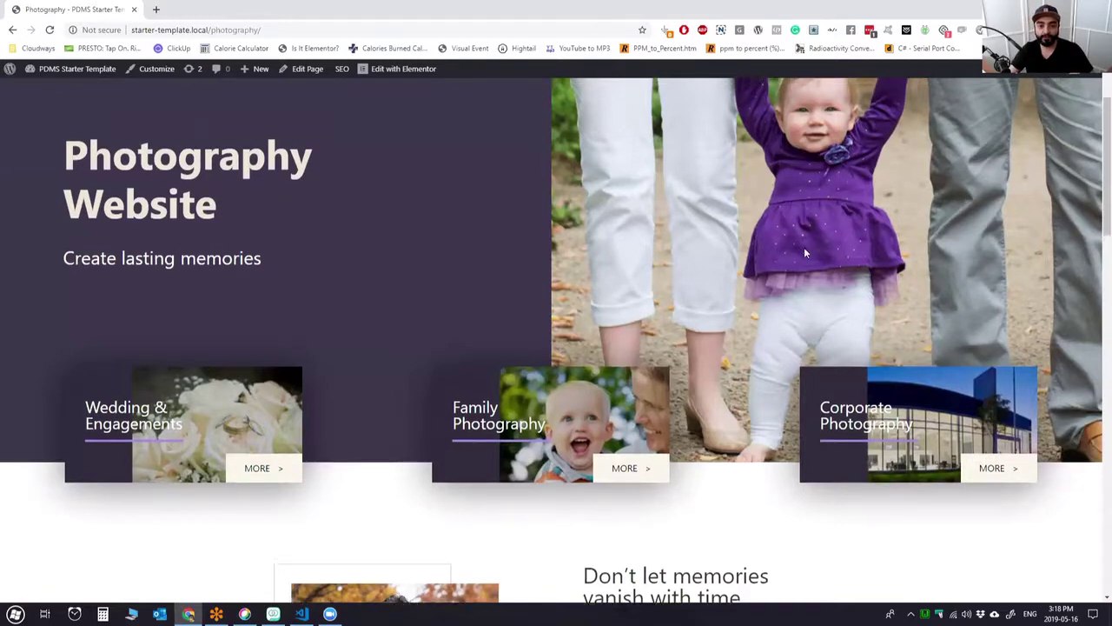
Examine the photography page's header, split hero section and the three service cards overlapping its lower edge.
{"action": "scroll", "coordinate": [792, 248], "scroll_direction": "up", "scroll_amount": 2}
{"action": "scroll", "coordinate": [798, 283], "scroll_direction": "down", "scroll_amount": 1}
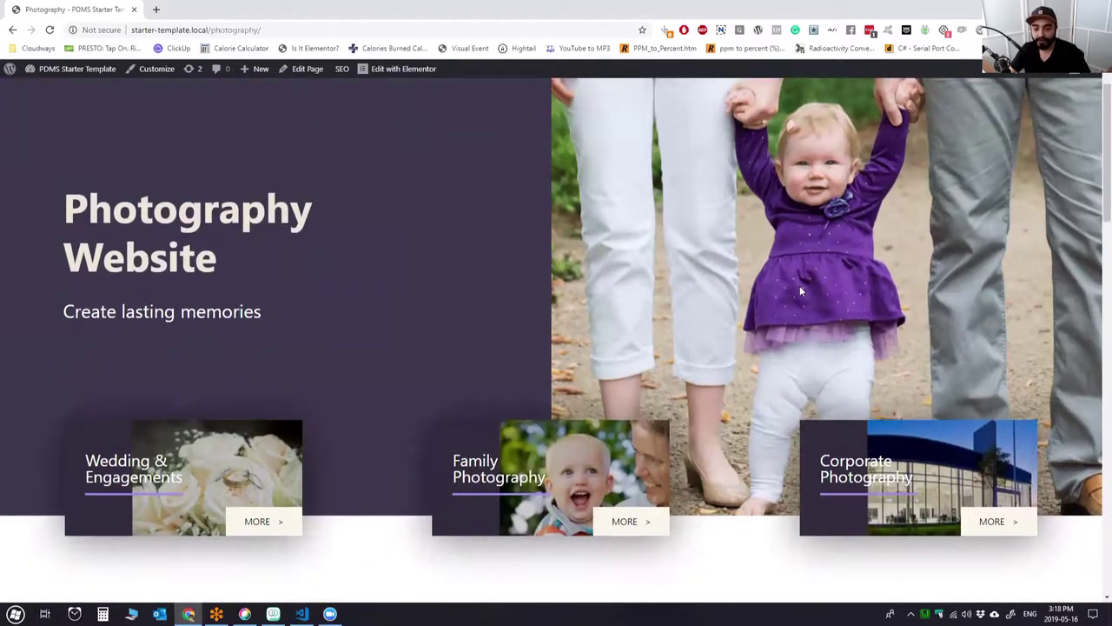
{"action": "scroll", "coordinate": [846, 294], "scroll_direction": "up", "scroll_amount": 1}
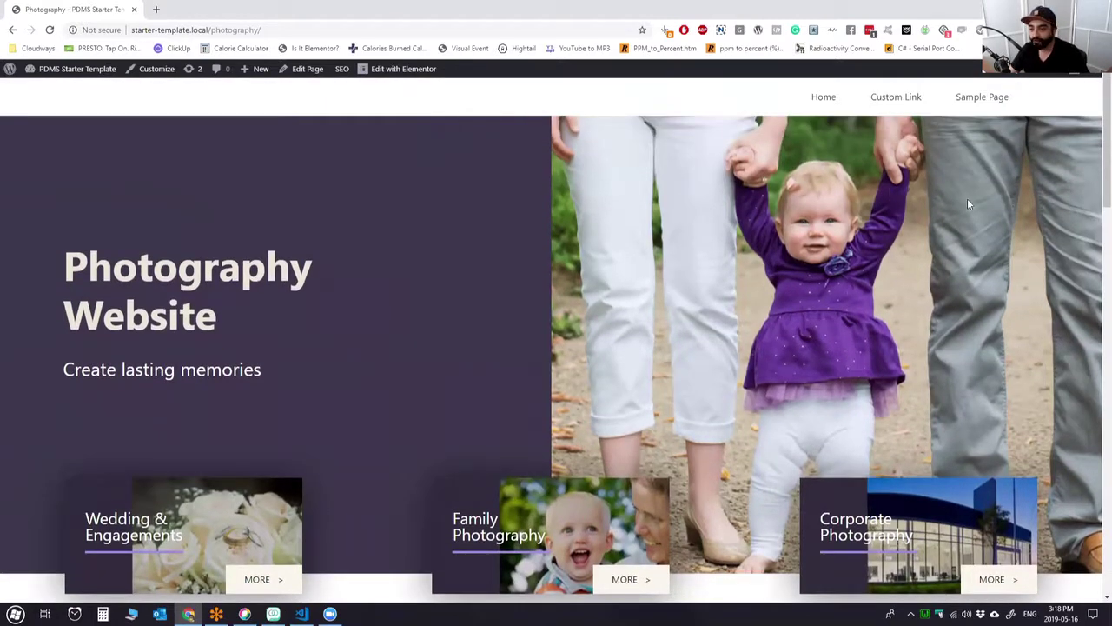
{"action": "scroll", "coordinate": [606, 355], "scroll_direction": "down", "scroll_amount": 1}
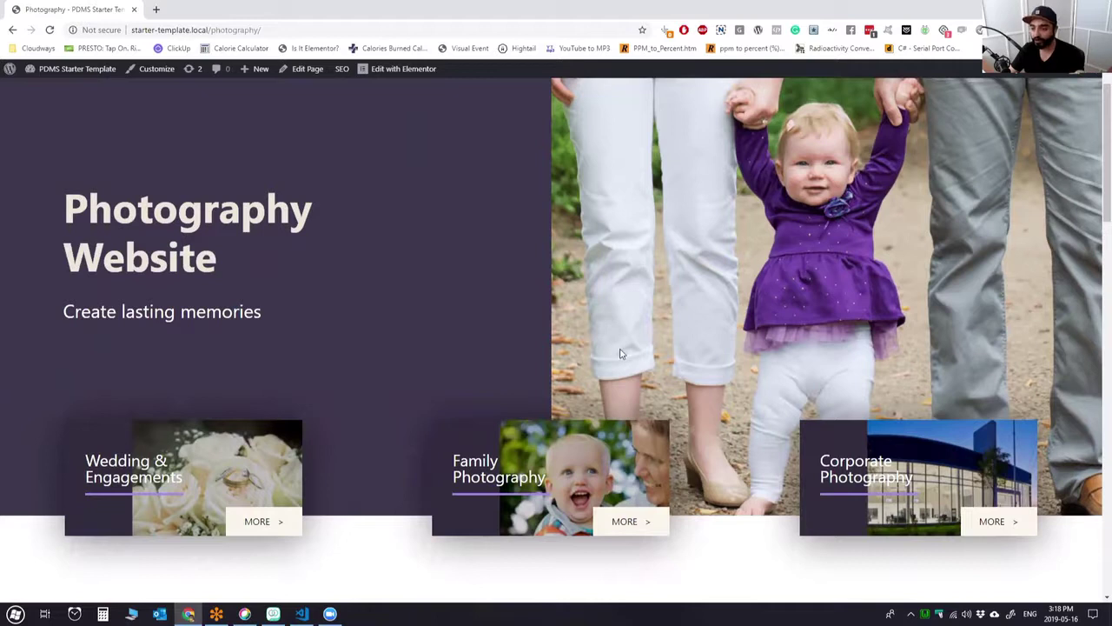
{"action": "scroll", "coordinate": [624, 351], "scroll_direction": "up", "scroll_amount": 1}
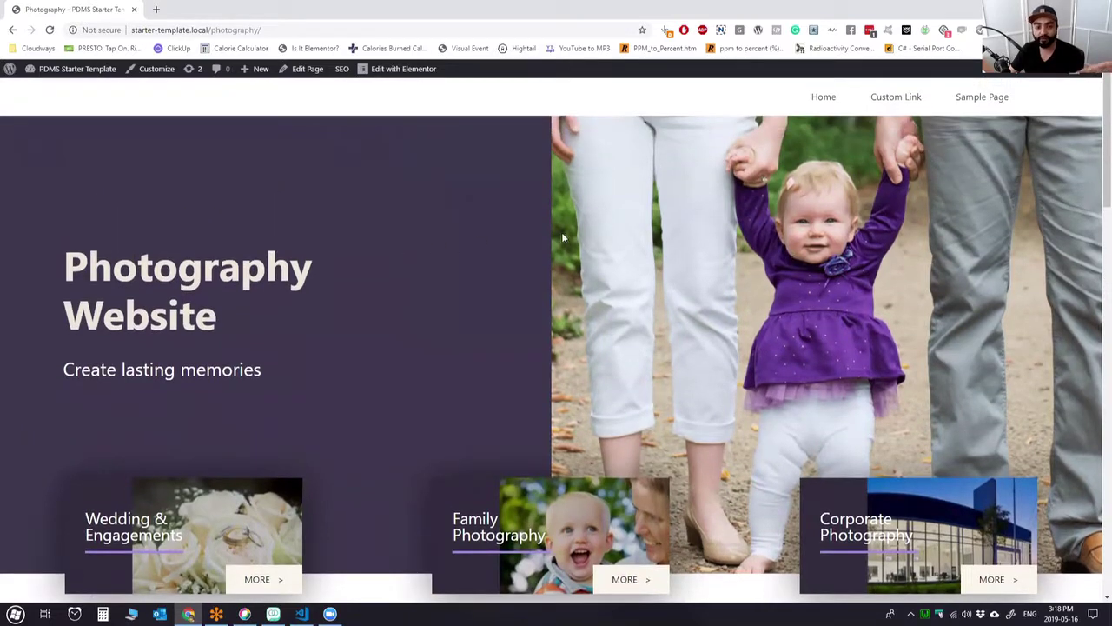
{"action": "scroll", "coordinate": [585, 221], "scroll_direction": "down", "scroll_amount": 1}
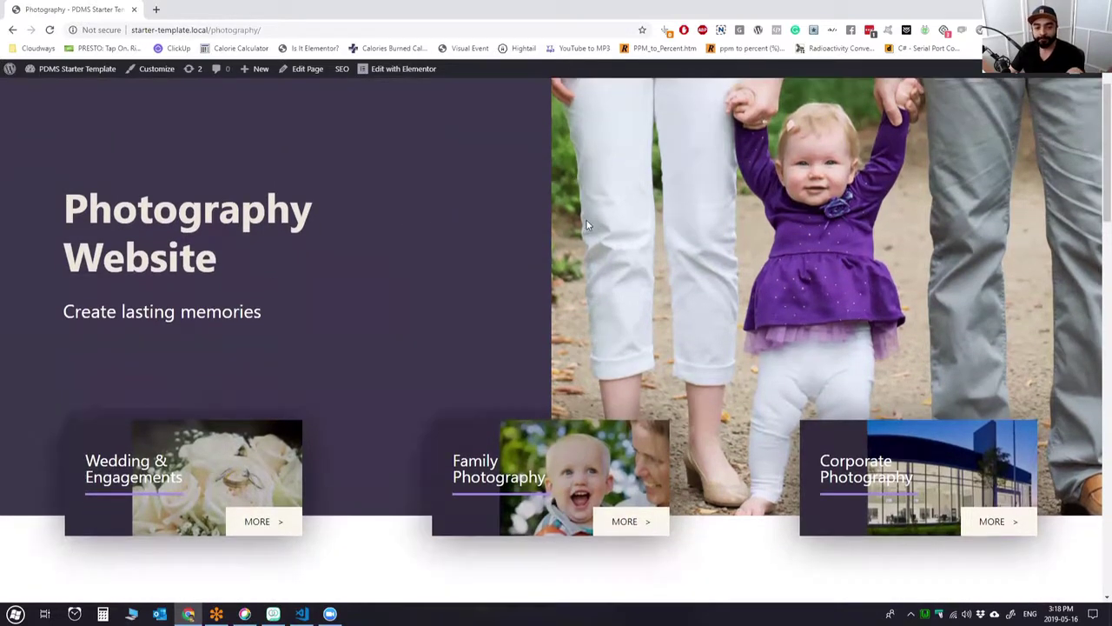
{"action": "scroll", "coordinate": [599, 227], "scroll_direction": "up", "scroll_amount": 1}
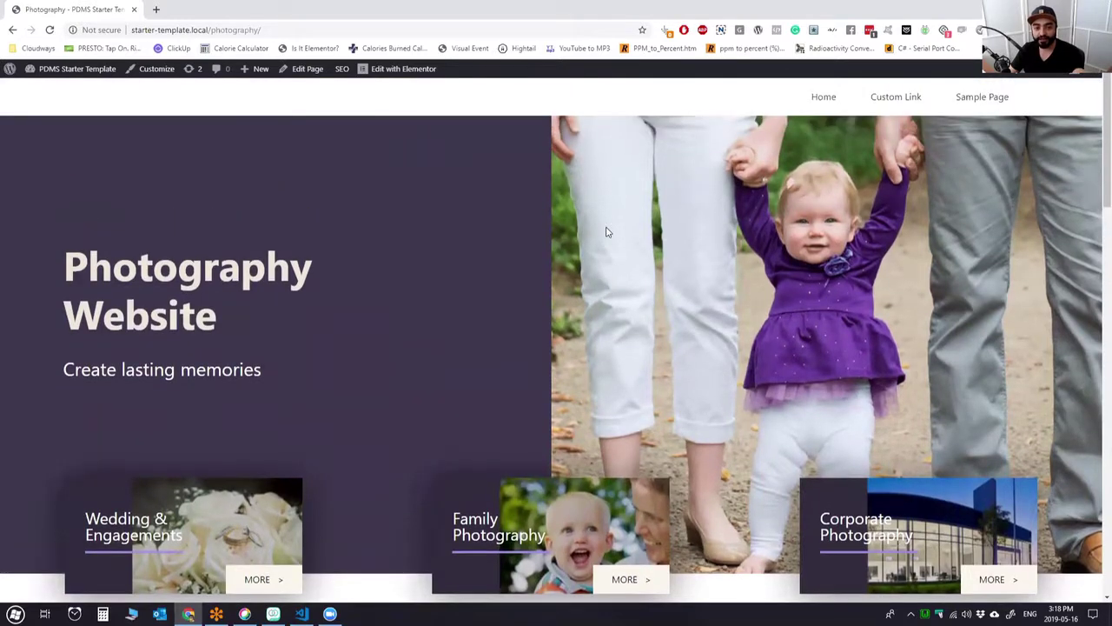
{"action": "scroll", "coordinate": [616, 215], "scroll_direction": "down", "scroll_amount": 2}
{"action": "scroll", "coordinate": [619, 212], "scroll_direction": "down", "scroll_amount": 1}
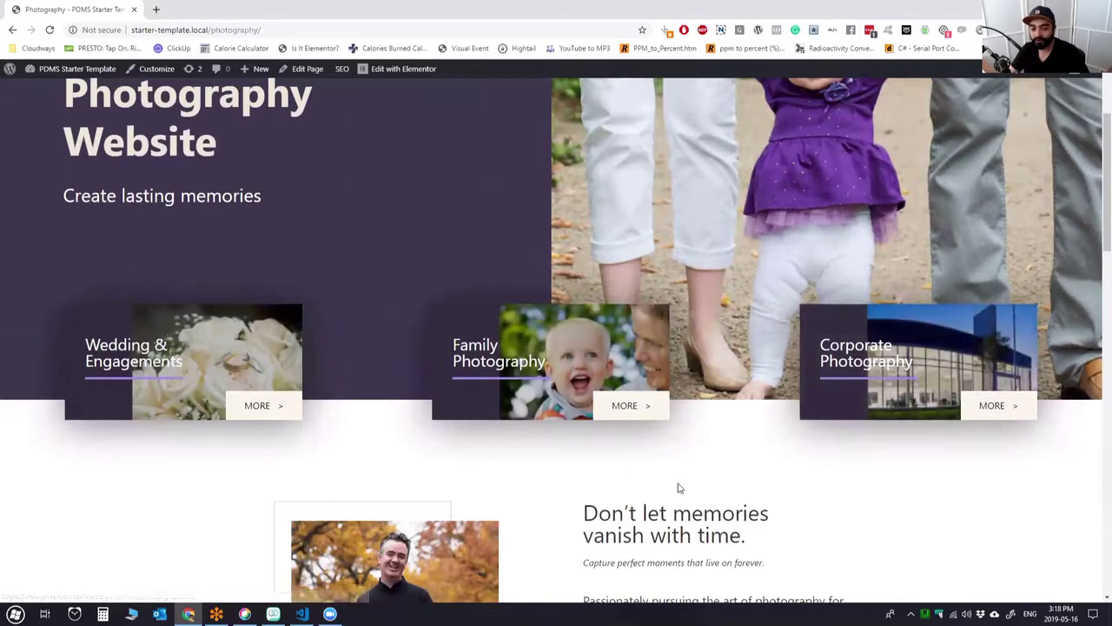
{"action": "scroll", "coordinate": [728, 352], "scroll_direction": "down", "scroll_amount": 1}
{"action": "scroll", "coordinate": [729, 351], "scroll_direction": "down", "scroll_amount": 1}
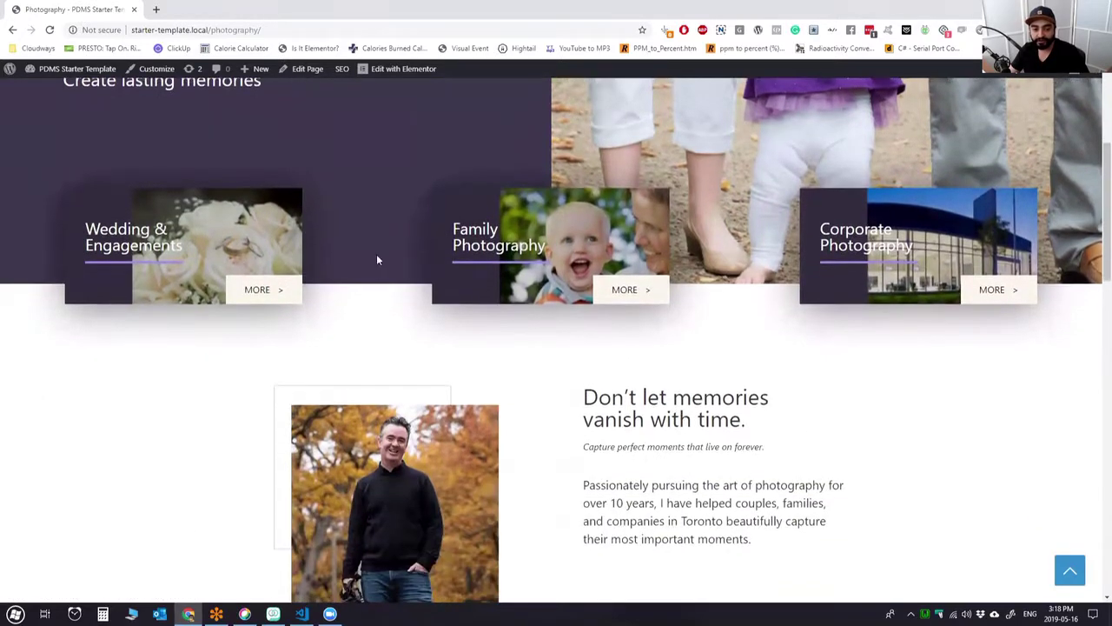
Examine how the images sit beside the coloured text blocks in the Wedding Photography and Family Photography sections.
{"action": "scroll", "coordinate": [724, 417], "scroll_direction": "down", "scroll_amount": 7}
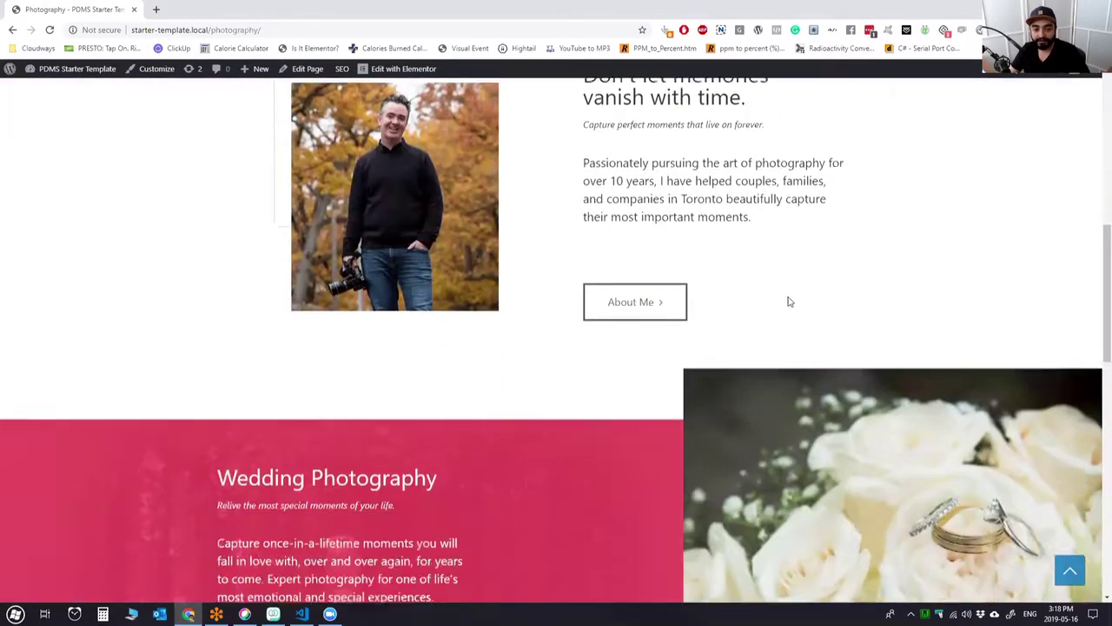
{"action": "scroll", "coordinate": [788, 300], "scroll_direction": "down", "scroll_amount": 3}
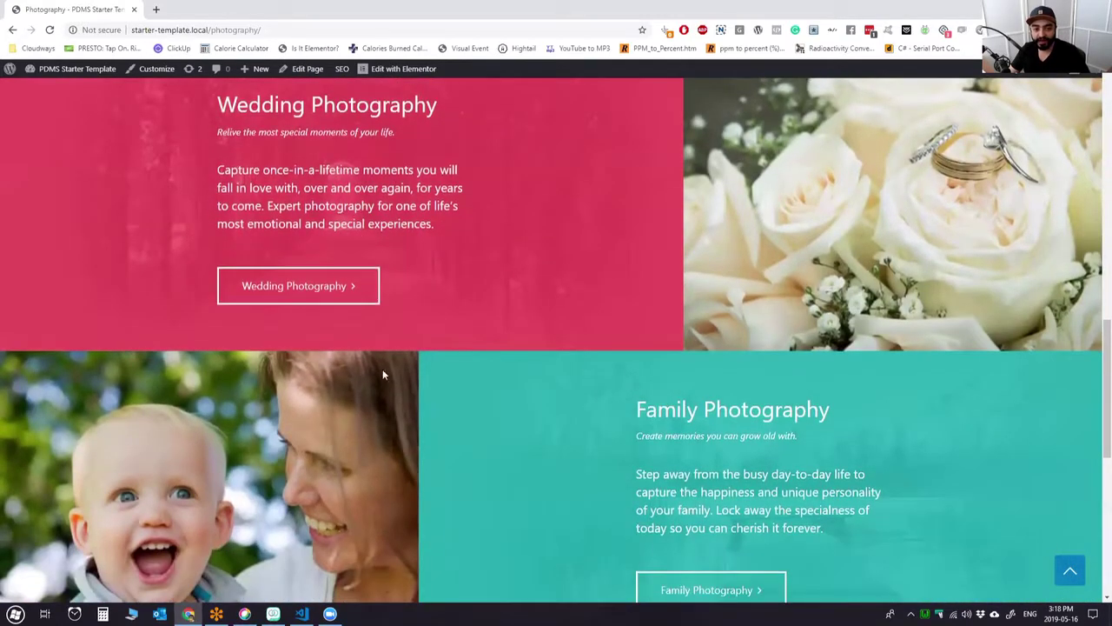
{"action": "scroll", "coordinate": [854, 211], "scroll_direction": "up", "scroll_amount": 3}
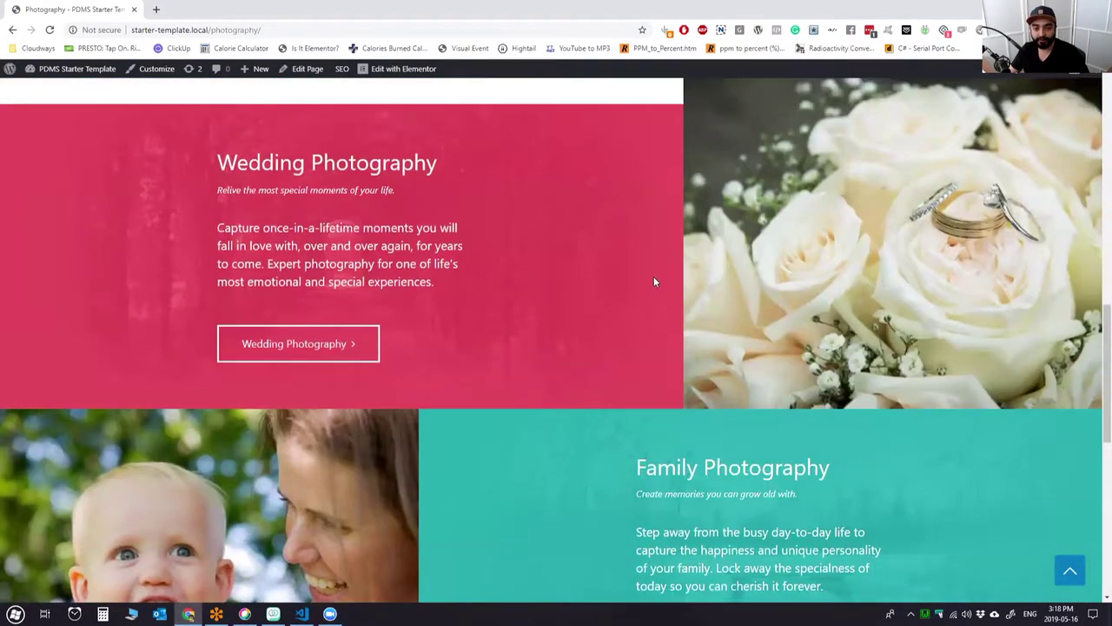
{"action": "scroll", "coordinate": [360, 444], "scroll_direction": "down", "scroll_amount": 3}
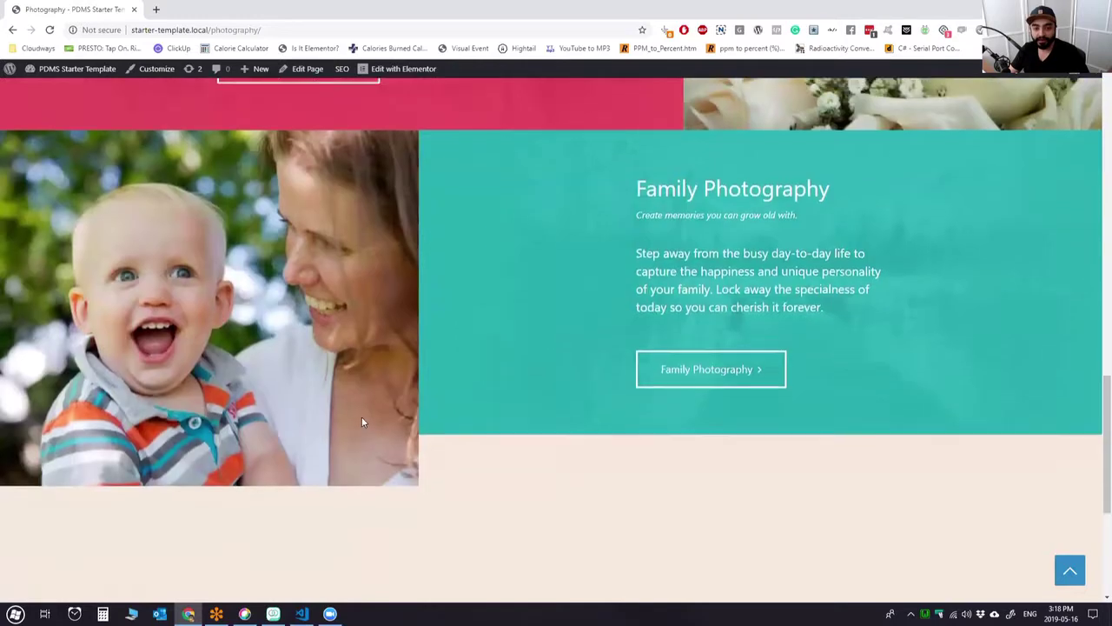
{"action": "scroll", "coordinate": [362, 422], "scroll_direction": "up", "scroll_amount": 4}
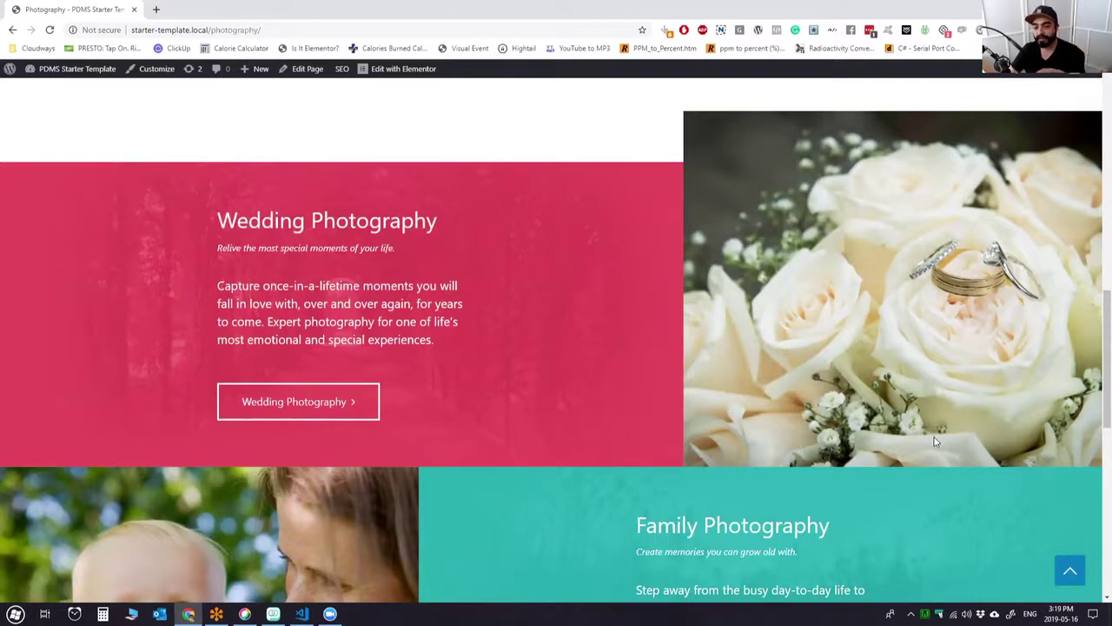
{"action": "scroll", "coordinate": [945, 412], "scroll_direction": "down", "scroll_amount": 2}
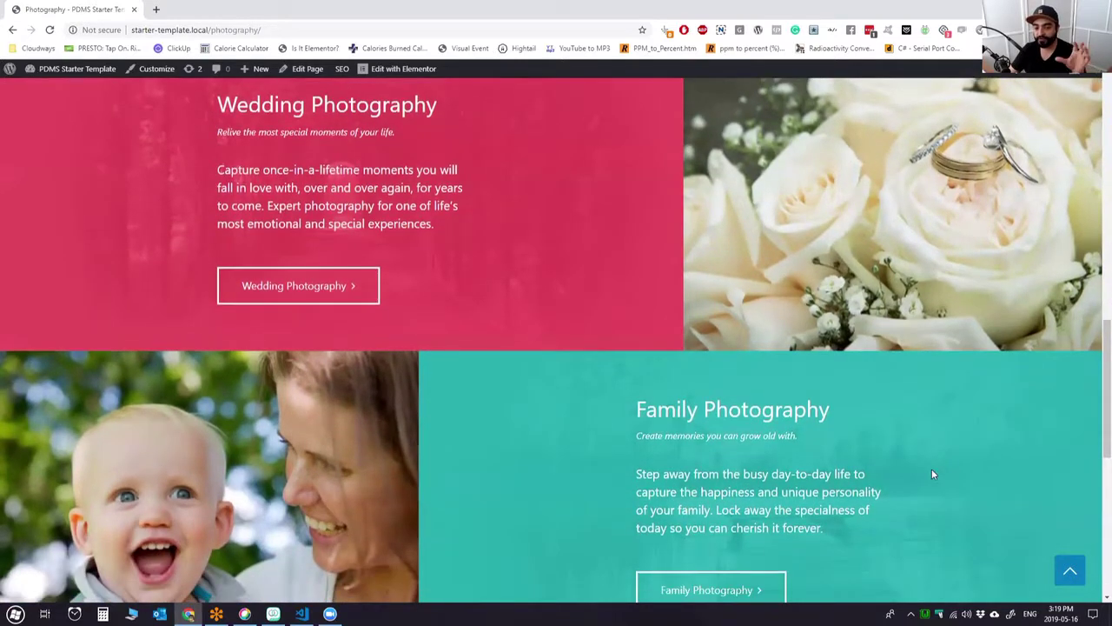
{"action": "scroll", "coordinate": [949, 399], "scroll_direction": "up", "scroll_amount": 1}
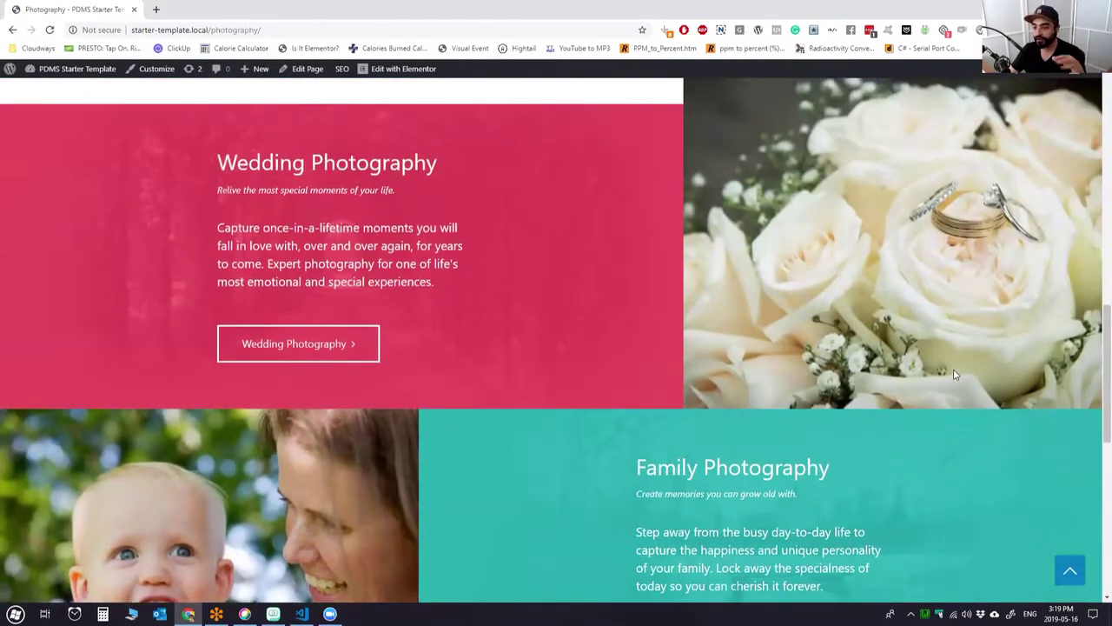
{"action": "scroll", "coordinate": [956, 375], "scroll_direction": "up", "scroll_amount": 2}
{"action": "scroll", "coordinate": [951, 373], "scroll_direction": "down", "scroll_amount": 1}
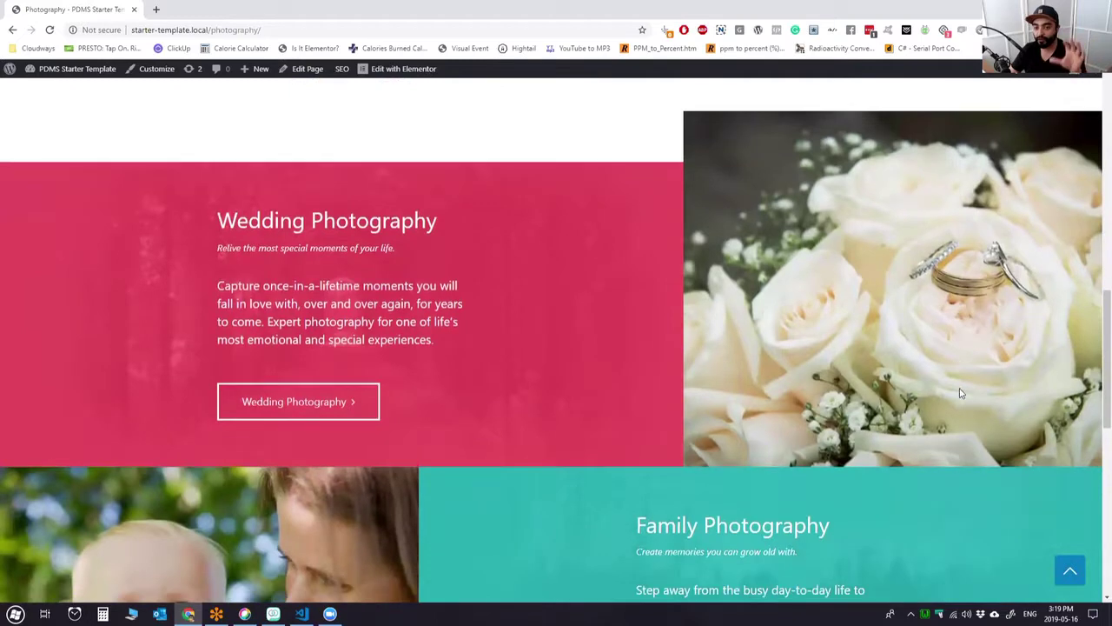
Inspect the wedding rings image in DevTools, move the DevTools window off the page, and turn on the responsive device view.
{"action": "scroll", "coordinate": [947, 372], "scroll_direction": "down", "scroll_amount": 1}
{"action": "right_click", "coordinate": [915, 303]}
{"action": "left_click", "coordinate": [931, 457]}
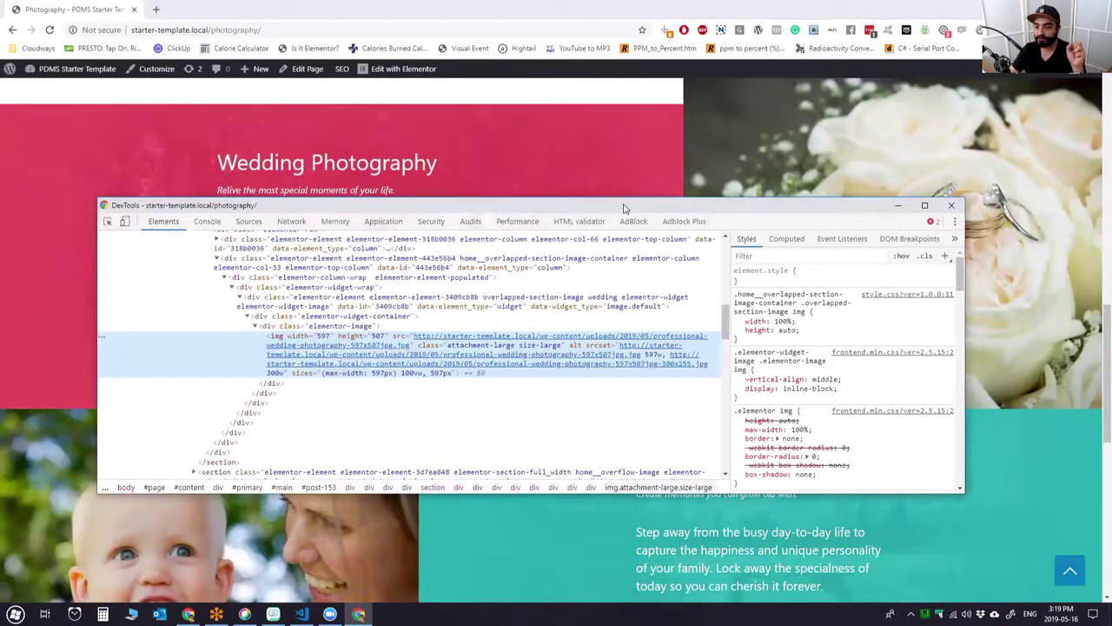
{"action": "left_click_drag", "start_coordinate": [624, 208], "coordinate": [1111, 209]}
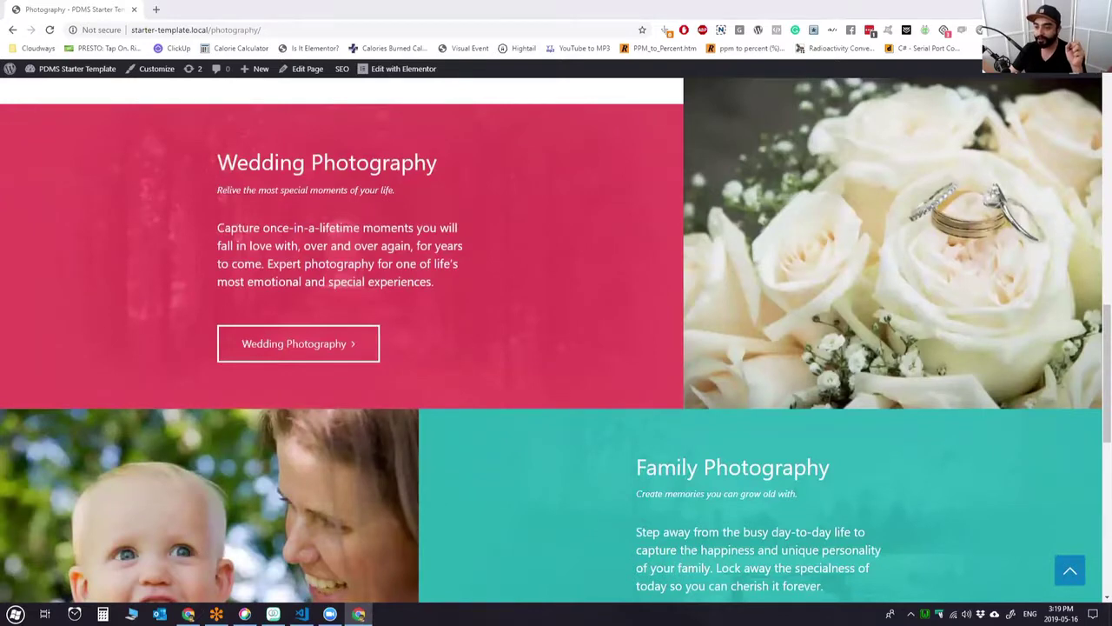
{"action": "key", "text": "ctrl+shift+m"}
{"action": "scroll", "coordinate": [905, 329], "scroll_direction": "down", "scroll_amount": 2}
{"action": "scroll", "coordinate": [922, 327], "scroll_direction": "up", "scroll_amount": 6}
{"action": "scroll", "coordinate": [938, 323], "scroll_direction": "down", "scroll_amount": 4}
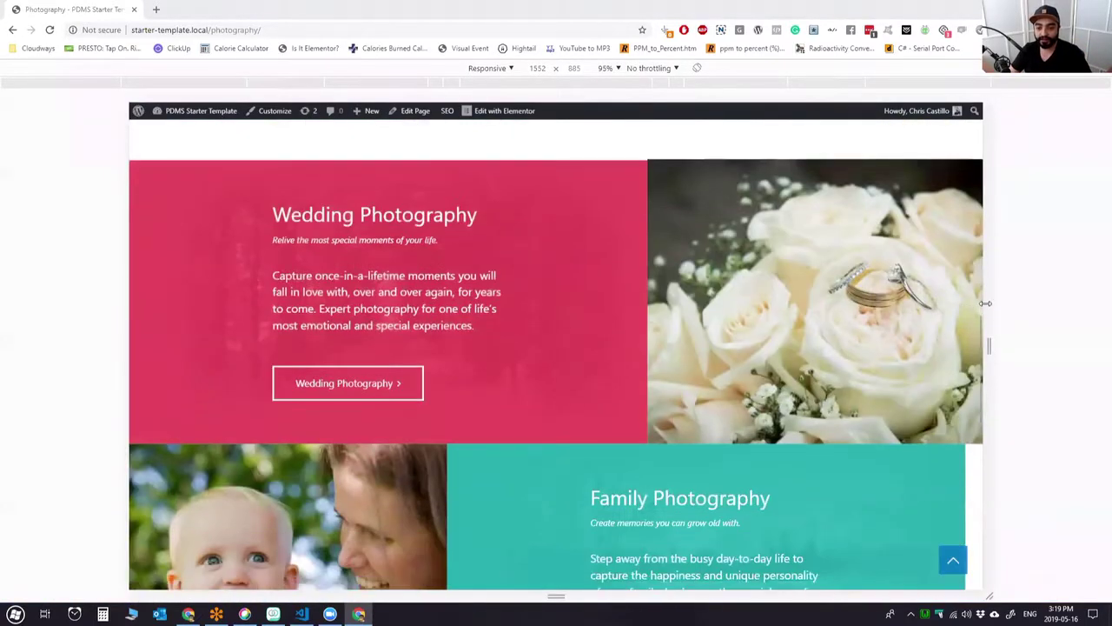
Widen the responsive viewport to about 1645 px and check the image overlap in the Wedding and Family Photography sections.
{"action": "left_click_drag", "start_coordinate": [985, 303], "coordinate": [1016, 296]}
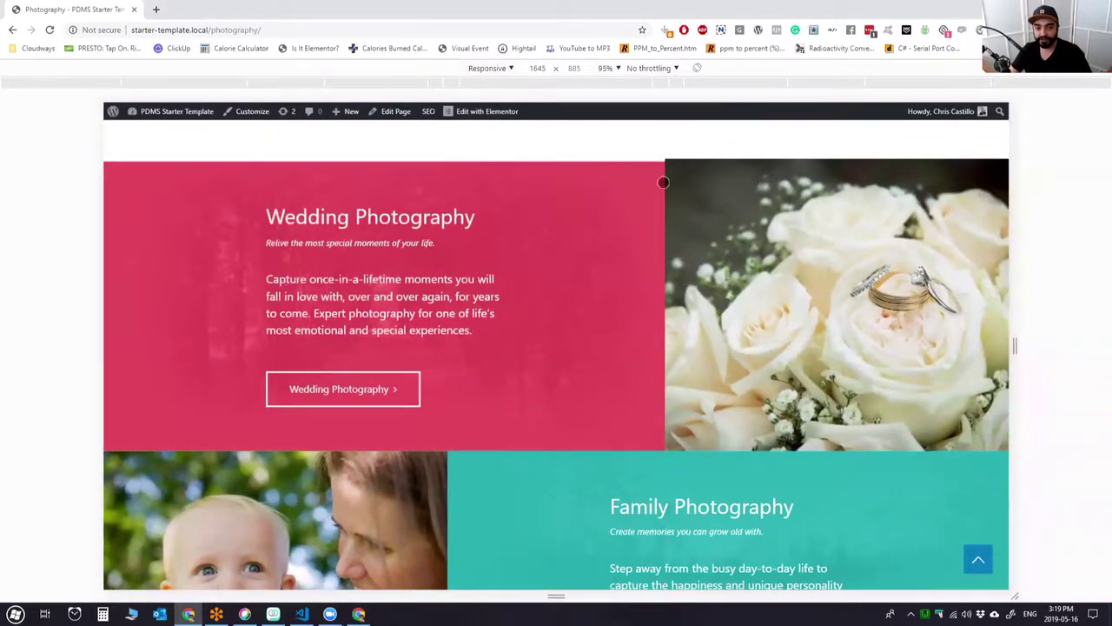
{"action": "scroll", "coordinate": [609, 330], "scroll_direction": "down", "scroll_amount": 4}
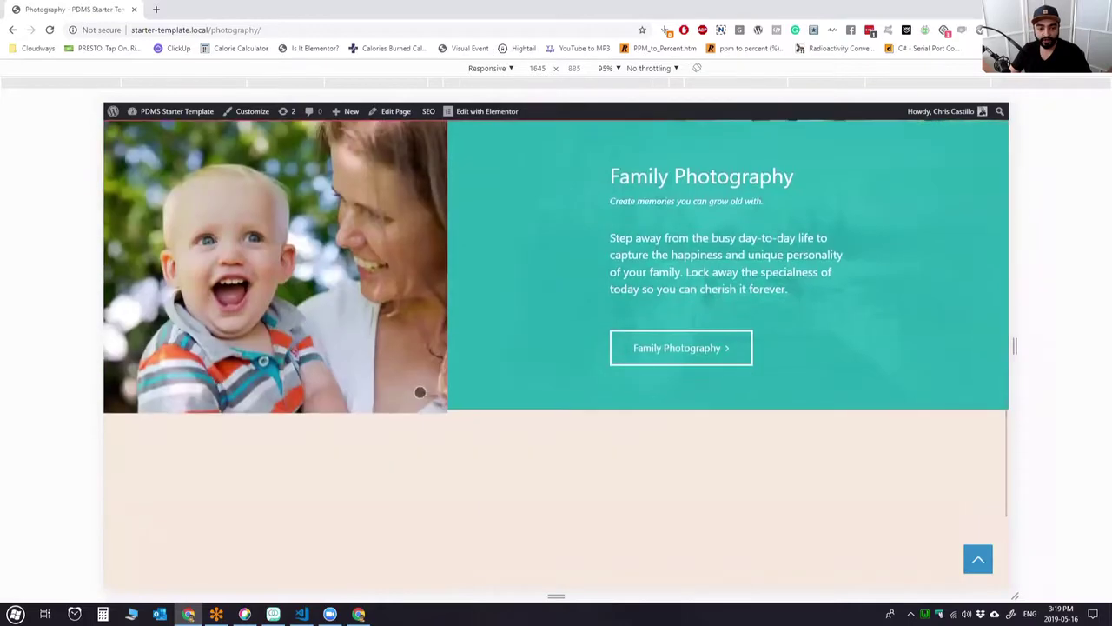
{"action": "scroll", "coordinate": [419, 392], "scroll_direction": "up", "scroll_amount": 5}
Narrow the responsive viewport to about 1594 px and check the Wedding and Family Photography images against their text blocks.
{"action": "left_click_drag", "start_coordinate": [1015, 340], "coordinate": [1000, 329]}
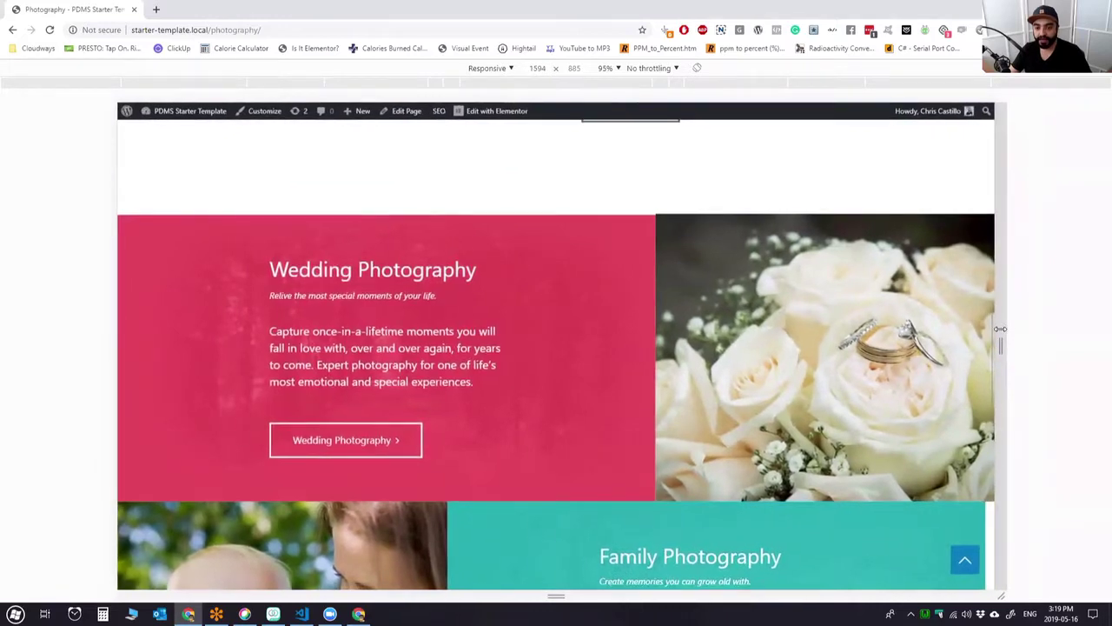
{"action": "scroll", "coordinate": [468, 373], "scroll_direction": "down", "scroll_amount": 4}
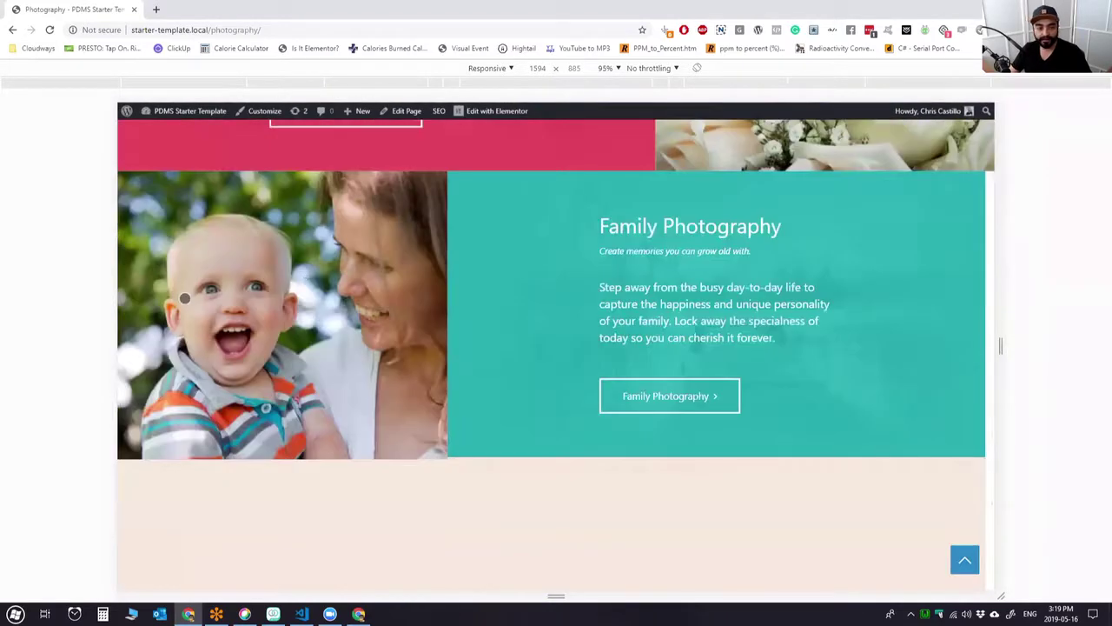
{"action": "scroll", "coordinate": [588, 358], "scroll_direction": "down", "scroll_amount": 1}
{"action": "scroll", "coordinate": [588, 357], "scroll_direction": "up", "scroll_amount": 4}
Narrow the viewport to about 1372 px, then about 1346 px, and compare the image and text block heights in both sections.
{"action": "left_click_drag", "start_coordinate": [1002, 329], "coordinate": [939, 316]}
{"action": "scroll", "coordinate": [694, 322], "scroll_direction": "down", "scroll_amount": 3}
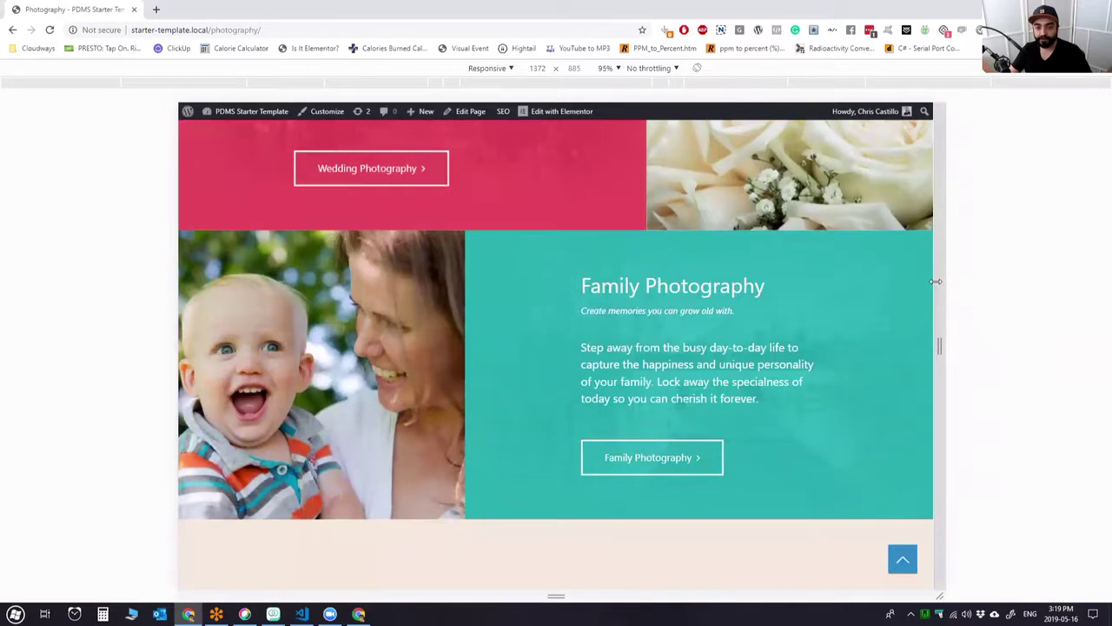
{"action": "left_click_drag", "start_coordinate": [935, 281], "coordinate": [927, 280]}
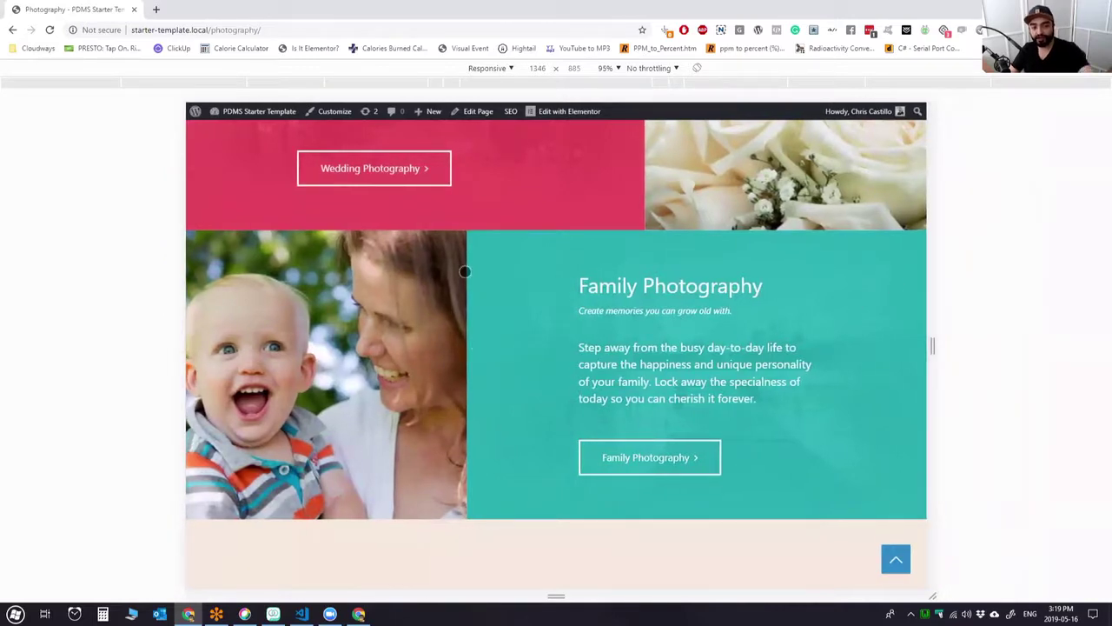
{"action": "scroll", "coordinate": [461, 322], "scroll_direction": "down", "scroll_amount": 1}
{"action": "scroll", "coordinate": [439, 317], "scroll_direction": "up", "scroll_amount": 1}
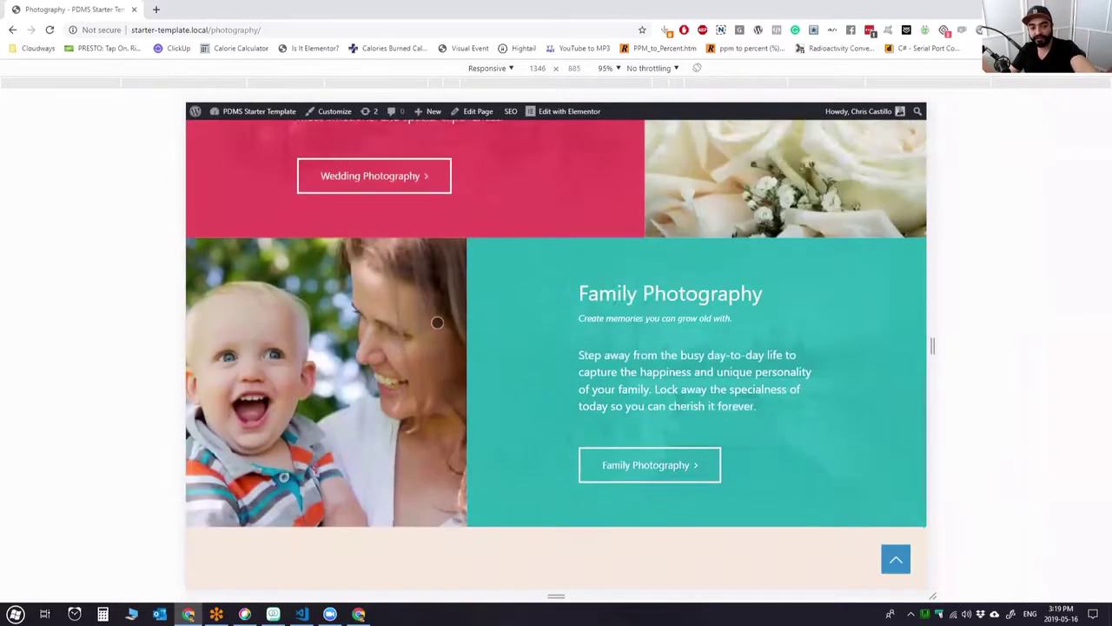
{"action": "scroll", "coordinate": [437, 322], "scroll_direction": "up", "scroll_amount": 2}
{"action": "scroll", "coordinate": [675, 432], "scroll_direction": "down", "scroll_amount": 2}
{"action": "scroll", "coordinate": [829, 394], "scroll_direction": "up", "scroll_amount": 5}
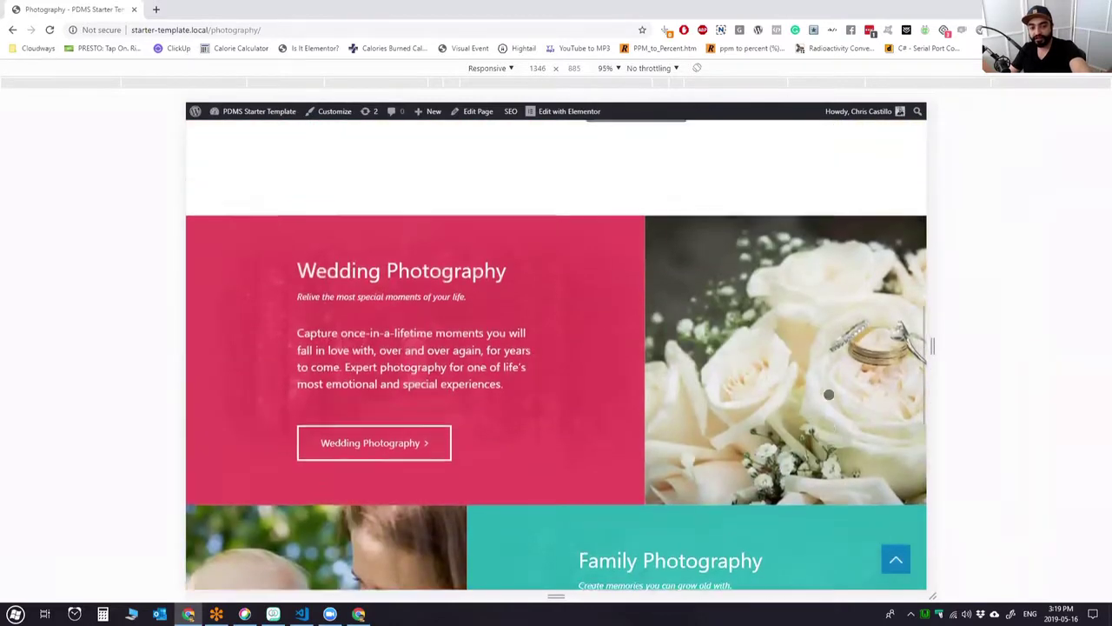
{"action": "scroll", "coordinate": [829, 394], "scroll_direction": "up", "scroll_amount": 1}
{"action": "scroll", "coordinate": [739, 398], "scroll_direction": "down", "scroll_amount": 1}
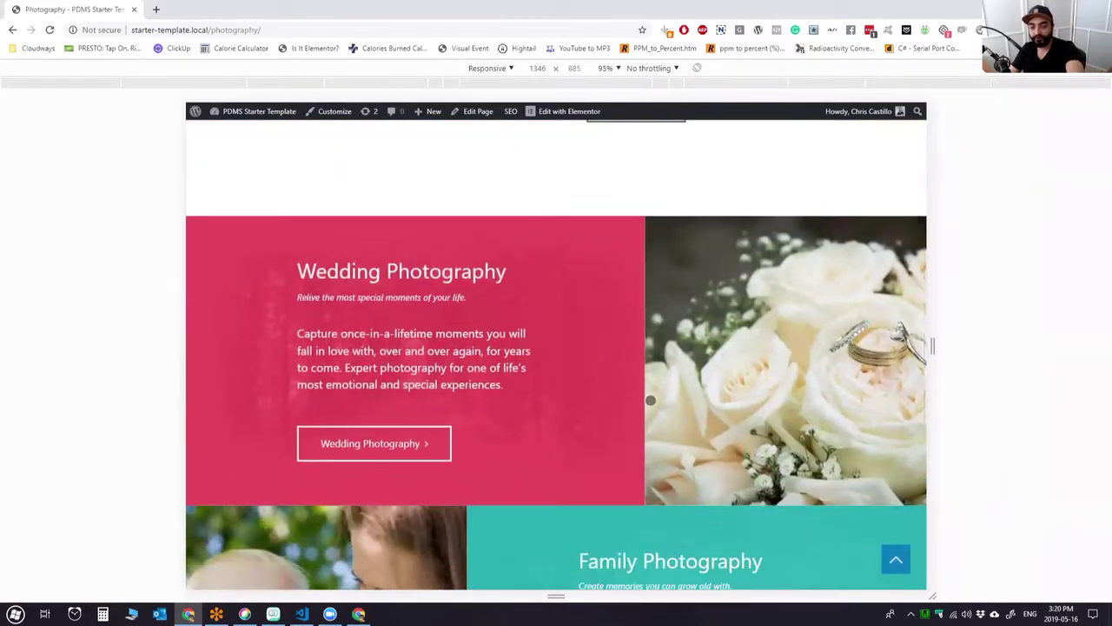
Narrow the responsive viewport to about 1112 px and check how both photography sections crop their images.
{"action": "left_click_drag", "start_coordinate": [932, 346], "coordinate": [864, 344]}
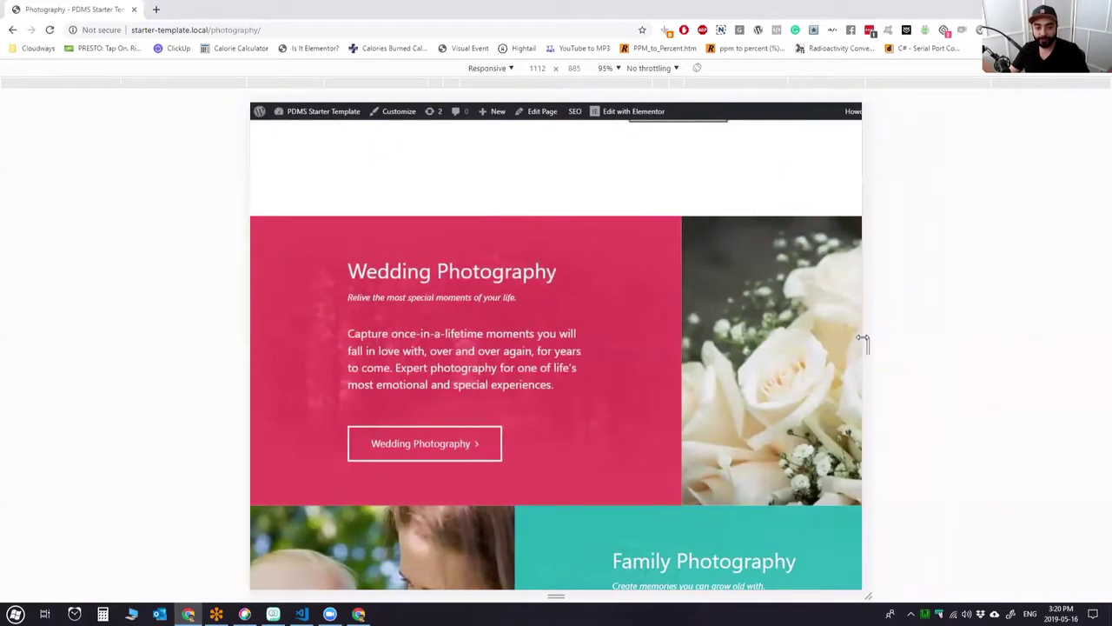
{"action": "scroll", "coordinate": [506, 223], "scroll_direction": "down", "scroll_amount": 1}
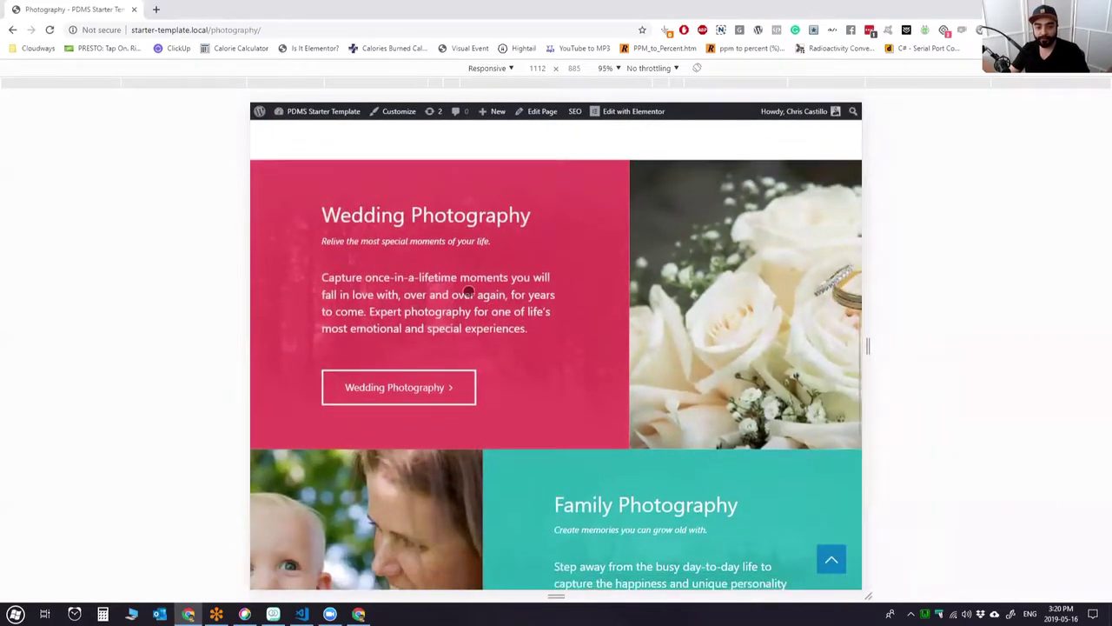
{"action": "scroll", "coordinate": [522, 300], "scroll_direction": "down", "scroll_amount": 2}
{"action": "scroll", "coordinate": [617, 408], "scroll_direction": "up", "scroll_amount": 2}
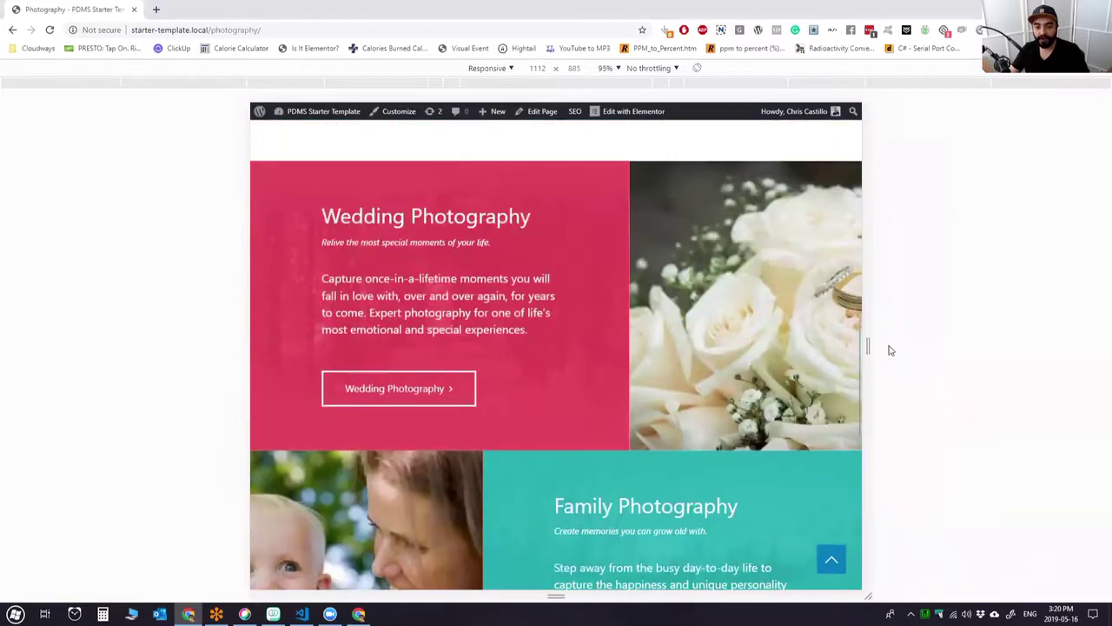
Narrow the responsive viewport to about 947 px and check the image alignment in both photography sections.
{"action": "left_click_drag", "start_coordinate": [872, 327], "coordinate": [825, 331]}
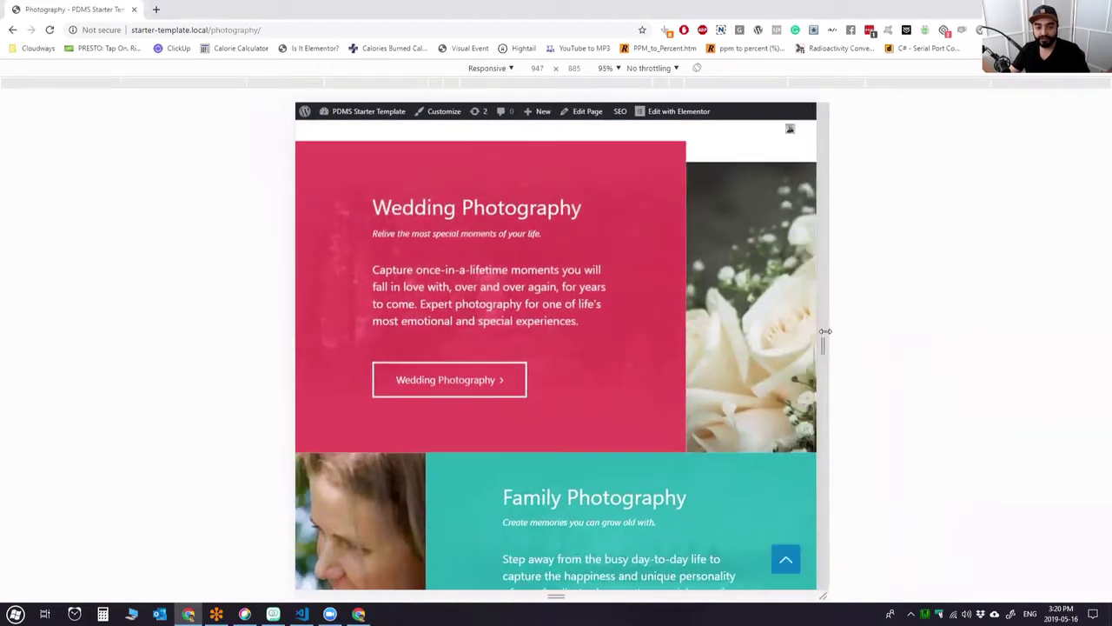
{"action": "scroll", "coordinate": [495, 361], "scroll_direction": "down", "scroll_amount": 4}
{"action": "scroll", "coordinate": [472, 370], "scroll_direction": "up", "scroll_amount": 5}
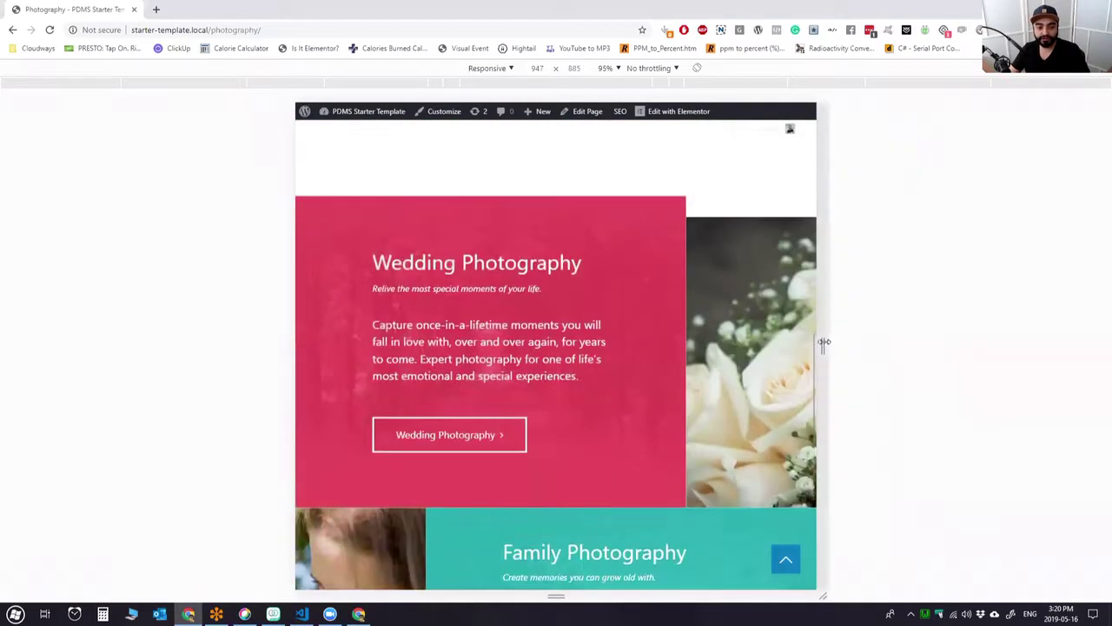
Narrow the responsive viewport to about 720 px and check the layout of the Wedding Photography section at tablet width.
{"action": "left_click_drag", "start_coordinate": [824, 337], "coordinate": [761, 340]}
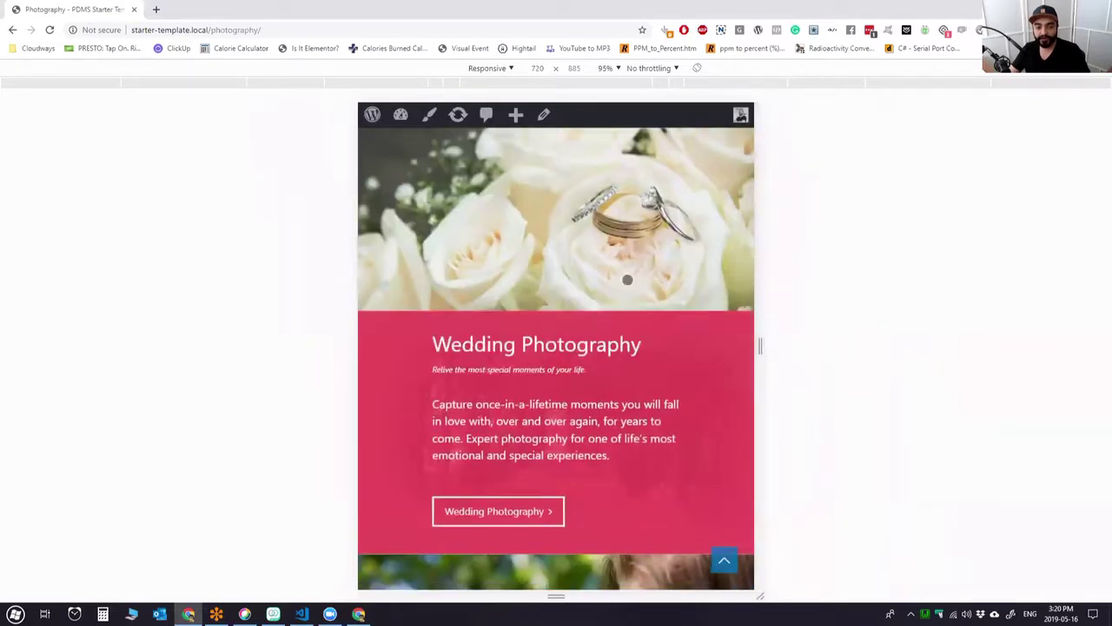
{"action": "scroll", "coordinate": [627, 279], "scroll_direction": "up", "scroll_amount": 3}
{"action": "scroll", "coordinate": [657, 338], "scroll_direction": "down", "scroll_amount": 4}
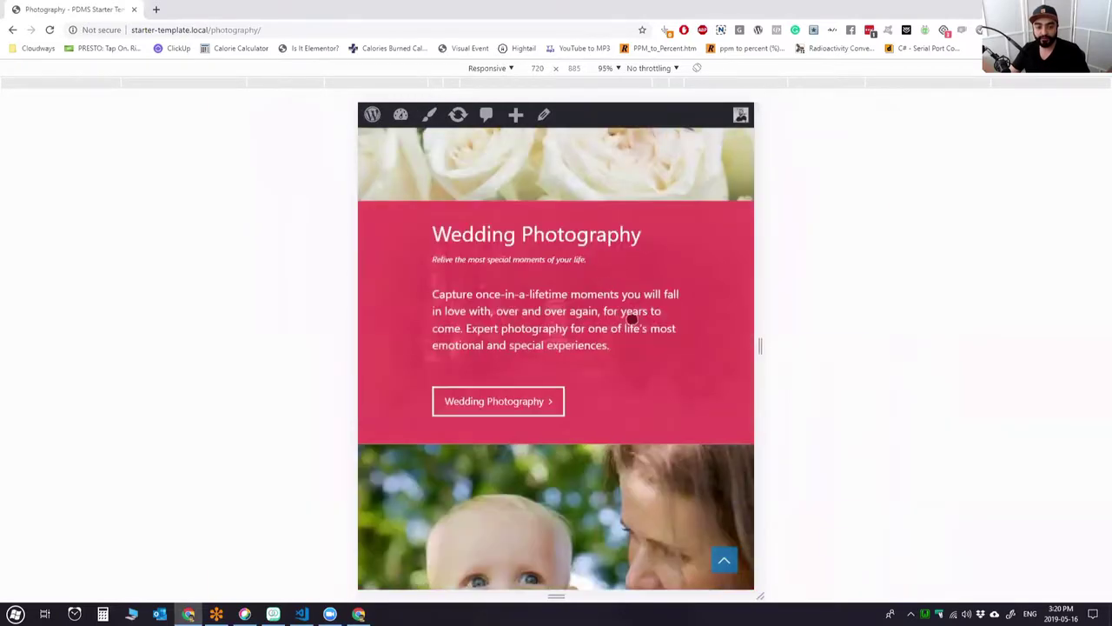
Check the Family Photography section at tablet width, and widen the viewport to about 1176 px to compare both photography sections.
{"action": "scroll", "coordinate": [632, 319], "scroll_direction": "down", "scroll_amount": 5}
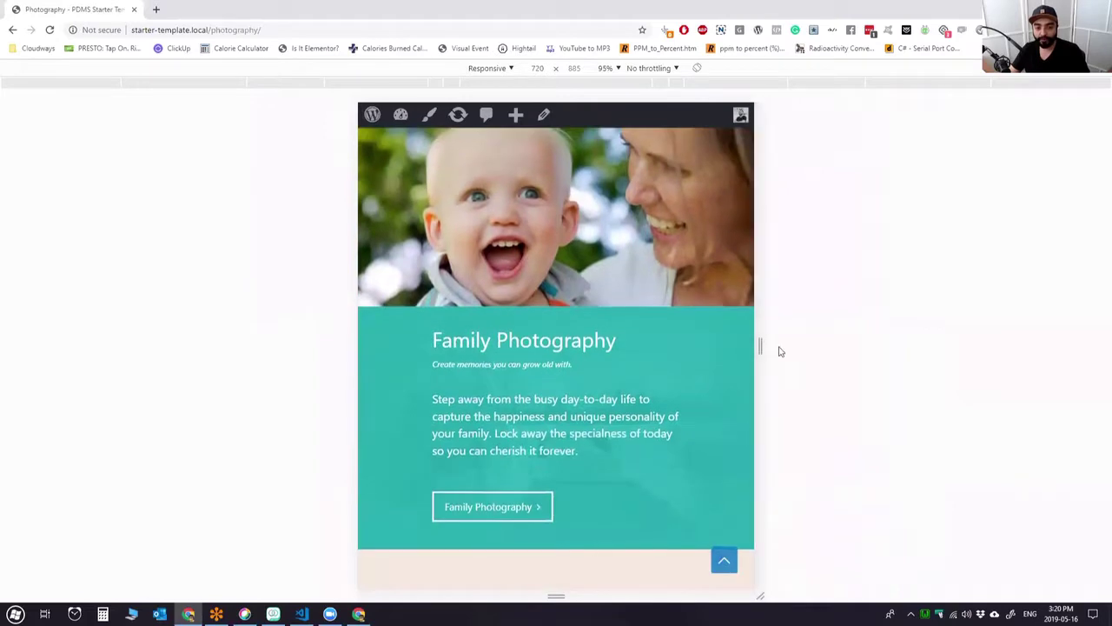
{"action": "left_click_drag", "start_coordinate": [761, 347], "coordinate": [887, 345]}
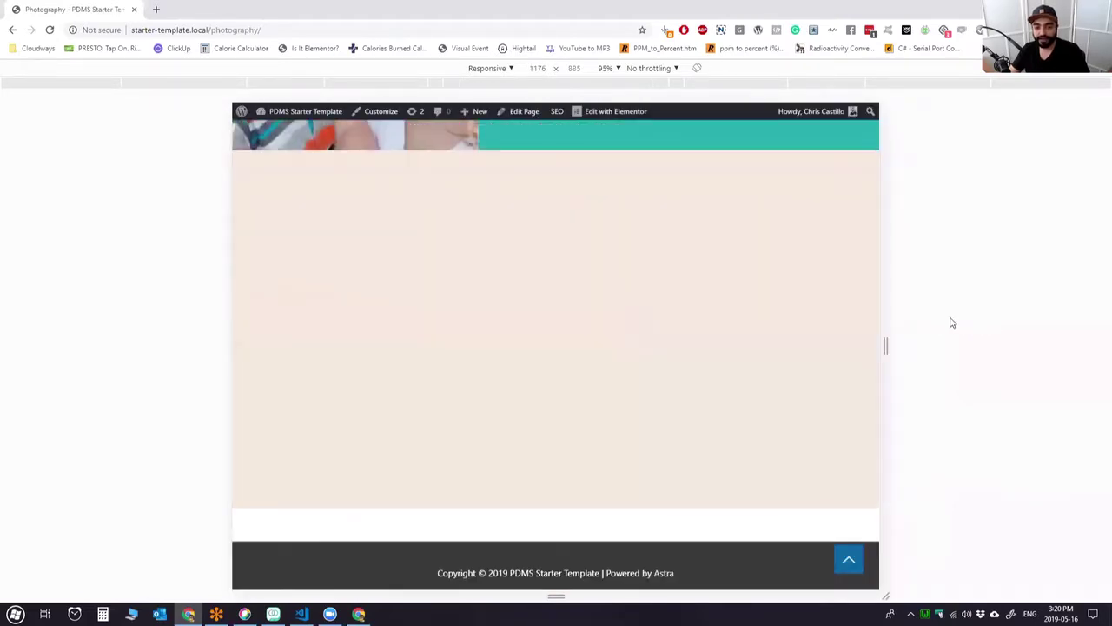
{"action": "scroll", "coordinate": [750, 338], "scroll_direction": "up", "scroll_amount": 8}
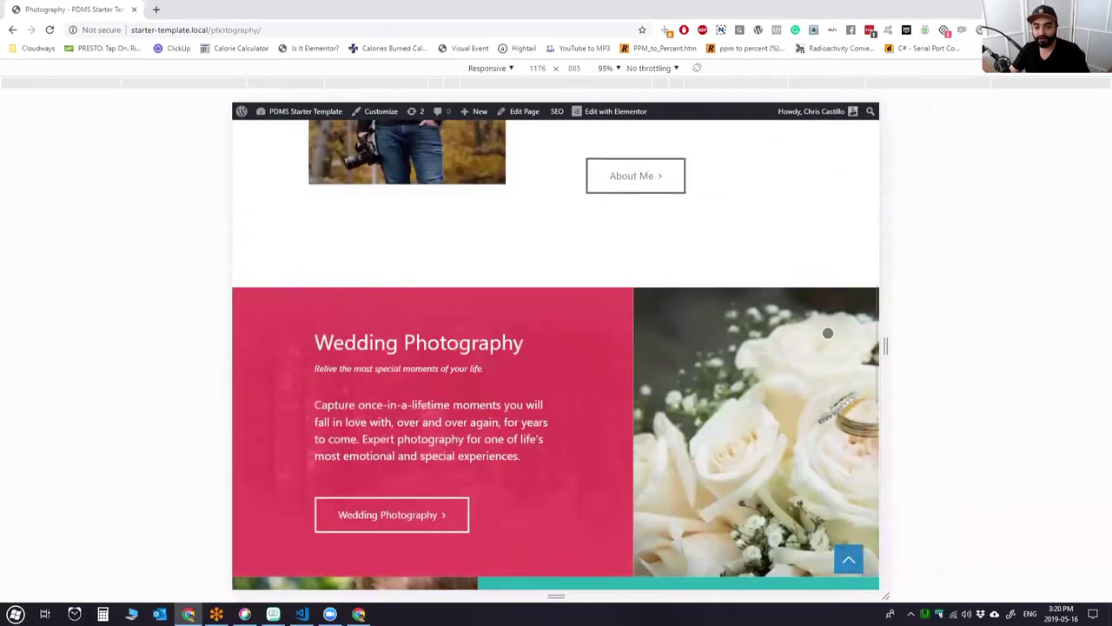
{"action": "scroll", "coordinate": [827, 333], "scroll_direction": "down", "scroll_amount": 2}
Widen the responsive viewport to about 1746 px, followed by about 1855 px, and examine the Wedding Photography image's overlap.
{"action": "left_click_drag", "start_coordinate": [886, 318], "coordinate": [1044, 320]}
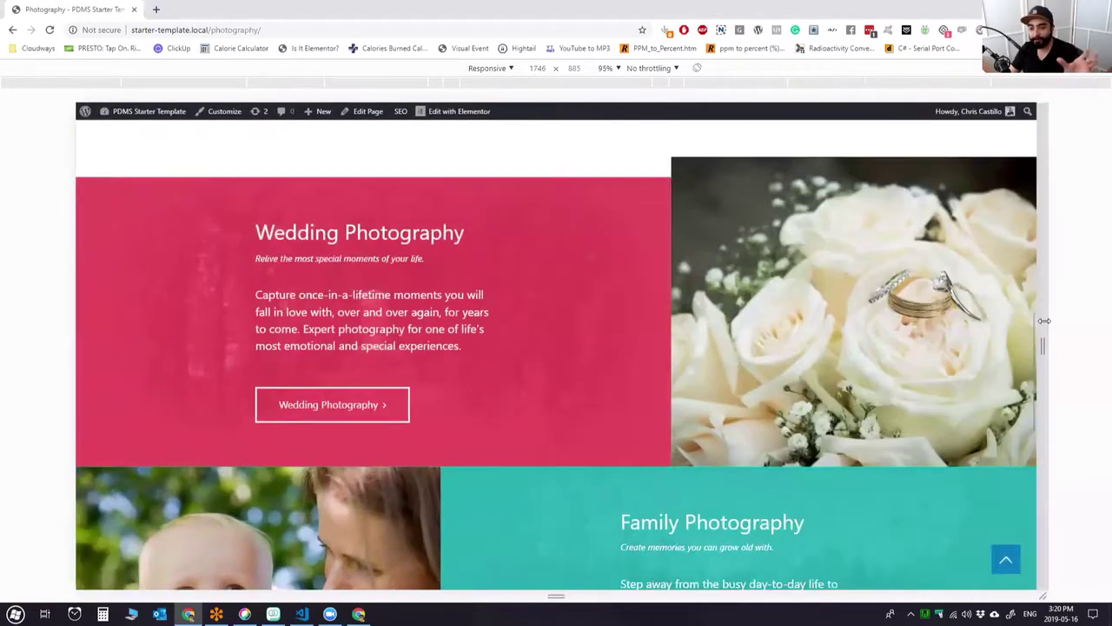
{"action": "left_click_drag", "start_coordinate": [1043, 320], "coordinate": [1077, 320]}
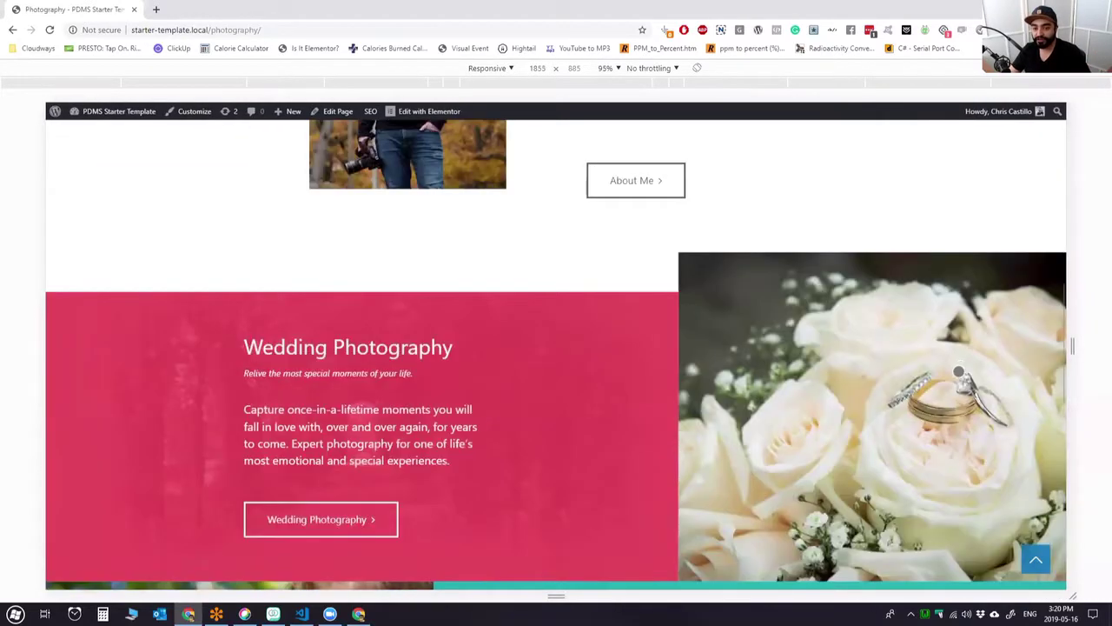
{"action": "scroll", "coordinate": [947, 380], "scroll_direction": "up", "scroll_amount": 1}
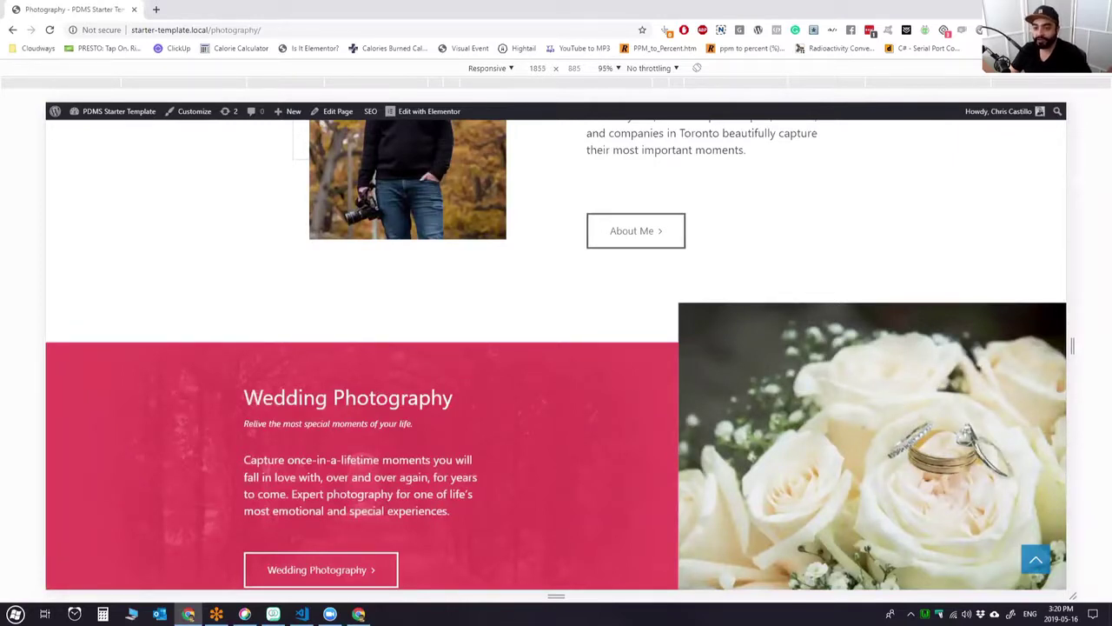
Turn off the responsive viewport and review the full-width page from its hero section through both photography sections.
{"action": "key", "text": "ctrl+shift+m"}
{"action": "scroll", "coordinate": [856, 389], "scroll_direction": "down", "scroll_amount": 8}
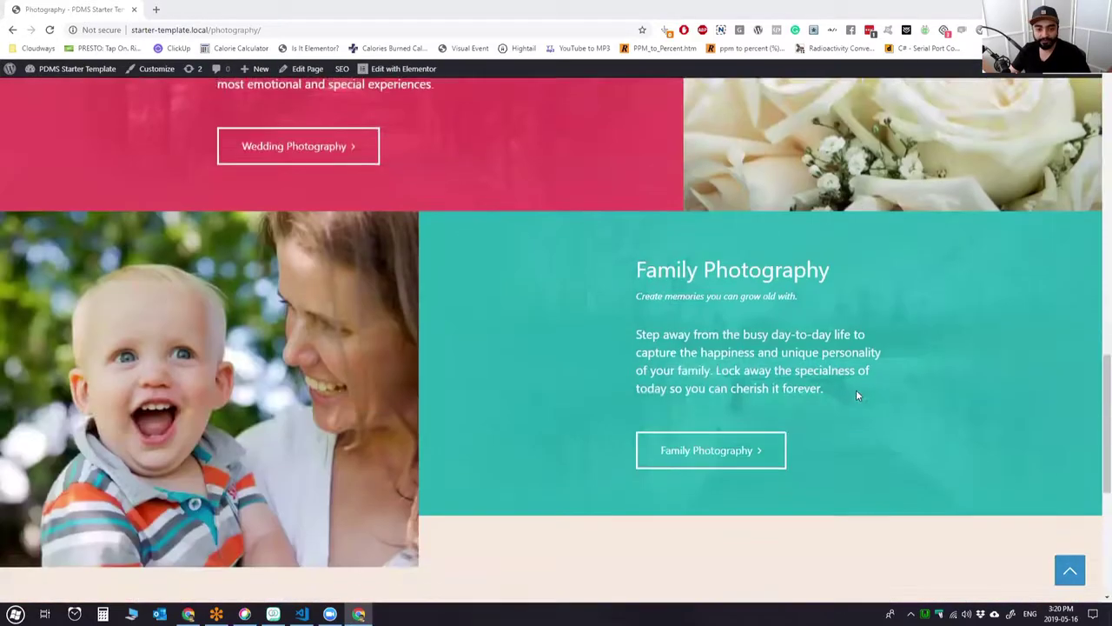
{"action": "scroll", "coordinate": [856, 396], "scroll_direction": "up", "scroll_amount": 15}
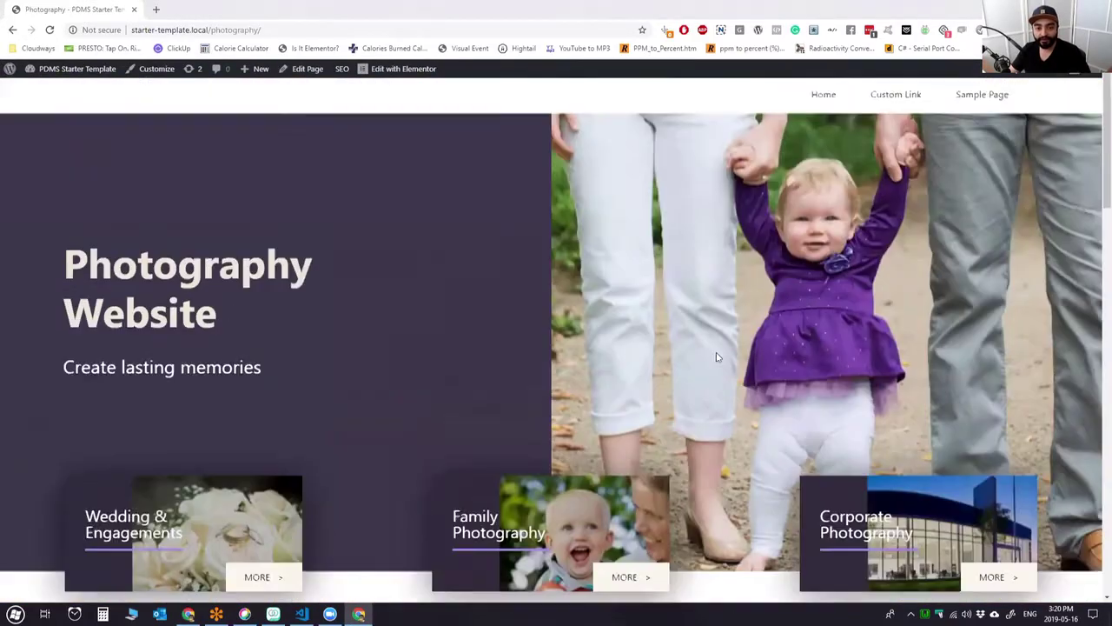
{"action": "scroll", "coordinate": [752, 459], "scroll_direction": "down", "scroll_amount": 1}
{"action": "scroll", "coordinate": [734, 485], "scroll_direction": "down", "scroll_amount": 1}
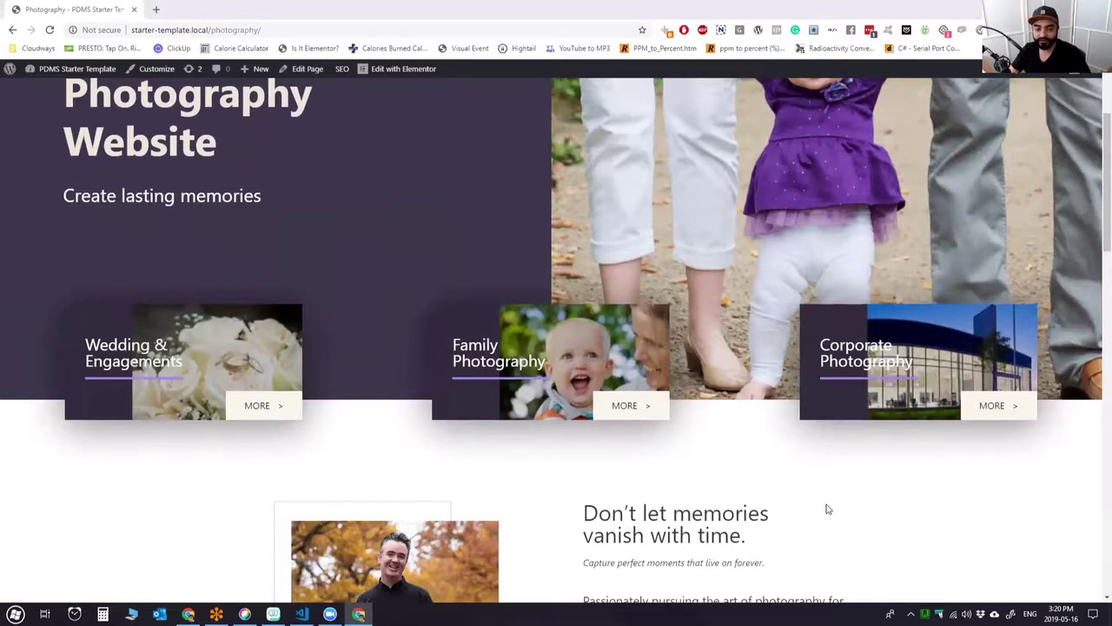
{"action": "scroll", "coordinate": [854, 504], "scroll_direction": "down", "scroll_amount": 6}
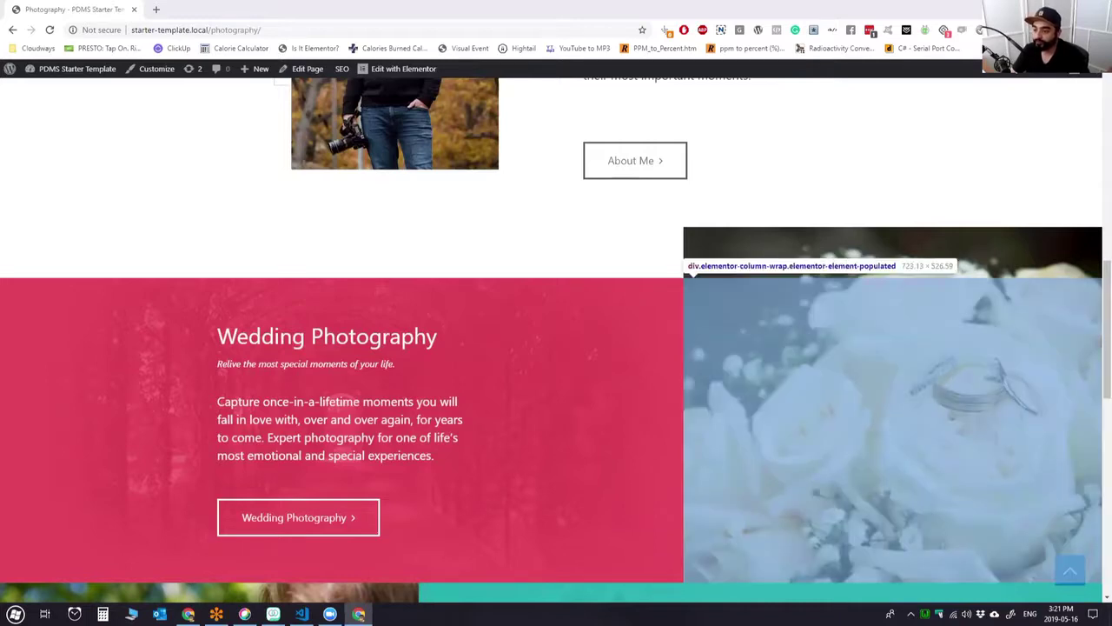
Open the pdms-theme folder of the pdms-starter-template site in File Explorer and place its window over the page.
{"action": "left_click", "coordinate": [16, 613]}
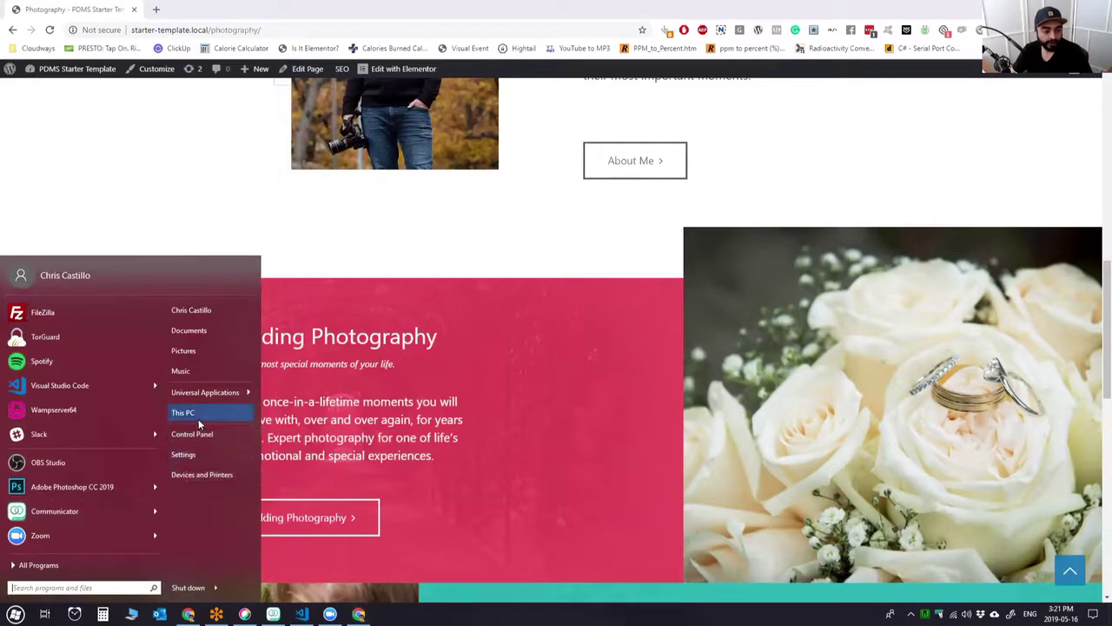
{"action": "left_click", "coordinate": [183, 413]}
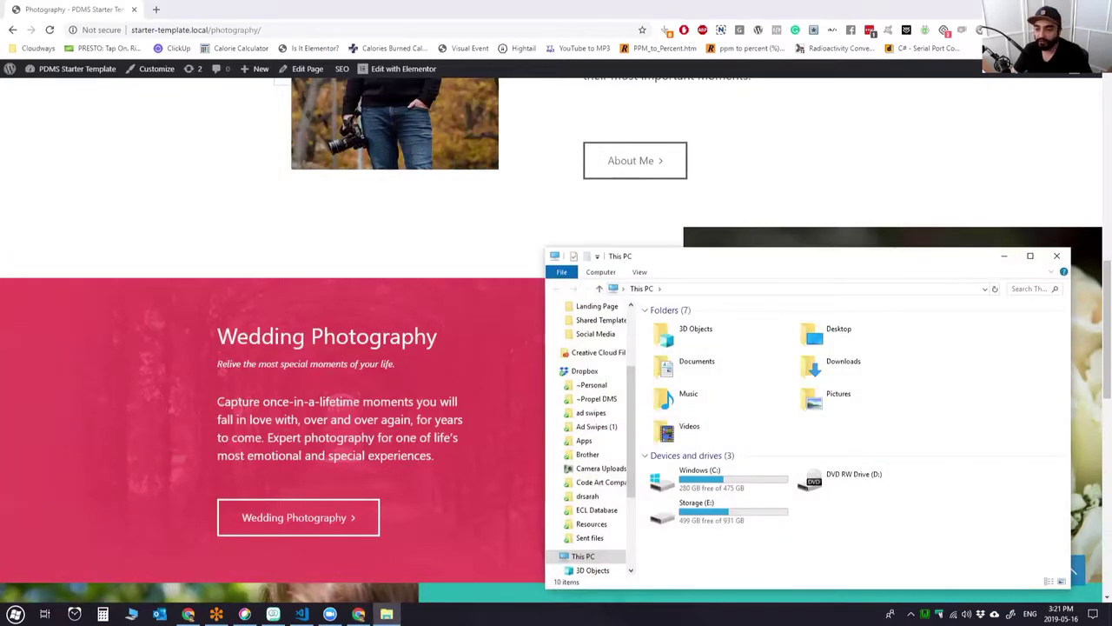
{"action": "left_click", "coordinate": [1057, 255]}
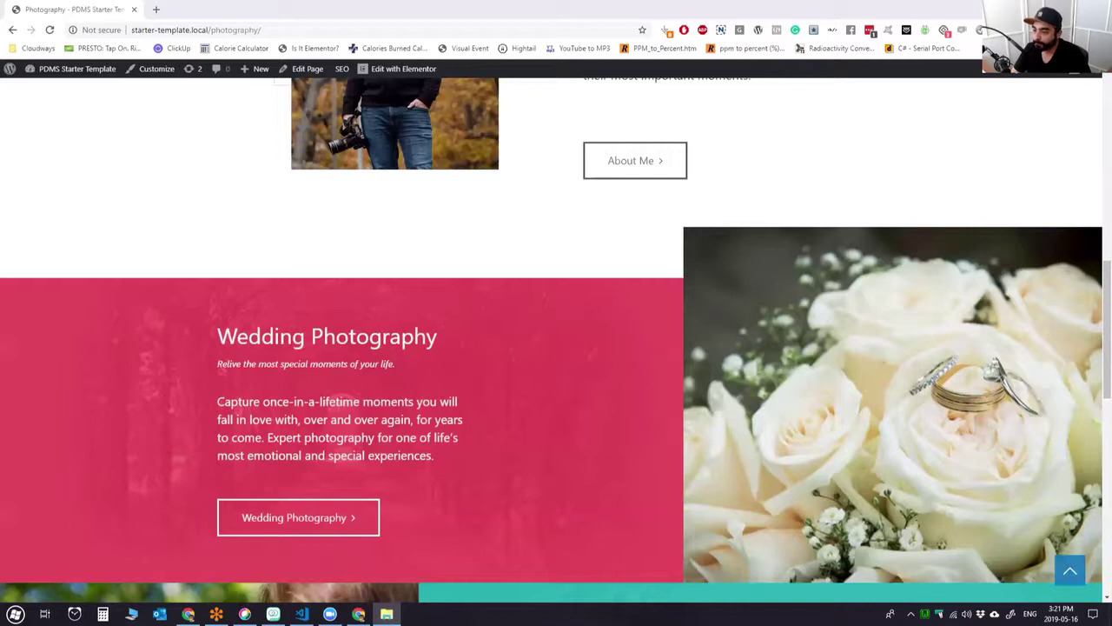
{"action": "left_click_drag", "start_coordinate": [1111, 176], "coordinate": [651, 176]}
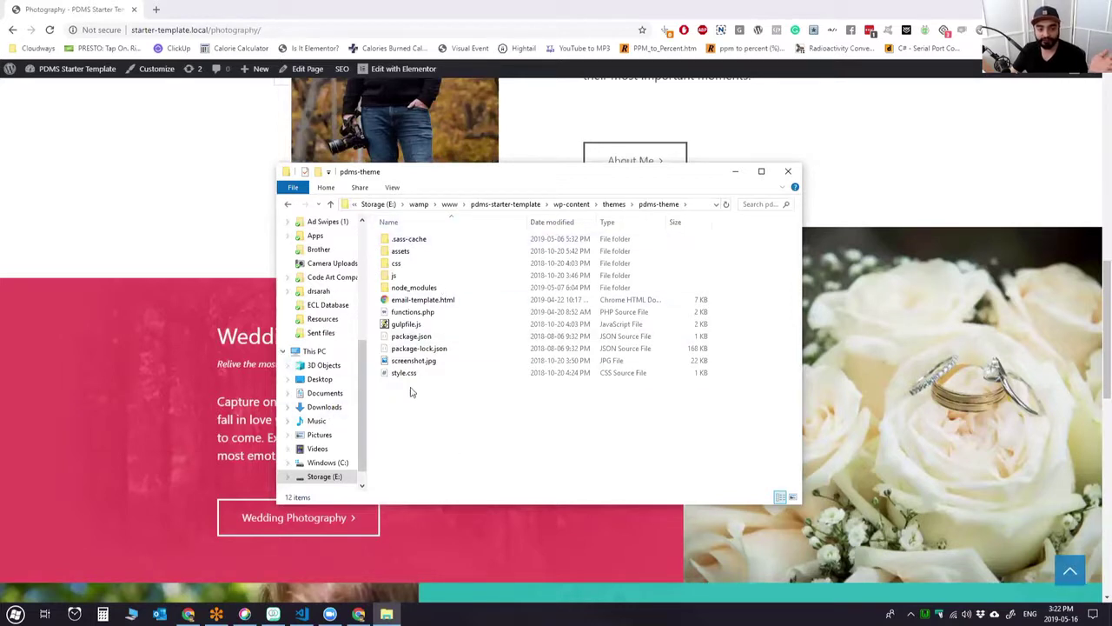
Examine the contents of the theme's css and js folders and locate gulpfile.js in the pdms-theme folder.
{"action": "left_click", "coordinate": [399, 251]}
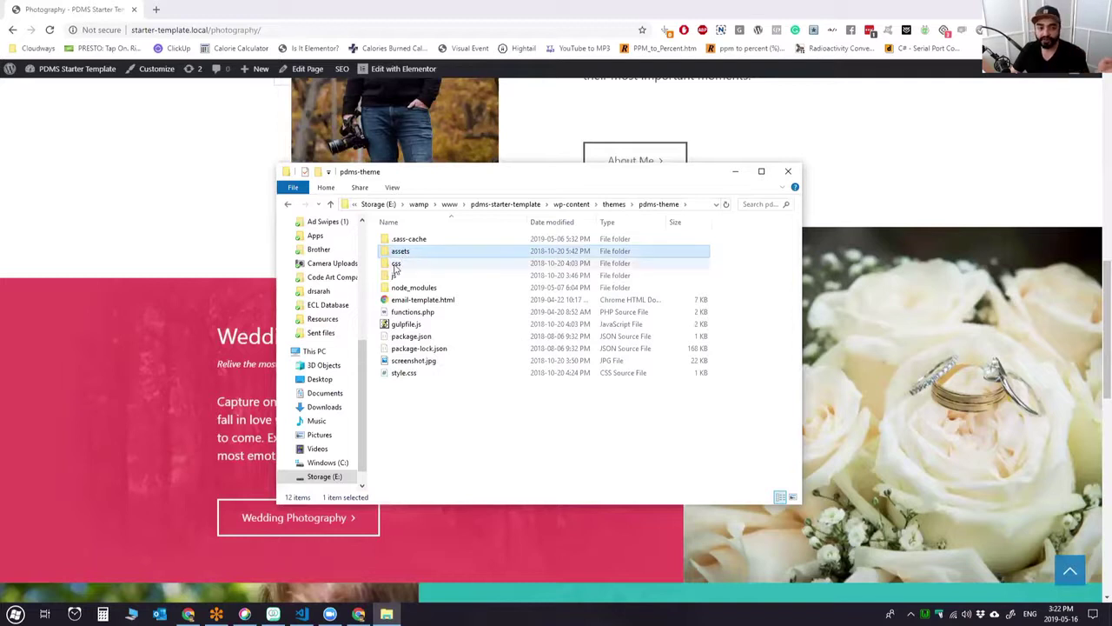
{"action": "left_click", "coordinate": [399, 264]}
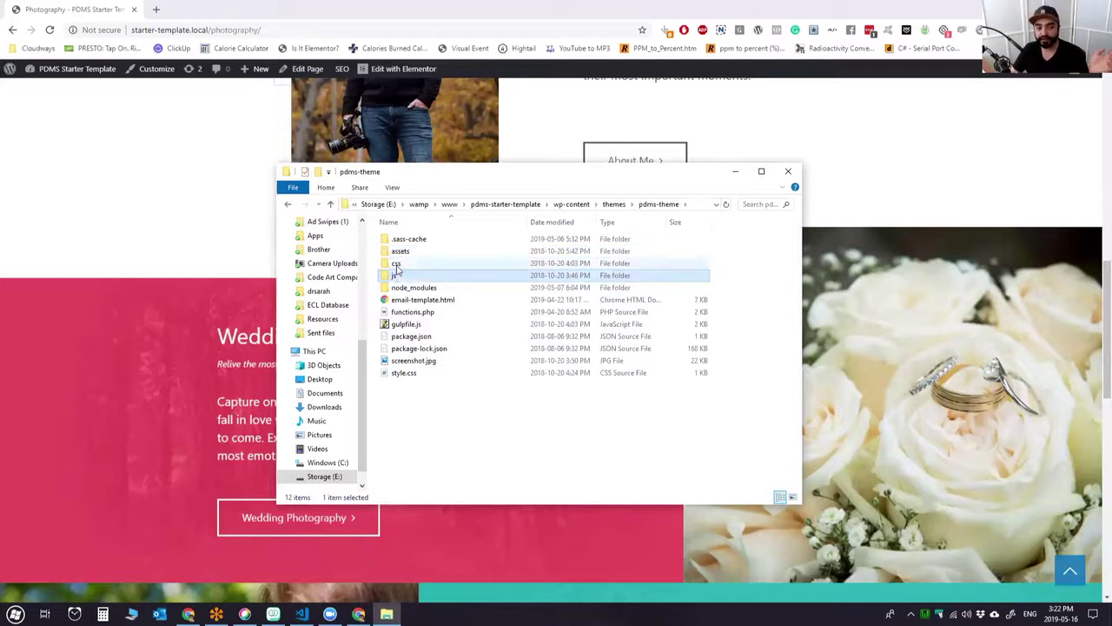
{"action": "double_click", "coordinate": [398, 267]}
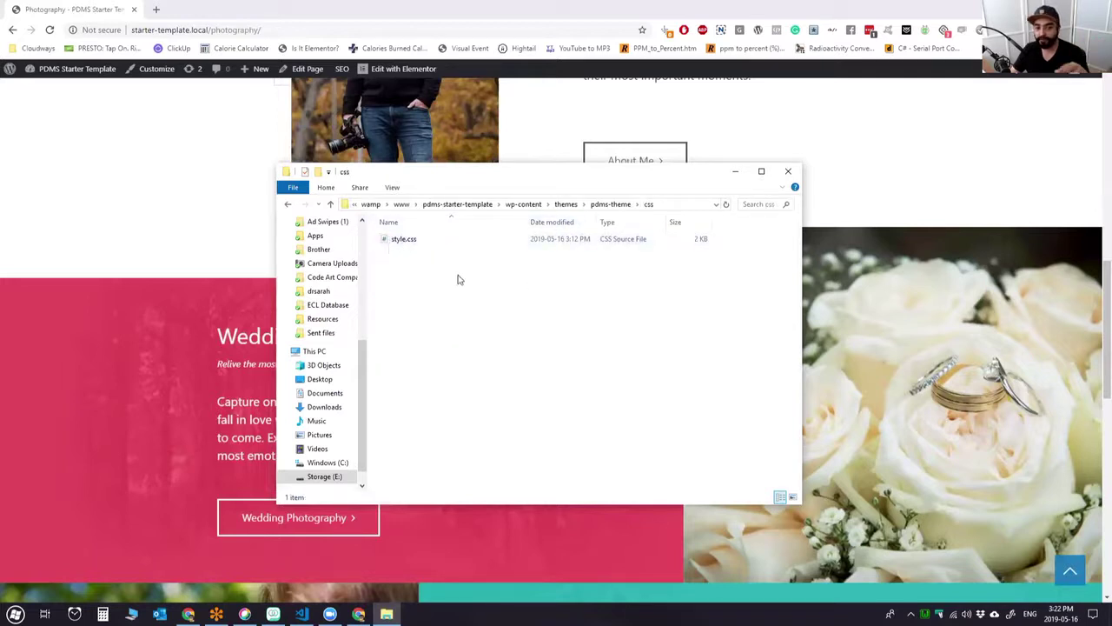
{"action": "left_click", "coordinate": [607, 206]}
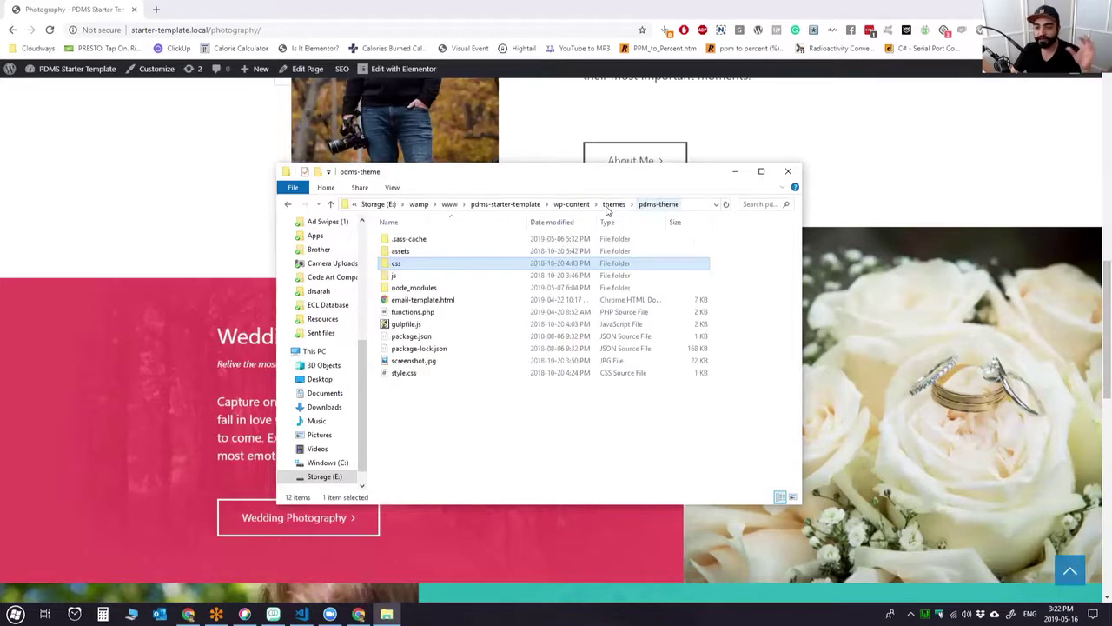
{"action": "left_click", "coordinate": [407, 278]}
{"action": "double_click", "coordinate": [407, 278]}
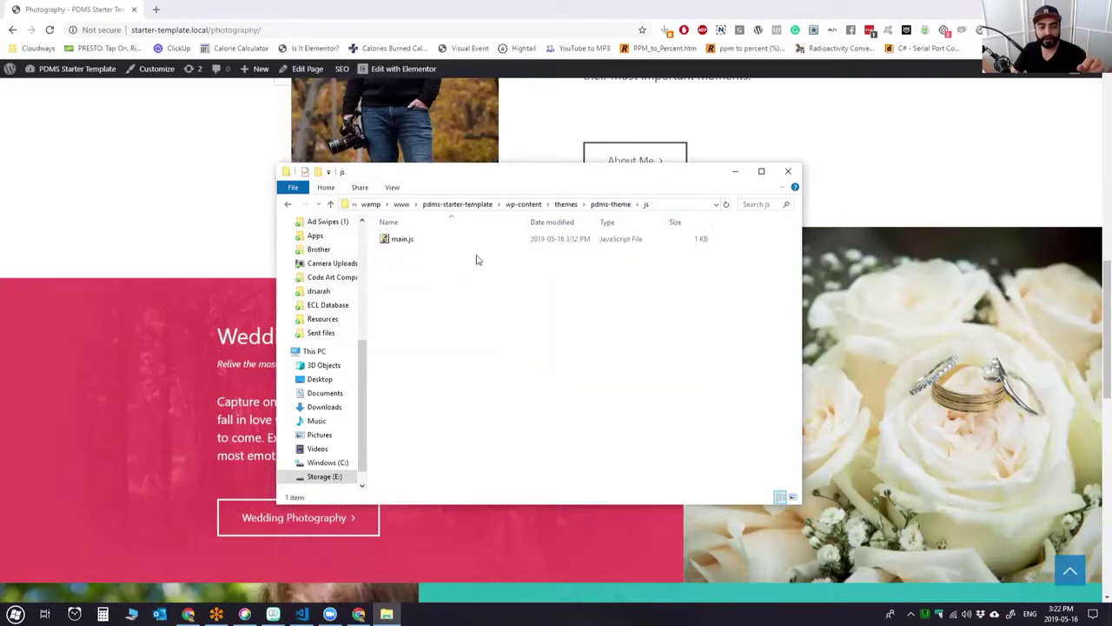
{"action": "left_click", "coordinate": [613, 205]}
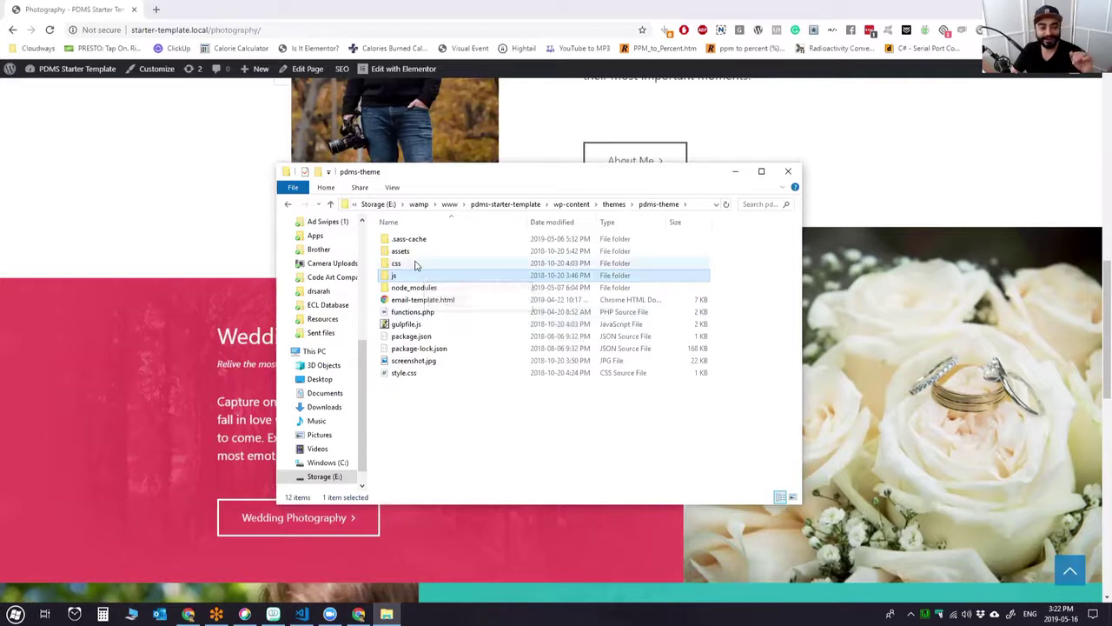
{"action": "left_click", "coordinate": [426, 324]}
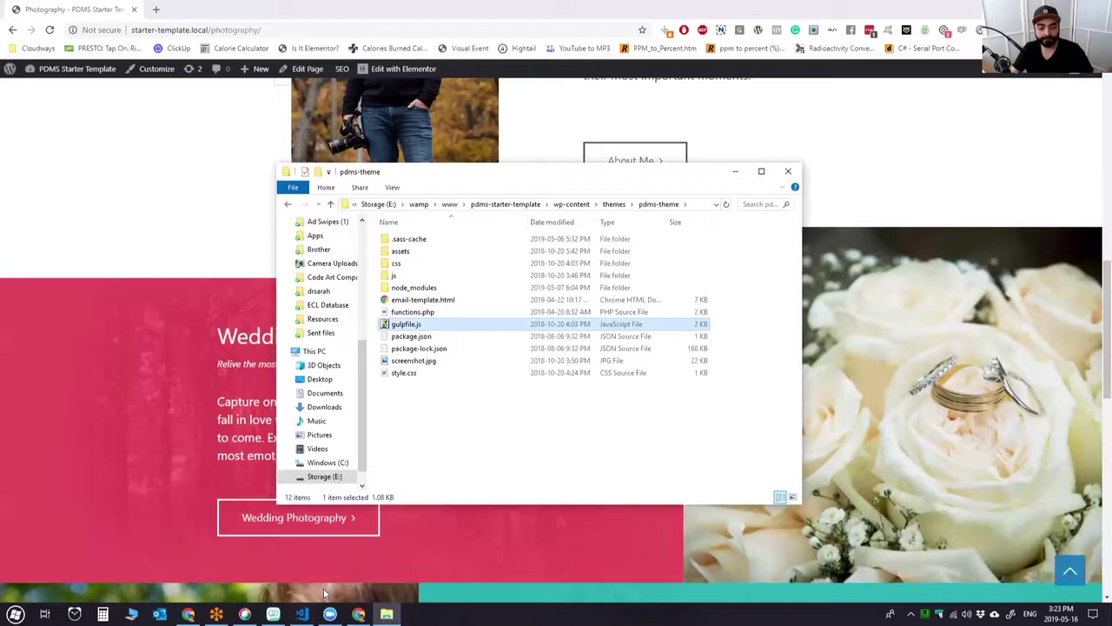
Switch to Visual Studio Code, maximize its window, move down to line 57 of _photography.scss, and widen the file explorer sidebar.
{"action": "mouse_move", "coordinate": [301, 613]}
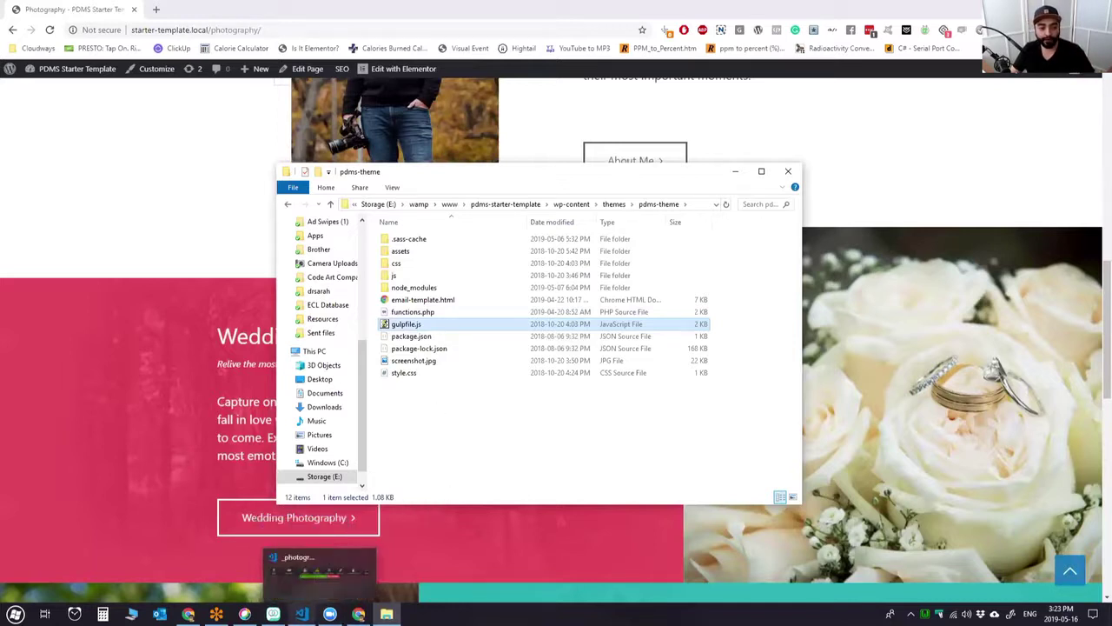
{"action": "left_click", "coordinate": [274, 573]}
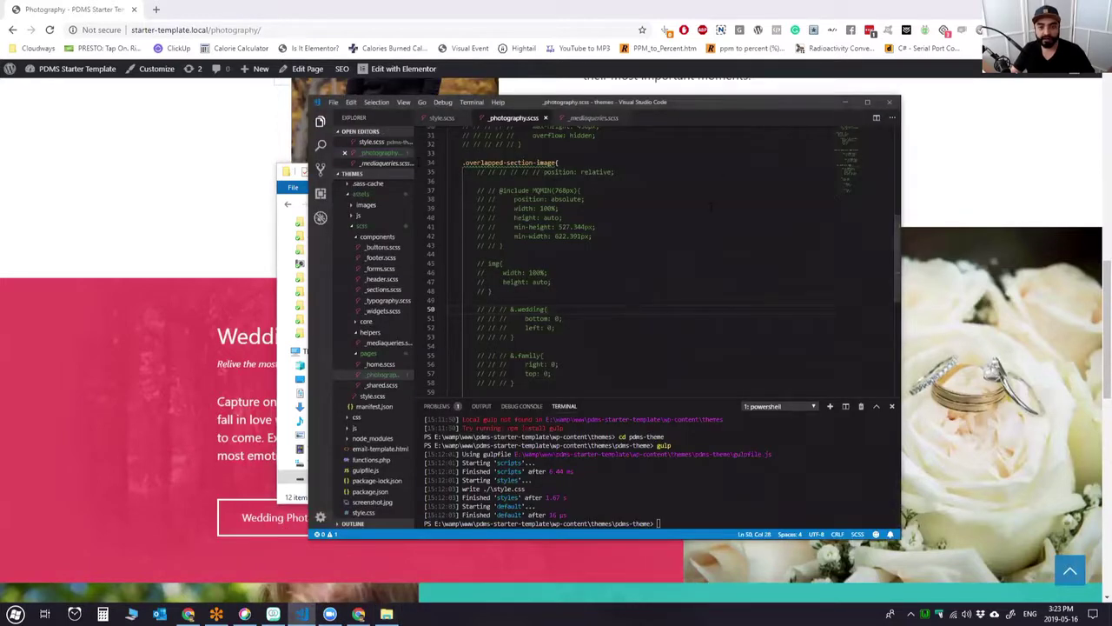
{"action": "left_click", "coordinate": [867, 102]}
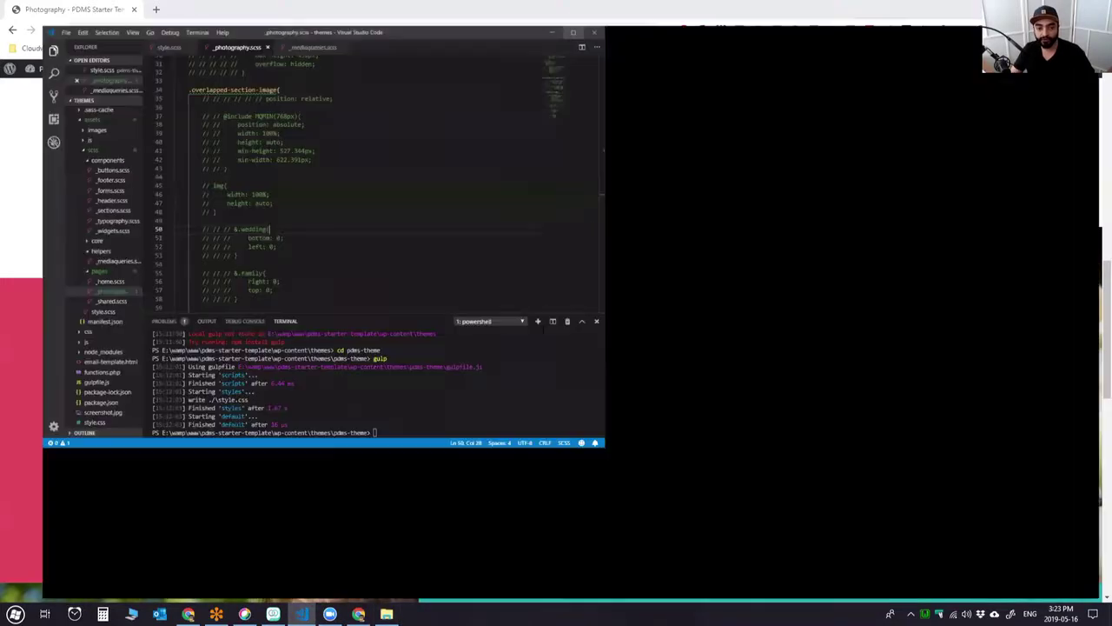
{"action": "key", "text": "Down"}
{"action": "key", "text": "Down"}
{"action": "key", "text": "Down"}
{"action": "key", "text": "Down"}
{"action": "key", "text": "Down"}
{"action": "key", "text": "Down"}
{"action": "key", "text": "Down"}
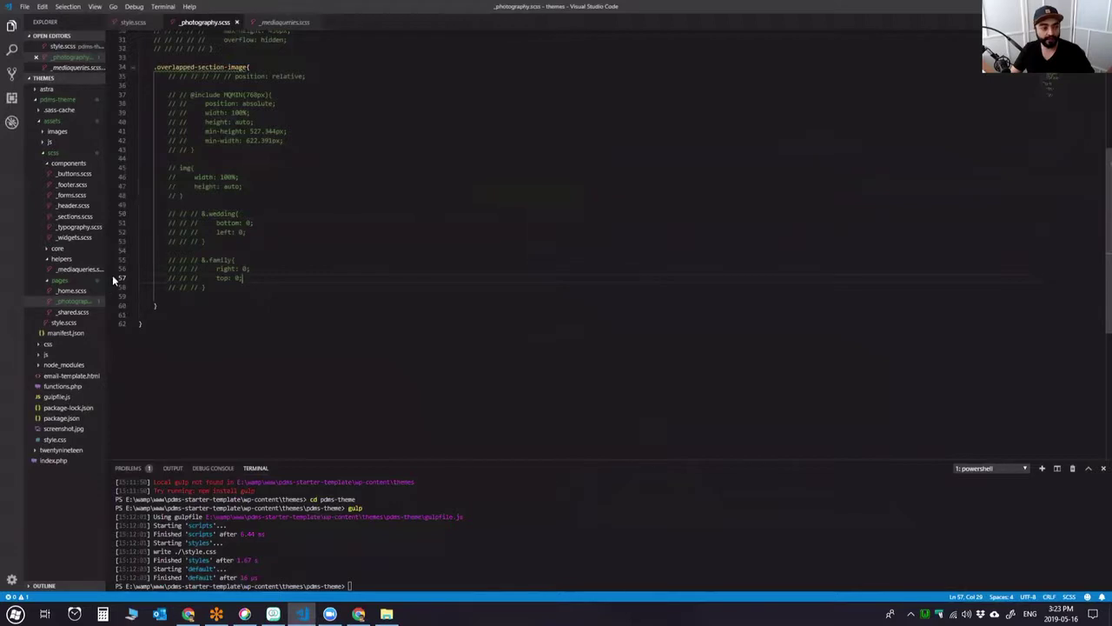
{"action": "left_click_drag", "start_coordinate": [102, 269], "coordinate": [182, 275]}
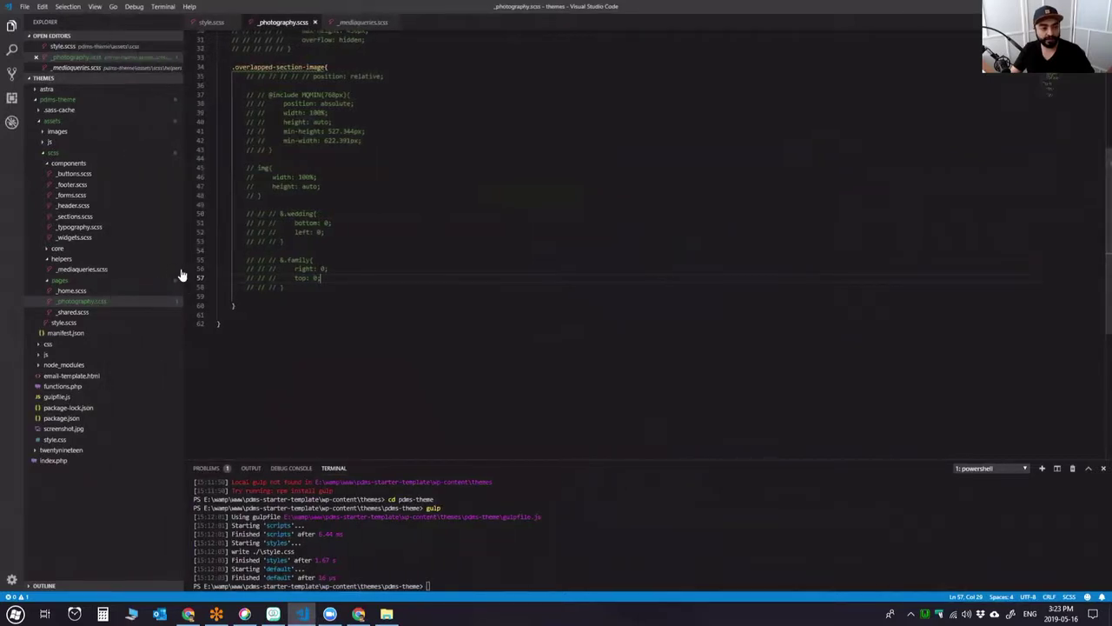
Open gulpfile.js from the pdms-theme folder and examine its scripts, styles and watch tasks.
{"action": "left_click", "coordinate": [57, 396]}
{"action": "left_click", "coordinate": [488, 310]}
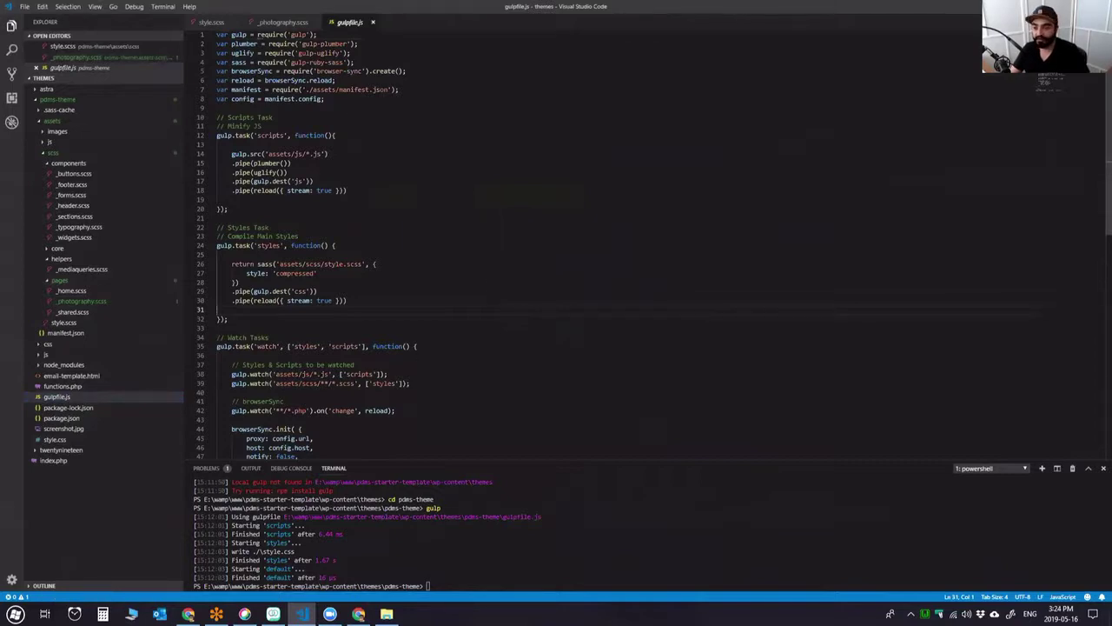
{"action": "scroll", "coordinate": [556, 244], "scroll_direction": "down", "scroll_amount": 3}
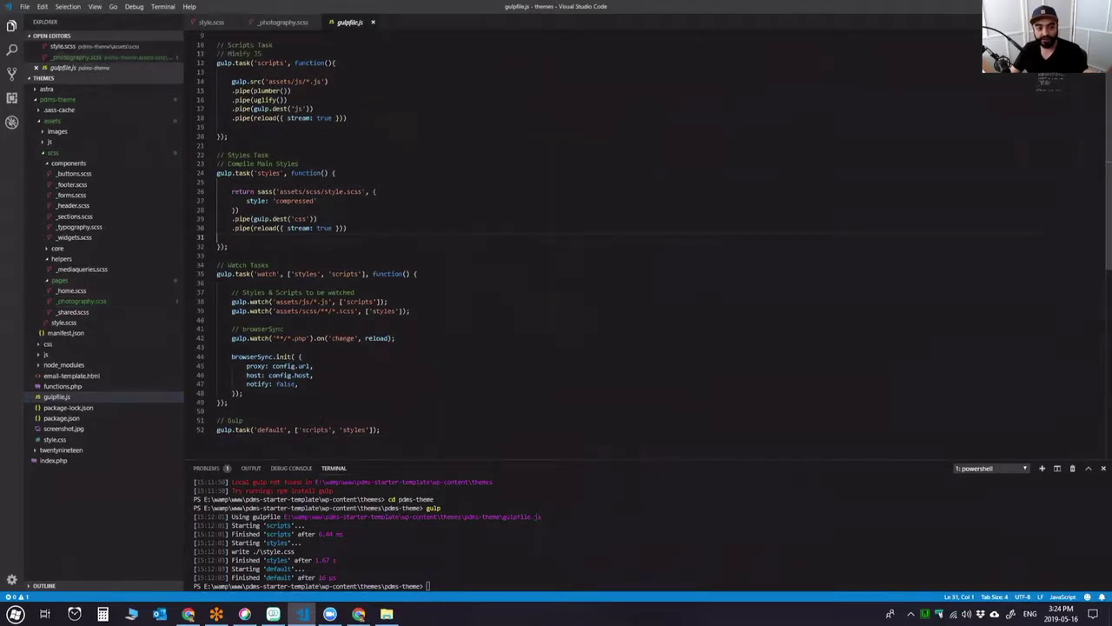
{"action": "scroll", "coordinate": [556, 244], "scroll_direction": "up", "scroll_amount": 1}
{"action": "double_click", "coordinate": [266, 298]}
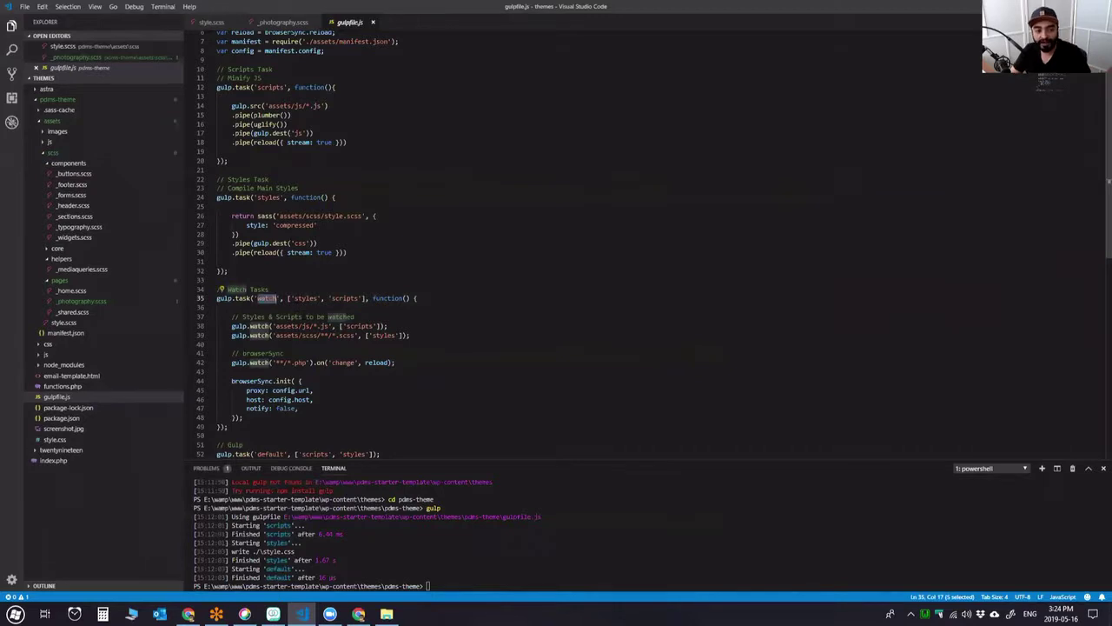
{"action": "double_click", "coordinate": [269, 198]}
{"action": "scroll", "coordinate": [556, 243], "scroll_direction": "up", "scroll_amount": 2}
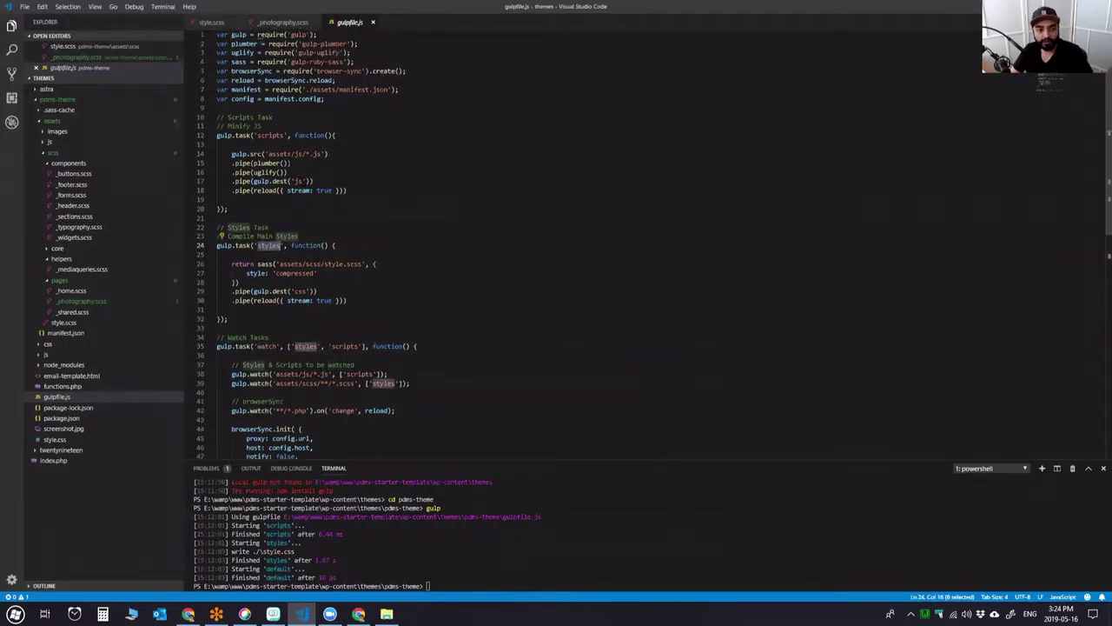
{"action": "double_click", "coordinate": [270, 135]}
{"action": "left_click", "coordinate": [373, 246]}
{"action": "scroll", "coordinate": [373, 246], "scroll_direction": "down", "scroll_amount": 3}
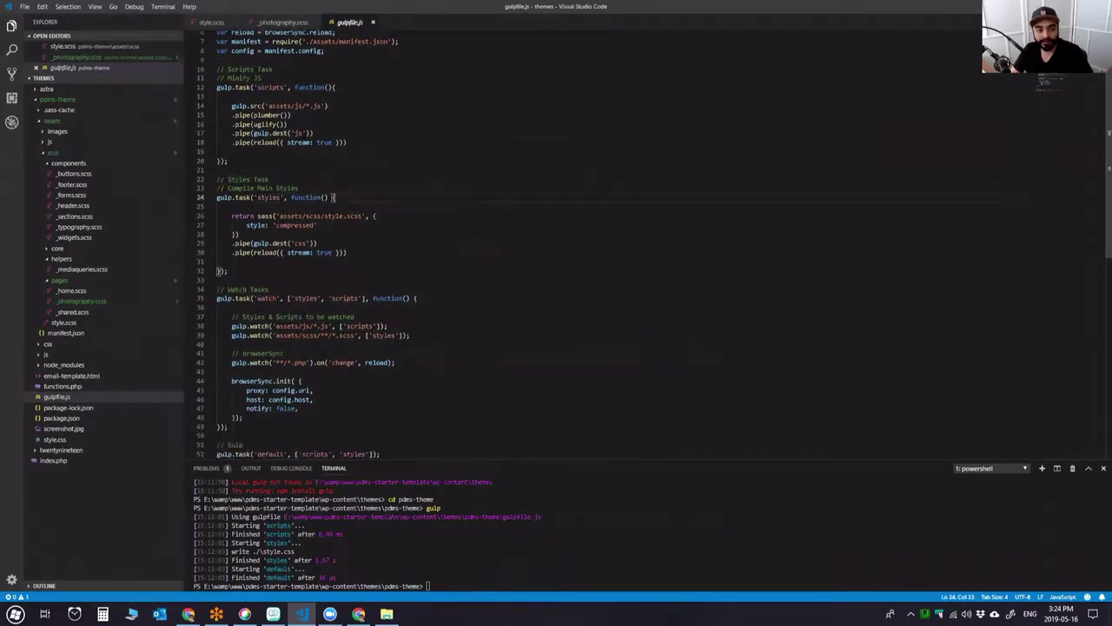
Check the default task's scripts and styles entries on line 52 of gulpfile.js, and run gulp scripts in the terminal.
{"action": "left_click", "coordinate": [496, 579]}
{"action": "type", "text": "gulp"}
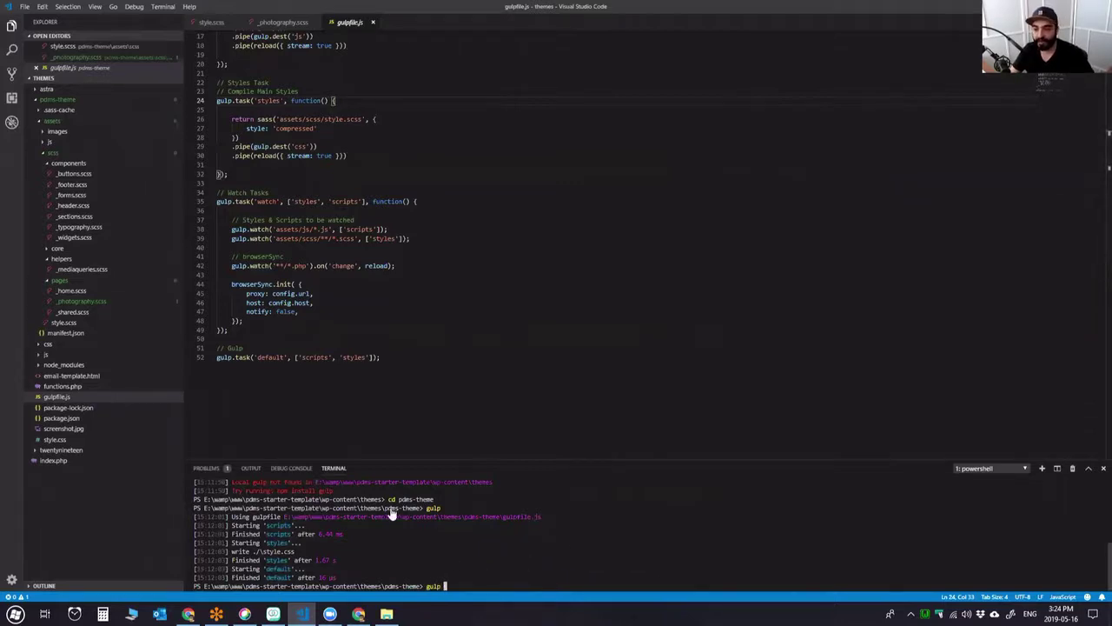
{"action": "double_click", "coordinate": [270, 357]}
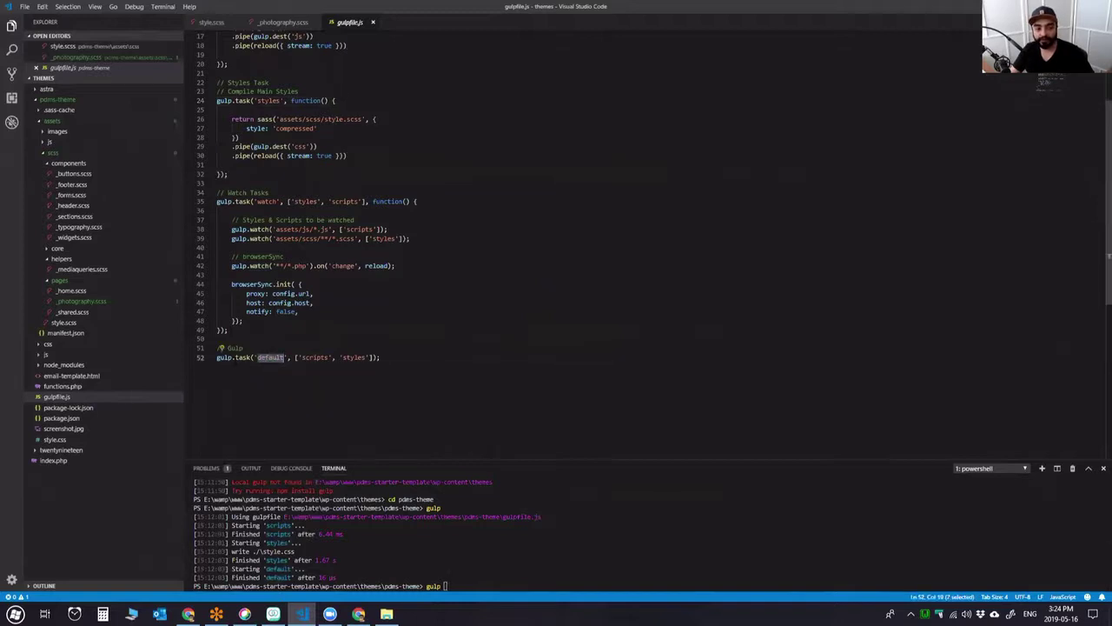
{"action": "left_click", "coordinate": [304, 357]}
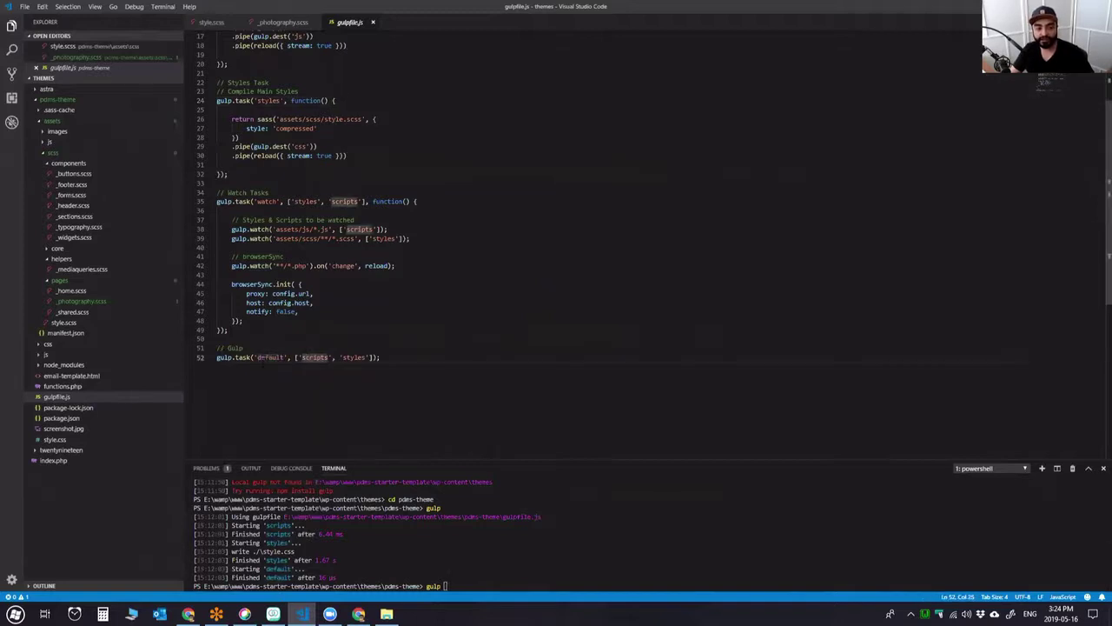
{"action": "double_click", "coordinate": [266, 358]}
{"action": "left_click", "coordinate": [315, 357]}
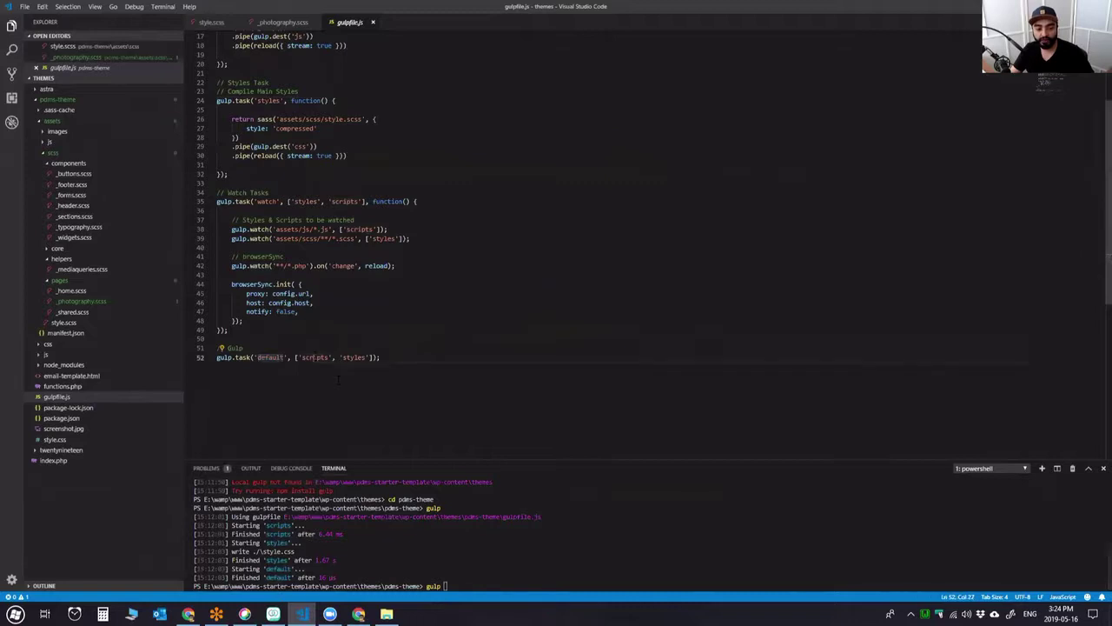
{"action": "double_click", "coordinate": [354, 357]}
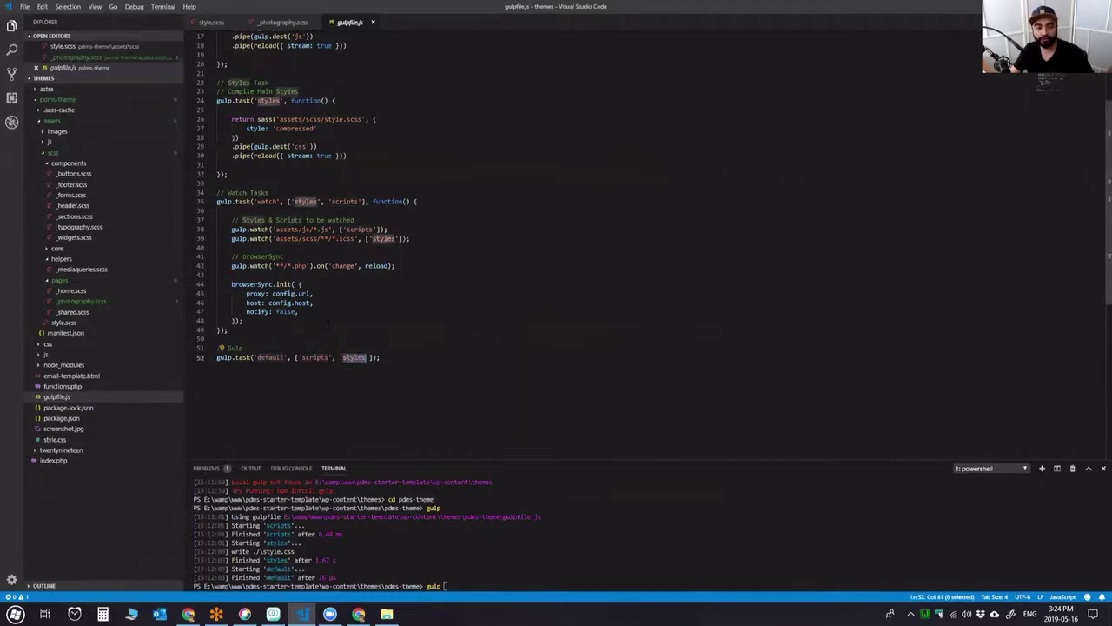
{"action": "left_click", "coordinate": [379, 365]}
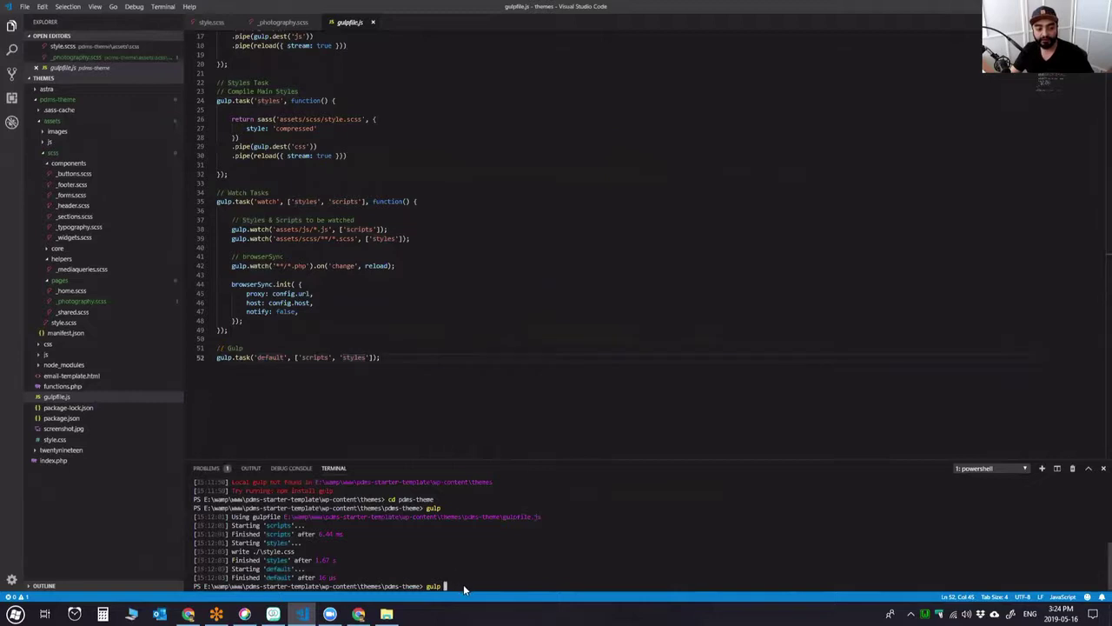
{"action": "type", "text": "scr"}
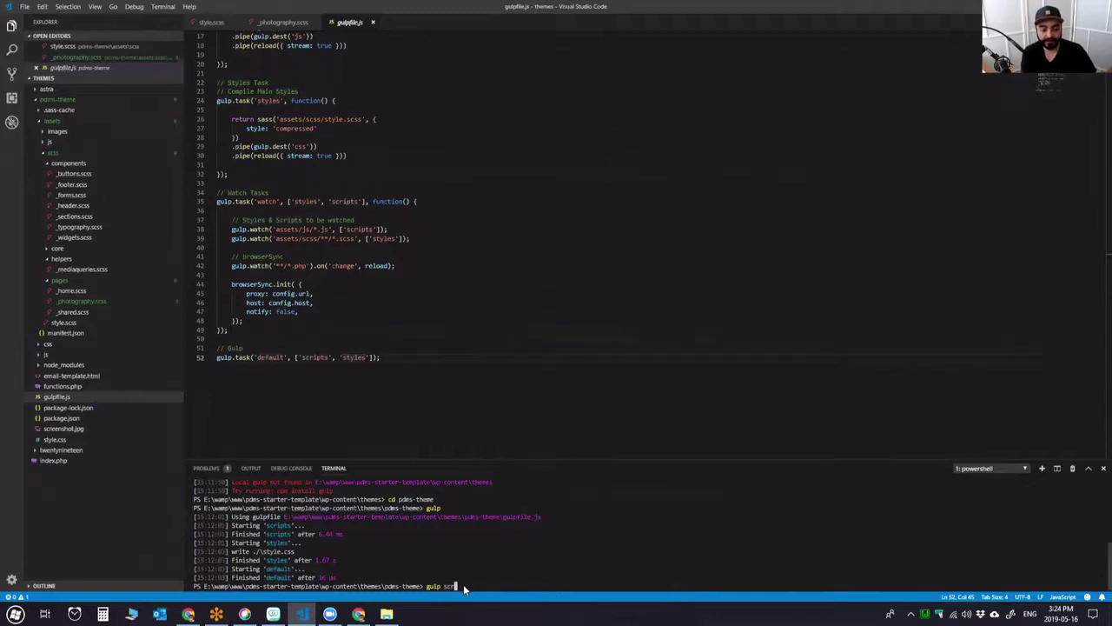
{"action": "type", "text": "ipts"}
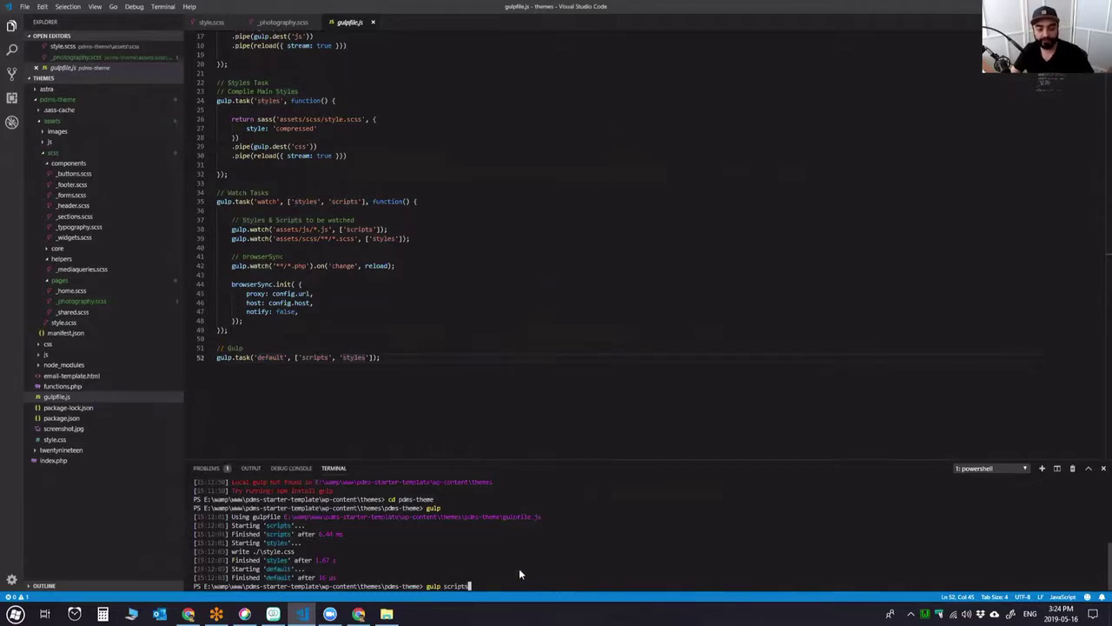
{"action": "key", "text": "Return"}
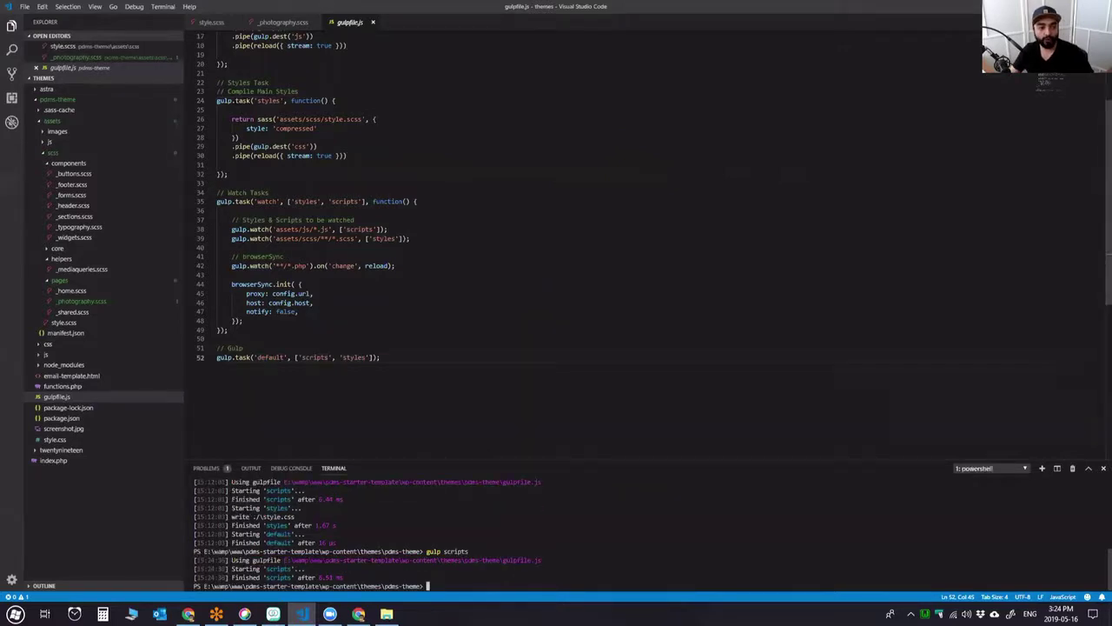
Review the scripts task in gulpfile.js, from its require lines through the styles and watch tasks below it.
{"action": "scroll", "coordinate": [564, 243], "scroll_direction": "up", "scroll_amount": 5}
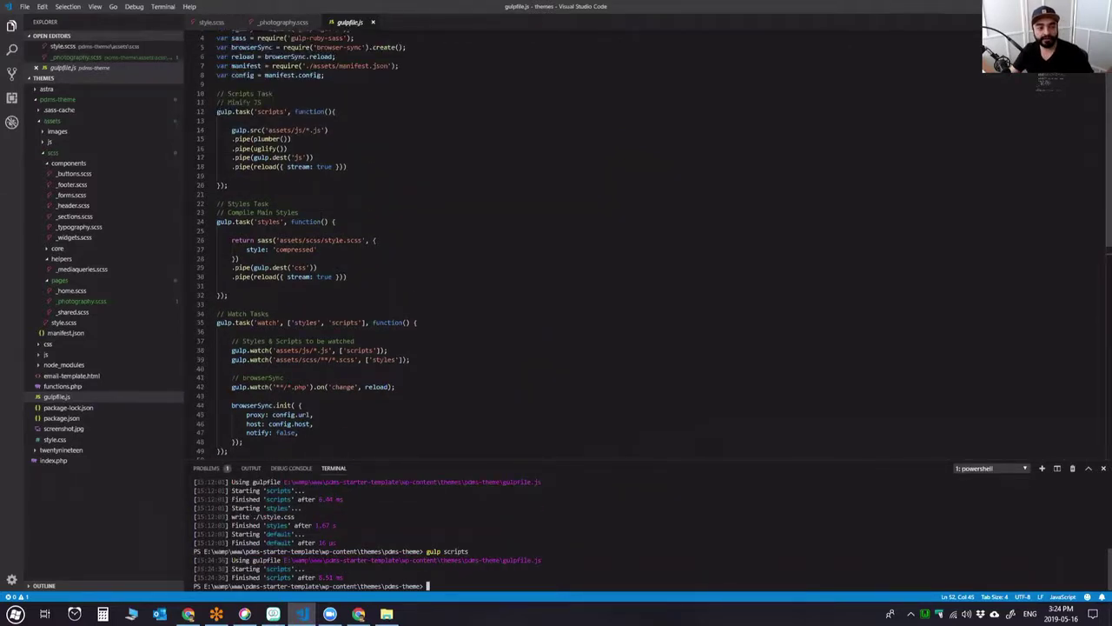
{"action": "left_click", "coordinate": [210, 111]}
{"action": "left_click", "coordinate": [210, 111]}
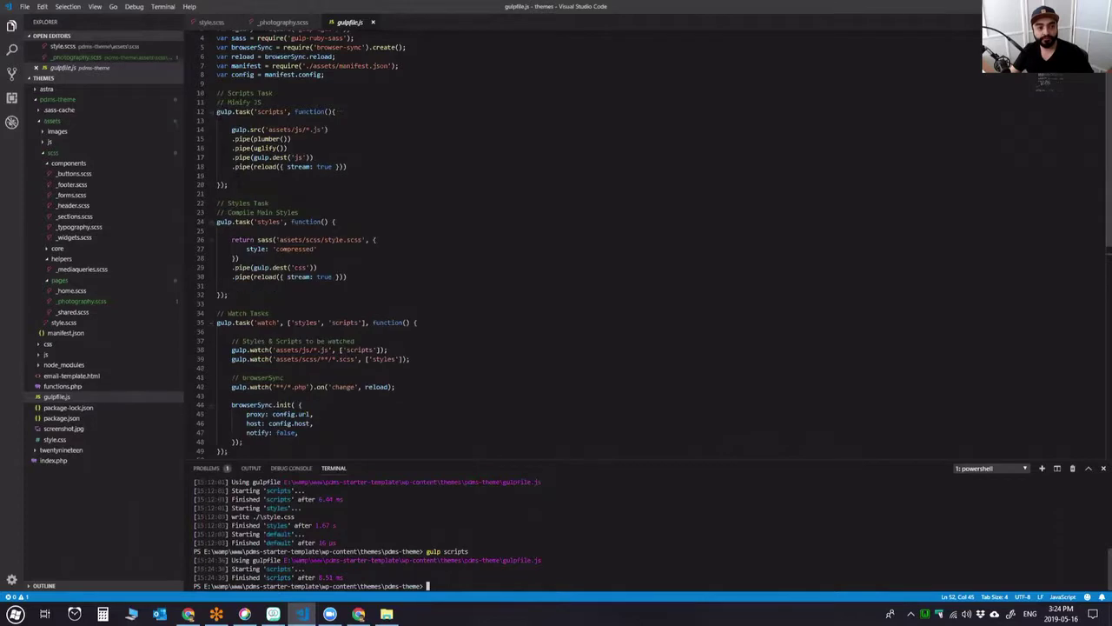
{"action": "left_click", "coordinate": [395, 154]}
{"action": "scroll", "coordinate": [400, 165], "scroll_direction": "down", "scroll_amount": 3}
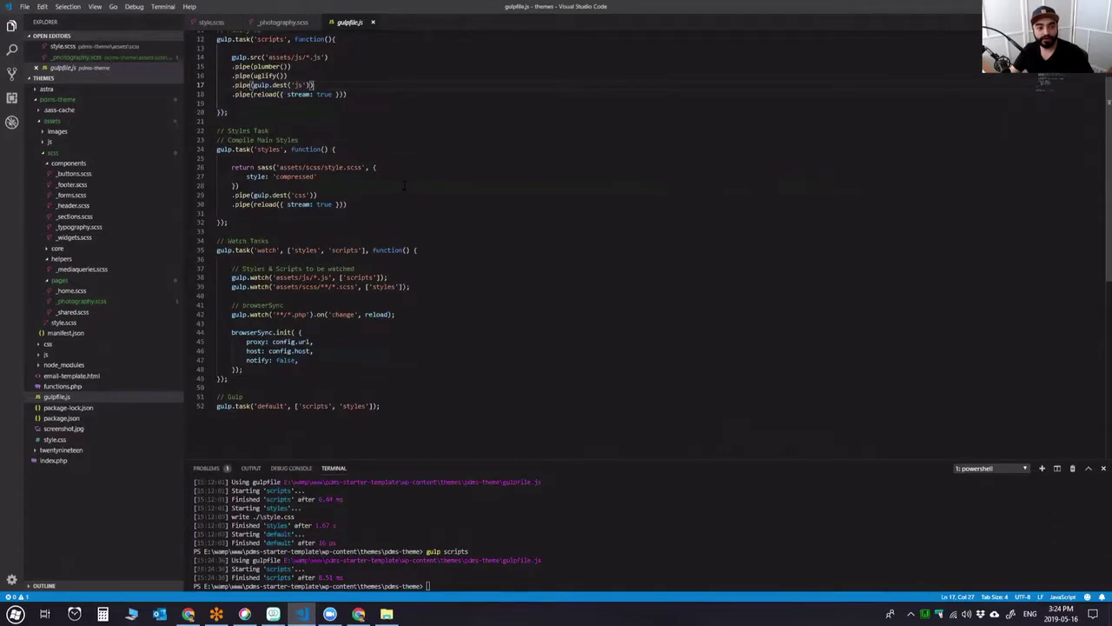
{"action": "scroll", "coordinate": [406, 183], "scroll_direction": "up", "scroll_amount": 2}
{"action": "scroll", "coordinate": [435, 242], "scroll_direction": "down", "scroll_amount": 1}
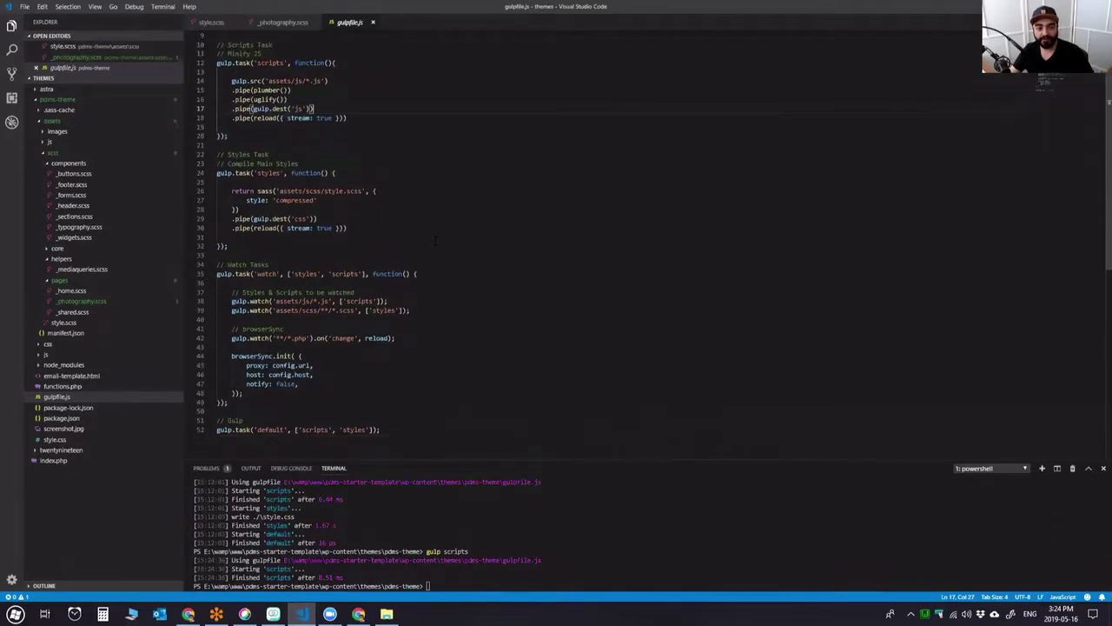
{"action": "left_click", "coordinate": [436, 239]}
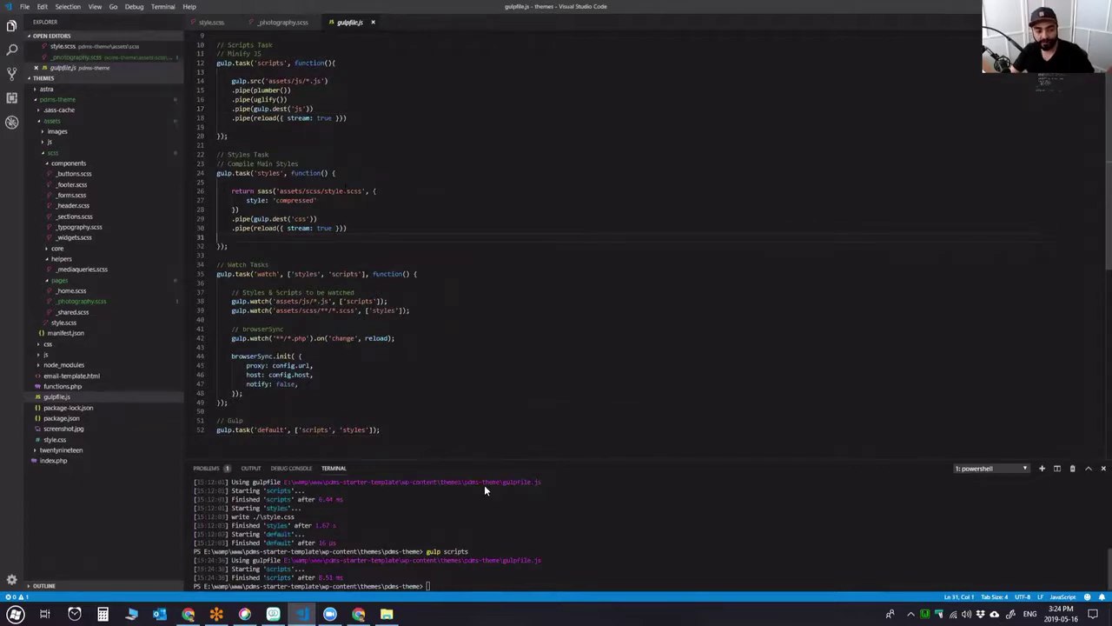
{"action": "scroll", "coordinate": [478, 321], "scroll_direction": "up", "scroll_amount": 3}
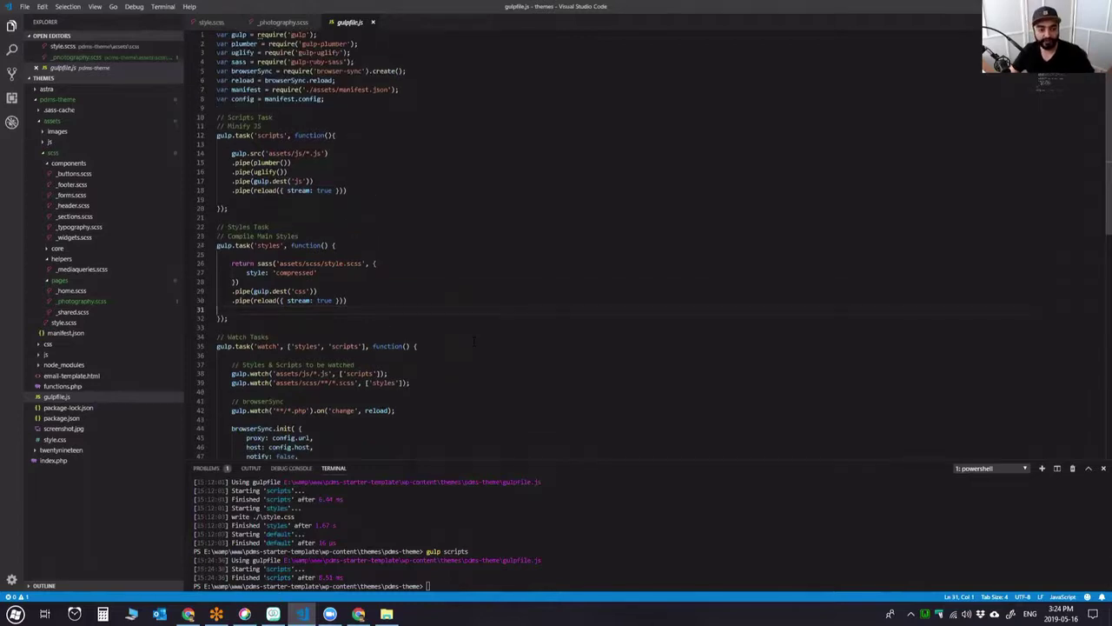
{"action": "scroll", "coordinate": [440, 267], "scroll_direction": "down", "scroll_amount": 4}
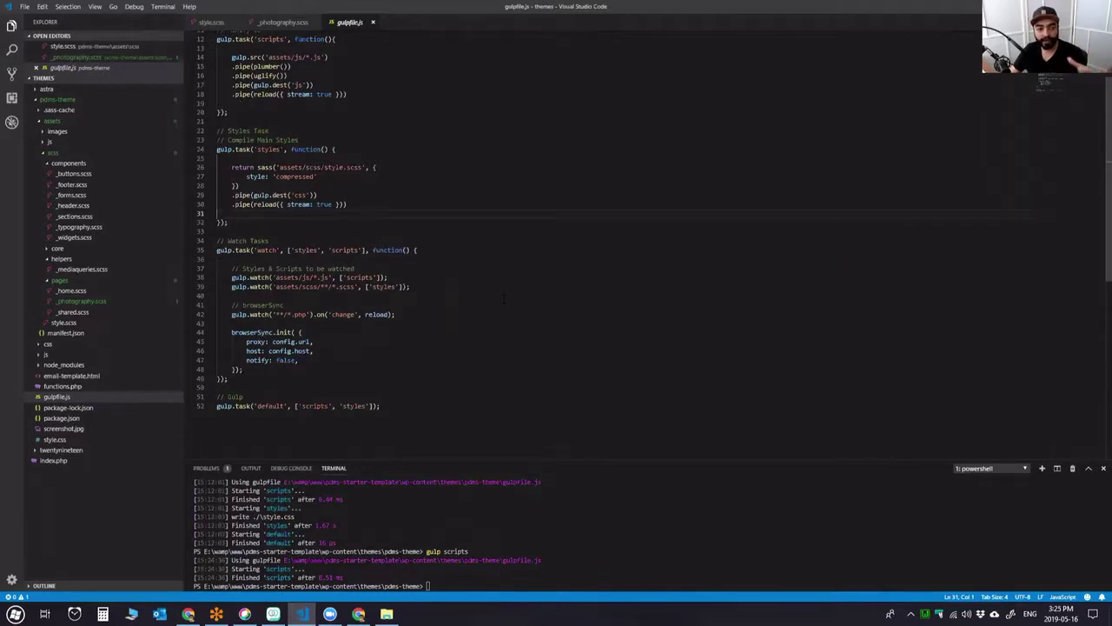
Examine the styles task in gulpfile.js, including its css destination and its assets/scss/style.scss source path.
{"action": "triple_click", "coordinate": [259, 149]}
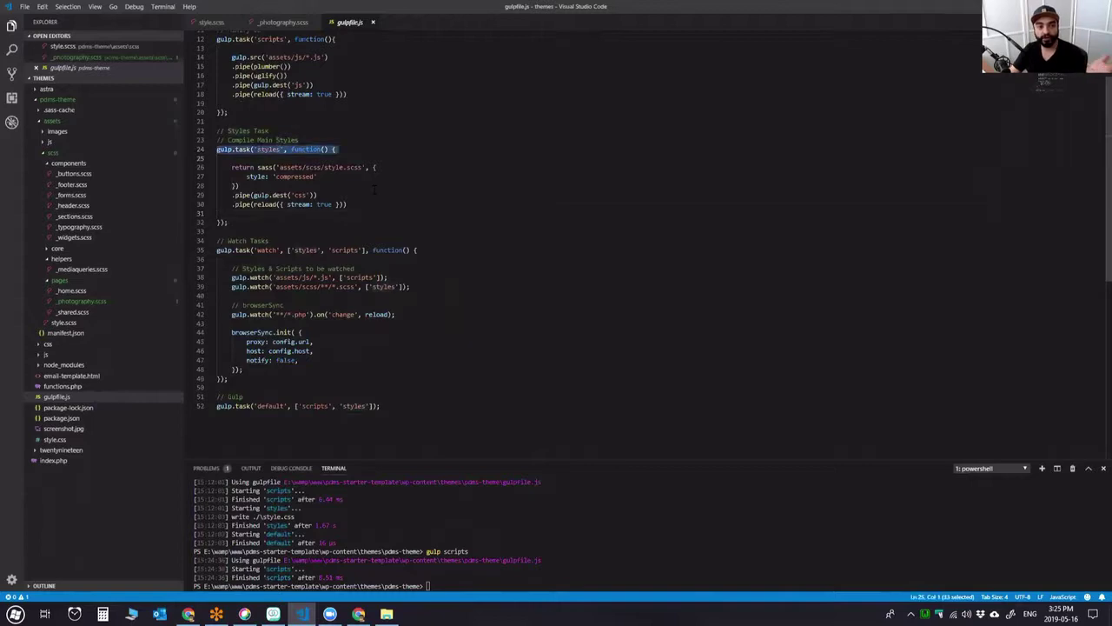
{"action": "left_click_drag", "start_coordinate": [239, 225], "coordinate": [225, 205]}
{"action": "left_click", "coordinate": [302, 214]}
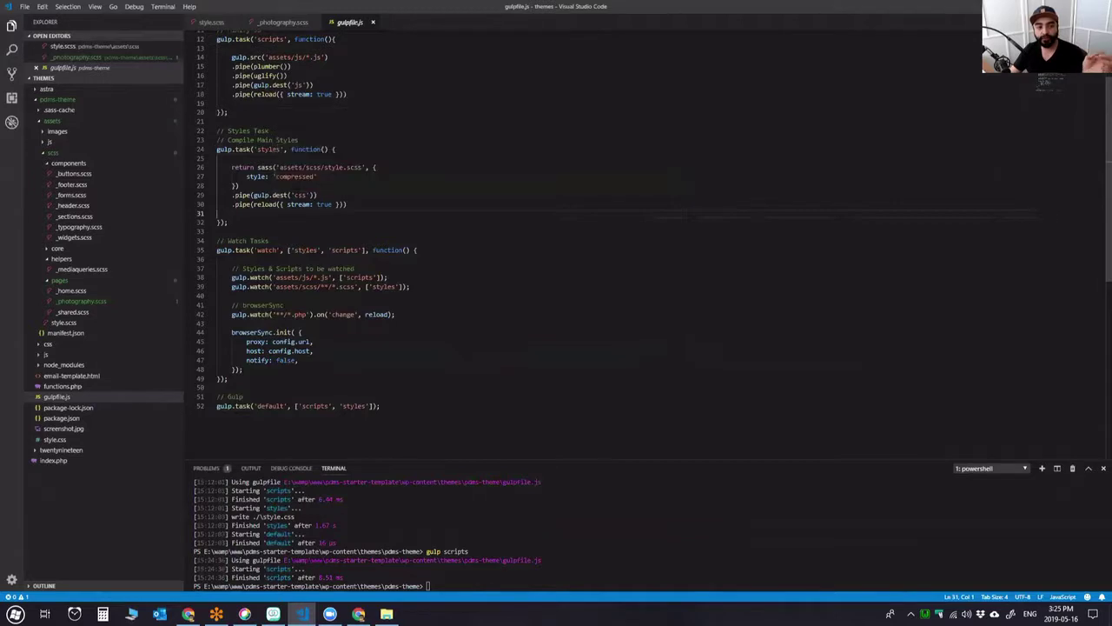
{"action": "double_click", "coordinate": [300, 195]}
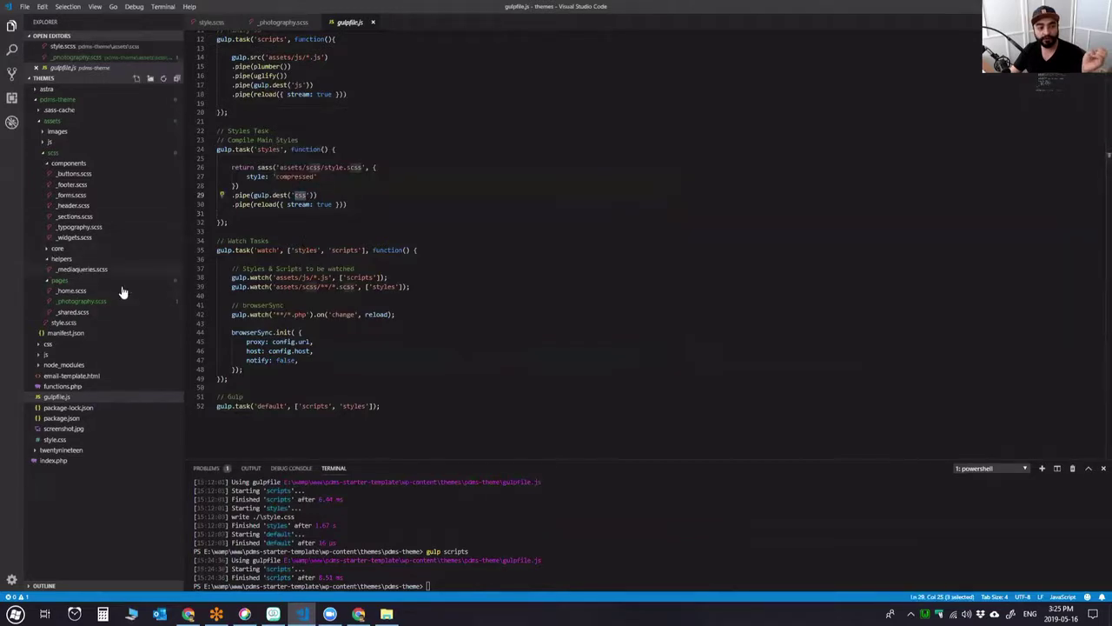
{"action": "left_click_drag", "start_coordinate": [279, 167], "coordinate": [362, 167]}
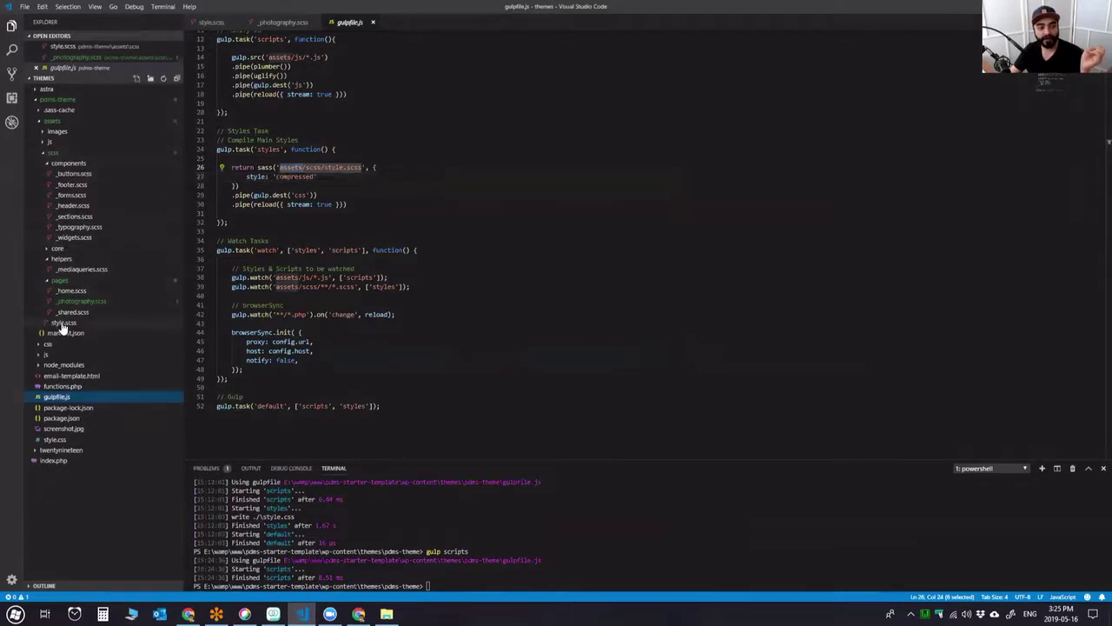
Open style.scss from the assets/scss folder, and open the compiled style.css from the theme's css folder.
{"action": "left_click", "coordinate": [61, 322]}
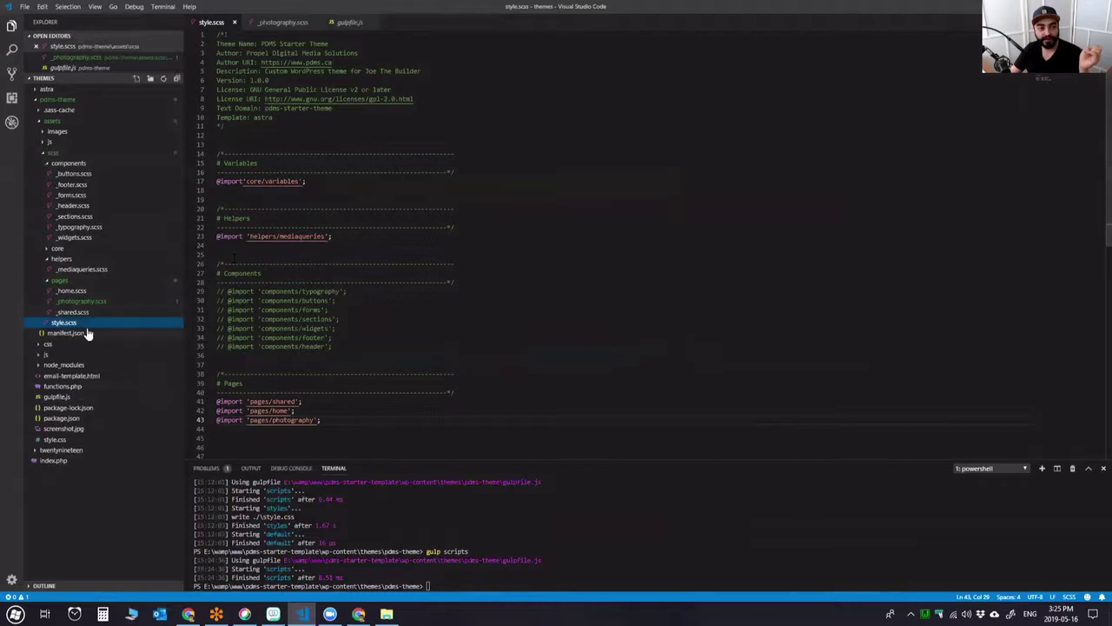
{"action": "left_click", "coordinate": [40, 345]}
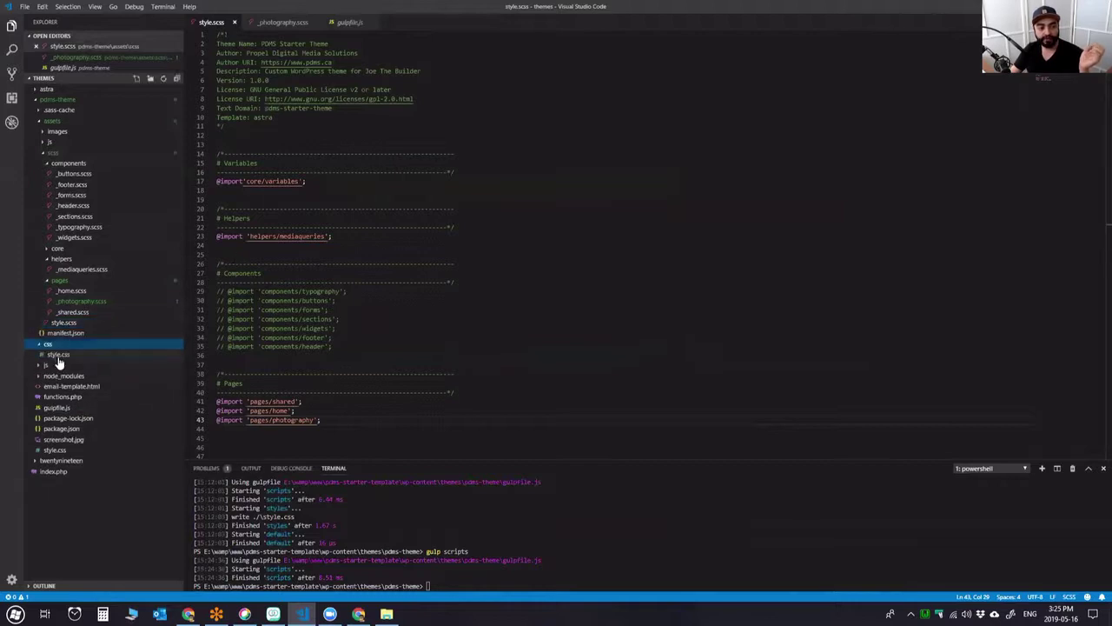
{"action": "left_click", "coordinate": [54, 355]}
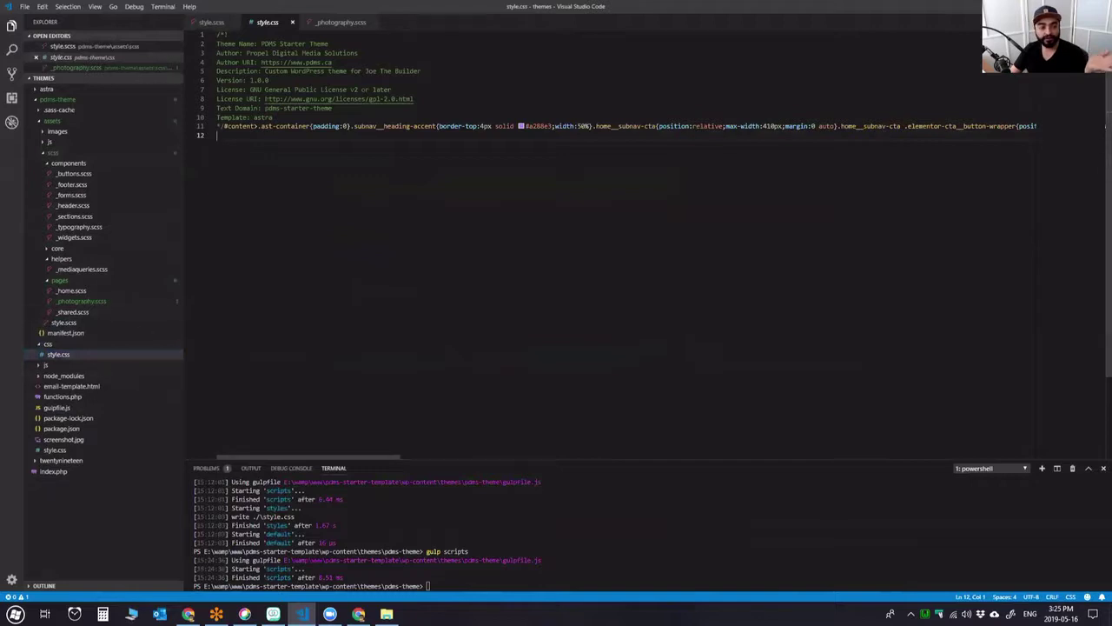
Examine the wp_enqueue_style call in functions.php against the header comment of css/style.css, and return to functions.php.
{"action": "left_click", "coordinate": [63, 398]}
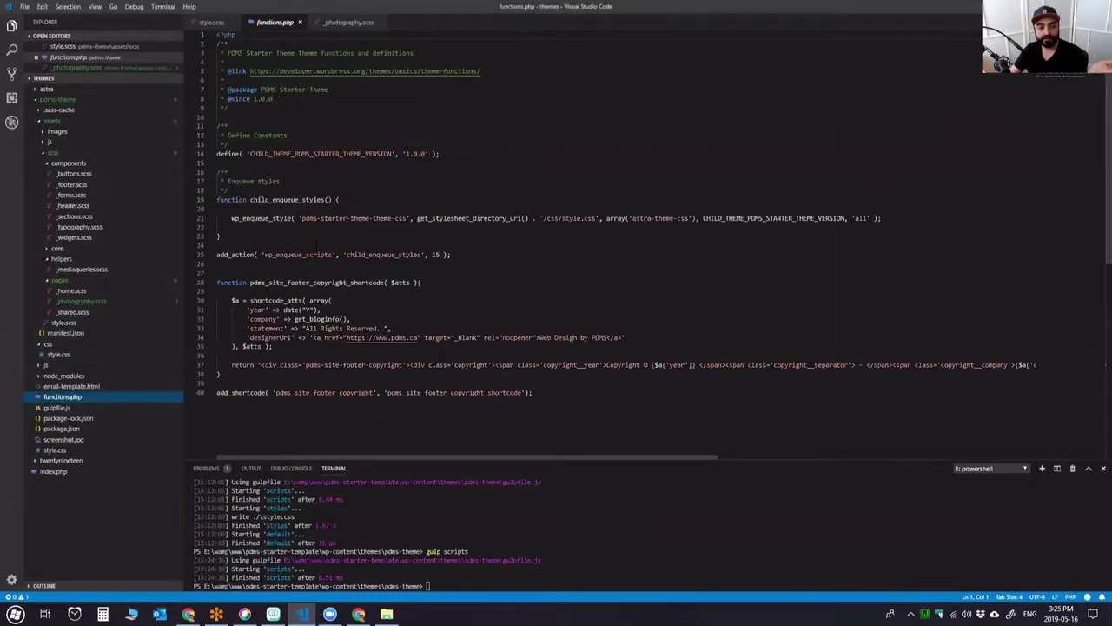
{"action": "left_click", "coordinate": [243, 219]}
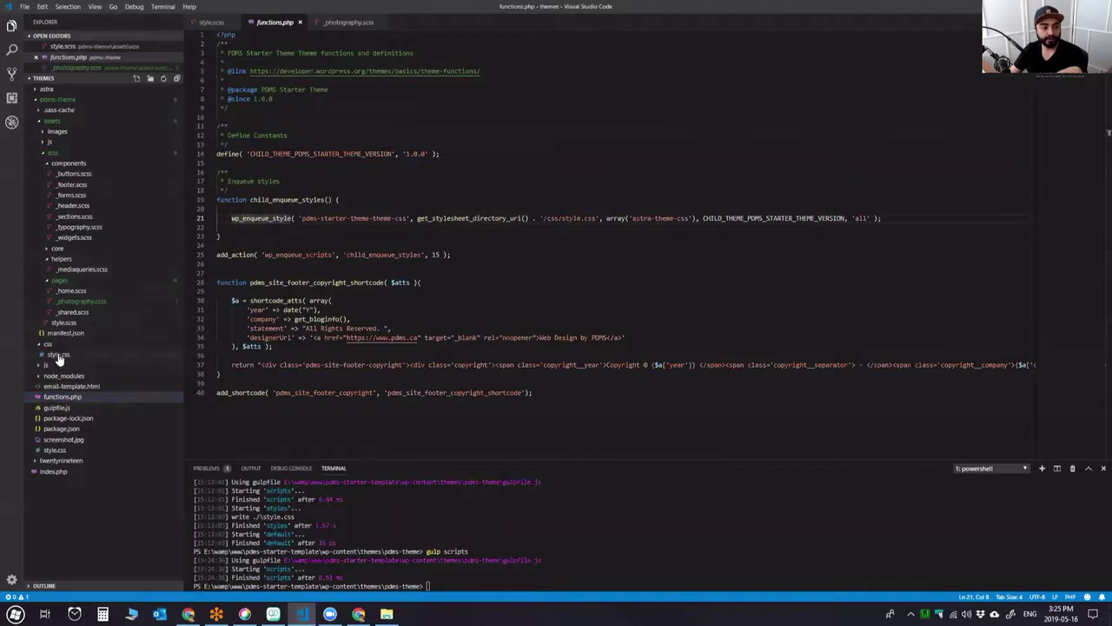
{"action": "left_click", "coordinate": [58, 354]}
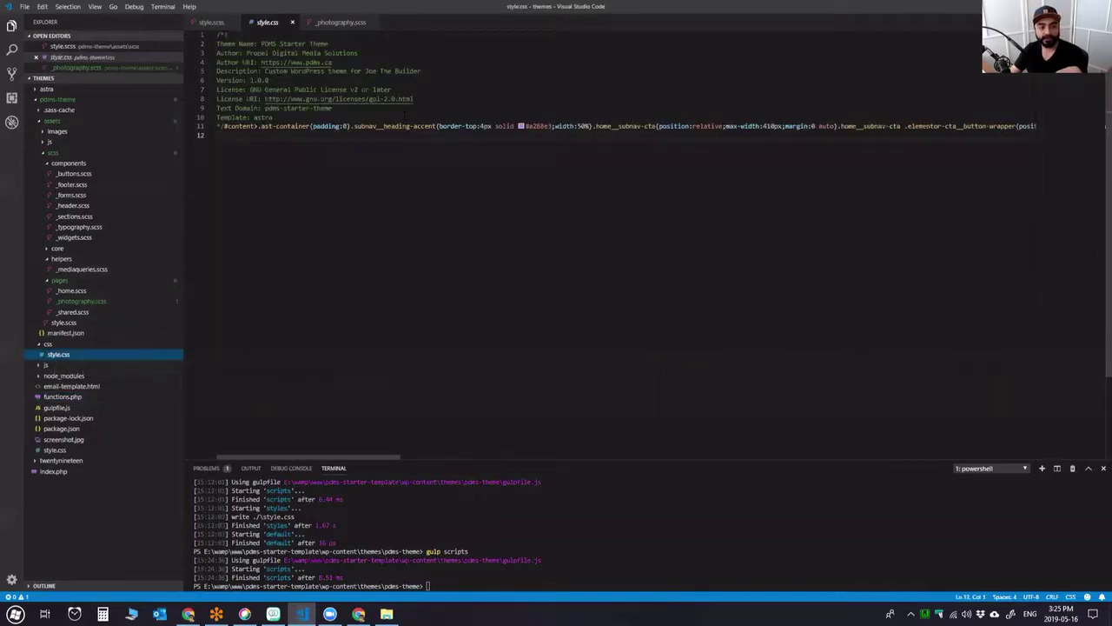
{"action": "left_click_drag", "start_coordinate": [339, 146], "coordinate": [287, 81]}
{"action": "left_click", "coordinate": [460, 188]}
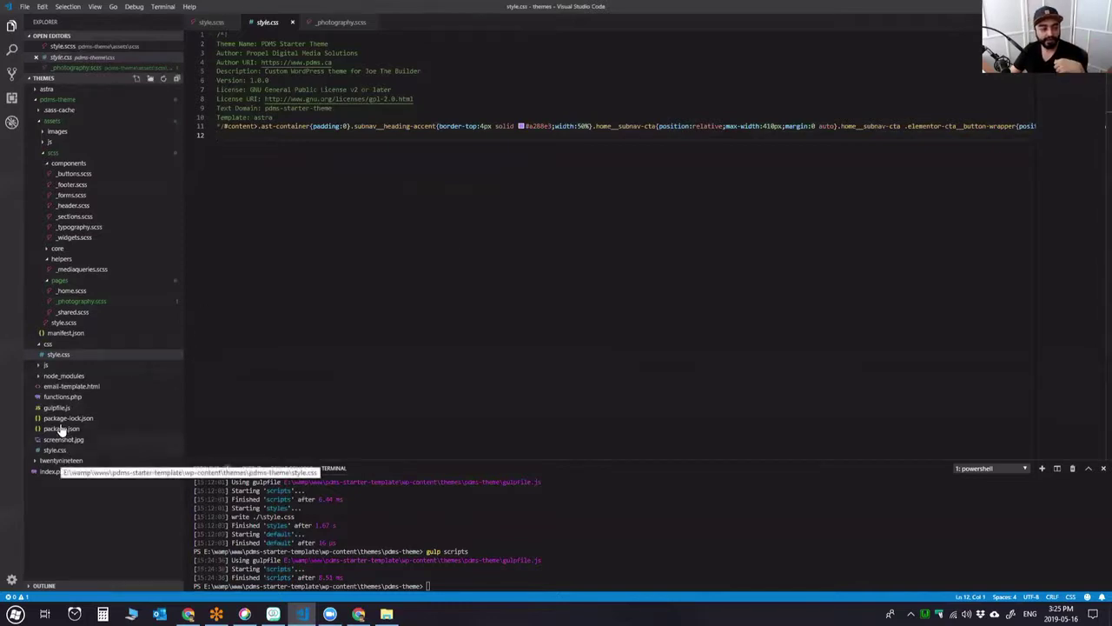
{"action": "left_click", "coordinate": [63, 396]}
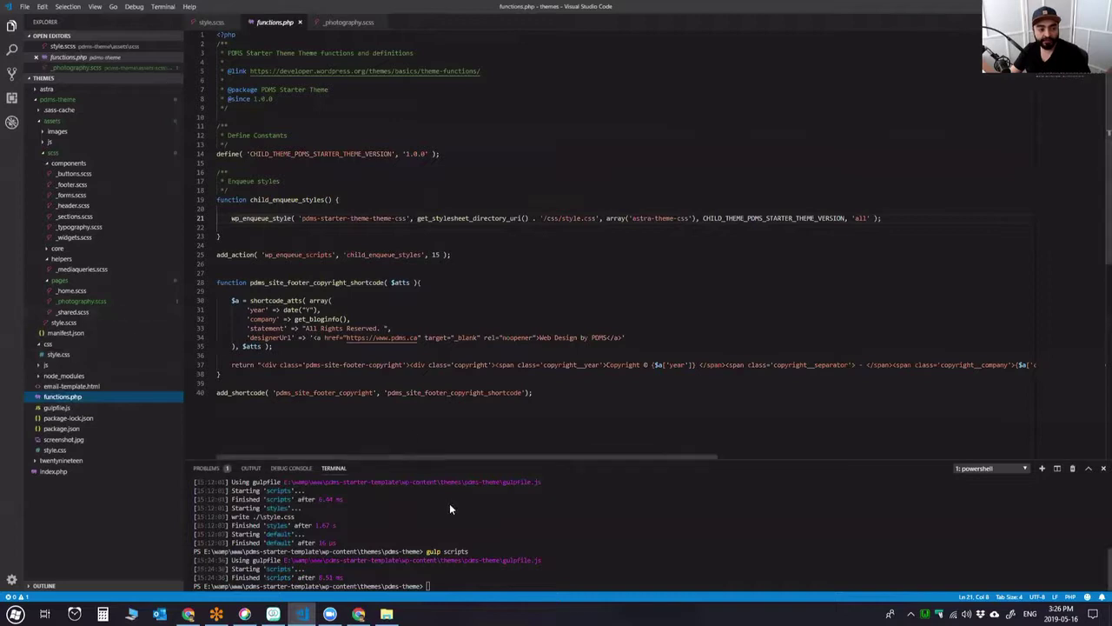
Run gulp styles in the terminal from the pdms-theme folder.
{"action": "left_click", "coordinate": [467, 585]}
{"action": "type", "text": "g"}
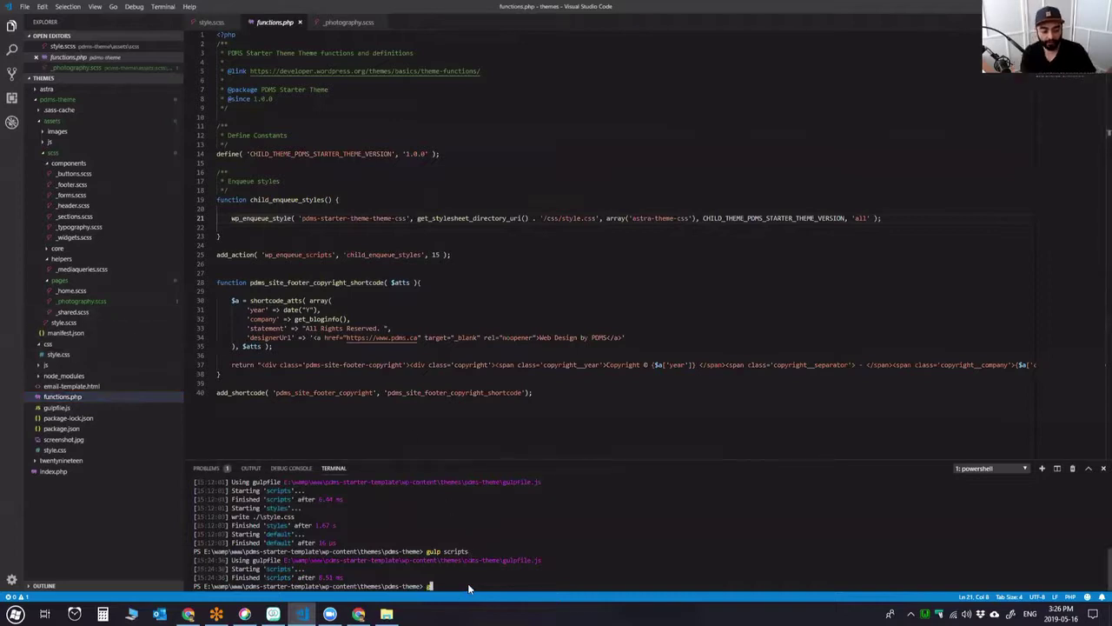
{"action": "type", "text": "ulp styl"}
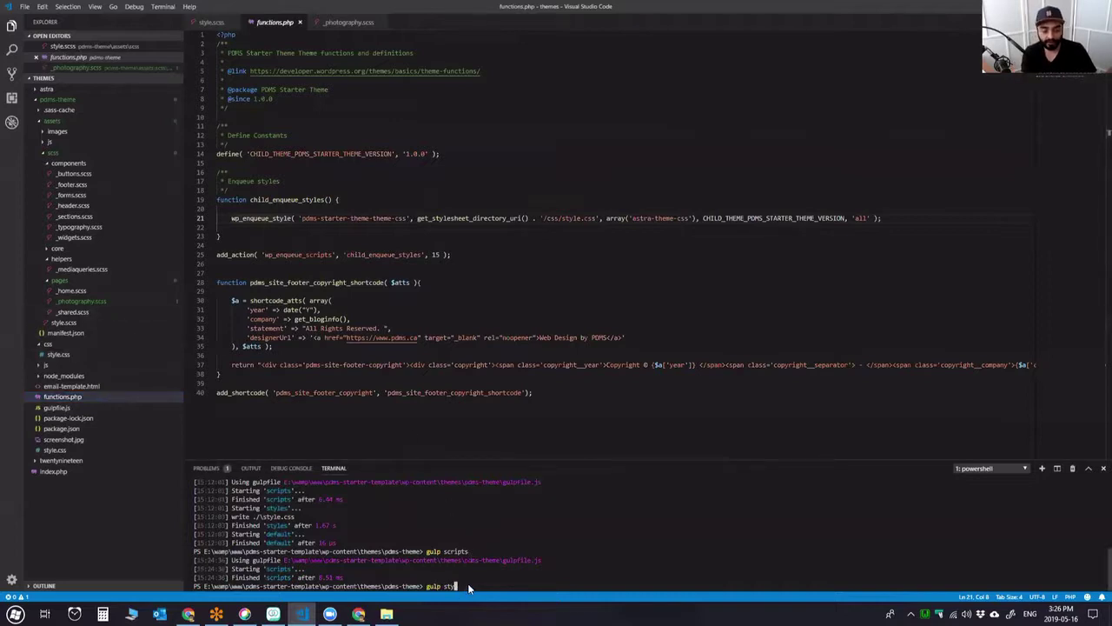
{"action": "type", "text": "es"}
{"action": "key", "text": "Return"}
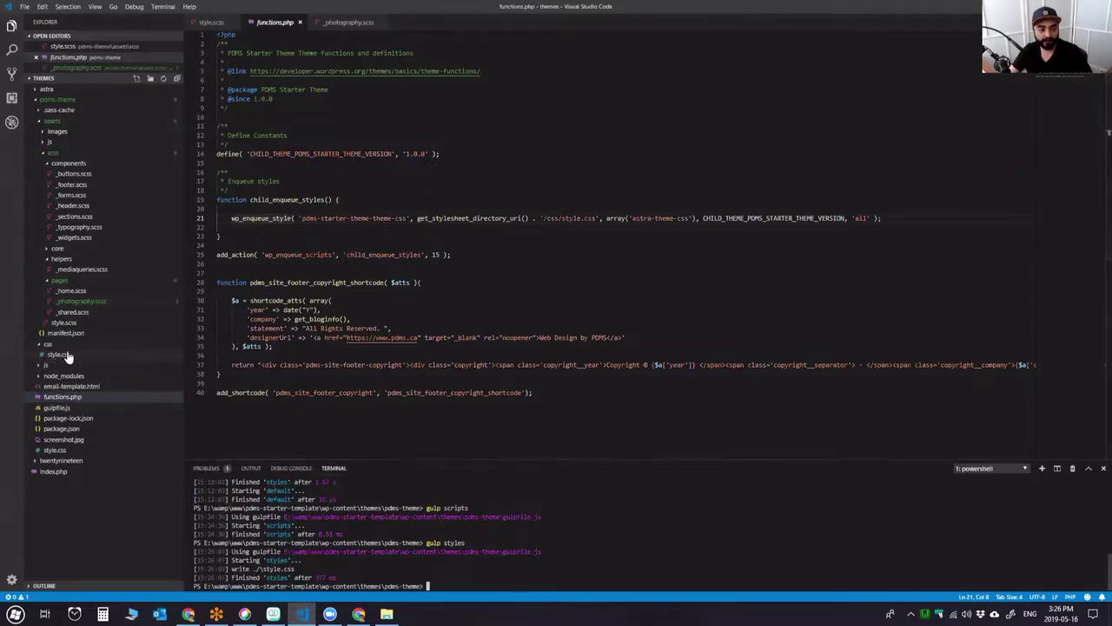
Switch to Chrome, review the photography page from the hero down past the Family Photography section, and return to Visual Studio Code.
{"action": "left_click", "coordinate": [187, 613]}
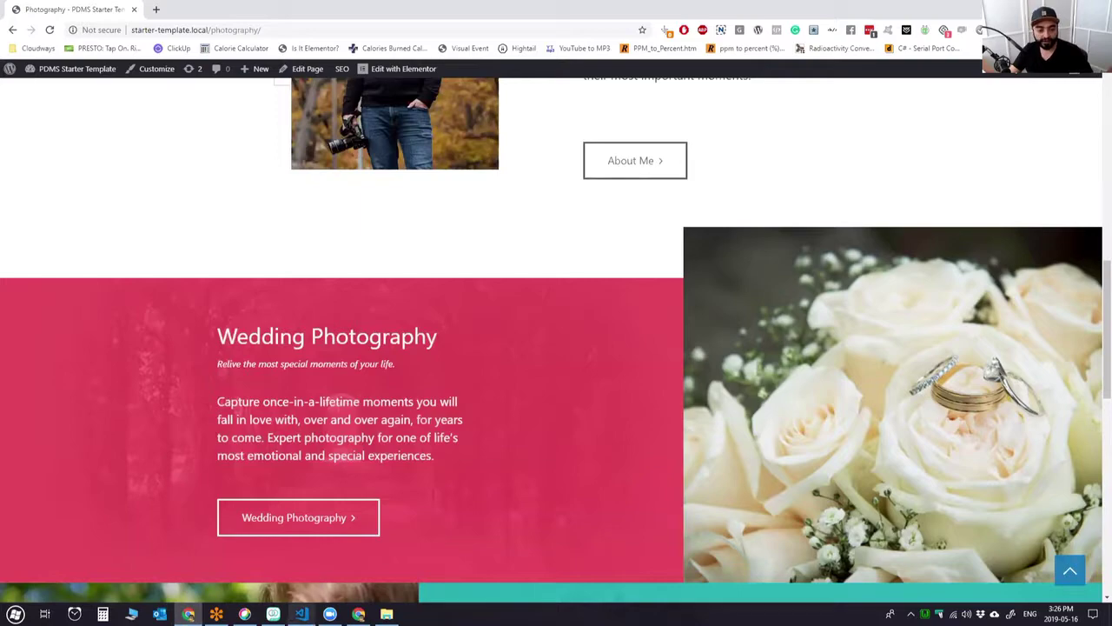
{"action": "scroll", "coordinate": [738, 365], "scroll_direction": "up", "scroll_amount": 5}
{"action": "scroll", "coordinate": [446, 278], "scroll_direction": "up", "scroll_amount": 4}
{"action": "scroll", "coordinate": [626, 266], "scroll_direction": "down", "scroll_amount": 2}
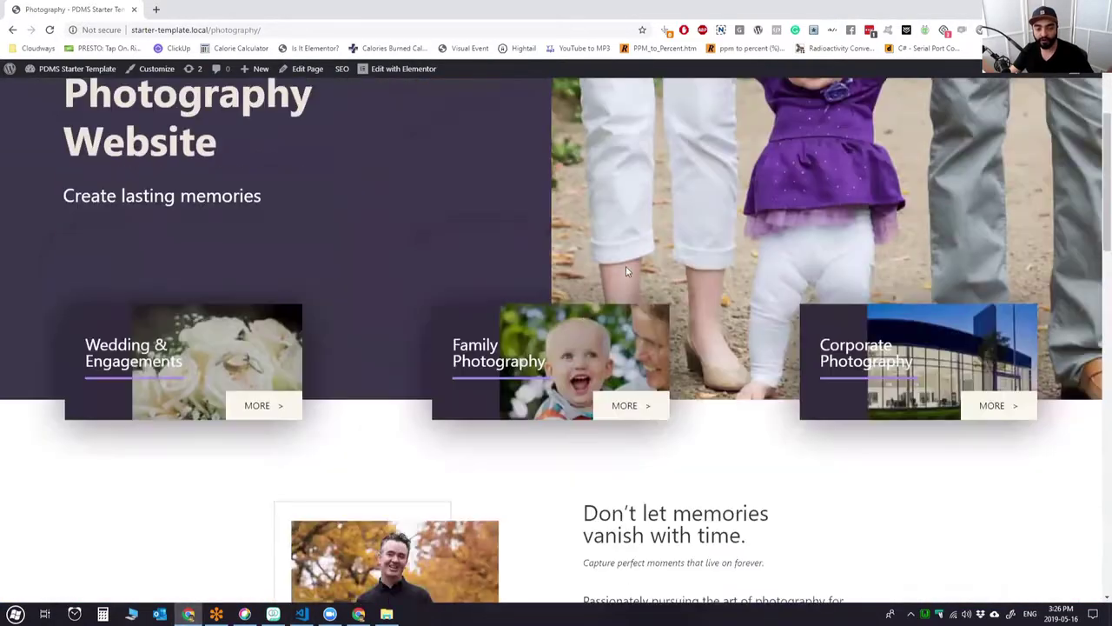
{"action": "scroll", "coordinate": [695, 435], "scroll_direction": "down", "scroll_amount": 4}
{"action": "scroll", "coordinate": [742, 430], "scroll_direction": "down", "scroll_amount": 9}
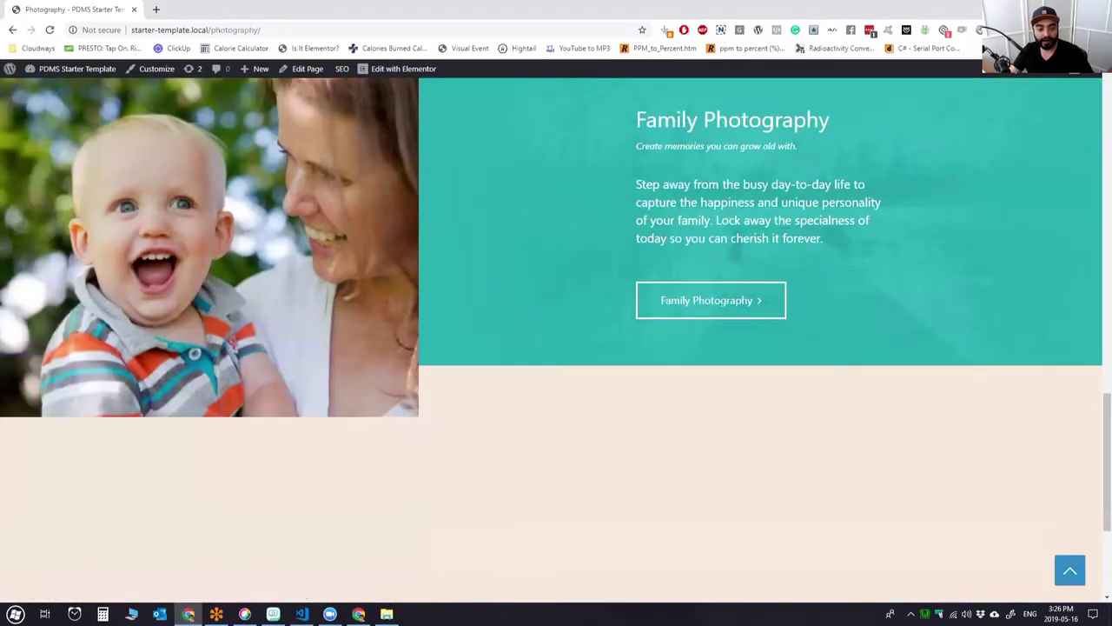
{"action": "left_click", "coordinate": [301, 613]}
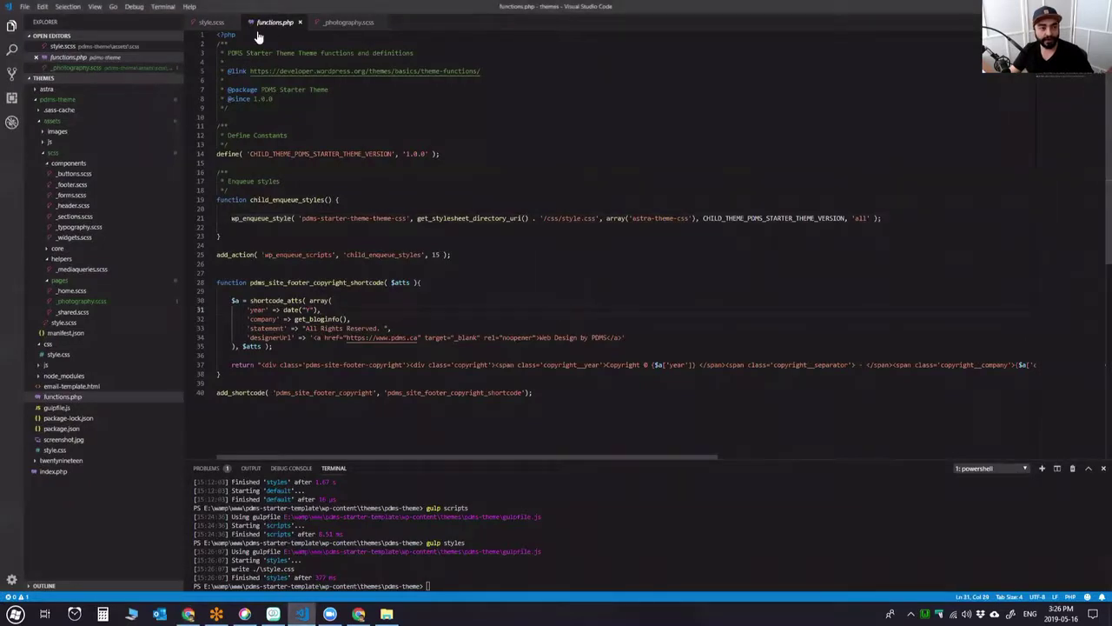
Open style.scss to view its page imports, and examine the commented-out rules in _photography.scss around .home__overlapped-section-image-container.
{"action": "left_click", "coordinate": [211, 22]}
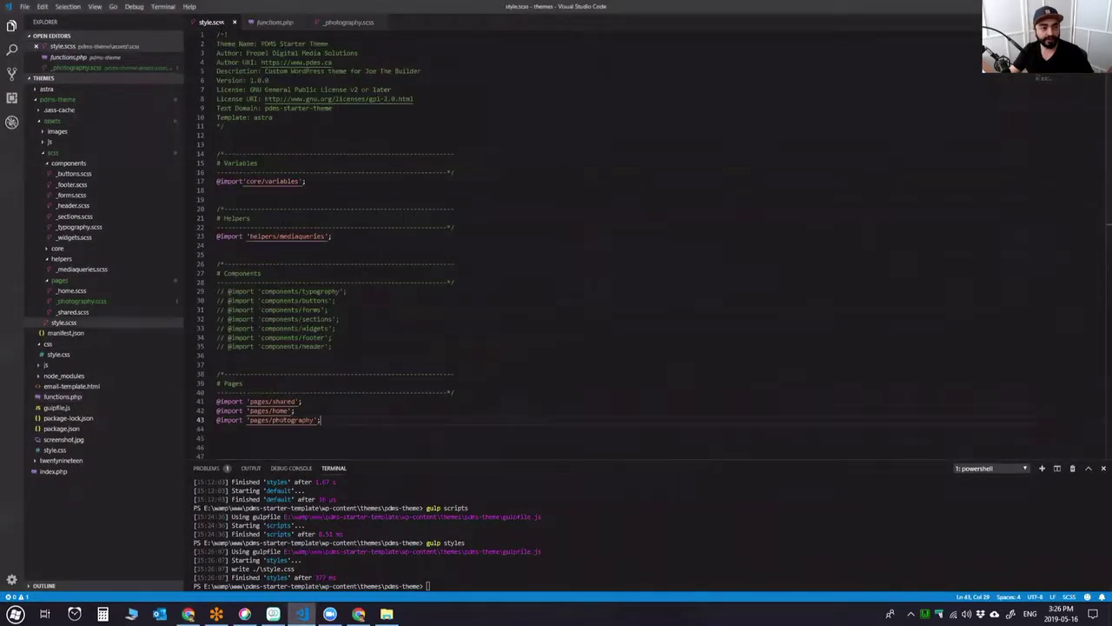
{"action": "left_click", "coordinate": [100, 301]}
{"action": "scroll", "coordinate": [643, 243], "scroll_direction": "up", "scroll_amount": 5}
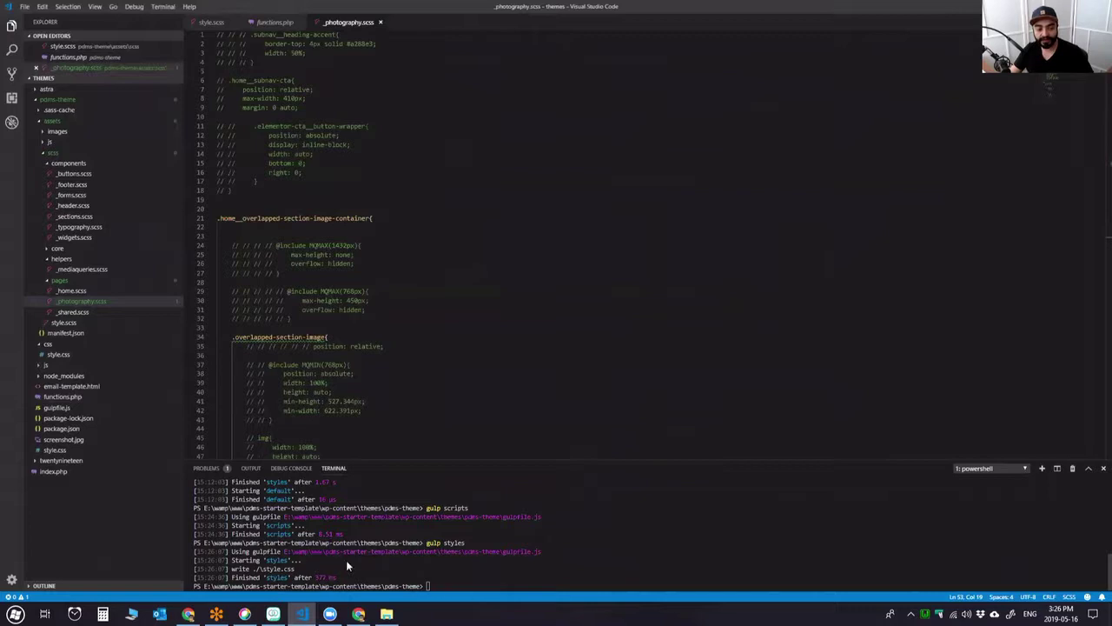
{"action": "left_click", "coordinate": [370, 301]}
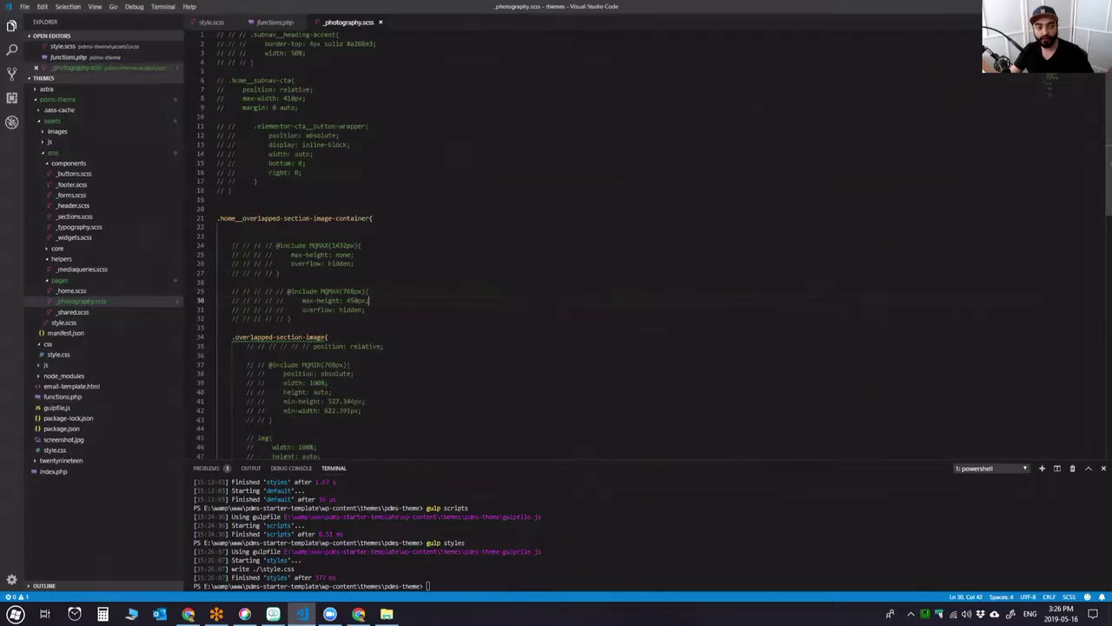
{"action": "scroll", "coordinate": [219, 182], "scroll_direction": "down", "scroll_amount": 5}
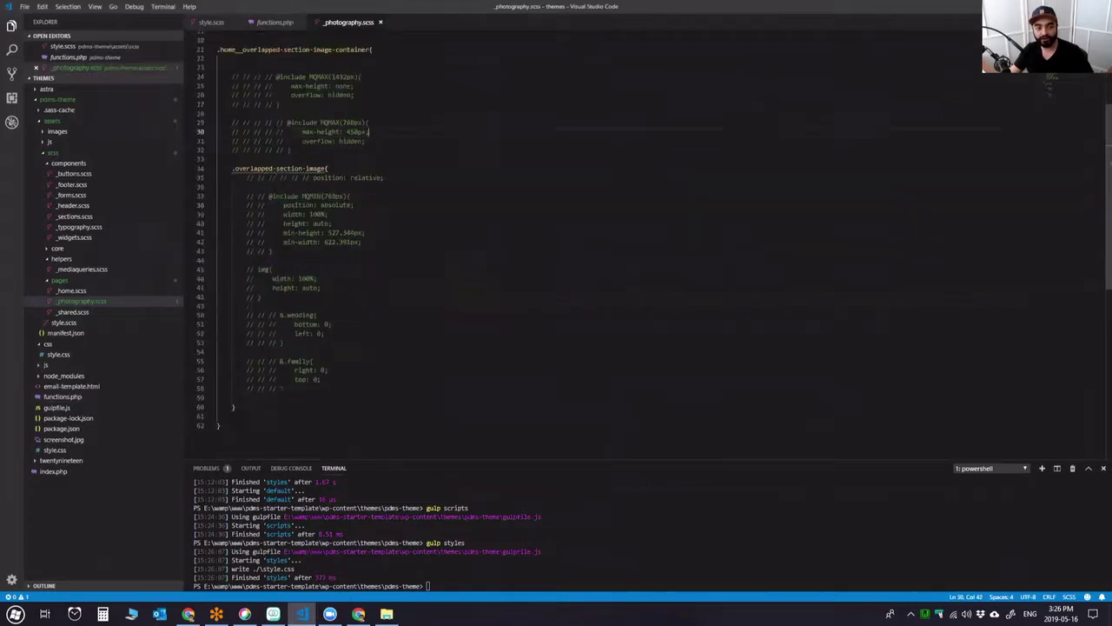
{"action": "scroll", "coordinate": [219, 182], "scroll_direction": "up", "scroll_amount": 4}
{"action": "scroll", "coordinate": [556, 243], "scroll_direction": "up", "scroll_amount": 2}
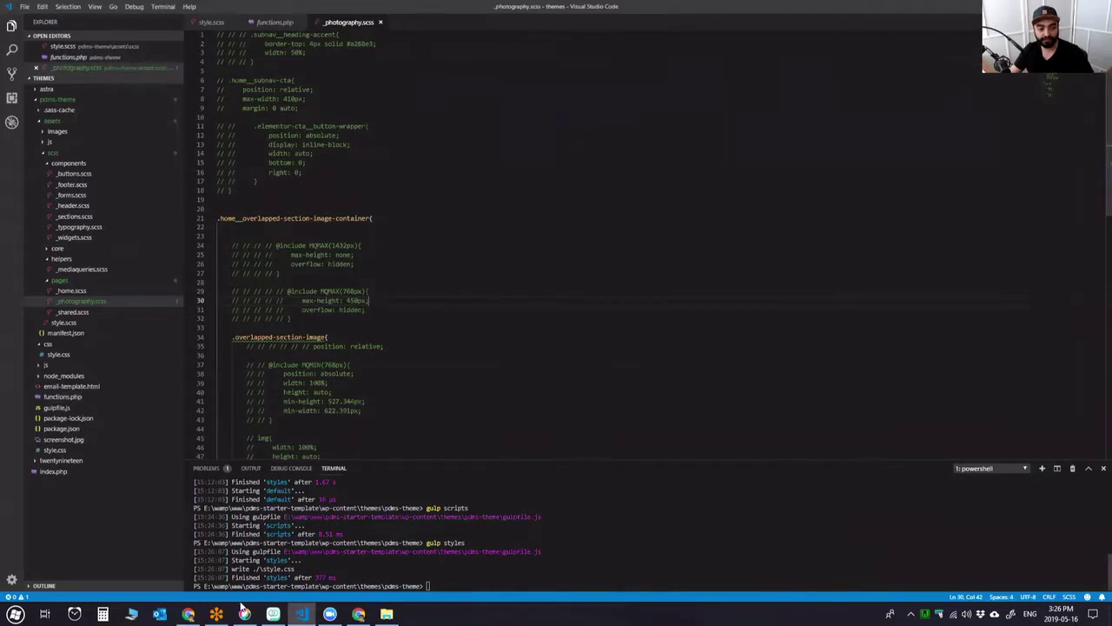
Switch to Chrome, reload the photography page, review its hero, service cards and intro section, and open the page in Elementor.
{"action": "left_click", "coordinate": [187, 613]}
{"action": "scroll", "coordinate": [603, 337], "scroll_direction": "up", "scroll_amount": 20}
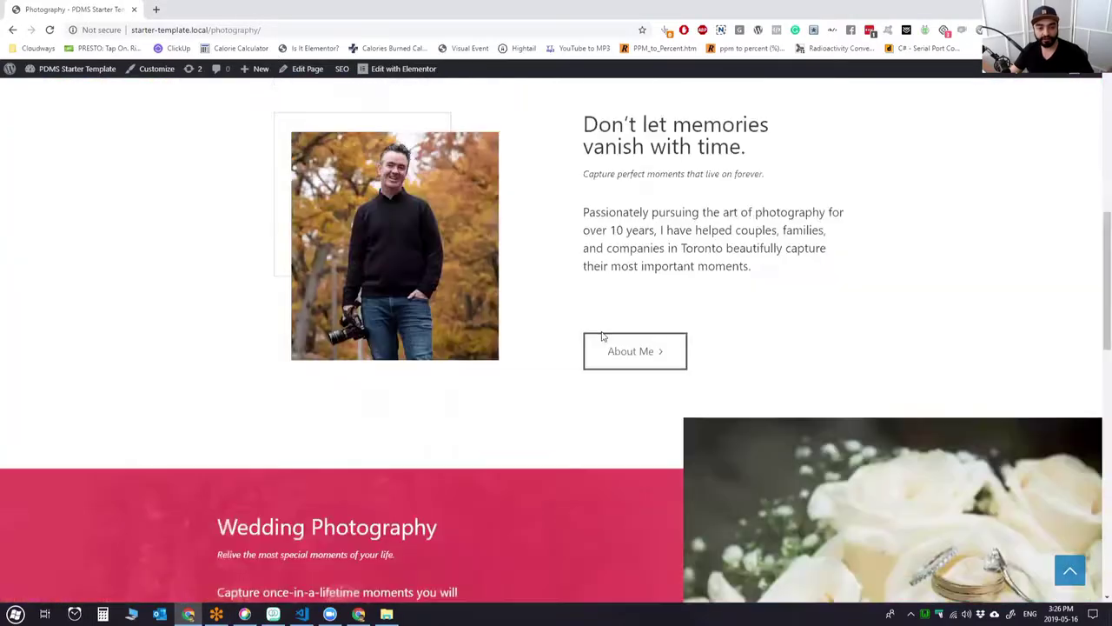
{"action": "key", "text": "F5"}
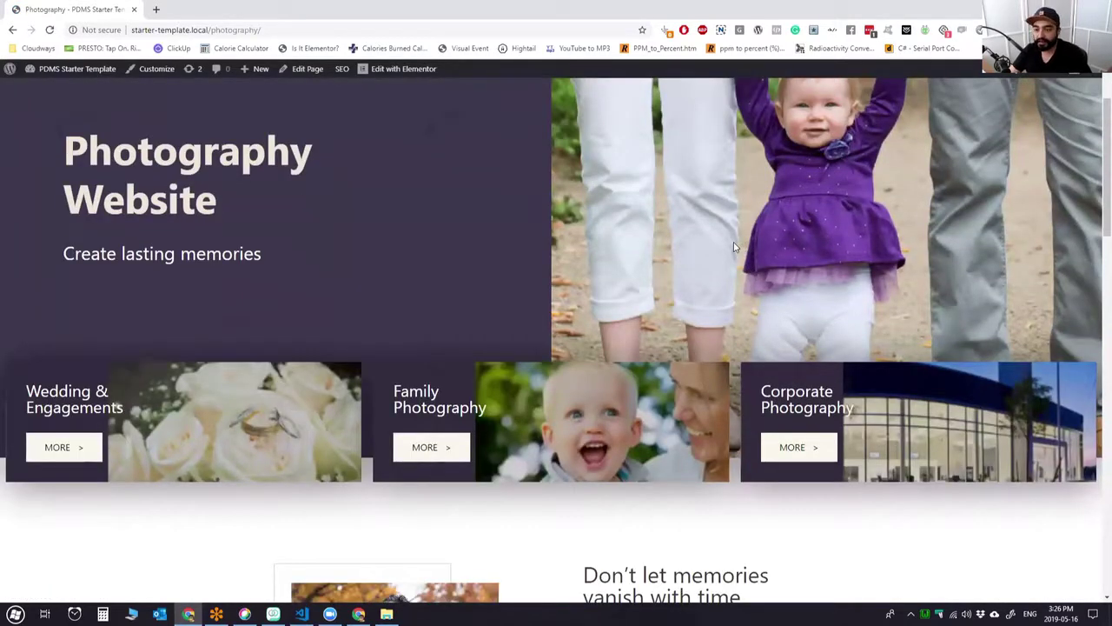
{"action": "scroll", "coordinate": [725, 240], "scroll_direction": "up", "scroll_amount": 2}
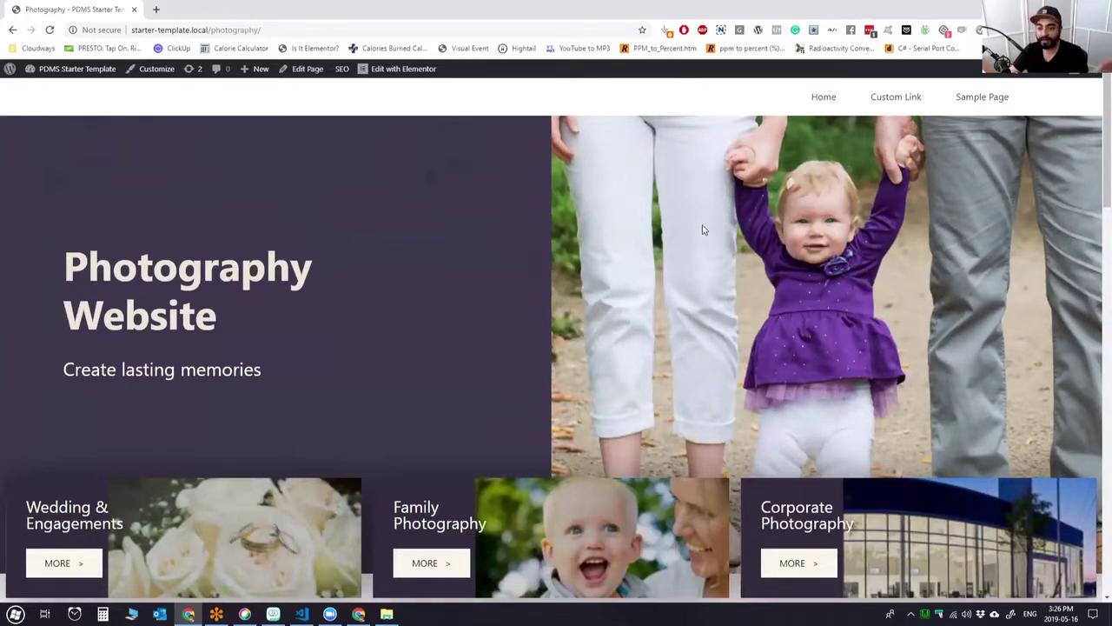
{"action": "scroll", "coordinate": [564, 237], "scroll_direction": "down", "scroll_amount": 3}
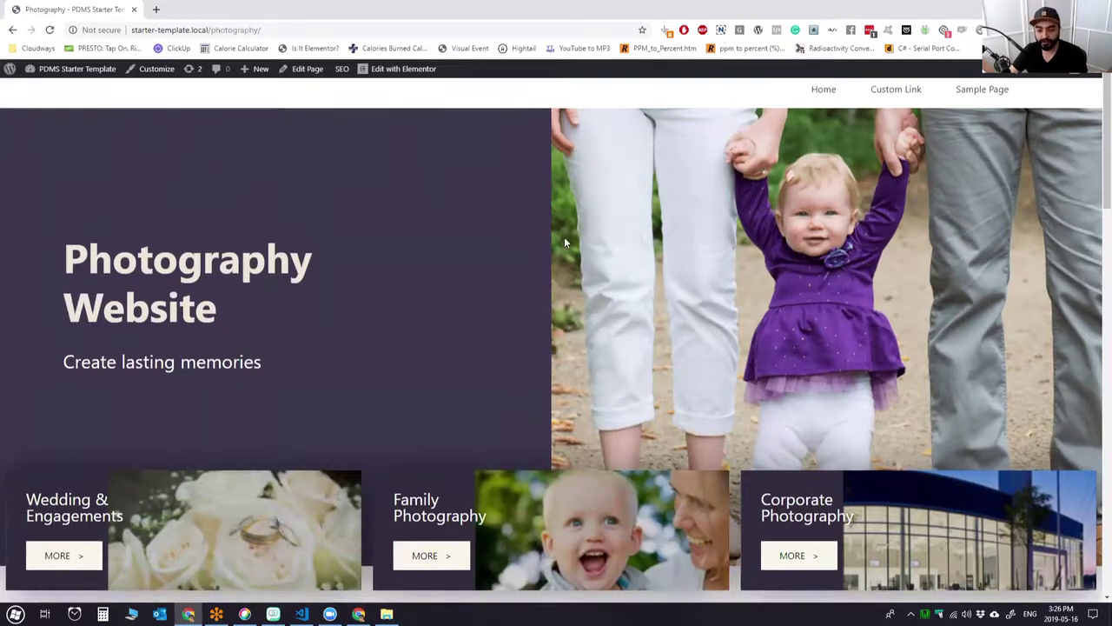
{"action": "scroll", "coordinate": [599, 234], "scroll_direction": "down", "scroll_amount": 1}
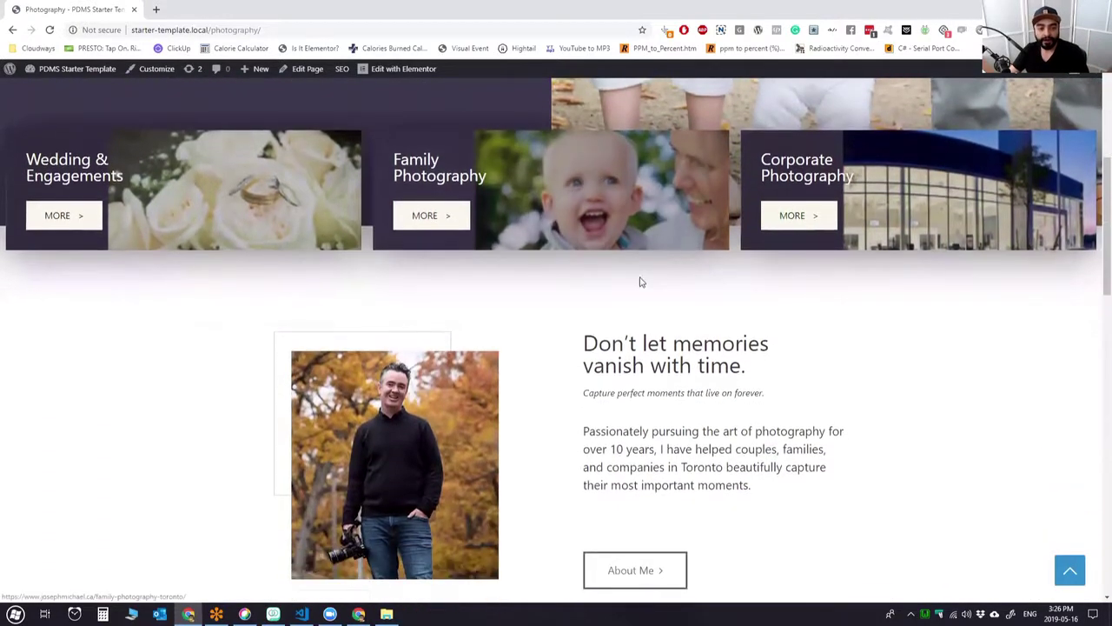
{"action": "scroll", "coordinate": [680, 293], "scroll_direction": "up", "scroll_amount": 4}
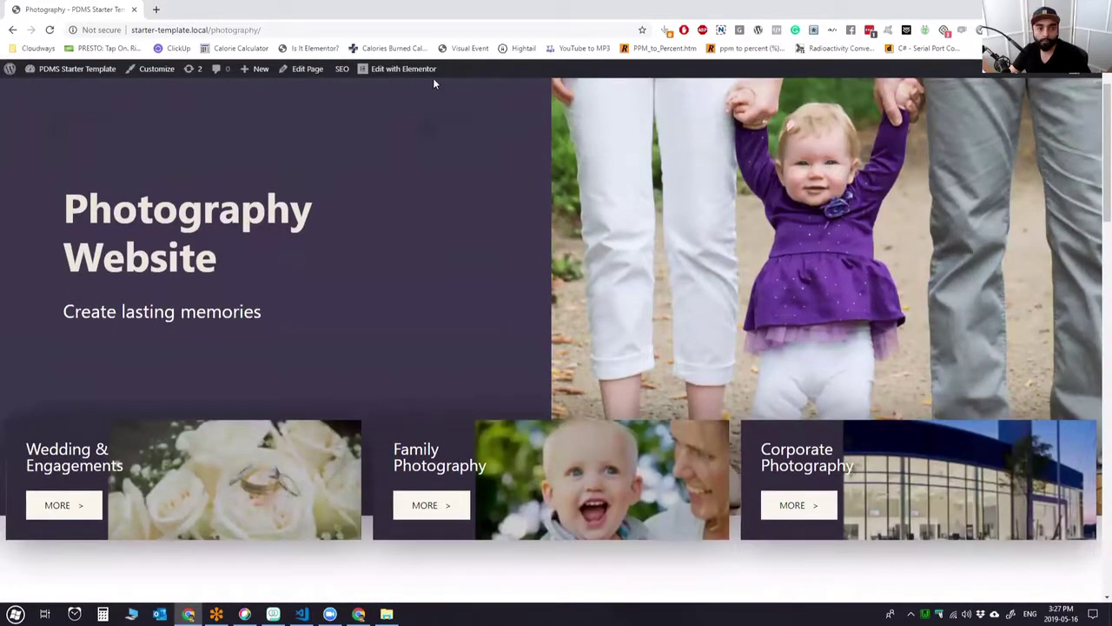
{"action": "left_click", "coordinate": [403, 68]}
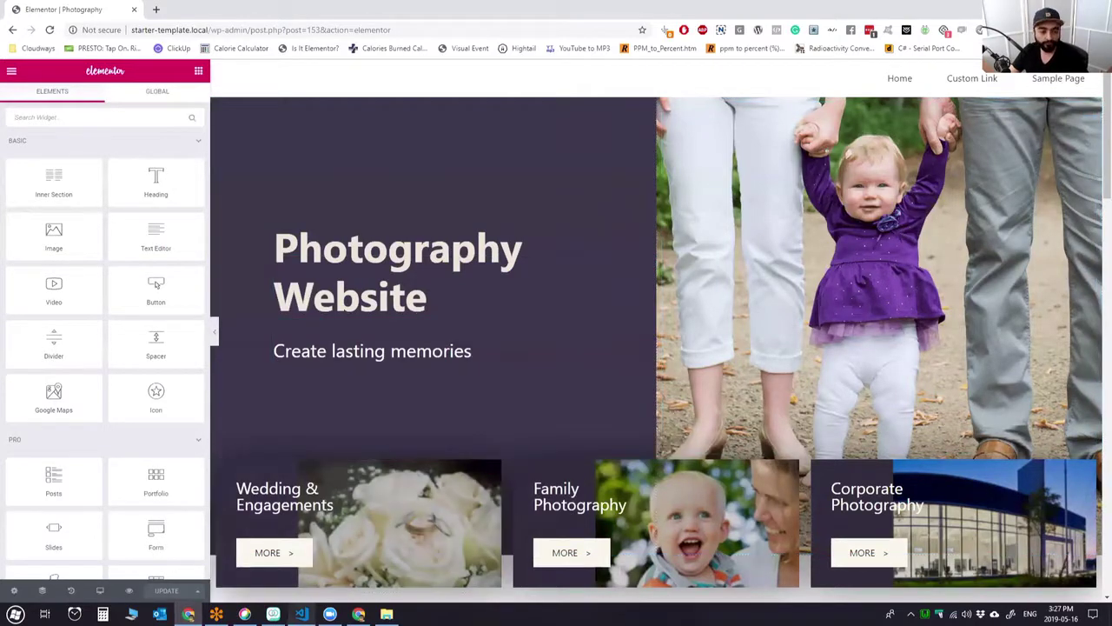
Return to Visual Studio Code and examine how the scss components and pages folders organize the theme's partials.
{"action": "left_click", "coordinate": [302, 614]}
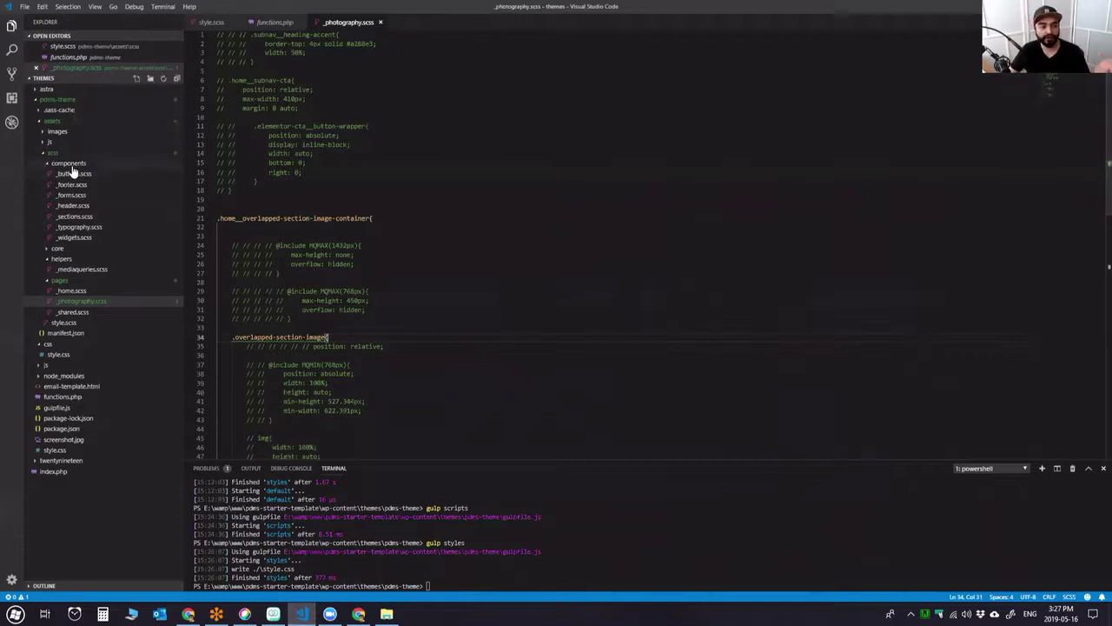
{"action": "left_click_drag", "start_coordinate": [74, 171], "coordinate": [72, 185]}
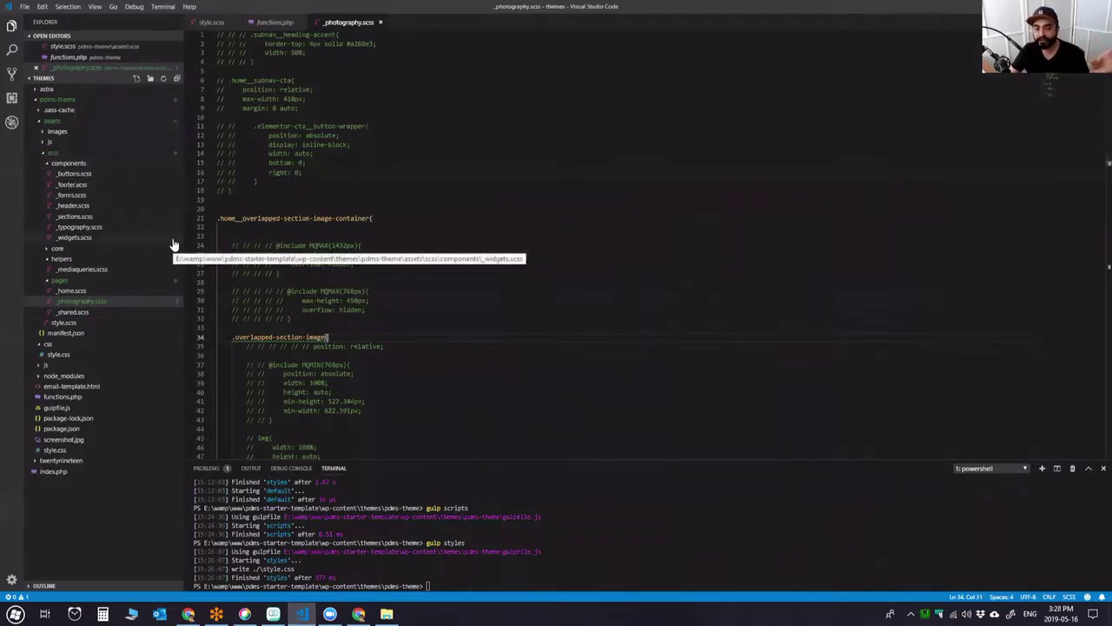
{"action": "left_click", "coordinate": [399, 247]}
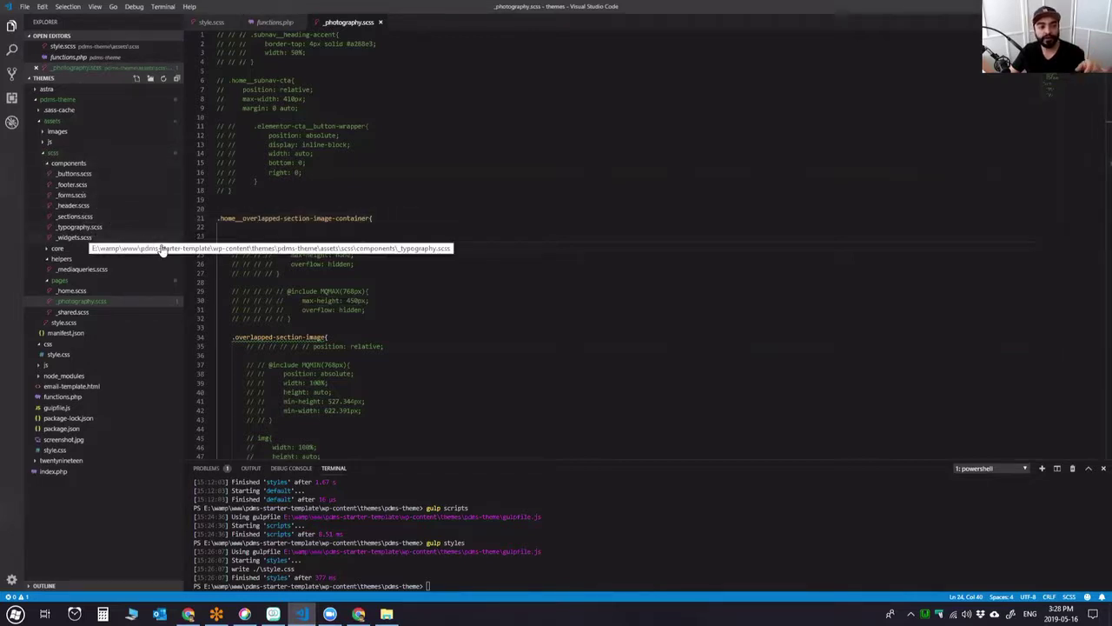
{"action": "left_click", "coordinate": [518, 251]}
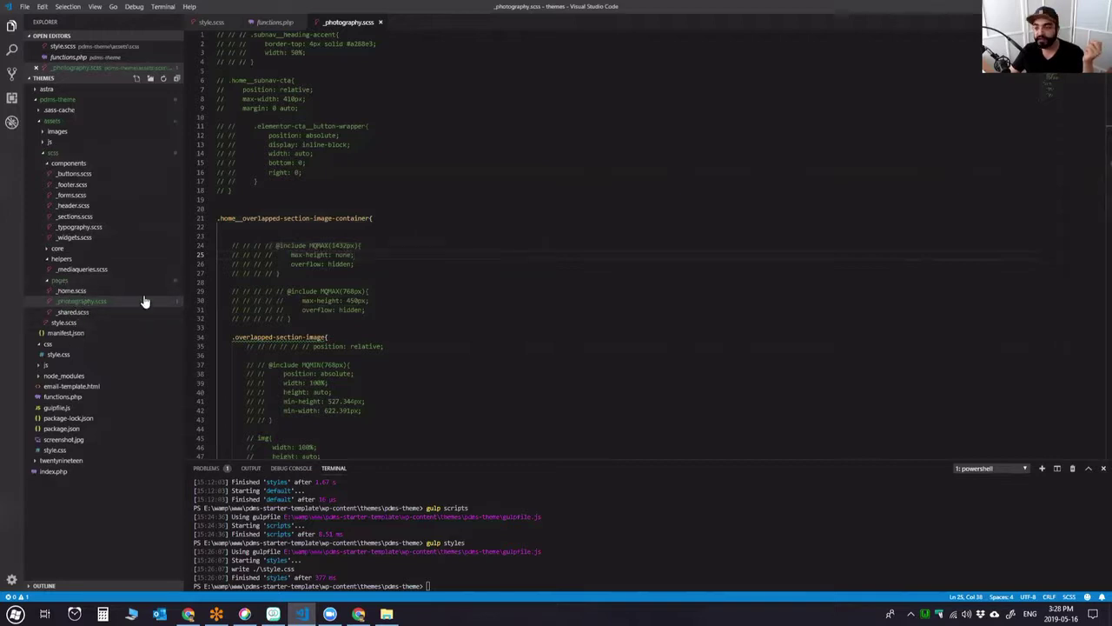
{"action": "left_click", "coordinate": [483, 274]}
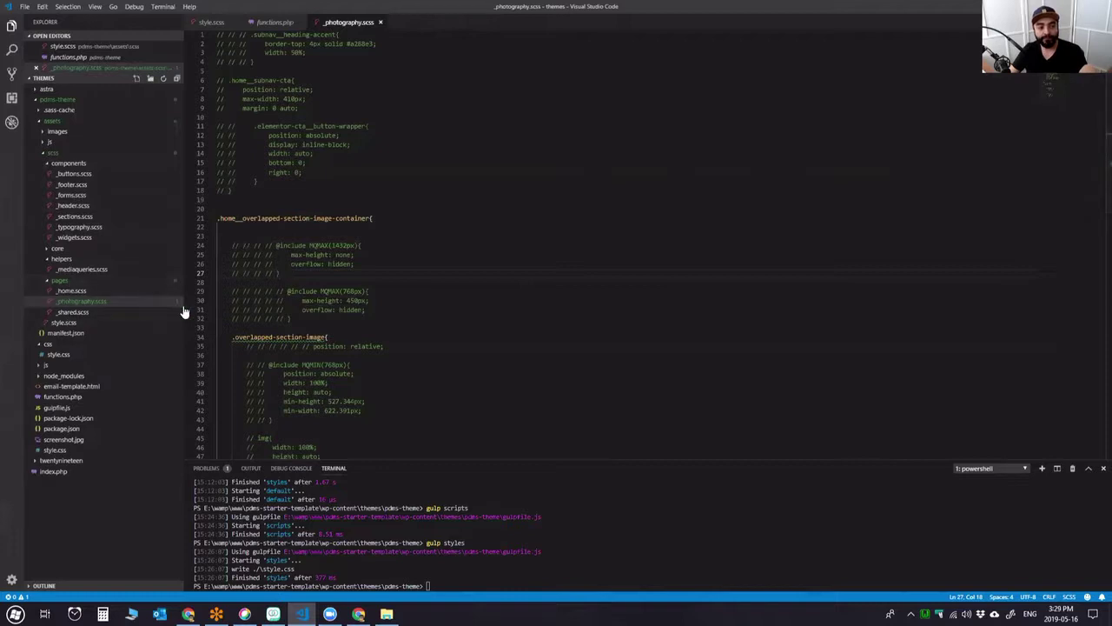
{"action": "left_click", "coordinate": [369, 301]}
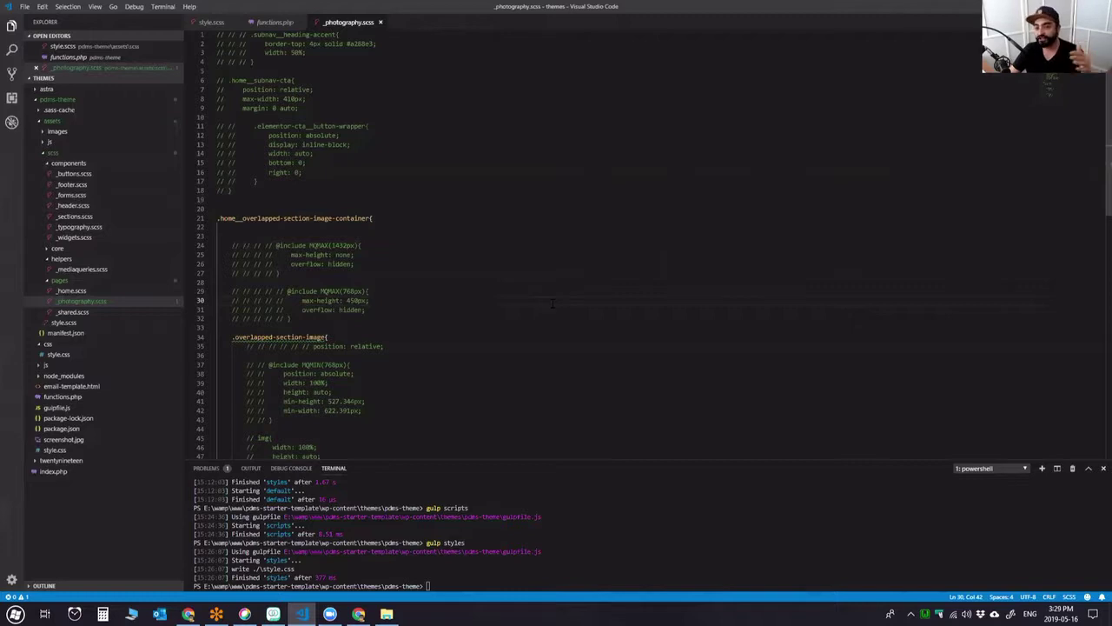
Open _shared.scss from the pages folder to read its shared theme styles, and return to _photography.scss.
{"action": "left_click", "coordinate": [73, 312]}
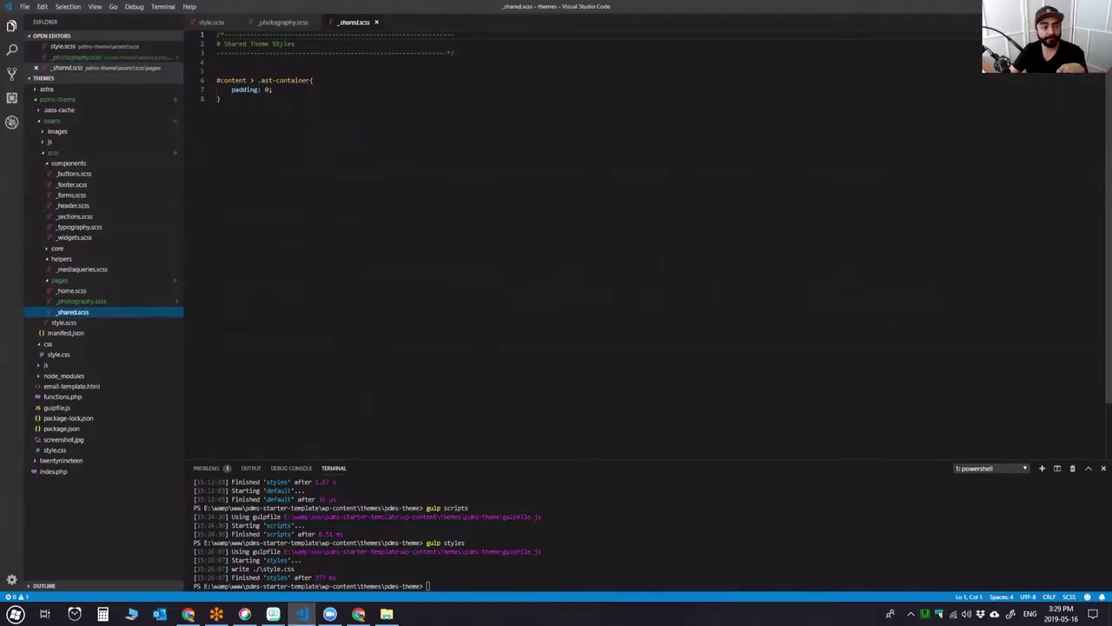
{"action": "left_click", "coordinate": [73, 302]}
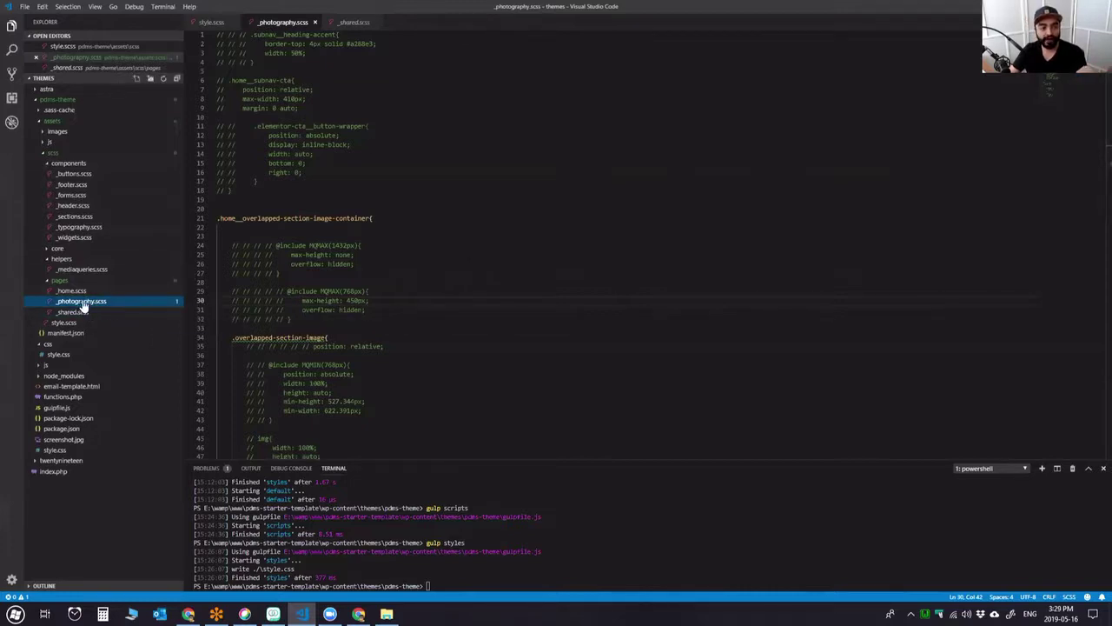
{"action": "left_click", "coordinate": [525, 207]}
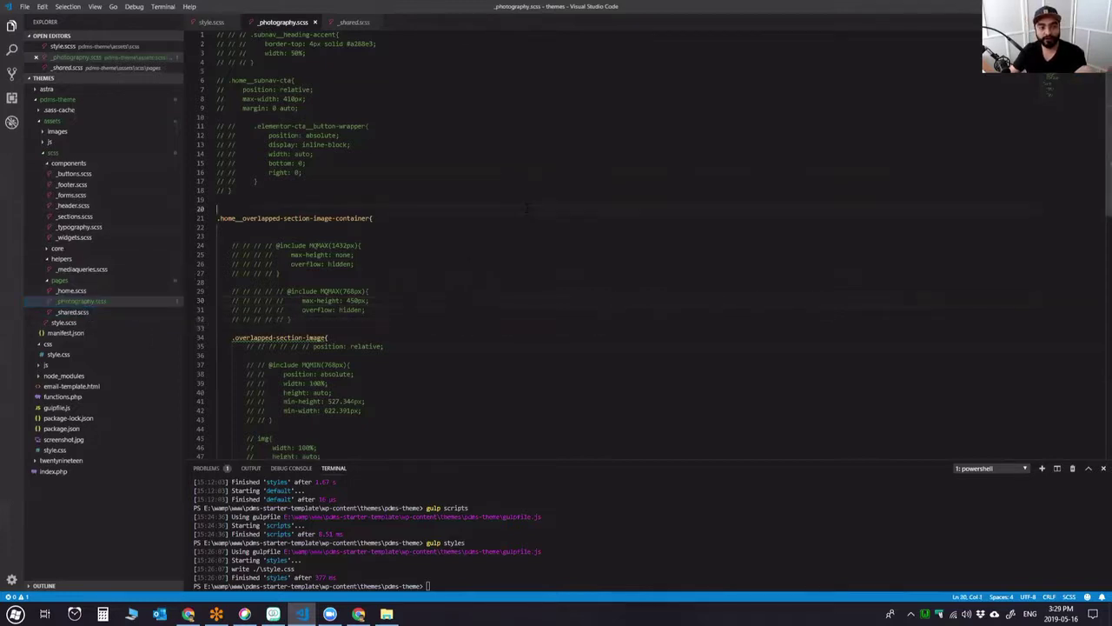
{"action": "left_click", "coordinate": [483, 383]}
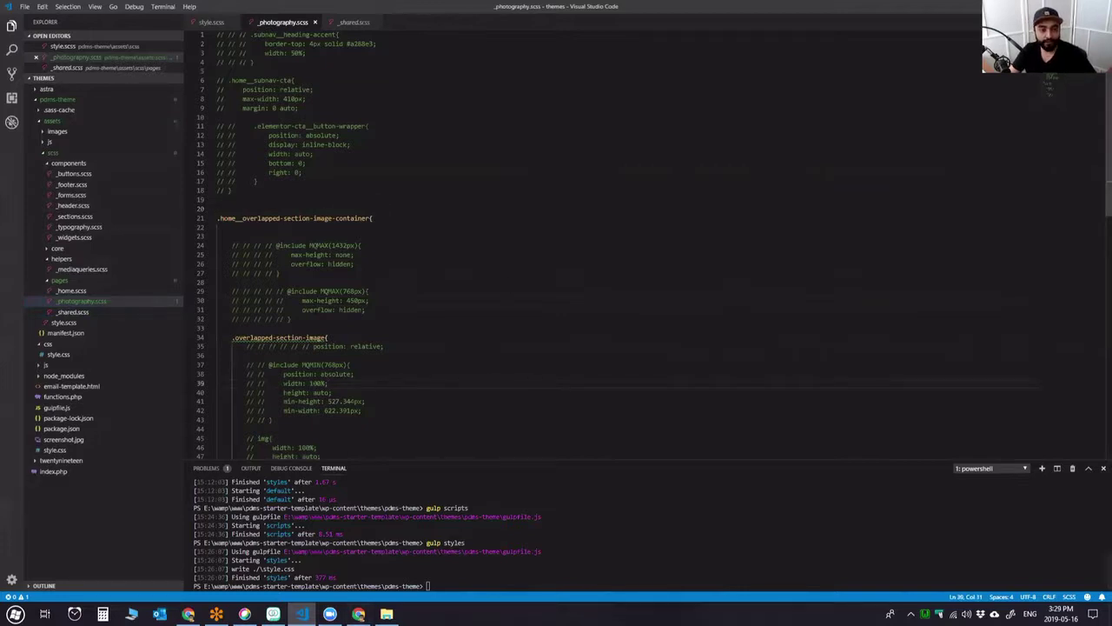
{"action": "left_click", "coordinate": [461, 246]}
Run gulp watch in the terminal from the pdms-theme folder.
{"action": "left_click", "coordinate": [457, 584]}
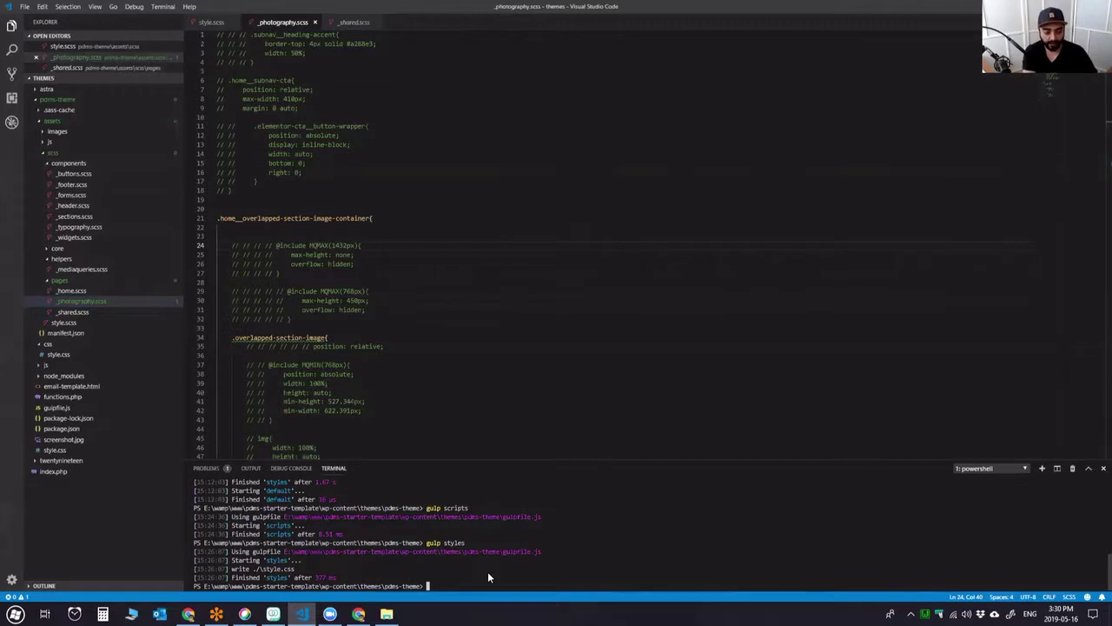
{"action": "type", "text": "gukp"}
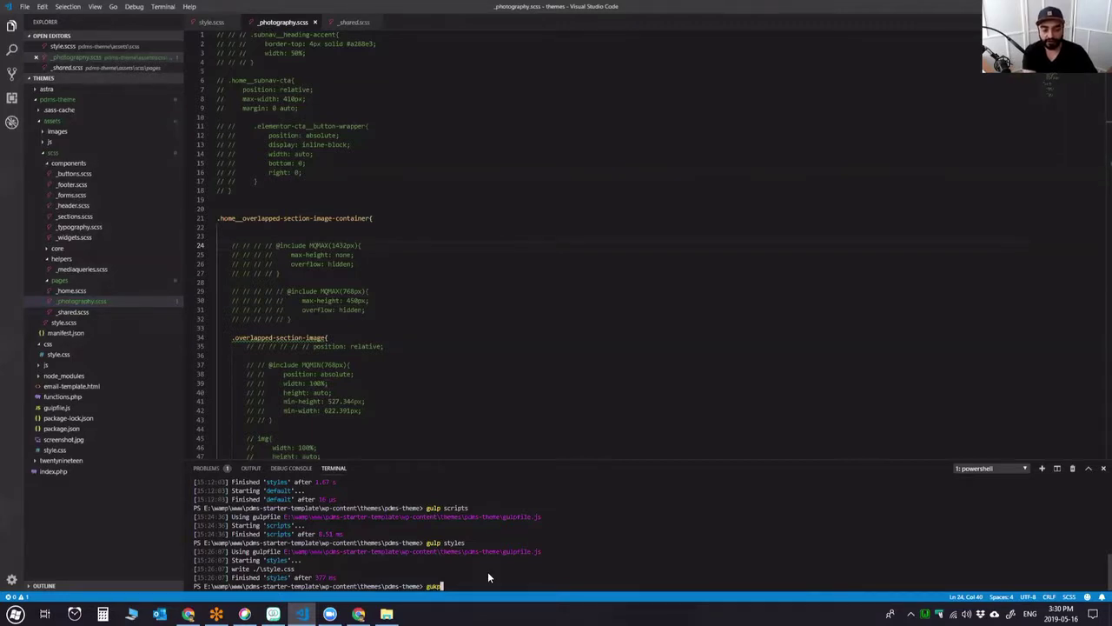
{"action": "key", "text": "BackSpace"}
{"action": "key", "text": "BackSpace"}
{"action": "type", "text": "lp watch"}
{"action": "key", "text": "Return"}
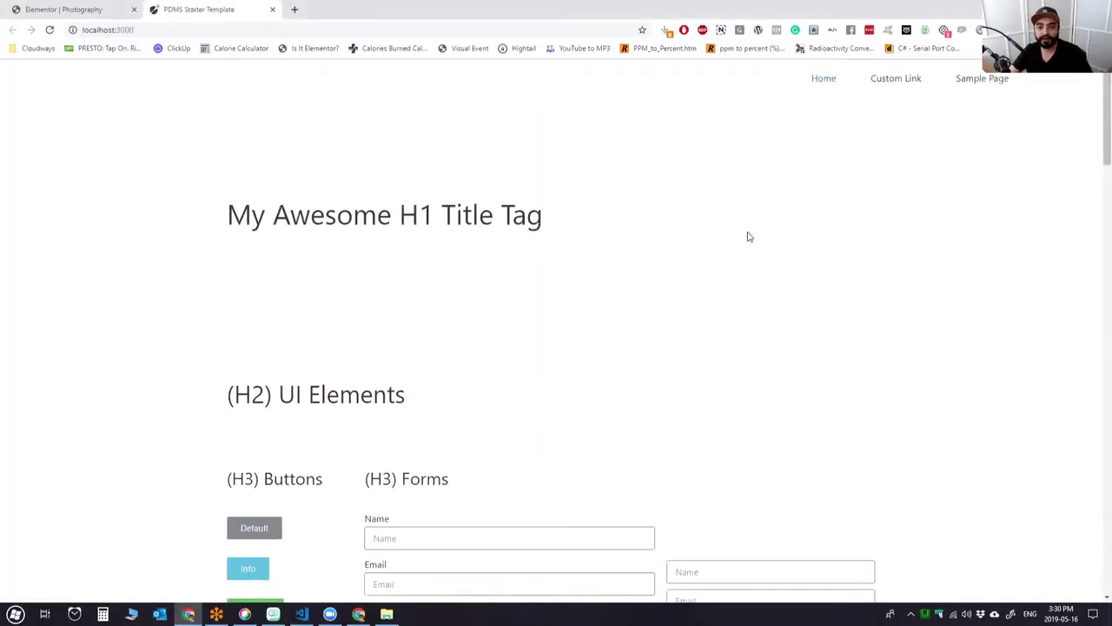
Check the Elementor page's address, and load localhost:3000/photography in the Browsersync browser tab.
{"action": "left_click", "coordinate": [76, 9]}
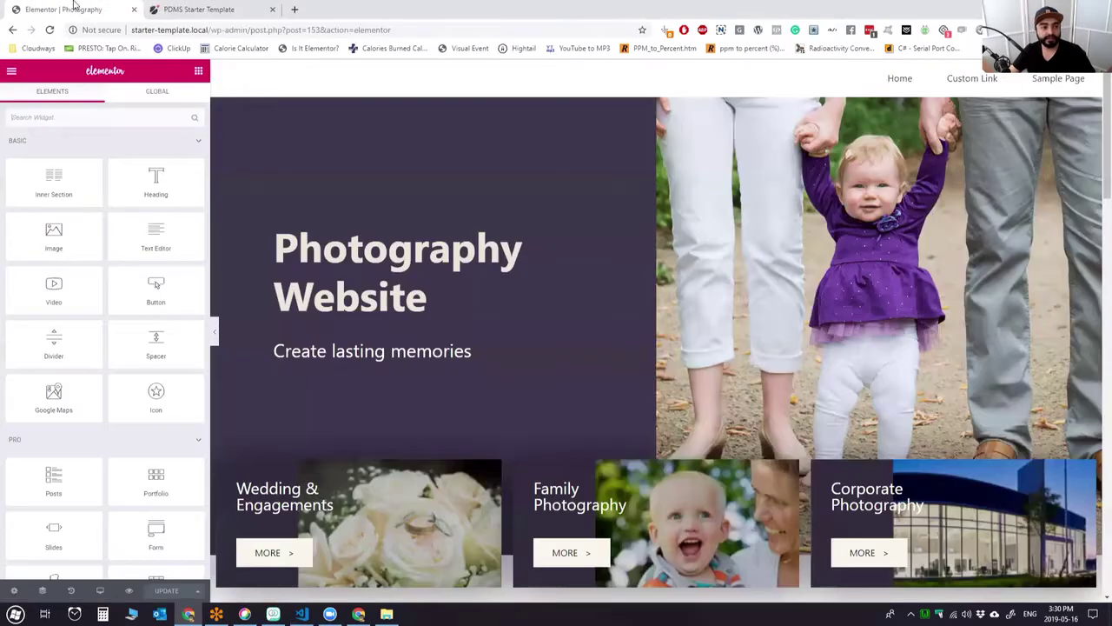
{"action": "left_click", "coordinate": [279, 31]}
{"action": "left_click", "coordinate": [215, 31]}
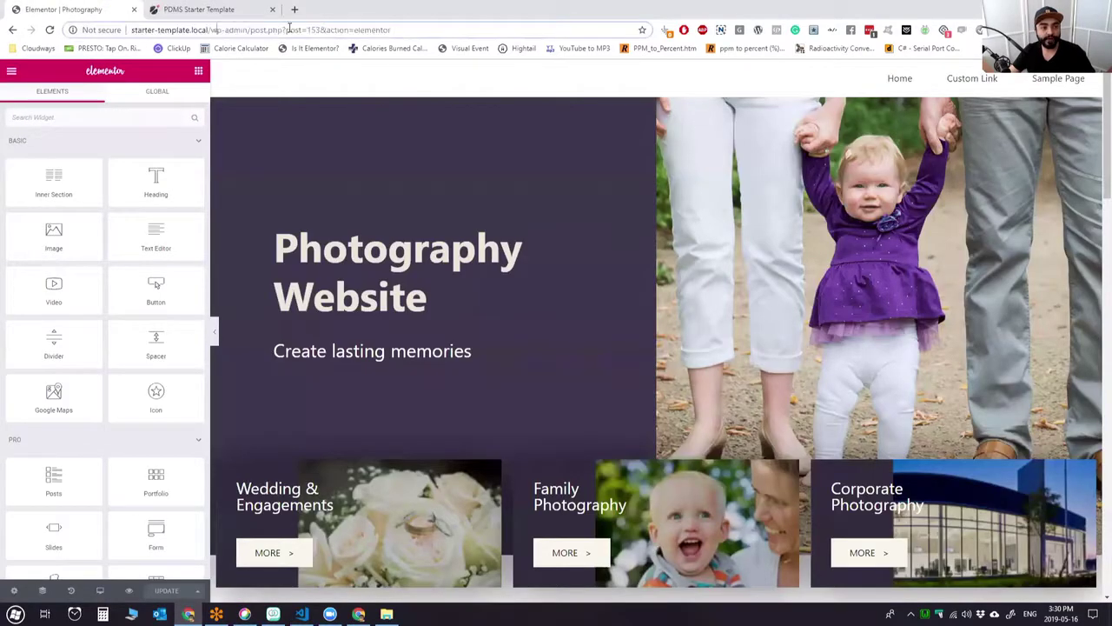
{"action": "left_click", "coordinate": [218, 10]}
{"action": "left_click", "coordinate": [215, 29]}
{"action": "type", "text": "/photography"}
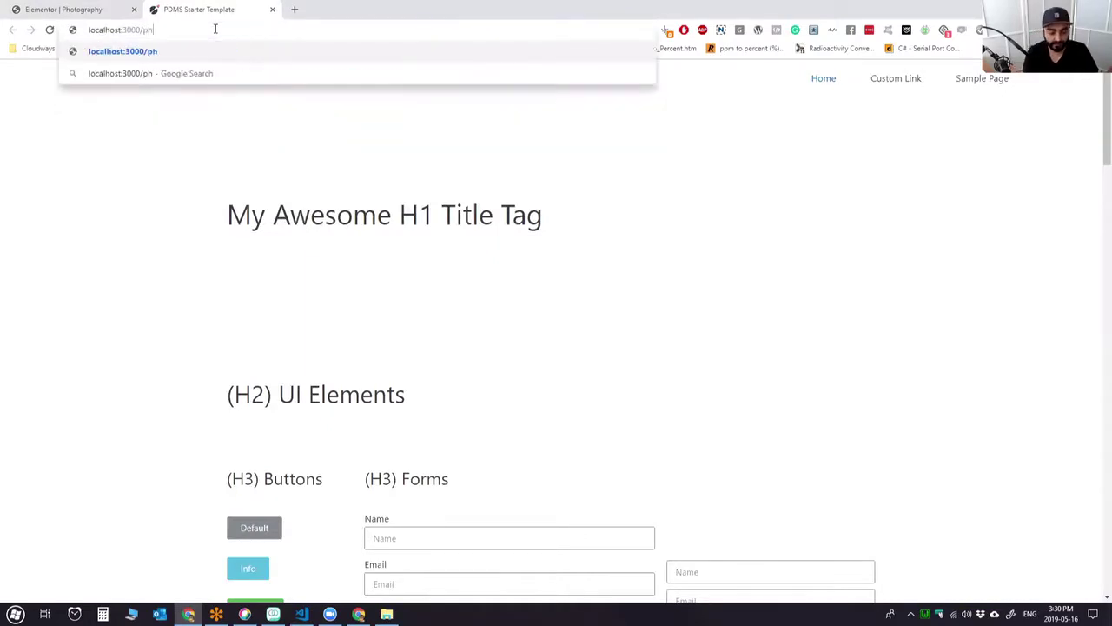
{"action": "key", "text": "Return"}
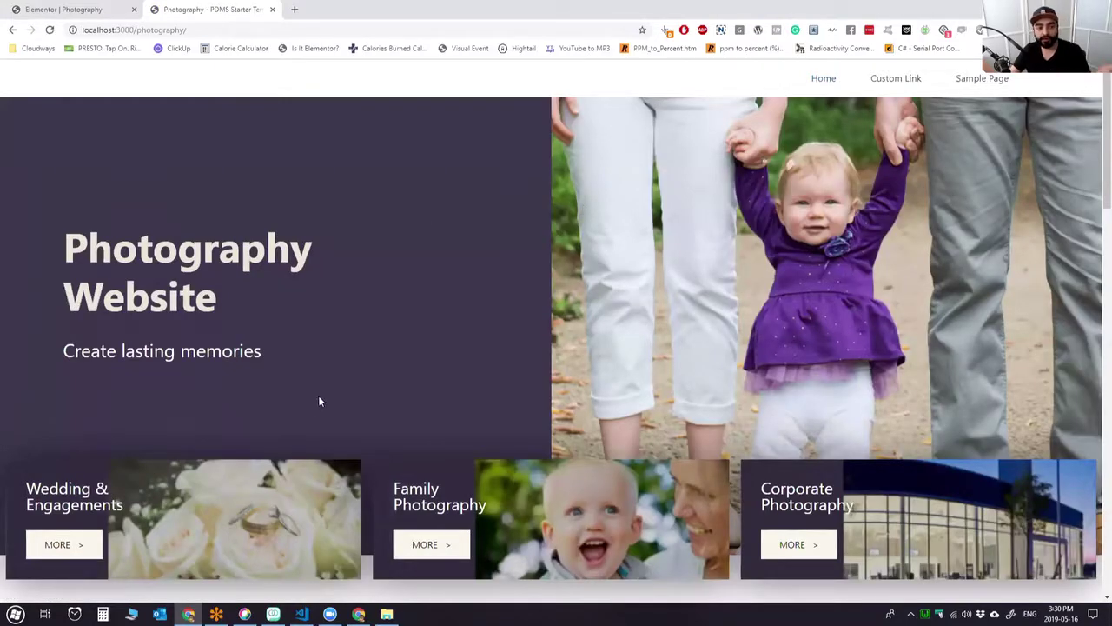
Check the gulp watch output in Visual Studio Code and go back to the proxied photography page in Chrome.
{"action": "left_click", "coordinate": [301, 613]}
{"action": "scroll", "coordinate": [330, 547], "scroll_direction": "up", "scroll_amount": 2}
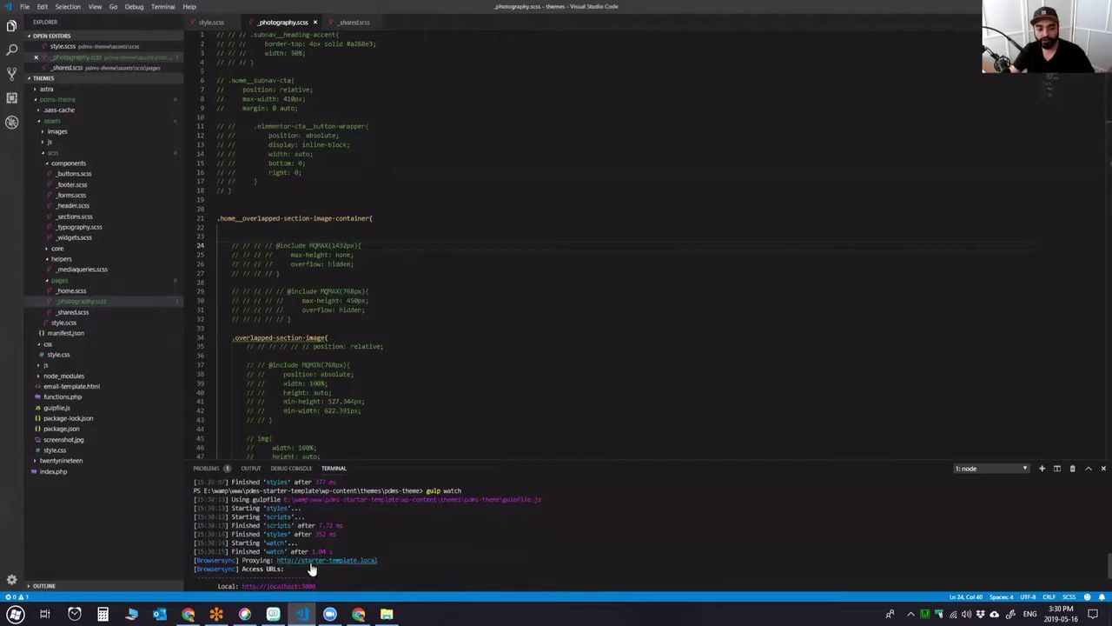
{"action": "left_click", "coordinate": [226, 208]}
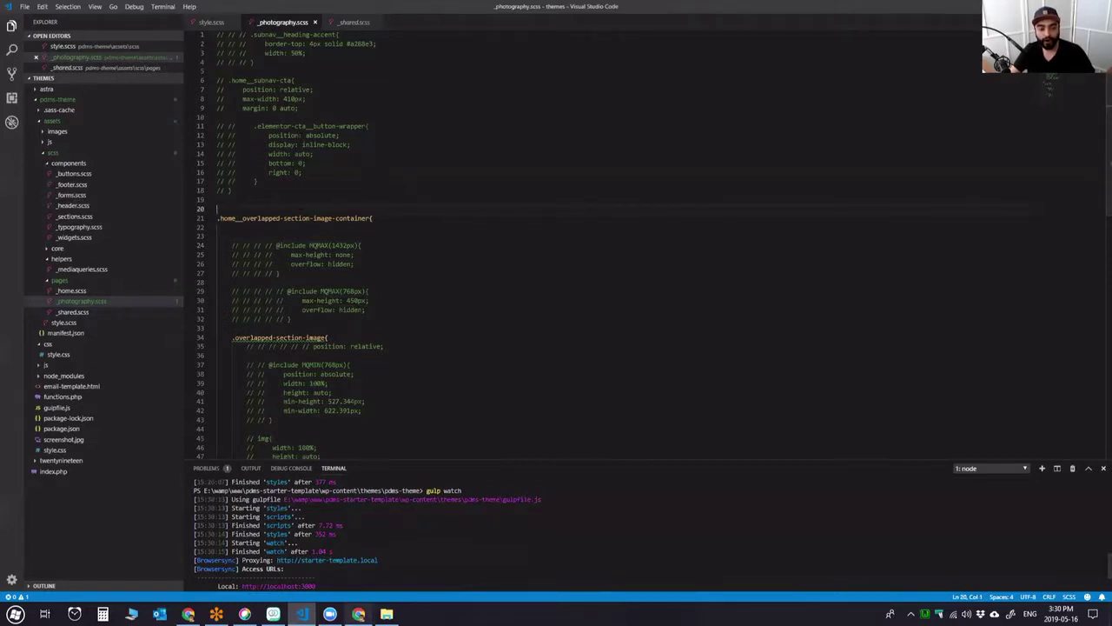
{"action": "left_click", "coordinate": [358, 614]}
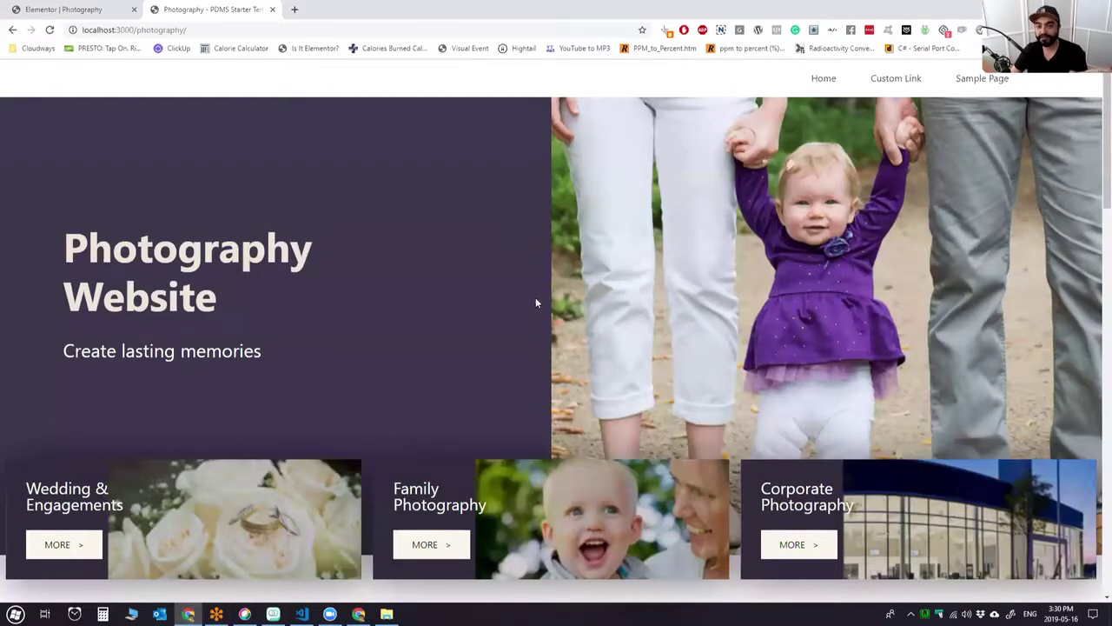
Show Visual Studio Code as a smaller window over the localhost:3000 photography page, with the terminal at the Browsersync access URLs.
{"action": "left_click", "coordinate": [301, 613]}
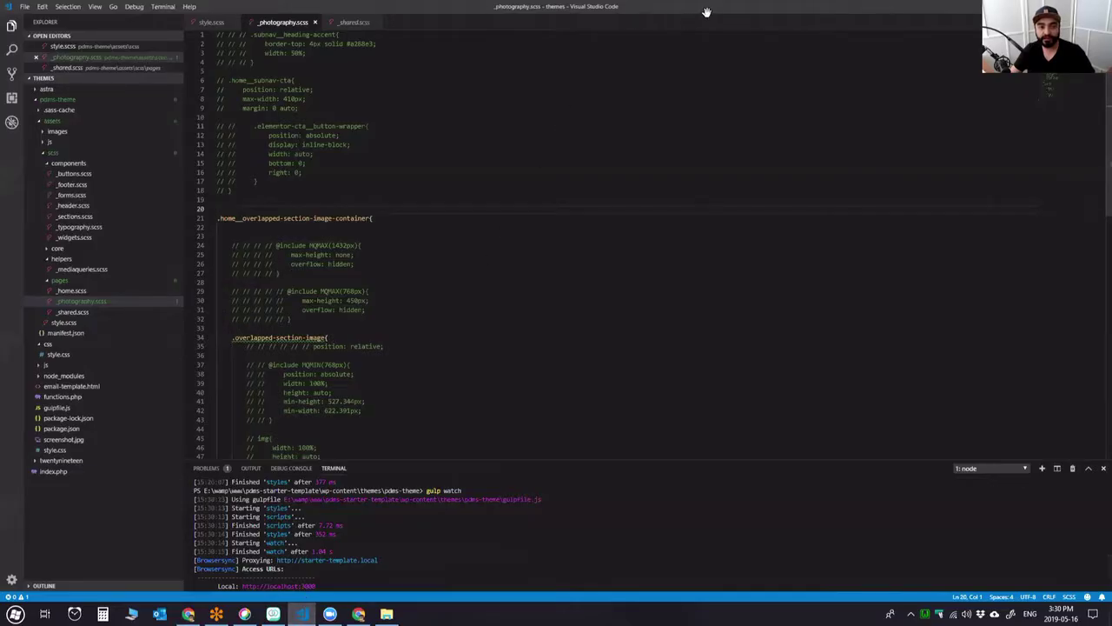
{"action": "key", "text": "alt+Tab"}
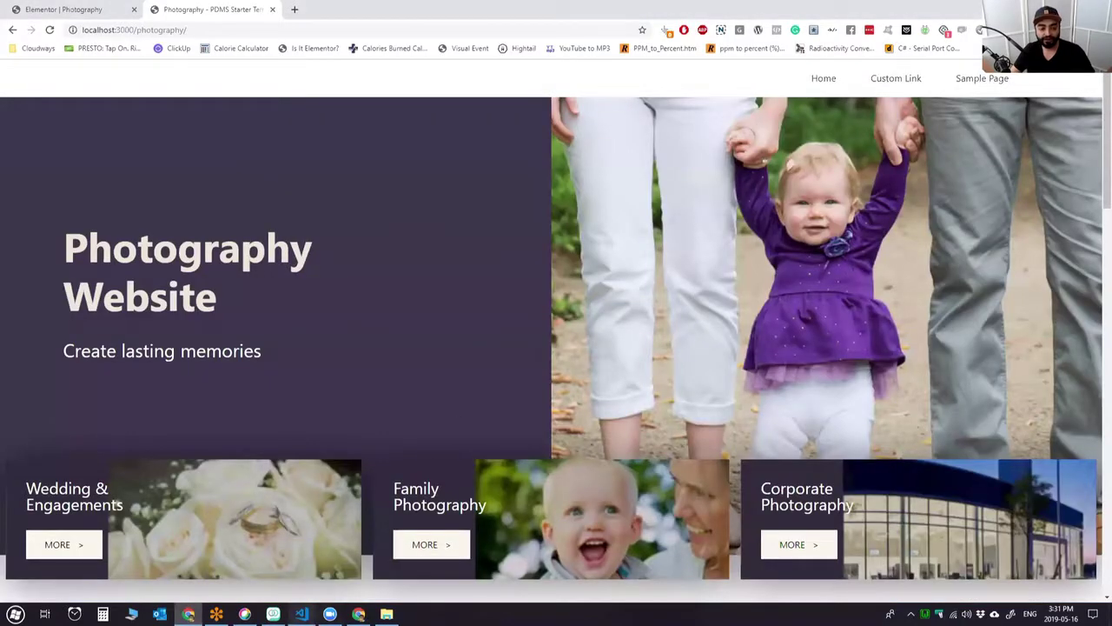
{"action": "left_click", "coordinate": [301, 614]}
{"action": "scroll", "coordinate": [708, 517], "scroll_direction": "down", "scroll_amount": 2}
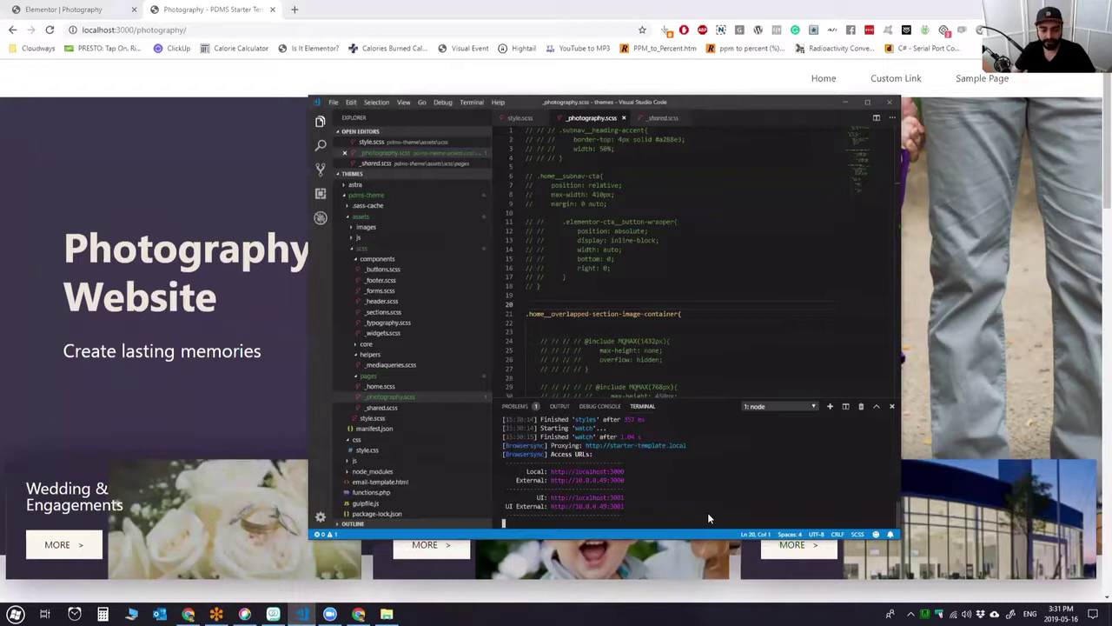
Stop the running gulp watch job in the terminal and close the terminal panel.
{"action": "key", "text": "ctrl+c"}
{"action": "type", "text": "y"}
{"action": "key", "text": "Return"}
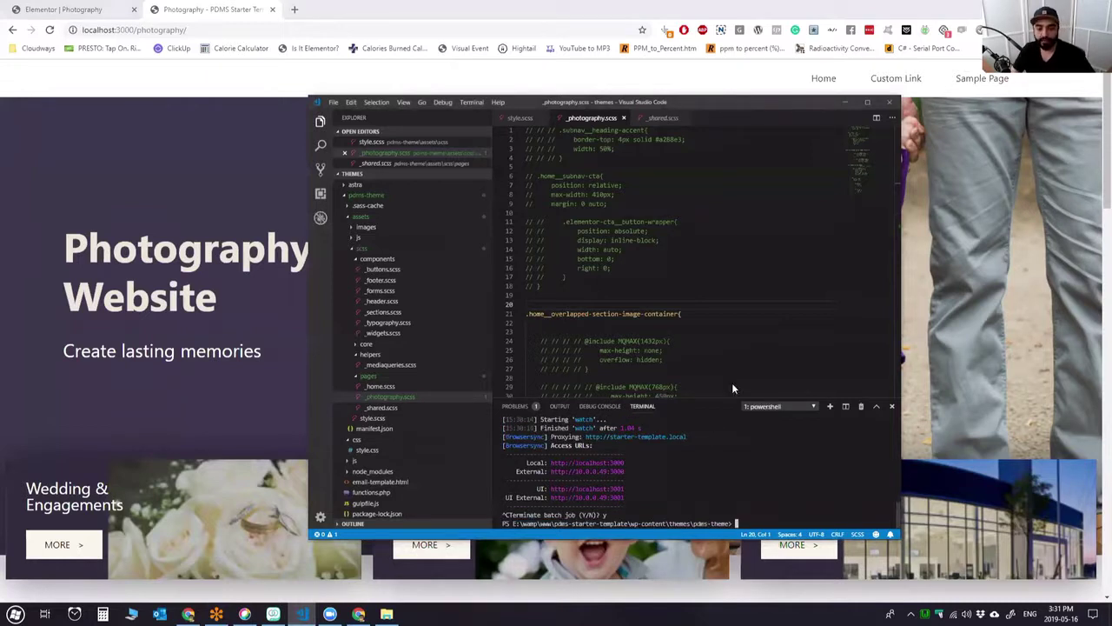
{"action": "left_click", "coordinate": [892, 406]}
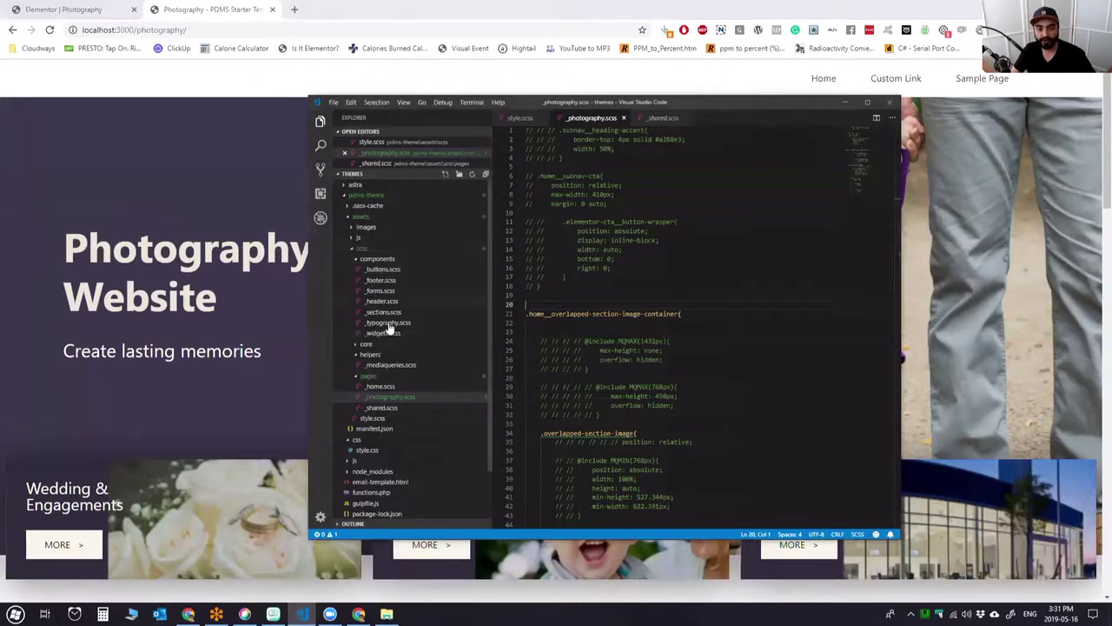
Open style.scss and review its variables, helpers and commented-out component imports.
{"action": "left_click", "coordinate": [374, 419]}
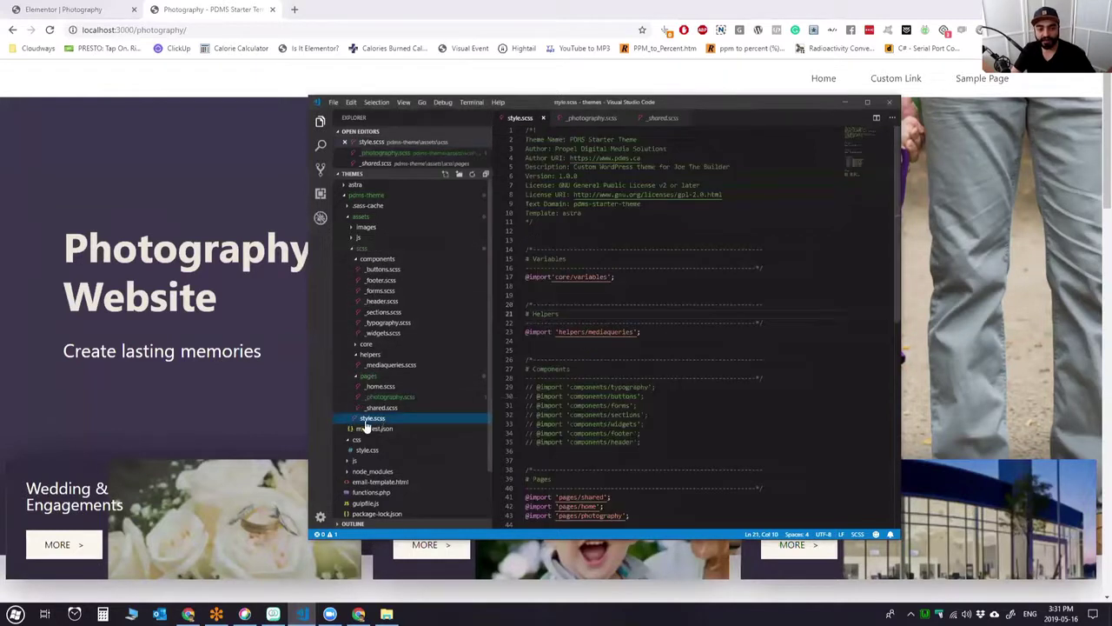
{"action": "left_click", "coordinate": [737, 351]}
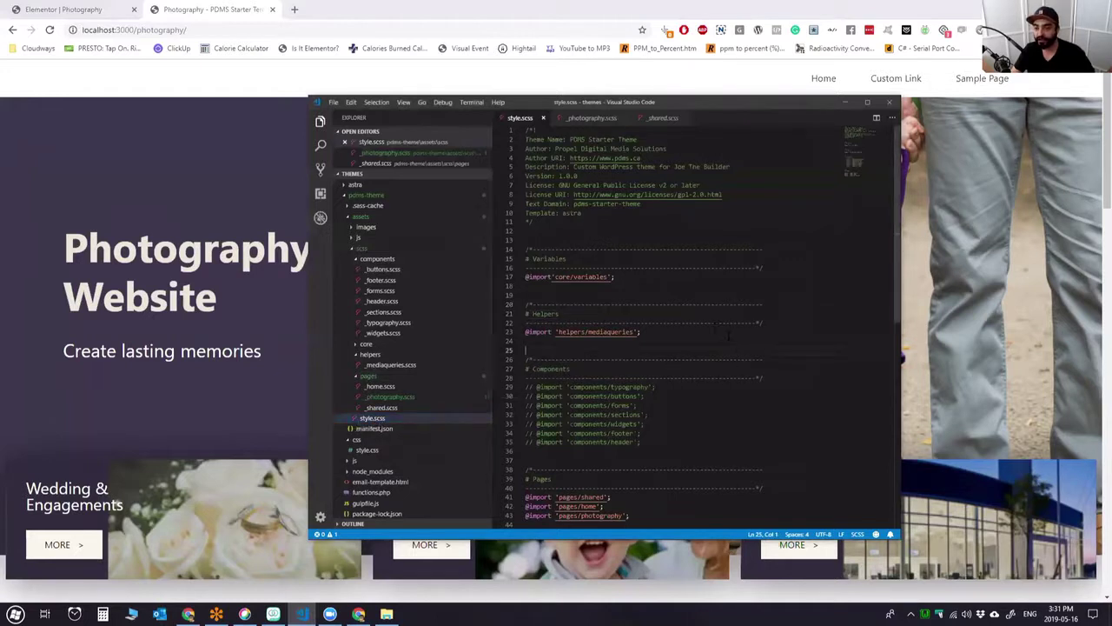
{"action": "scroll", "coordinate": [695, 330], "scroll_direction": "down", "scroll_amount": 2}
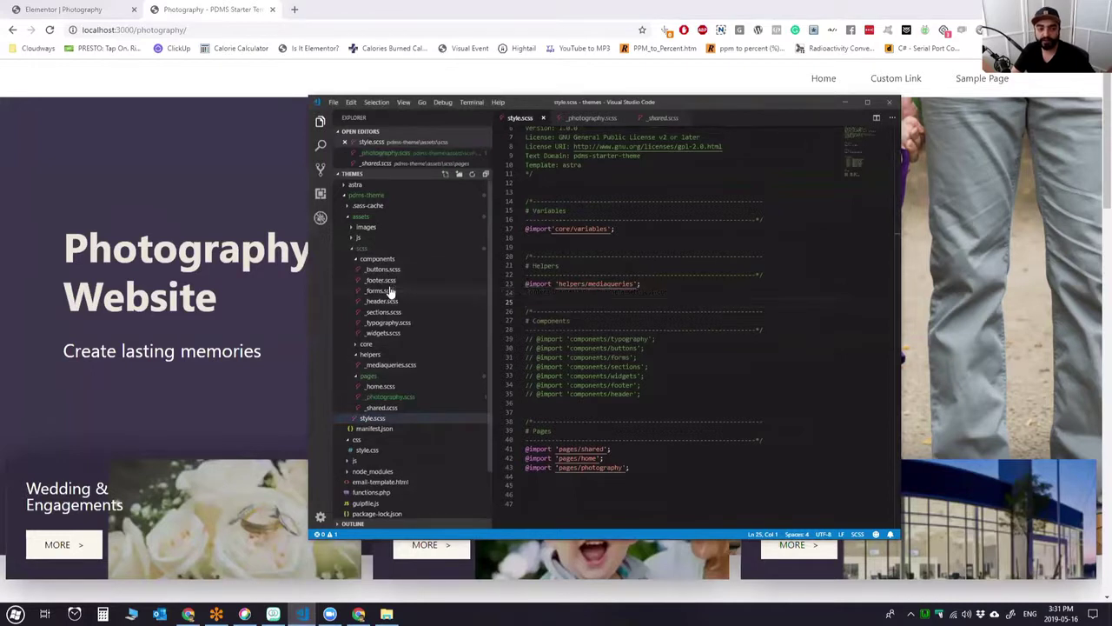
{"action": "left_click", "coordinate": [644, 375]}
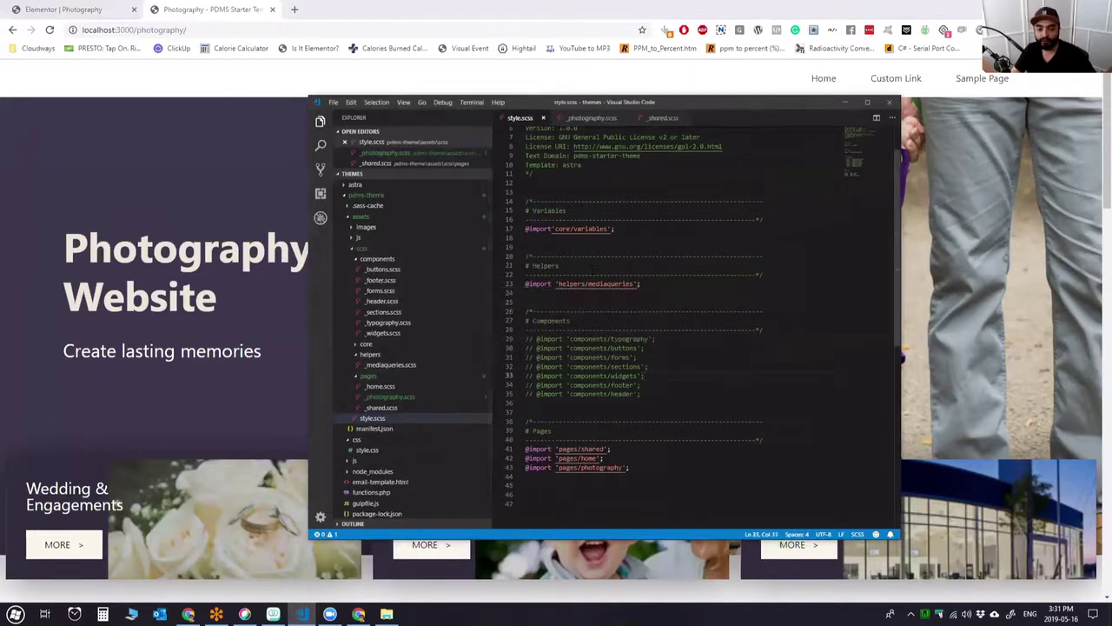
{"action": "left_click_drag", "start_coordinate": [641, 393], "coordinate": [526, 347]}
{"action": "left_click", "coordinate": [527, 339]}
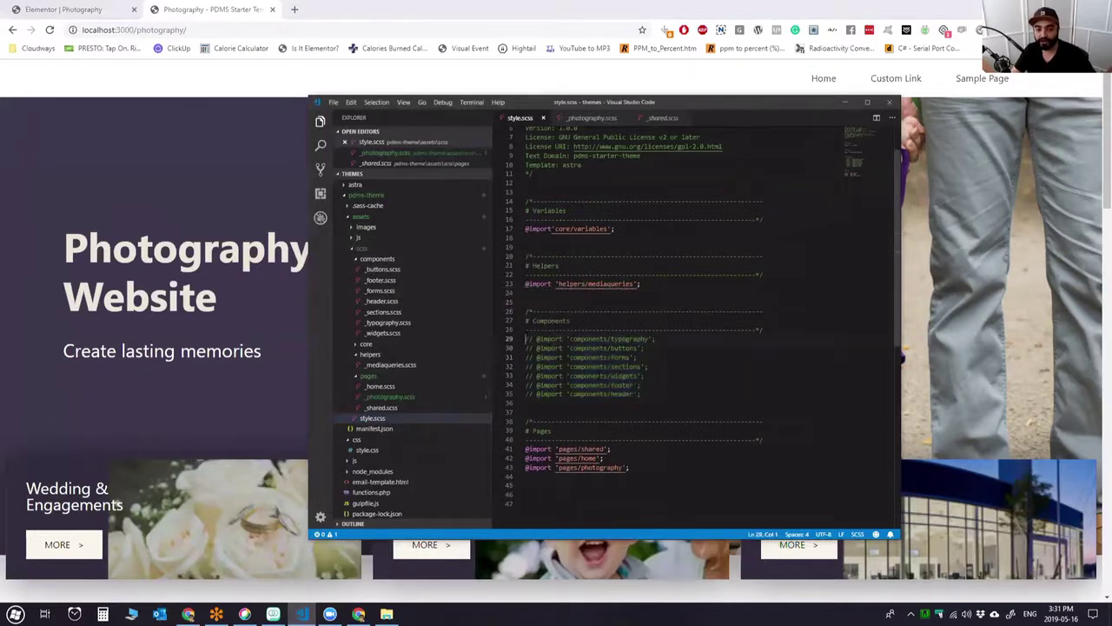
{"action": "left_click", "coordinate": [669, 402]}
Examine the shared, home and photography page imports in style.scss, and open _photography.scss.
{"action": "left_click", "coordinate": [628, 457]}
{"action": "key", "text": "shift+Up"}
{"action": "key", "text": "shift+Up"}
{"action": "key", "text": "shift+Down"}
{"action": "key", "text": "shift+Home"}
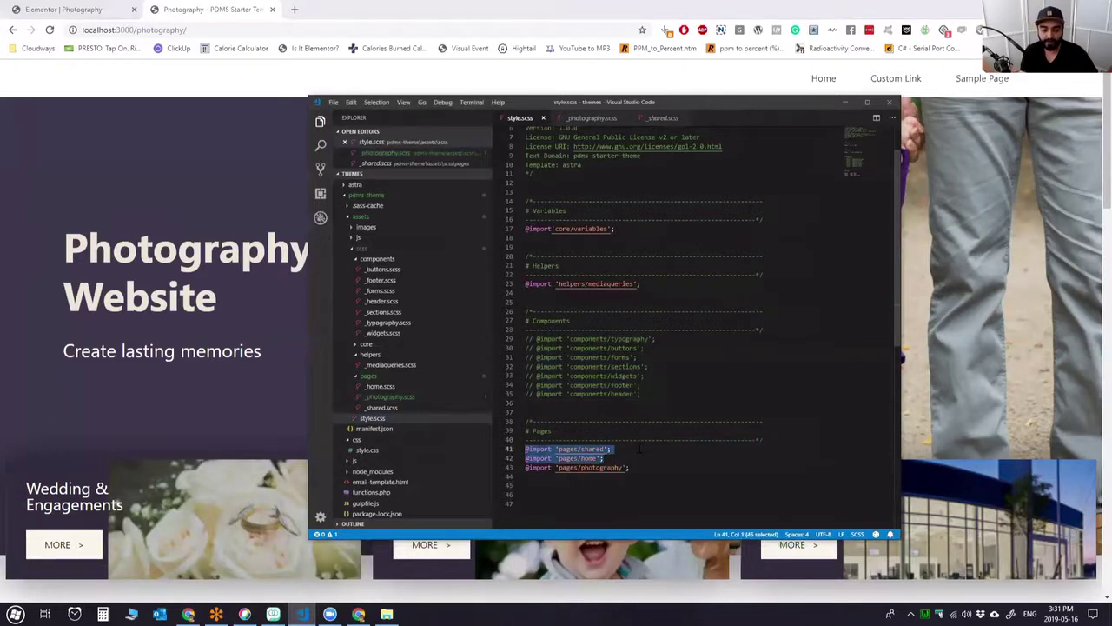
{"action": "key", "text": "Down"}
{"action": "key", "text": "Down"}
{"action": "key", "text": "Up"}
{"action": "key", "text": "End"}
{"action": "key", "text": "shift+Home"}
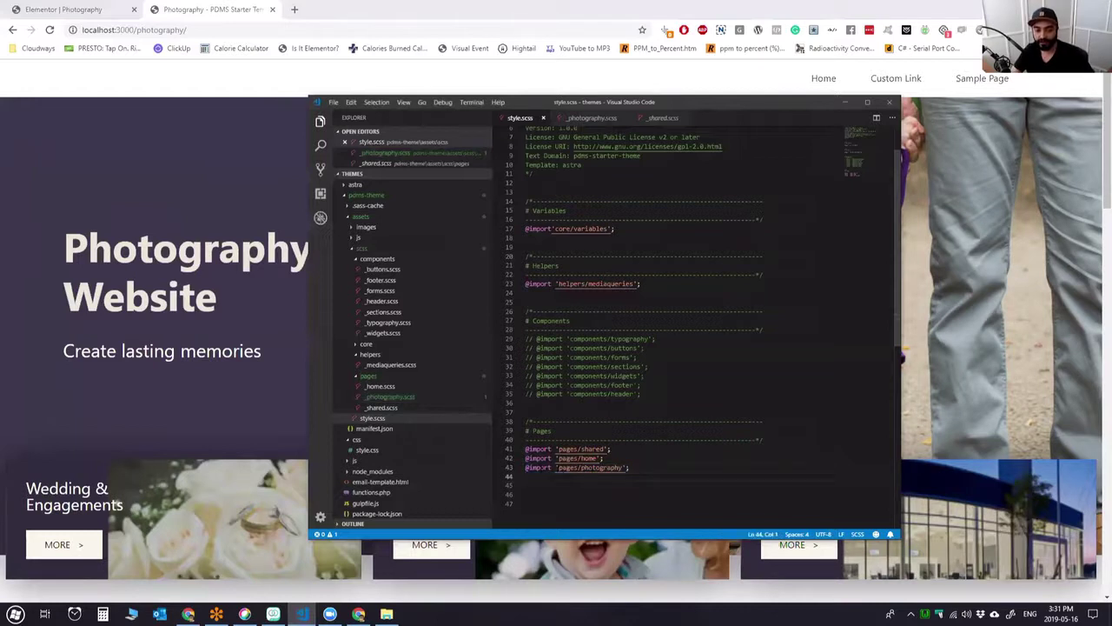
{"action": "left_click", "coordinate": [391, 396]}
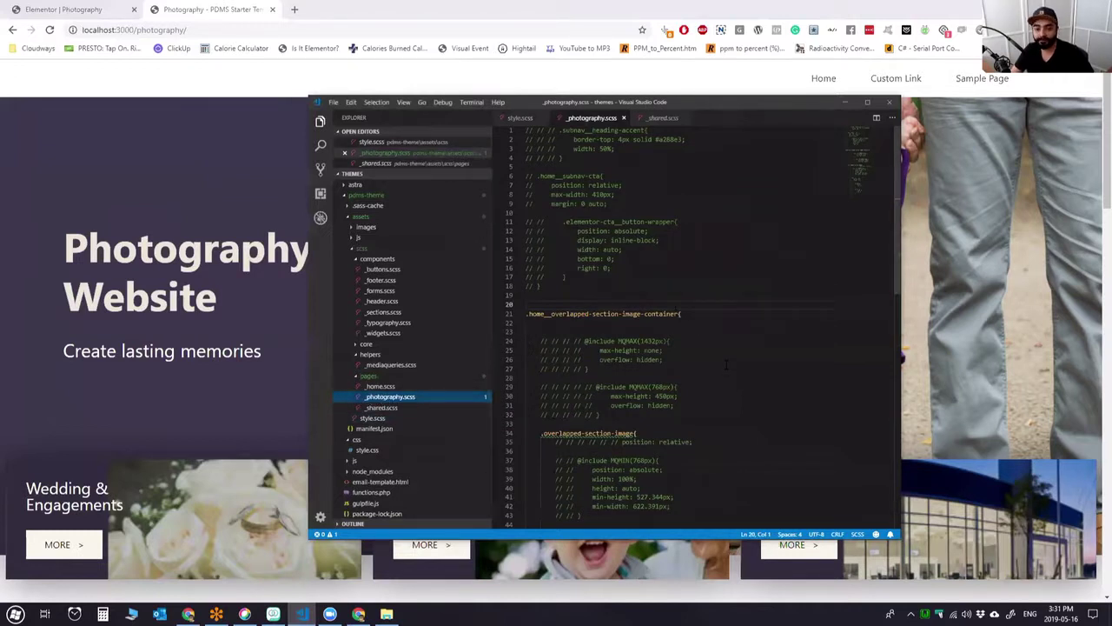
Switch to the Elementor editor in Chrome and look over the photography page's hero and overlapping cards.
{"action": "left_click", "coordinate": [277, 159]}
{"action": "left_click", "coordinate": [66, 9]}
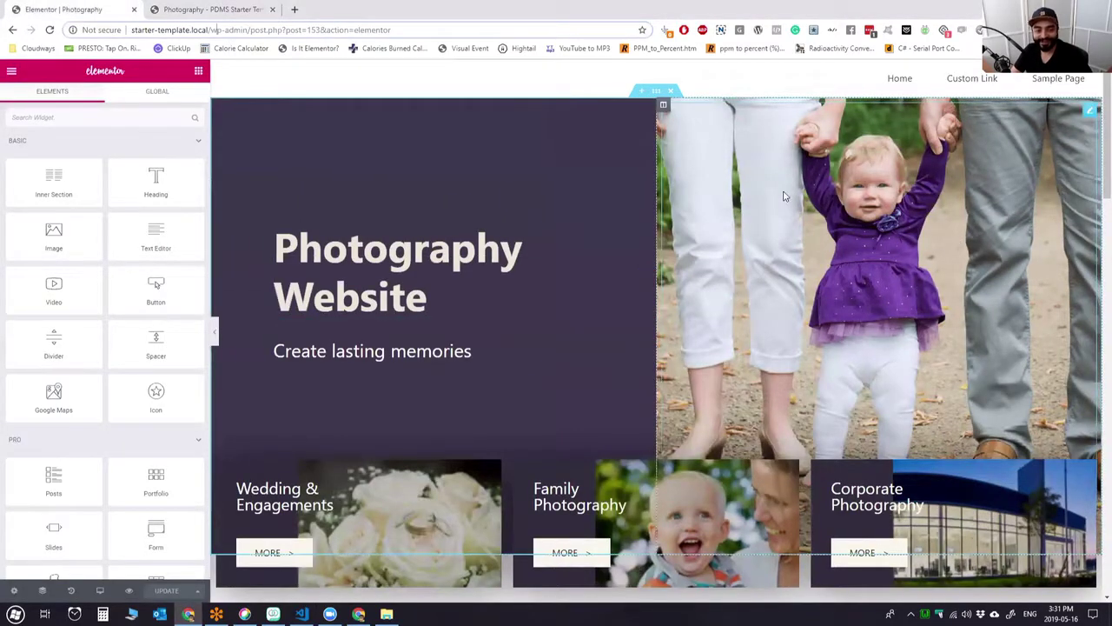
{"action": "scroll", "coordinate": [849, 251], "scroll_direction": "down", "scroll_amount": 2}
{"action": "scroll", "coordinate": [849, 251], "scroll_direction": "up", "scroll_amount": 1}
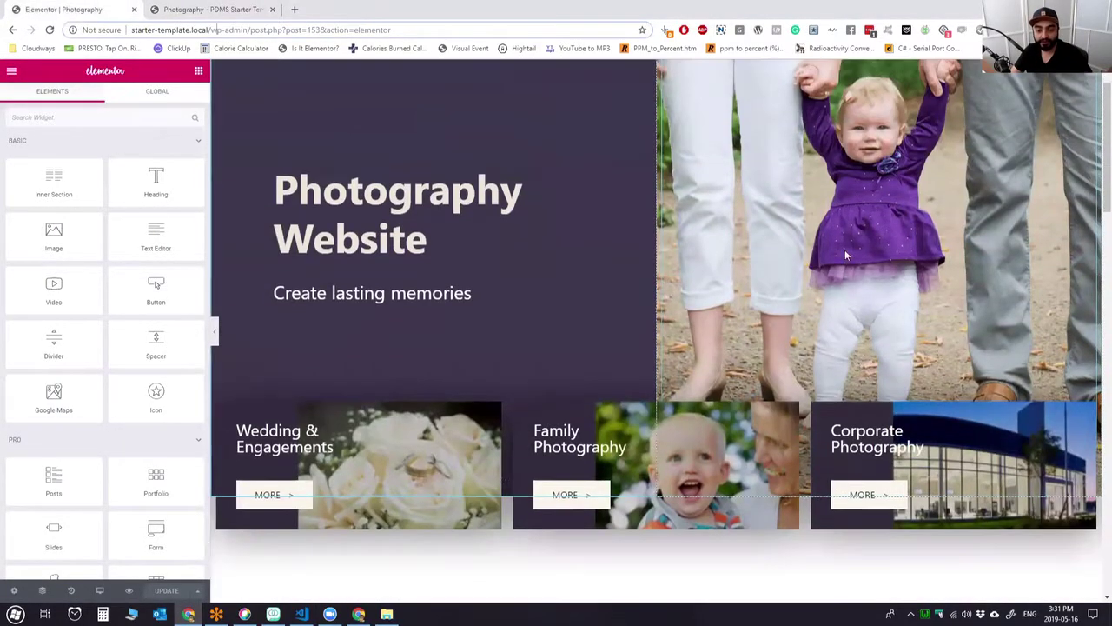
{"action": "scroll", "coordinate": [845, 250], "scroll_direction": "up", "scroll_amount": 1}
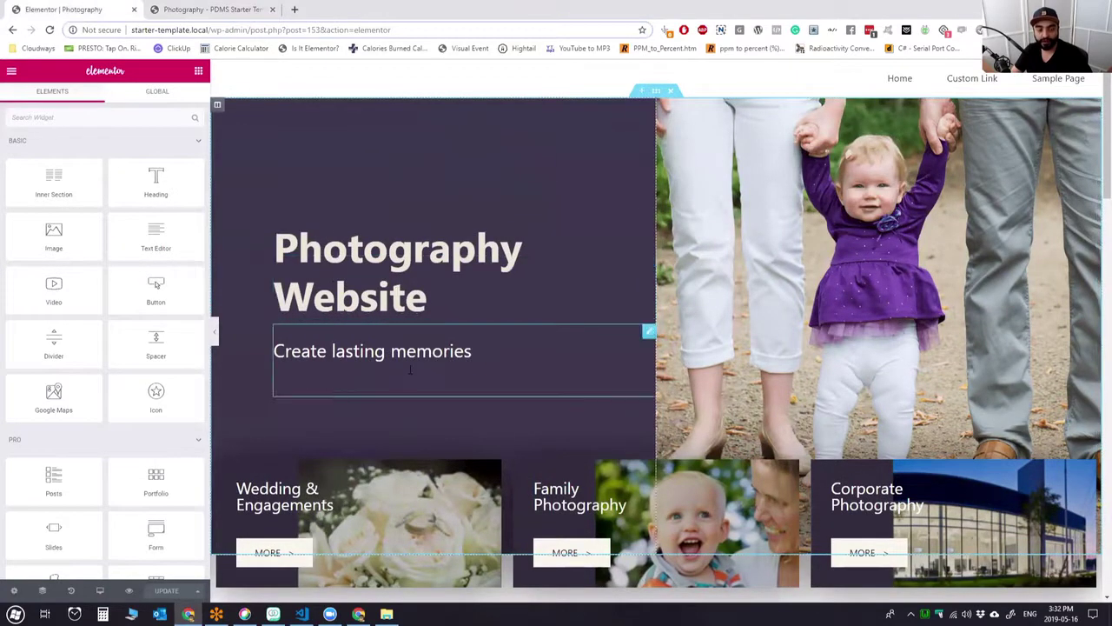
Check the settings of the hero image's spacer and of the column that contains it.
{"action": "right_click", "coordinate": [940, 215]}
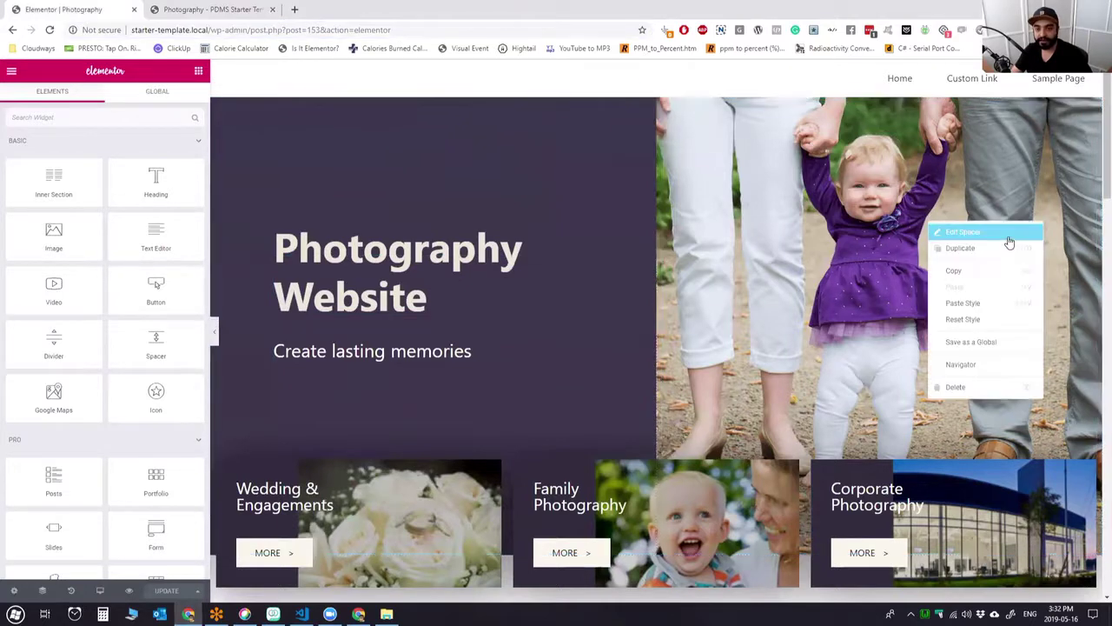
{"action": "left_click", "coordinate": [1000, 232]}
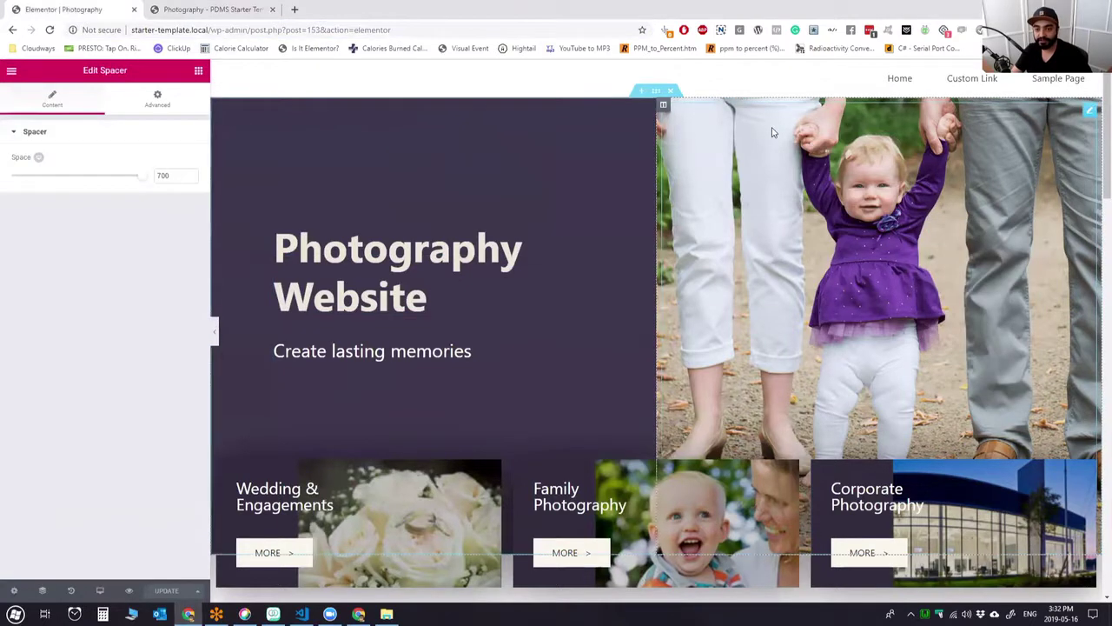
{"action": "right_click", "coordinate": [665, 109]}
{"action": "left_click", "coordinate": [696, 123]}
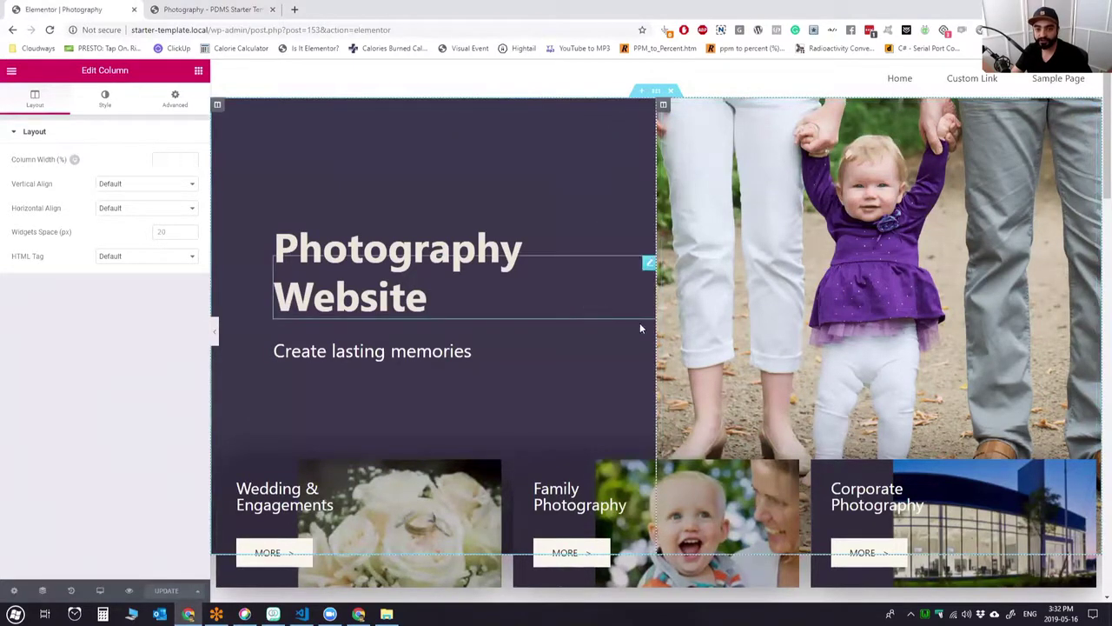
Set the top margin of the section holding the three photography cards to 0.
{"action": "scroll", "coordinate": [839, 226], "scroll_direction": "down", "scroll_amount": 2}
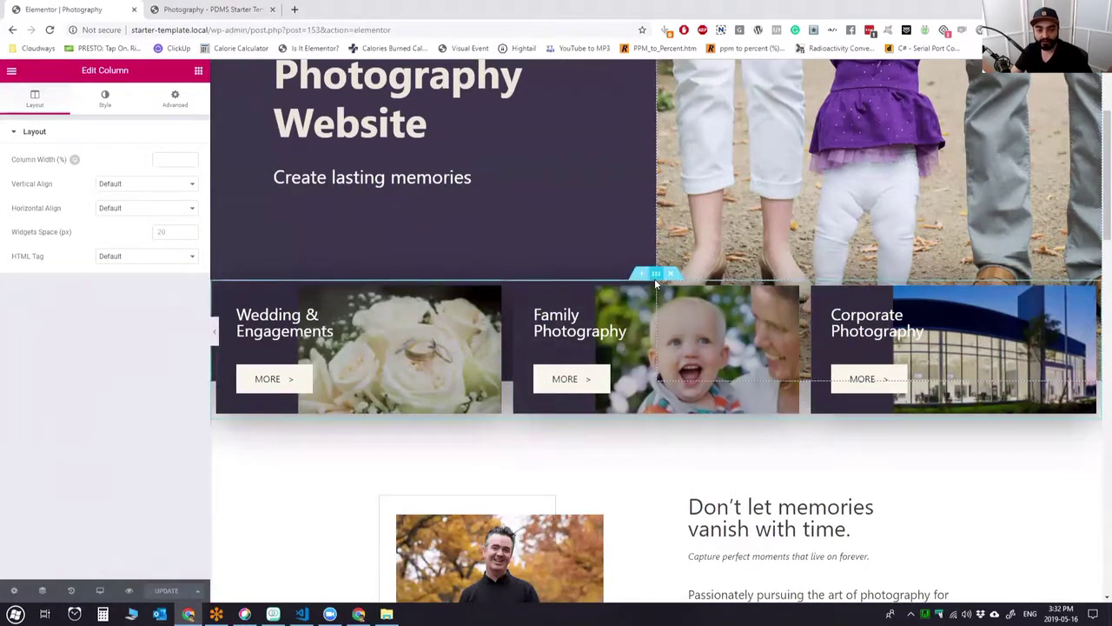
{"action": "right_click", "coordinate": [656, 277]}
{"action": "left_click", "coordinate": [673, 284]}
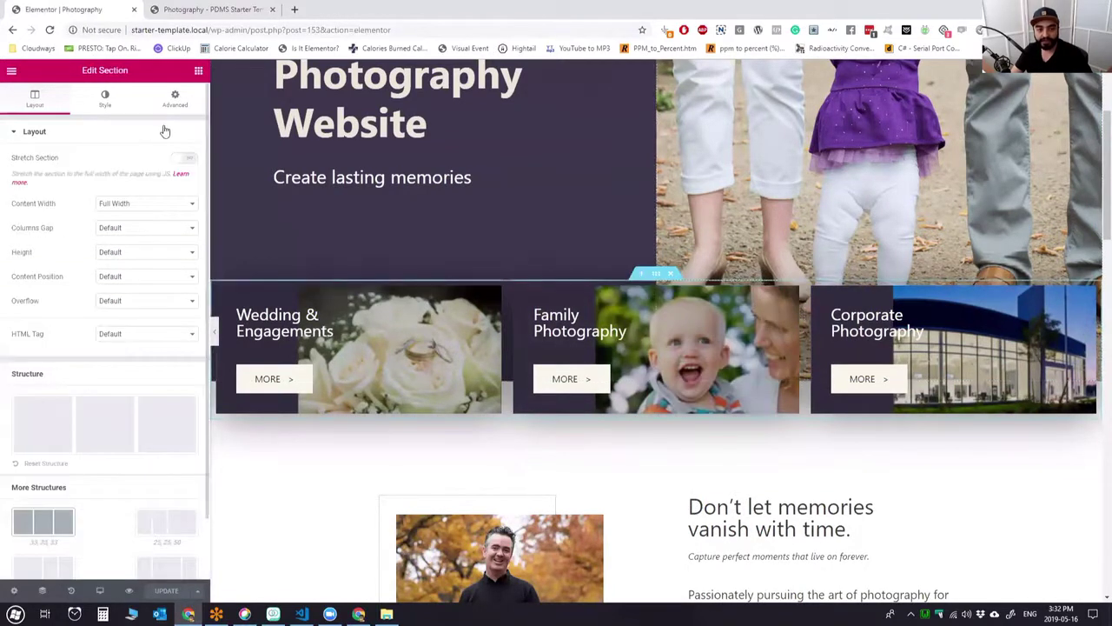
{"action": "left_click", "coordinate": [175, 98]}
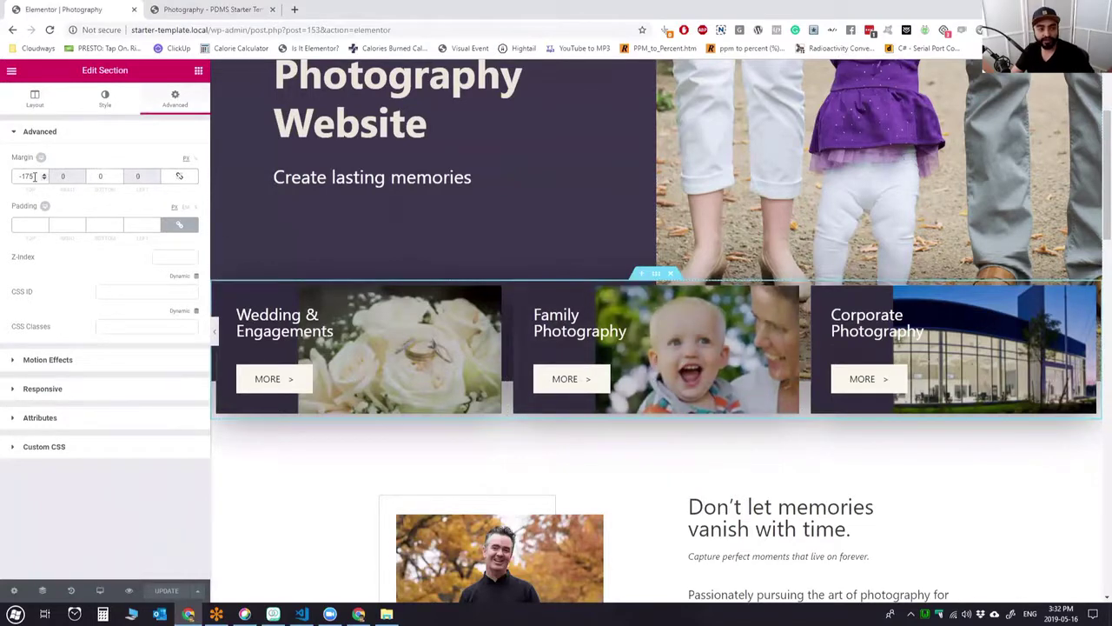
{"action": "key", "text": "ctrl+a"}
{"action": "type", "text": "0"}
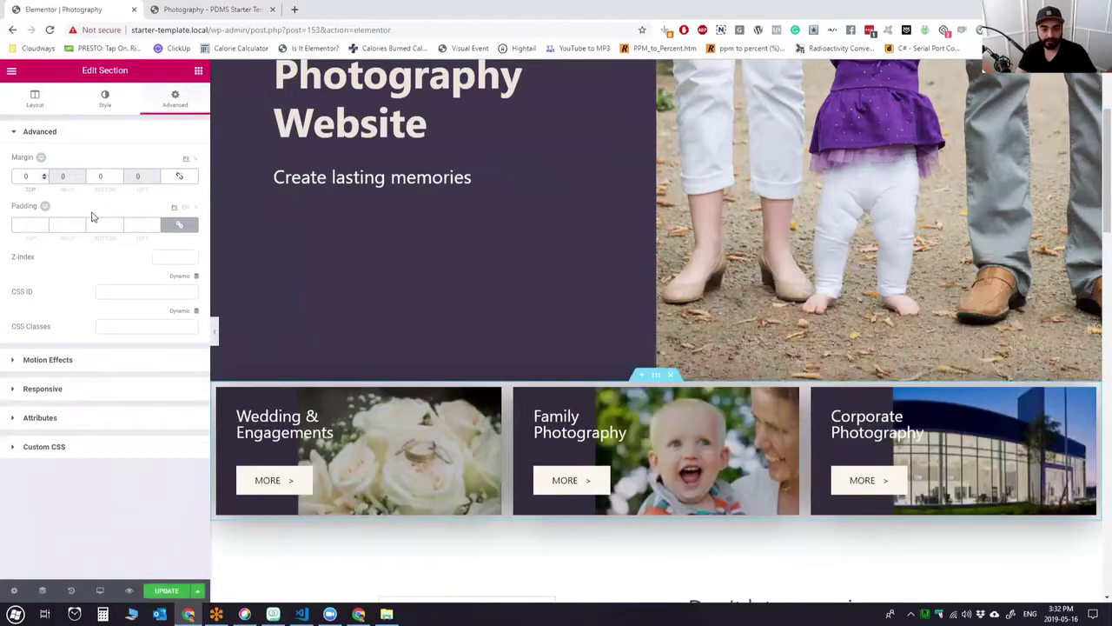
Try a -175 margin on all sides of the Wedding & Engagements call to action, and undo it.
{"action": "scroll", "coordinate": [660, 356], "scroll_direction": "down", "scroll_amount": 1}
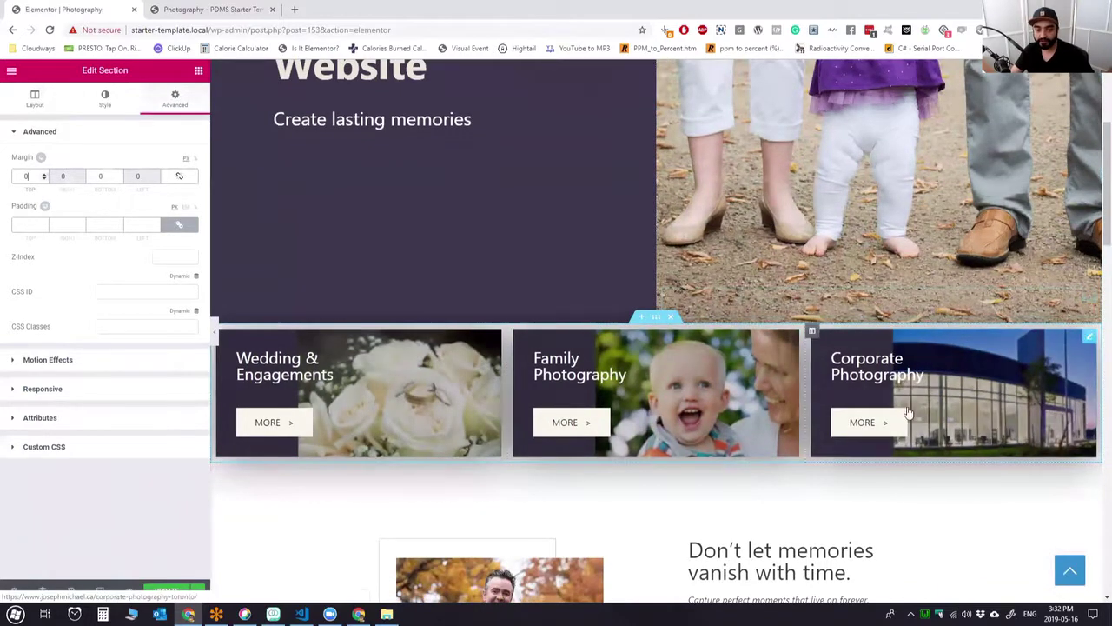
{"action": "right_click", "coordinate": [364, 372]}
{"action": "left_click", "coordinate": [383, 380]}
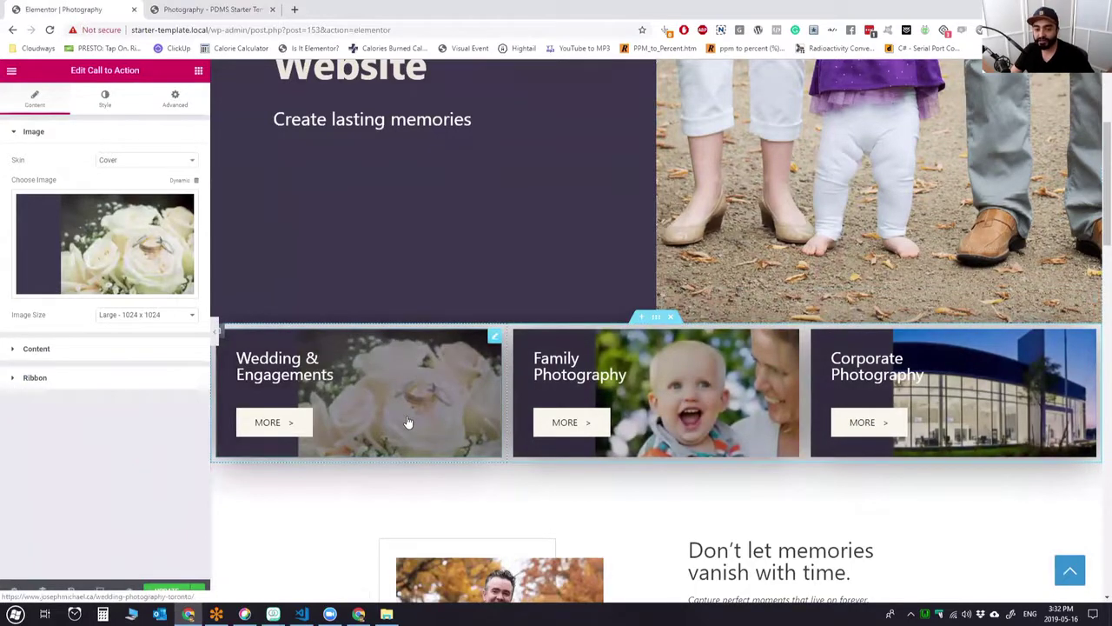
{"action": "left_click", "coordinate": [175, 98]}
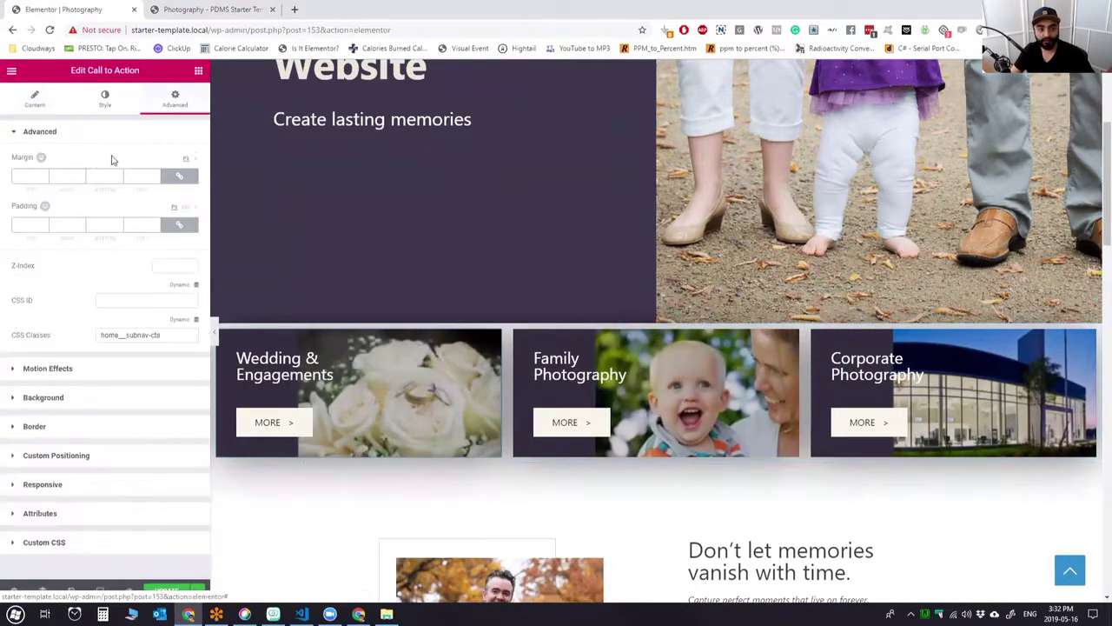
{"action": "type", "text": "-175"}
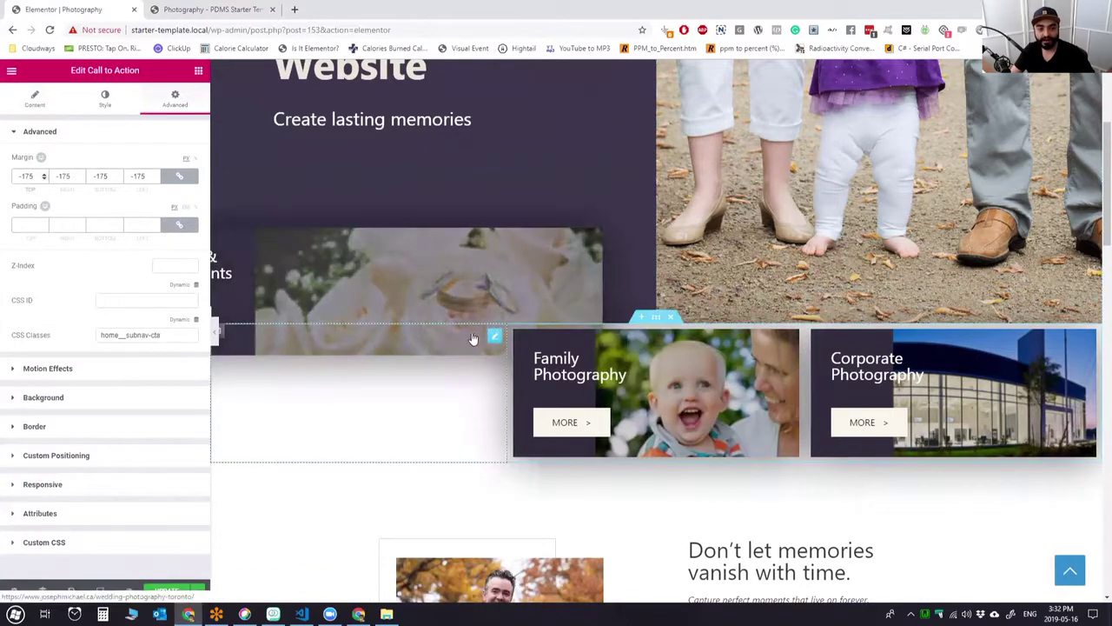
{"action": "key", "text": "ctrl+z"}
Set the top margin of the three-card section to -175.
{"action": "right_click", "coordinate": [656, 319]}
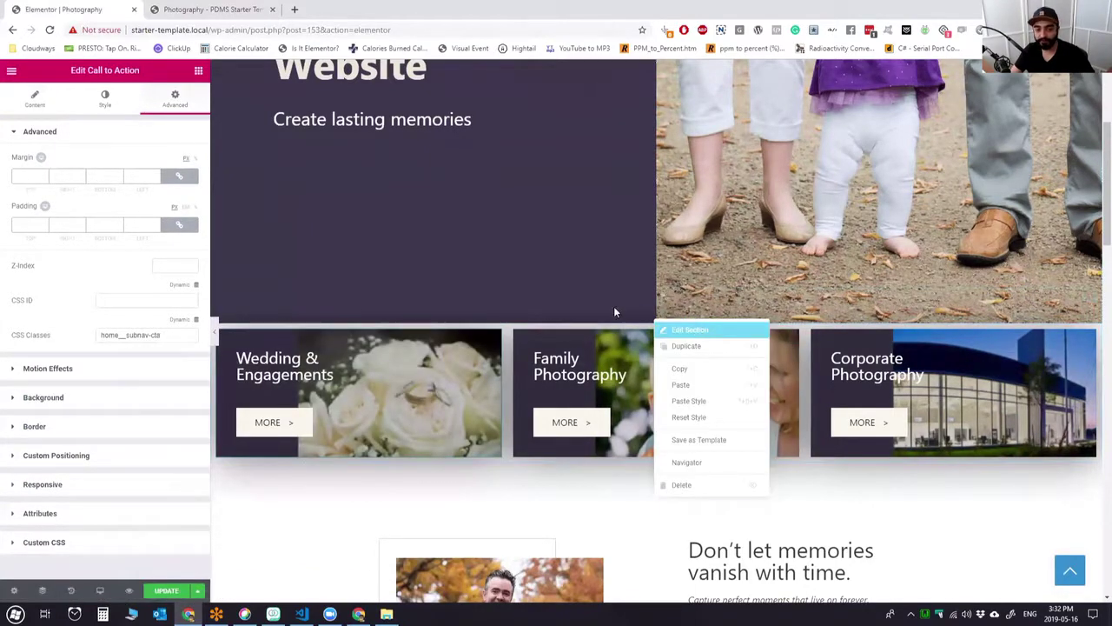
{"action": "left_click", "coordinate": [689, 329]}
{"action": "type", "text": "-175"}
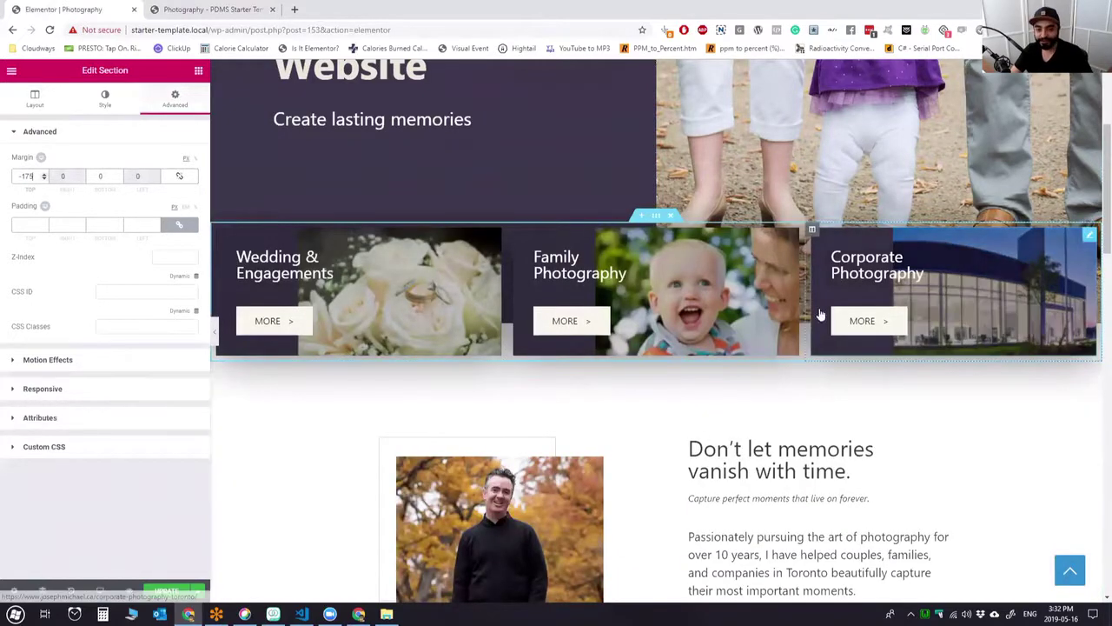
Open the Wedding & Engagements call to action's image choice and select wedding-photography-submenu-bg-306x146.jpg in the media library.
{"action": "right_click", "coordinate": [356, 282]}
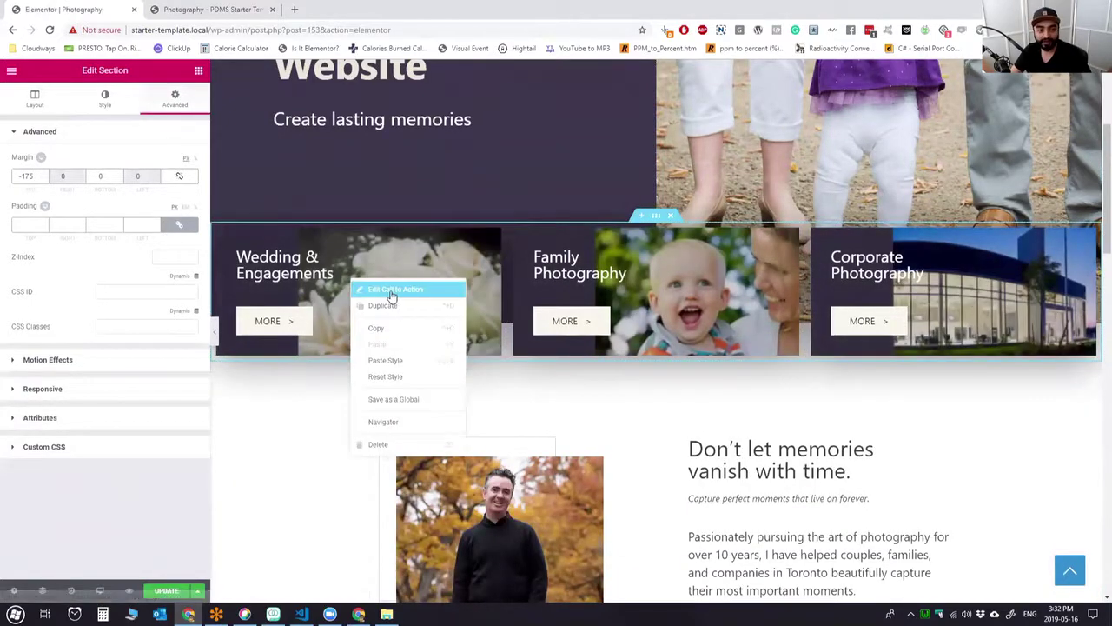
{"action": "left_click", "coordinate": [391, 288]}
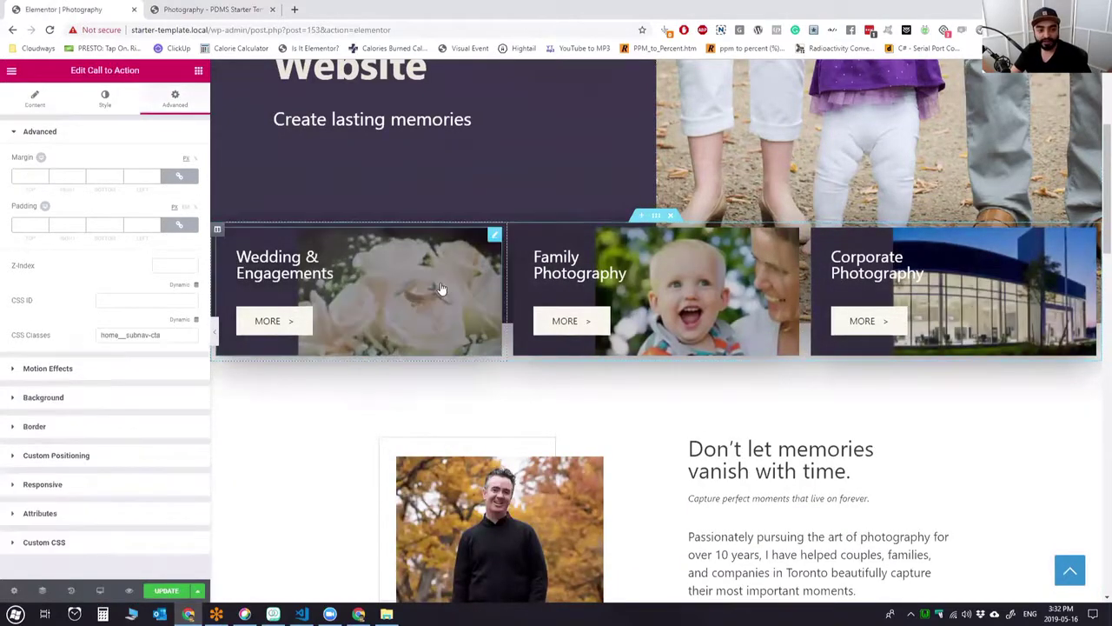
{"action": "left_click", "coordinate": [34, 98]}
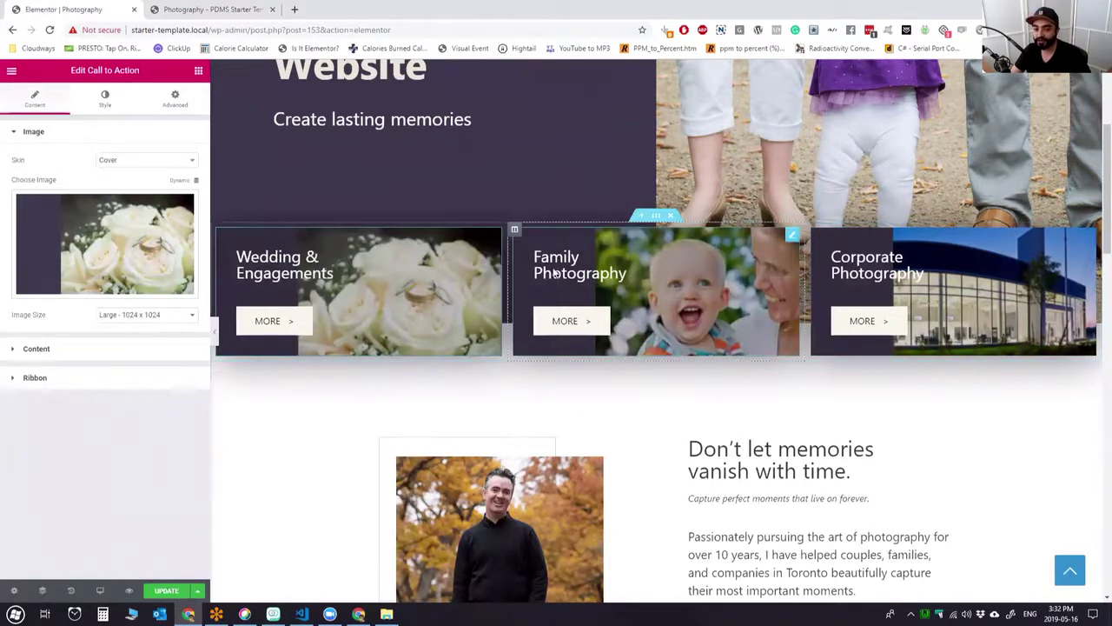
{"action": "left_click", "coordinate": [102, 230]}
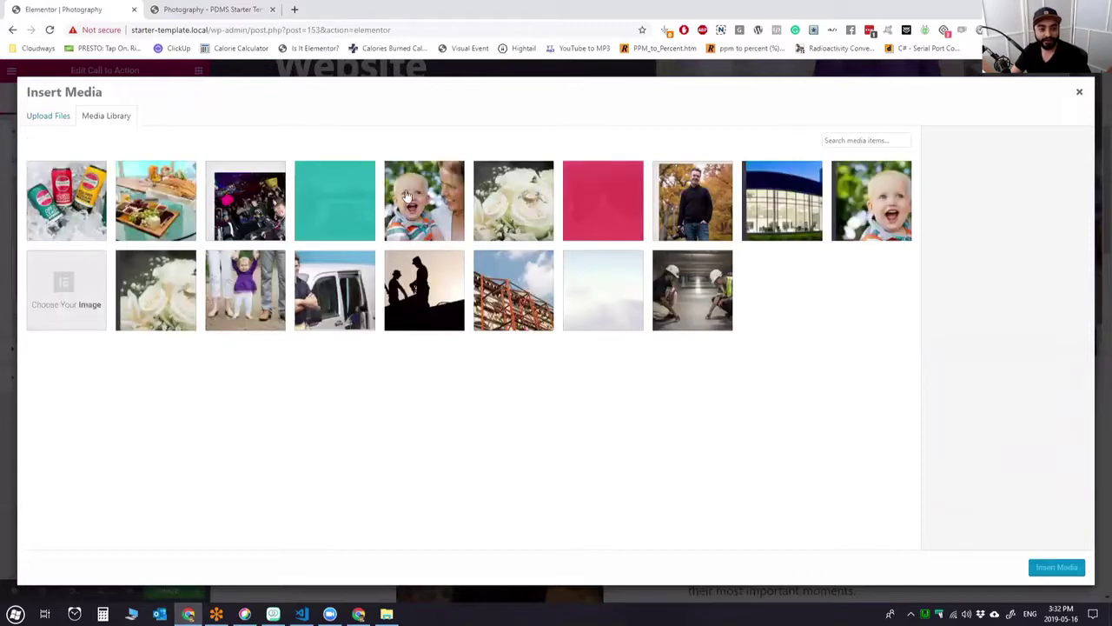
{"action": "left_click", "coordinate": [169, 283]}
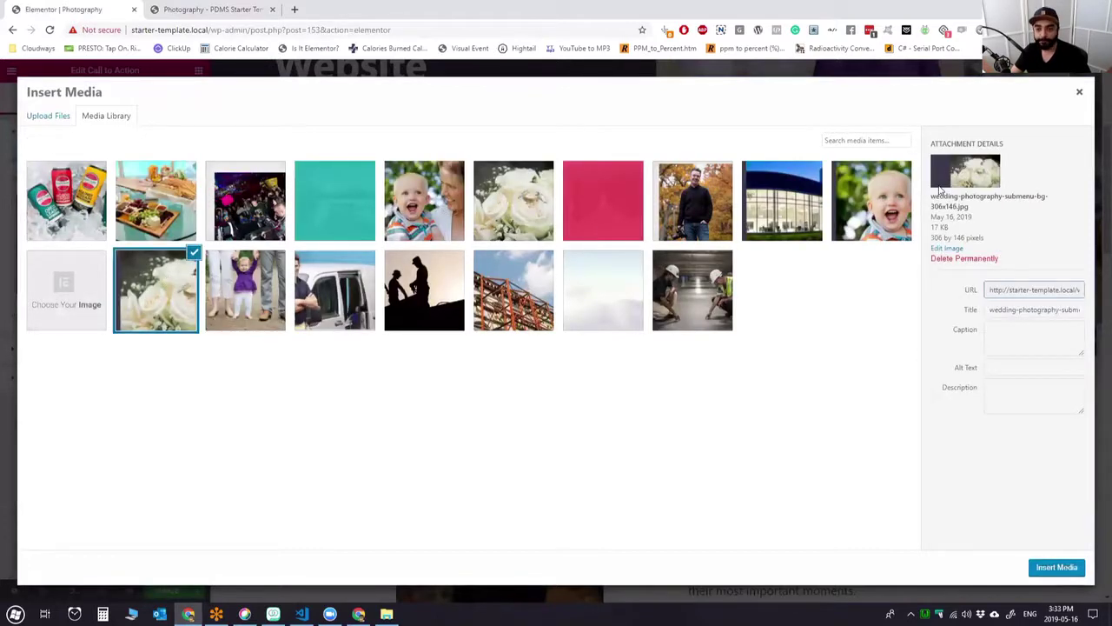
Inspect the wedding image on its Edit Media page, and close the page and media library without inserting anything.
{"action": "left_click", "coordinate": [947, 249]}
{"action": "left_click", "coordinate": [199, 9]}
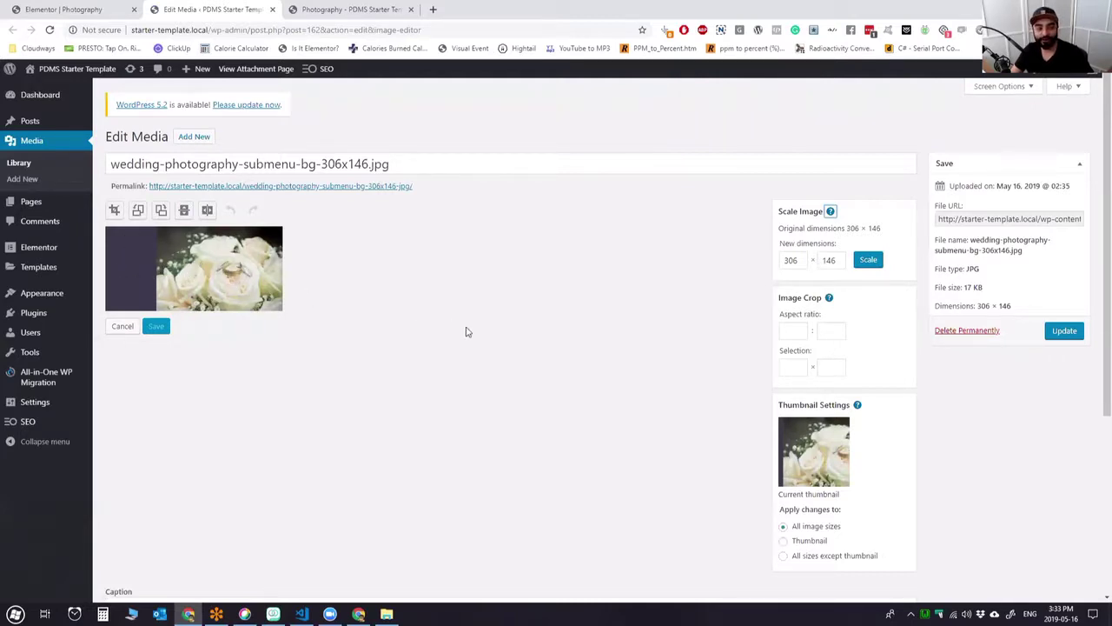
{"action": "key", "text": "ctrl+w"}
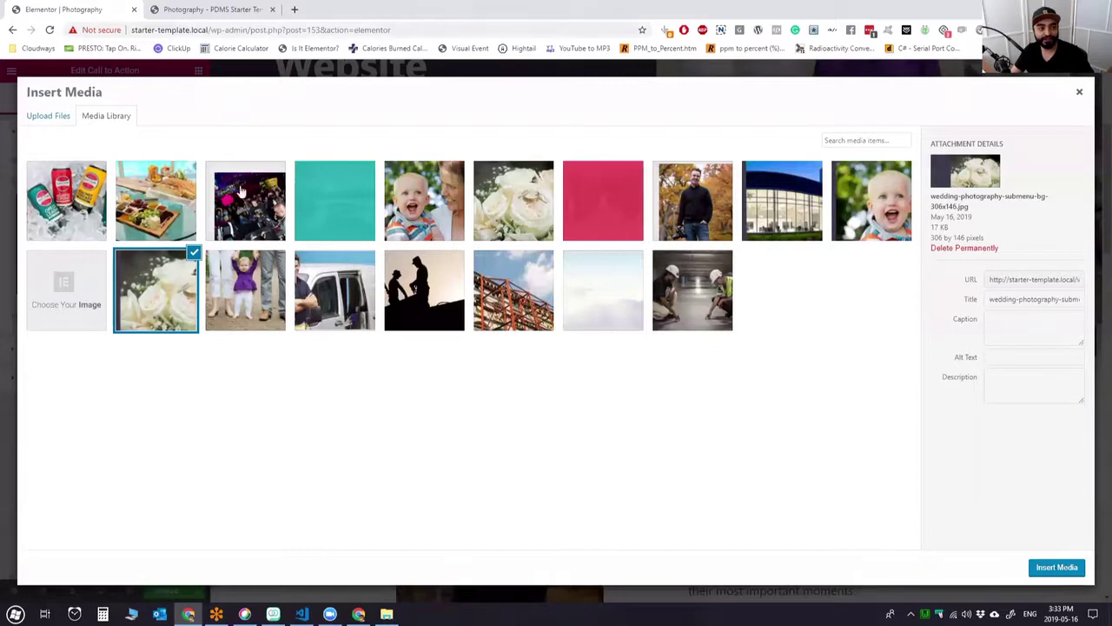
{"action": "left_click", "coordinate": [1079, 92]}
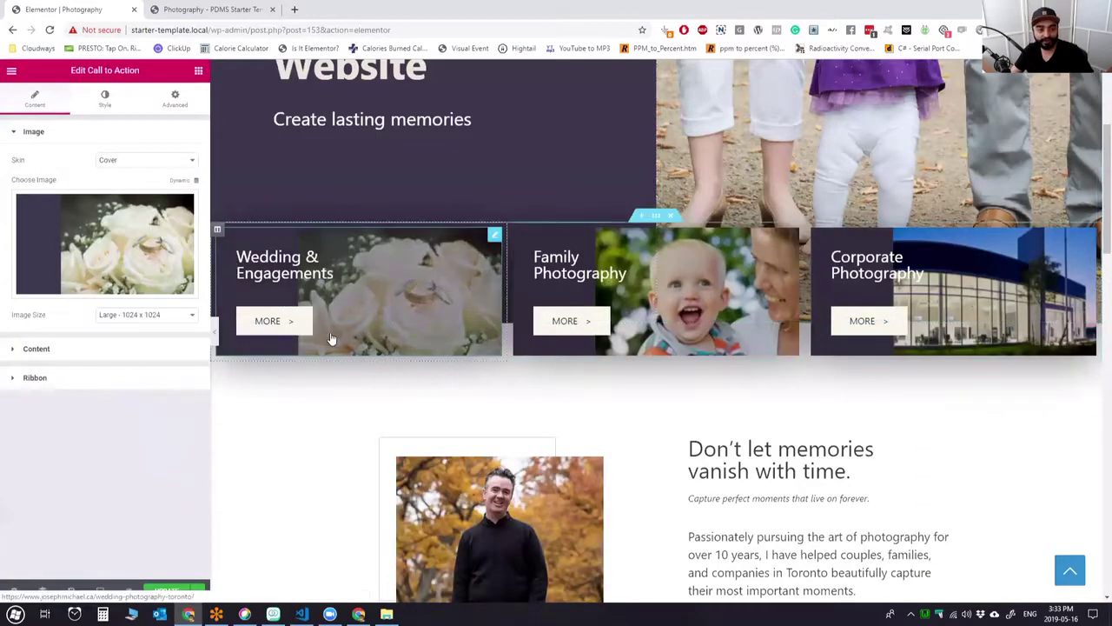
Check the Content section of the Wedding & Engagements call to action's settings and collapse it.
{"action": "left_click", "coordinate": [48, 350]}
{"action": "left_click", "coordinate": [55, 165]}
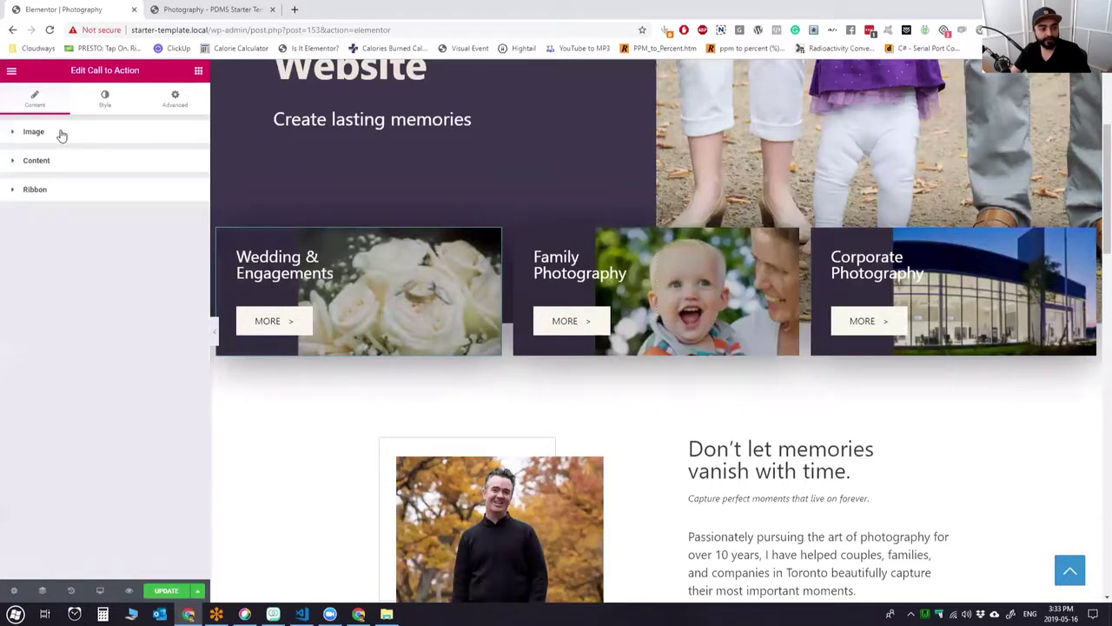
Review the Wedding & Engagements call to action's image settings, and check its title and description fields.
{"action": "left_click", "coordinate": [59, 131]}
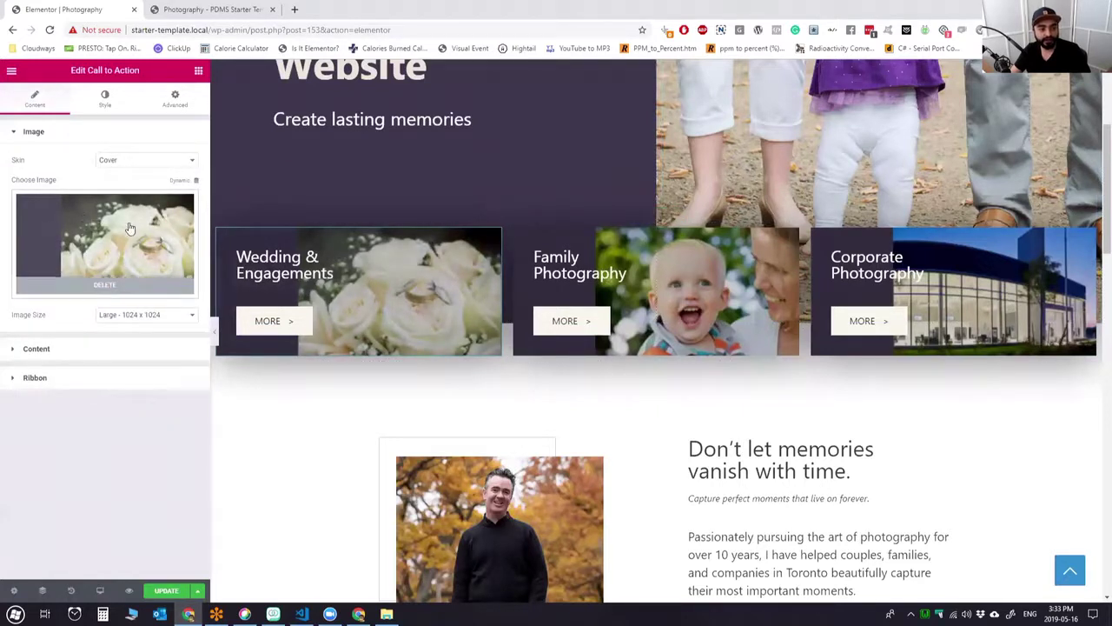
{"action": "left_click", "coordinate": [75, 350]}
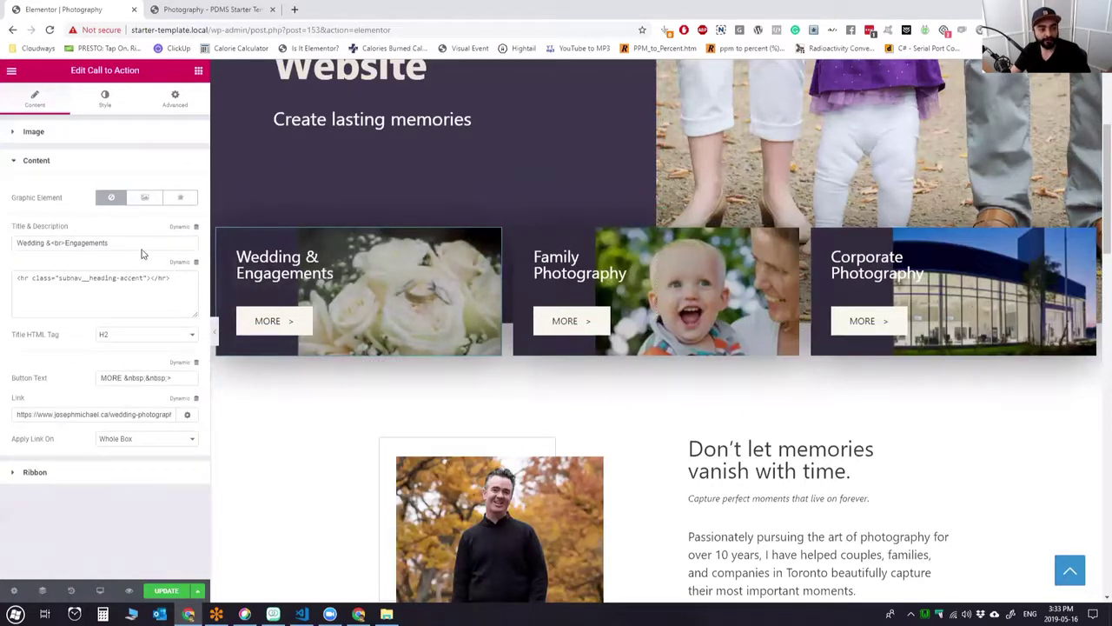
{"action": "left_click_drag", "start_coordinate": [17, 242], "coordinate": [149, 240]}
{"action": "left_click", "coordinate": [134, 249]}
{"action": "left_click", "coordinate": [80, 278]}
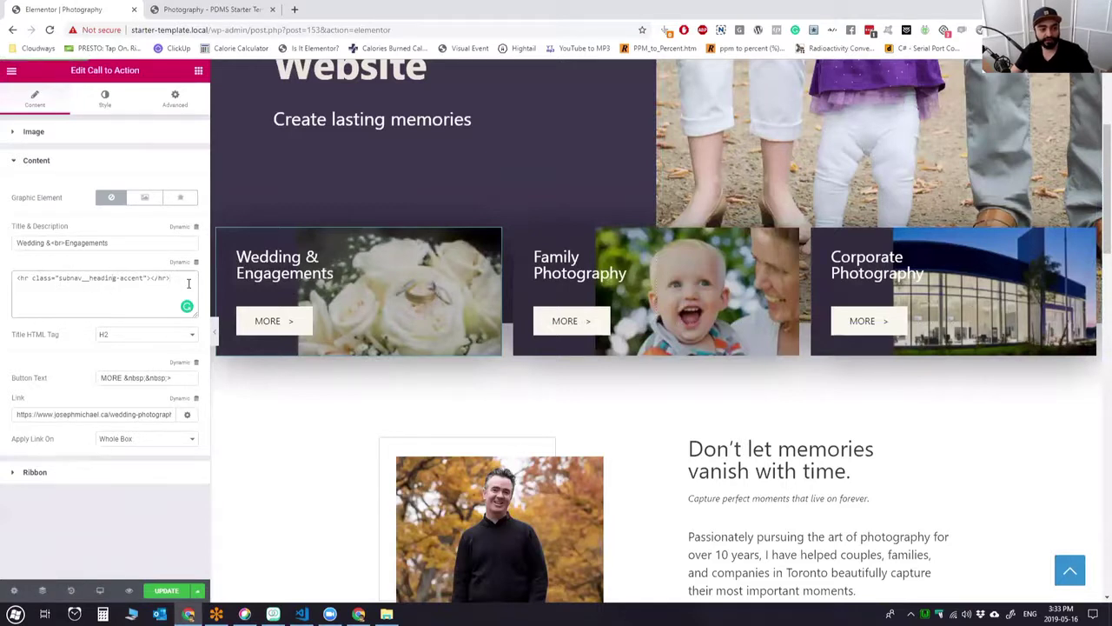
Try "Some creative description" as the Wedding & Engagements card's description, and restore the original hr markup.
{"action": "key", "text": "ctrl+a"}
{"action": "key", "text": "ctrl+c"}
{"action": "key", "text": "BackSpace"}
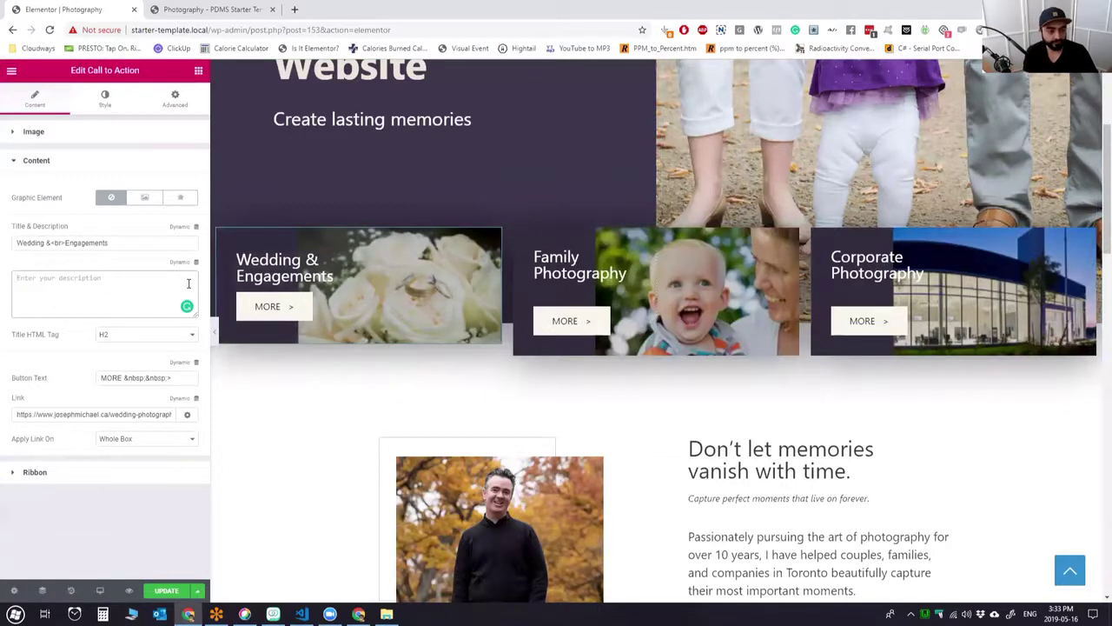
{"action": "type", "text": "Some creative description"}
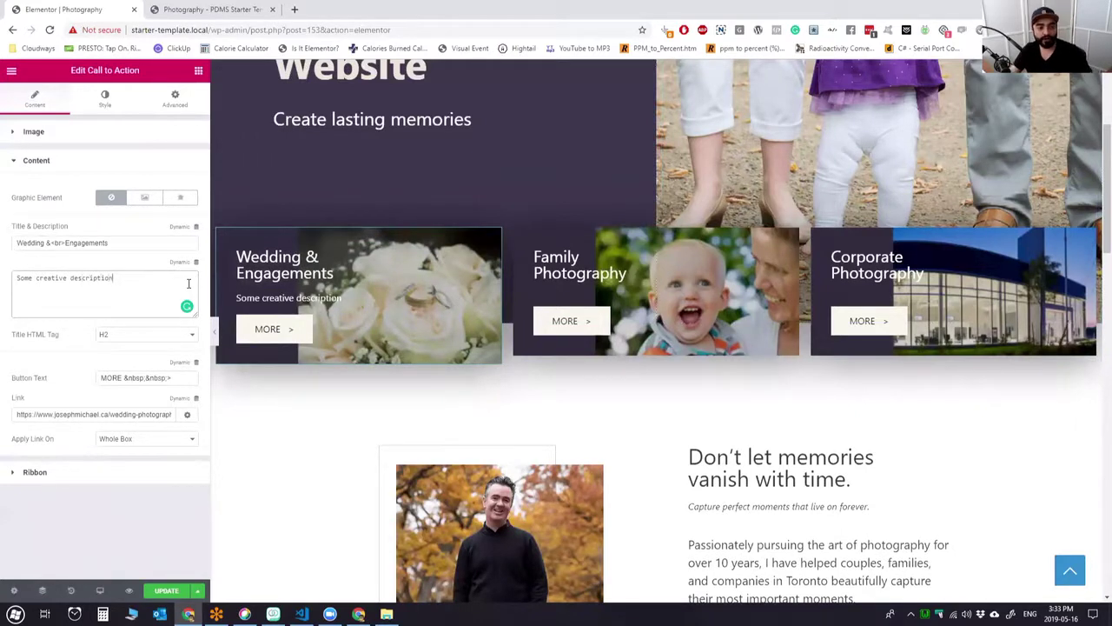
{"action": "key", "text": "ctrl+a"}
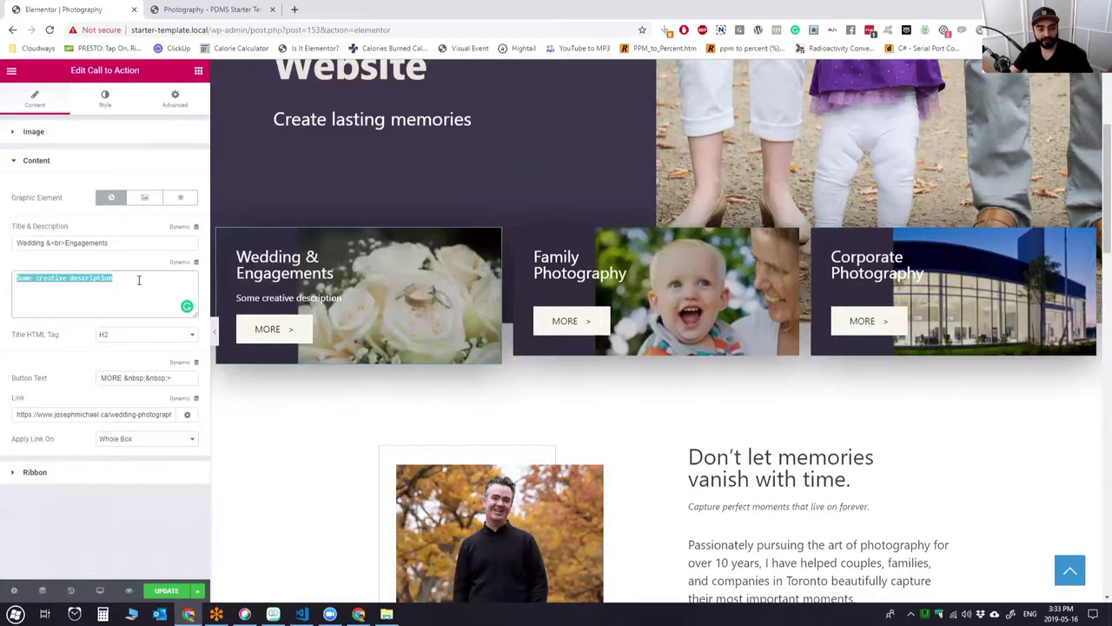
{"action": "key", "text": "BackSpace"}
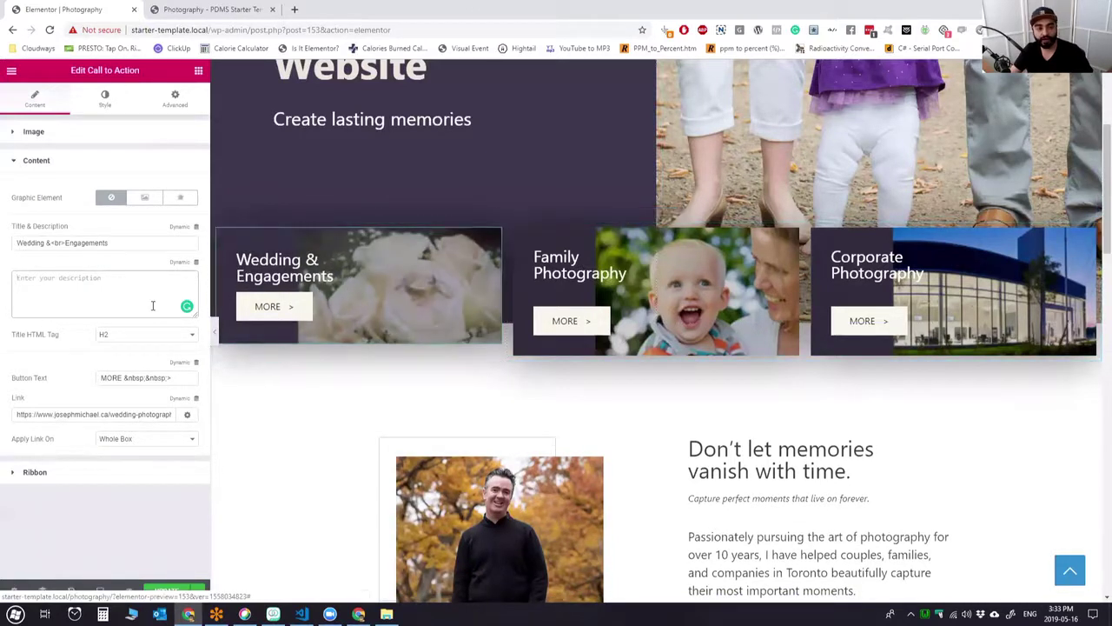
{"action": "key", "text": "ctrl+v"}
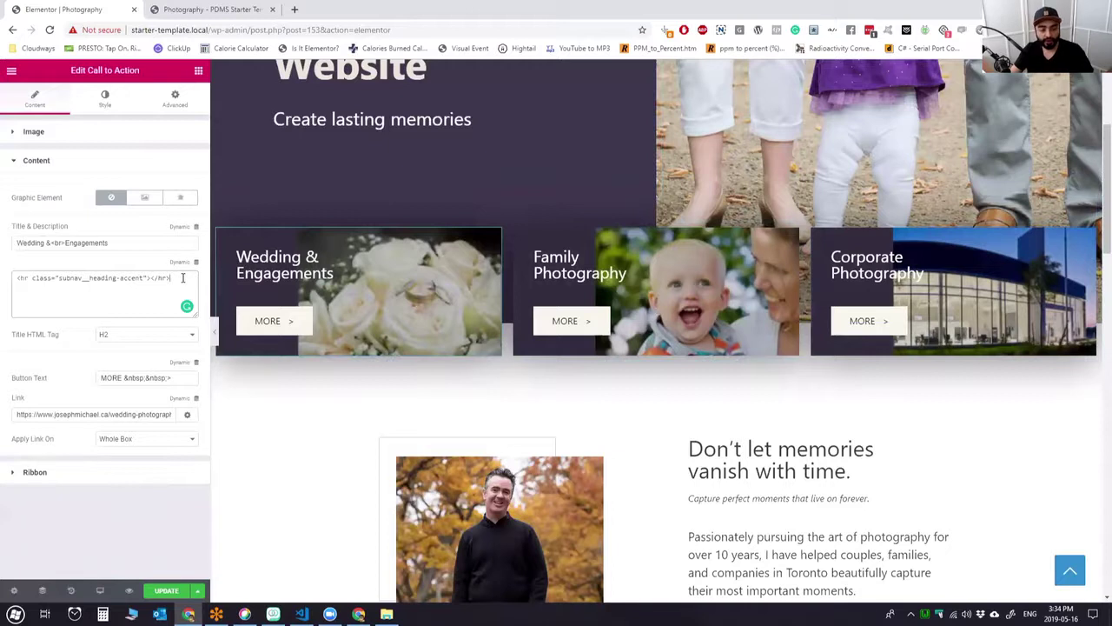
Cut the markup out of the card's description, and paste <hr class="subnav__heading-accent"></hr> back in.
{"action": "key", "text": "ctrl+a"}
{"action": "key", "text": "ctrl+c"}
{"action": "key", "text": "BackSpace"}
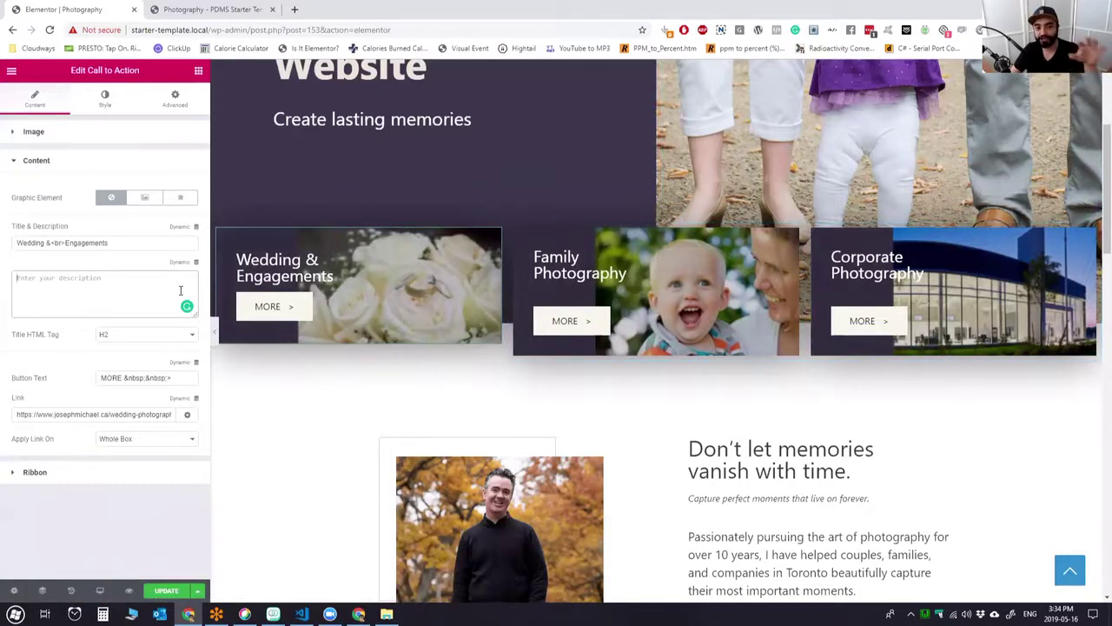
{"action": "left_click", "coordinate": [181, 290]}
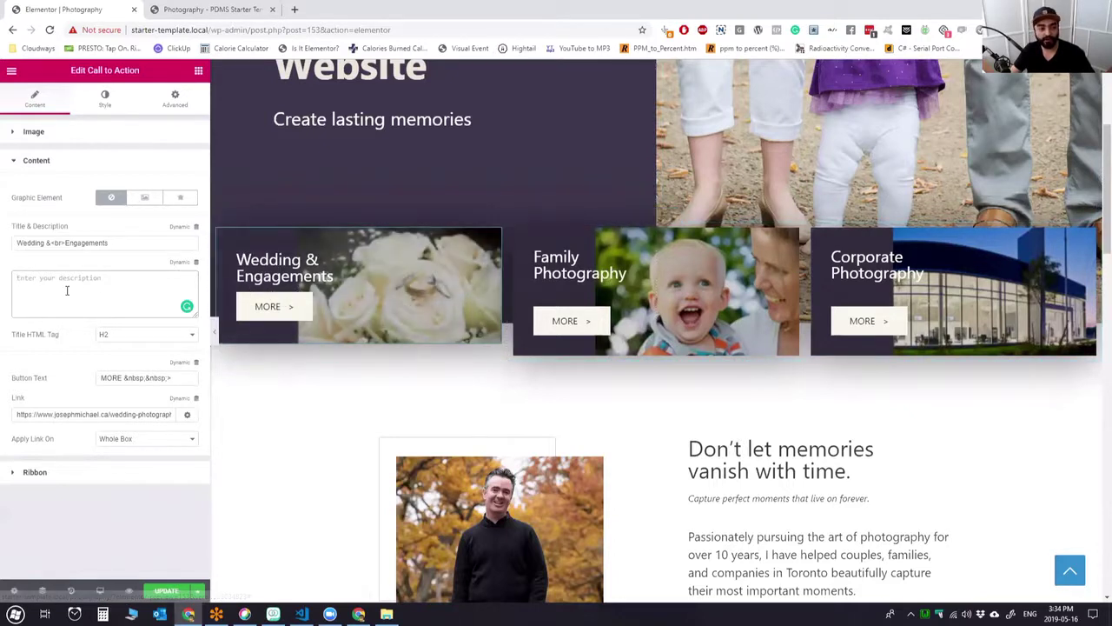
{"action": "left_click", "coordinate": [126, 283]}
{"action": "key", "text": "ctrl+v"}
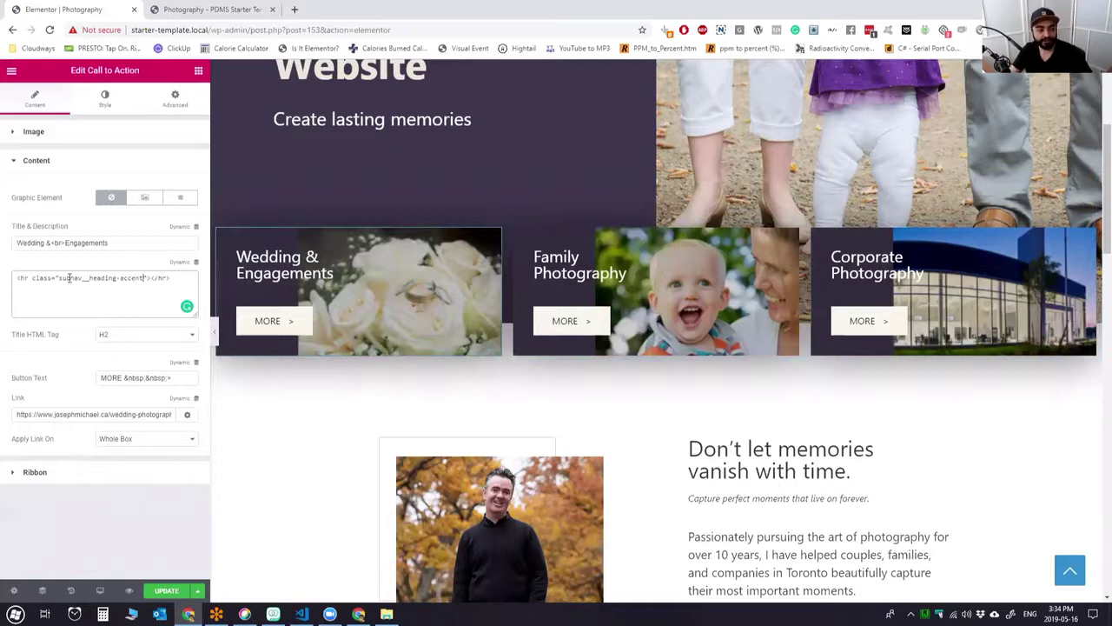
Check the subnav__heading-accent class in the description's hr tag, and update the photography page.
{"action": "left_click_drag", "start_coordinate": [60, 278], "coordinate": [144, 278]}
{"action": "left_click", "coordinate": [112, 305]}
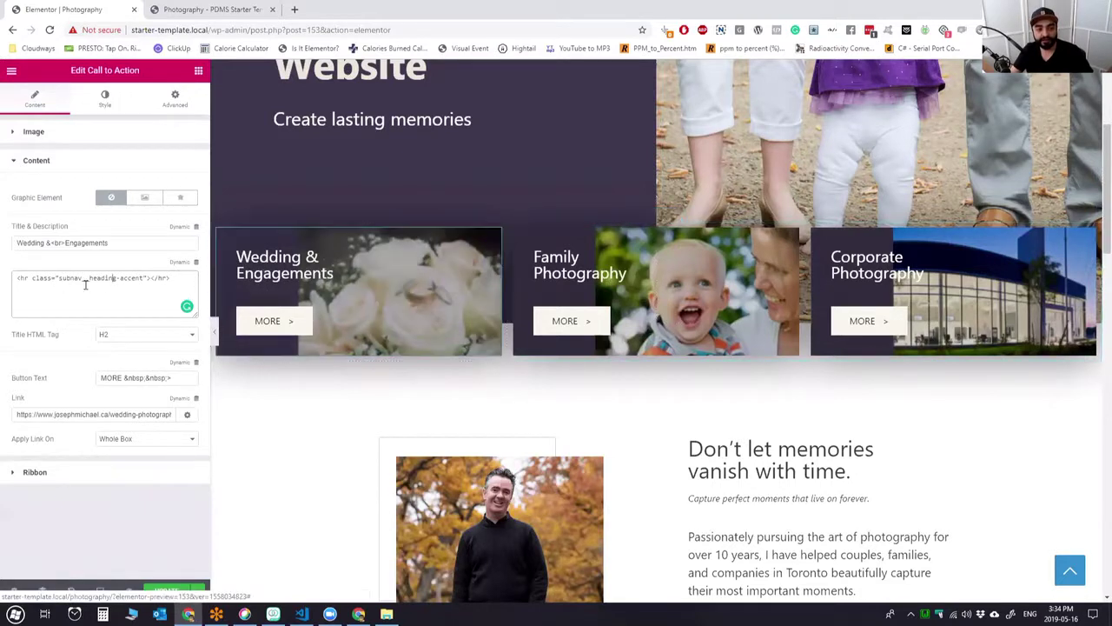
{"action": "left_click_drag", "start_coordinate": [93, 278], "coordinate": [16, 278]}
{"action": "left_click", "coordinate": [60, 278]}
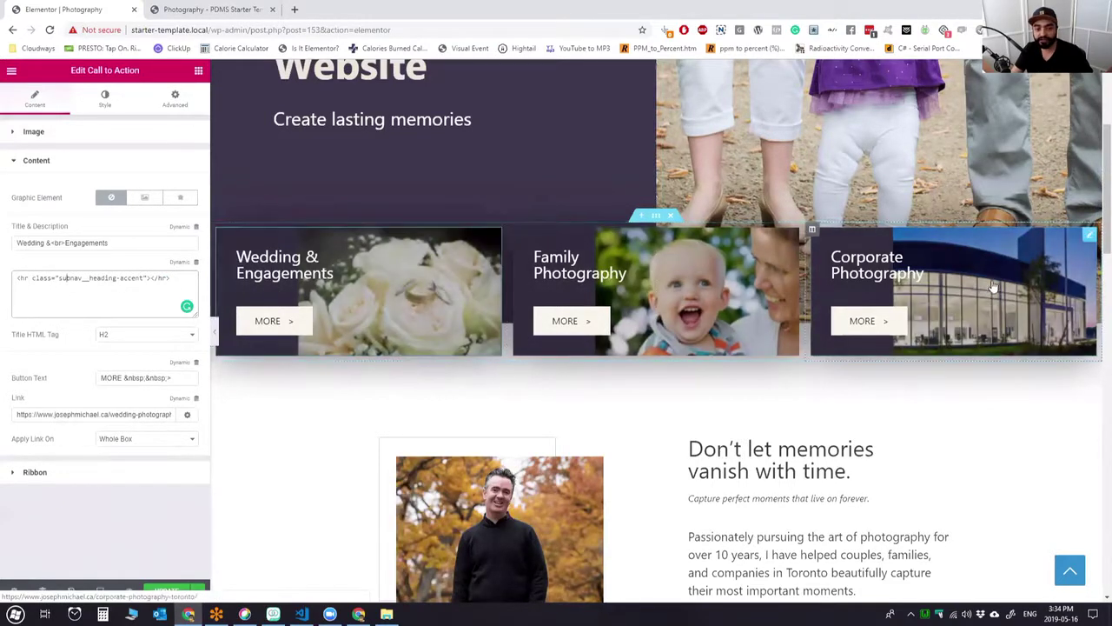
{"action": "left_click", "coordinate": [141, 277], "text": "shift"}
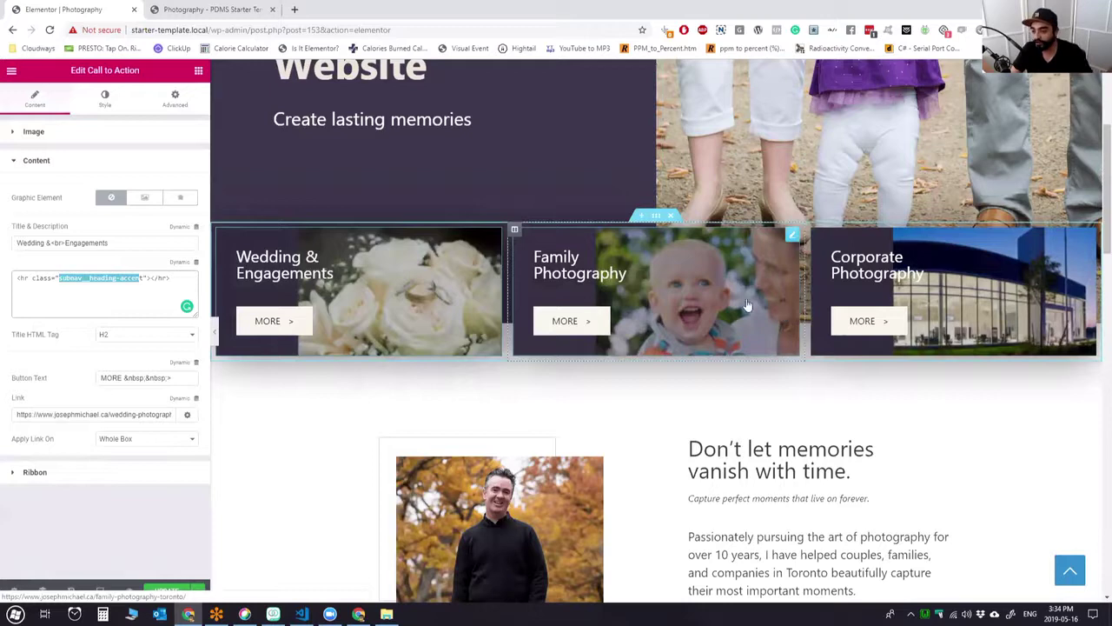
{"action": "left_click", "coordinate": [233, 300]}
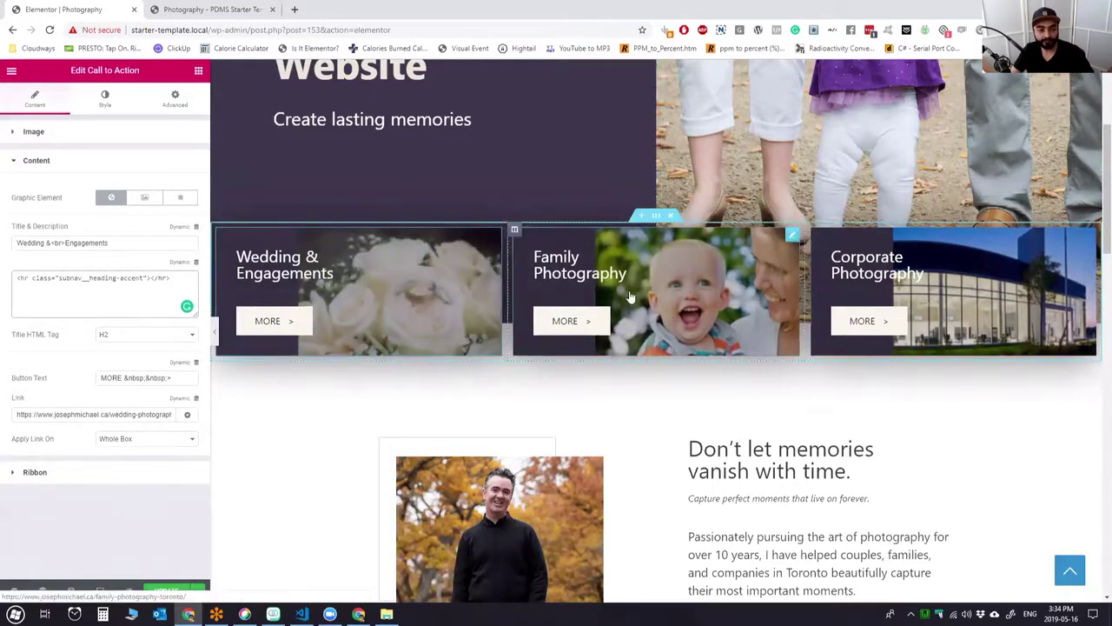
{"action": "left_click", "coordinate": [150, 587]}
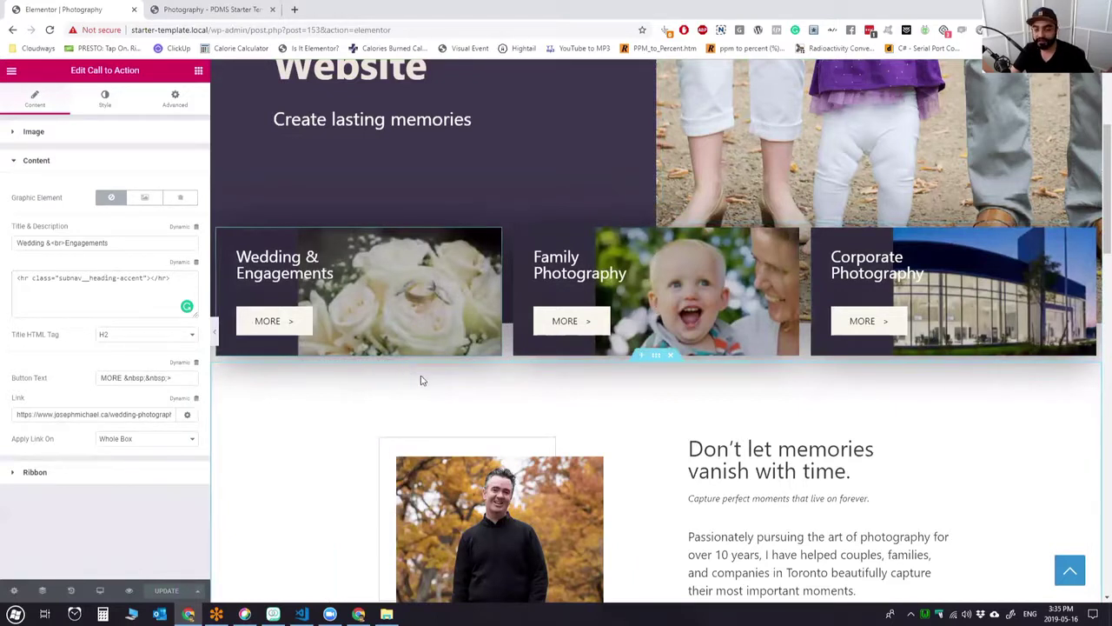
Review the call to action's Button and Box style settings, and return to its title, description and button text.
{"action": "right_click", "coordinate": [271, 322]}
{"action": "left_click", "coordinate": [317, 320]}
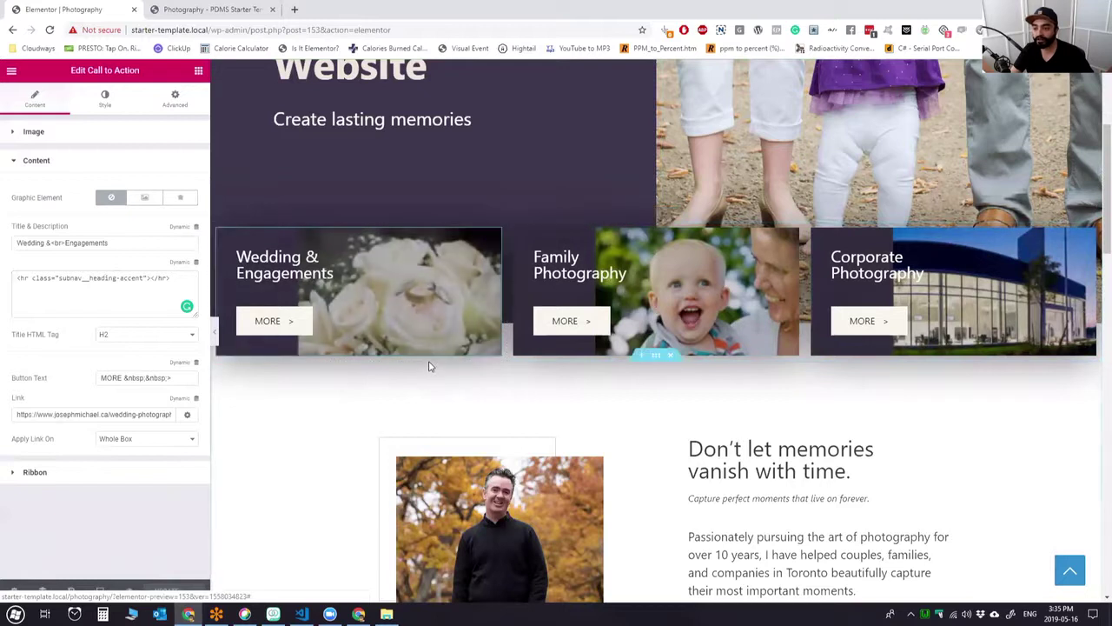
{"action": "left_click", "coordinate": [104, 102]}
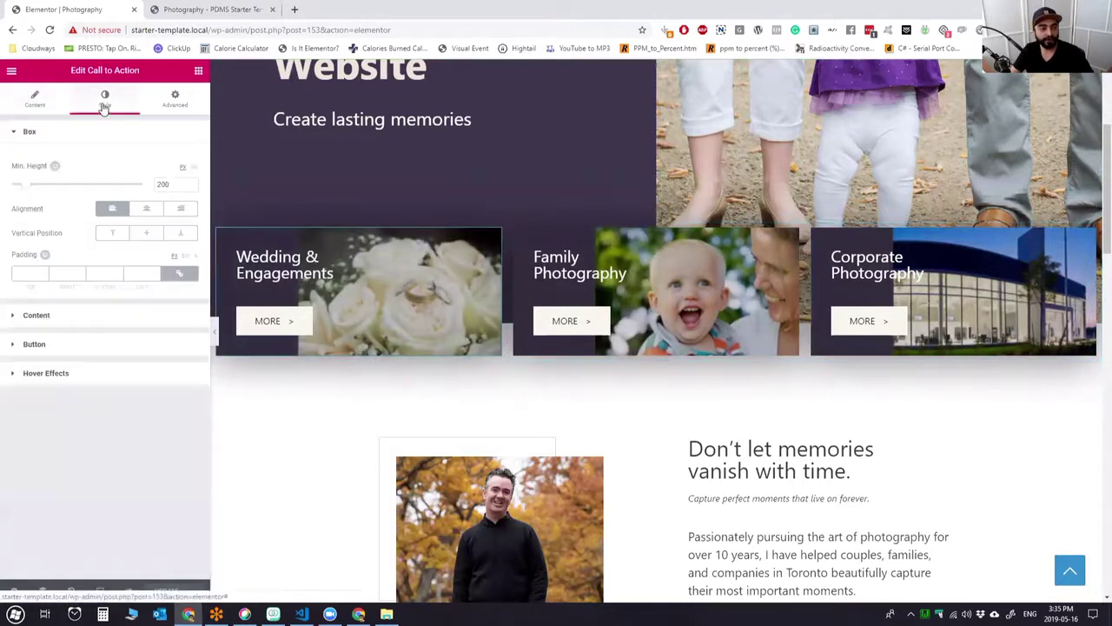
{"action": "left_click", "coordinate": [58, 344]}
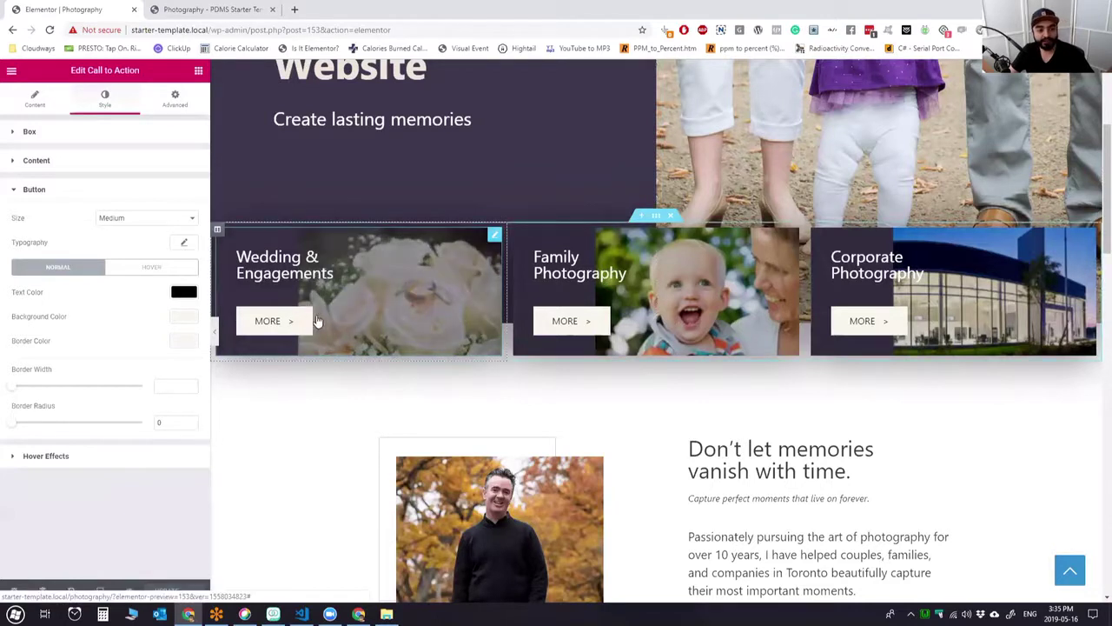
{"action": "left_click", "coordinate": [75, 187]}
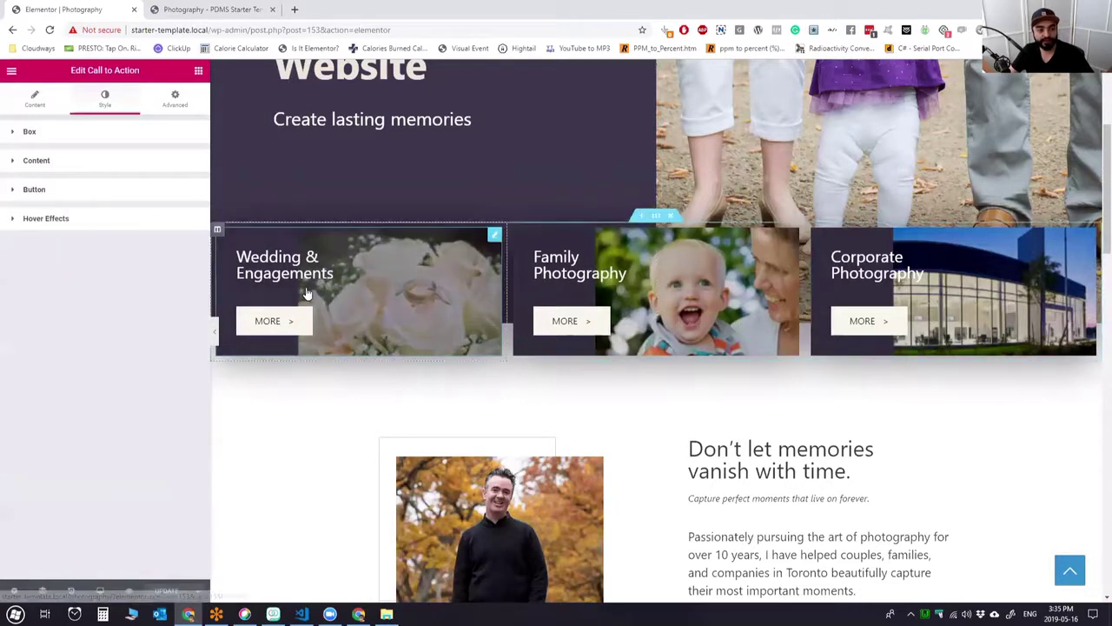
{"action": "left_click", "coordinate": [90, 139]}
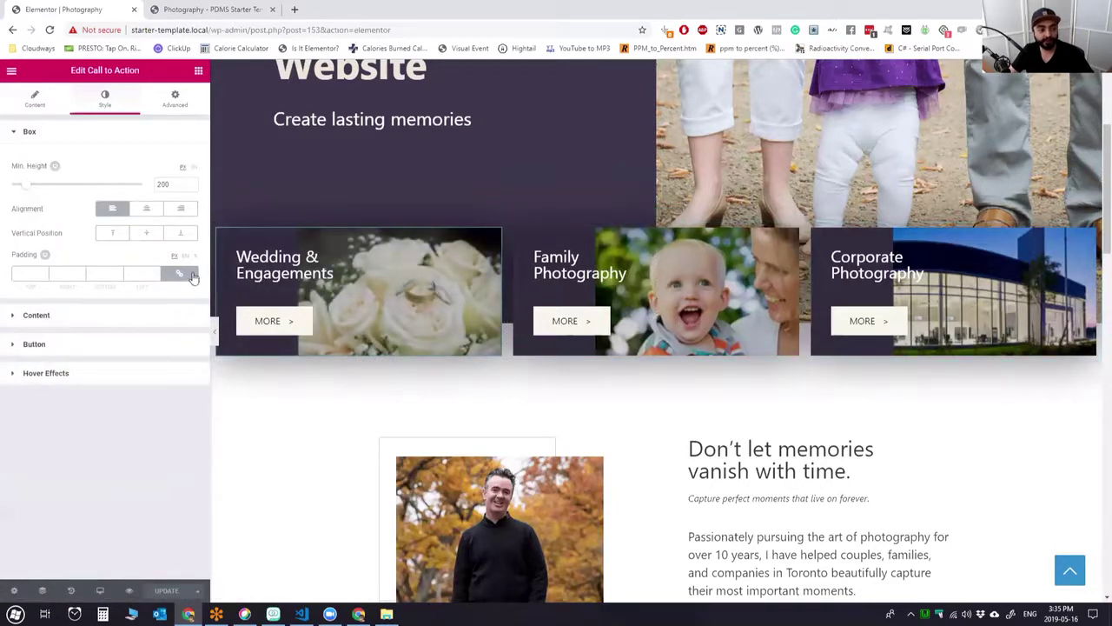
{"action": "left_click", "coordinate": [69, 314]}
{"action": "left_click", "coordinate": [36, 103]}
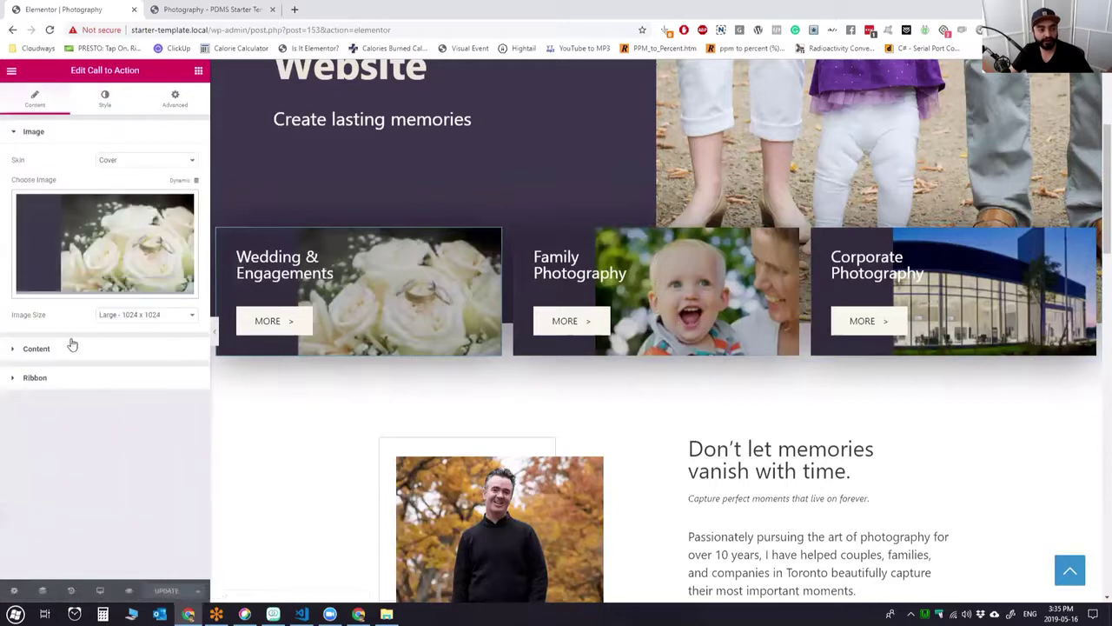
{"action": "left_click", "coordinate": [70, 341]}
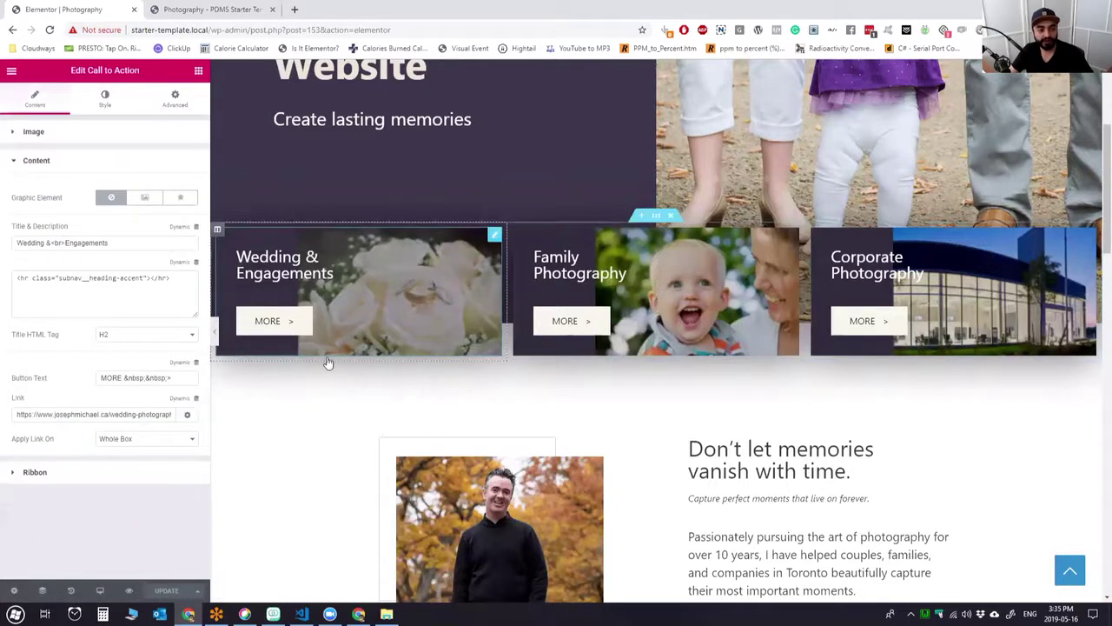
Preview the photography page and examine how the three call-to-action cards overlap the hero section.
{"action": "left_click", "coordinate": [129, 590]}
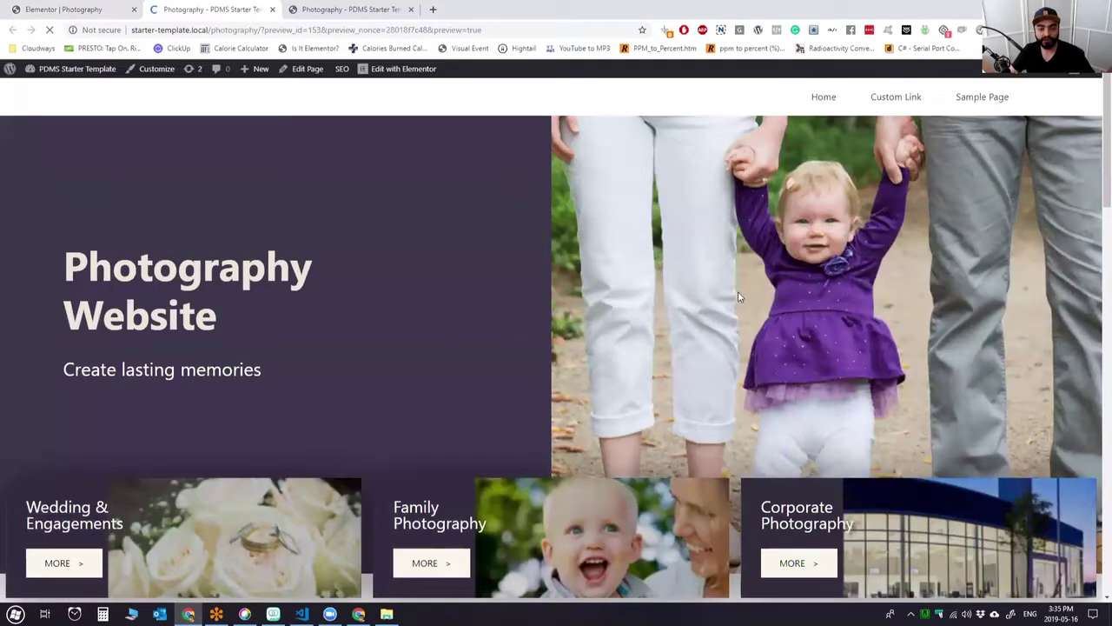
{"action": "scroll", "coordinate": [738, 297], "scroll_direction": "down", "scroll_amount": 3}
{"action": "scroll", "coordinate": [747, 322], "scroll_direction": "up", "scroll_amount": 1}
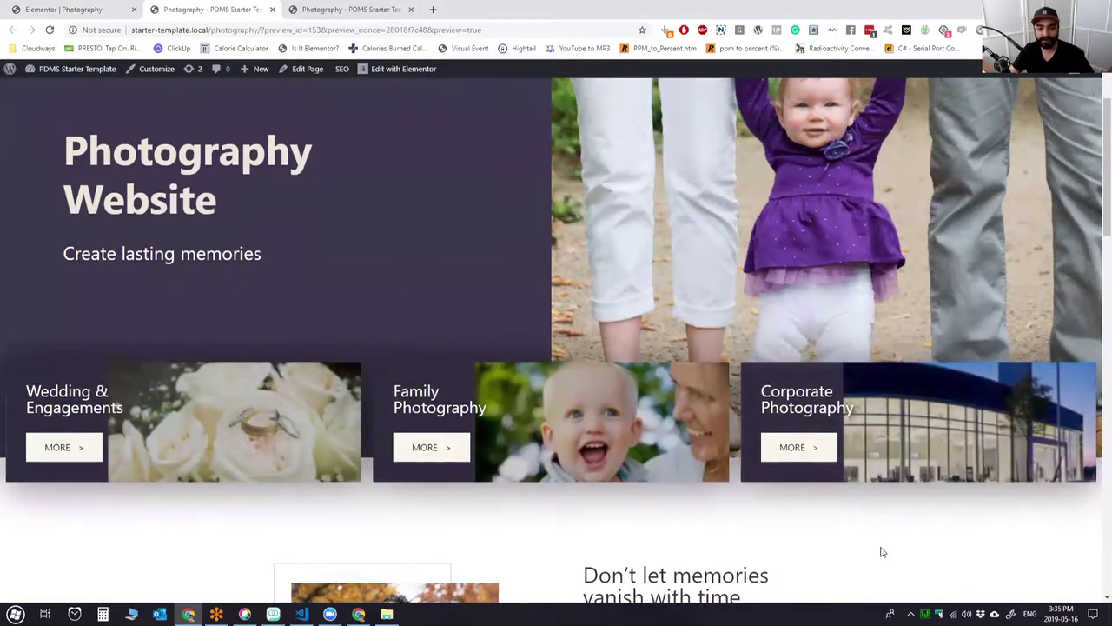
{"action": "scroll", "coordinate": [881, 552], "scroll_direction": "up", "scroll_amount": 2}
{"action": "scroll", "coordinate": [881, 551], "scroll_direction": "down", "scroll_amount": 3}
{"action": "scroll", "coordinate": [881, 552], "scroll_direction": "up", "scroll_amount": 2}
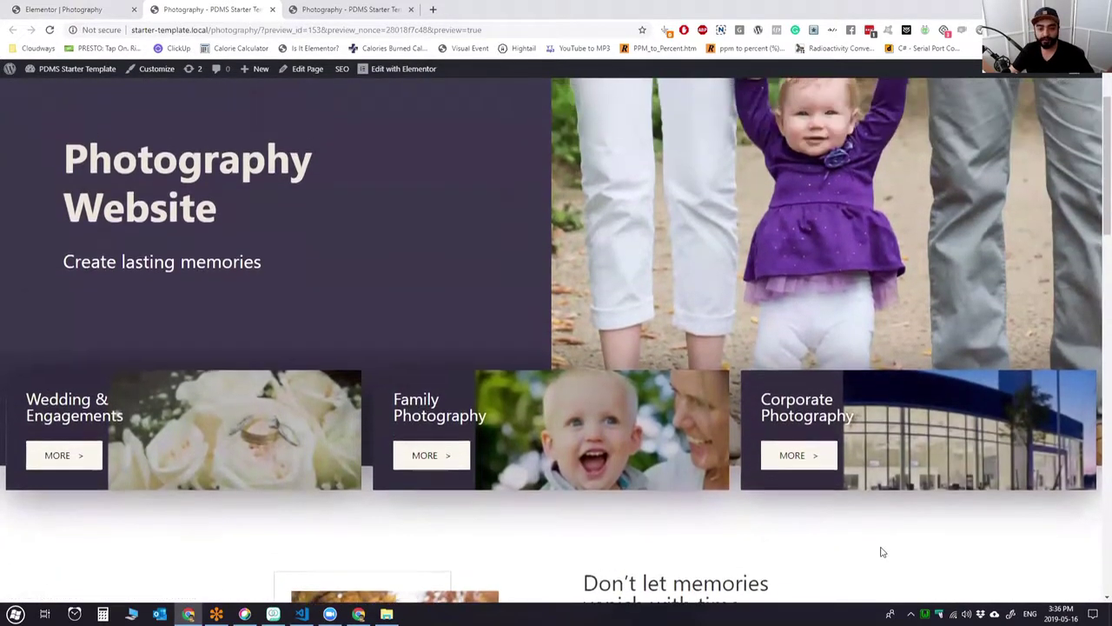
{"action": "scroll", "coordinate": [881, 552], "scroll_direction": "up", "scroll_amount": 1}
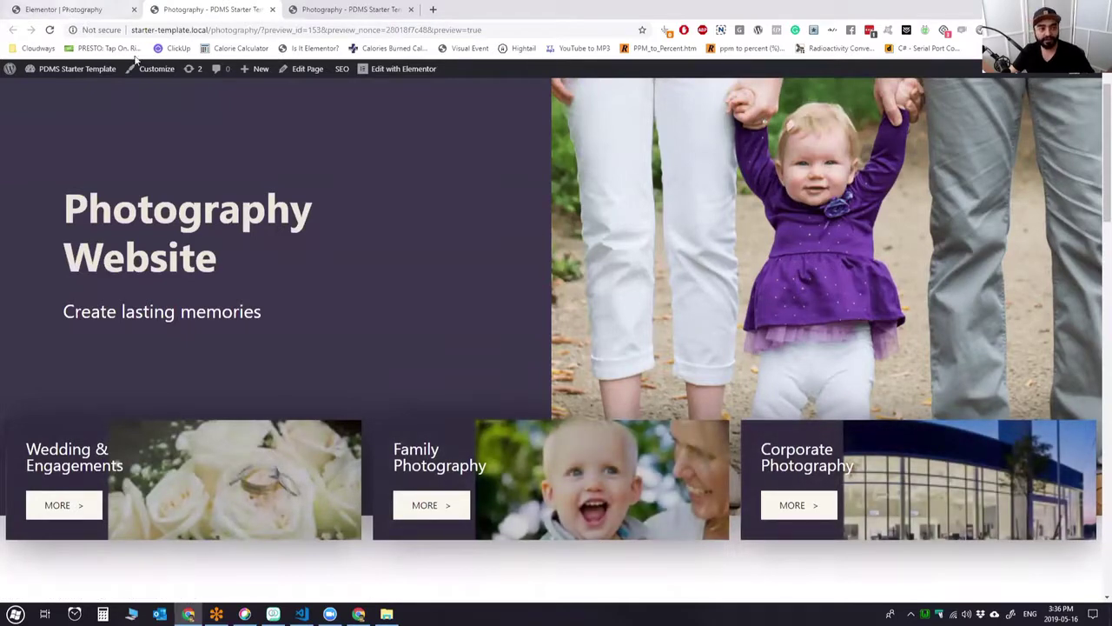
Back in the Elementor editor, give the Wedding & Engagements call to action a custom width of 480.
{"action": "left_click", "coordinate": [70, 10]}
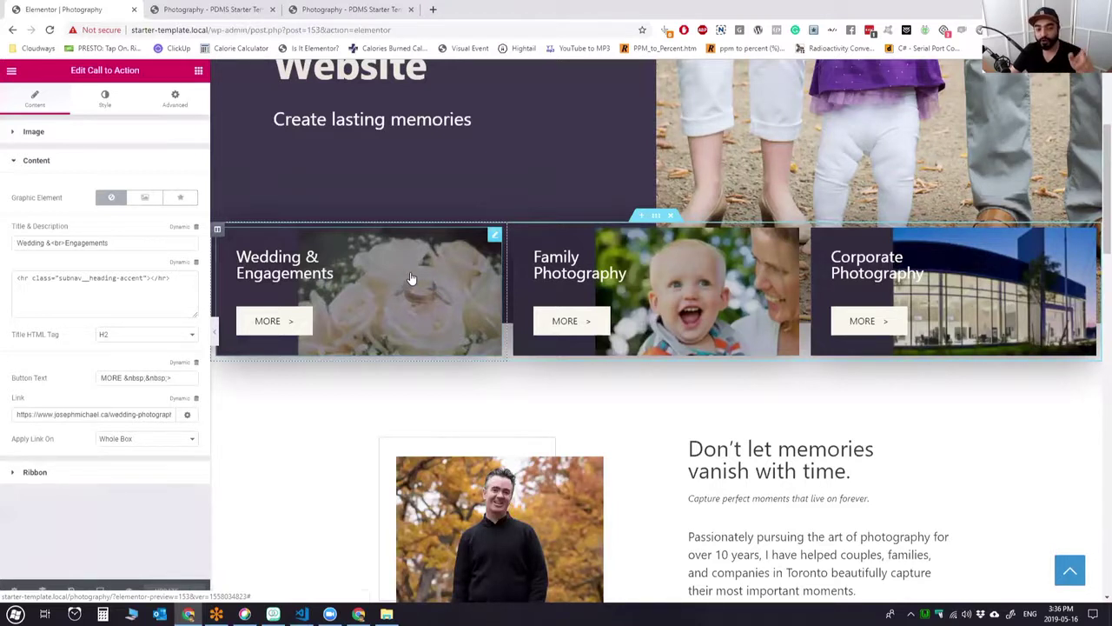
{"action": "right_click", "coordinate": [412, 276]}
{"action": "left_click", "coordinate": [450, 288]}
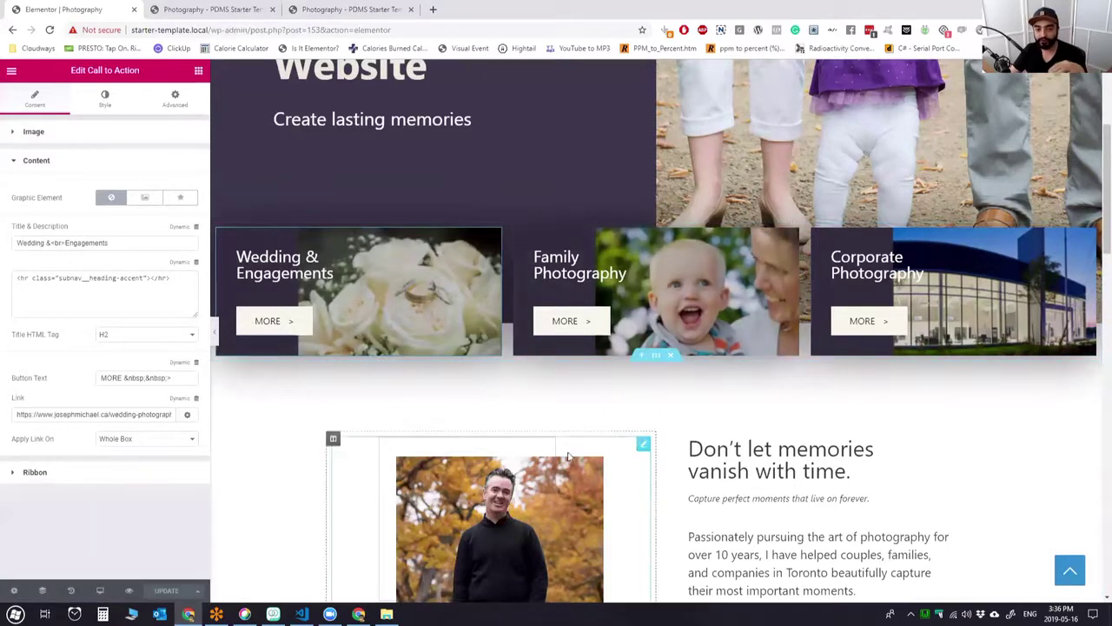
{"action": "left_click", "coordinate": [176, 100]}
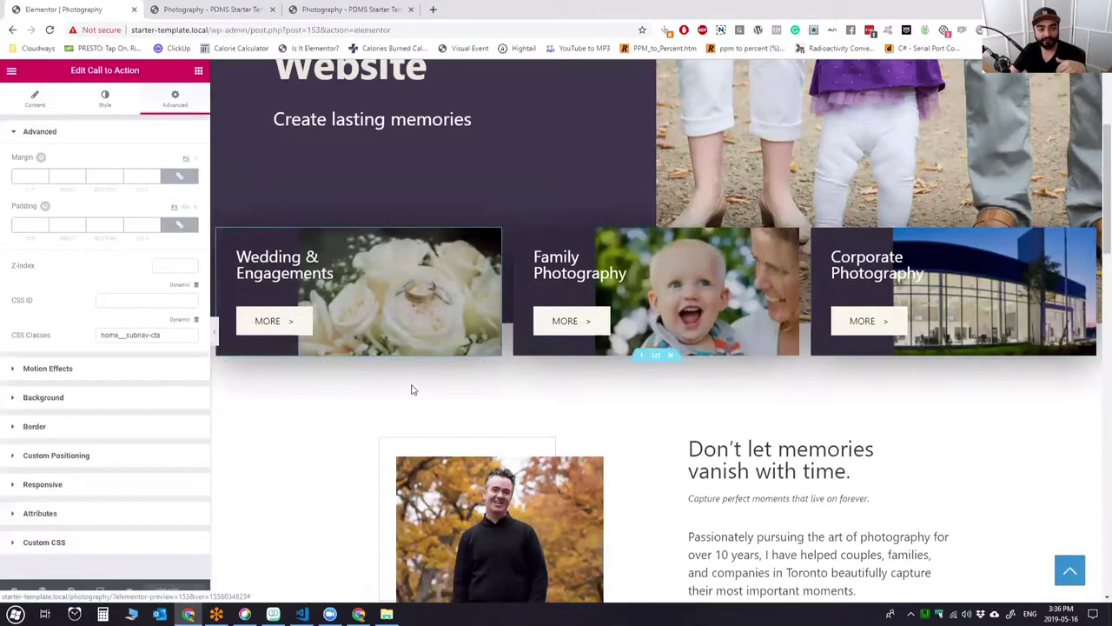
{"action": "left_click", "coordinate": [78, 457]}
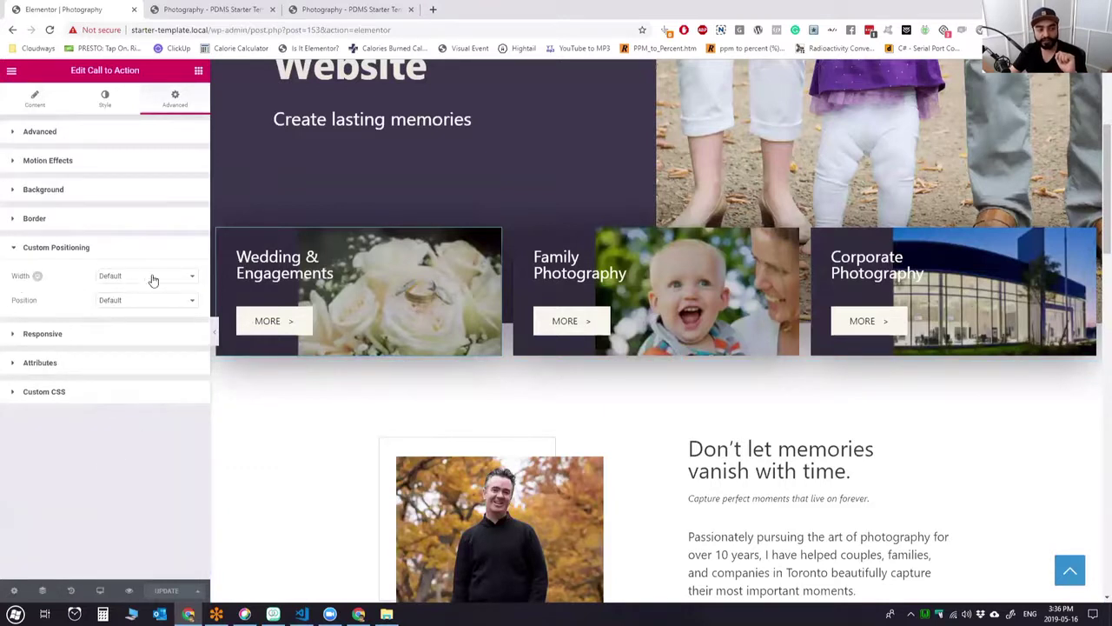
{"action": "left_click", "coordinate": [153, 278]}
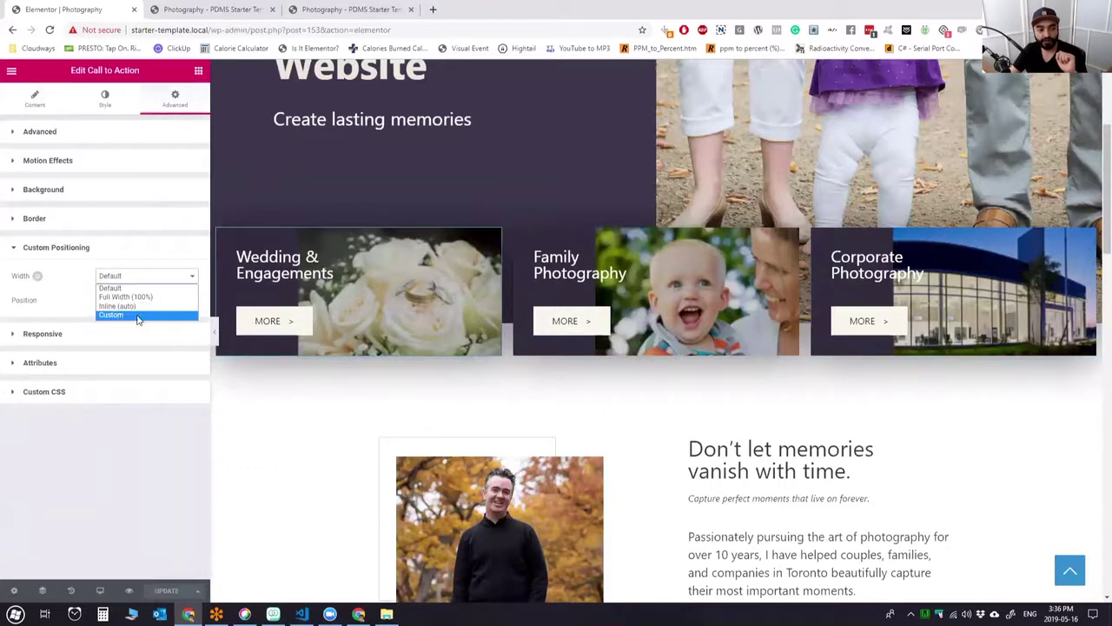
{"action": "left_click", "coordinate": [137, 316]}
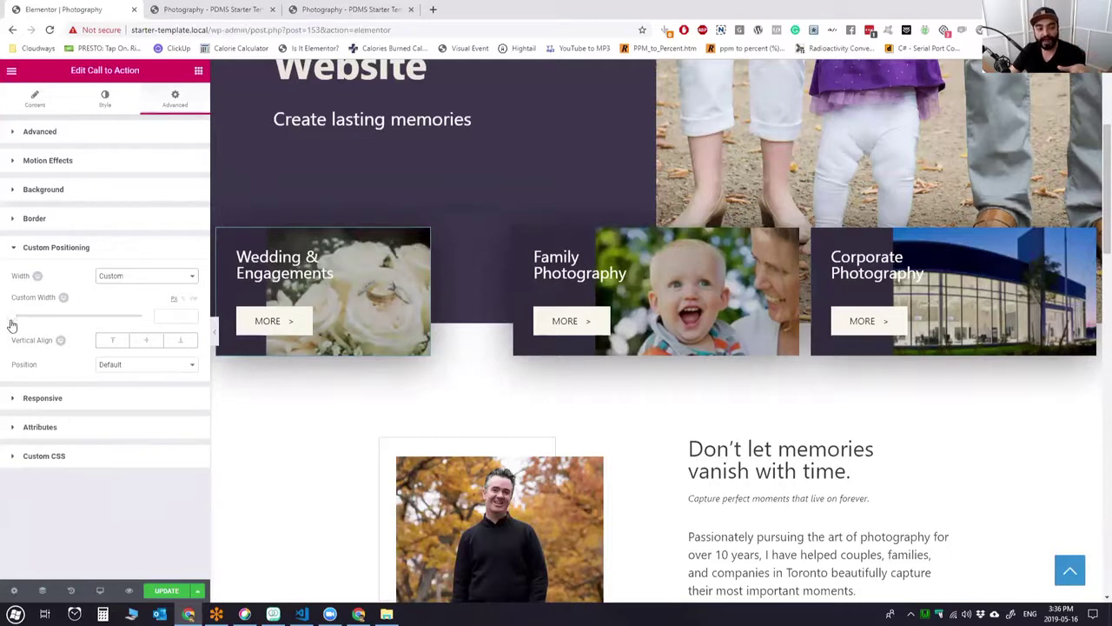
{"action": "left_click_drag", "start_coordinate": [12, 318], "coordinate": [73, 316]}
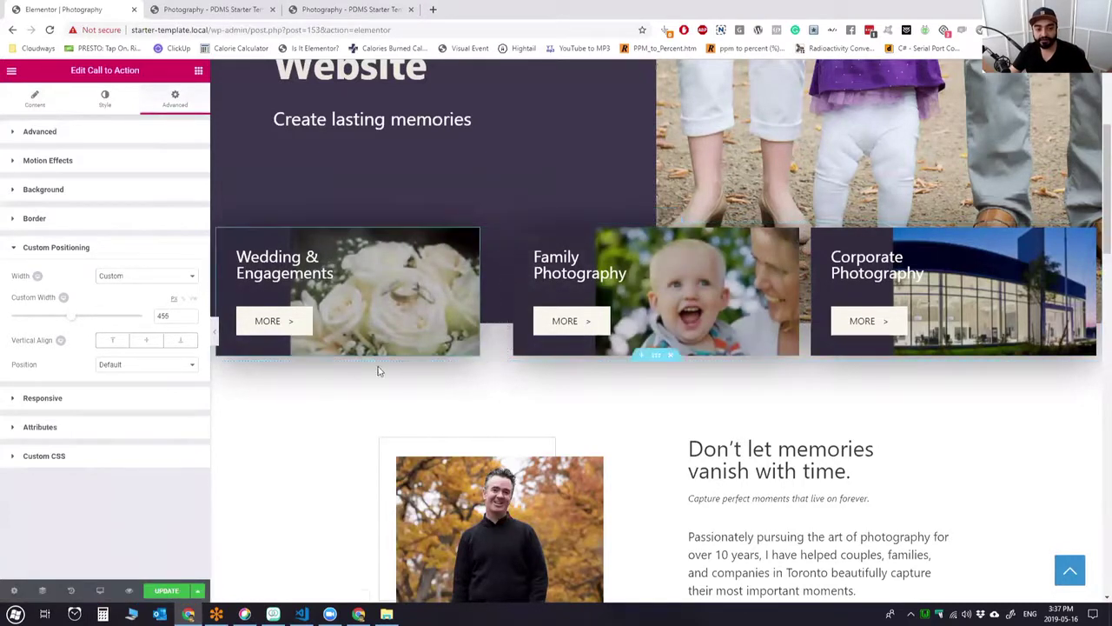
{"action": "left_click", "coordinate": [163, 313]}
{"action": "type", "text": "480"}
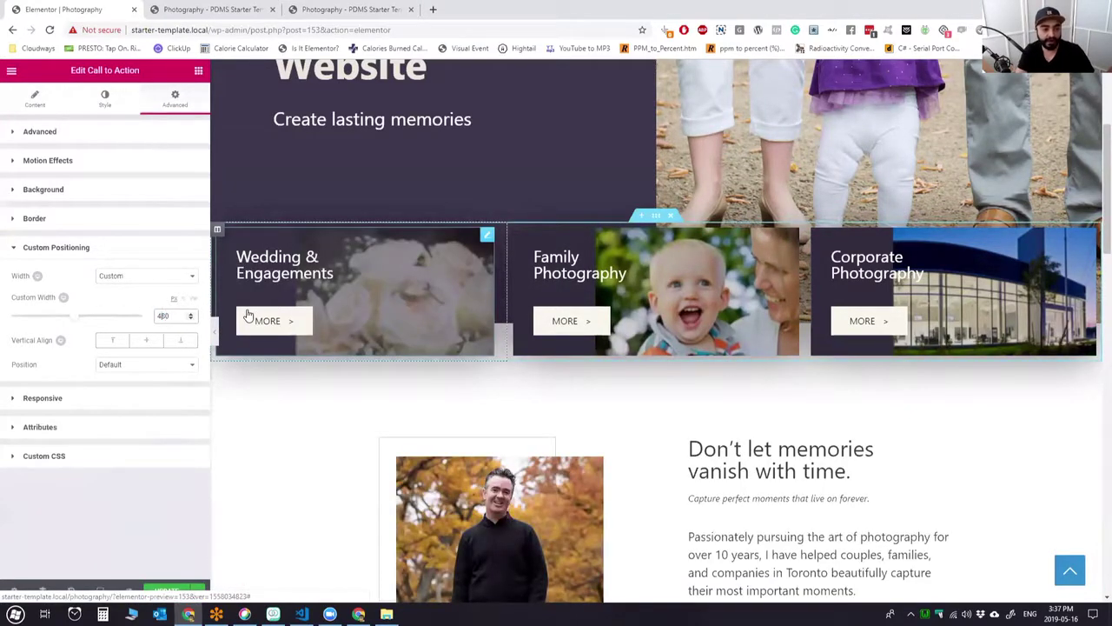
Set the Wedding & Engagements call to action's custom width to 450.
{"action": "key", "text": "BackSpace"}
{"action": "key", "text": "BackSpace"}
{"action": "type", "text": "50"}
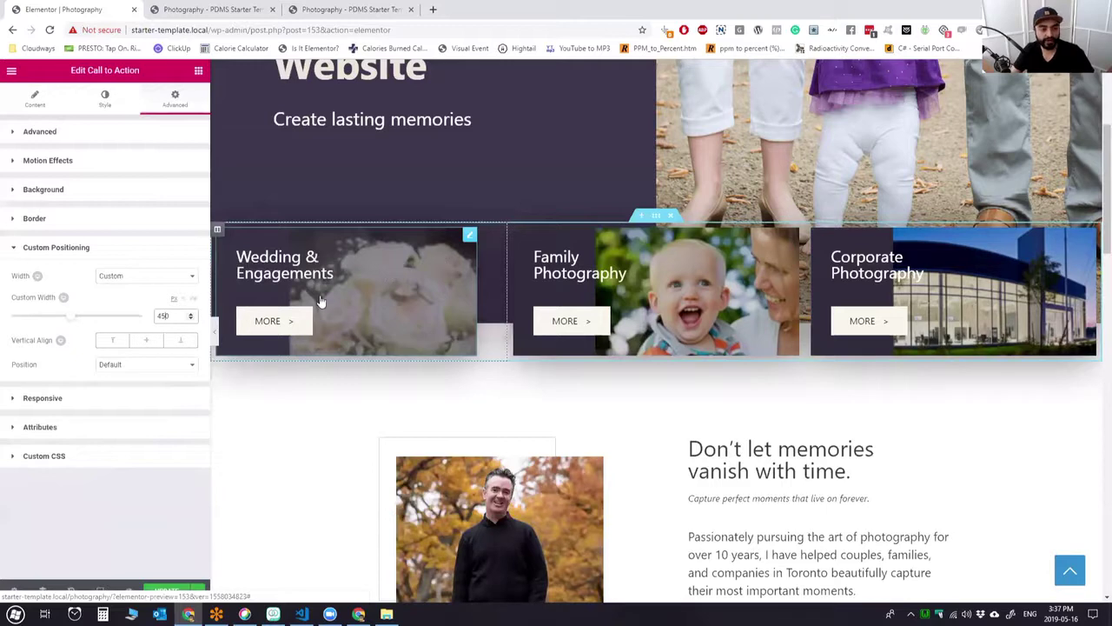
Give the Family Photography call to action a custom width of 450 in its custom positioning settings.
{"action": "right_click", "coordinate": [627, 283]}
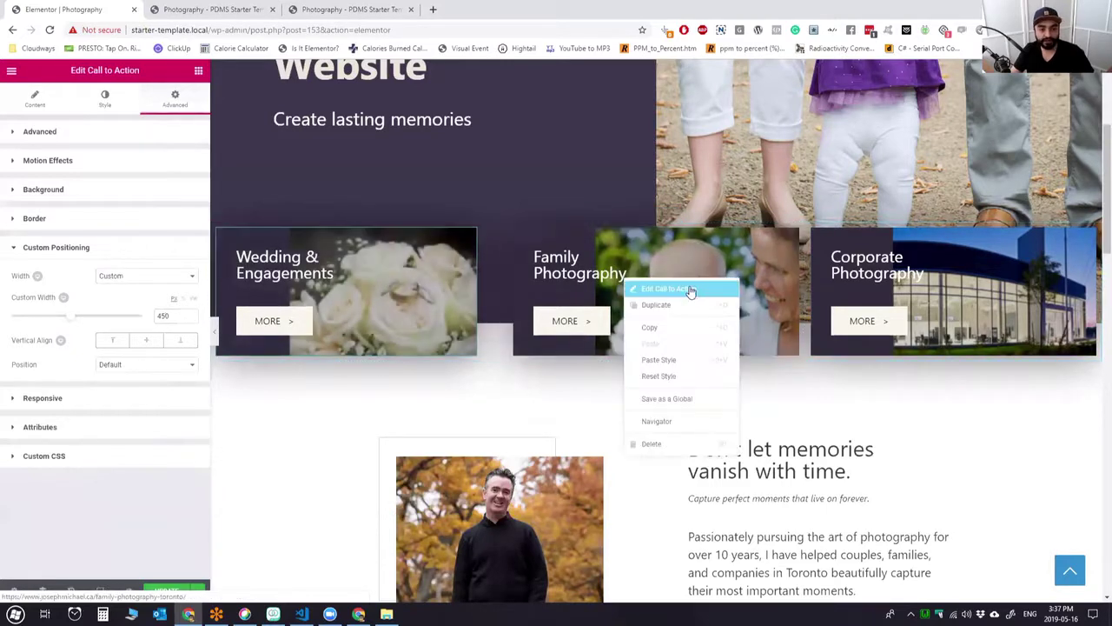
{"action": "left_click", "coordinate": [669, 289]}
{"action": "left_click", "coordinate": [173, 97]}
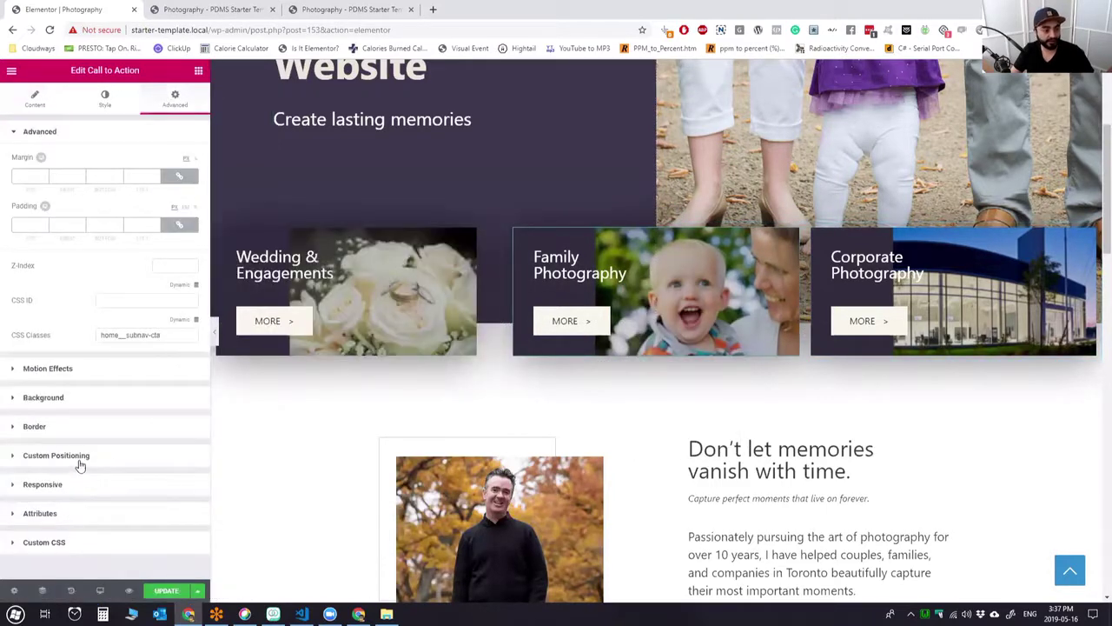
{"action": "left_click", "coordinate": [79, 457]}
{"action": "left_click", "coordinate": [109, 276]}
{"action": "left_click", "coordinate": [139, 315]}
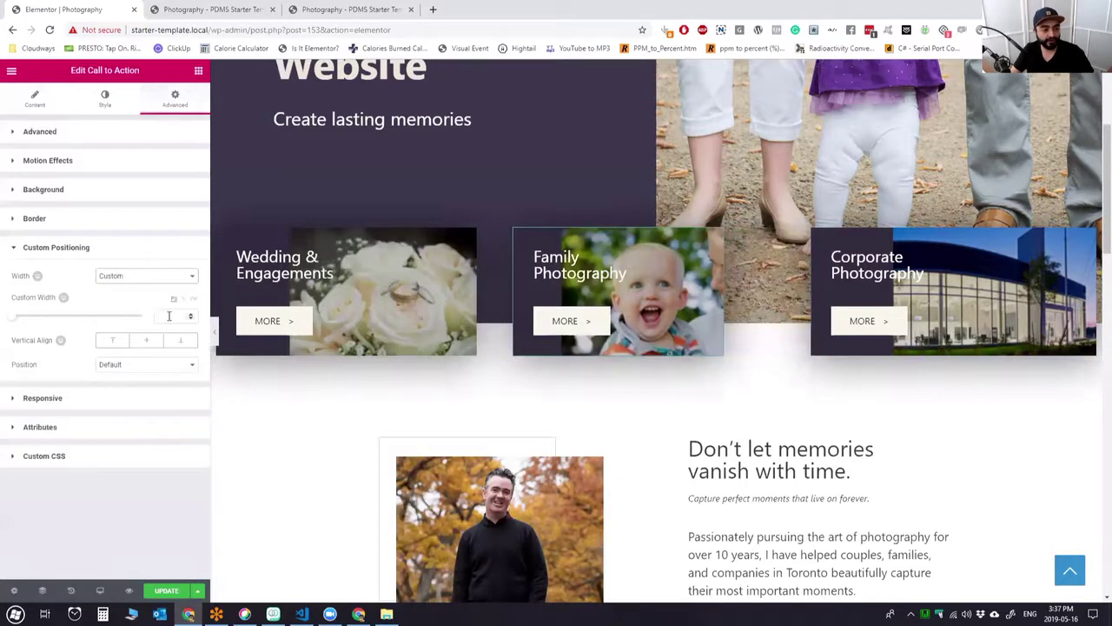
{"action": "type", "text": "300"}
Give the Corporate Photography call to action a custom width of 450, and update the page.
{"action": "right_click", "coordinate": [908, 270]}
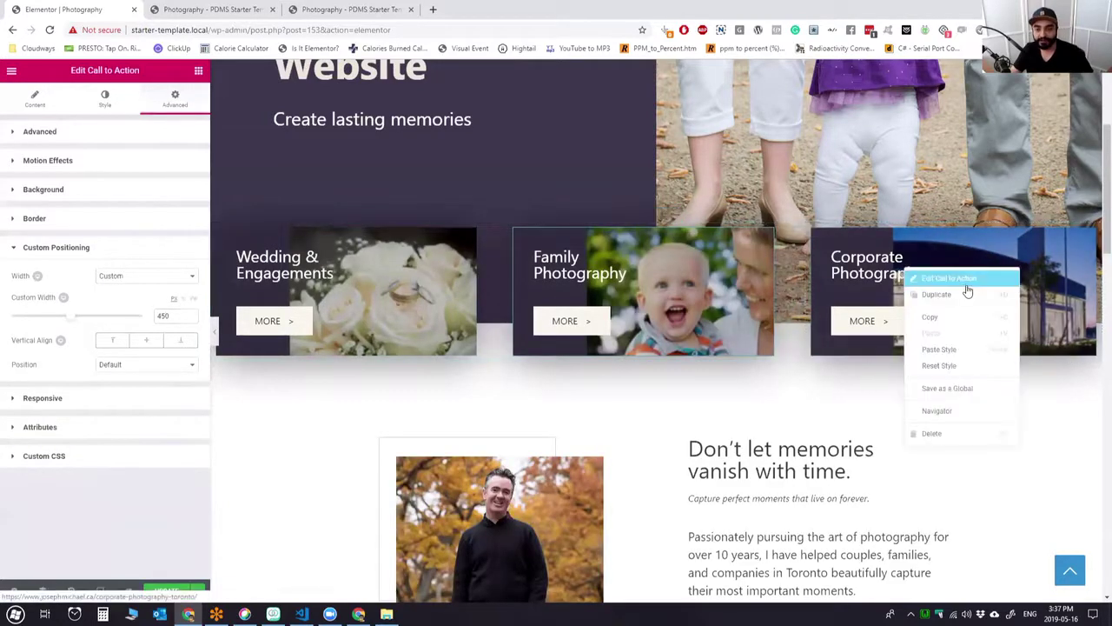
{"action": "left_click", "coordinate": [969, 284]}
{"action": "left_click", "coordinate": [175, 98]}
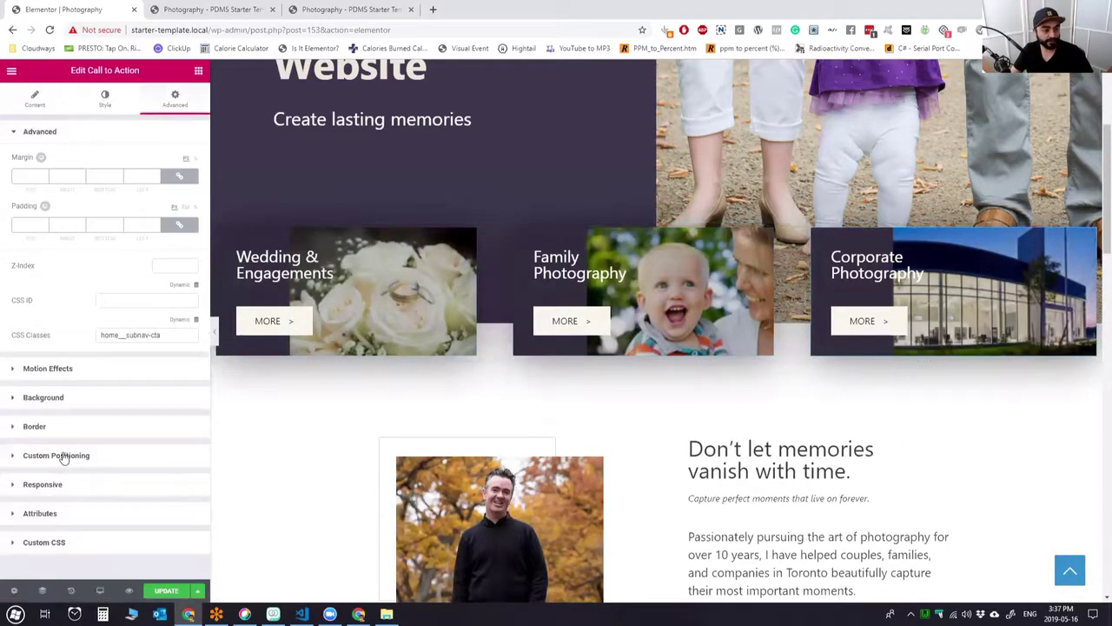
{"action": "left_click", "coordinate": [56, 454]}
{"action": "left_click", "coordinate": [130, 276]}
{"action": "left_click", "coordinate": [126, 316]}
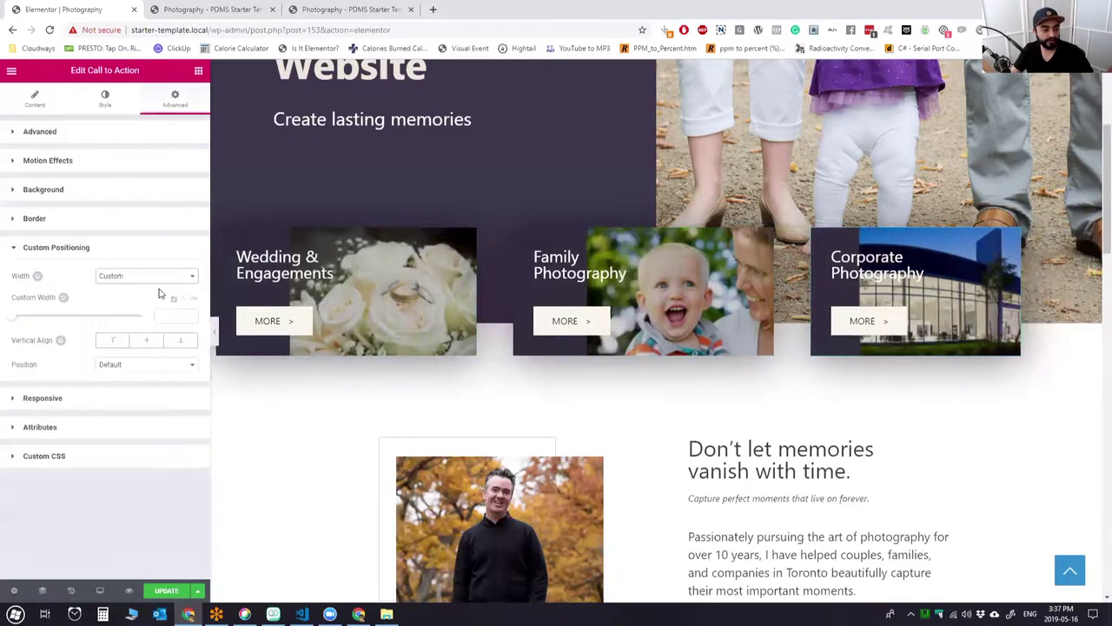
{"action": "type", "text": "450"}
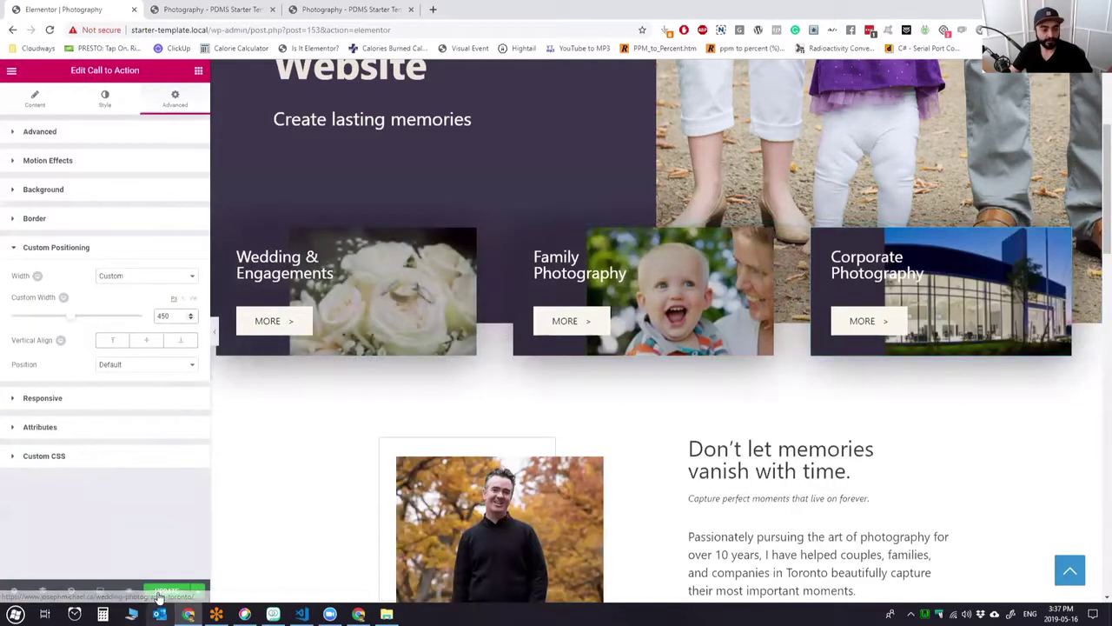
Compare the call-to-action cards in the page preview with the localhost:3000 version, and return to the Elementor editor.
{"action": "left_click", "coordinate": [217, 10]}
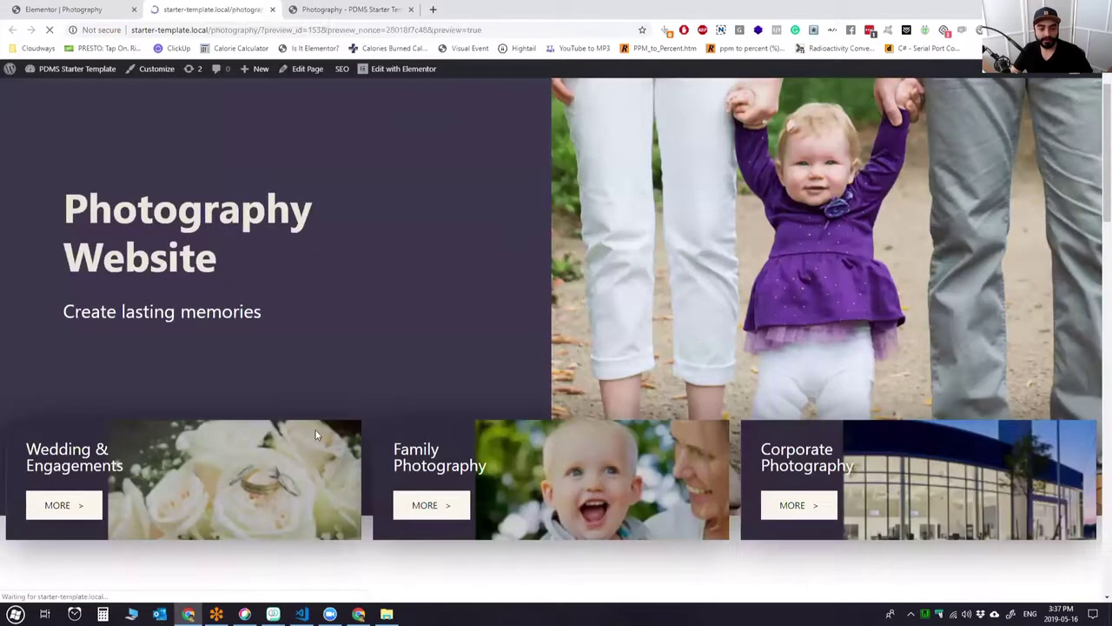
{"action": "scroll", "coordinate": [214, 397], "scroll_direction": "down", "scroll_amount": 1}
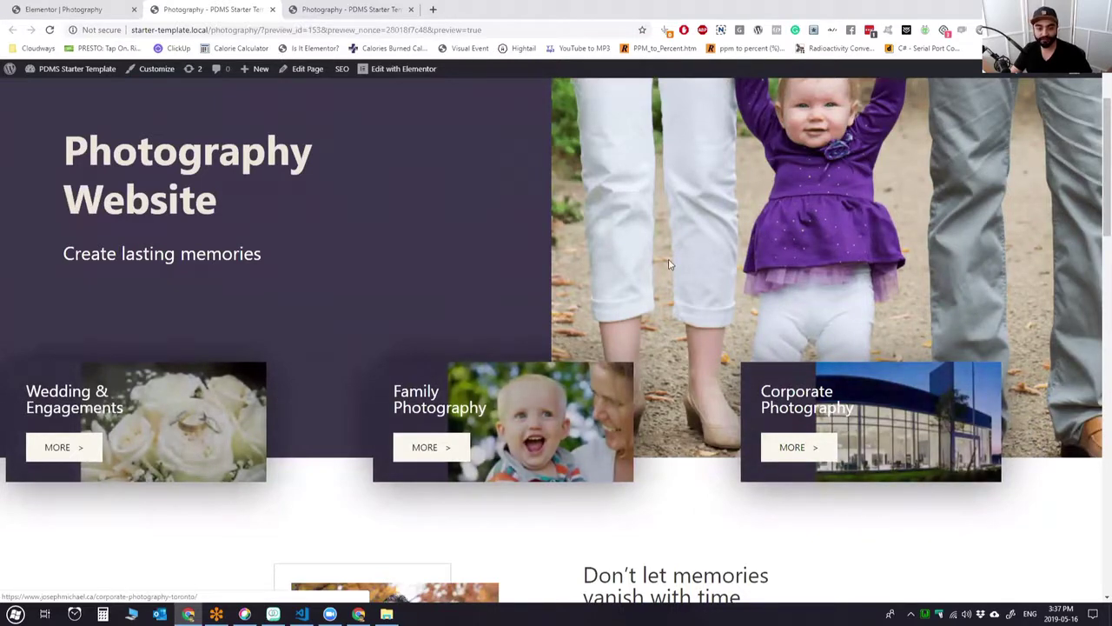
{"action": "left_click", "coordinate": [328, 9]}
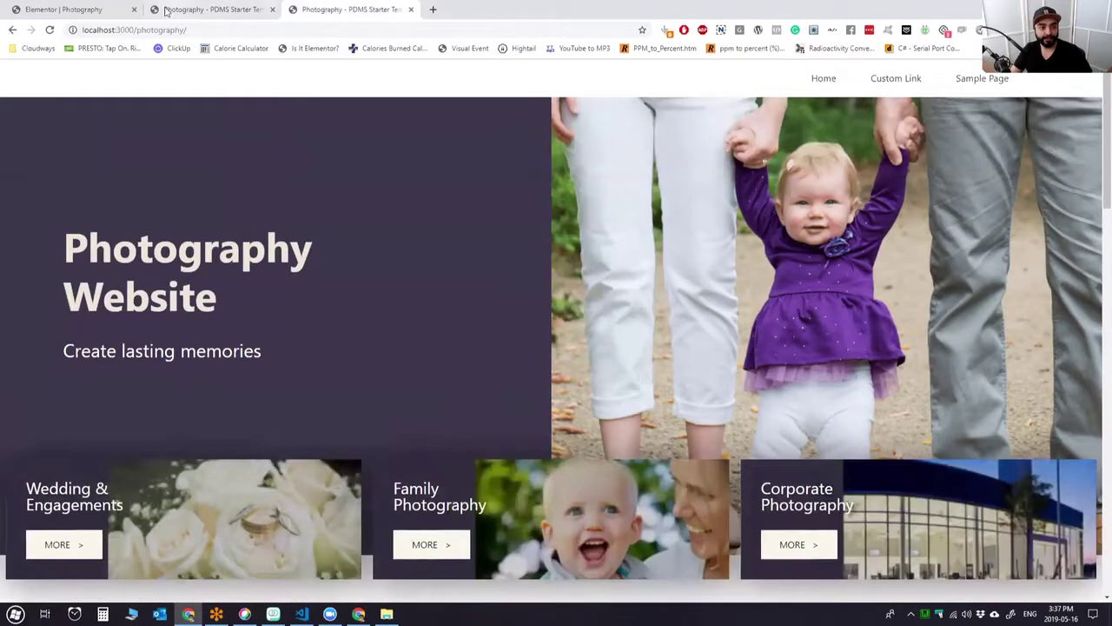
{"action": "left_click", "coordinate": [165, 11]}
{"action": "left_click", "coordinate": [86, 10]}
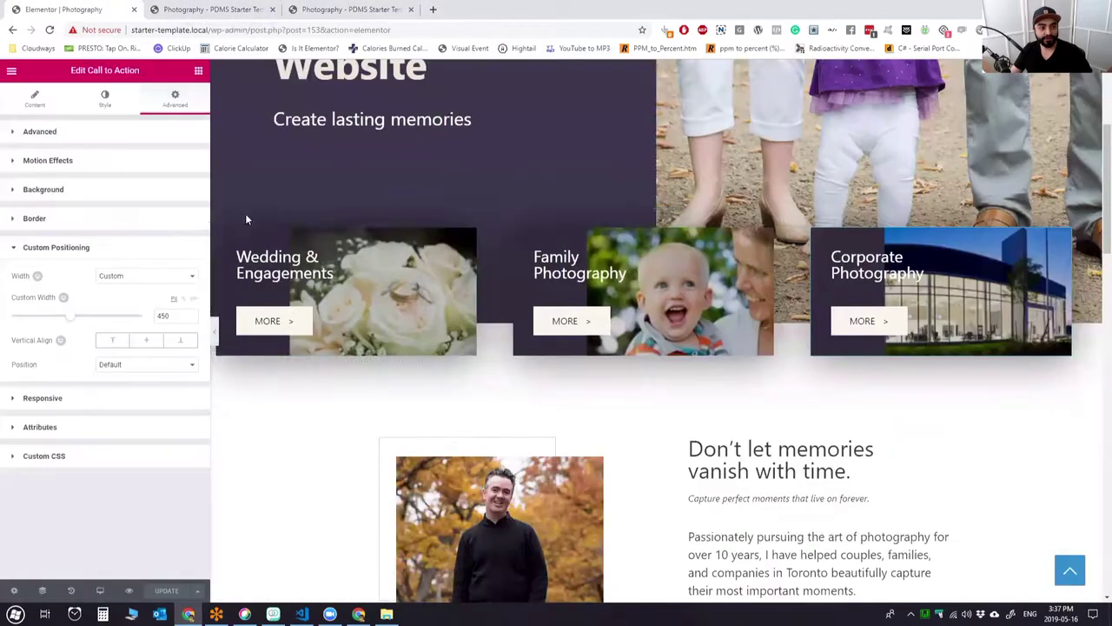
Set the horizontal alignment of the column holding the Wedding & Engagements card to Center.
{"action": "left_click", "coordinate": [155, 365]}
{"action": "left_click", "coordinate": [155, 365]}
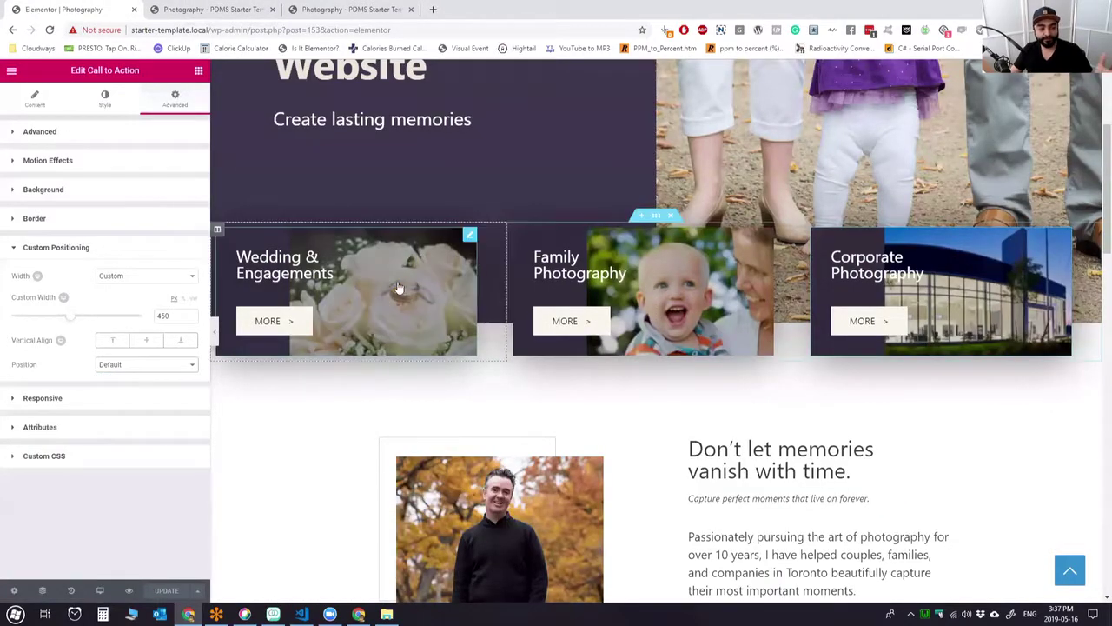
{"action": "right_click", "coordinate": [218, 230]}
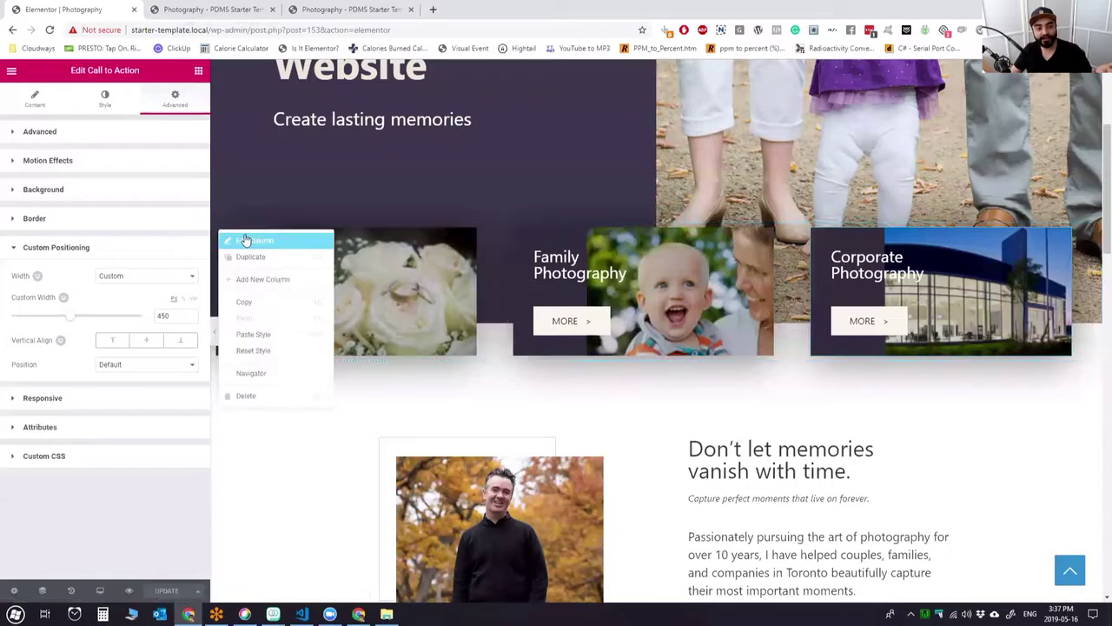
{"action": "left_click", "coordinate": [218, 230]}
{"action": "left_click", "coordinate": [125, 205]}
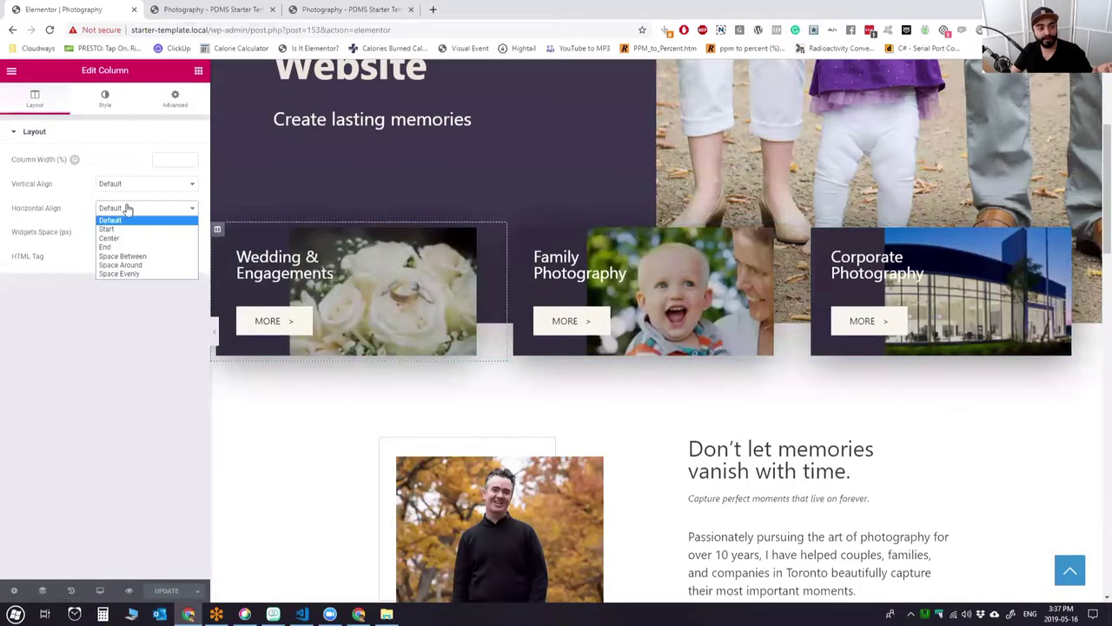
{"action": "left_click", "coordinate": [126, 236]}
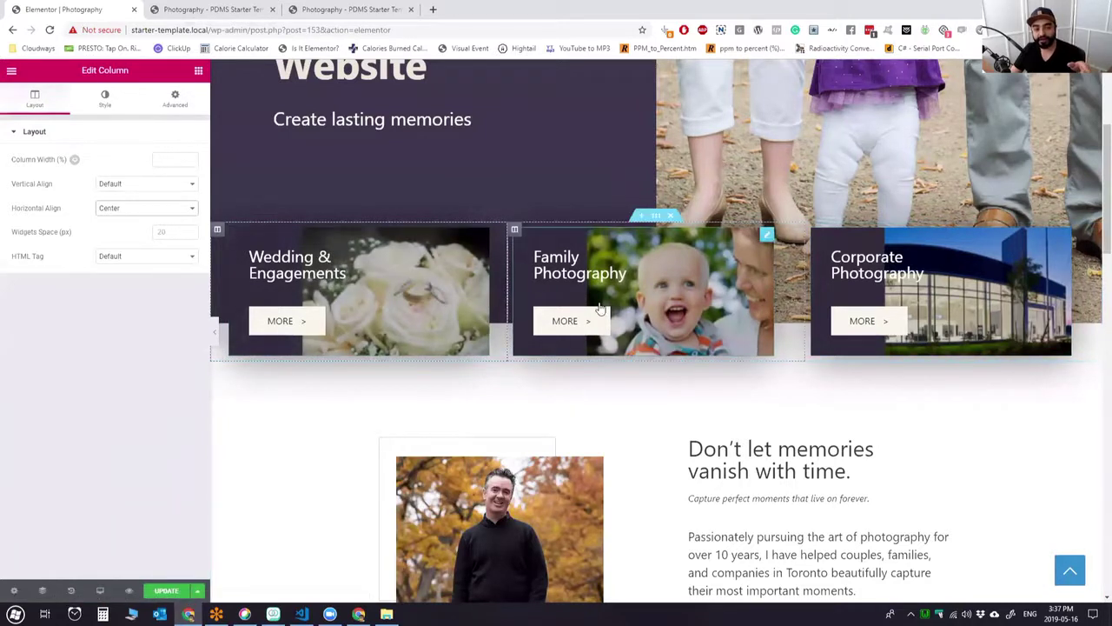
Set the horizontal alignment of the column holding the Family Photography card to Center.
{"action": "right_click", "coordinate": [516, 233]}
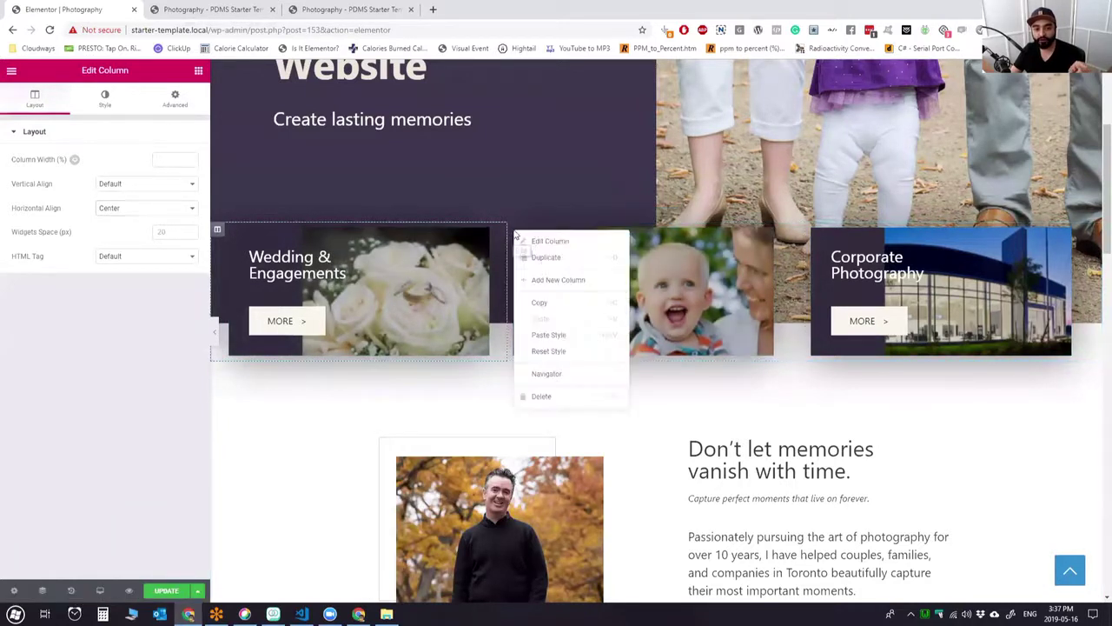
{"action": "left_click", "coordinate": [569, 241]}
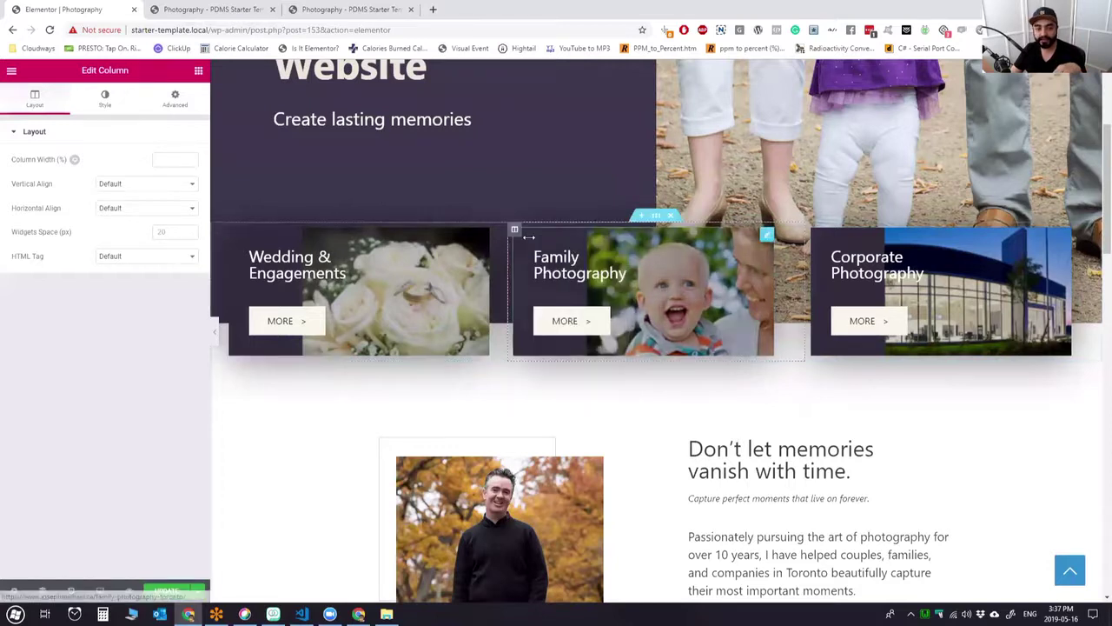
{"action": "left_click", "coordinate": [121, 209]}
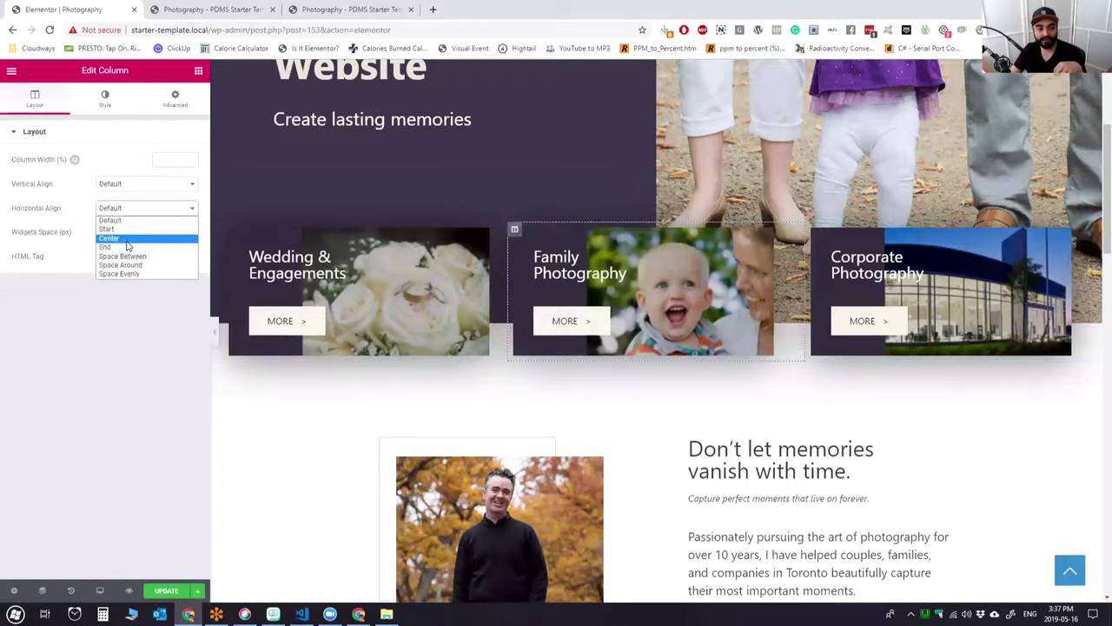
{"action": "left_click", "coordinate": [109, 238]}
Set the horizontal alignment of the Corporate Photography card's column to Center, and update the page.
{"action": "right_click", "coordinate": [817, 233]}
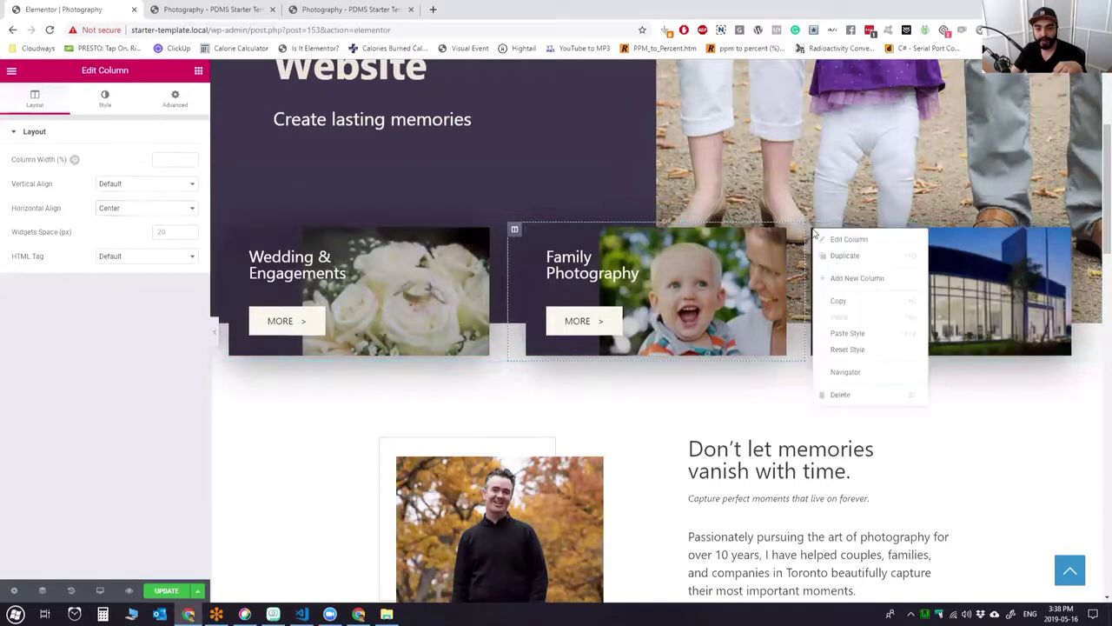
{"action": "left_click", "coordinate": [854, 241]}
{"action": "left_click", "coordinate": [161, 211]}
{"action": "left_click", "coordinate": [146, 237]}
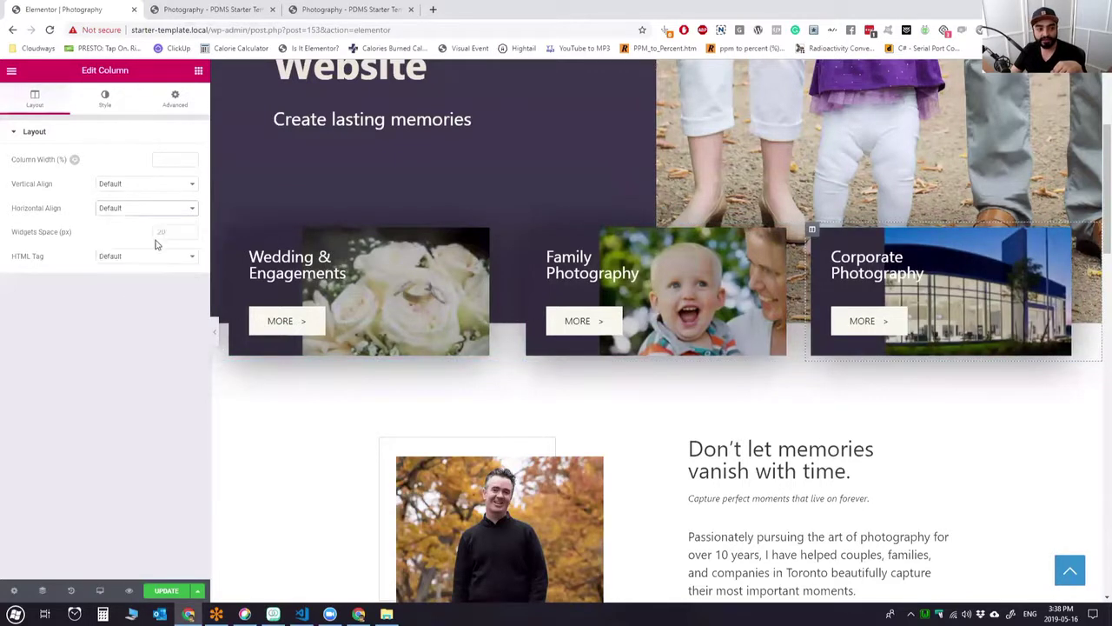
{"action": "left_click", "coordinate": [165, 590]}
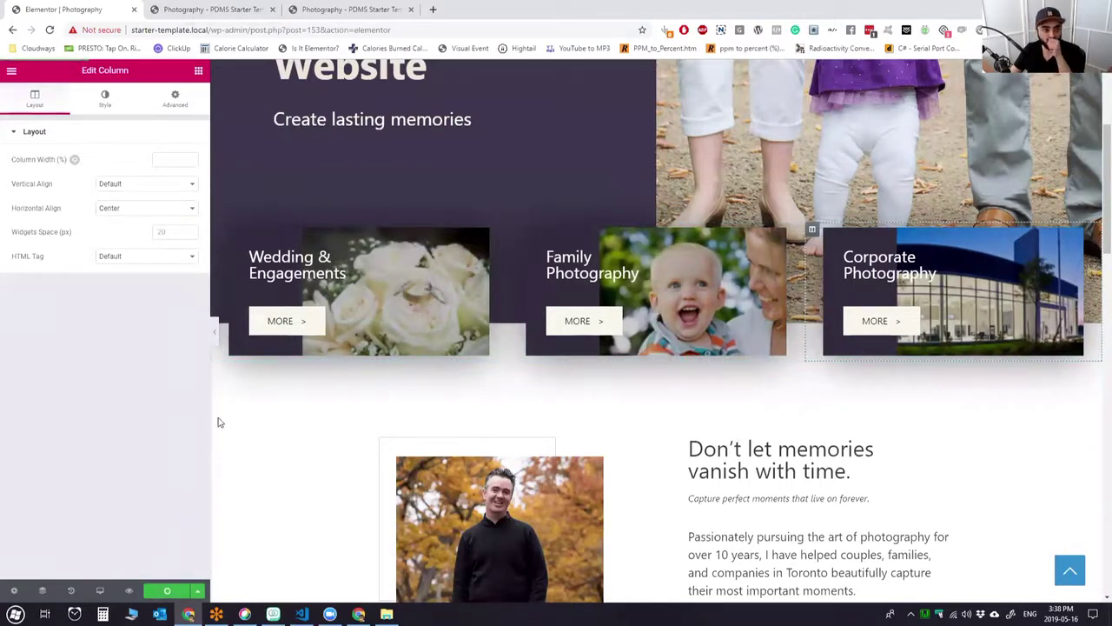
Preview the spacing of the three cards on the page, and check the Corporate Photography column's Advanced and Layout settings in the editor.
{"action": "left_click", "coordinate": [199, 9]}
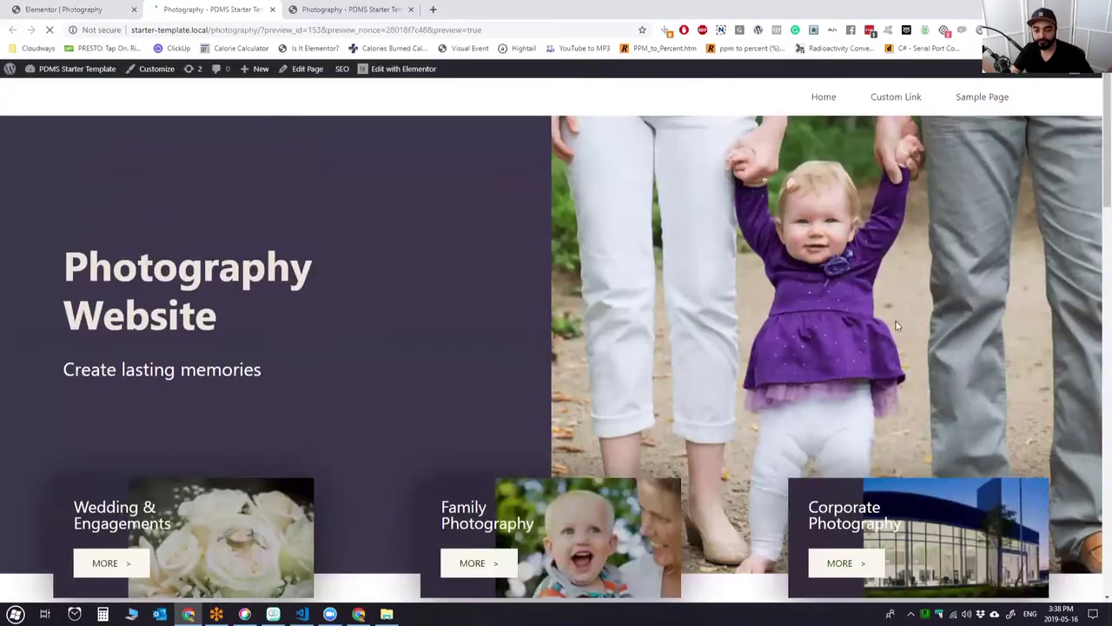
{"action": "scroll", "coordinate": [879, 465], "scroll_direction": "up", "scroll_amount": 2}
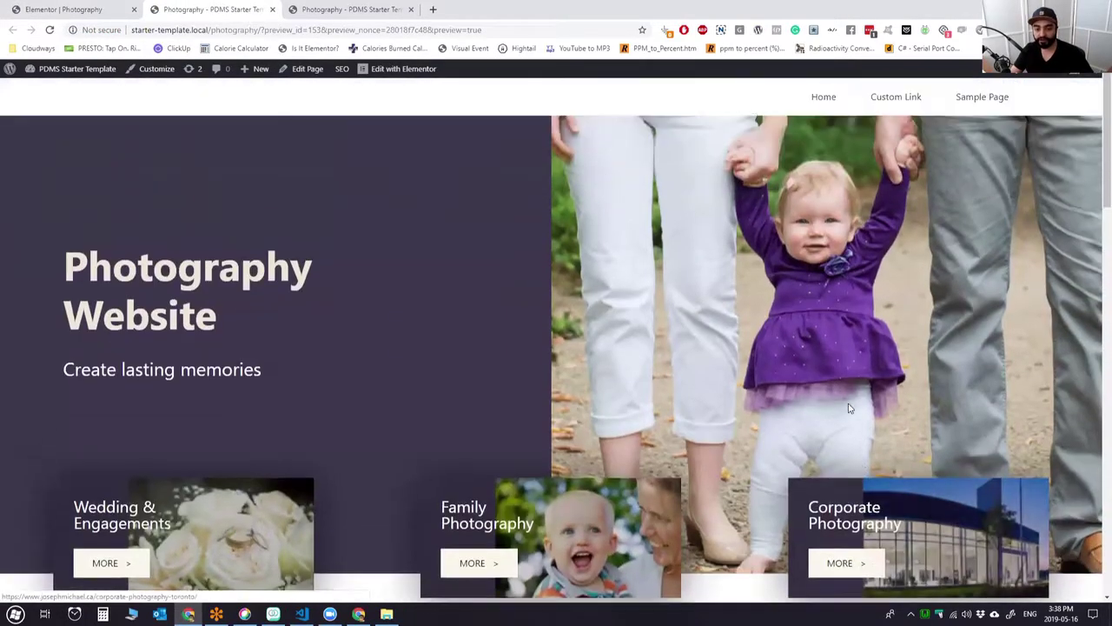
{"action": "scroll", "coordinate": [846, 404], "scroll_direction": "down", "scroll_amount": 2}
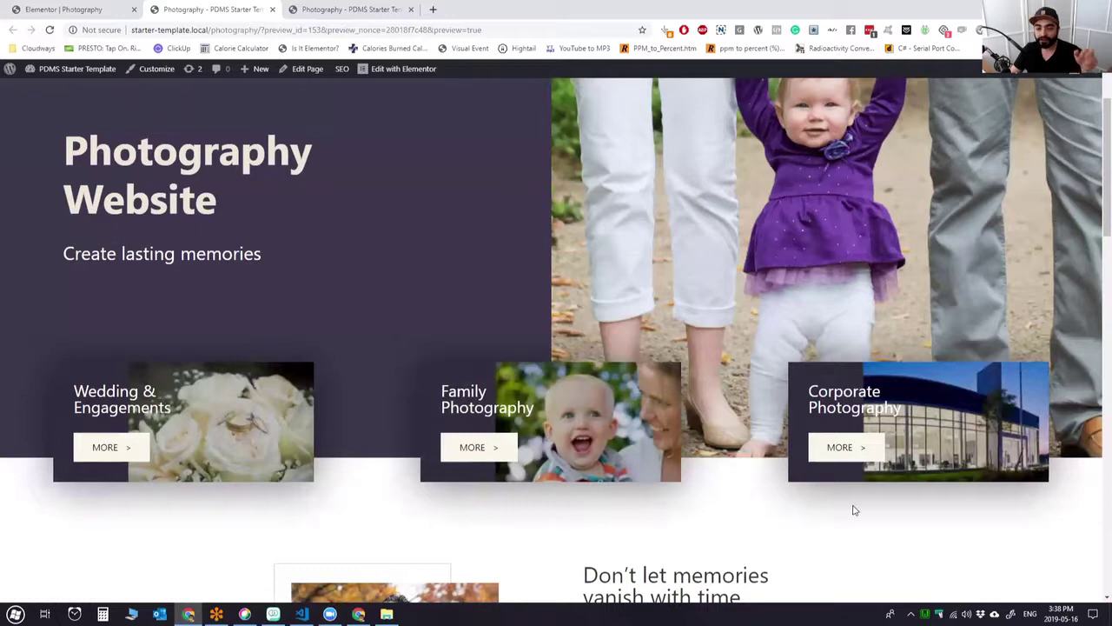
{"action": "left_click", "coordinate": [65, 8]}
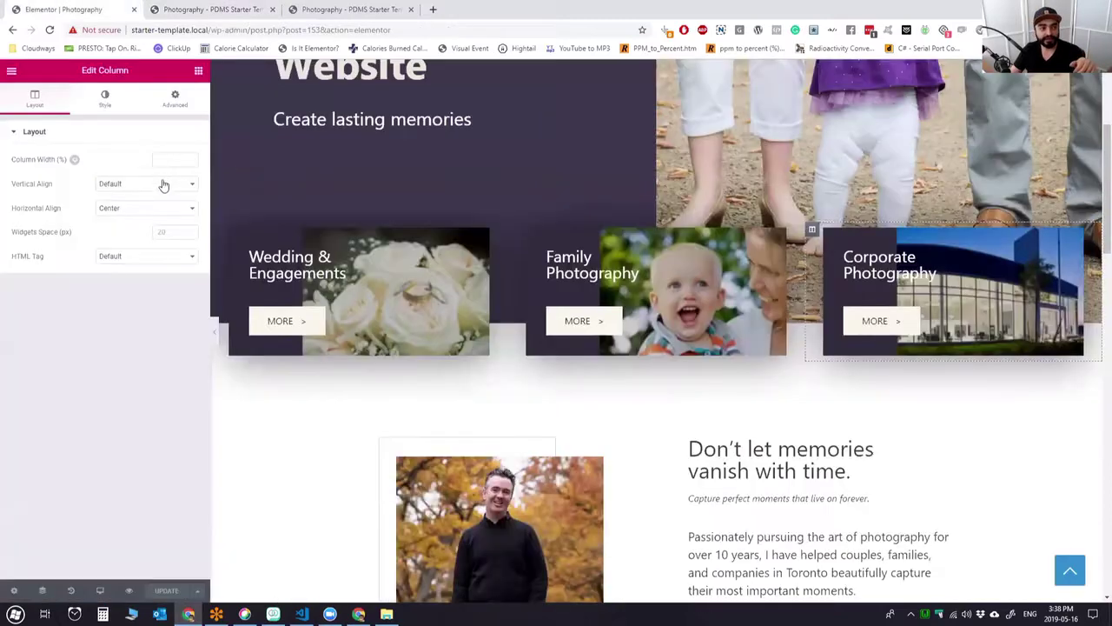
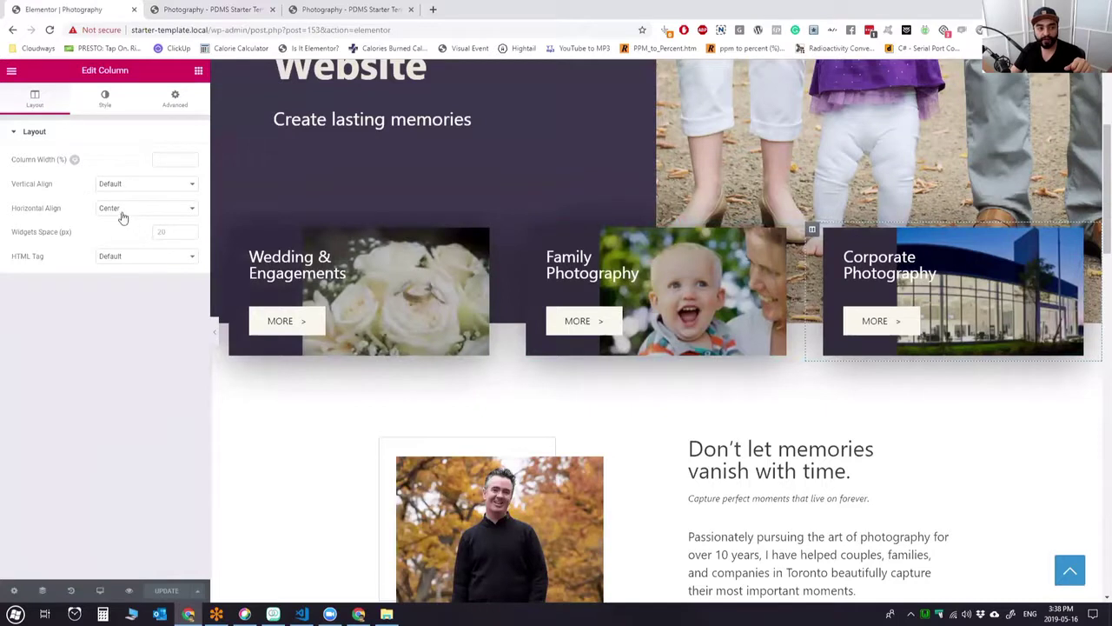
{"action": "left_click", "coordinate": [190, 103]}
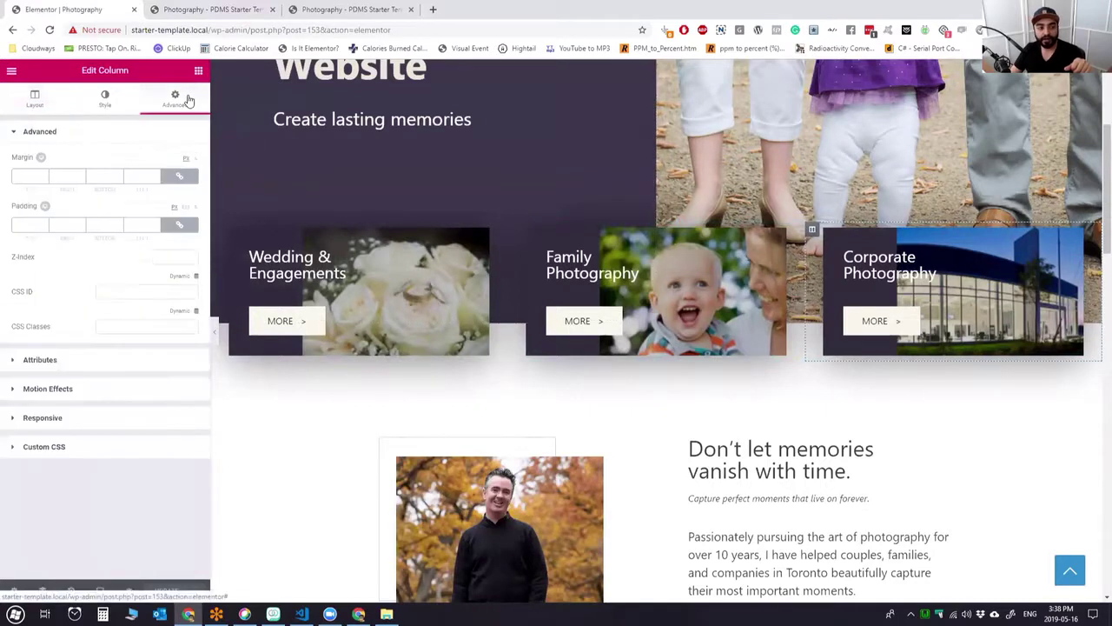
{"action": "left_click", "coordinate": [27, 102]}
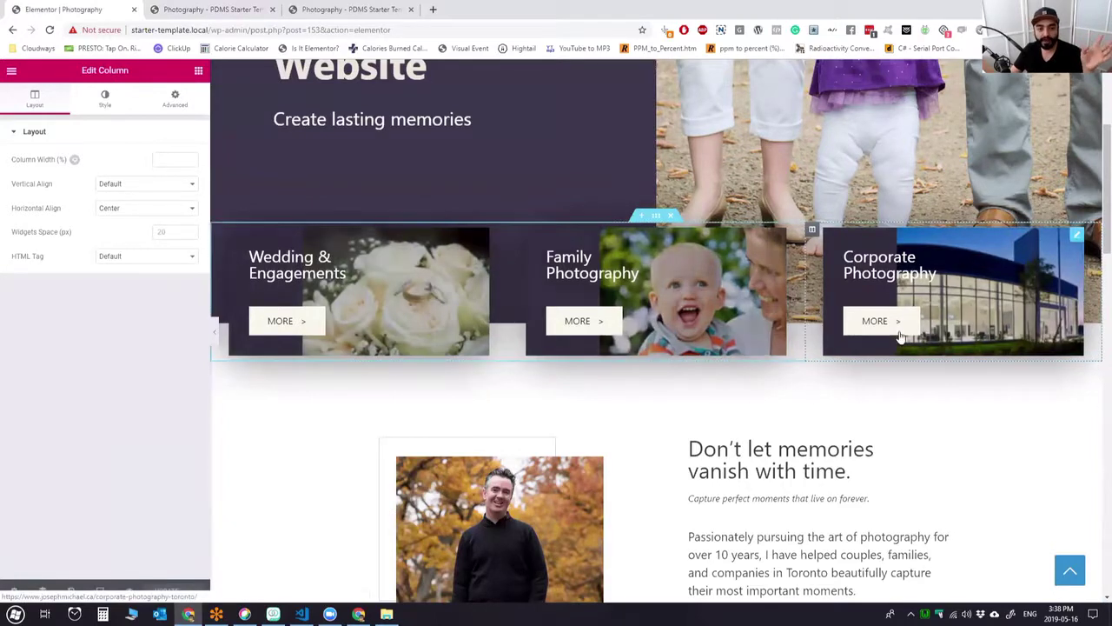
Set the Wedding & Engagements call to action's width back to Default.
{"action": "right_click", "coordinate": [412, 271]}
{"action": "left_click", "coordinate": [452, 268]}
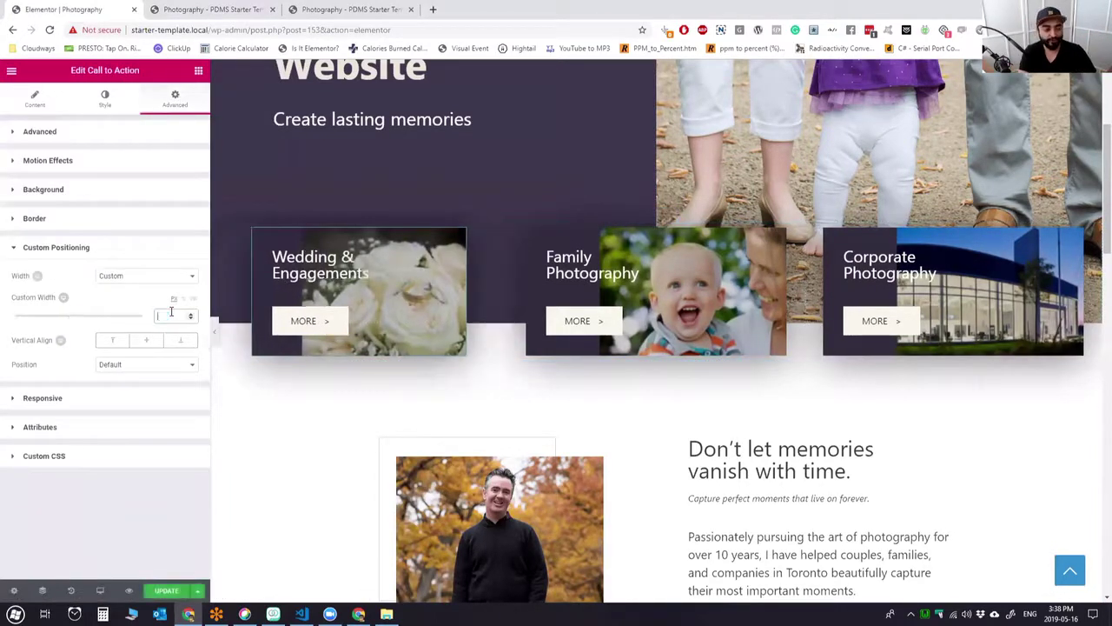
{"action": "left_click", "coordinate": [141, 276]}
{"action": "left_click", "coordinate": [122, 286]}
Set the Family Photography call to action's width back to Default.
{"action": "right_click", "coordinate": [662, 257]}
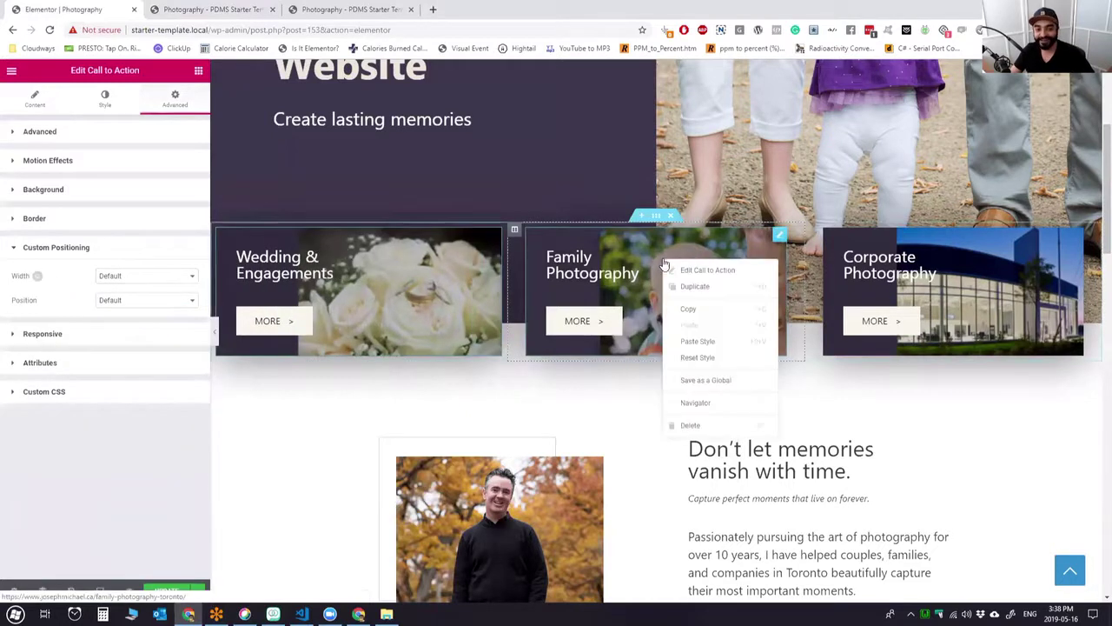
{"action": "left_click", "coordinate": [695, 267]}
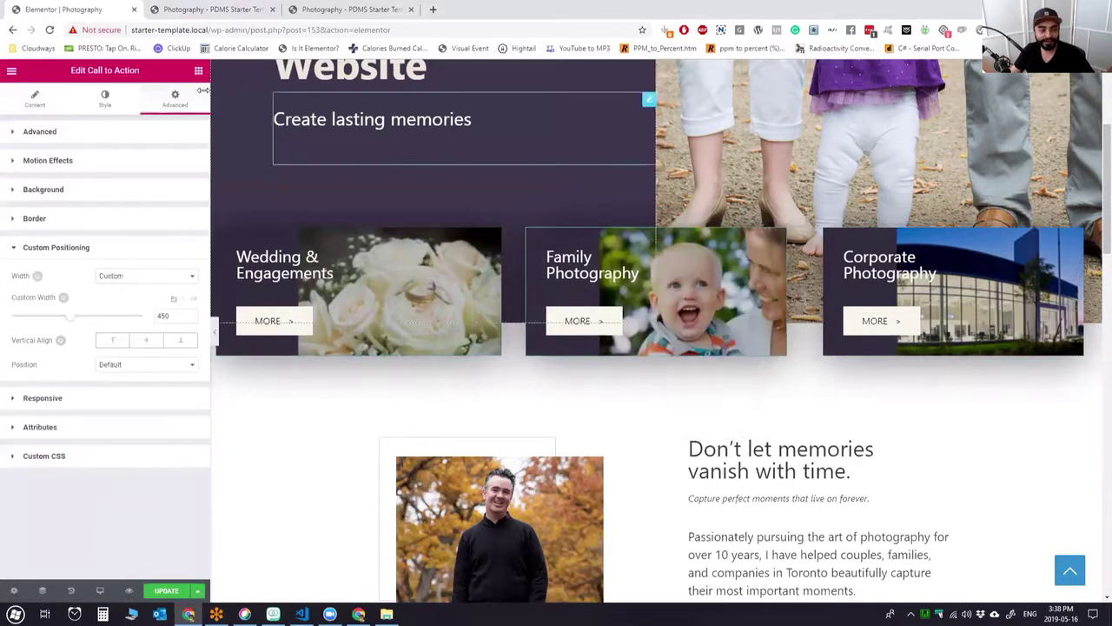
{"action": "left_click", "coordinate": [143, 278]}
{"action": "left_click", "coordinate": [121, 287]}
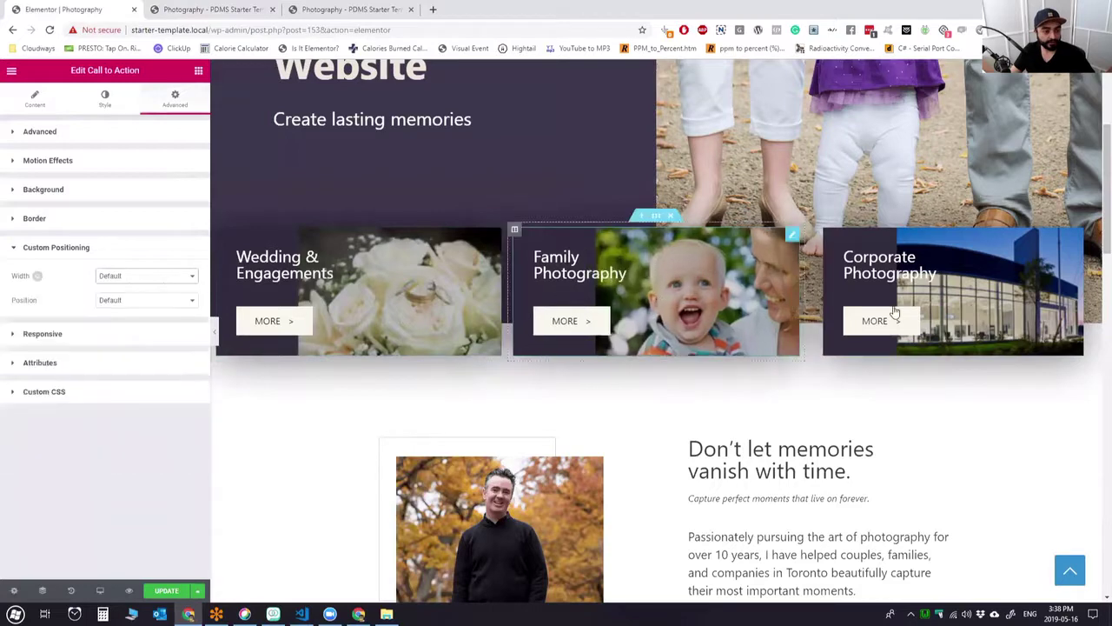
Set the Corporate Photography call to action's width back to Default.
{"action": "right_click", "coordinate": [939, 283]}
{"action": "left_click", "coordinate": [968, 293]}
{"action": "left_click", "coordinate": [115, 276]}
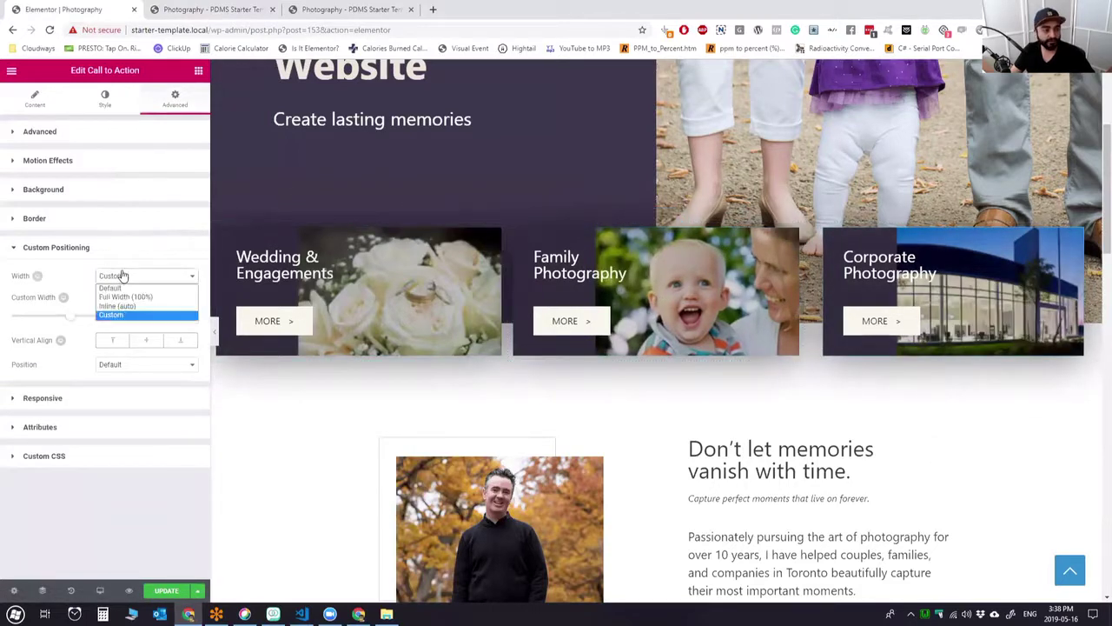
{"action": "left_click", "coordinate": [127, 287]}
Set the Family Photography column's vertical and horizontal alignment to Default.
{"action": "right_click", "coordinate": [513, 232]}
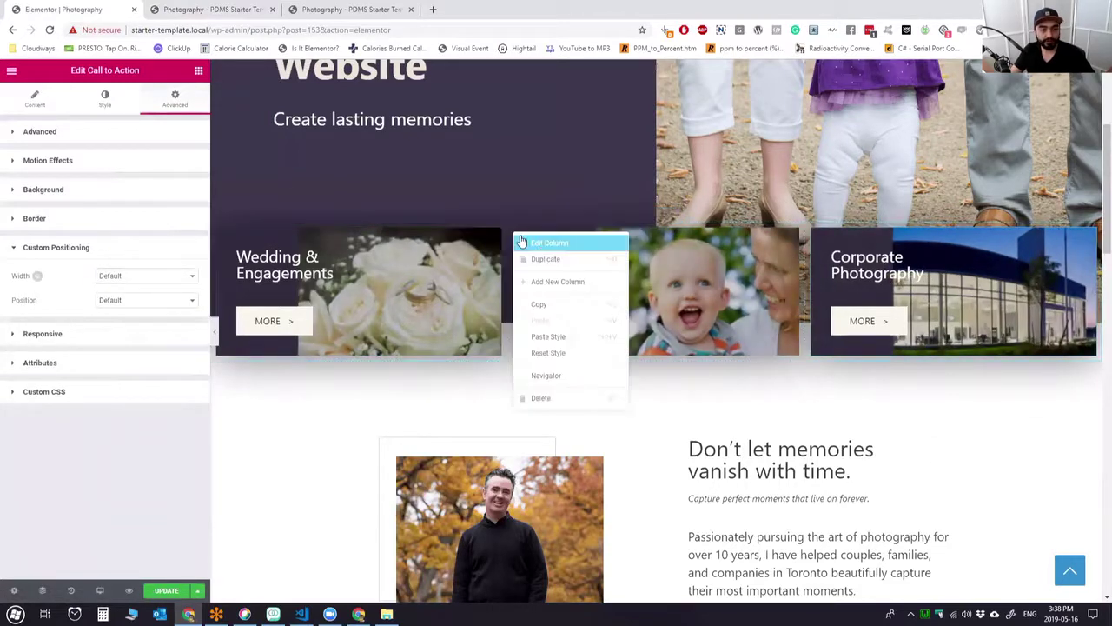
{"action": "left_click", "coordinate": [543, 243]}
{"action": "left_click", "coordinate": [126, 184]}
{"action": "left_click", "coordinate": [132, 198]}
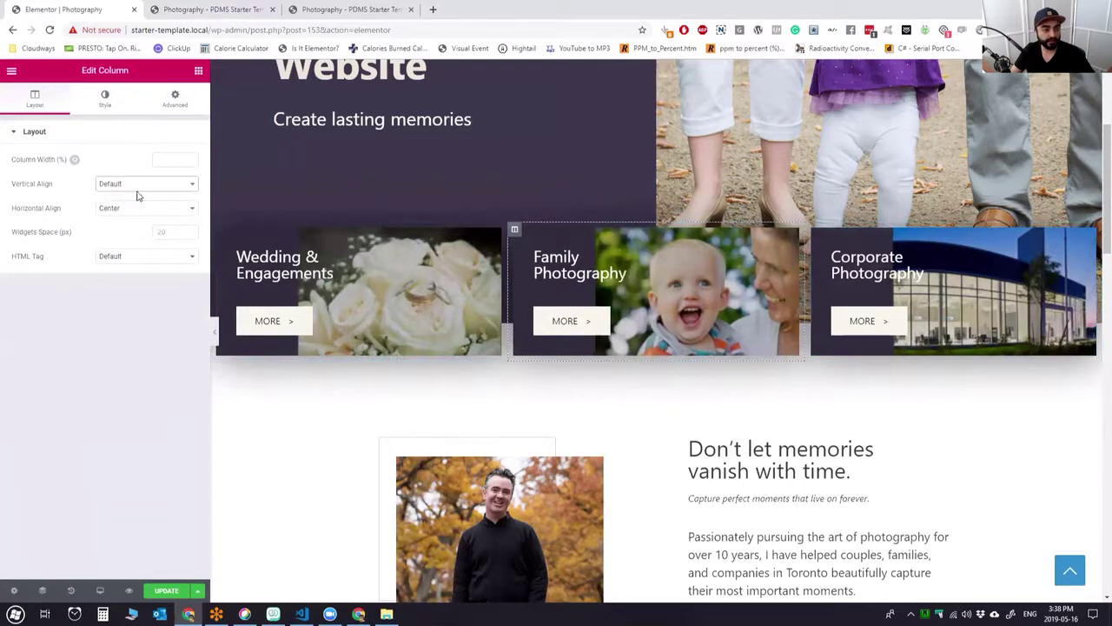
{"action": "left_click", "coordinate": [144, 208]}
{"action": "left_click", "coordinate": [113, 217]}
Set the Corporate Photography column's horizontal alignment to Default and update the page.
{"action": "right_click", "coordinate": [812, 230]}
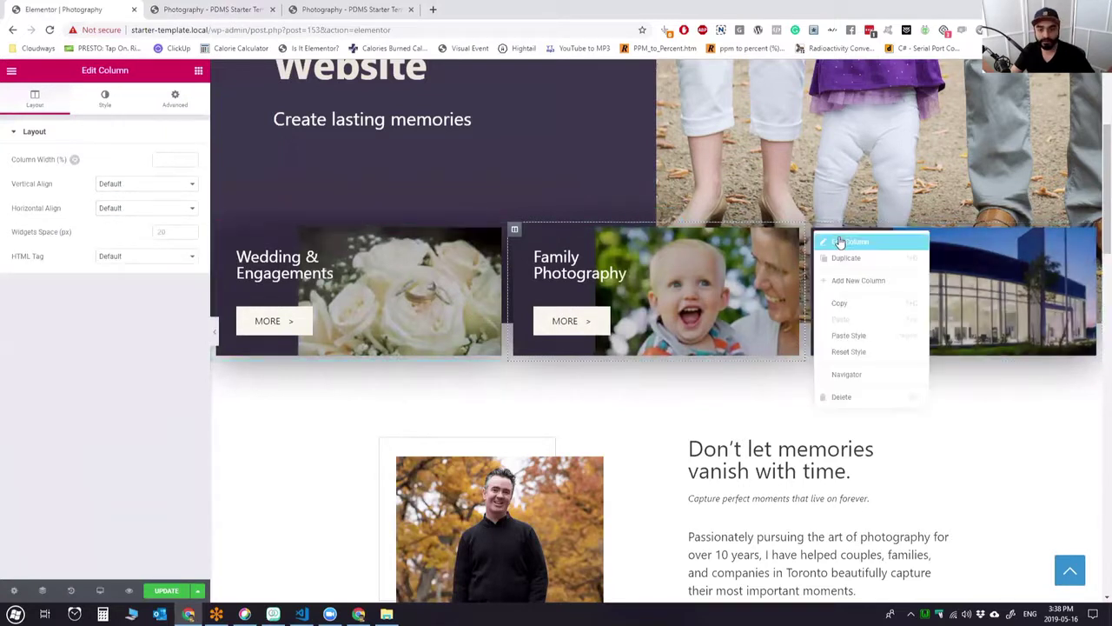
{"action": "left_click", "coordinate": [840, 243]}
{"action": "left_click", "coordinate": [137, 207]}
{"action": "left_click", "coordinate": [130, 217]}
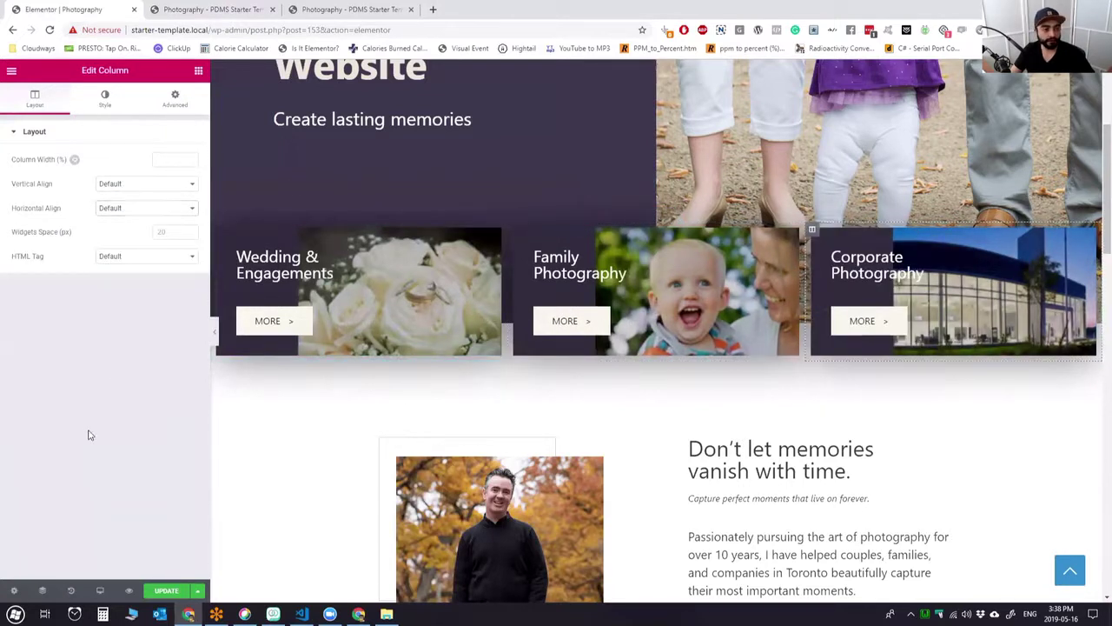
{"action": "left_click", "coordinate": [166, 590]}
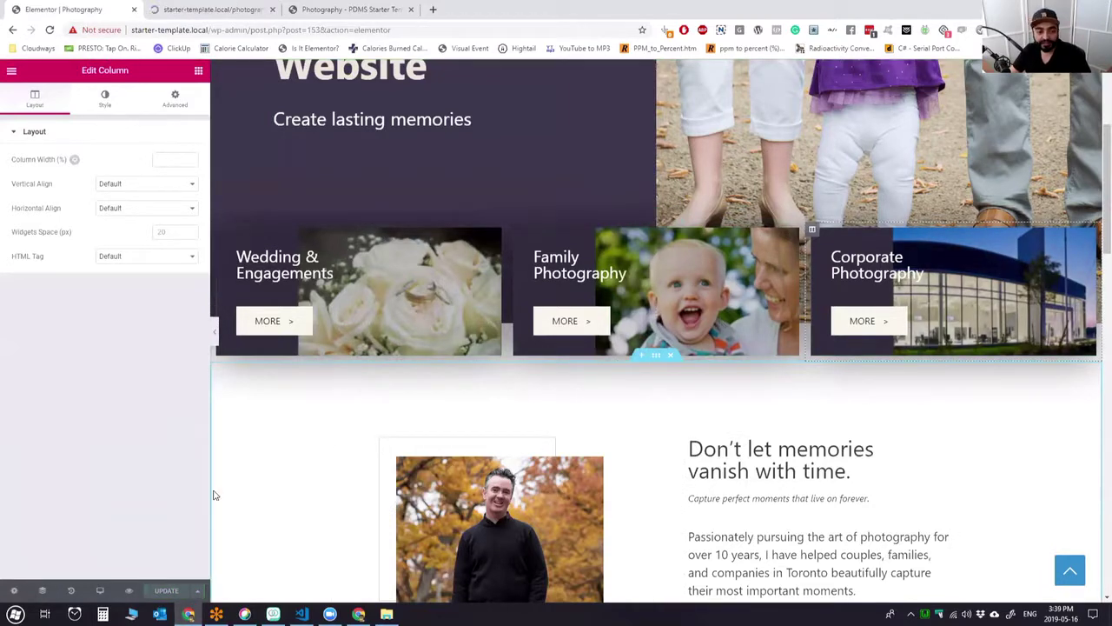
Examine the three call-to-action cards and the sections below them in the Photography page preview.
{"action": "left_click", "coordinate": [228, 13]}
{"action": "scroll", "coordinate": [730, 347], "scroll_direction": "down", "scroll_amount": 2}
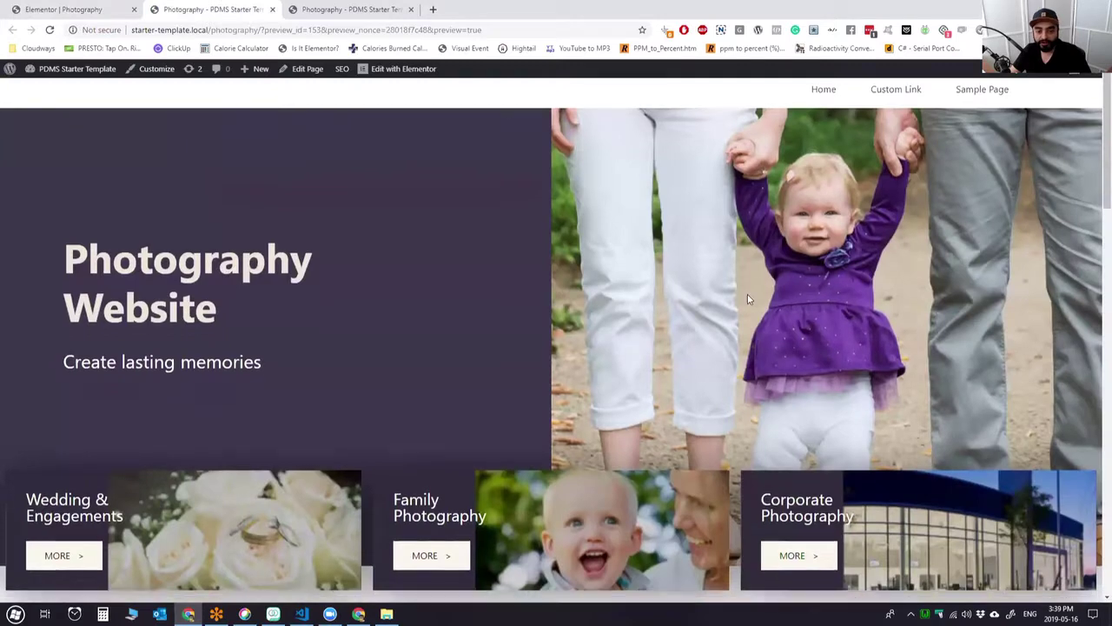
{"action": "scroll", "coordinate": [697, 473], "scroll_direction": "down", "scroll_amount": 1}
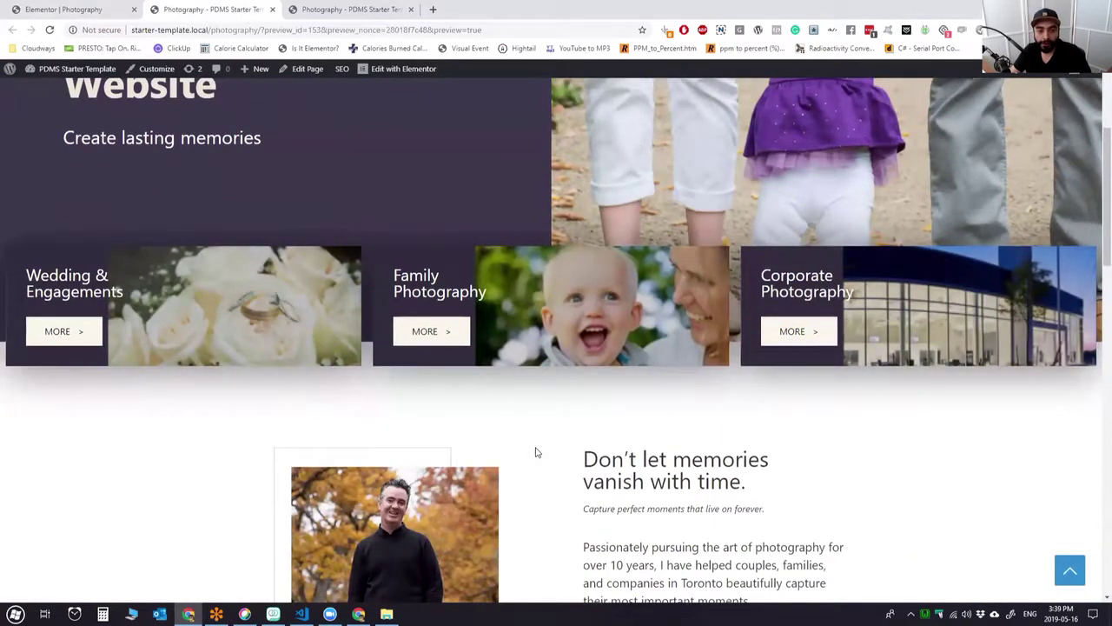
{"action": "scroll", "coordinate": [608, 430], "scroll_direction": "down", "scroll_amount": 6}
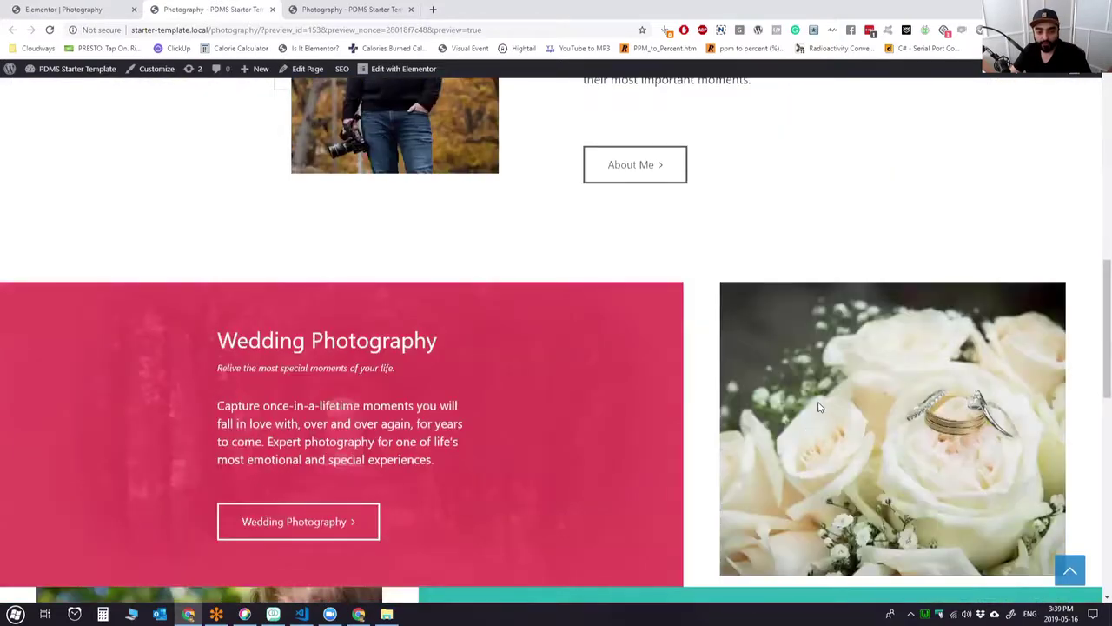
{"action": "scroll", "coordinate": [817, 365], "scroll_direction": "down", "scroll_amount": 2}
{"action": "scroll", "coordinate": [702, 398], "scroll_direction": "up", "scroll_amount": 3}
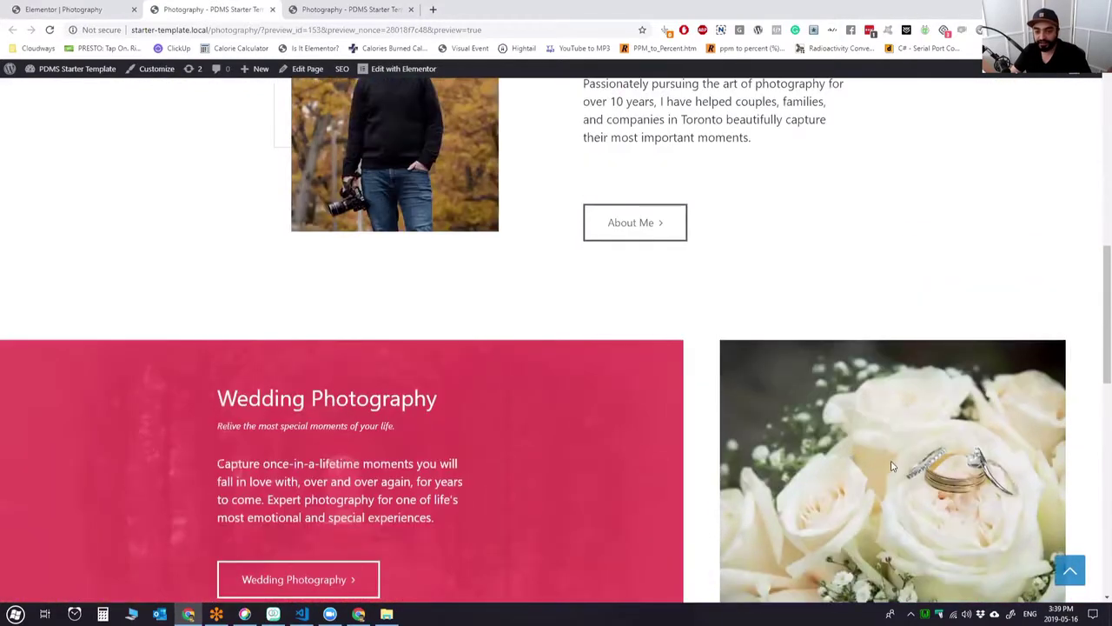
{"action": "scroll", "coordinate": [804, 480], "scroll_direction": "up", "scroll_amount": 8}
{"action": "scroll", "coordinate": [489, 462], "scroll_direction": "down", "scroll_amount": 2}
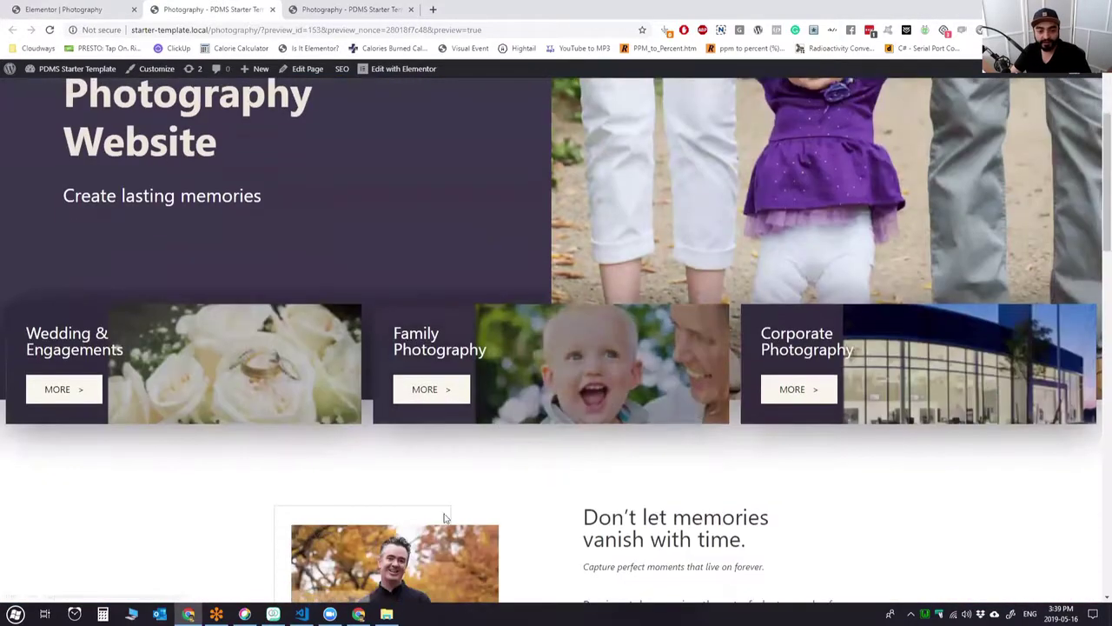
{"action": "scroll", "coordinate": [573, 325], "scroll_direction": "down", "scroll_amount": 2}
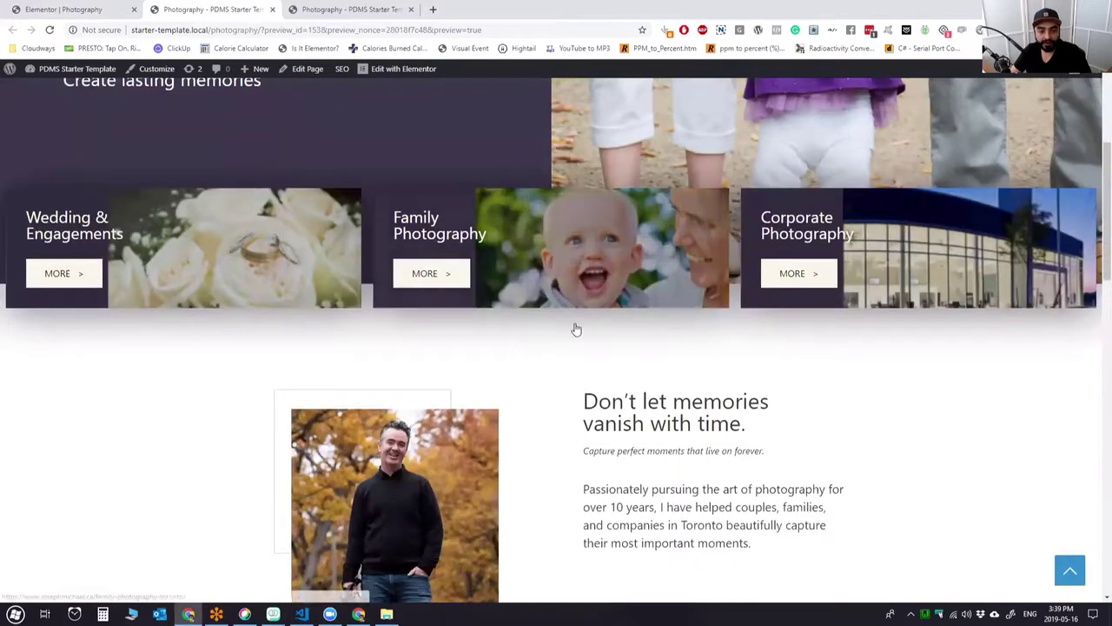
{"action": "scroll", "coordinate": [606, 452], "scroll_direction": "up", "scroll_amount": 2}
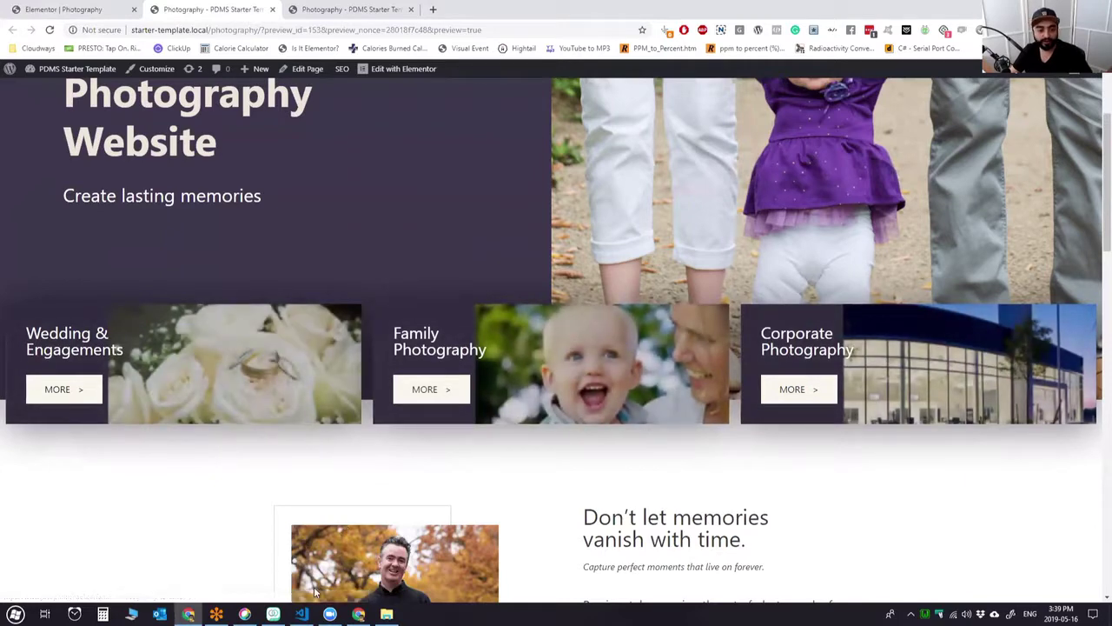
Switch to Visual Studio Code, maximize its window and insert five blank lines at the start of _photography.scss.
{"action": "left_click", "coordinate": [301, 613]}
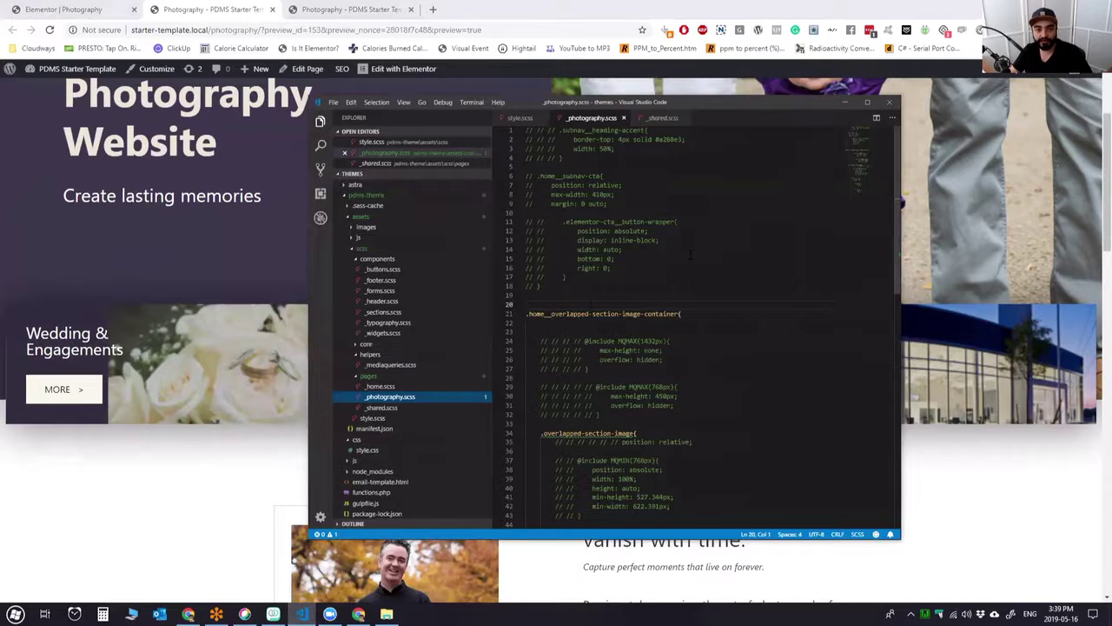
{"action": "left_click", "coordinate": [542, 286]}
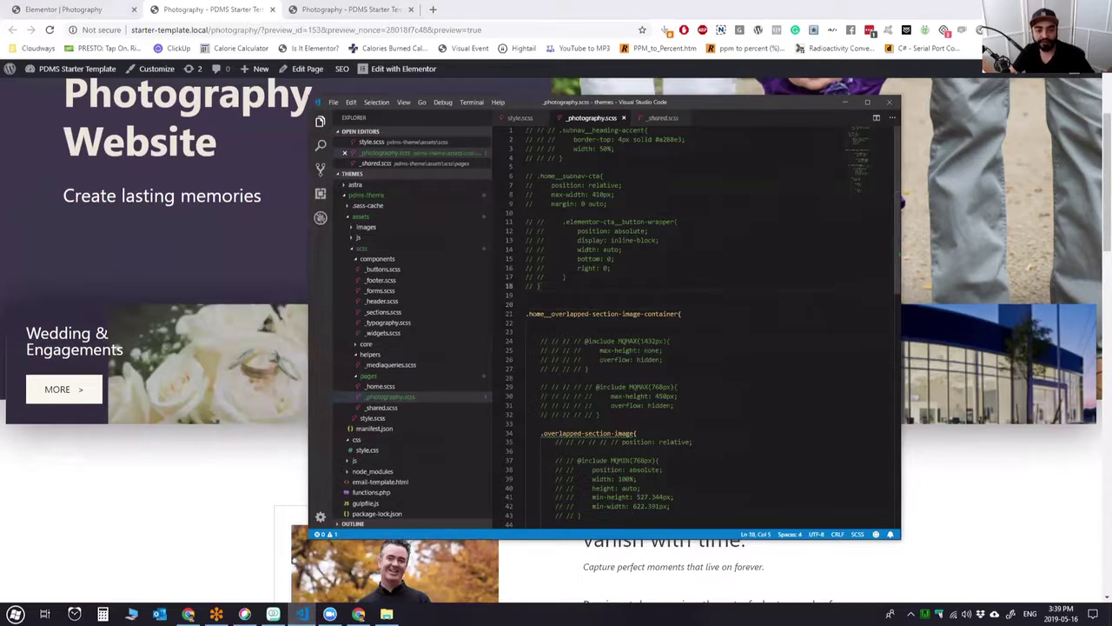
{"action": "left_click", "coordinate": [867, 101]}
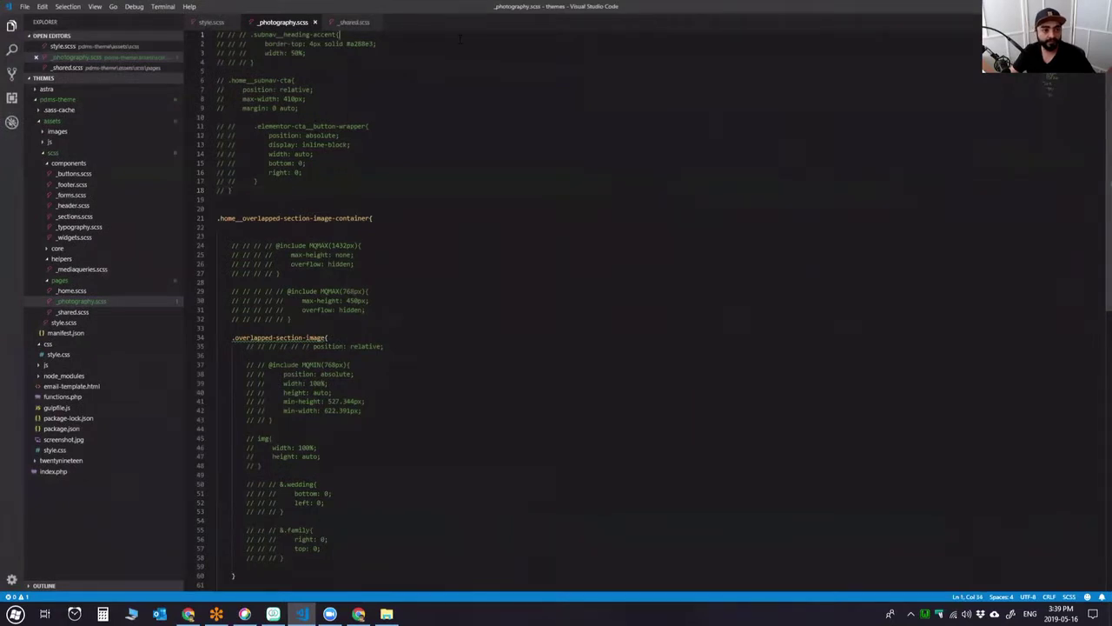
{"action": "key", "text": "Home"}
{"action": "key", "text": "Return"}
{"action": "key", "text": "Return"}
{"action": "key", "text": "Return"}
{"action": "key", "text": "Return"}
{"action": "key", "text": "Return"}
Remove one comment level from the .subnav__heading-accent and .home__subnav-cta blocks in _photography.scss.
{"action": "left_click", "coordinate": [380, 208]}
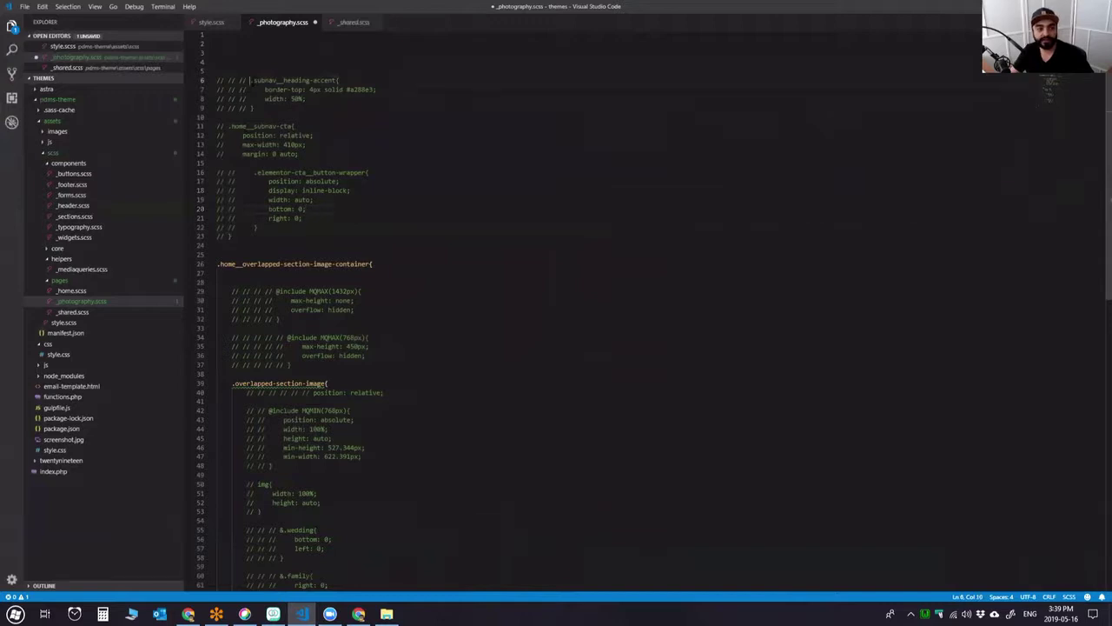
{"action": "key", "text": "shift+End"}
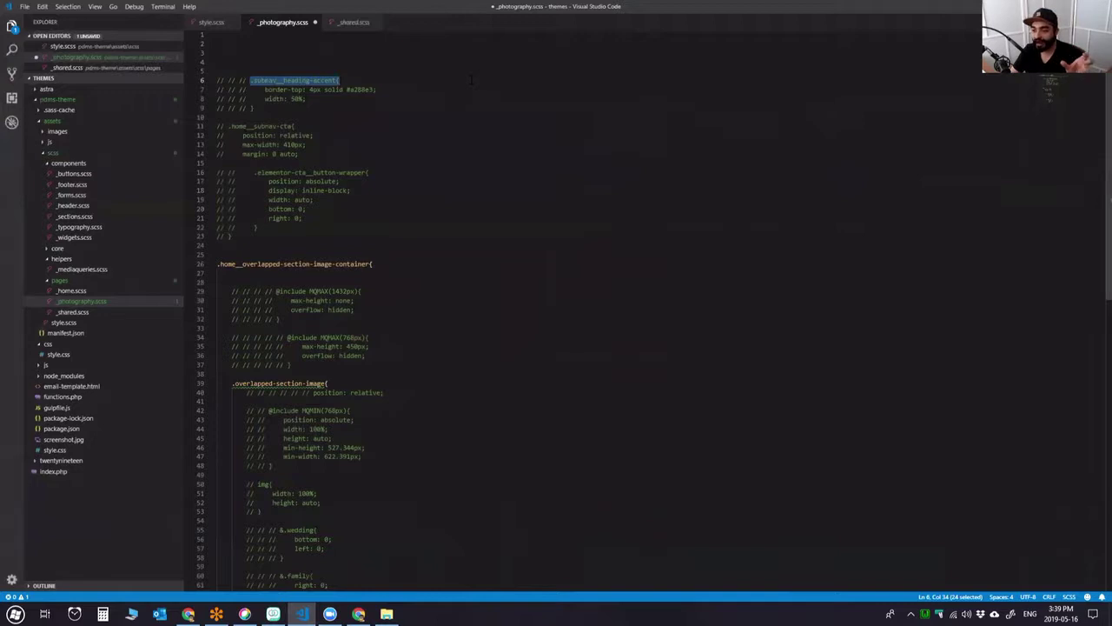
{"action": "left_click", "coordinate": [364, 102]}
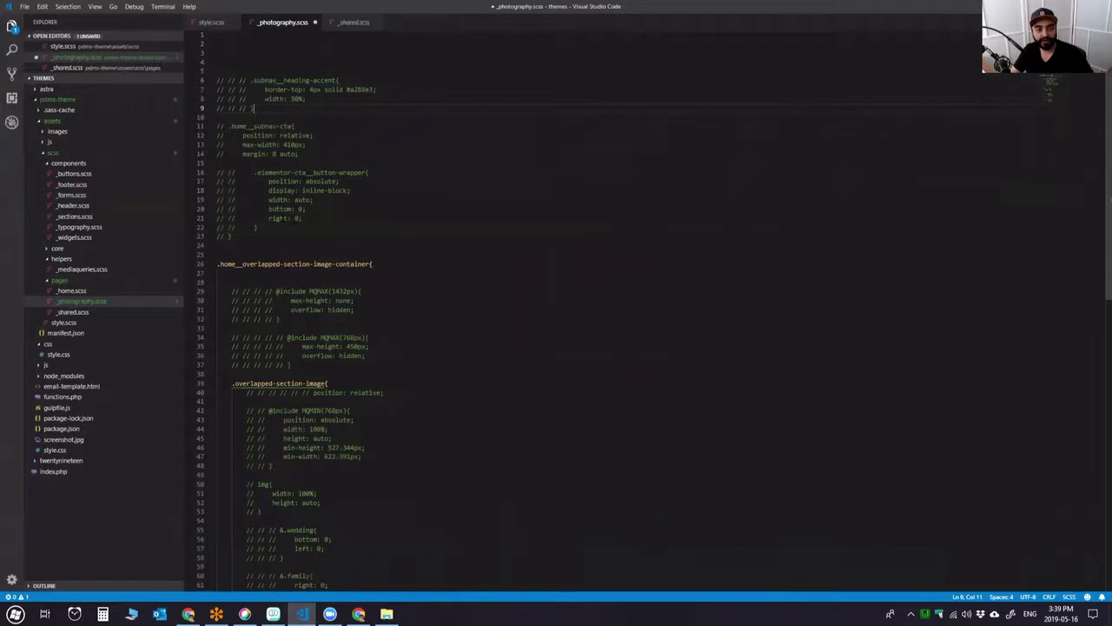
{"action": "left_click", "coordinate": [216, 80], "text": "shift"}
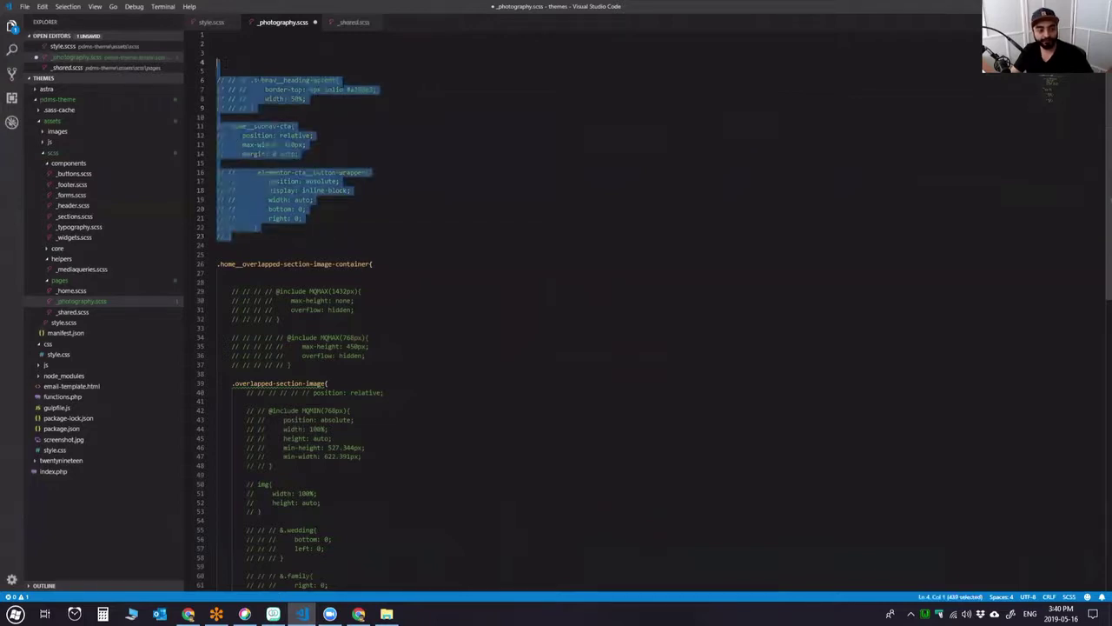
{"action": "key", "text": "ctrl+slash"}
{"action": "left_click", "coordinate": [406, 144]}
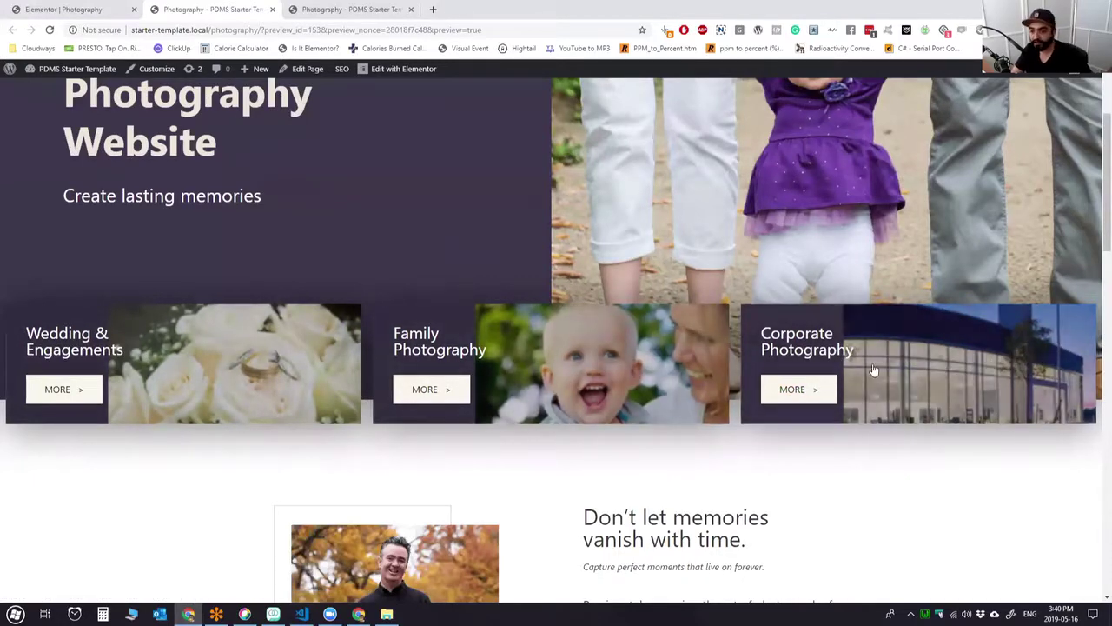
Check the CSS class assigned to the Wedding & Engagements call to action in the Elementor editor, and return to the page preview.
{"action": "left_click", "coordinate": [65, 10]}
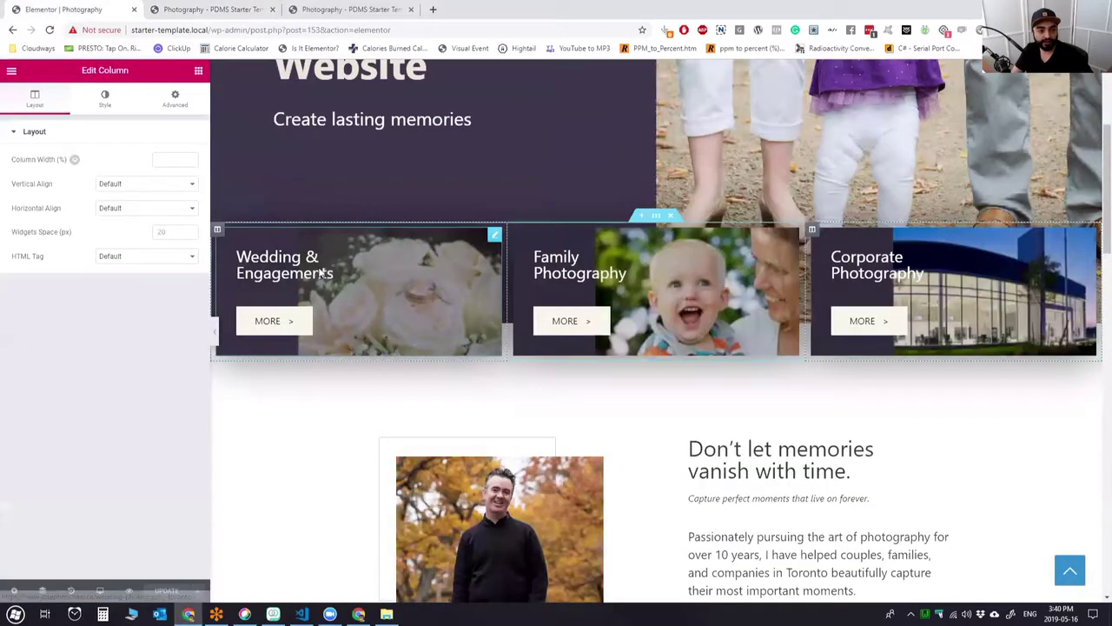
{"action": "right_click", "coordinate": [345, 267]}
{"action": "left_click", "coordinate": [360, 279]}
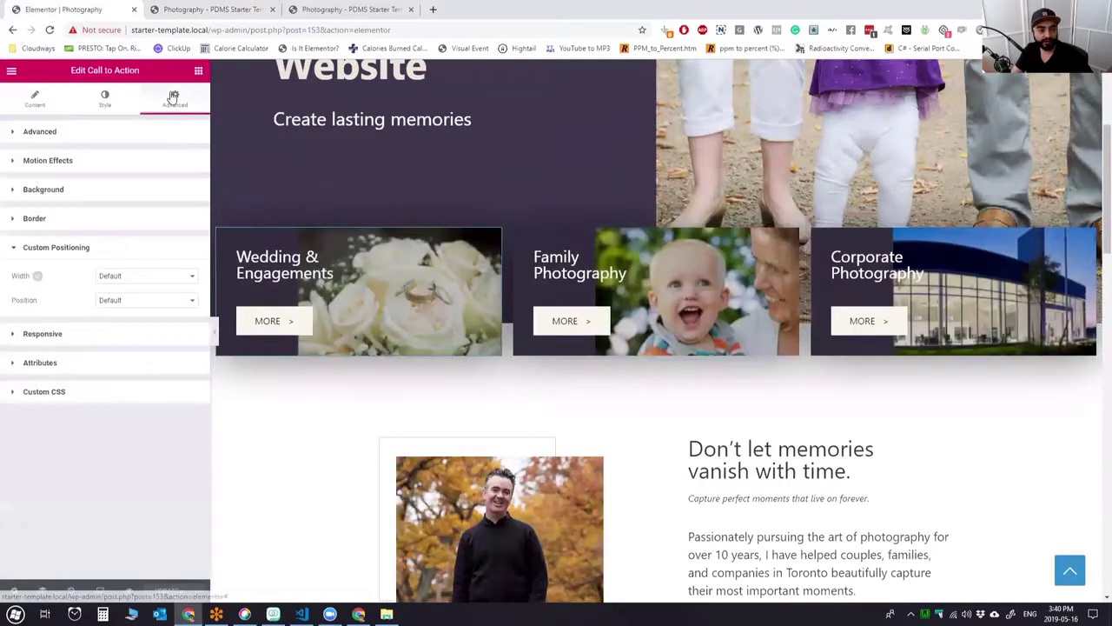
{"action": "left_click", "coordinate": [48, 131]}
{"action": "left_click_drag", "start_coordinate": [171, 333], "coordinate": [91, 335]}
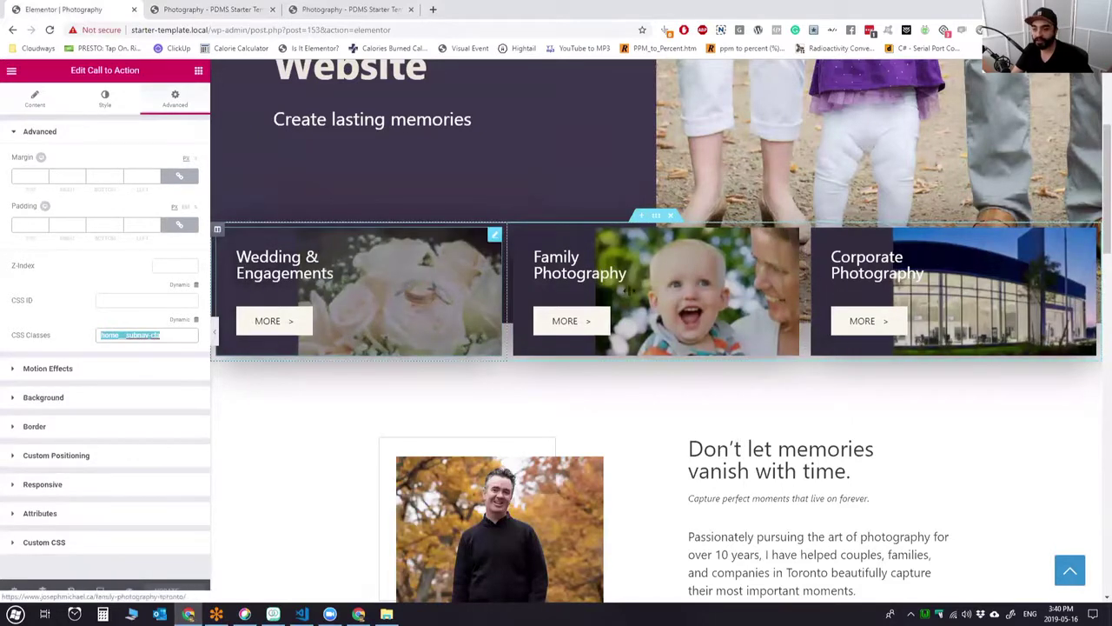
{"action": "left_click", "coordinate": [212, 10]}
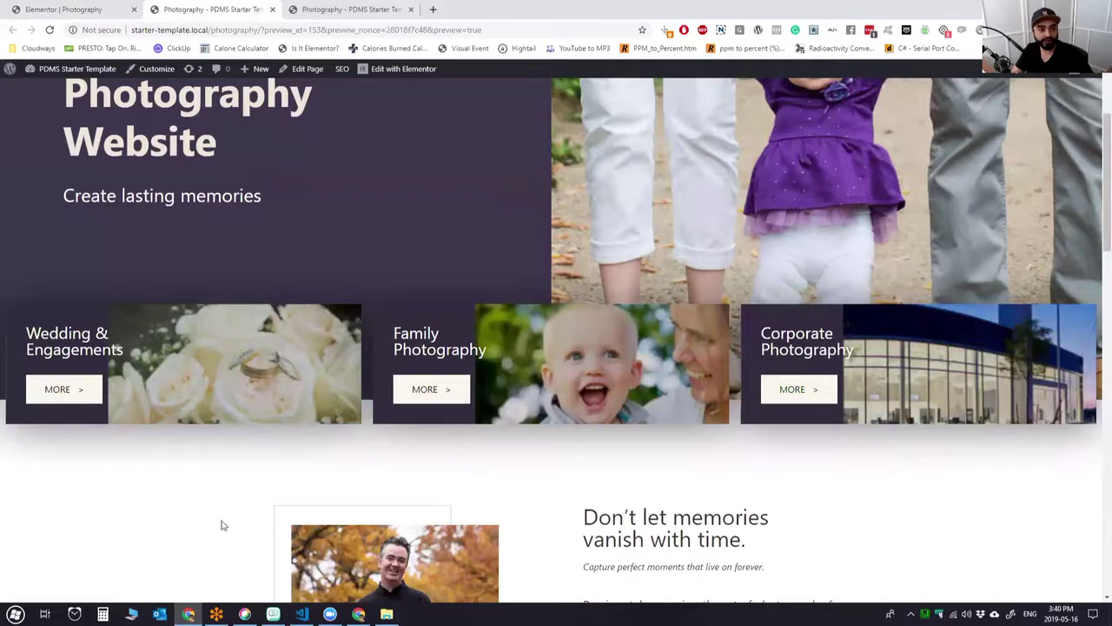
Switch to Visual Studio Code and review the max-width and margin declarations of the .home__subnav-cta rule.
{"action": "left_click", "coordinate": [302, 614]}
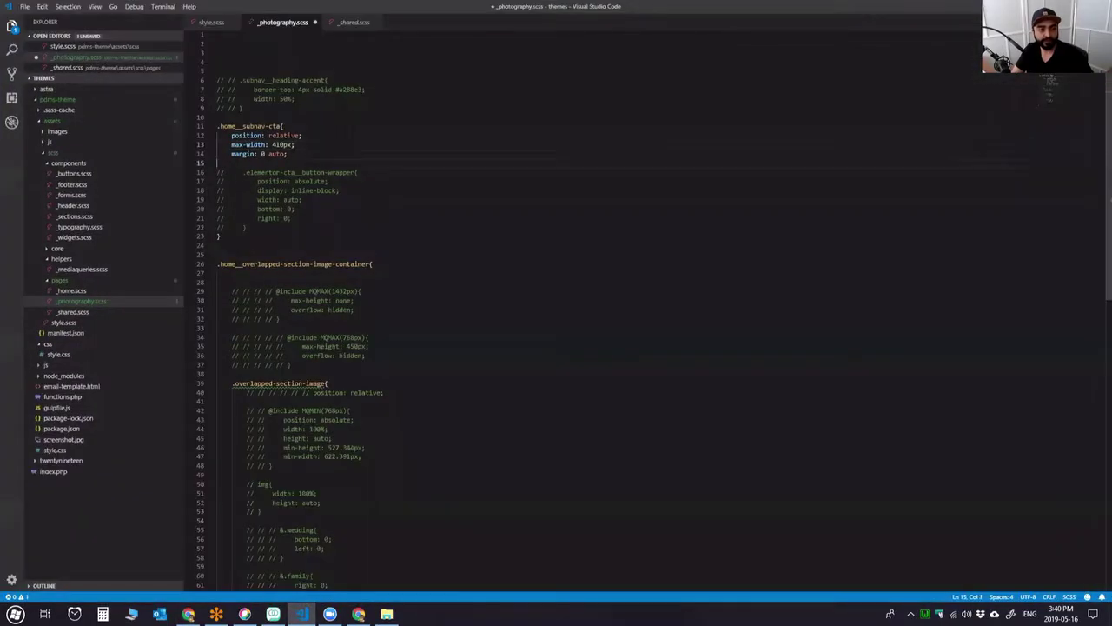
{"action": "key", "text": "shift+End"}
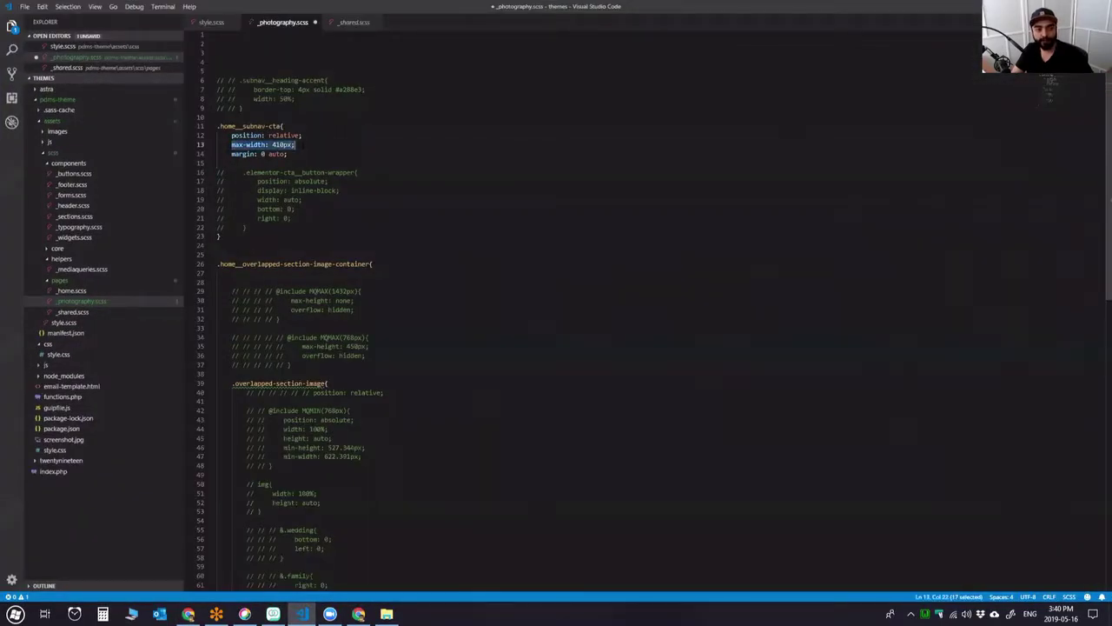
{"action": "key", "text": "Down"}
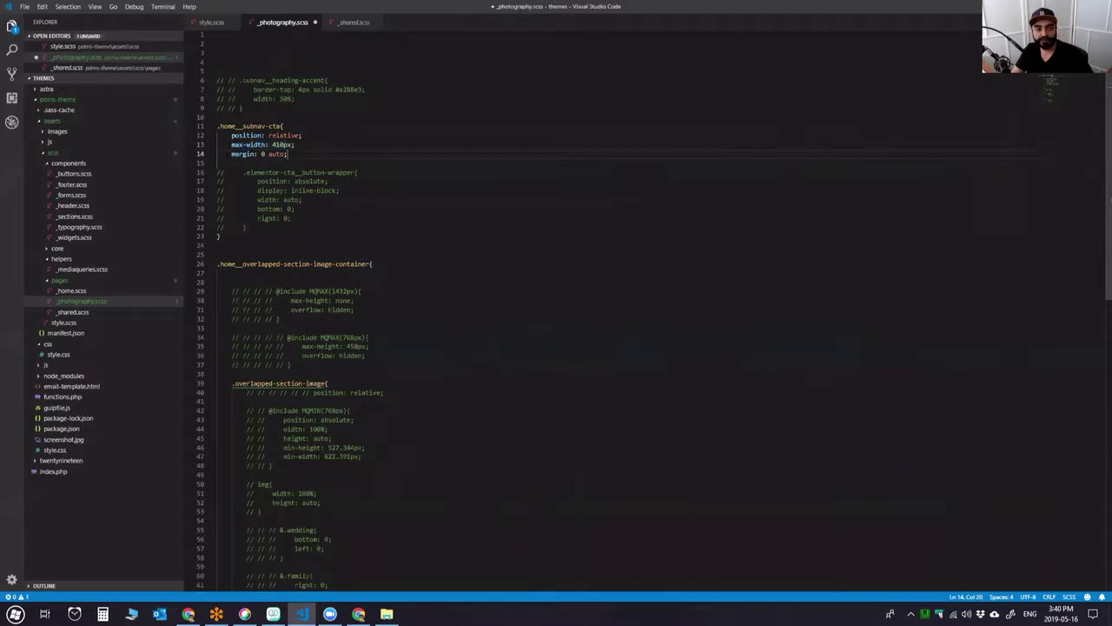
{"action": "key", "text": "shift+End"}
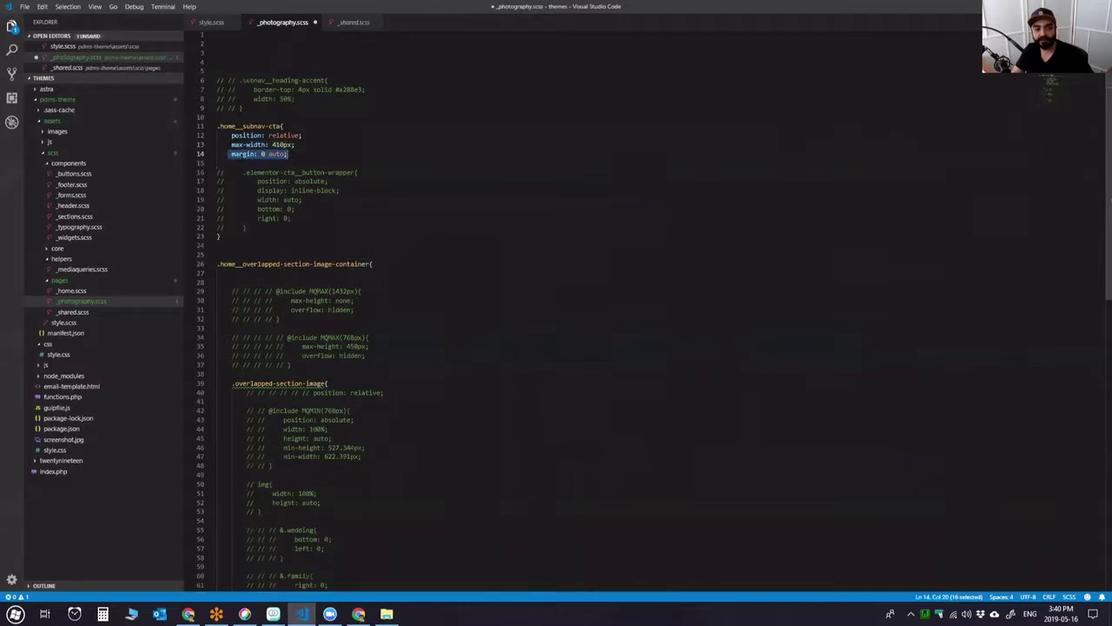
{"action": "left_click", "coordinate": [244, 154]}
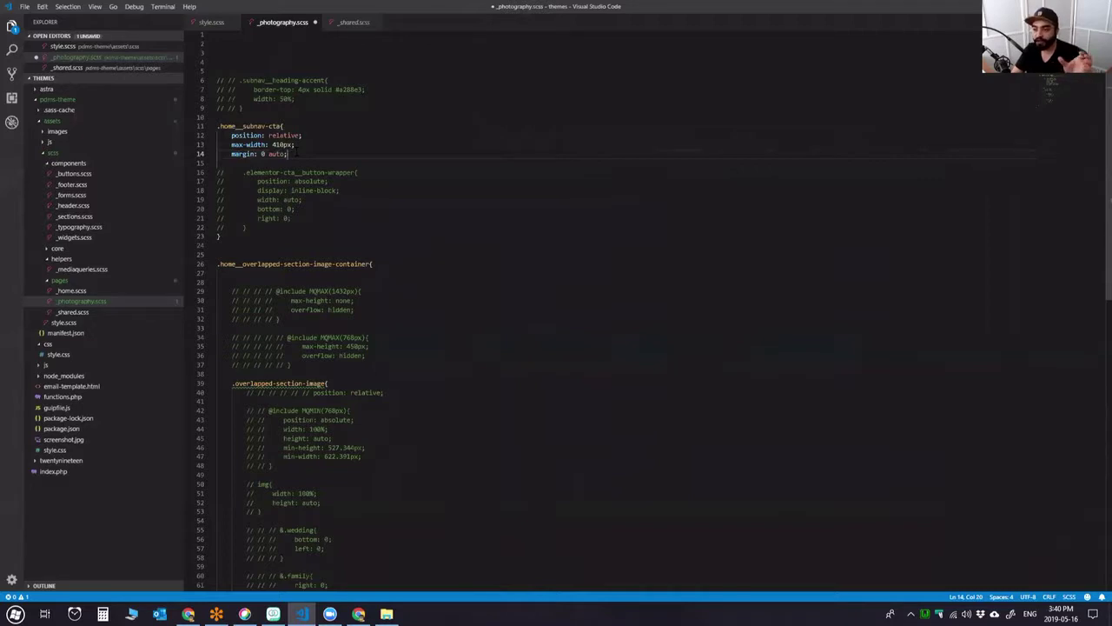
{"action": "left_click", "coordinate": [263, 154]}
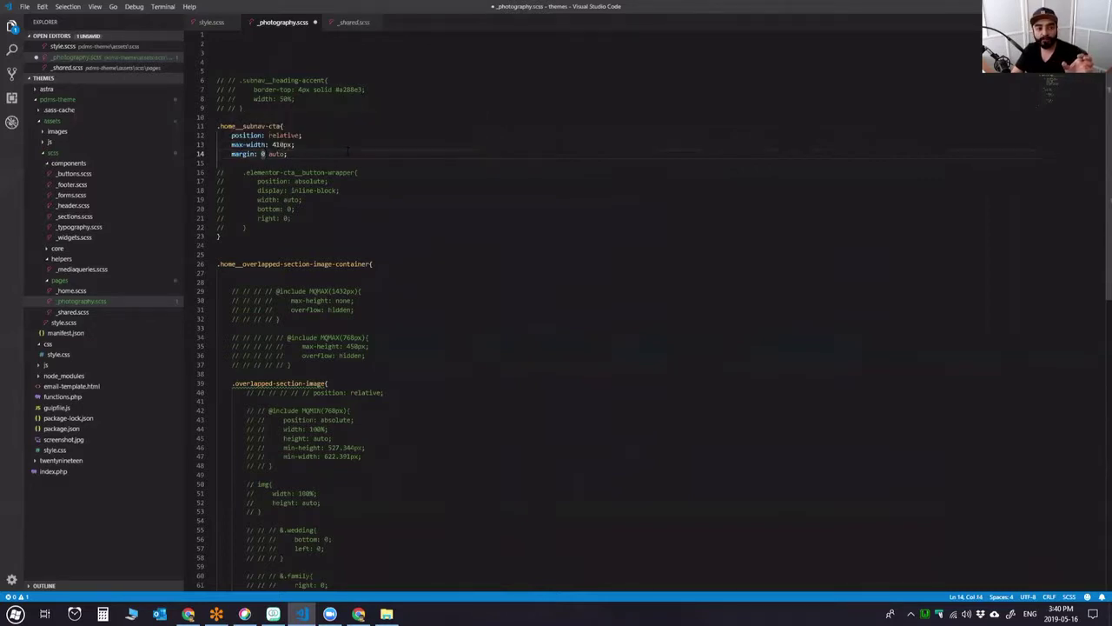
{"action": "left_click", "coordinate": [262, 154]}
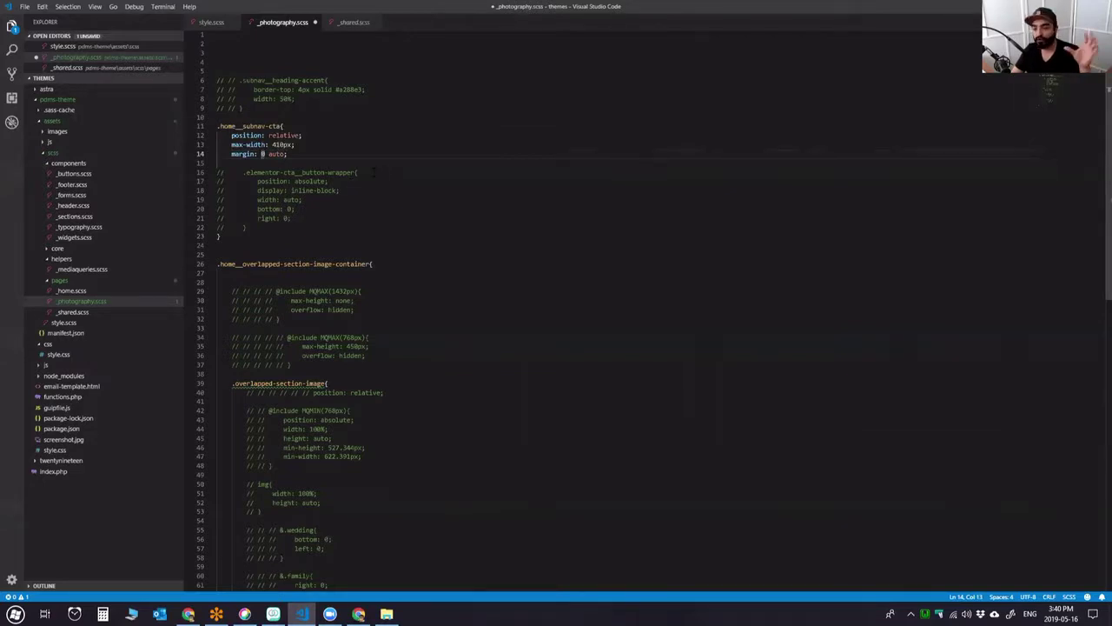
{"action": "key", "text": "ctrl+l"}
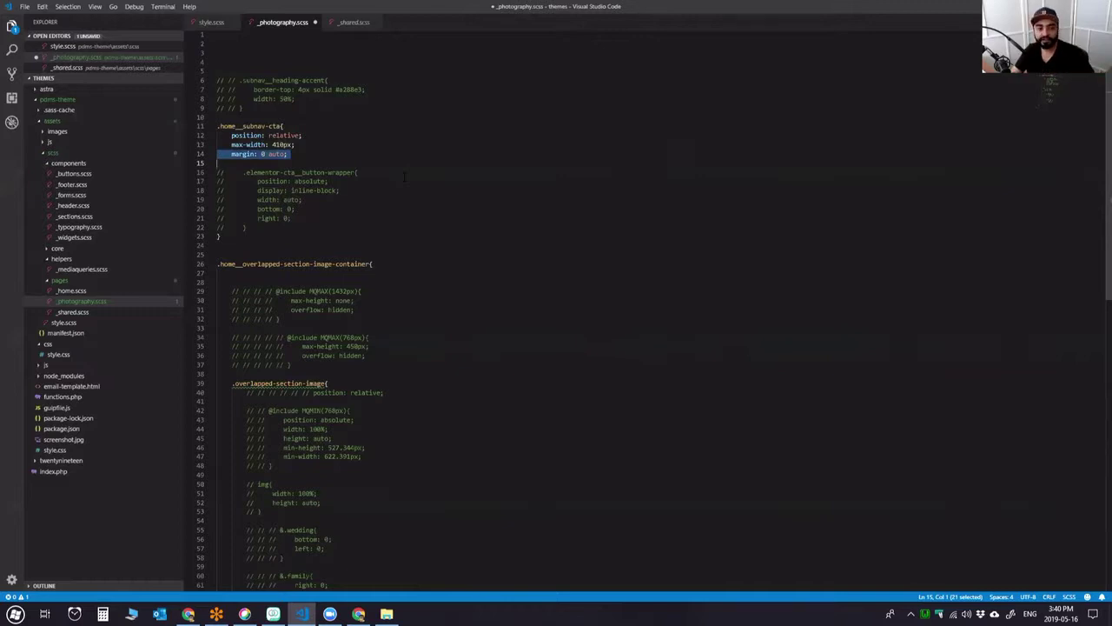
Save _photography.scss and run gulp in the integrated terminal to compile the theme's styles.
{"action": "key", "text": "Escape"}
{"action": "key", "text": "ctrl+s"}
{"action": "left_click", "coordinate": [525, 351]}
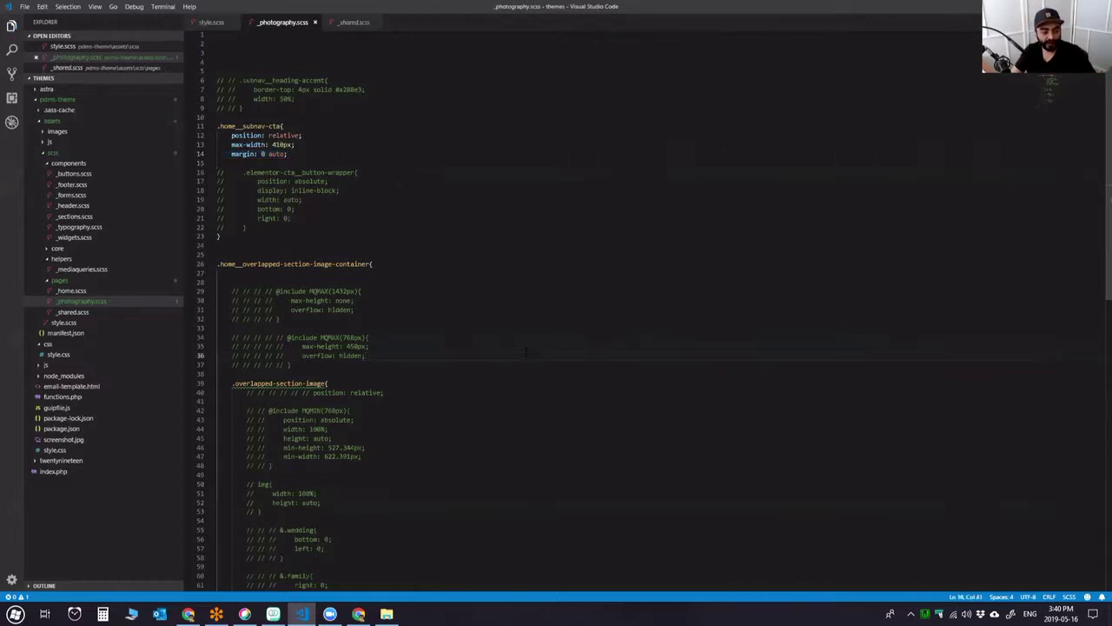
{"action": "key", "text": "ctrl+grave"}
{"action": "type", "text": "gulp wat"}
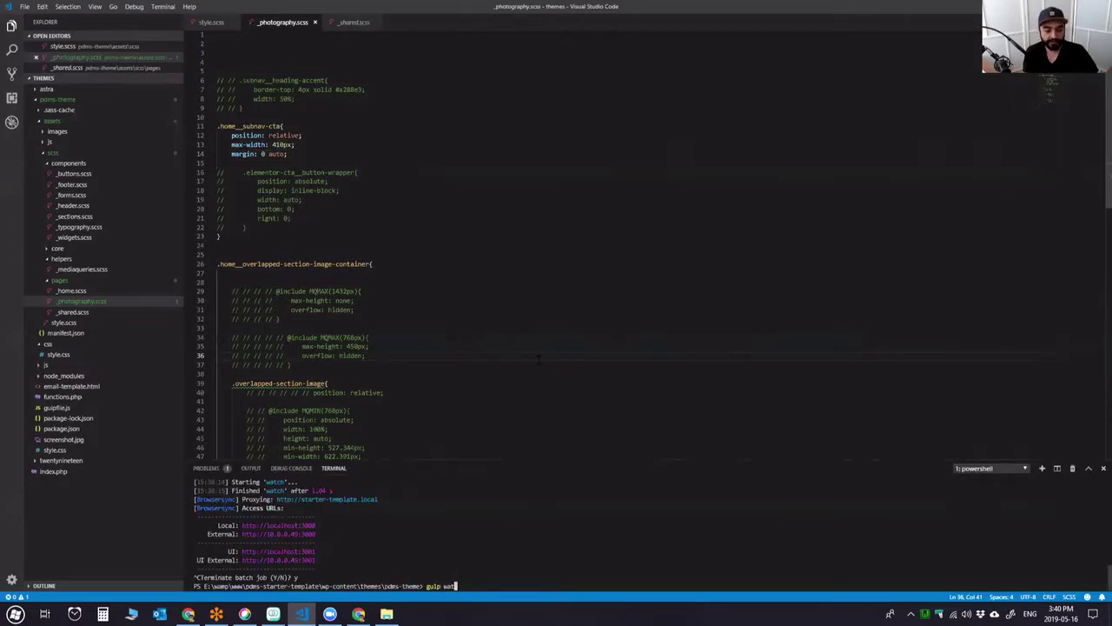
{"action": "key", "text": "BackSpace"}
{"action": "key", "text": "BackSpace"}
{"action": "key", "text": "BackSpace"}
{"action": "key", "text": "Return"}
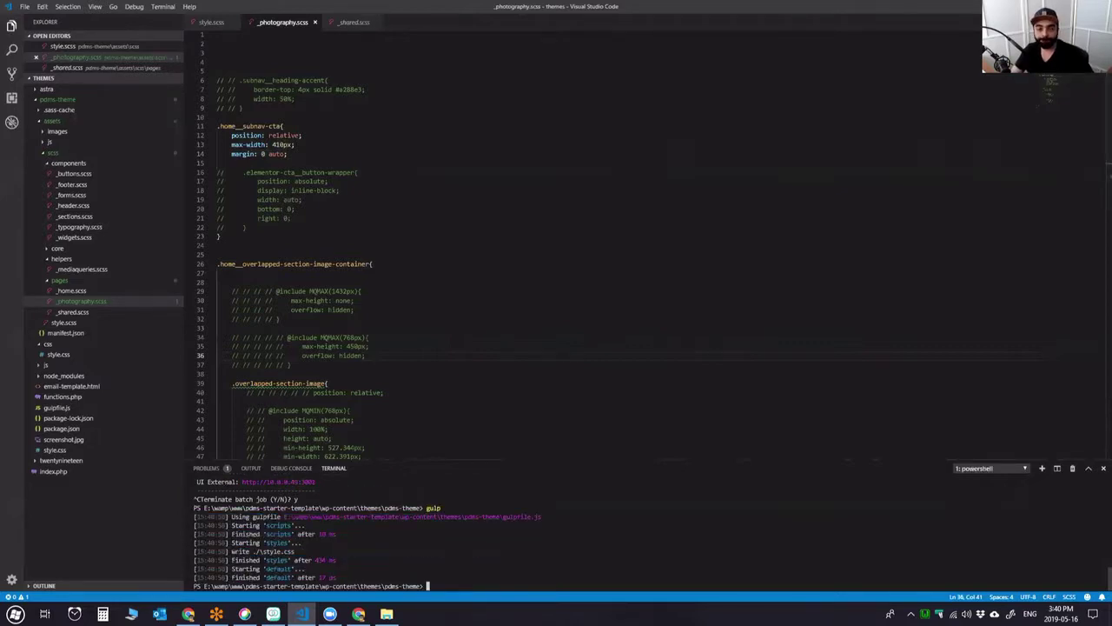
Switch to Chrome, reload the photography page preview to examine the call-to-action cards, and return to Visual Studio Code.
{"action": "key", "text": "alt+Tab"}
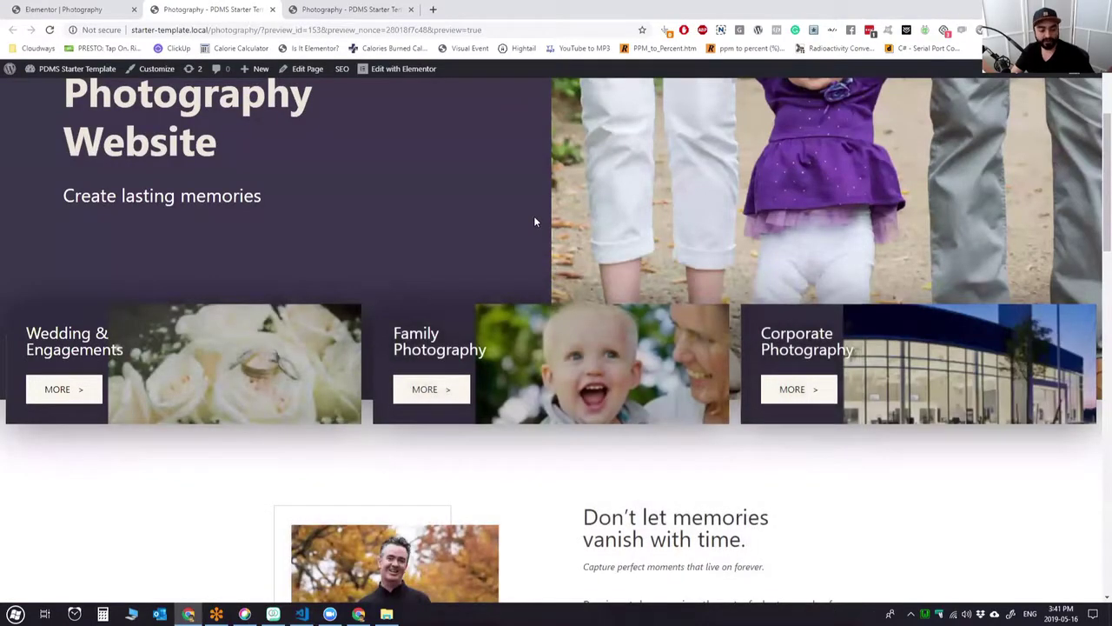
{"action": "key", "text": "F5"}
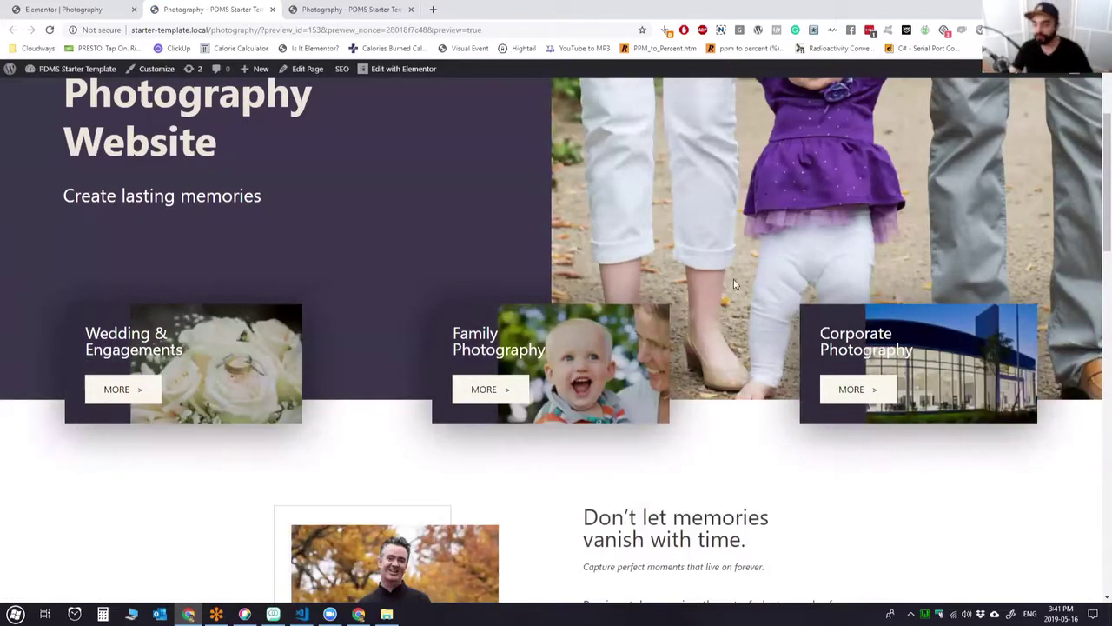
{"action": "left_click", "coordinate": [300, 613]}
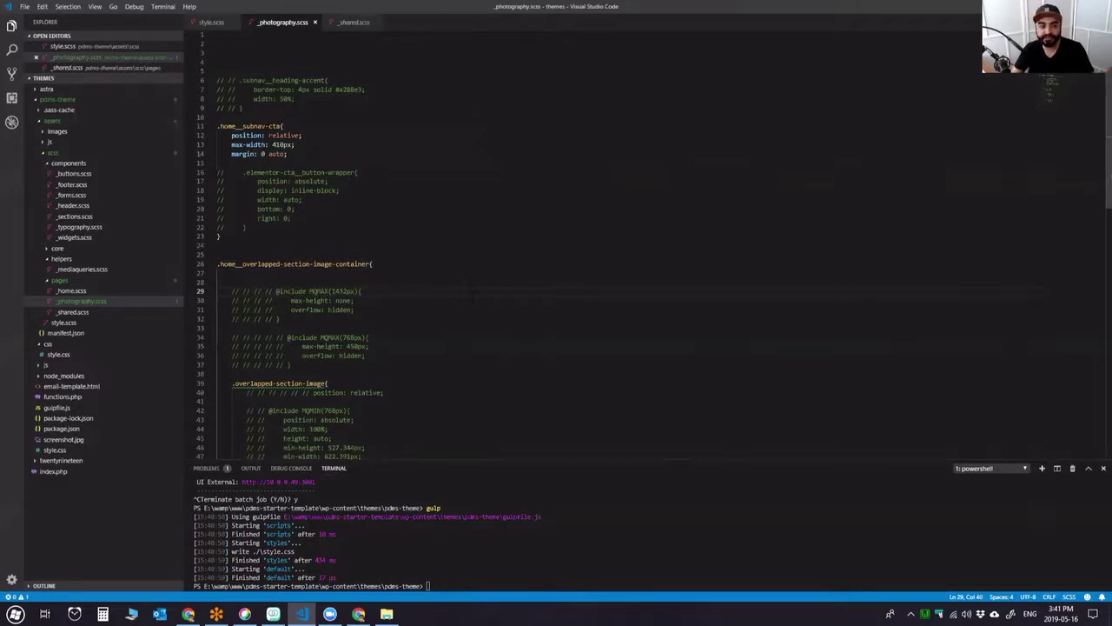
Uncomment the nested .elementor-cta__button-wrapper block inside the .home__subnav-cta rule.
{"action": "left_click", "coordinate": [334, 245]}
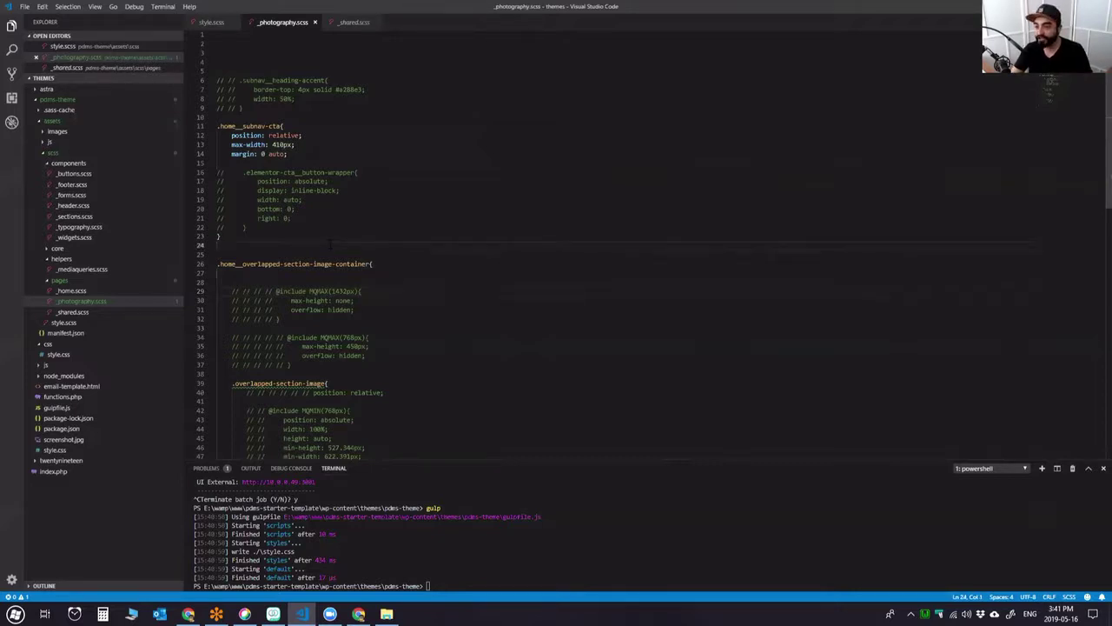
{"action": "left_click", "coordinate": [451, 199]}
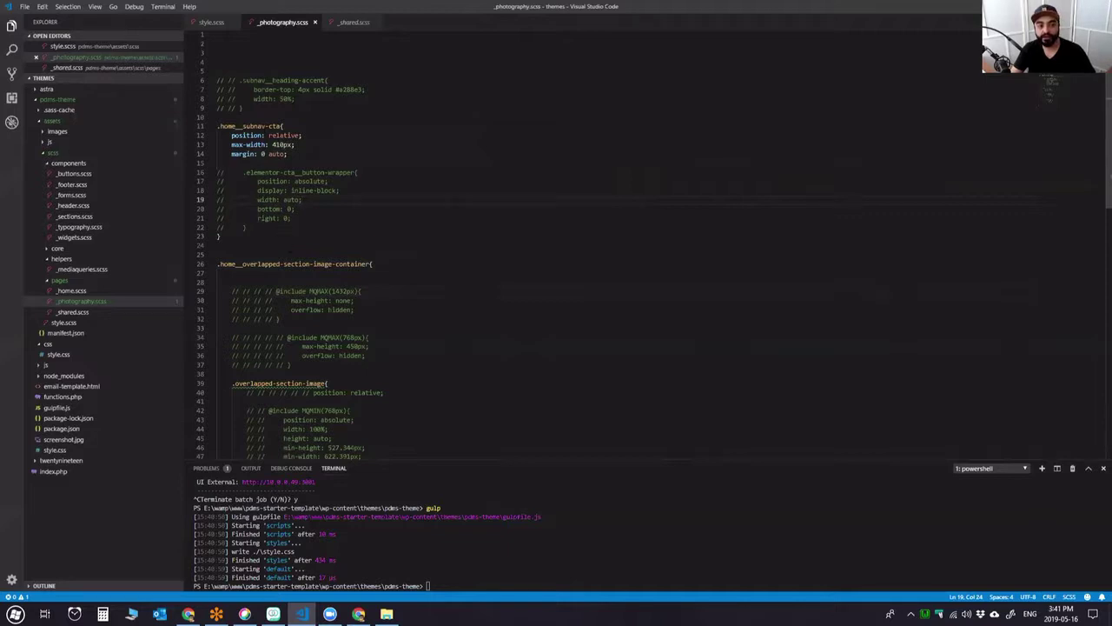
{"action": "left_click", "coordinate": [276, 229]}
{"action": "key", "text": "shift+Up"}
{"action": "key", "text": "shift+Up"}
{"action": "key", "text": "shift+Up"}
{"action": "key", "text": "shift+Up"}
{"action": "key", "text": "shift+Up"}
{"action": "key", "text": "shift+Up"}
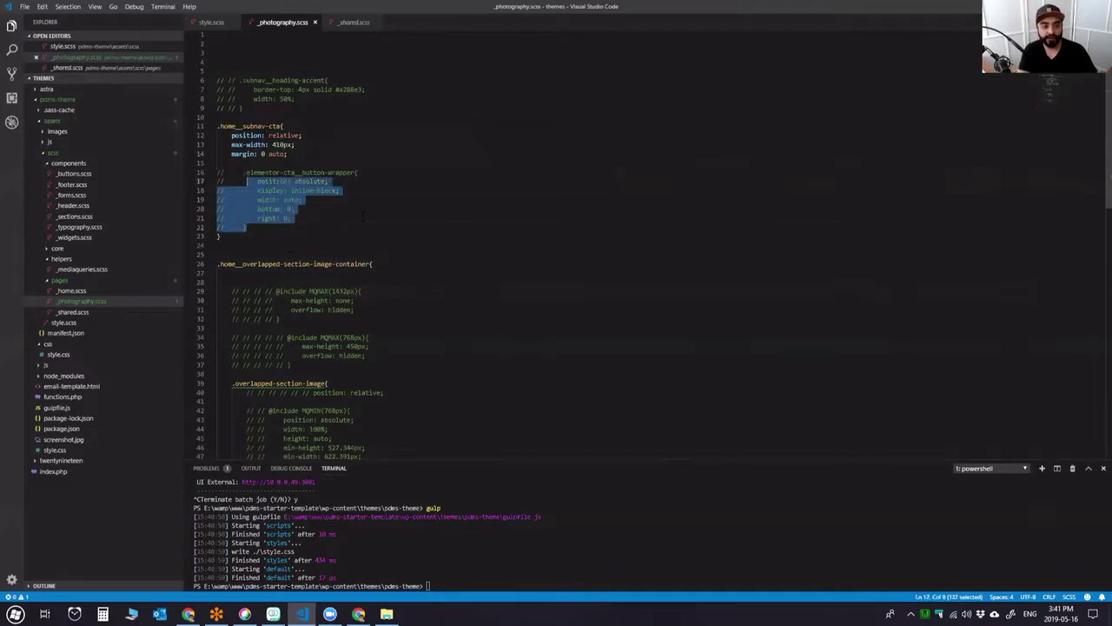
{"action": "key", "text": "shift+Home"}
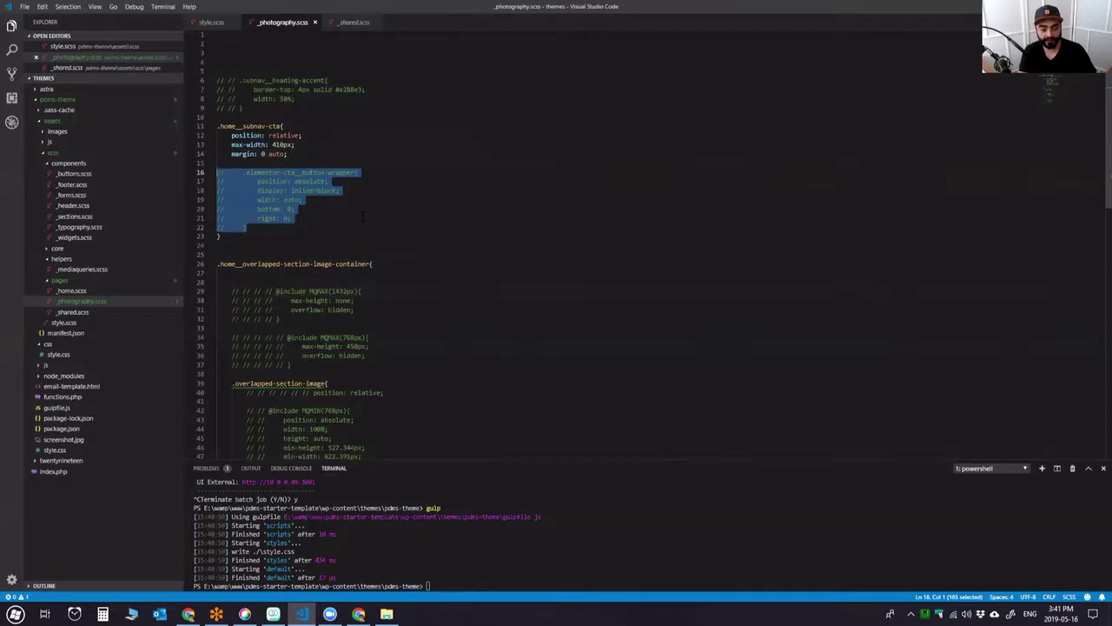
{"action": "key", "text": "ctrl+slash"}
{"action": "left_click", "coordinate": [363, 218]}
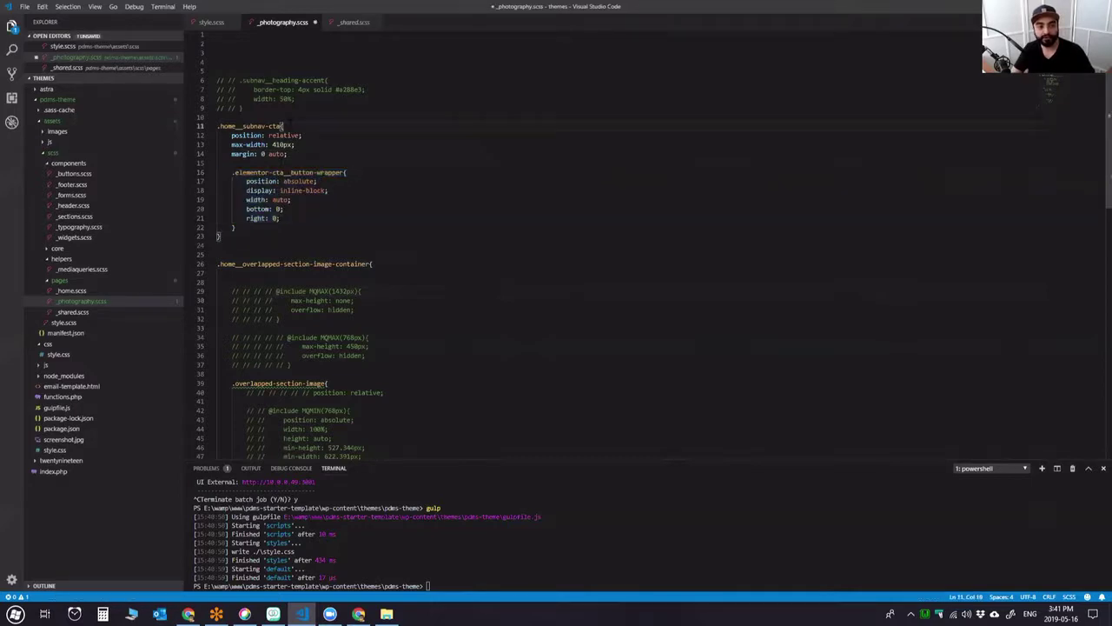
Write the flat selector .home__subnav-cta .elementor-cta__button-wrapper below the nested .home__subnav-cta rule.
{"action": "left_click_drag", "start_coordinate": [236, 228], "coordinate": [231, 173]}
{"action": "left_click", "coordinate": [245, 126]}
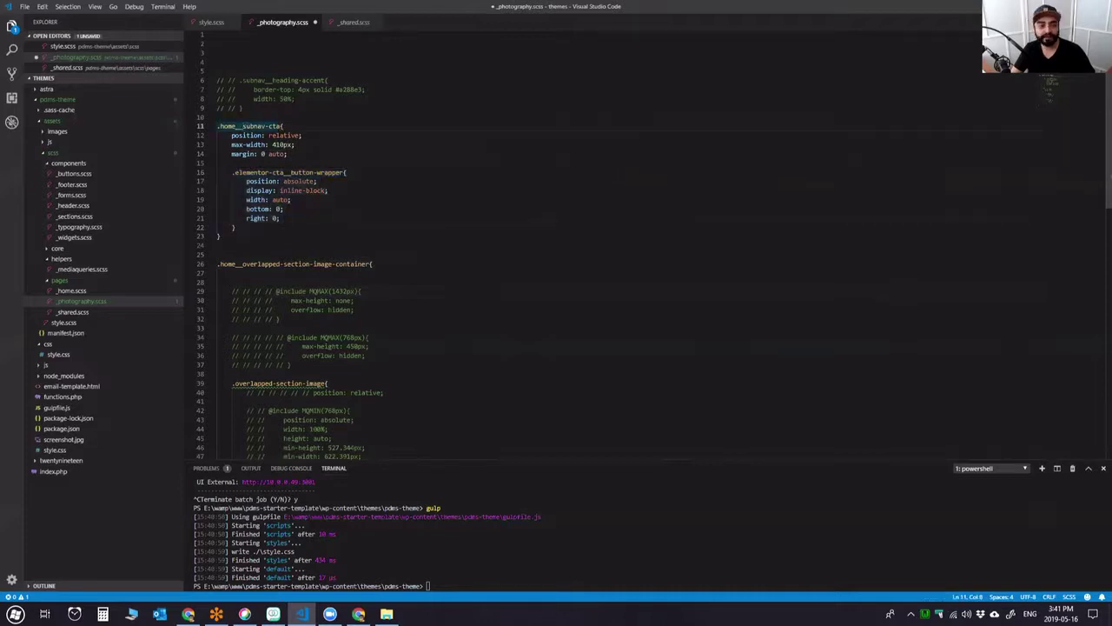
{"action": "mouse_move", "coordinate": [242, 125]}
{"action": "left_click", "coordinate": [283, 125]}
{"action": "left_click", "coordinate": [401, 245]}
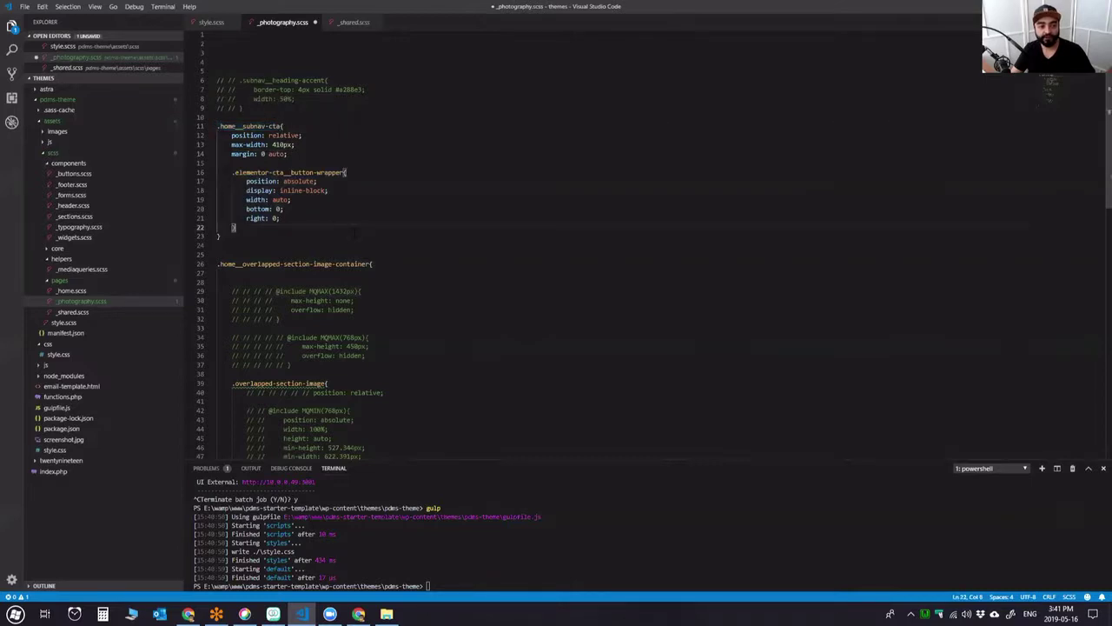
{"action": "key", "text": "Return"}
{"action": "type", "text": ".home__"}
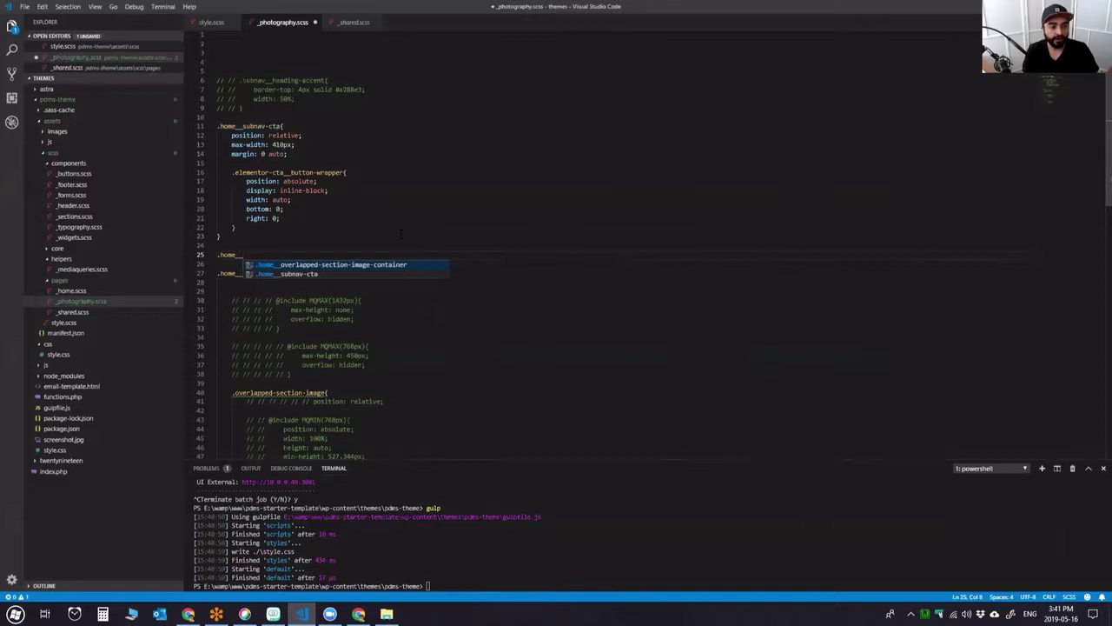
{"action": "key", "text": "Down"}
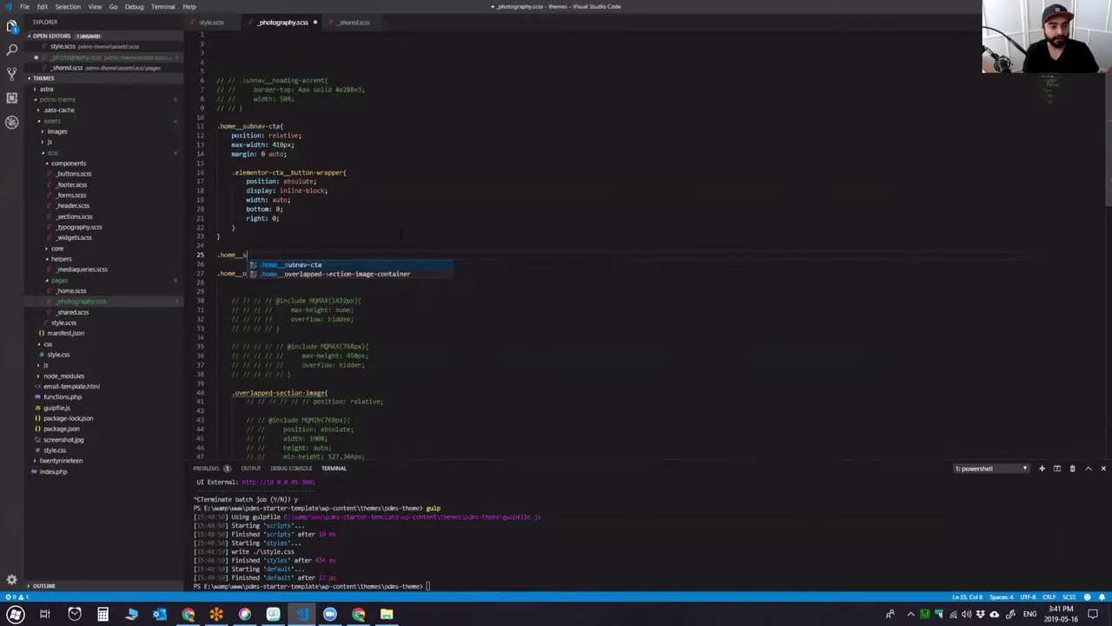
{"action": "key", "text": "Return"}
{"action": "type", "text": "."}
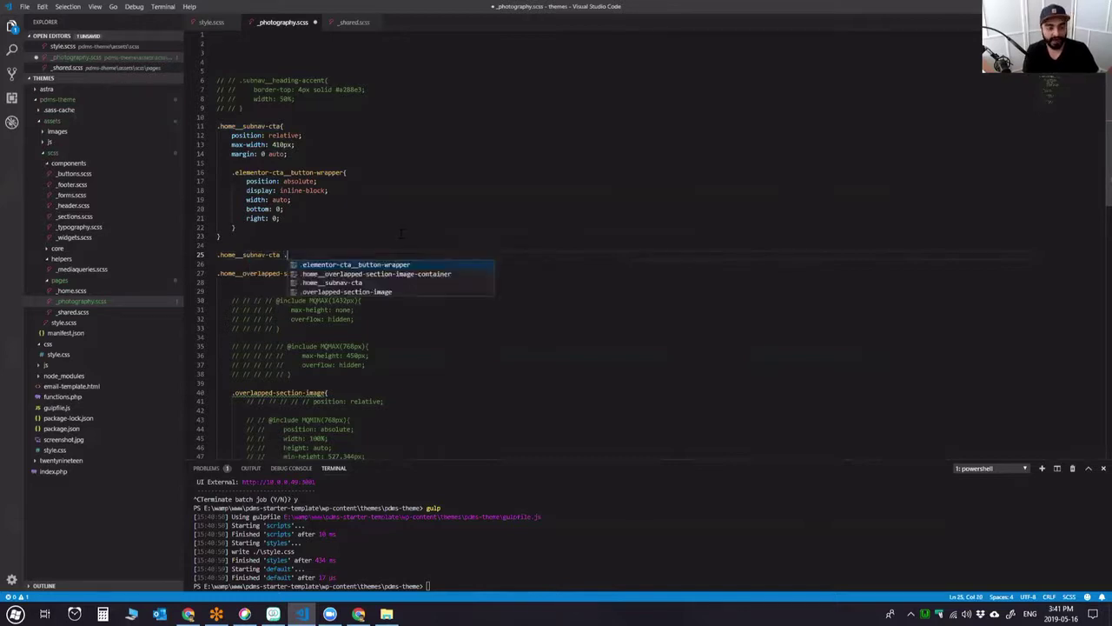
{"action": "type", "text": "elemen"}
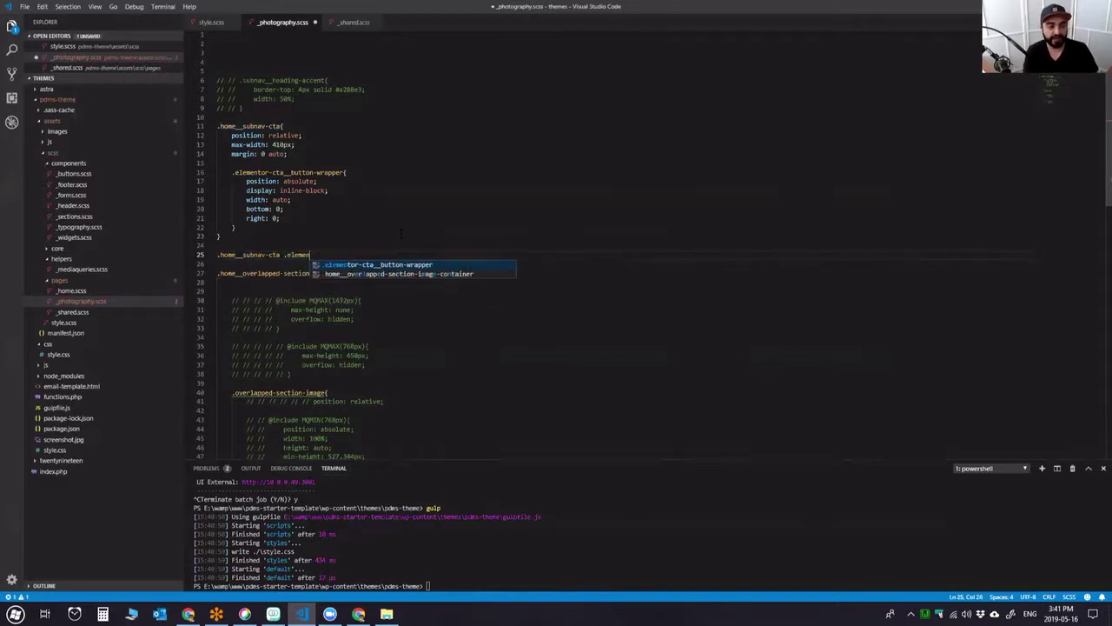
{"action": "key", "text": "Return"}
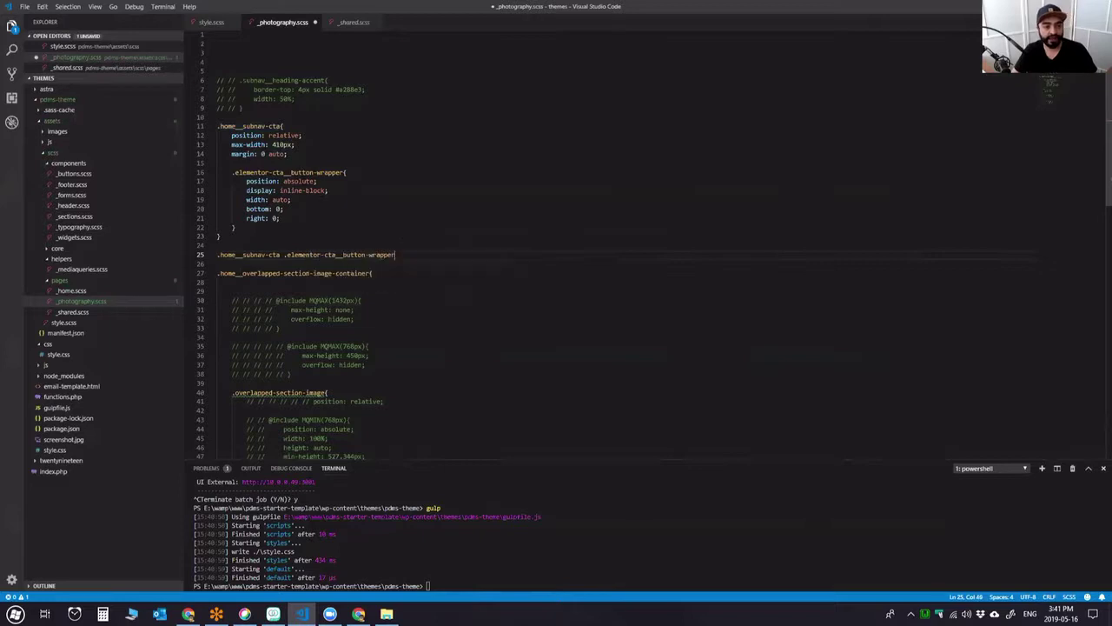
Compare the flat selector with the nested version and add an empty rule body in braces to it.
{"action": "mouse_move", "coordinate": [343, 172]}
{"action": "left_mouse_down"}
{"action": "mouse_move", "coordinate": [232, 172]}
{"action": "mouse_move", "coordinate": [347, 172]}
{"action": "left_mouse_up"}
{"action": "left_click", "coordinate": [229, 172]}
{"action": "left_click_drag", "start_coordinate": [261, 126], "coordinate": [258, 125]}
{"action": "left_click", "coordinate": [472, 252]}
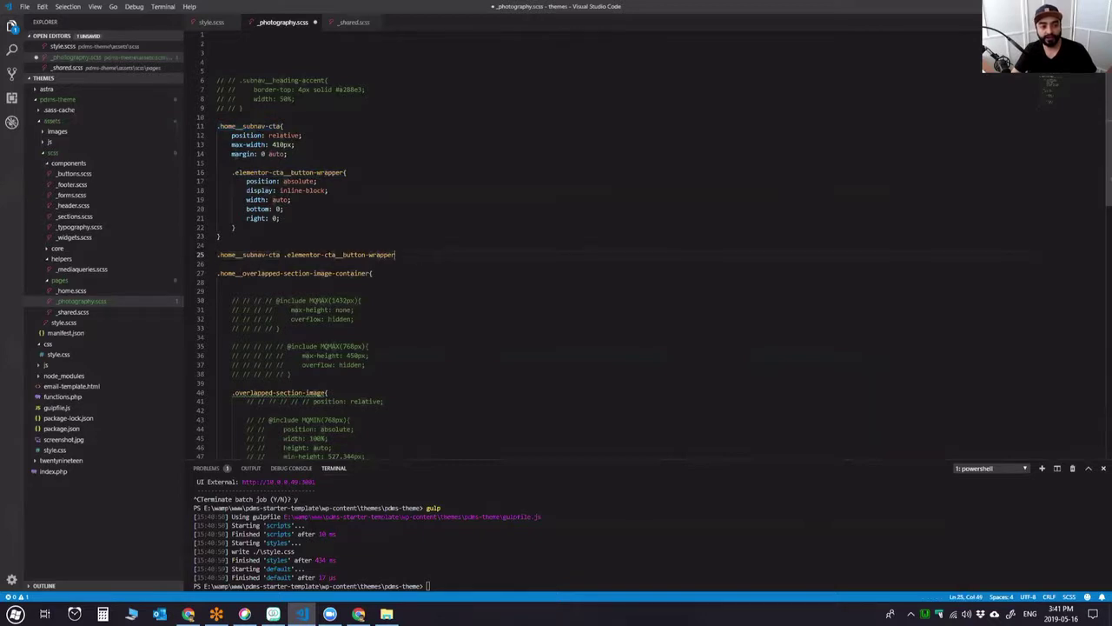
{"action": "type", "text": "{"}
{"action": "key", "text": "Return"}
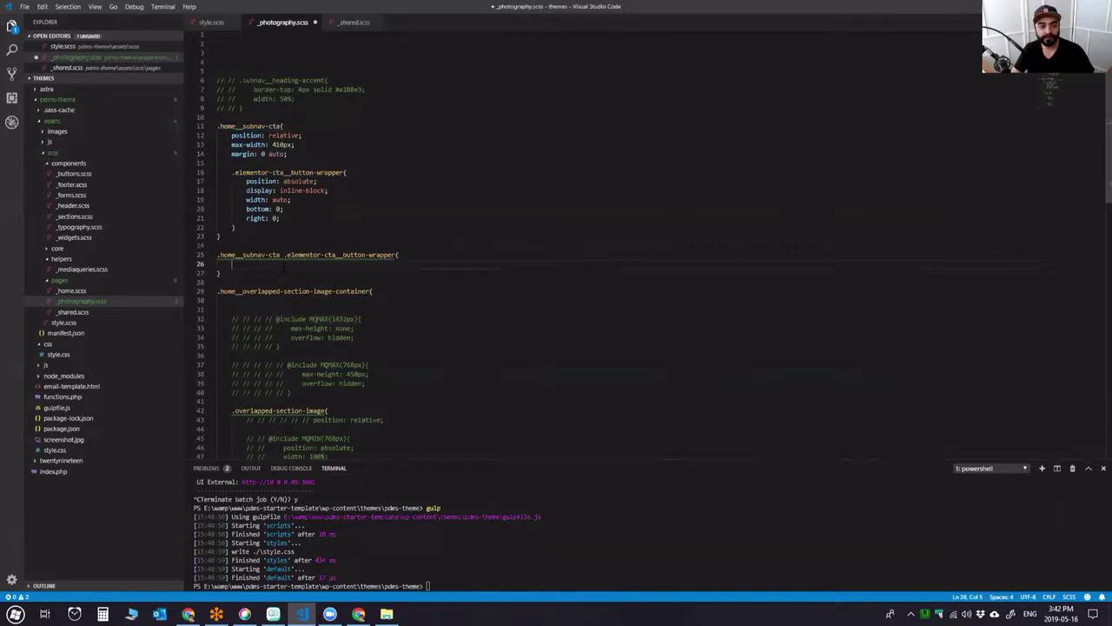
Delete the empty .home__subnav-cta .elementor-cta__button-wrapper rule below the nested block.
{"action": "left_click", "coordinate": [282, 126]}
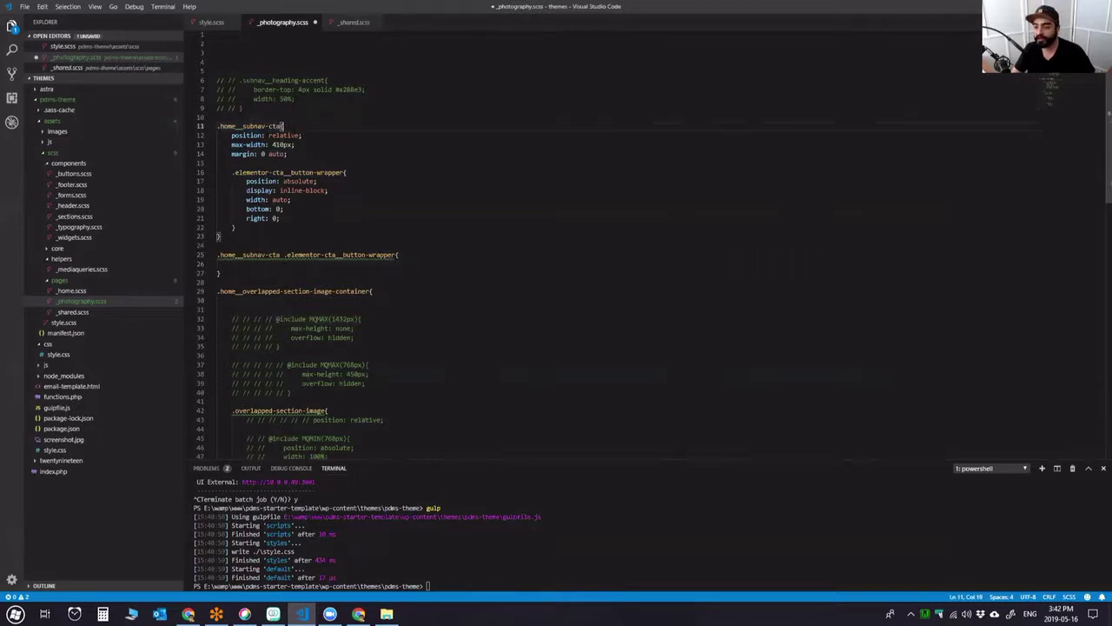
{"action": "left_click", "coordinate": [258, 265]}
{"action": "key", "text": "Down"}
{"action": "key", "text": "shift+Up"}
{"action": "key", "text": "shift+Up"}
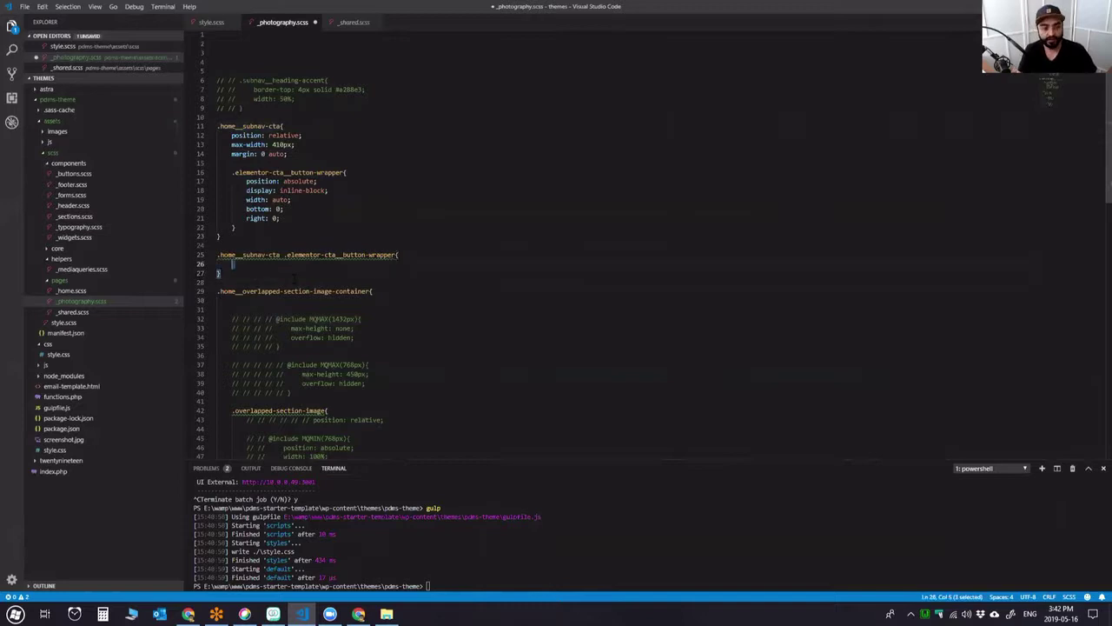
{"action": "key", "text": "shift+Home"}
{"action": "key", "text": "BackSpace"}
{"action": "key", "text": "BackSpace"}
{"action": "key", "text": "BackSpace"}
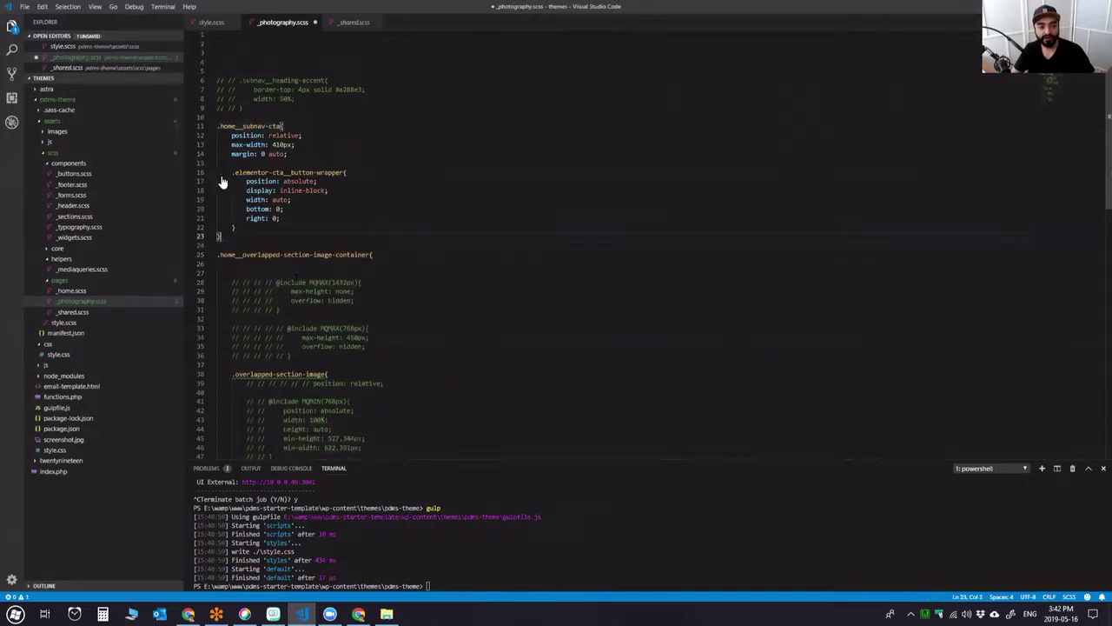
Comment out the nested .elementor-cta__button-wrapper block in the .home__subnav-cta rule and save _photography.scss.
{"action": "left_click", "coordinate": [304, 126]}
{"action": "left_click", "coordinate": [232, 236]}
{"action": "left_click", "coordinate": [305, 218]}
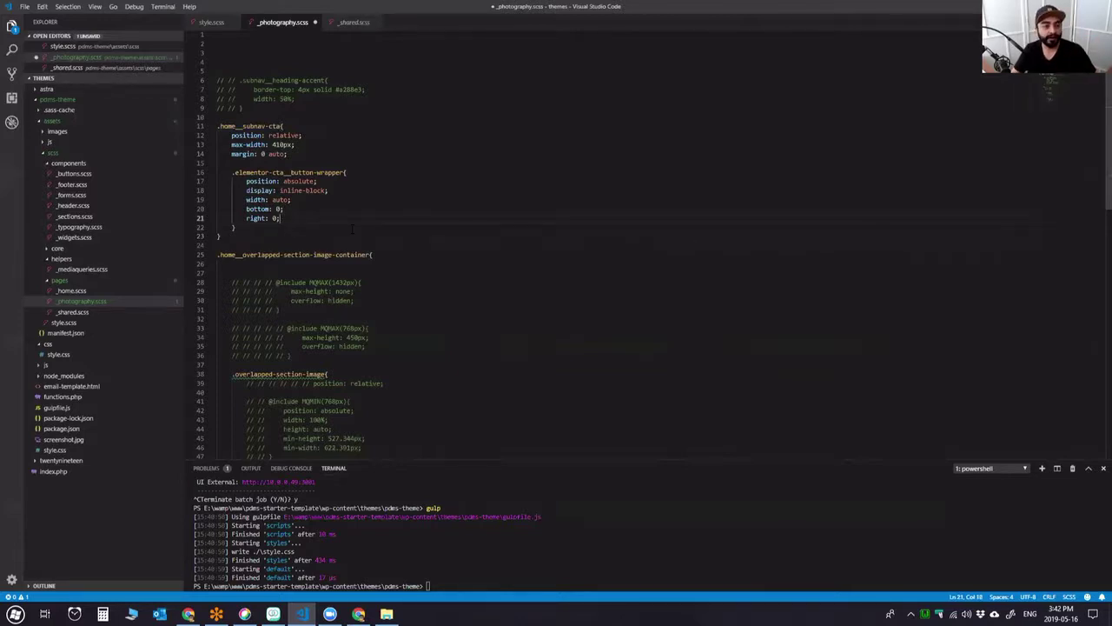
{"action": "left_click", "coordinate": [352, 228]}
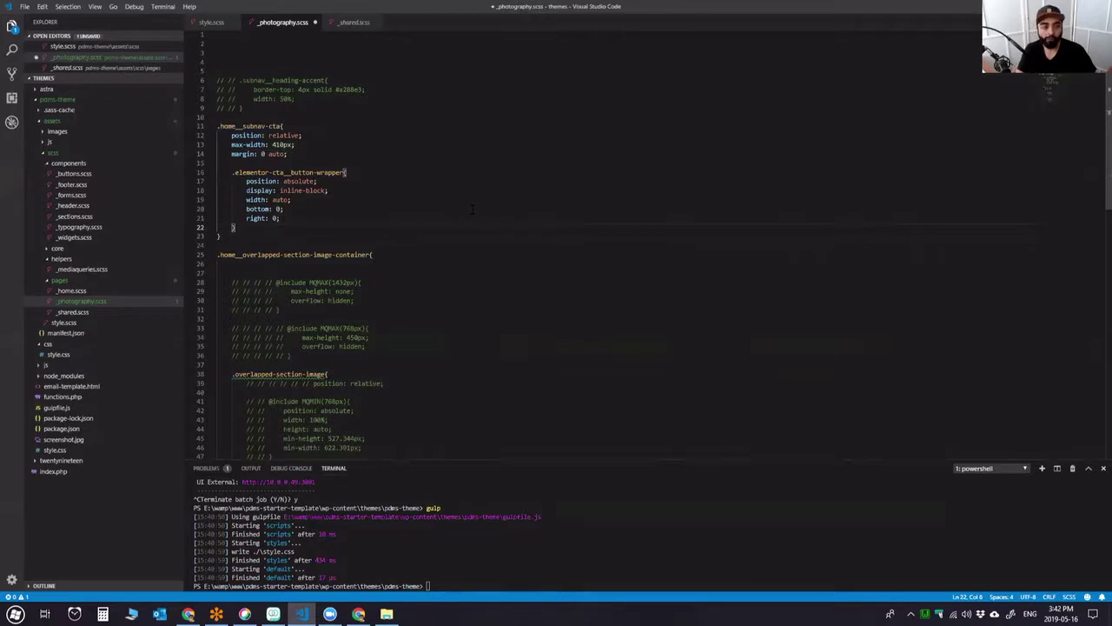
{"action": "key", "text": "shift+Up"}
{"action": "key", "text": "shift+Up"}
{"action": "key", "text": "shift+Up"}
{"action": "key", "text": "shift+Up"}
{"action": "key", "text": "shift+Up"}
{"action": "key", "text": "shift+Up"}
{"action": "key", "text": "shift+Home"}
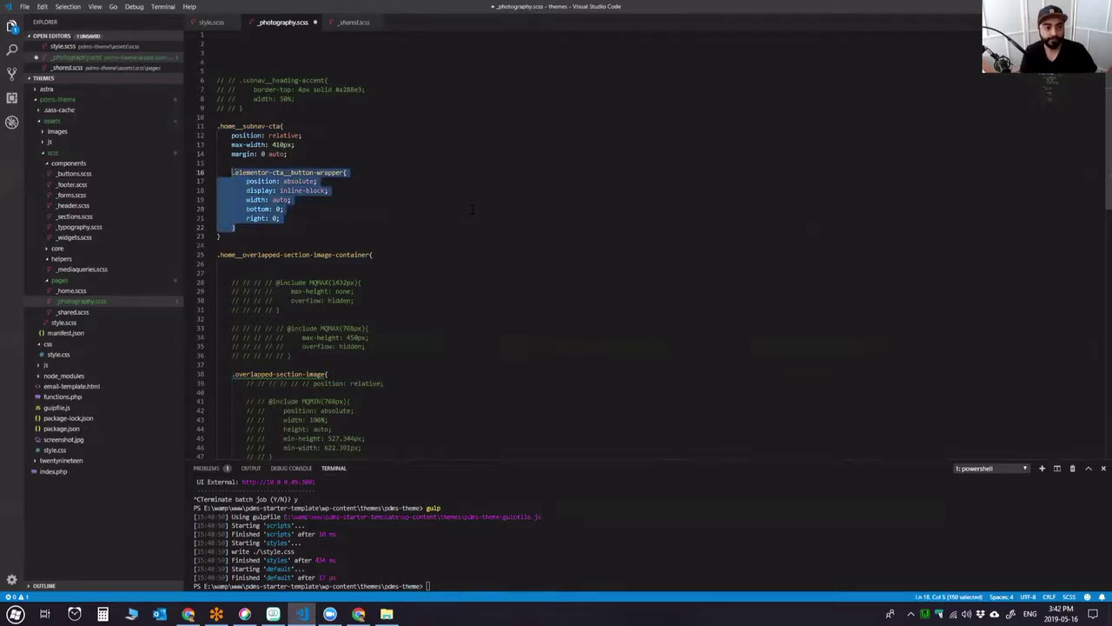
{"action": "key", "text": "ctrl+slash"}
{"action": "left_click", "coordinate": [477, 194]}
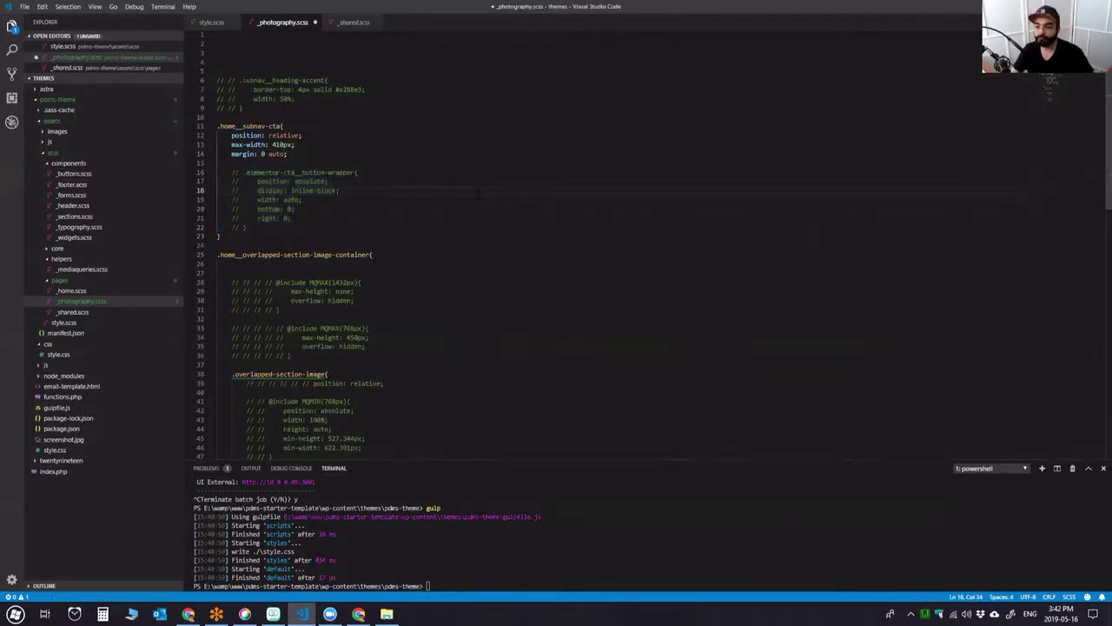
{"action": "key", "text": "ctrl+s"}
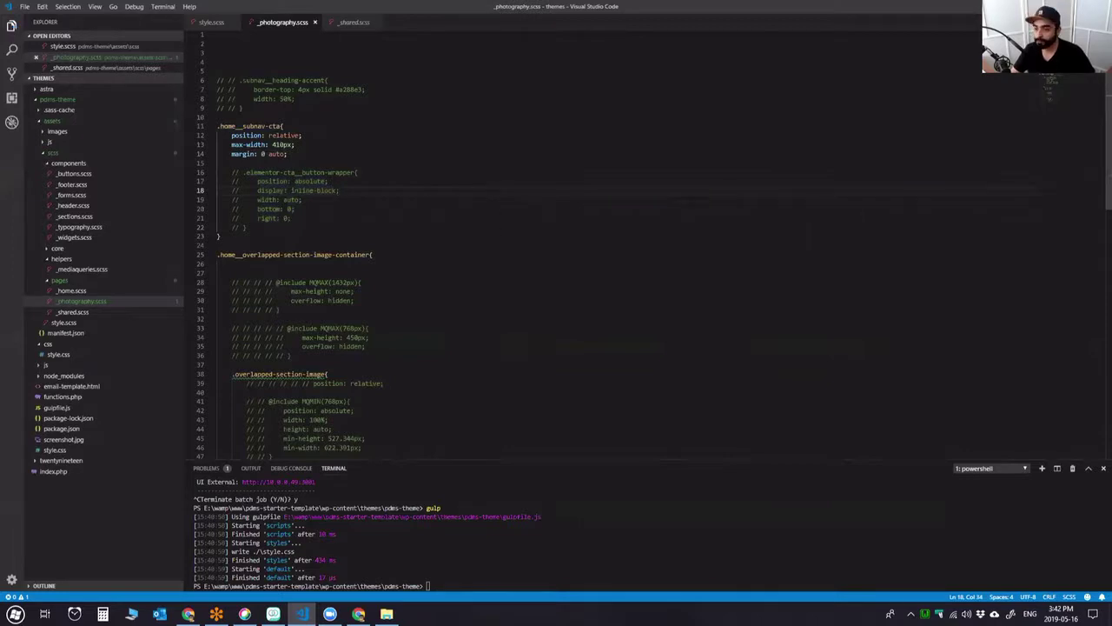
Switch to the Elementor editor in Chrome and examine the content settings of the Wedding & Engagements call to action.
{"action": "left_click", "coordinate": [302, 228]}
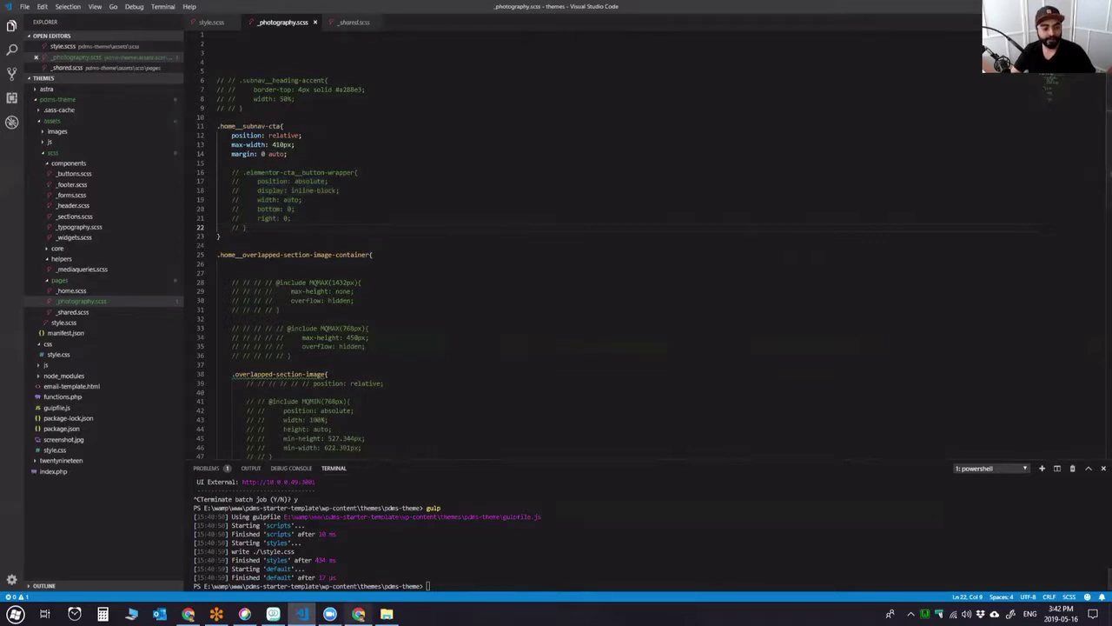
{"action": "double_click", "coordinate": [264, 173]}
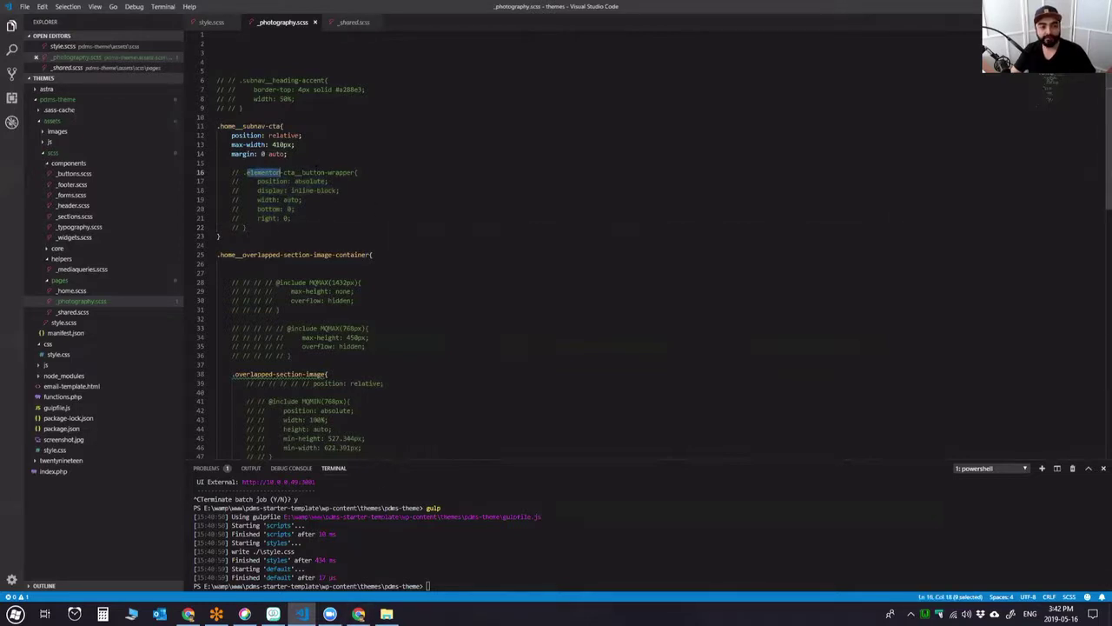
{"action": "left_click", "coordinate": [359, 614]}
{"action": "left_click", "coordinate": [301, 613]}
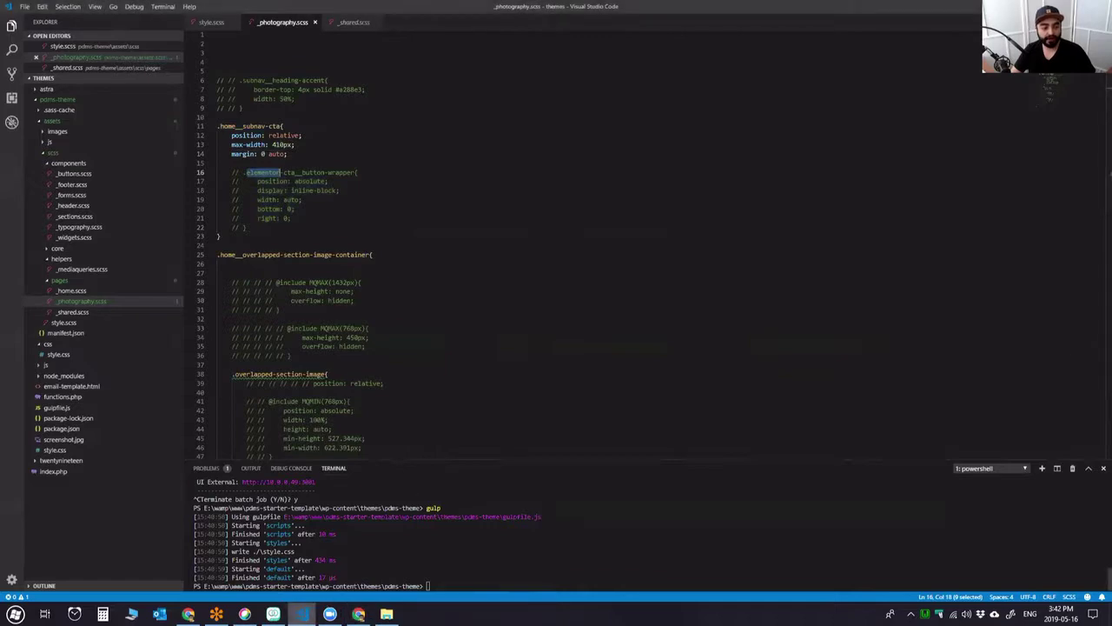
{"action": "left_click", "coordinate": [188, 613]}
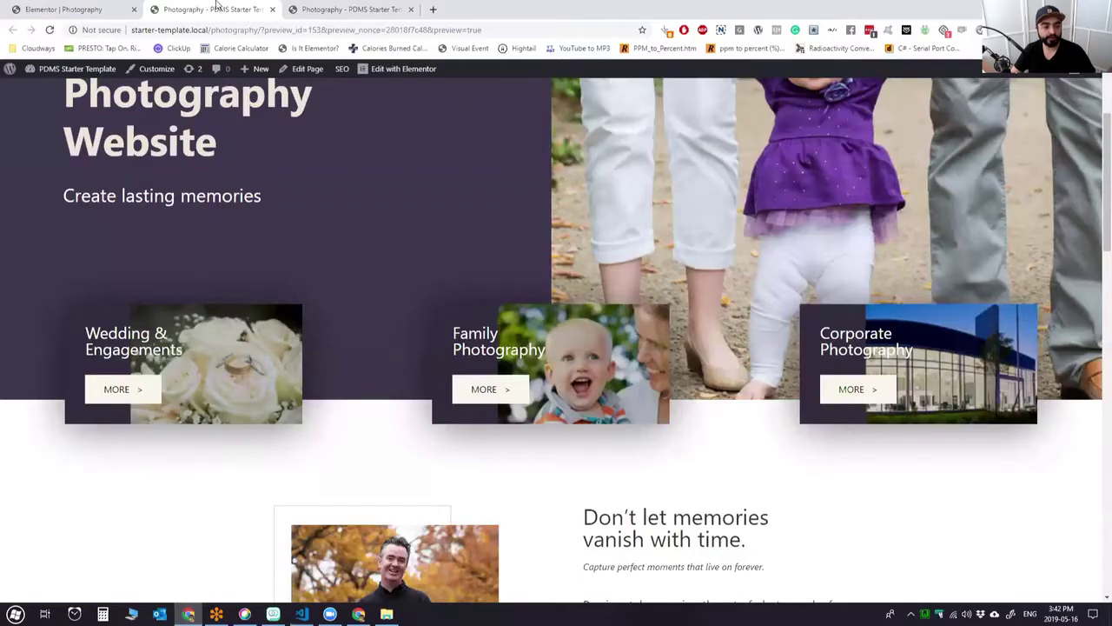
{"action": "left_click", "coordinate": [86, 9]}
{"action": "right_click", "coordinate": [327, 297]}
{"action": "left_click", "coordinate": [362, 308]}
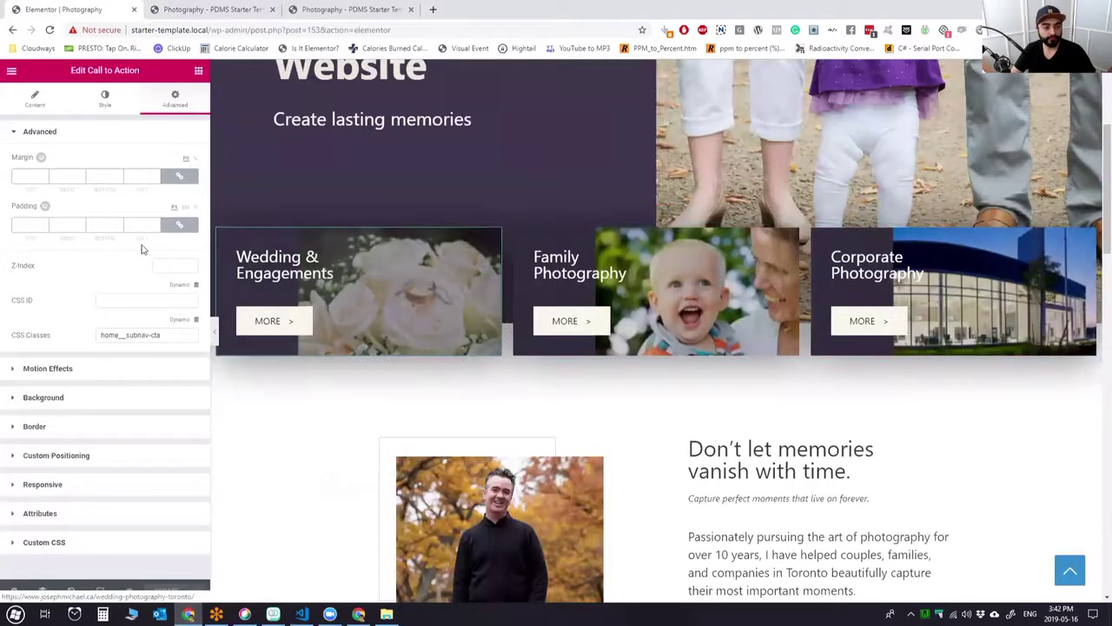
{"action": "left_click", "coordinate": [35, 98]}
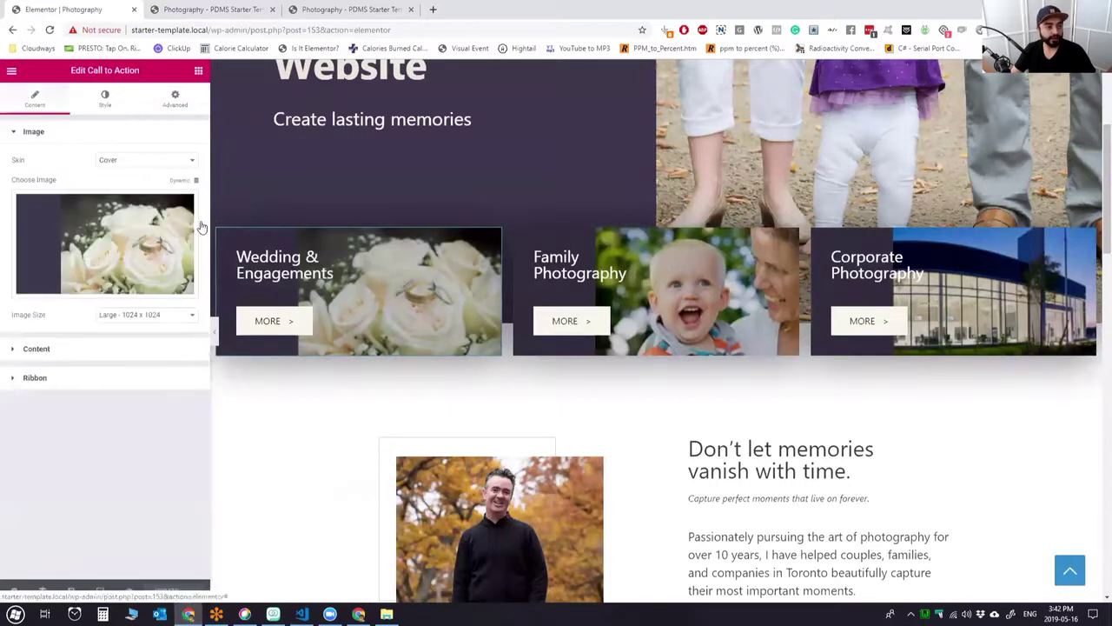
{"action": "left_click", "coordinate": [59, 349]}
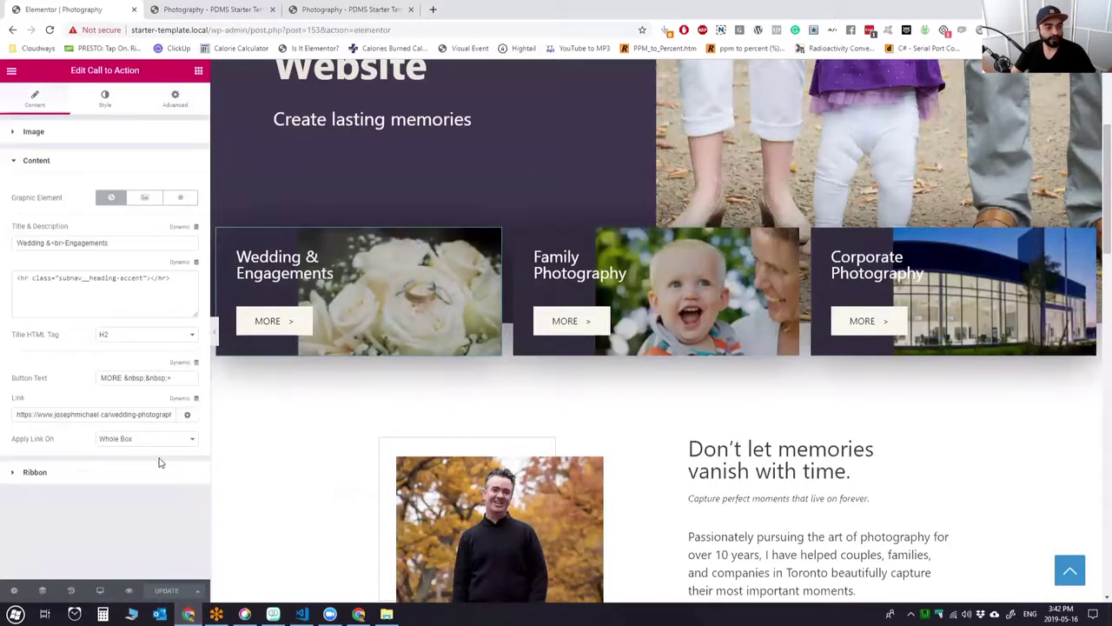
{"action": "mouse_move", "coordinate": [188, 614]}
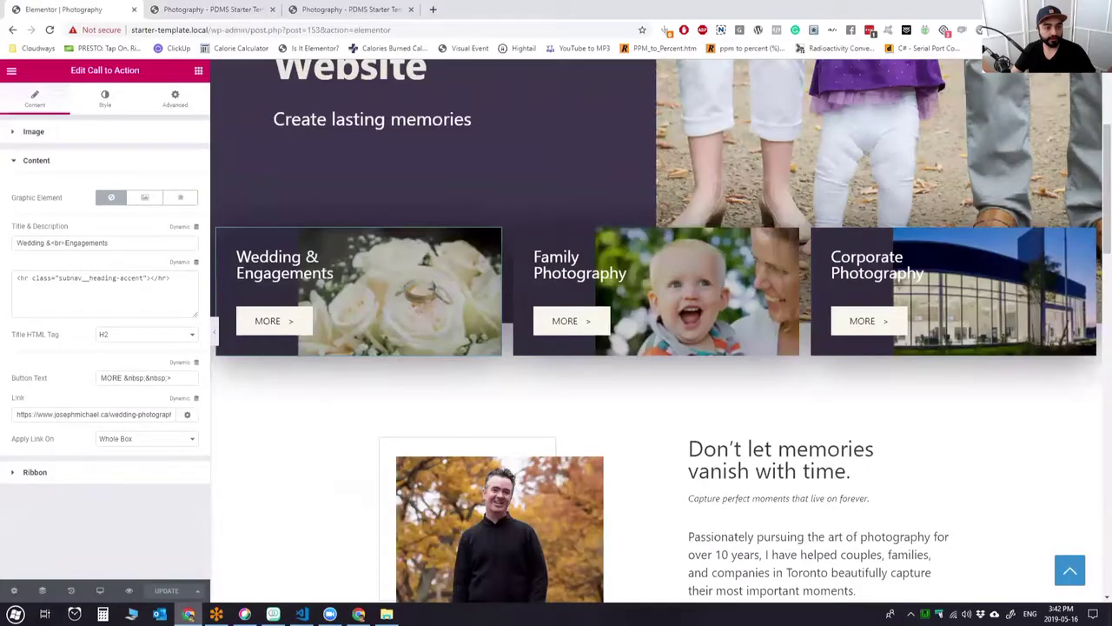
{"action": "key", "text": "alt+Tab"}
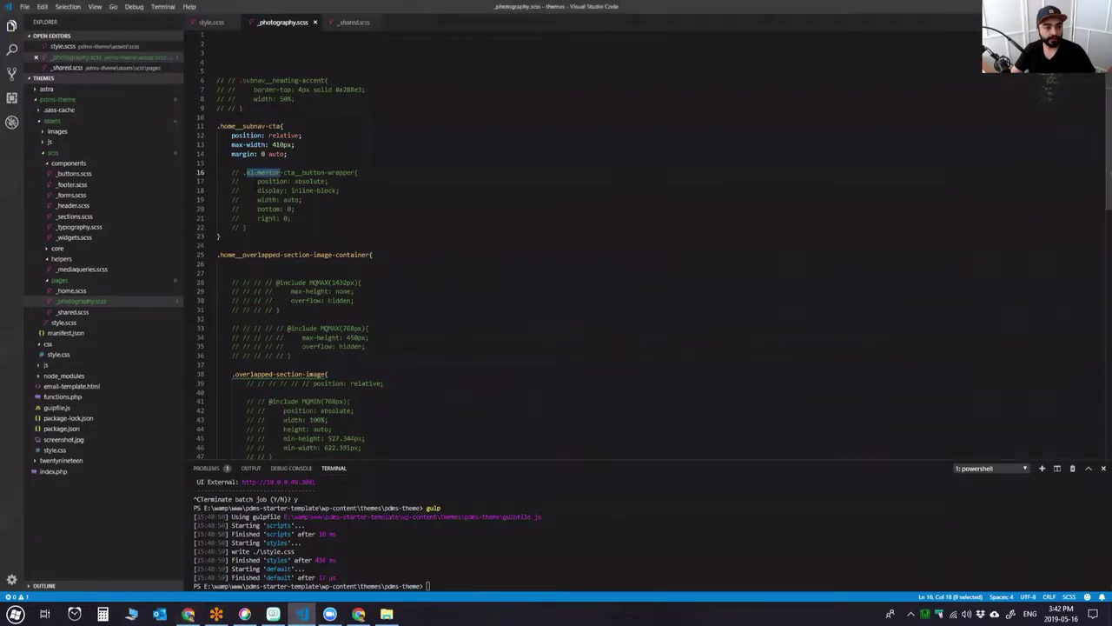
{"action": "left_click", "coordinate": [188, 613]}
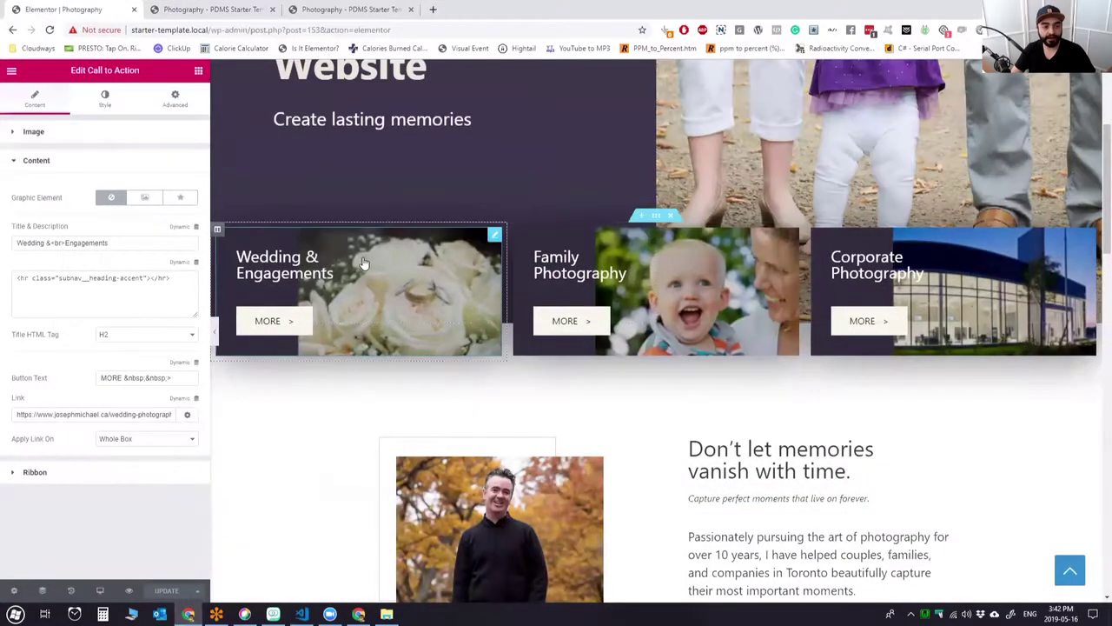
Switch to the photography preview and inspect the Wedding & Engagements title, its elementor-cta__content container and the home__subnav-cta widget element.
{"action": "left_click", "coordinate": [221, 7]}
{"action": "right_click", "coordinate": [236, 347]}
{"action": "left_click", "coordinate": [278, 502]}
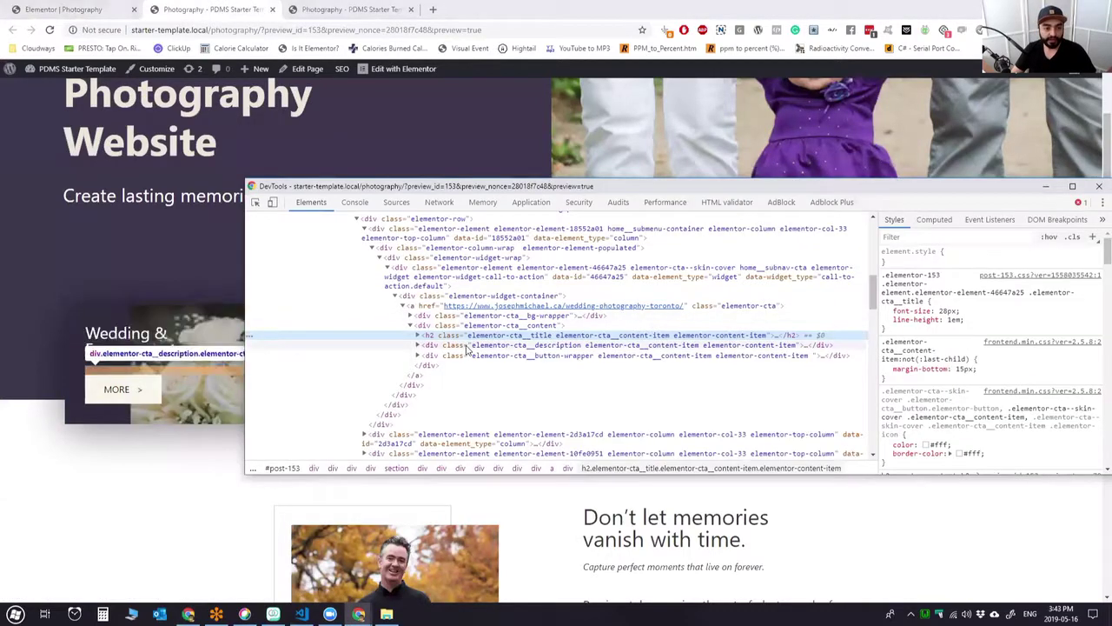
{"action": "left_click", "coordinate": [503, 326]}
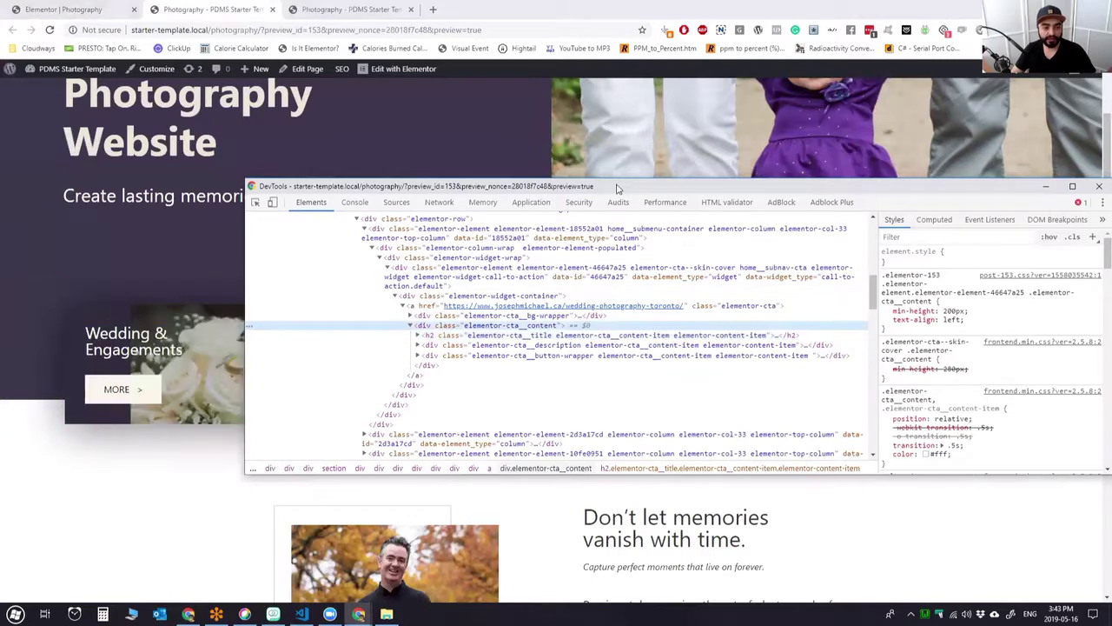
{"action": "left_click", "coordinate": [718, 177]}
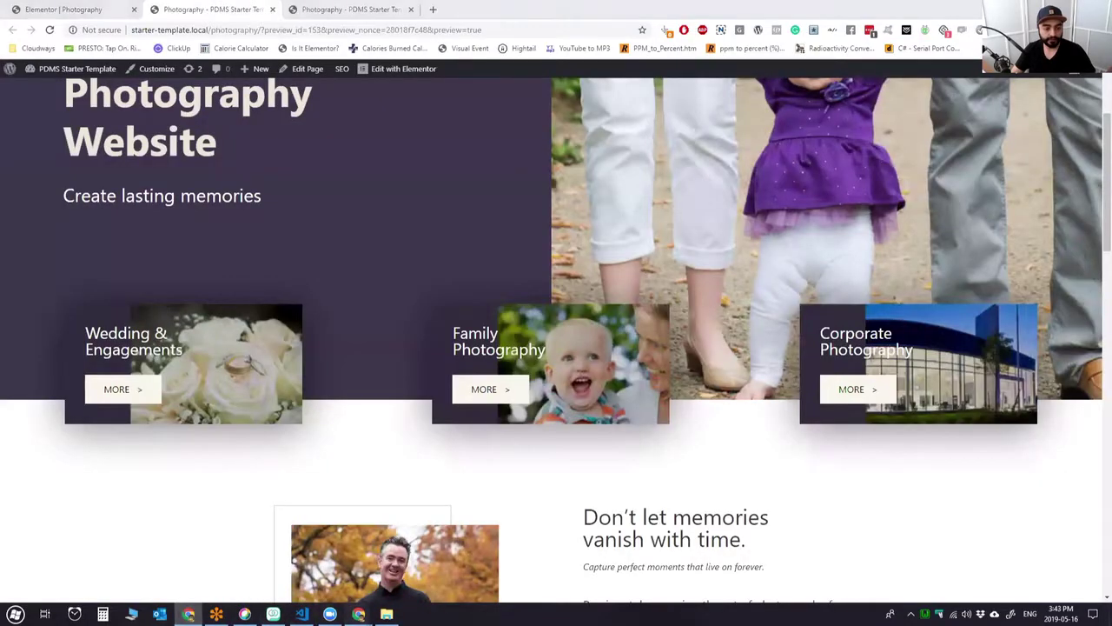
{"action": "left_click", "coordinate": [426, 578]}
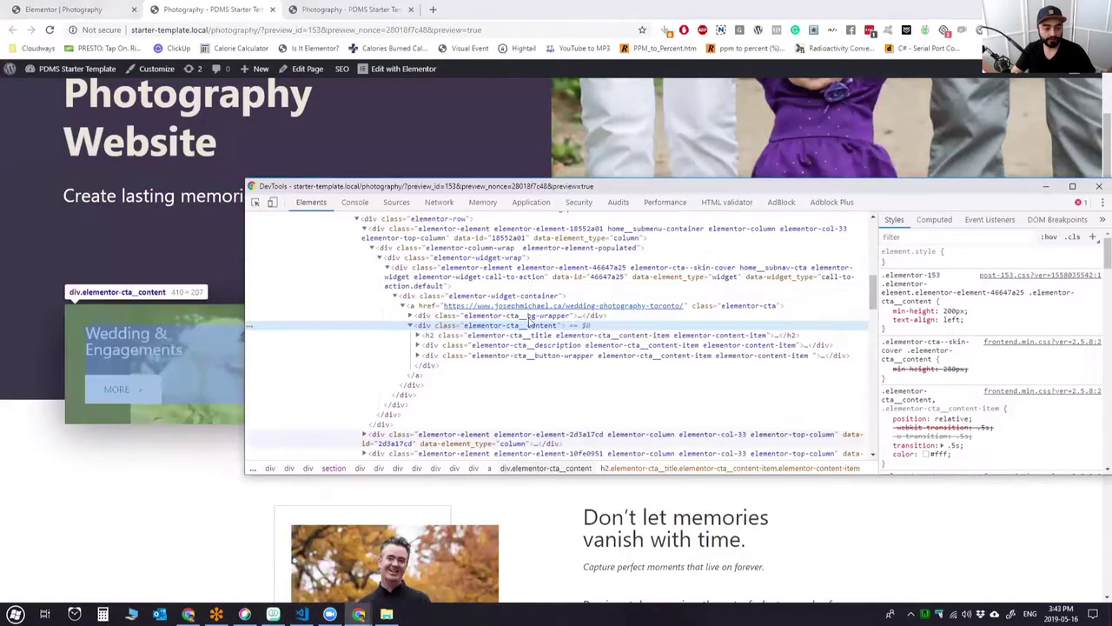
{"action": "left_click", "coordinate": [542, 278]}
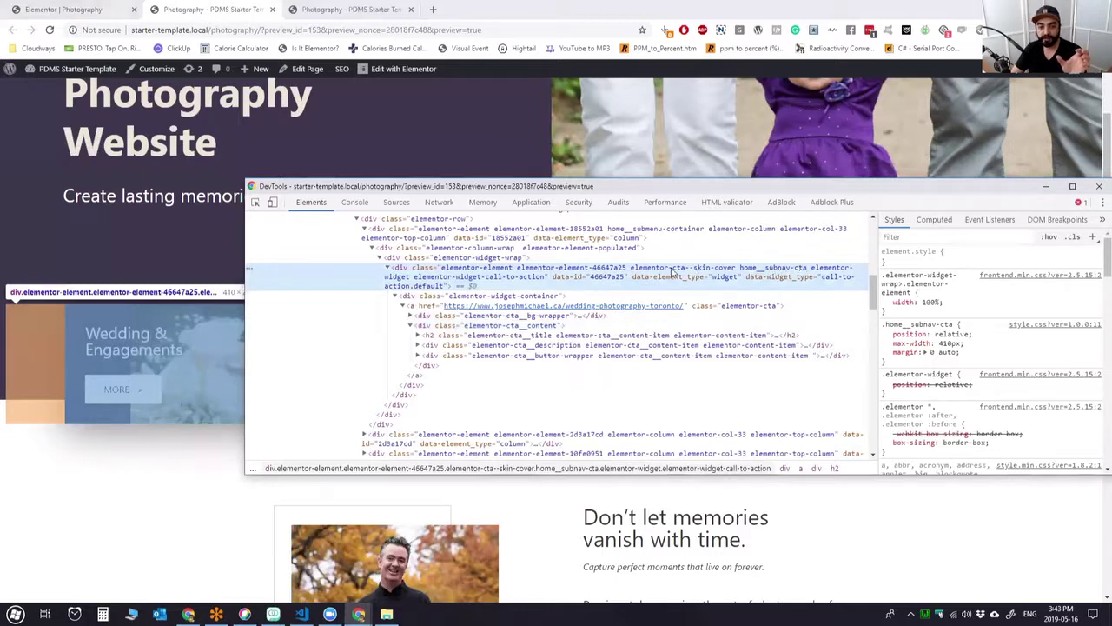
Expand the elementor-cta__button-wrapper div and inspect its MORE button and wrapper, with DevTools resized to reveal the Wedding & Engagements card.
{"action": "left_click", "coordinate": [432, 355]}
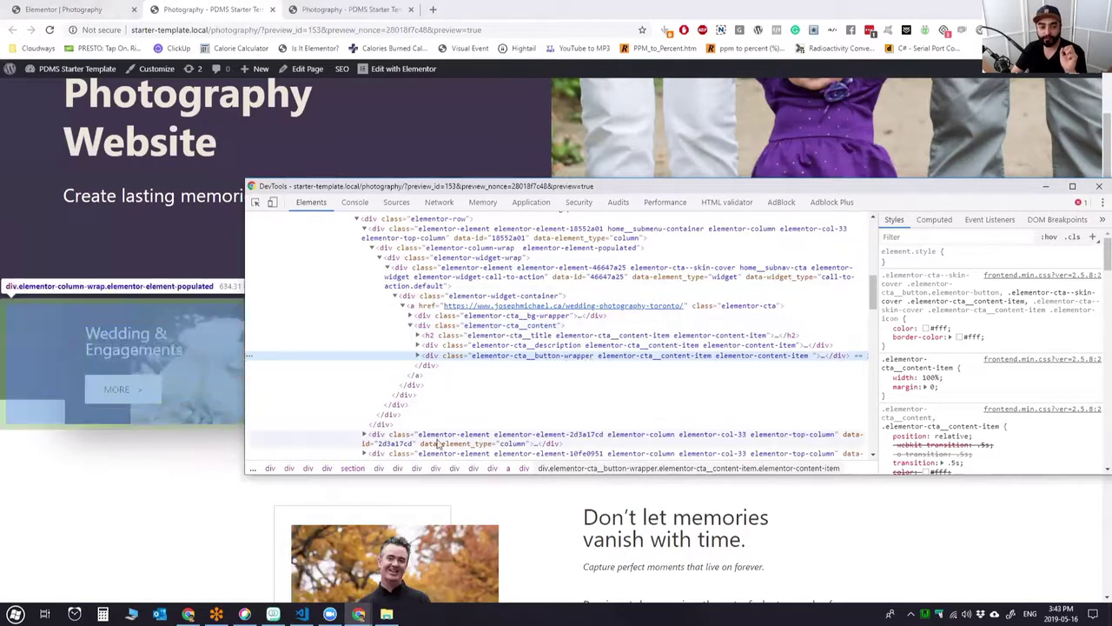
{"action": "left_click", "coordinate": [419, 356]}
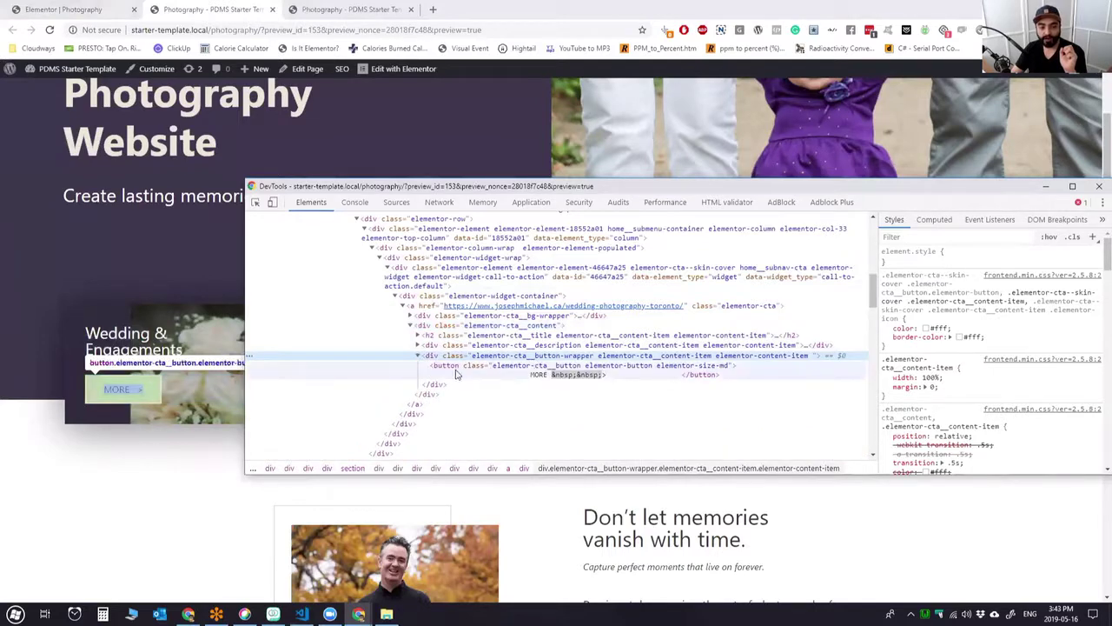
{"action": "left_click", "coordinate": [462, 368]}
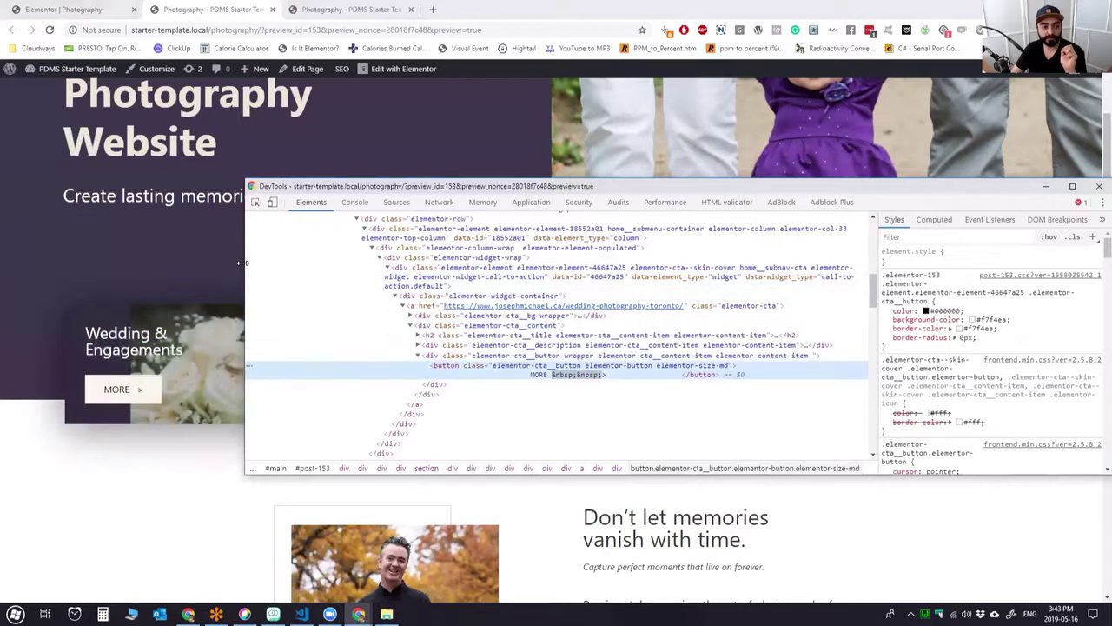
{"action": "left_click_drag", "start_coordinate": [243, 262], "coordinate": [495, 262]}
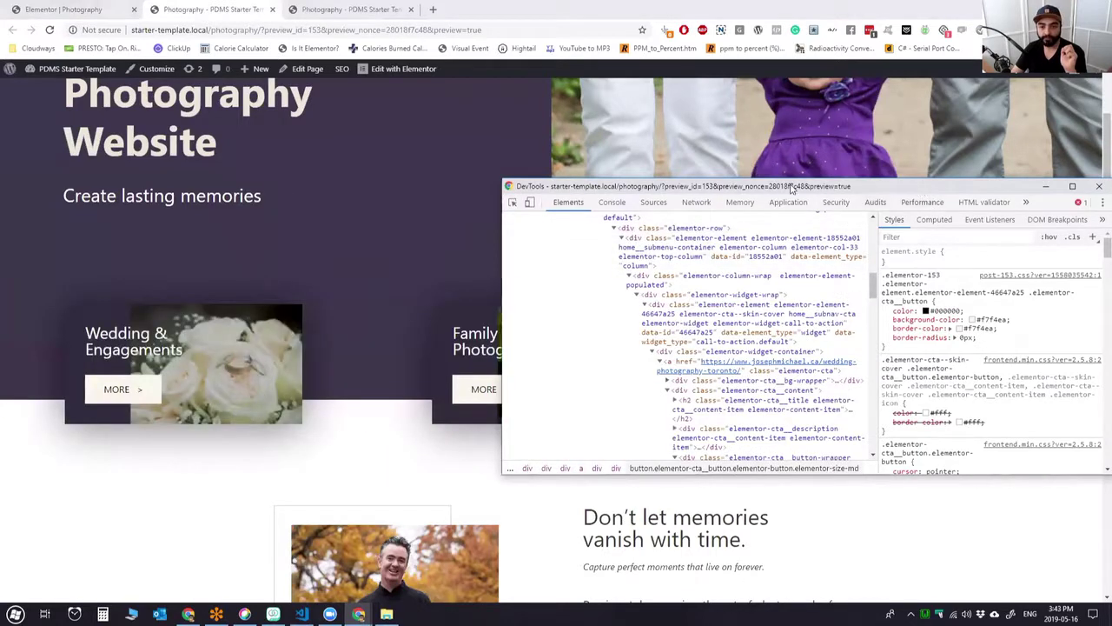
{"action": "left_click_drag", "start_coordinate": [793, 190], "coordinate": [673, 188]}
{"action": "scroll", "coordinate": [641, 370], "scroll_direction": "down", "scroll_amount": 3}
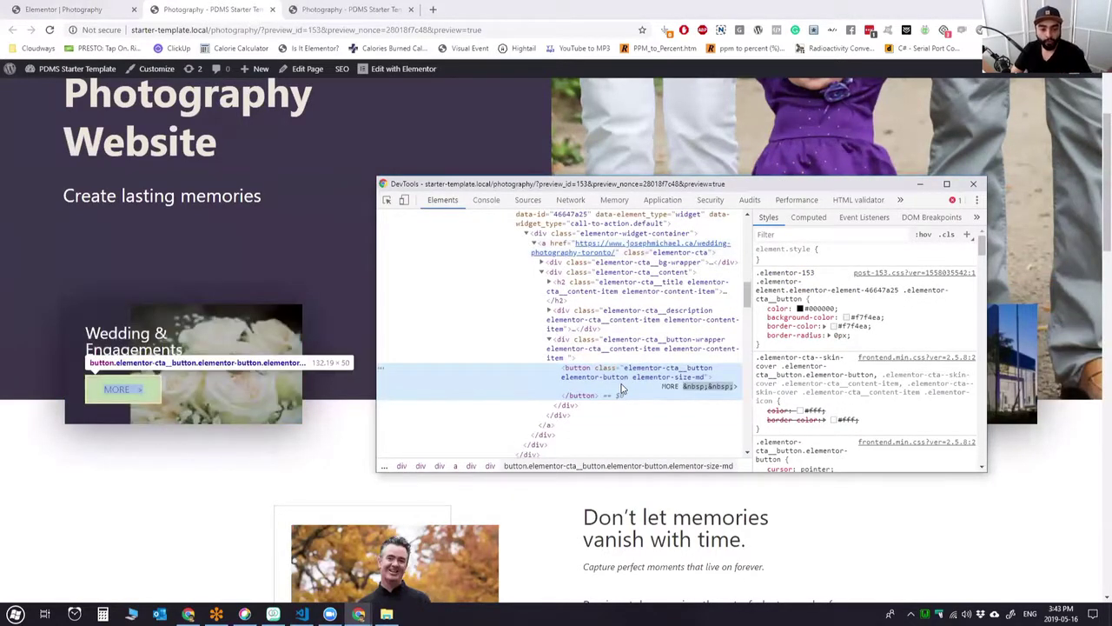
{"action": "left_click", "coordinate": [623, 351]}
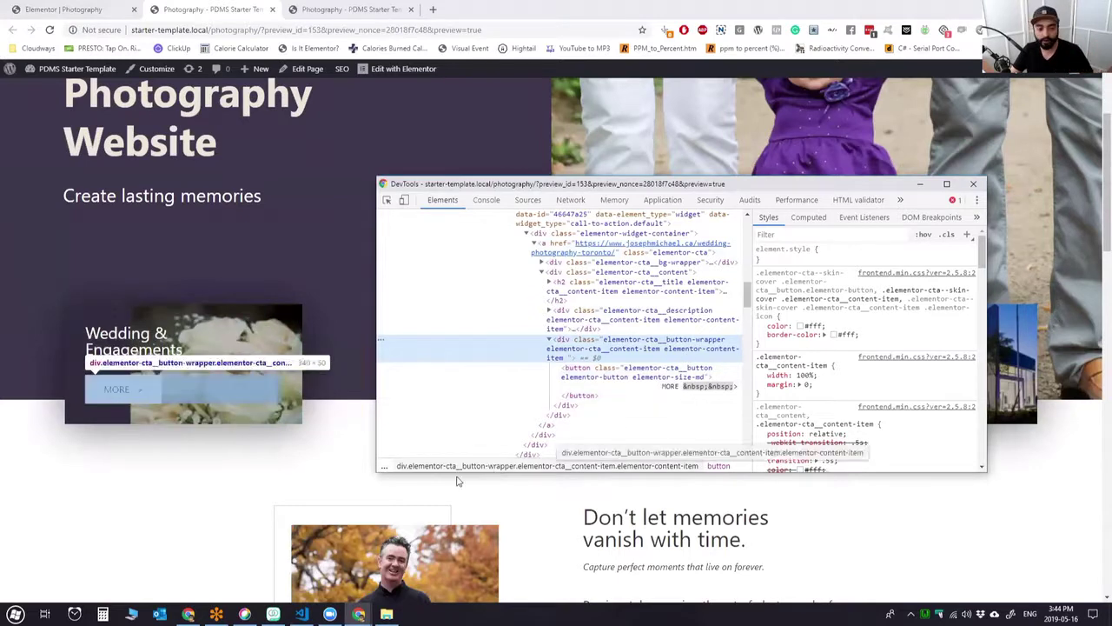
Switch to Visual Studio Code and uncomment the nested .elementor-cta__button-wrapper block in the .home__subnav-cta rule.
{"action": "left_click", "coordinate": [300, 613]}
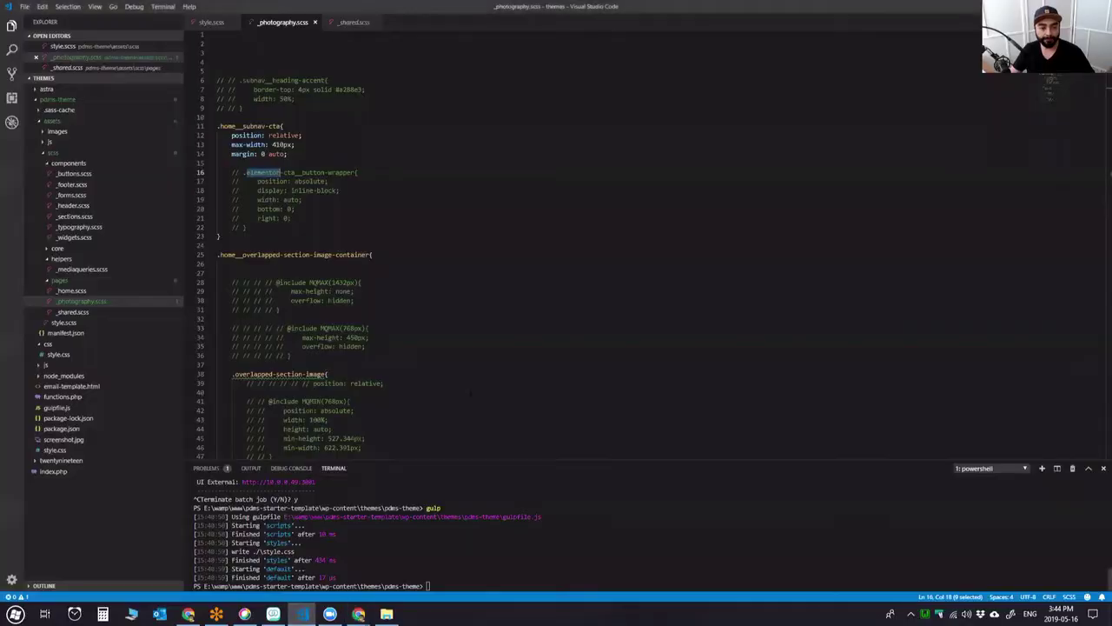
{"action": "left_click_drag", "start_coordinate": [247, 227], "coordinate": [217, 172]}
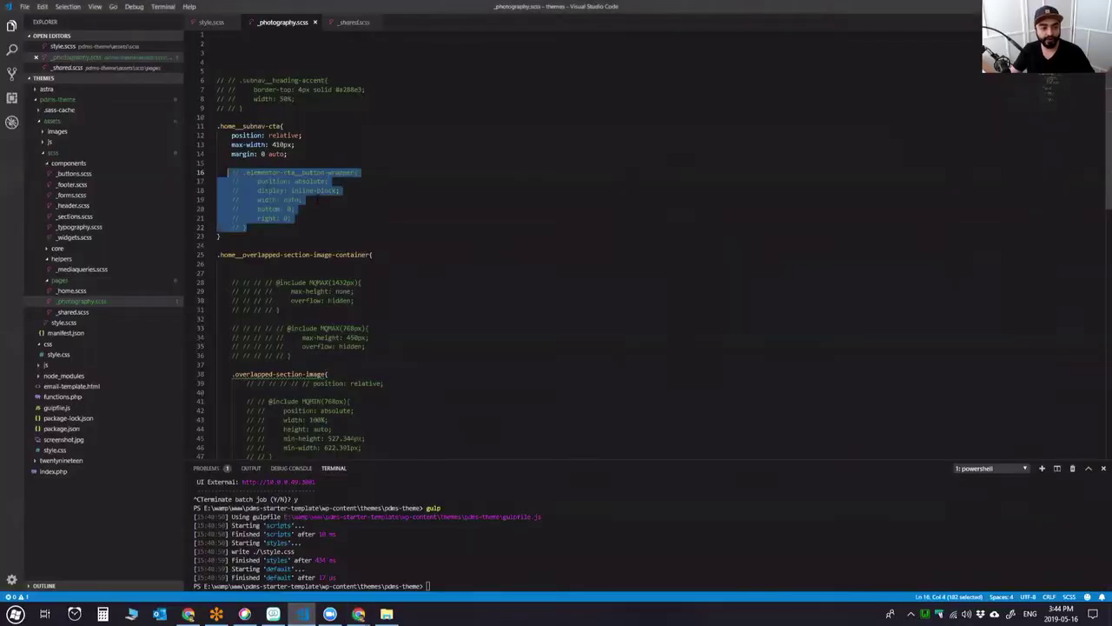
{"action": "key", "text": "ctrl+slash"}
{"action": "left_click", "coordinate": [291, 199]}
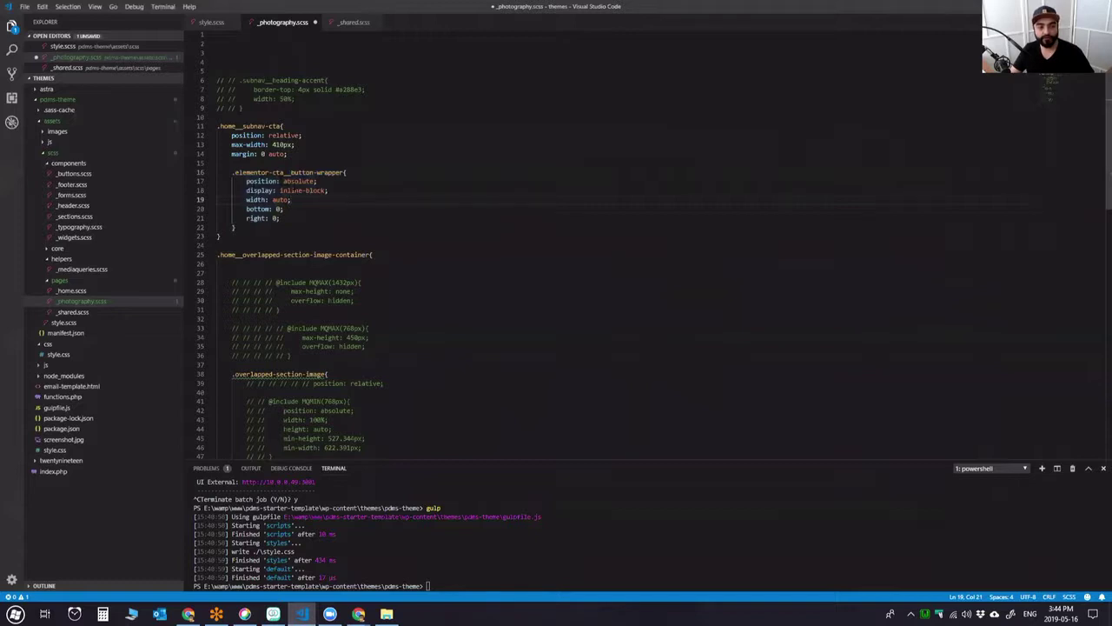
Review the position: absolute and display: inline-block declarations in the nested .elementor-cta__button-wrapper block.
{"action": "left_click", "coordinate": [297, 181]}
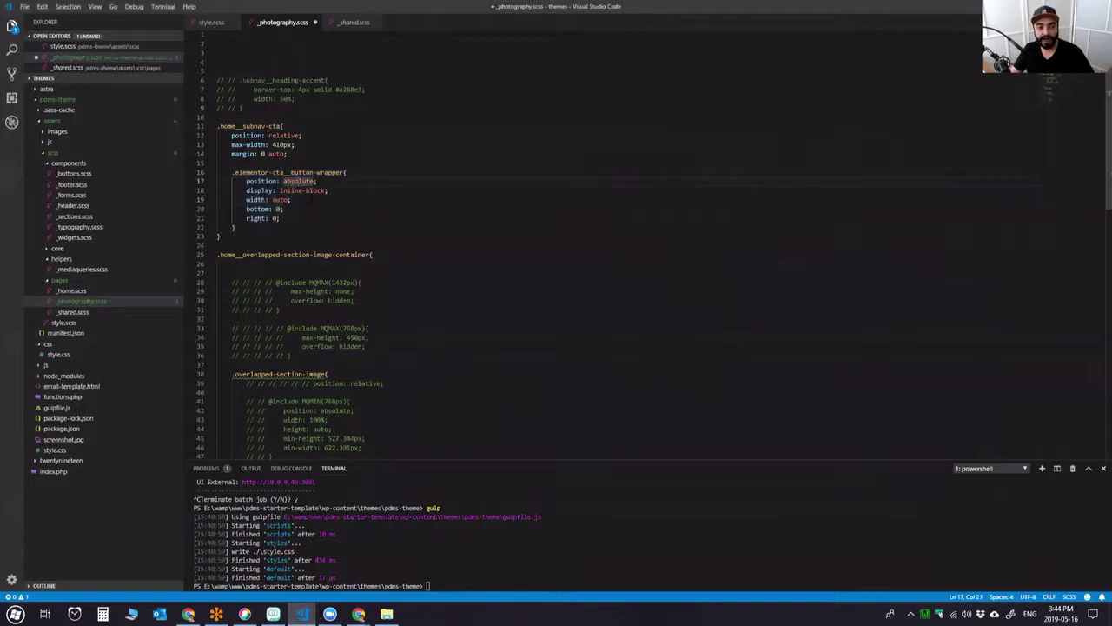
{"action": "left_click_drag", "start_coordinate": [247, 190], "coordinate": [333, 192]}
{"action": "left_click", "coordinate": [337, 195]}
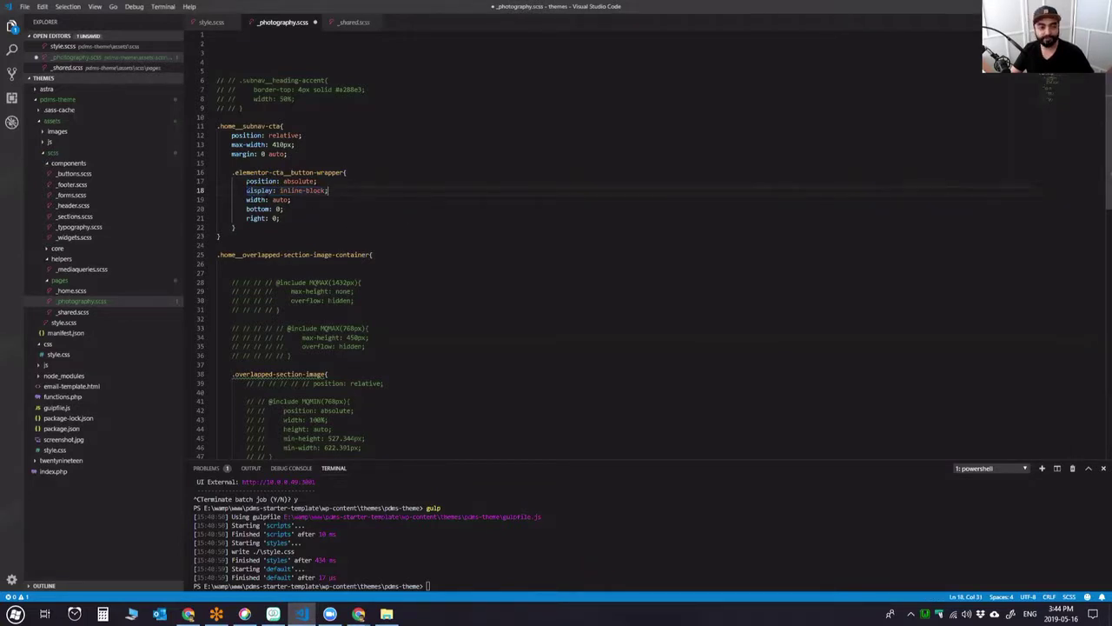
{"action": "left_click_drag", "start_coordinate": [247, 183], "coordinate": [332, 191]}
{"action": "left_click", "coordinate": [377, 200]}
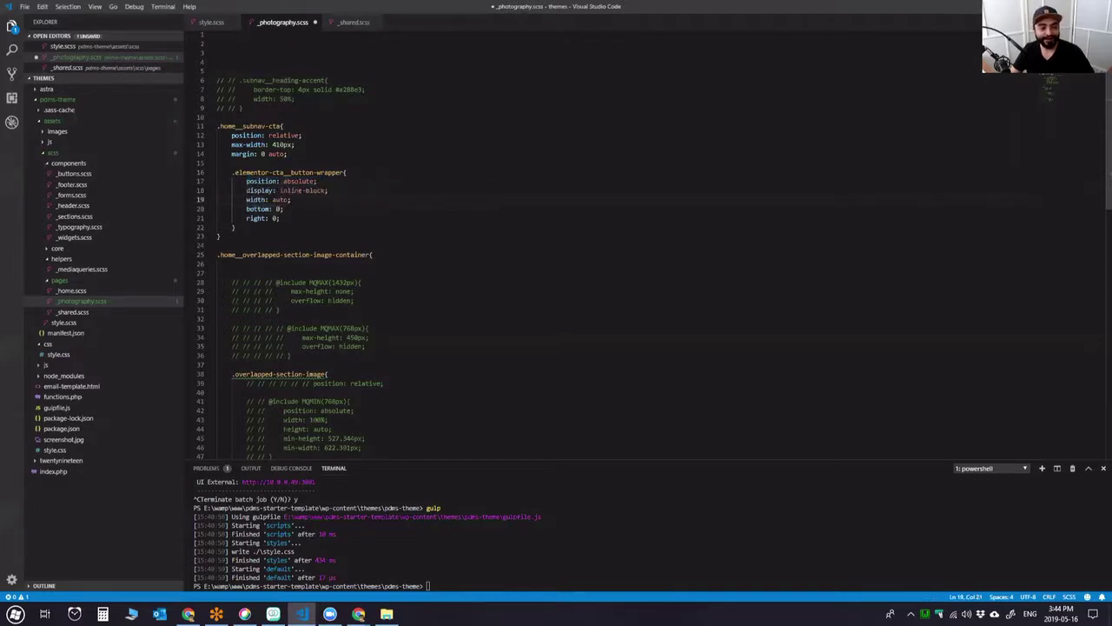
{"action": "left_click", "coordinate": [315, 246]}
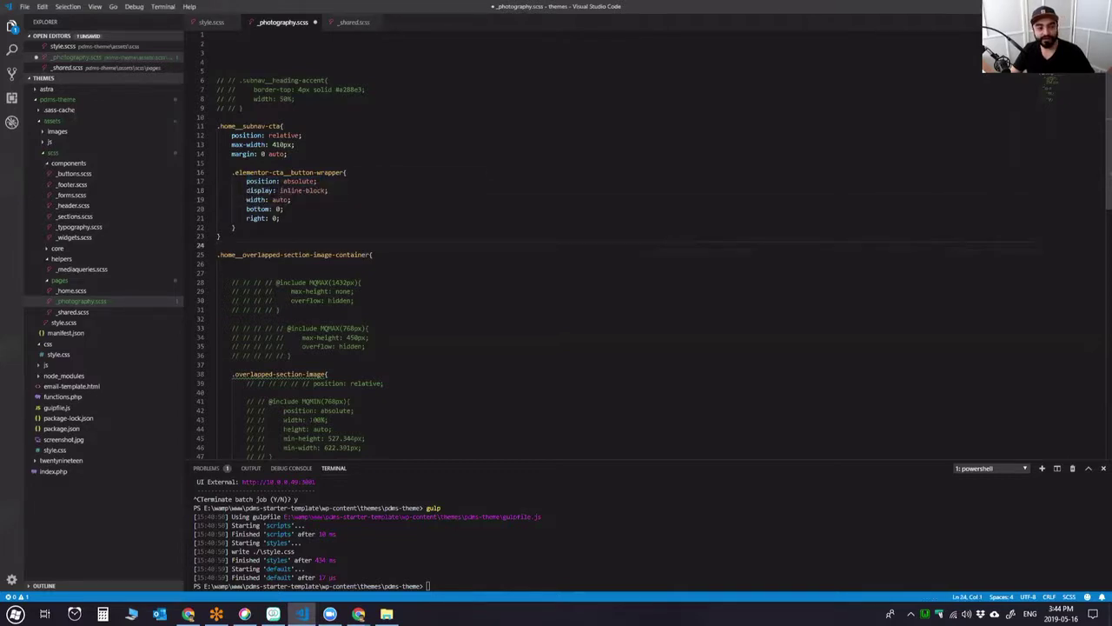
{"action": "key", "text": "ctrl+s"}
Return to DevTools in Chrome and compare the styles of the button wrapper with those of its home__subnav-cta parent widget.
{"action": "key", "text": "alt+Tab"}
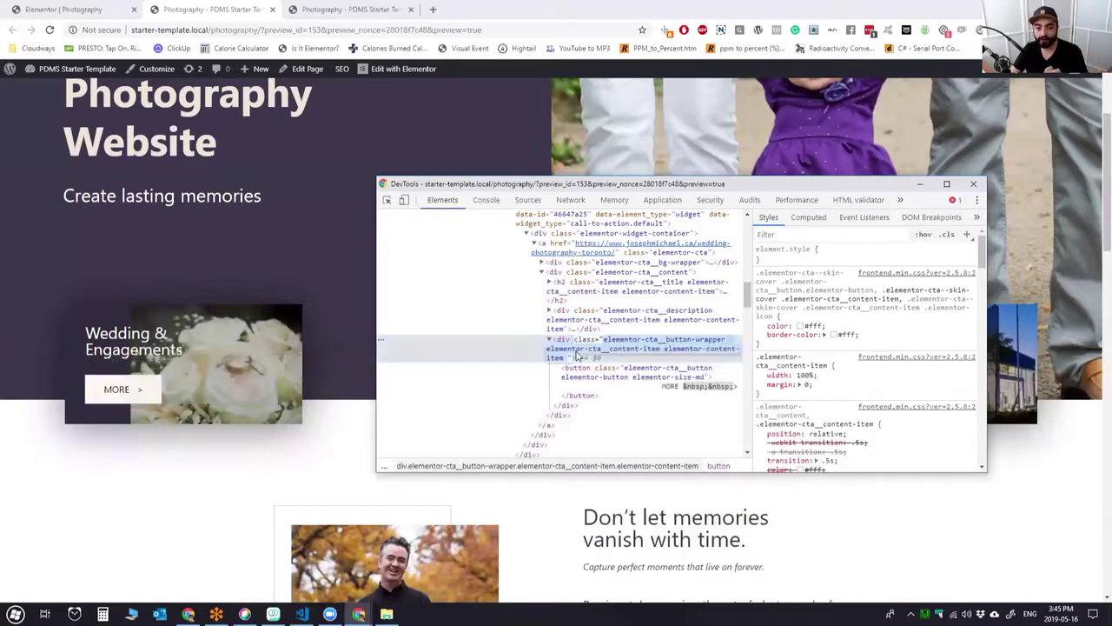
{"action": "left_click", "coordinate": [631, 381]}
{"action": "left_click", "coordinate": [622, 344]}
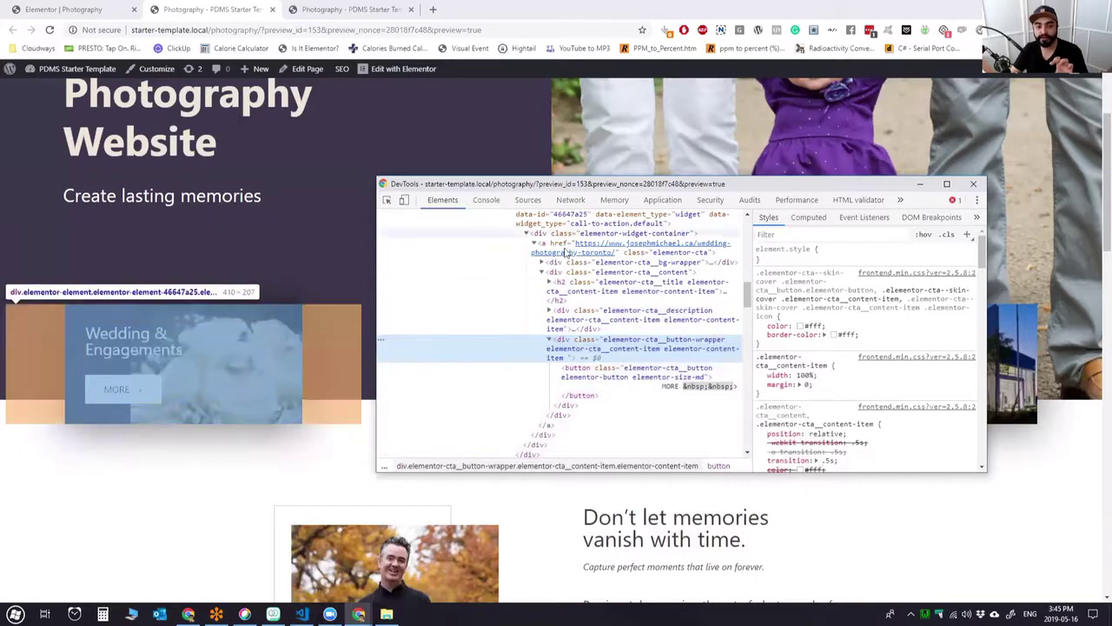
{"action": "scroll", "coordinate": [595, 371], "scroll_direction": "up", "scroll_amount": 1}
{"action": "scroll", "coordinate": [595, 371], "scroll_direction": "up", "scroll_amount": 1}
{"action": "left_click", "coordinate": [587, 263]}
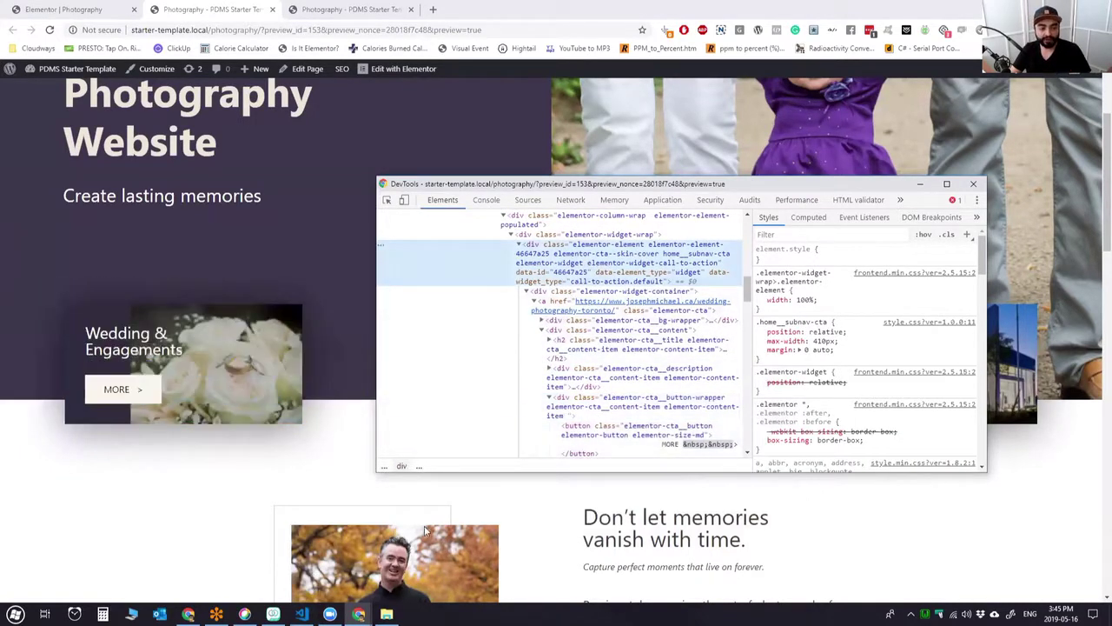
Save _photography.scss in Visual Studio Code and compile the styles by running gulp in the terminal.
{"action": "left_click", "coordinate": [304, 612]}
{"action": "left_click", "coordinate": [460, 328]}
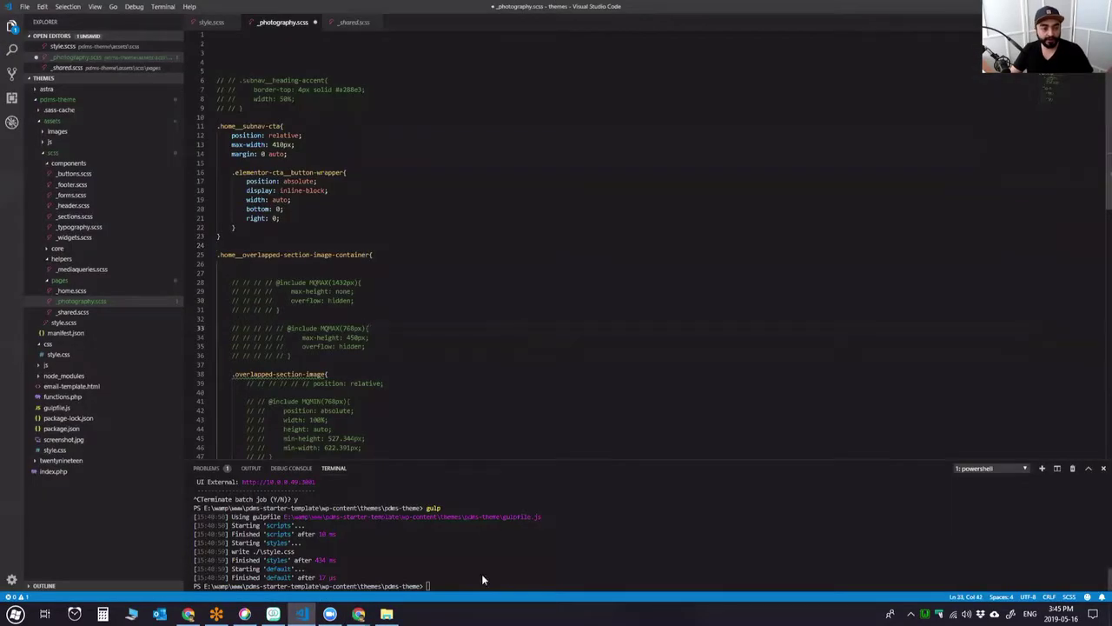
{"action": "left_click", "coordinate": [482, 581]}
{"action": "left_click", "coordinate": [491, 319]}
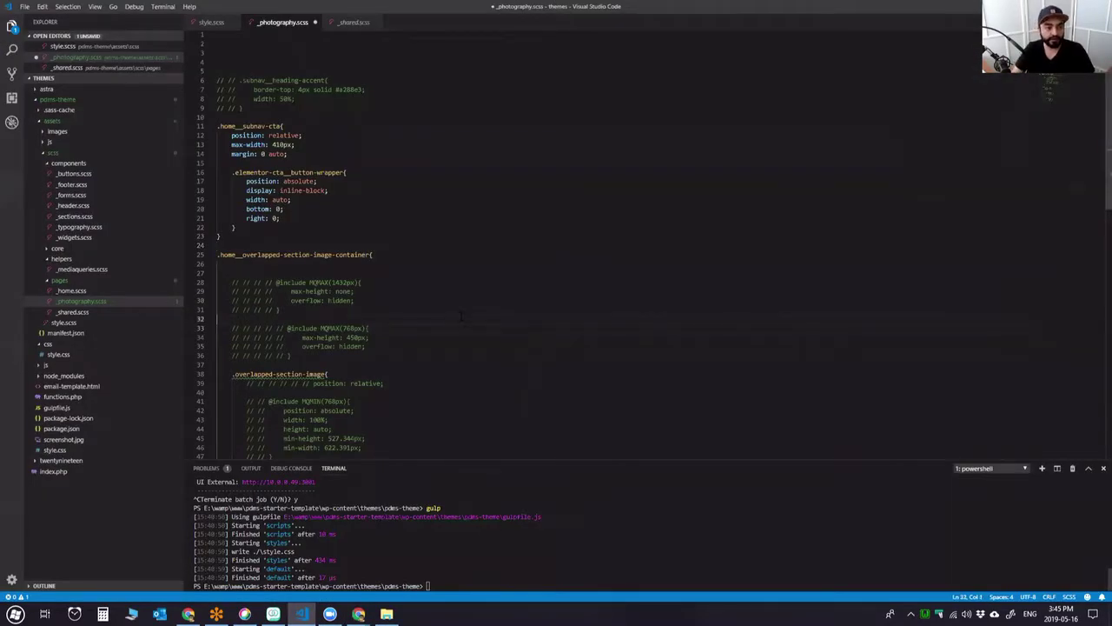
{"action": "key", "text": "ctrl+s"}
{"action": "left_click", "coordinate": [516, 547]}
{"action": "key", "text": "Up"}
{"action": "key", "text": "Return"}
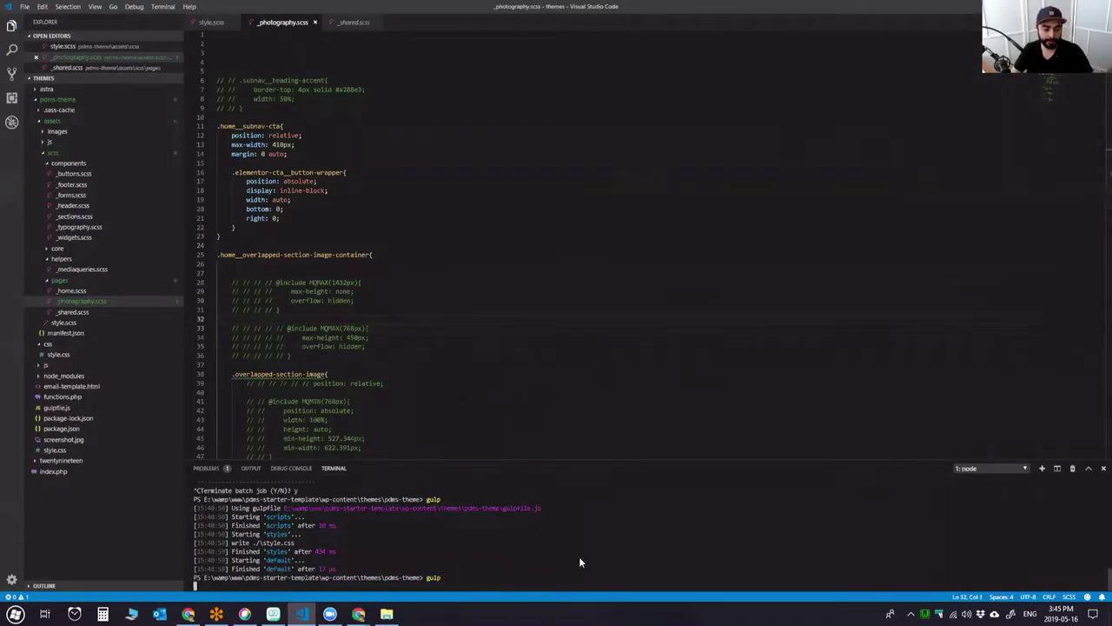
Reload the photography preview in Chrome and inspect the button wrapper around the Wedding & Engagements MORE button.
{"action": "key", "text": "alt+Tab"}
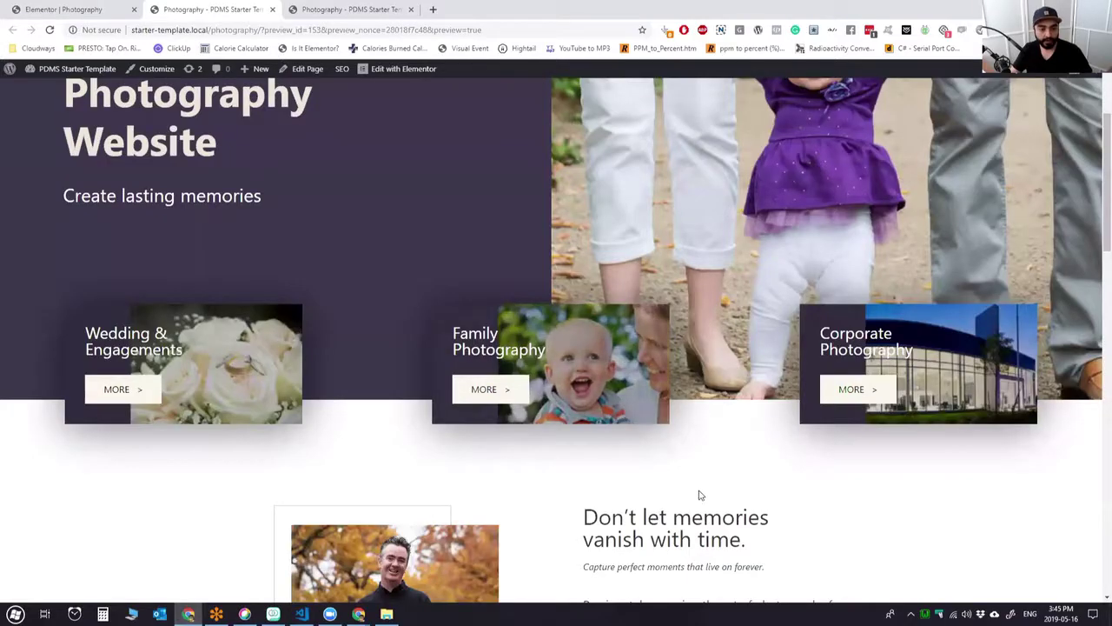
{"action": "key", "text": "F5"}
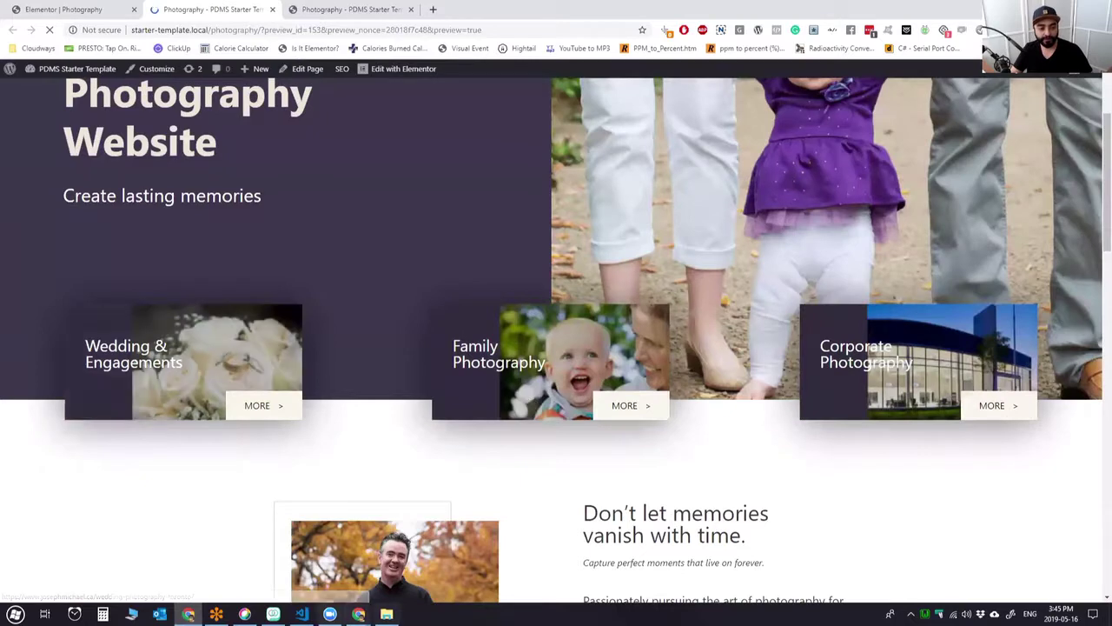
{"action": "mouse_move", "coordinate": [359, 614]}
{"action": "left_click", "coordinate": [415, 558]}
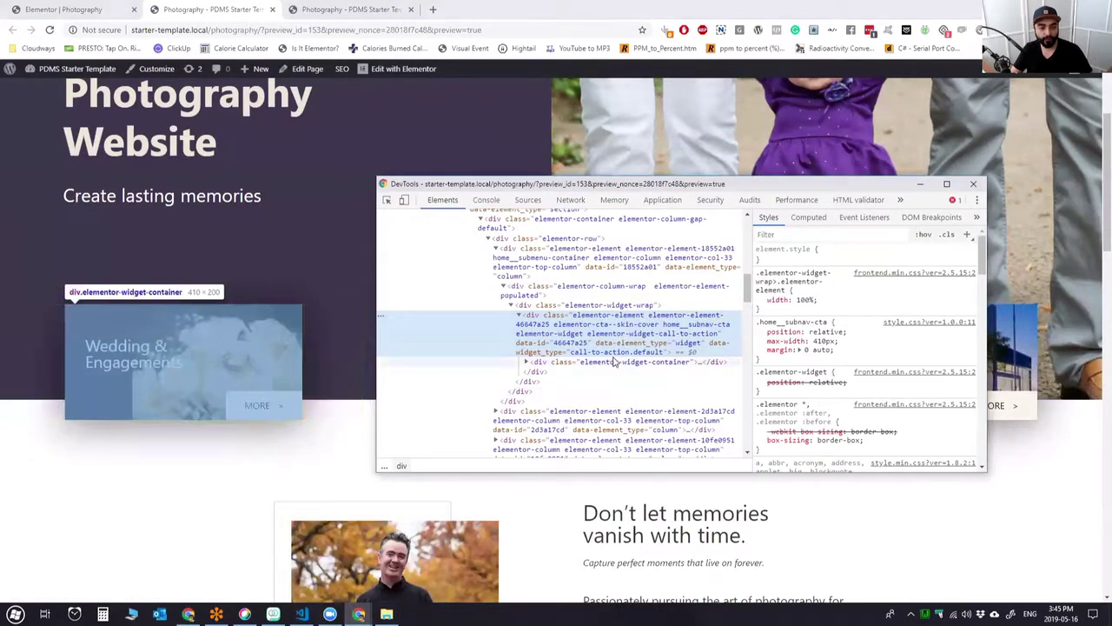
{"action": "right_click", "coordinate": [282, 401]}
{"action": "left_click", "coordinate": [330, 551]}
{"action": "right_click", "coordinate": [268, 408]}
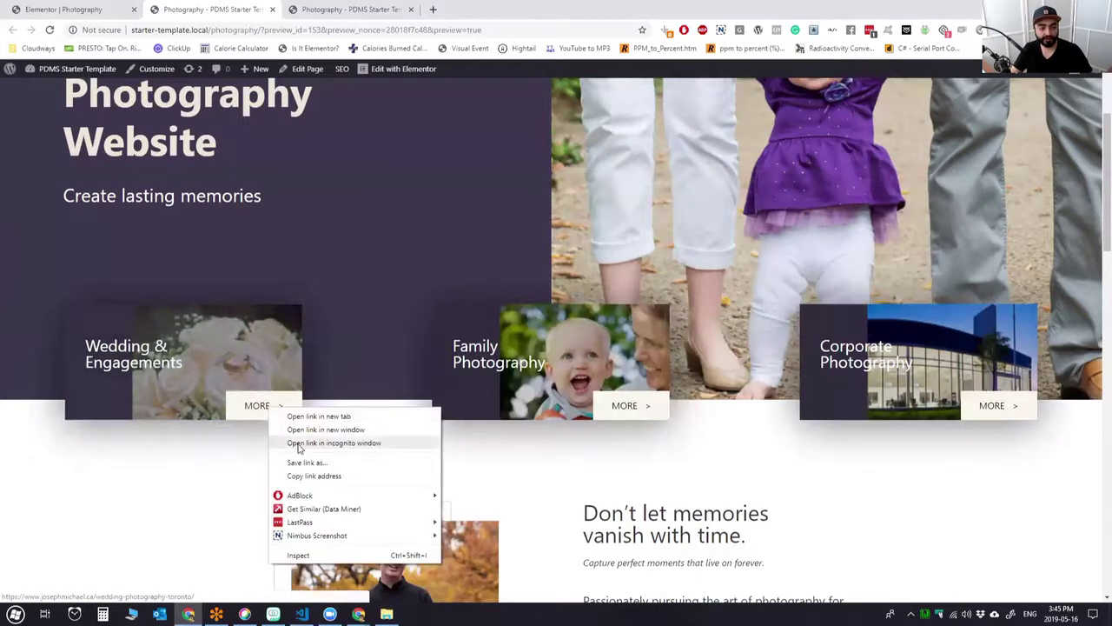
{"action": "left_click", "coordinate": [299, 554]}
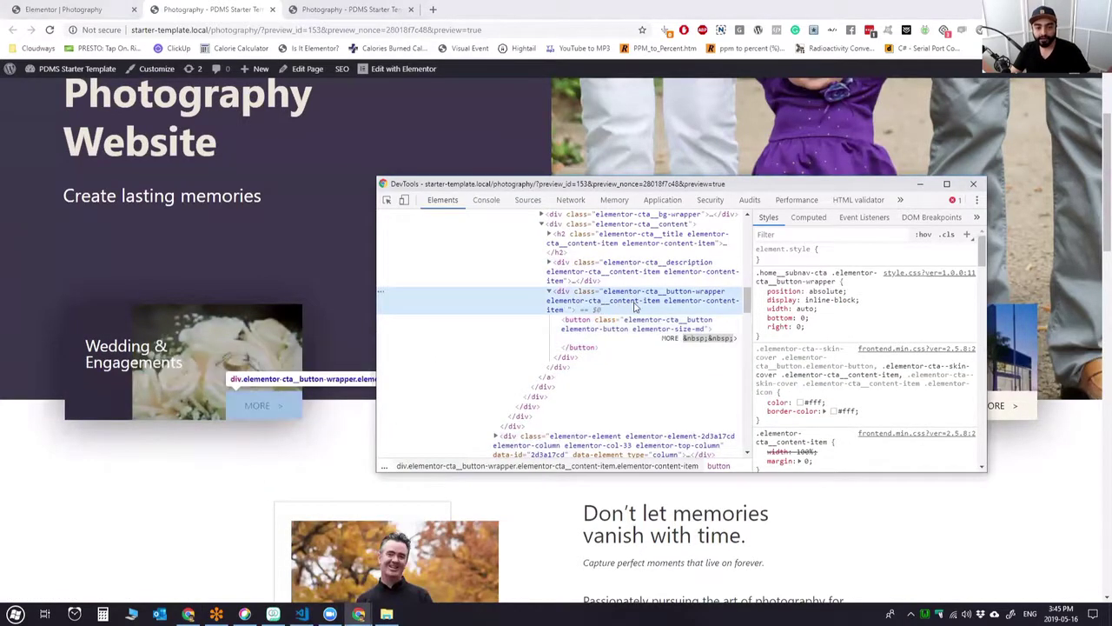
Toggle the button wrapper's position, bottom and right declarations off and back on one by one to compare their effects.
{"action": "left_click", "coordinate": [759, 291]}
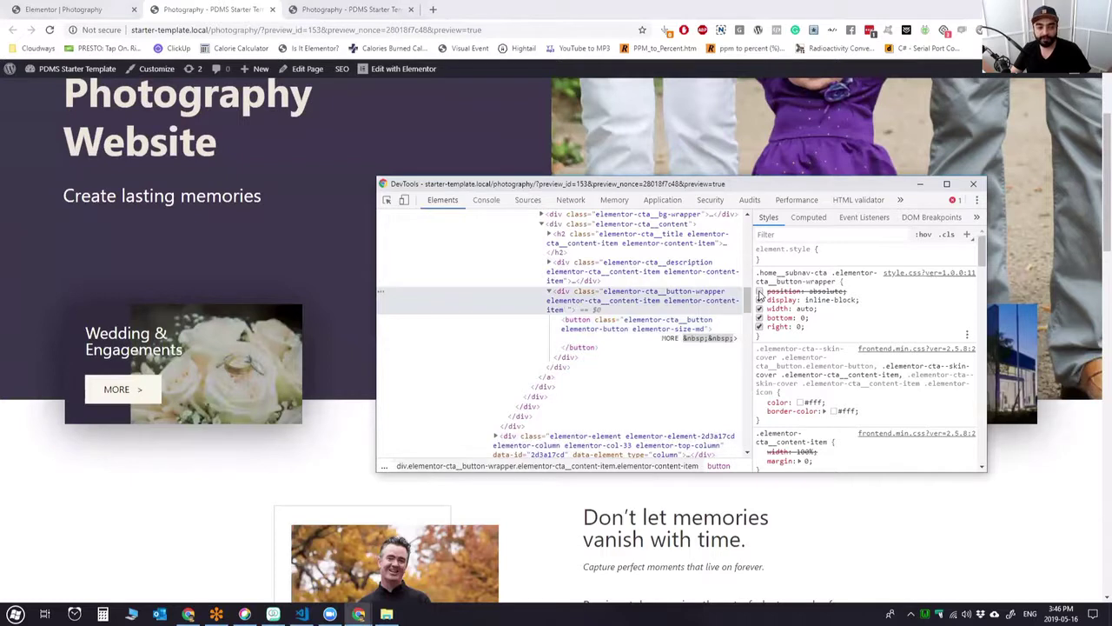
{"action": "left_click", "coordinate": [759, 291]}
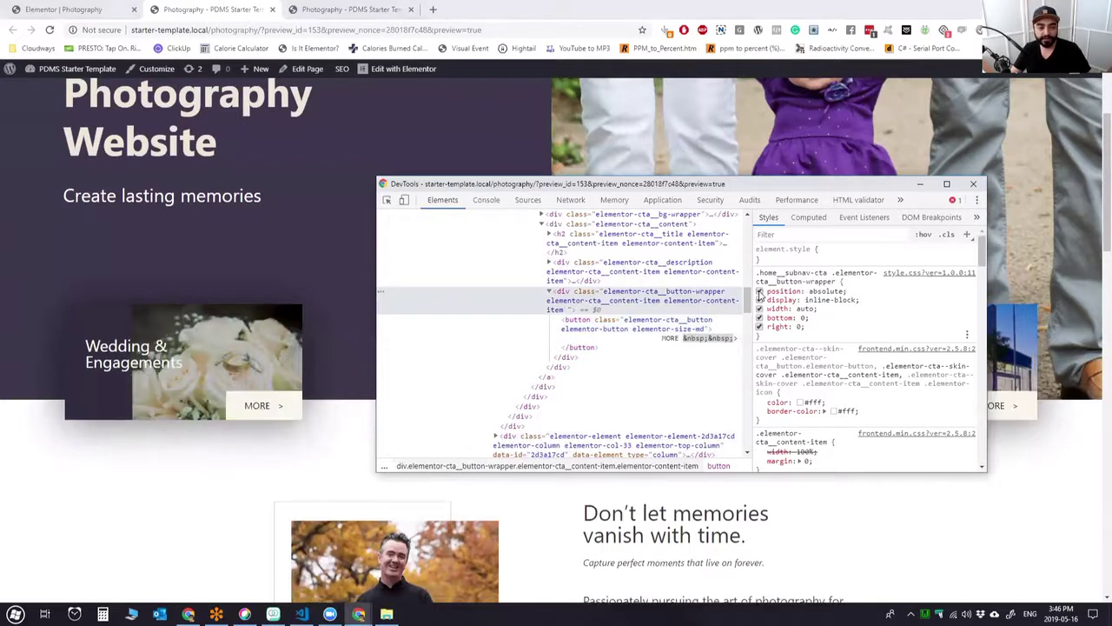
{"action": "left_click", "coordinate": [759, 318]}
{"action": "left_click", "coordinate": [759, 318]}
{"action": "left_click", "coordinate": [759, 326]}
{"action": "left_click", "coordinate": [759, 326]}
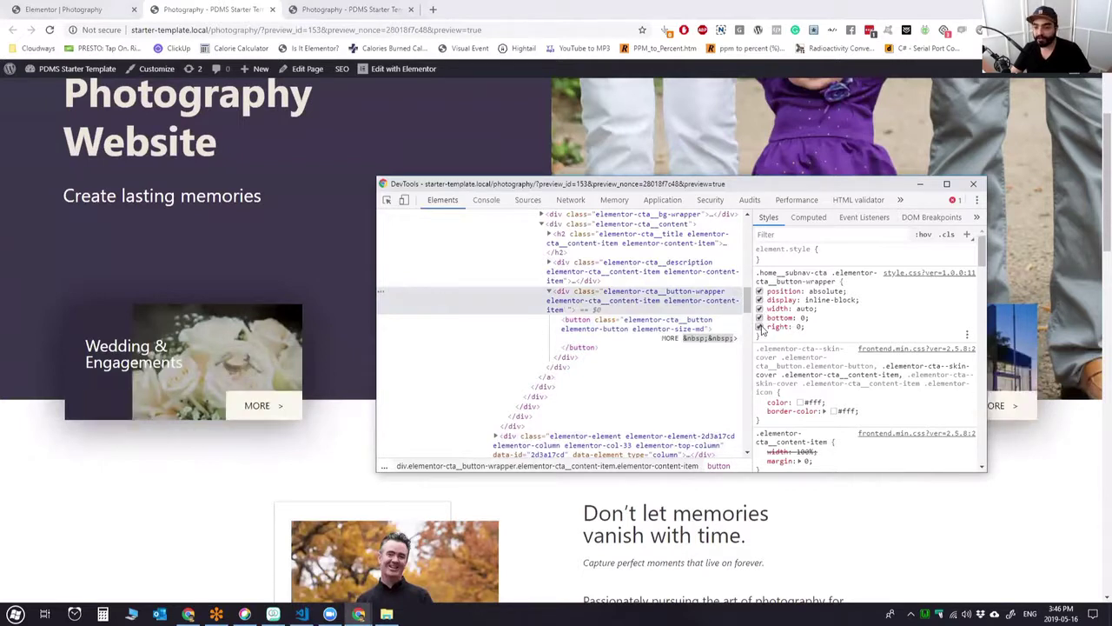
Examine the elementor-cta__content container's position styles, then reselect the elementor-cta__button-wrapper div and check its rule.
{"action": "scroll", "coordinate": [608, 339], "scroll_direction": "up", "scroll_amount": 2}
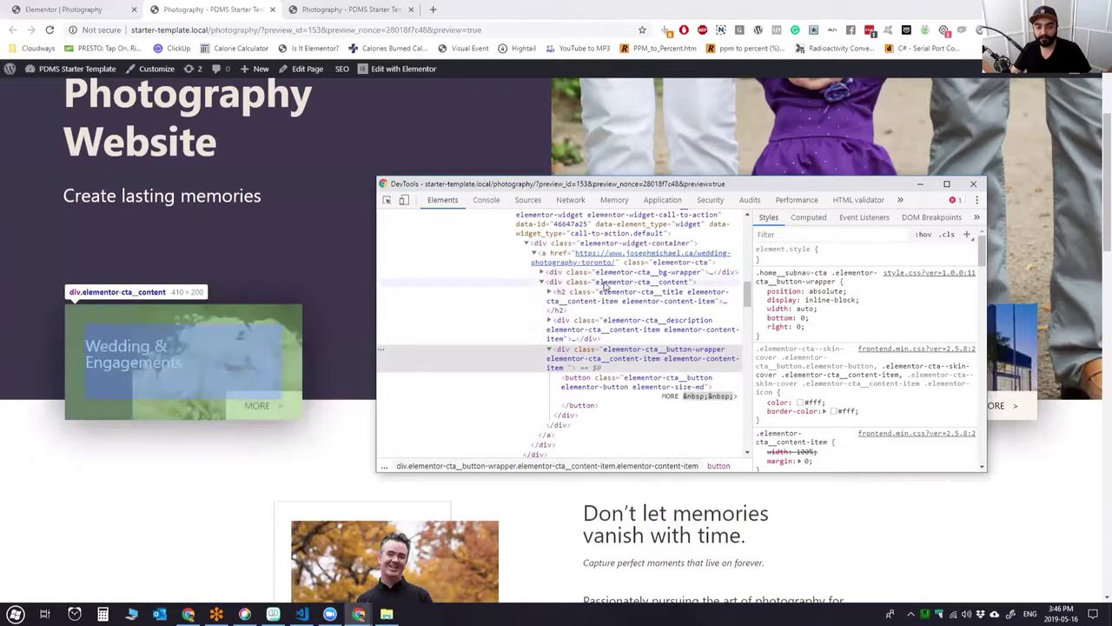
{"action": "left_click", "coordinate": [647, 281]}
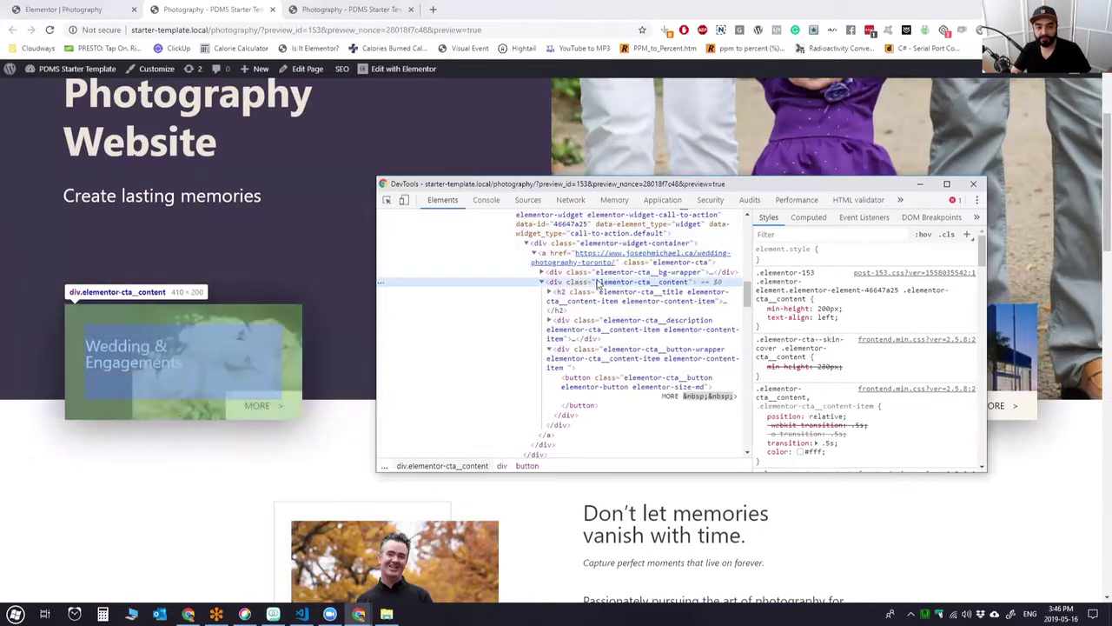
{"action": "left_click", "coordinate": [577, 350]}
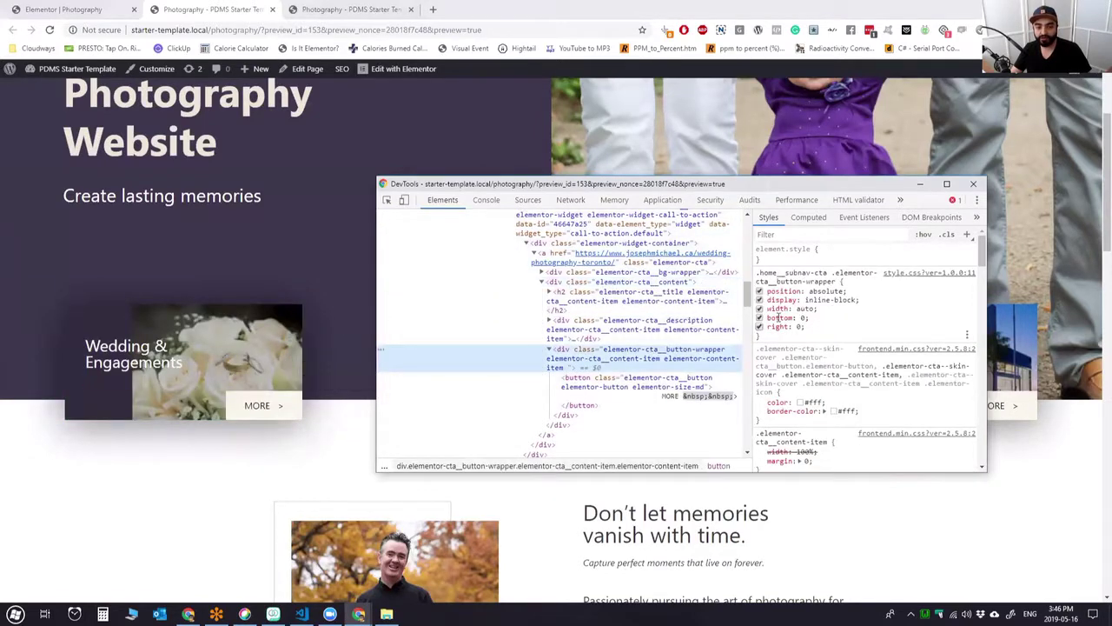
Examine the style rules of the elementor-widget-container, elementor-cta__content and elementor-cta__button-wrapper divs for the Wedding & Engagements card.
{"action": "left_click", "coordinate": [556, 244]}
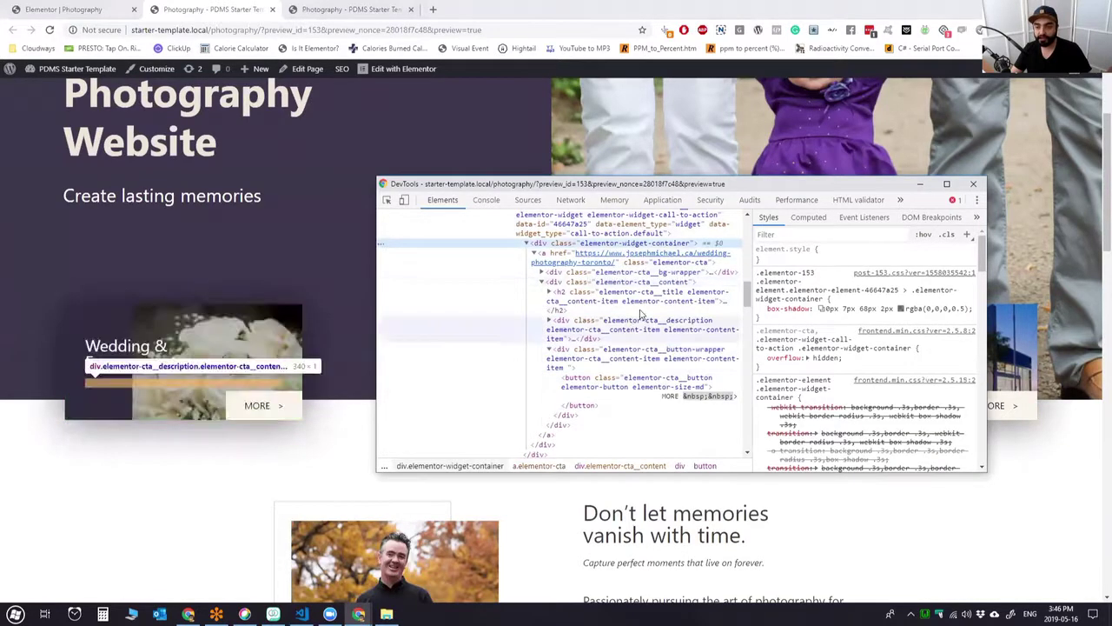
{"action": "left_click", "coordinate": [578, 350]}
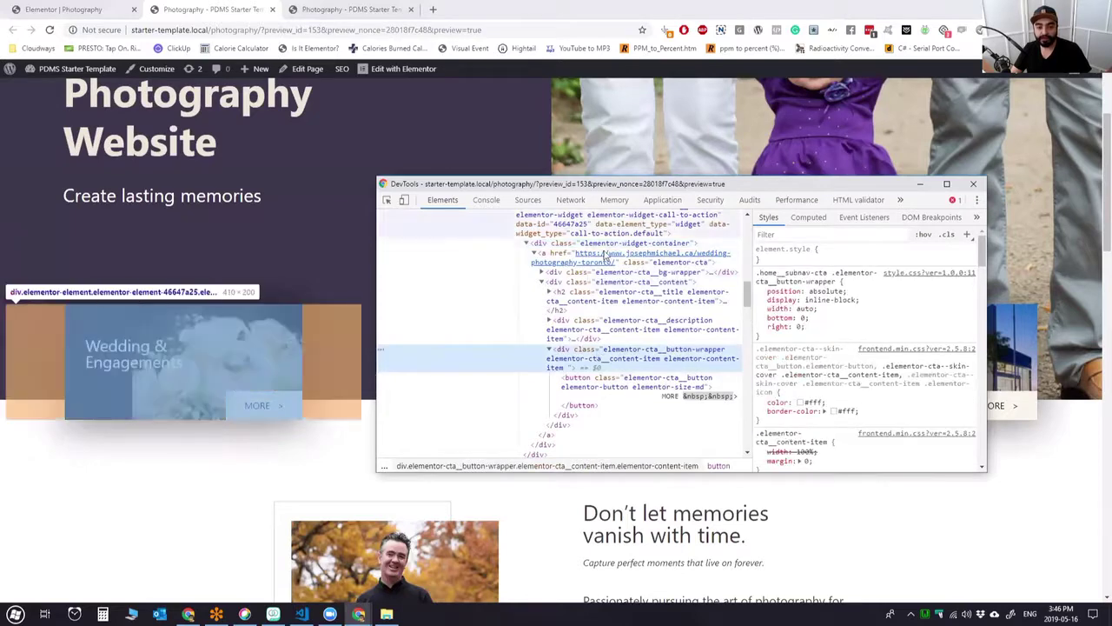
{"action": "scroll", "coordinate": [597, 306], "scroll_direction": "up", "scroll_amount": 2}
{"action": "left_click", "coordinate": [634, 340]}
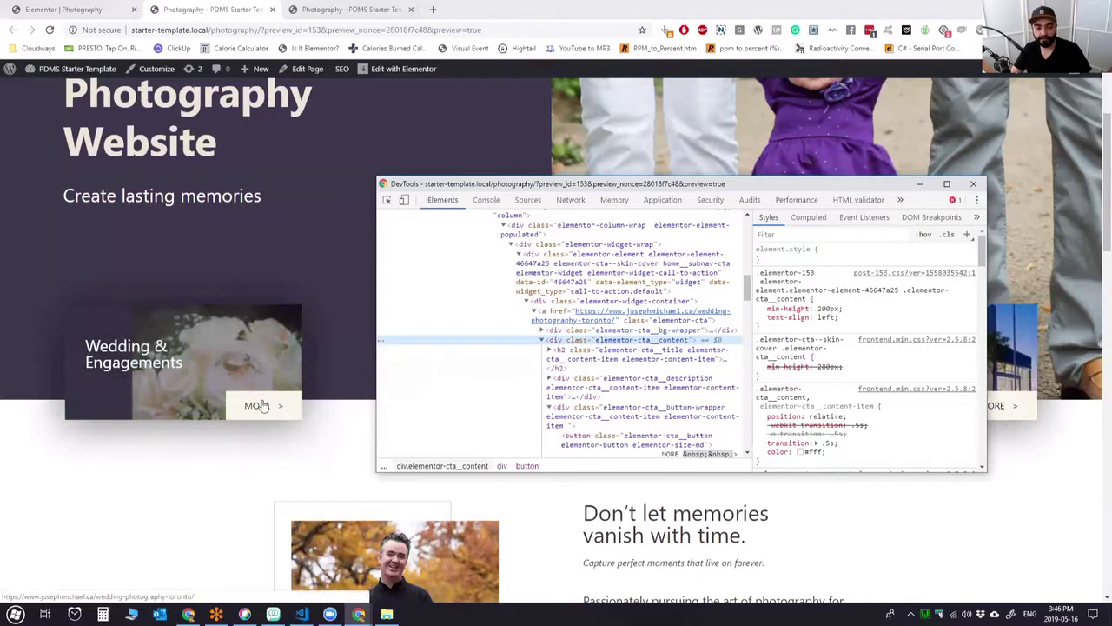
{"action": "scroll", "coordinate": [630, 378], "scroll_direction": "down", "scroll_amount": 3}
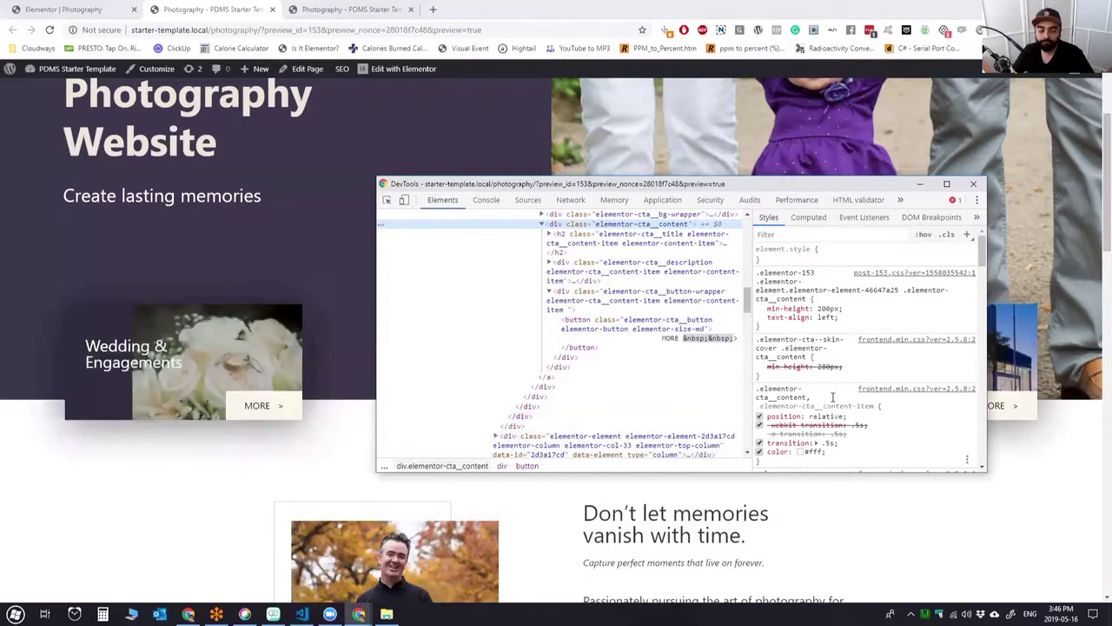
{"action": "left_click", "coordinate": [608, 292]}
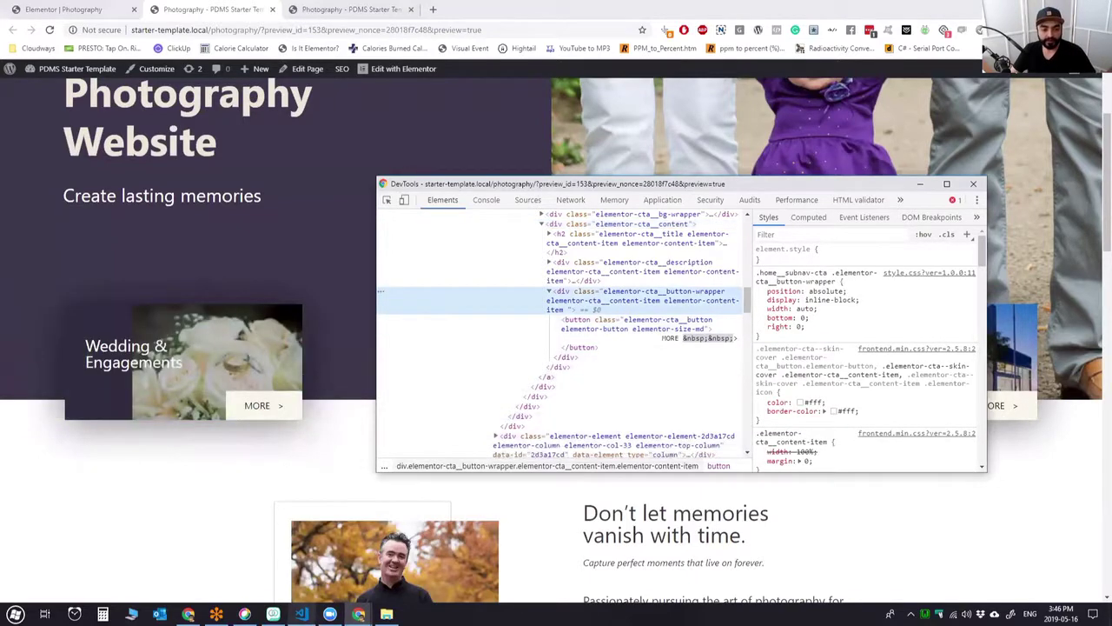
In Visual Studio Code, comment out the nested .elementor-cta__button-wrapper block in _photography.scss, save it and run gulp.
{"action": "left_click", "coordinate": [302, 613]}
{"action": "key", "text": "ctrl+slash"}
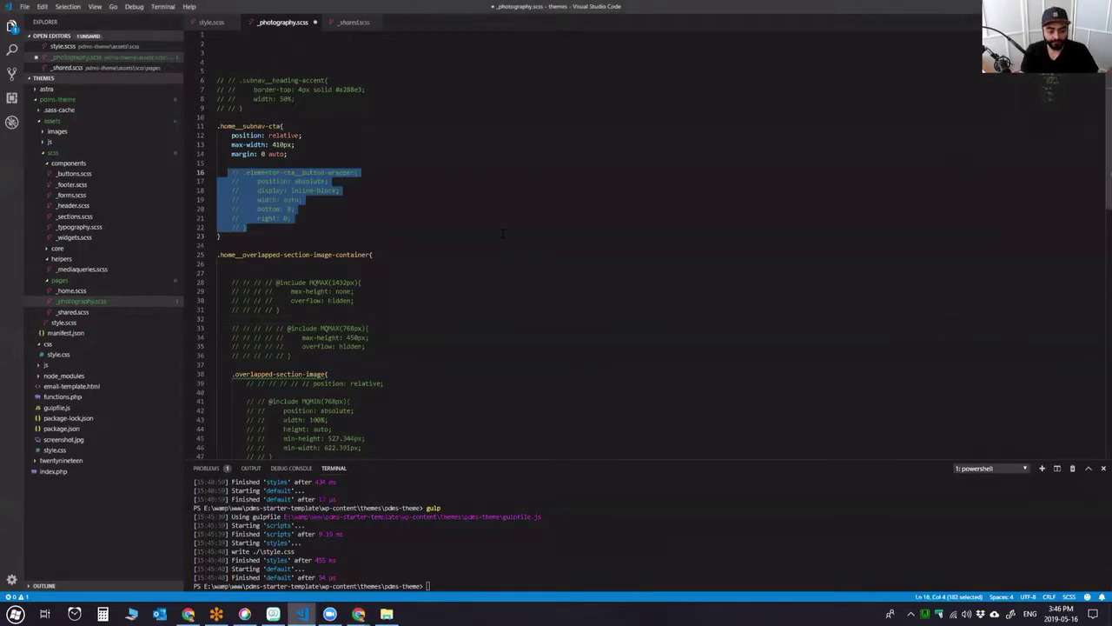
{"action": "key", "text": "ctrl+s"}
{"action": "left_click", "coordinate": [610, 547]}
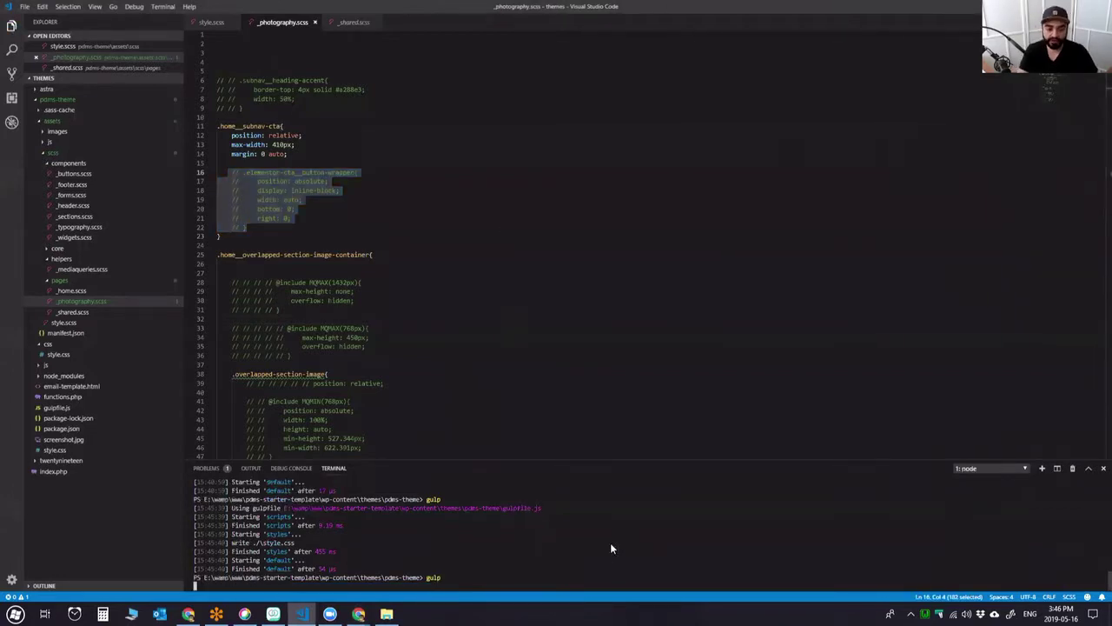
Reload the photography preview in Chrome and bring back its DevTools window to inspect the Wedding & Engagements button wrapper.
{"action": "mouse_move", "coordinate": [358, 613]}
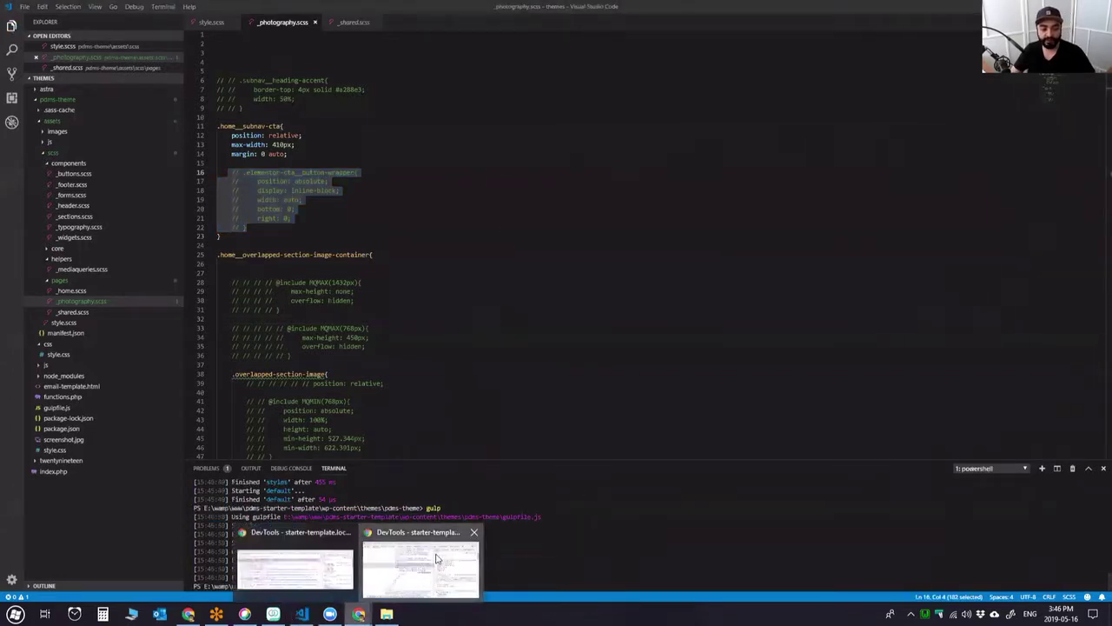
{"action": "left_click", "coordinate": [420, 569]}
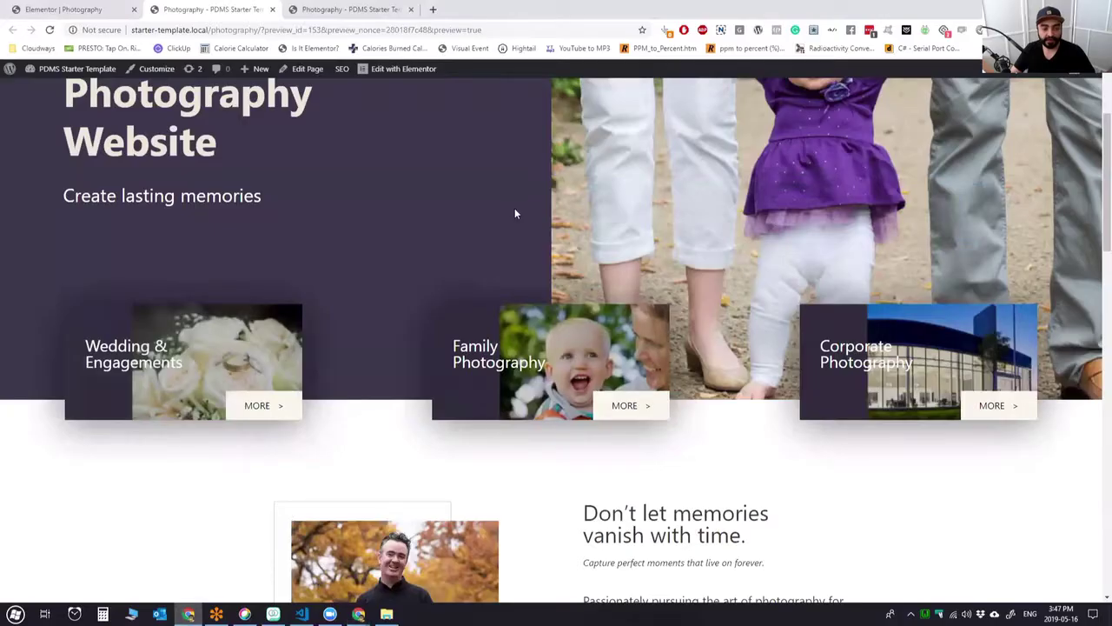
{"action": "key", "text": "F5"}
{"action": "mouse_move", "coordinate": [358, 614]}
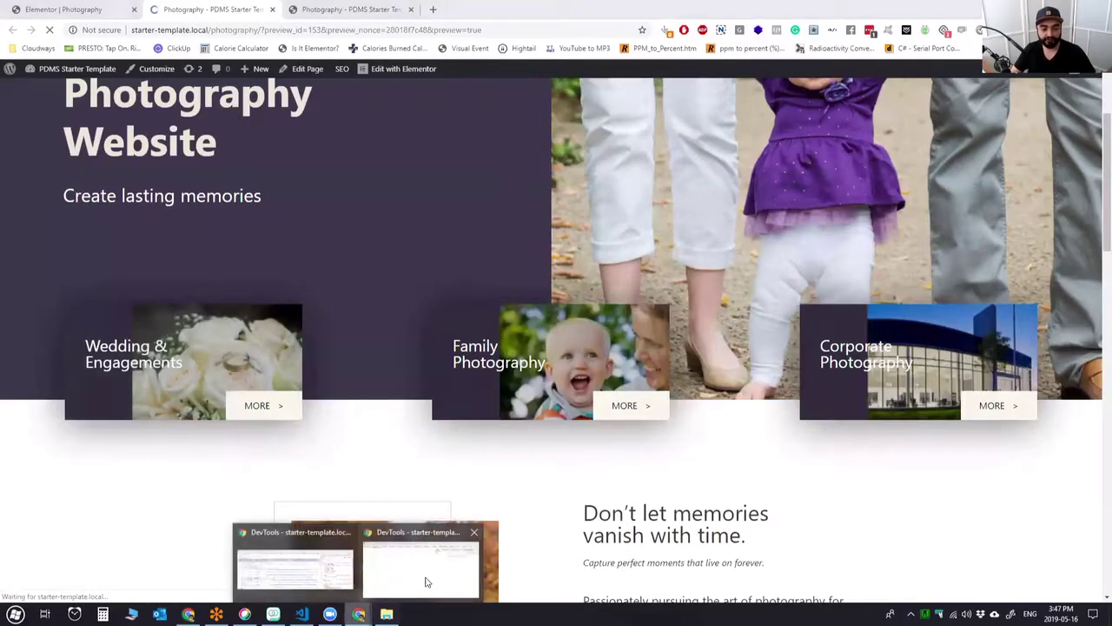
{"action": "left_click", "coordinate": [420, 569]}
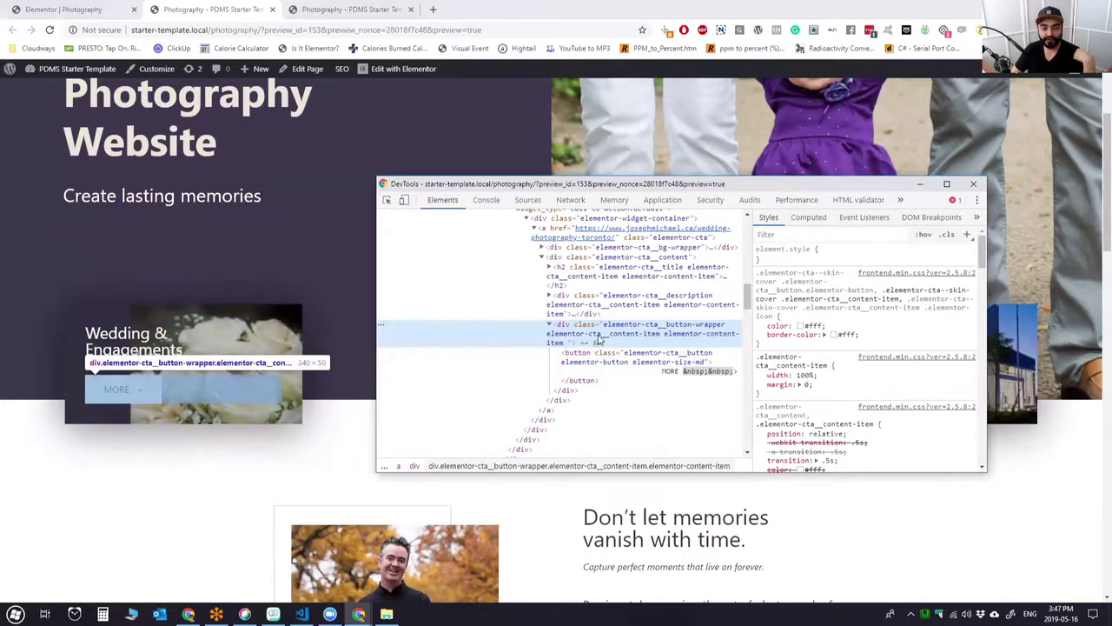
Add position: absolute to the Wedding & Engagements button wrapper's inline element style.
{"action": "left_click", "coordinate": [841, 261]}
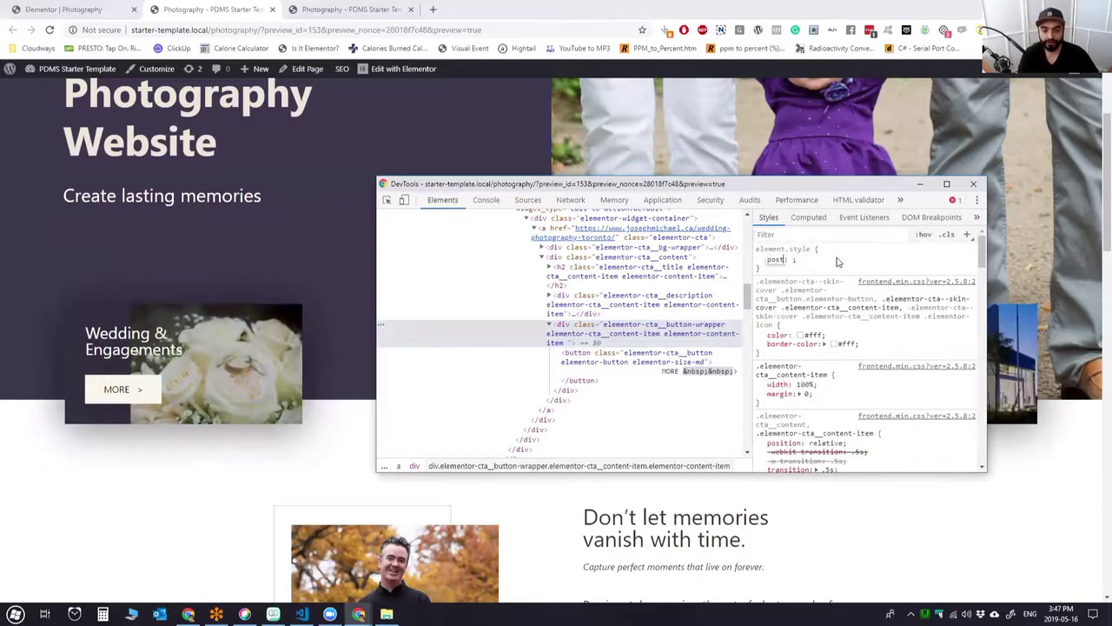
{"action": "type", "text": "op"}
{"action": "key", "text": "BackSpace"}
{"action": "key", "text": "BackSpace"}
{"action": "type", "text": "position"}
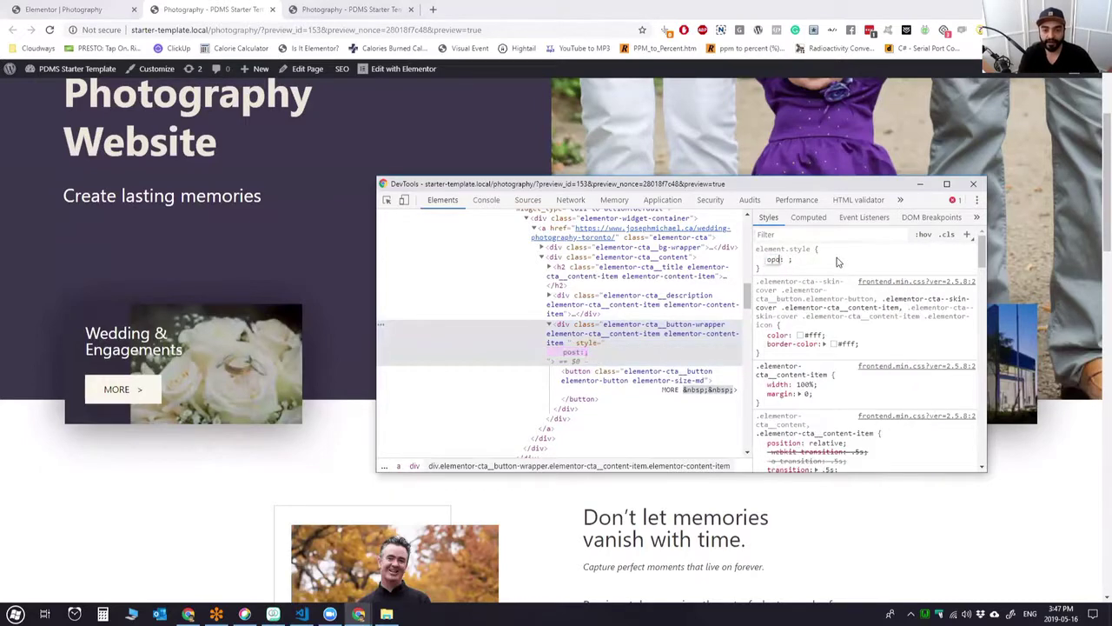
{"action": "key", "text": "Tab"}
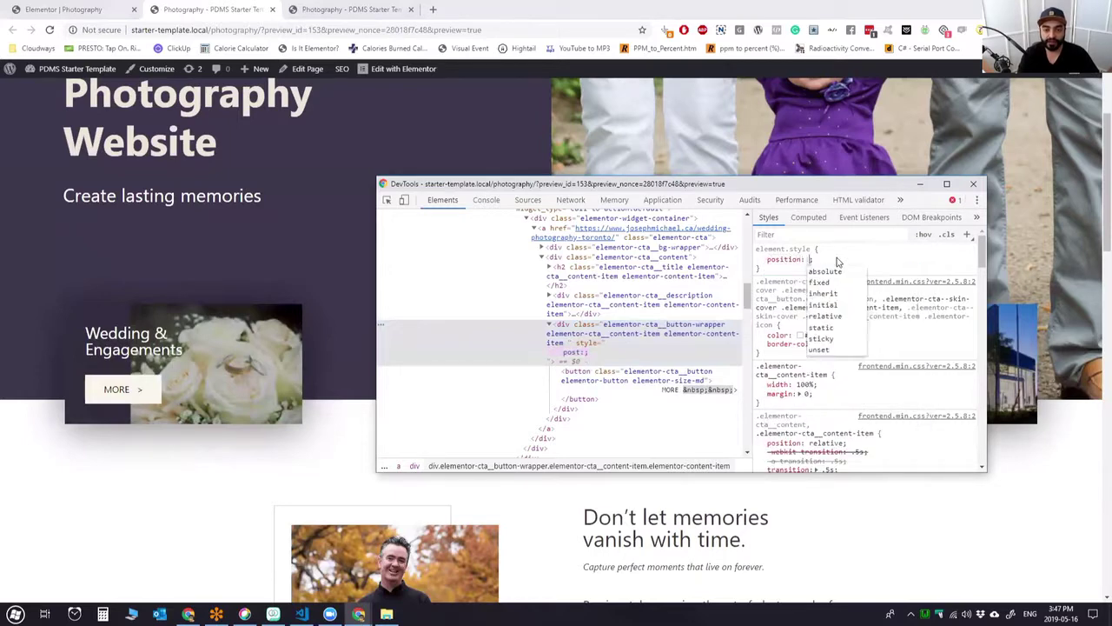
{"action": "type", "text": "absolute;"}
{"action": "key", "text": "Return"}
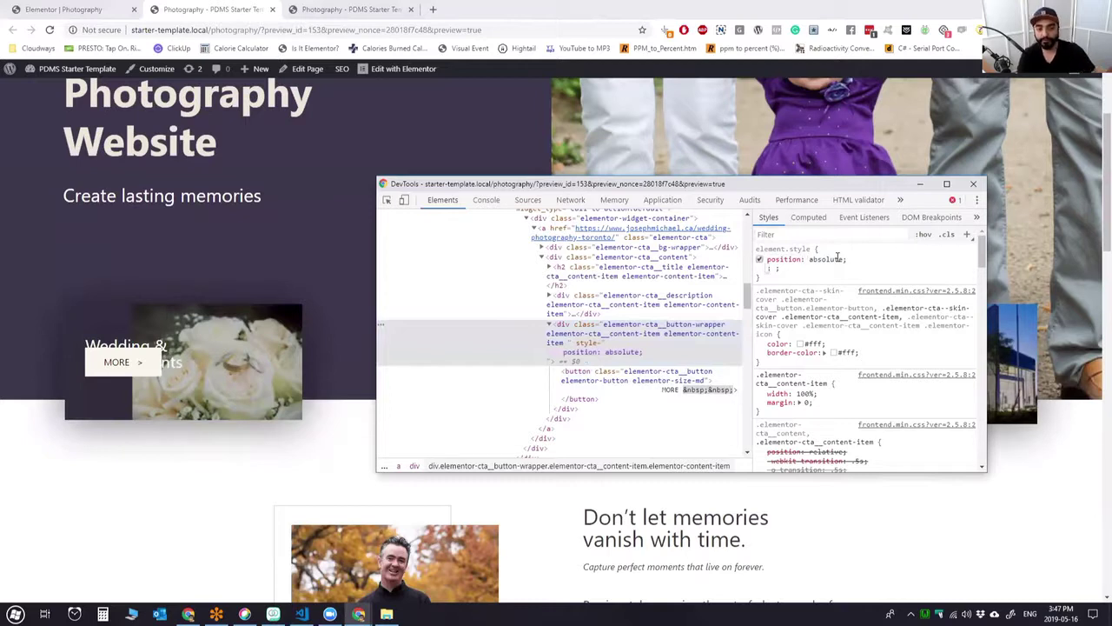
Try a left: 0 offset in the button wrapper's inline element style.
{"action": "type", "text": "left: 0;"}
{"action": "key", "text": "Tab"}
{"action": "type", "text": "0"}
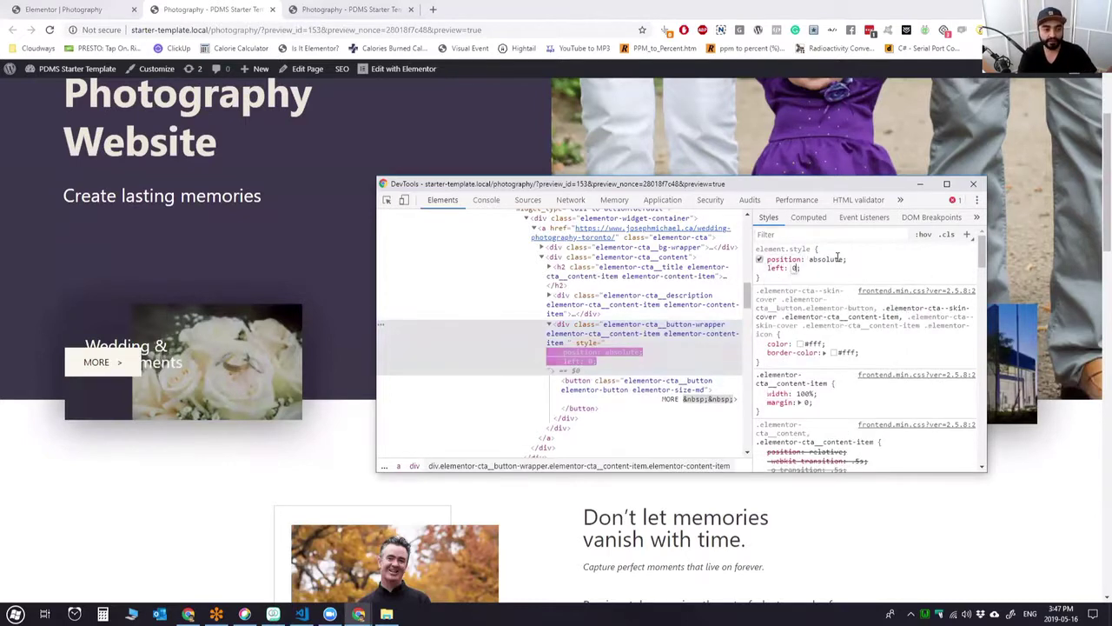
{"action": "key", "text": "Return"}
Change the button wrapper's left declaration to right: 0 and add bottom: 0 to the inline style.
{"action": "type", "text": "right"}
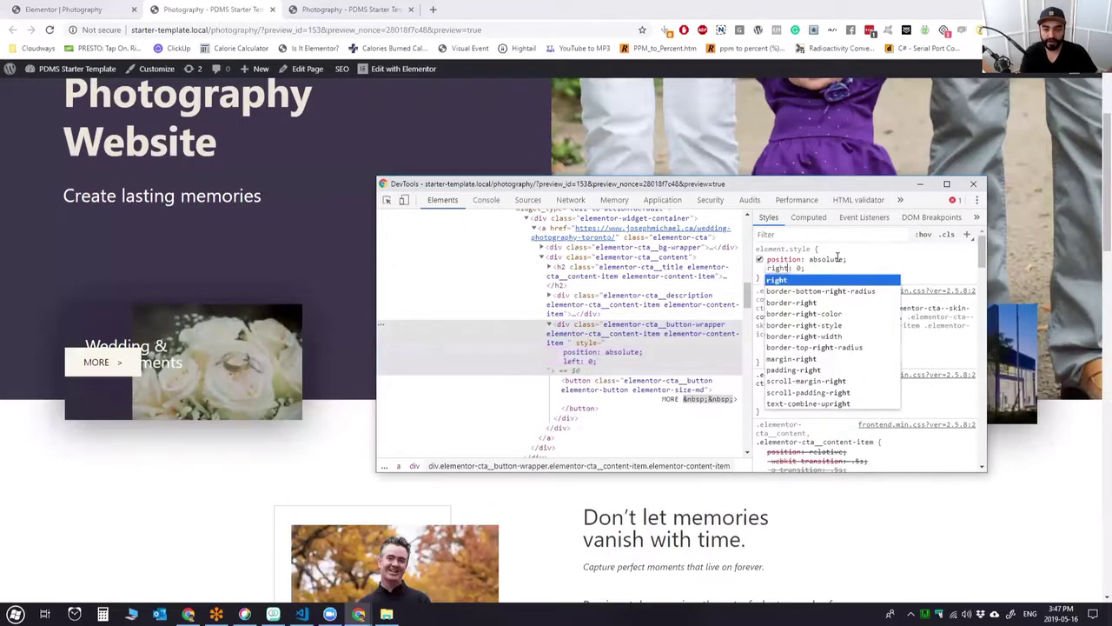
{"action": "key", "text": "Tab"}
{"action": "key", "text": "Return"}
{"action": "type", "text": "bottom"}
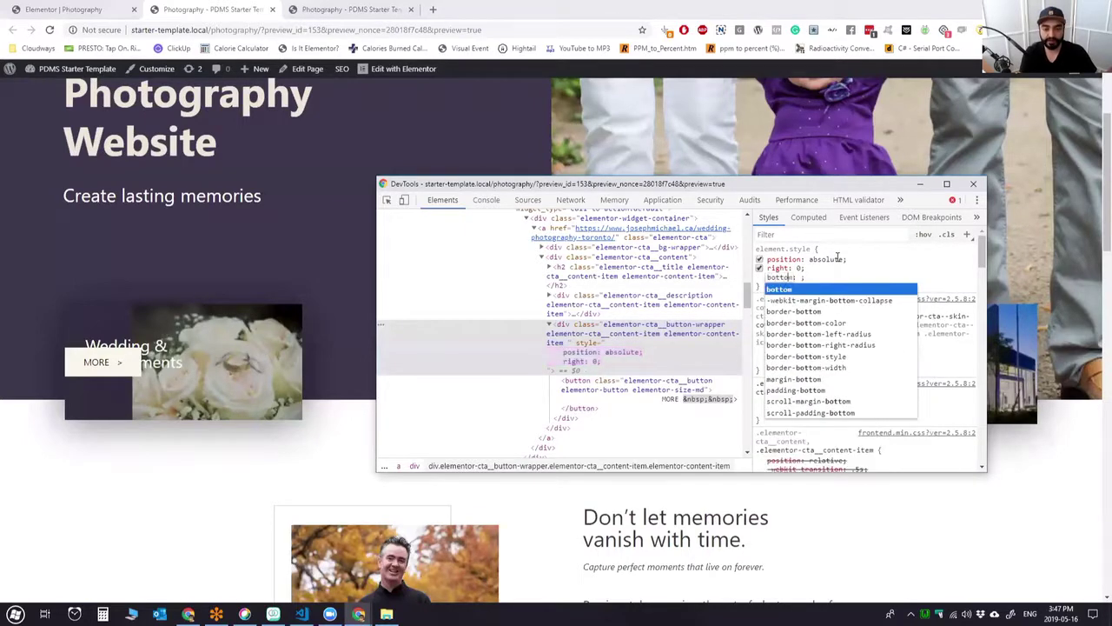
{"action": "key", "text": "Tab"}
{"action": "type", "text": "0"}
{"action": "key", "text": "Return"}
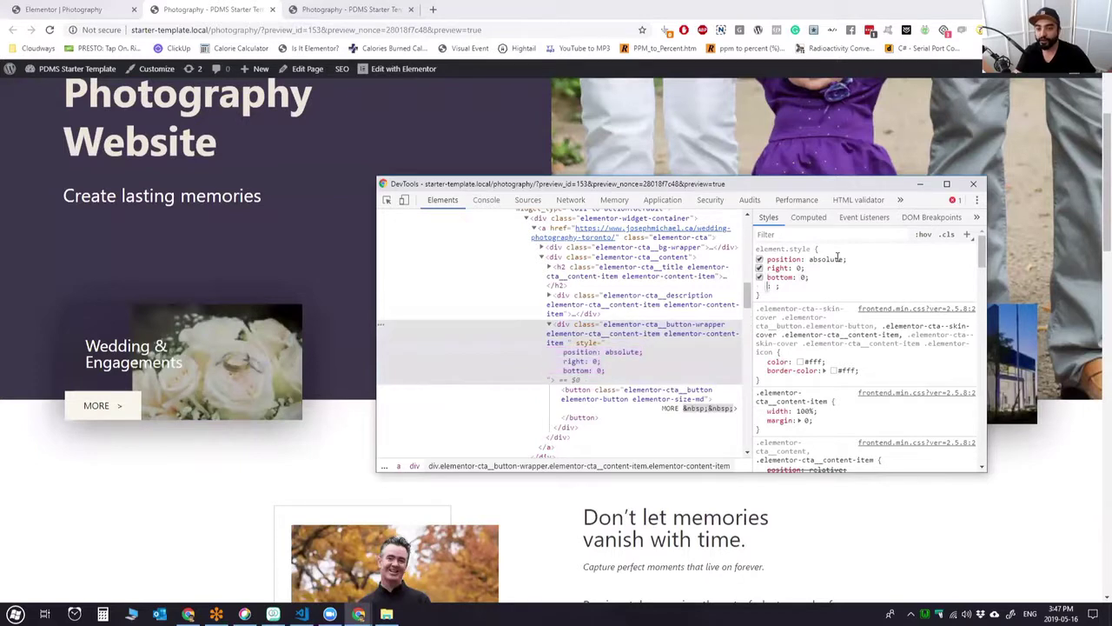
{"action": "left_click", "coordinate": [860, 275]}
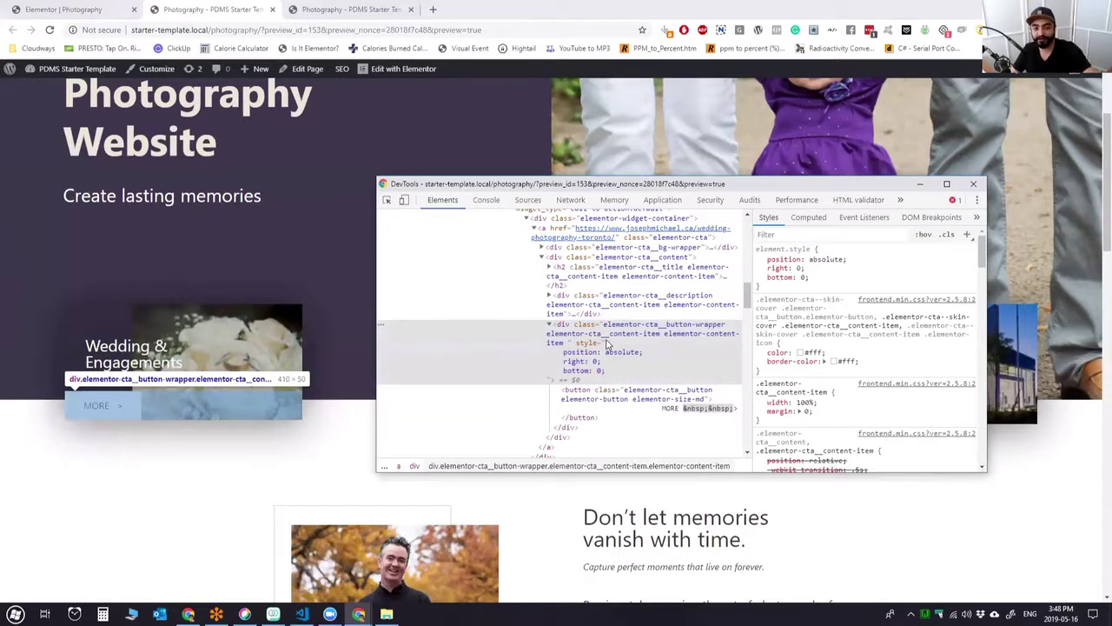
Add display: inline-block to the button wrapper's inline element style.
{"action": "left_click", "coordinate": [826, 283]}
{"action": "type", "text": "display: ;"}
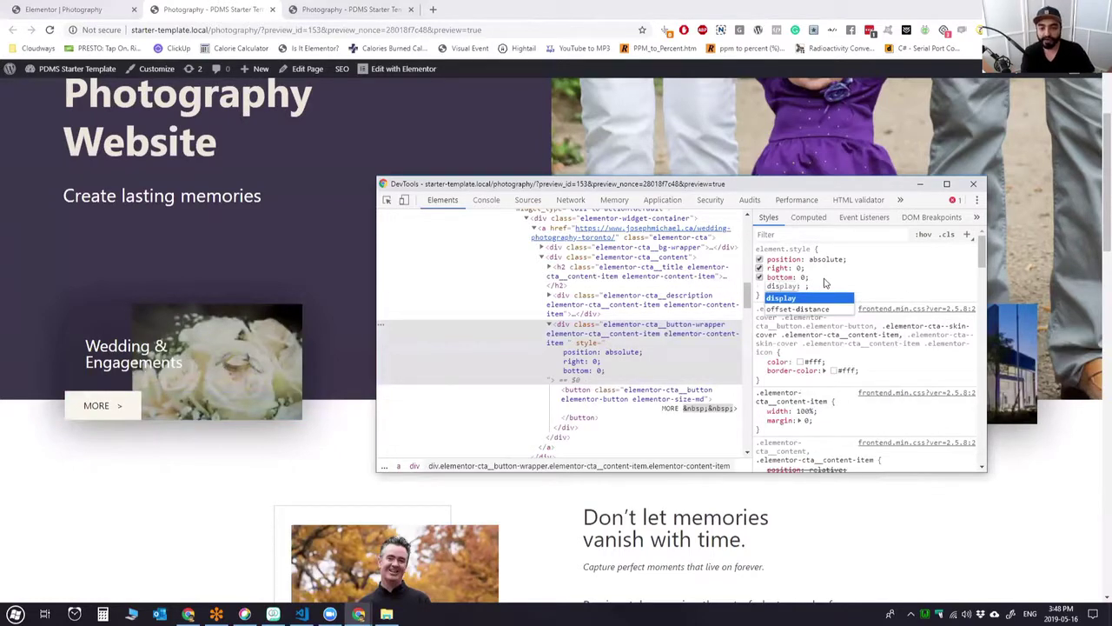
{"action": "key", "text": "Tab"}
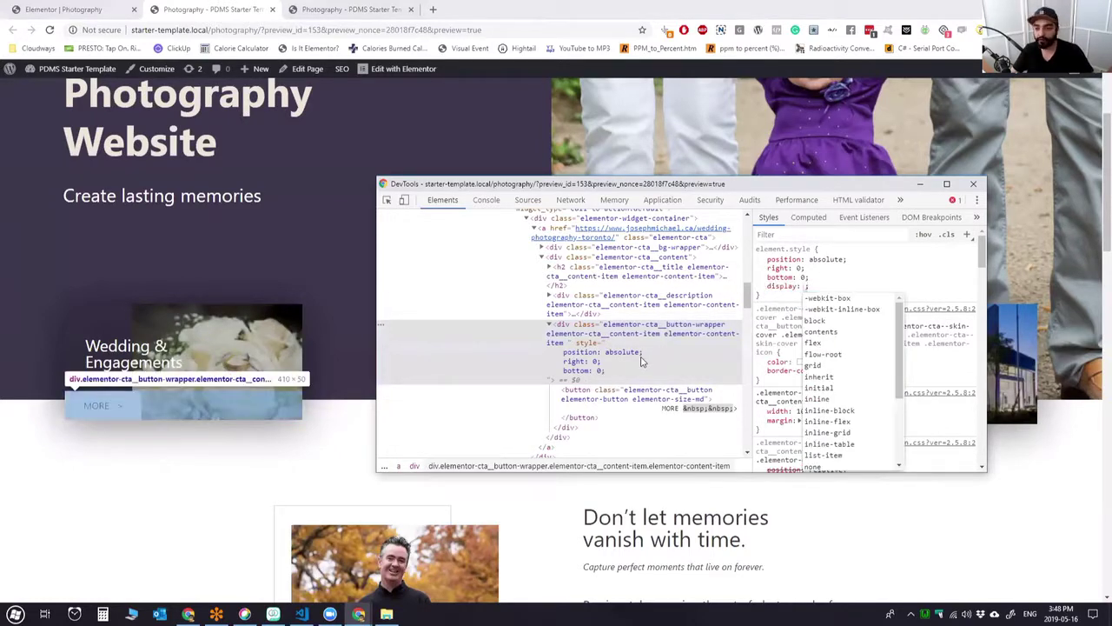
{"action": "type", "text": "display"}
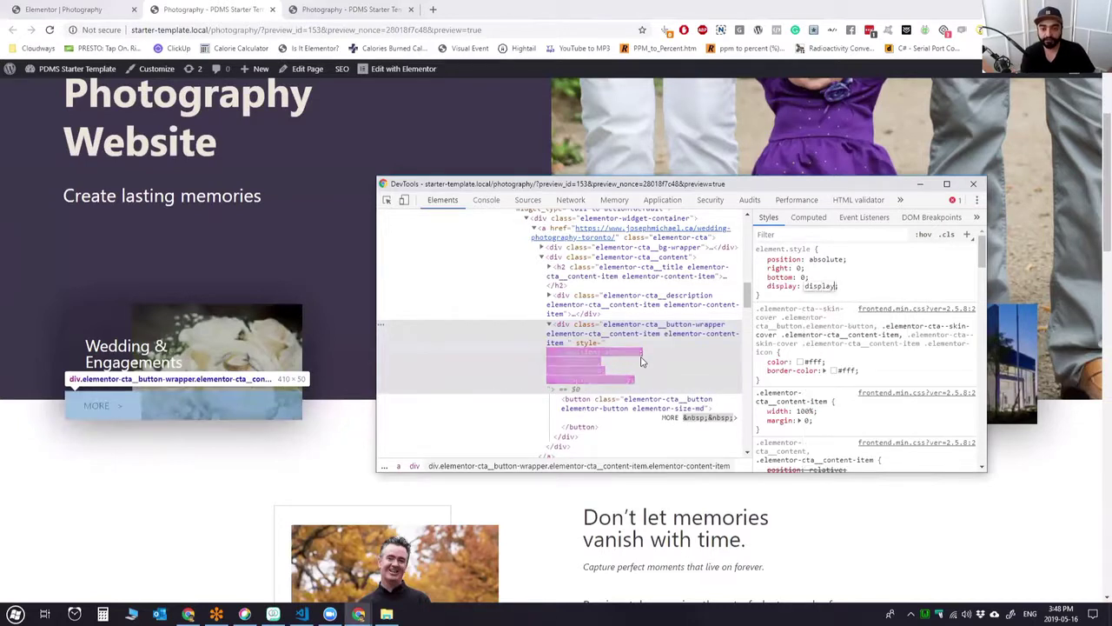
{"action": "key", "text": "BackSpace"}
{"action": "key", "text": "BackSpace"}
{"action": "key", "text": "BackSpace"}
{"action": "key", "text": "BackSpace"}
{"action": "key", "text": "BackSpace"}
{"action": "key", "text": "BackSpace"}
{"action": "key", "text": "BackSpace"}
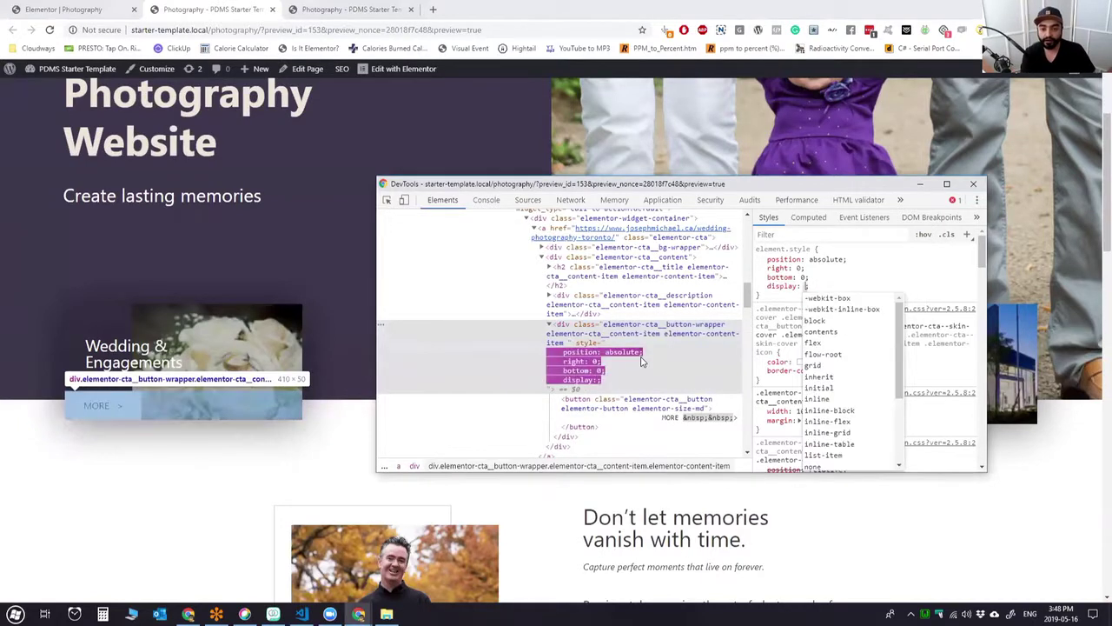
{"action": "type", "text": "inline-block"}
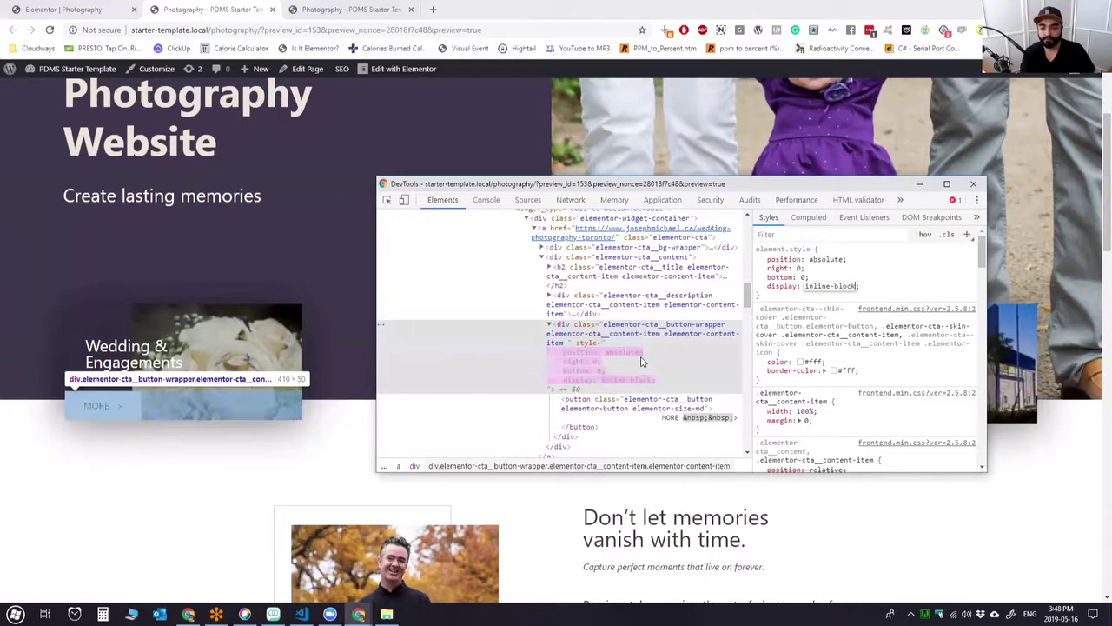
{"action": "key", "text": "Return"}
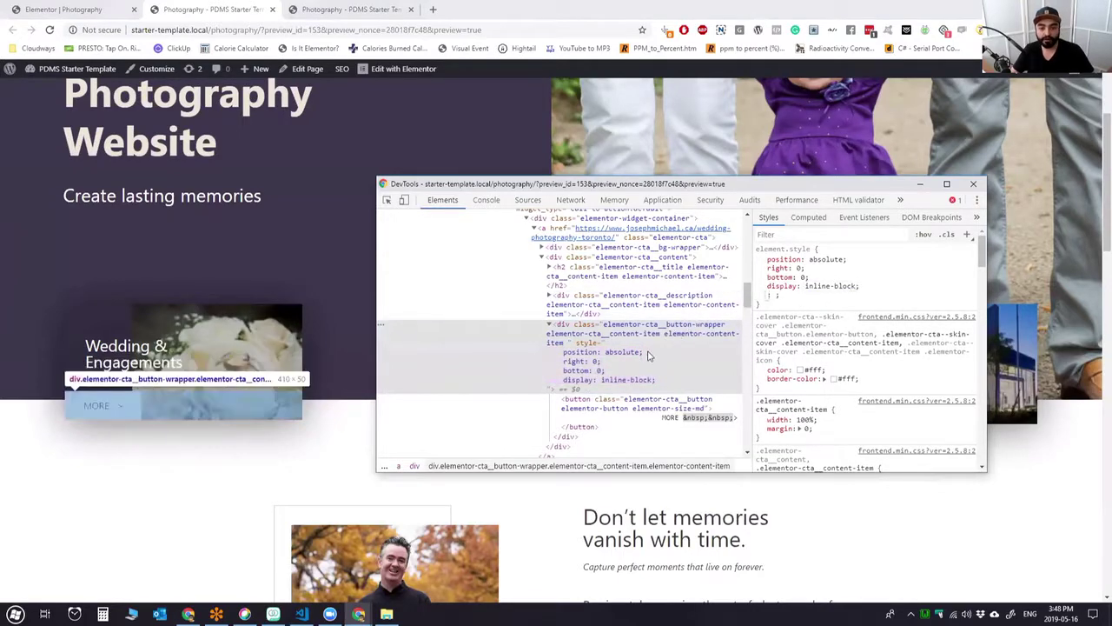
Add width: auto to the button wrapper's inline style and compare the wrapper with its inner button element.
{"action": "type", "text": "width"}
{"action": "key", "text": "Return"}
{"action": "type", "text": "auto;"}
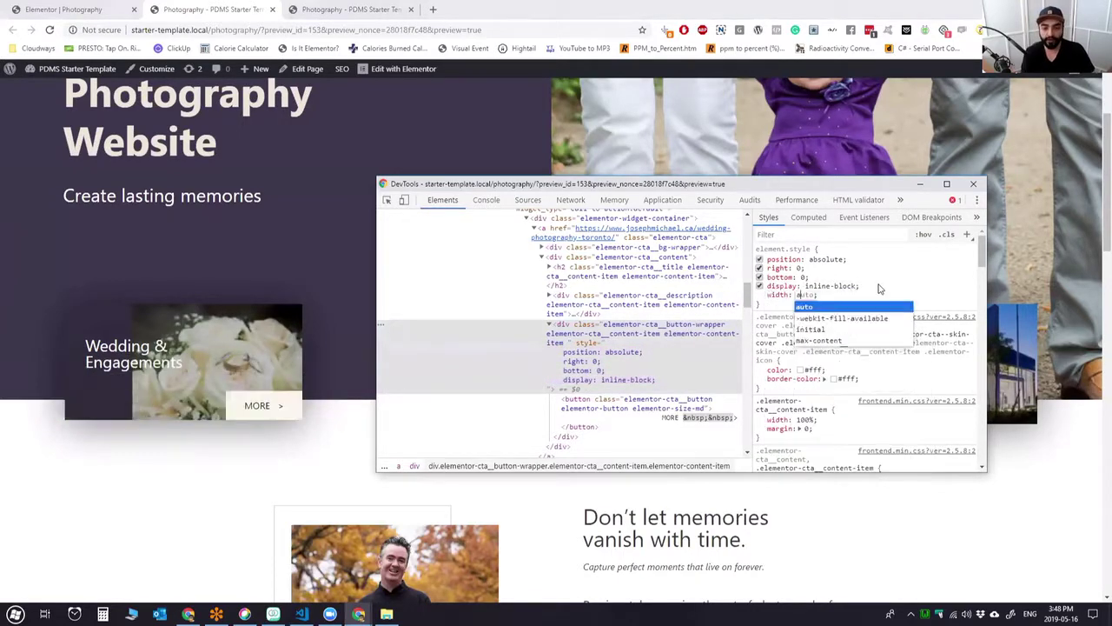
{"action": "key", "text": "Return"}
{"action": "key", "text": "Escape"}
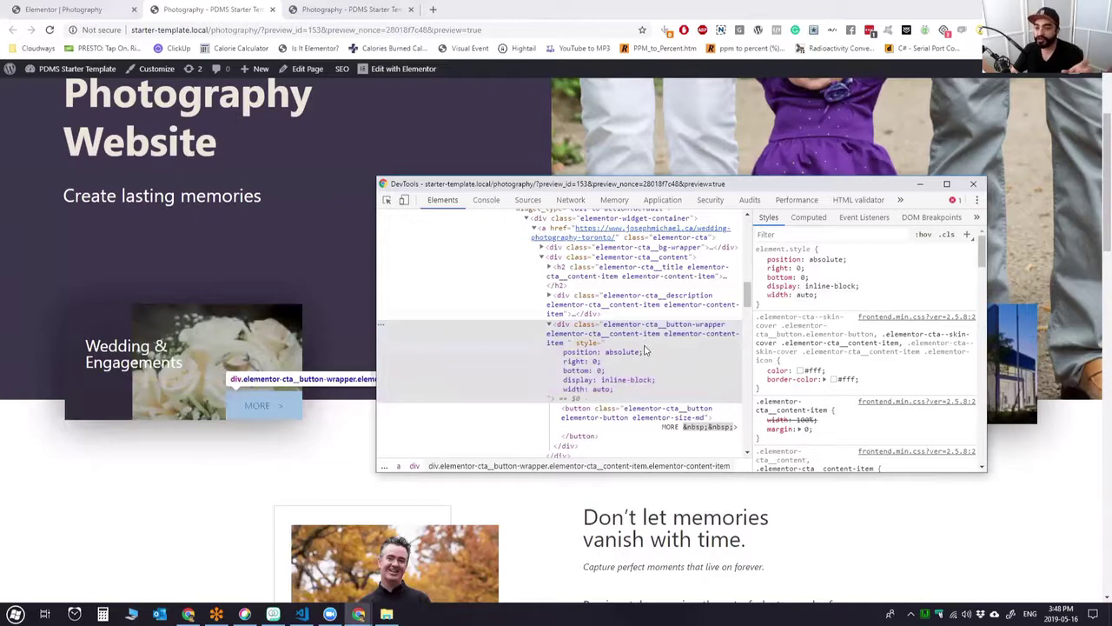
{"action": "left_click", "coordinate": [594, 417]}
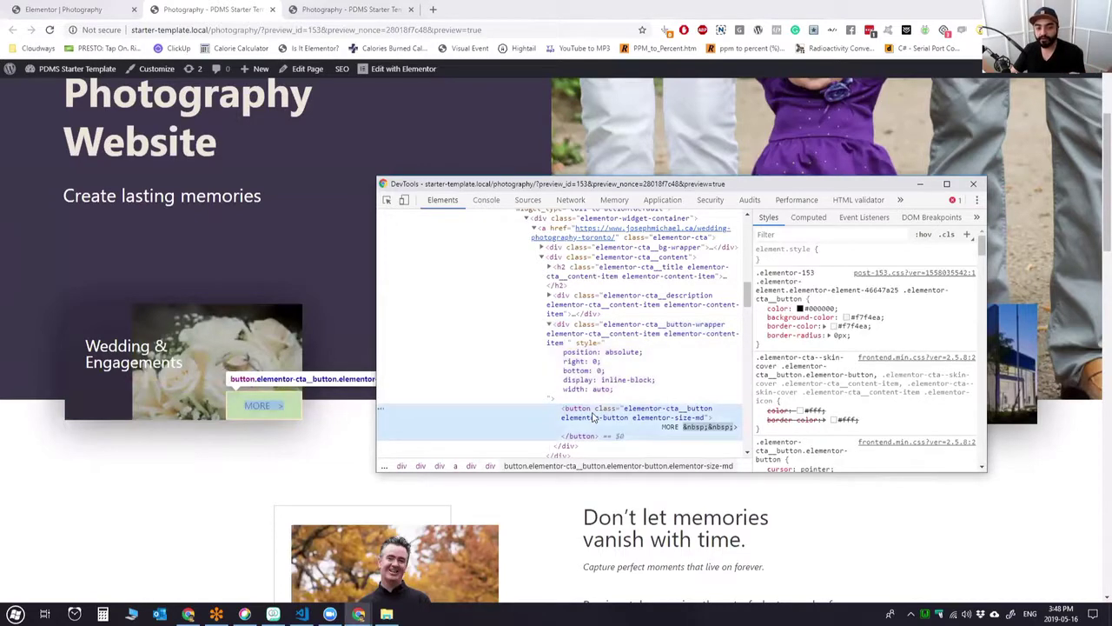
{"action": "left_click", "coordinate": [604, 364]}
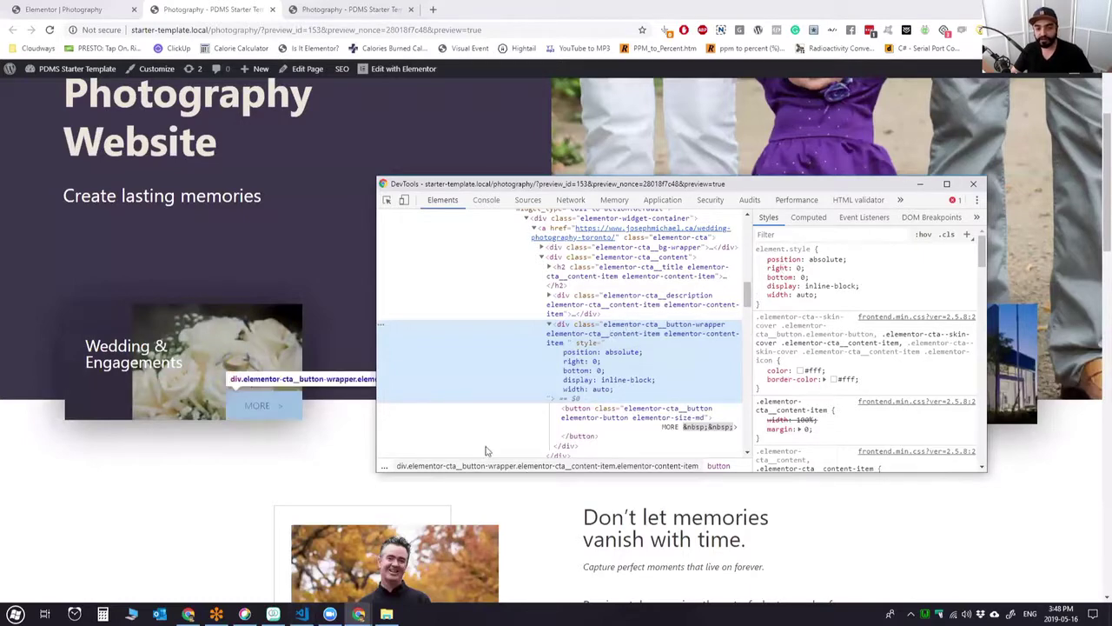
In Visual Studio Code, uncomment the nested .elementor-cta__button-wrapper block in _photography.scss, save it and run gulp.
{"action": "left_click", "coordinate": [300, 610]}
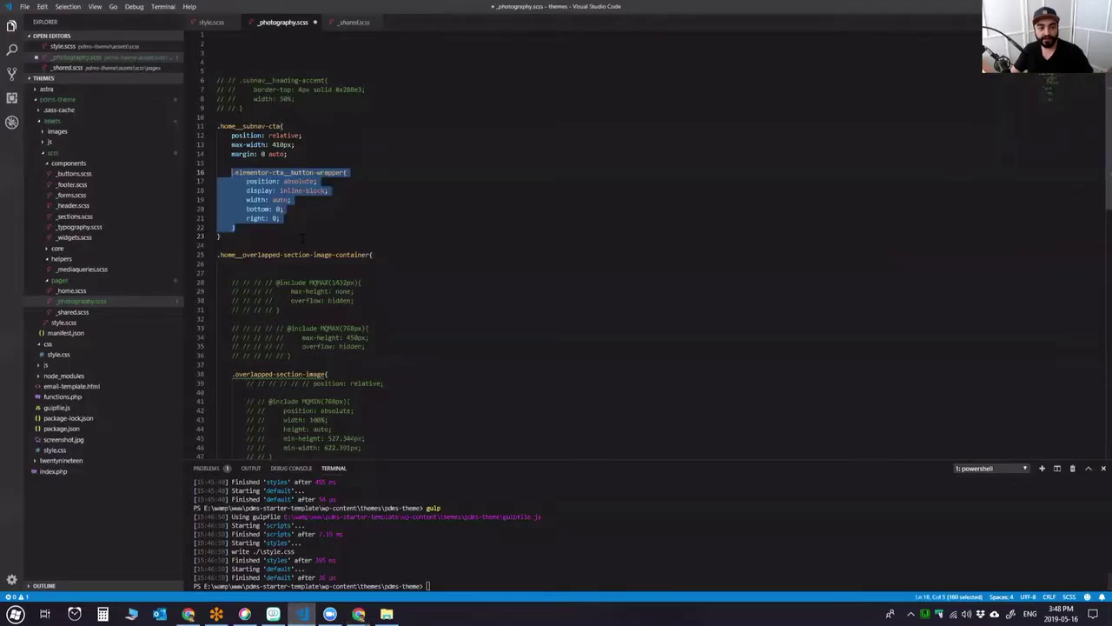
{"action": "left_click", "coordinate": [302, 238]}
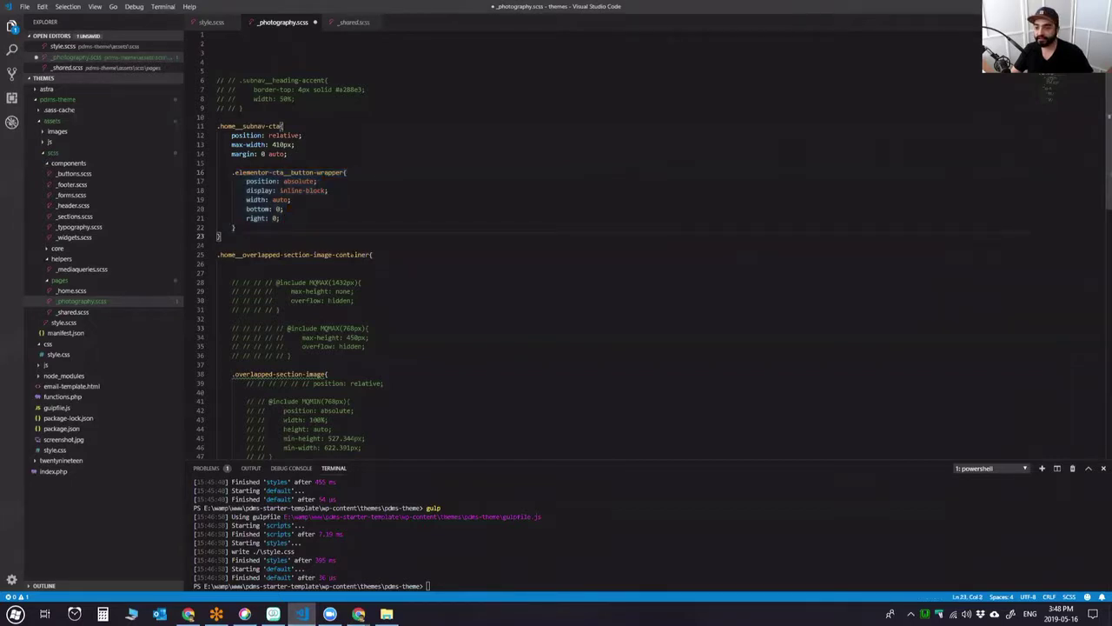
{"action": "key", "text": "ctrl+s"}
{"action": "left_click", "coordinate": [480, 568]}
{"action": "key", "text": "Up"}
{"action": "key", "text": "Return"}
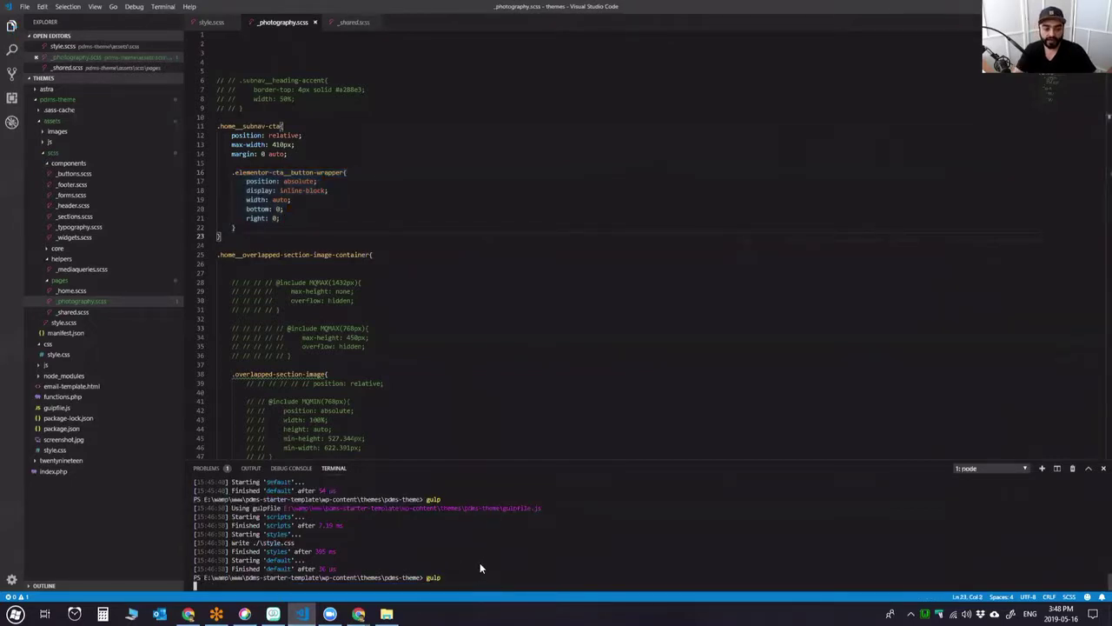
Reload the photography preview in Chrome to check the button positions on all three call-to-action cards.
{"action": "left_click", "coordinate": [188, 613]}
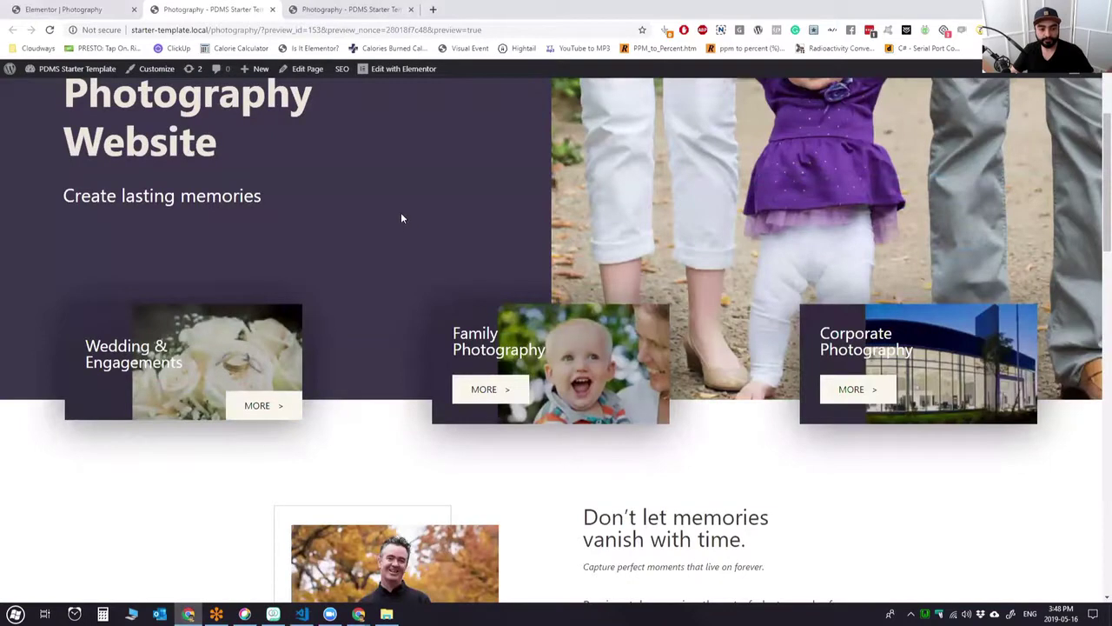
{"action": "left_click", "coordinate": [254, 398]}
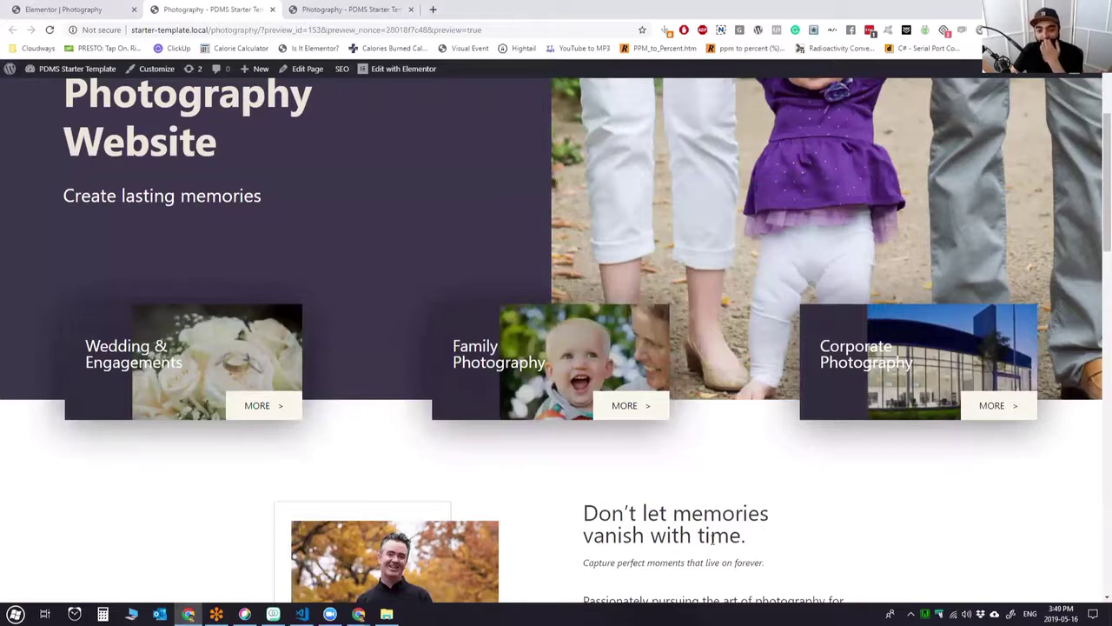
In Visual Studio Code, uncomment the .subnav__heading-accent block in _photography.scss, with its 4px solid top border and 50% width.
{"action": "left_click", "coordinate": [300, 613]}
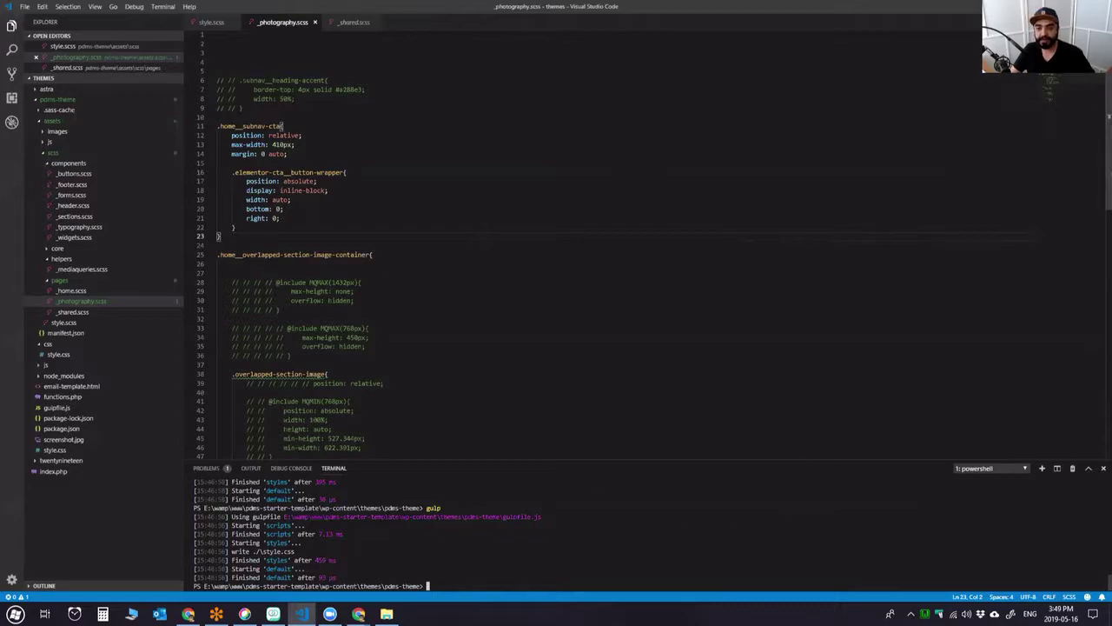
{"action": "key", "text": "alt+Tab"}
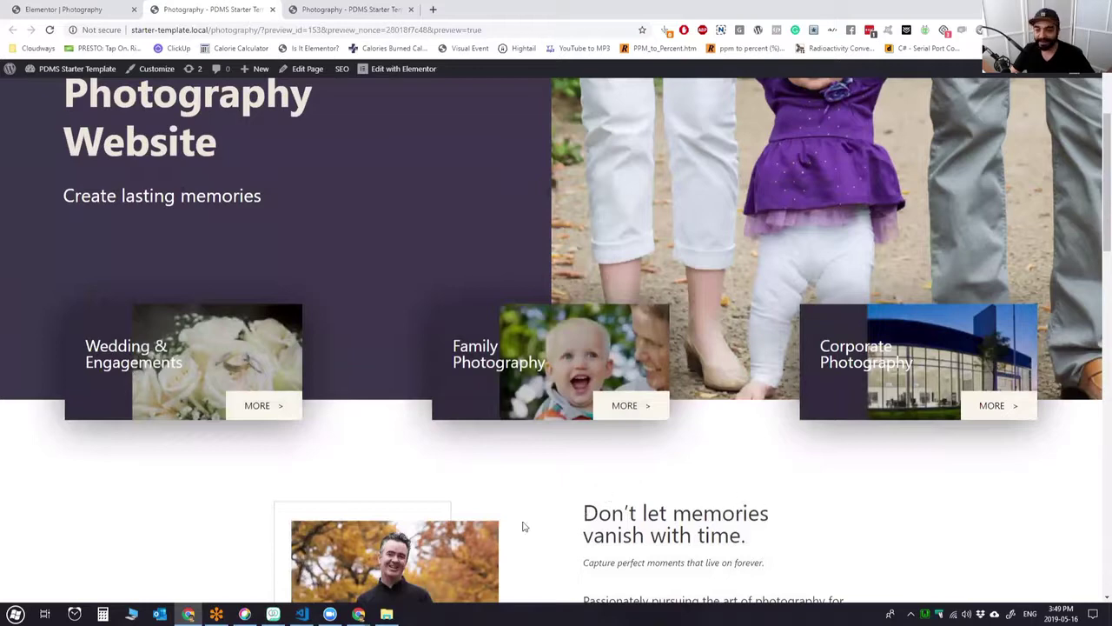
{"action": "left_click", "coordinate": [301, 613]}
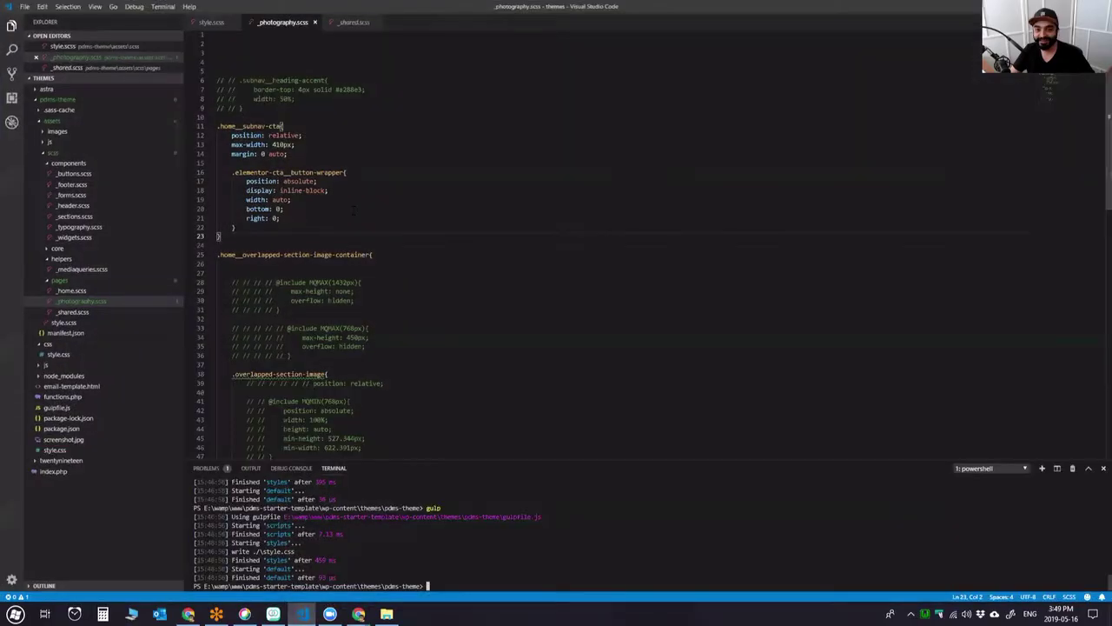
{"action": "left_click_drag", "start_coordinate": [243, 108], "coordinate": [216, 80]}
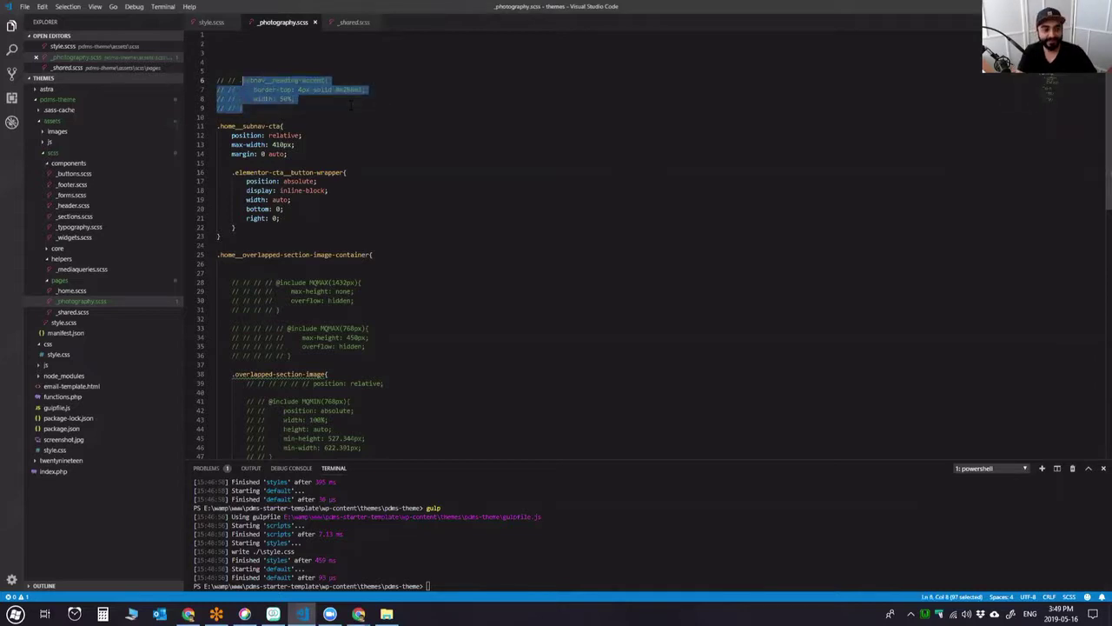
{"action": "key", "text": "ctrl+slash"}
{"action": "key", "text": "ctrl+slash"}
{"action": "left_click", "coordinate": [351, 105]}
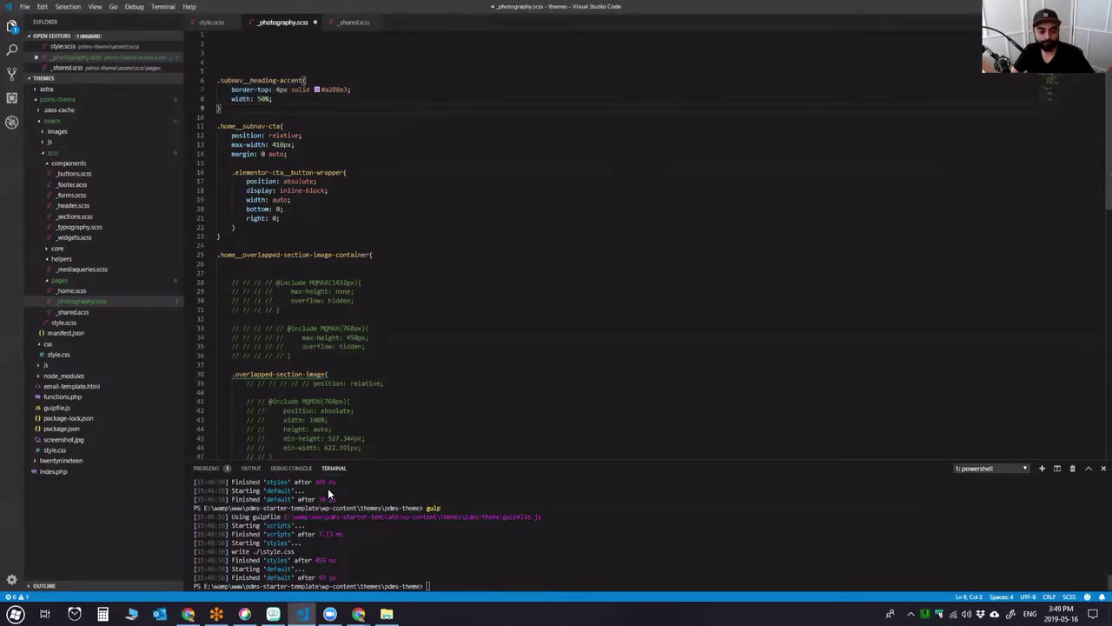
In Chrome, inspect the Wedding & Engagements card and examine its elementor-cta__title heading element in DevTools.
{"action": "left_click", "coordinate": [189, 614]}
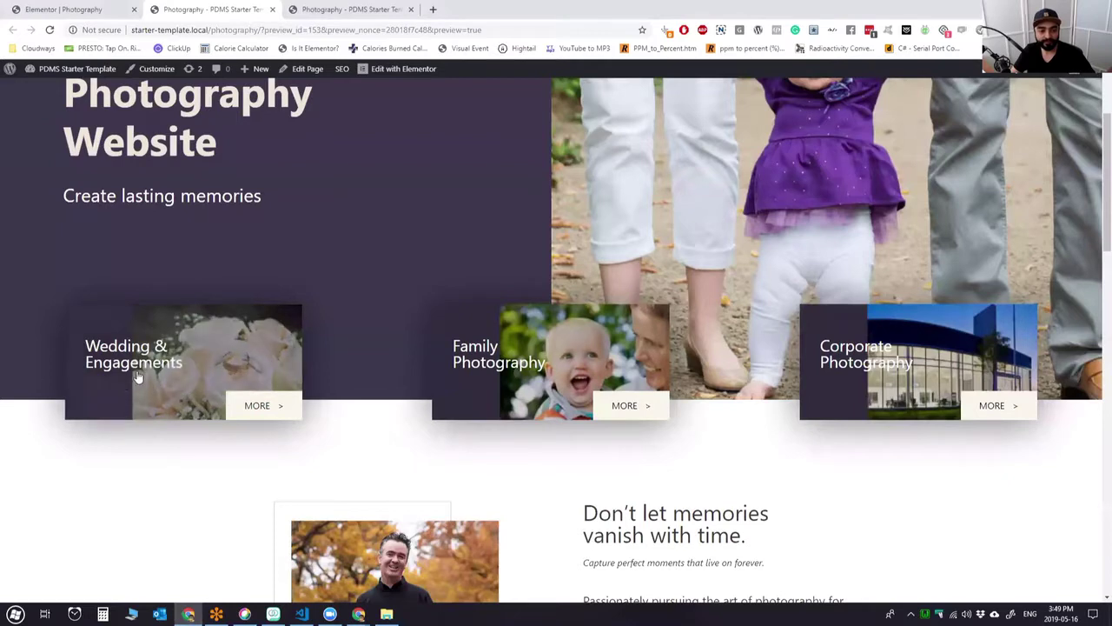
{"action": "right_click", "coordinate": [135, 375]}
{"action": "left_click", "coordinate": [185, 525]}
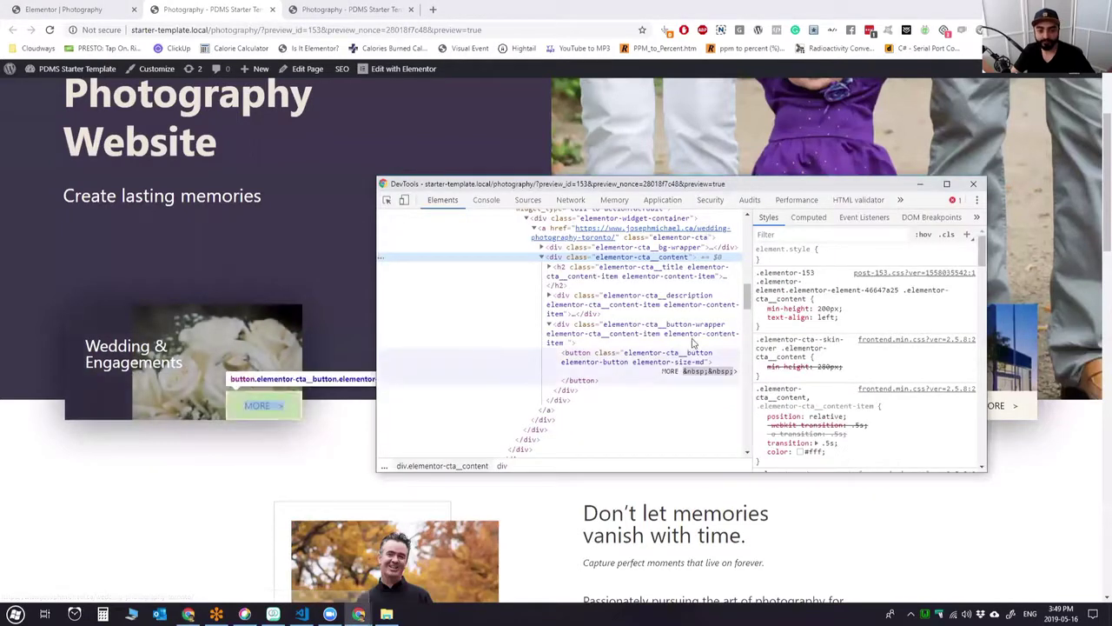
{"action": "left_click", "coordinate": [674, 276]}
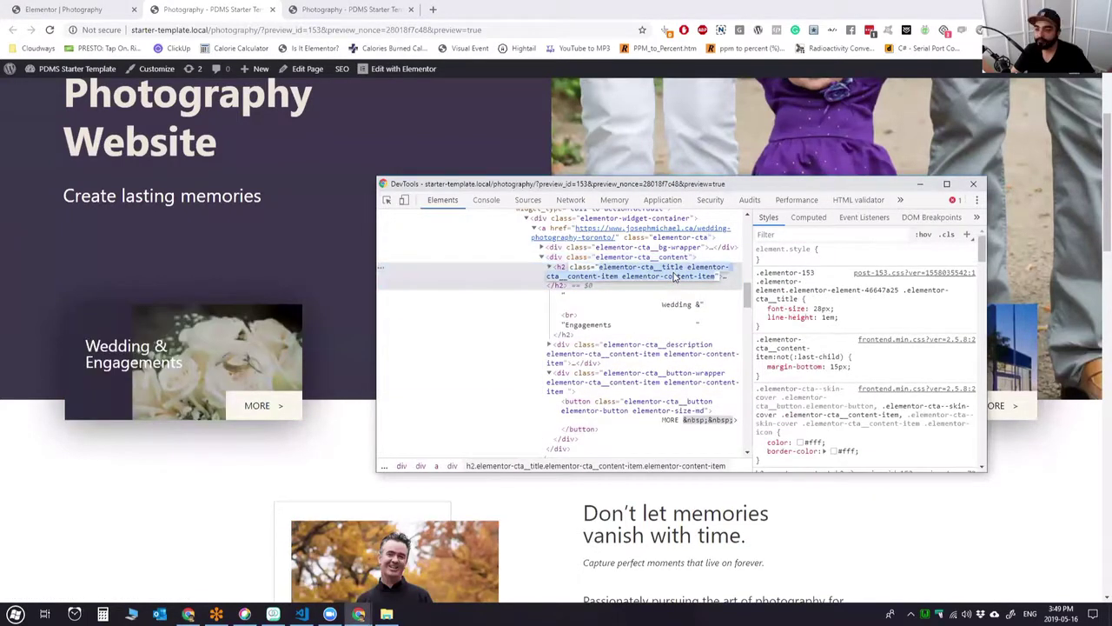
{"action": "left_click", "coordinate": [636, 248]}
{"action": "left_click", "coordinate": [644, 287]}
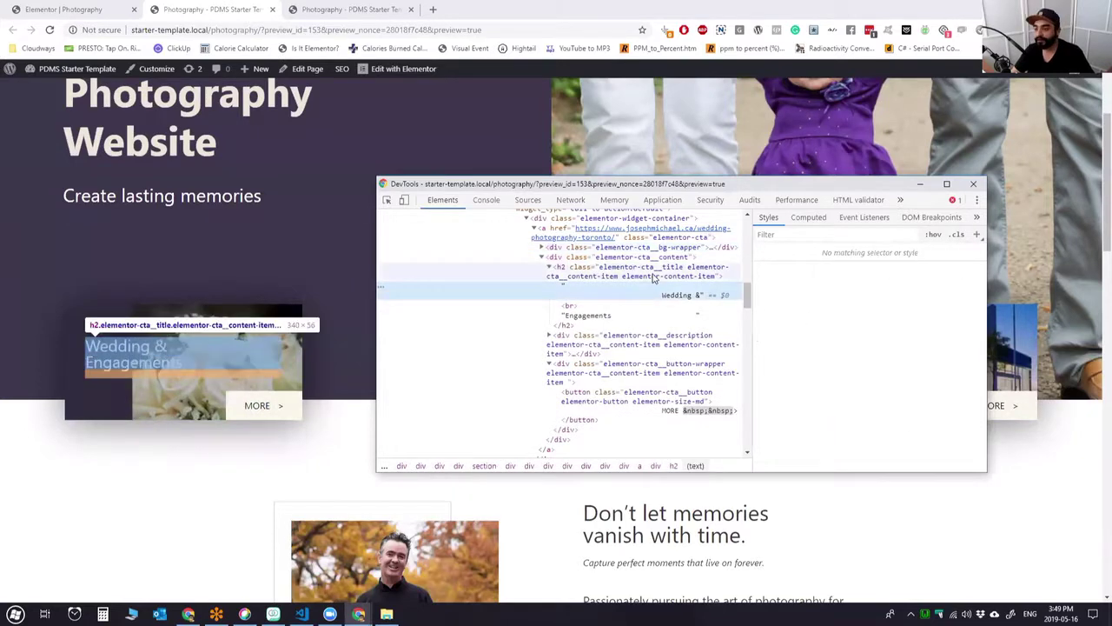
{"action": "left_click", "coordinate": [654, 277]}
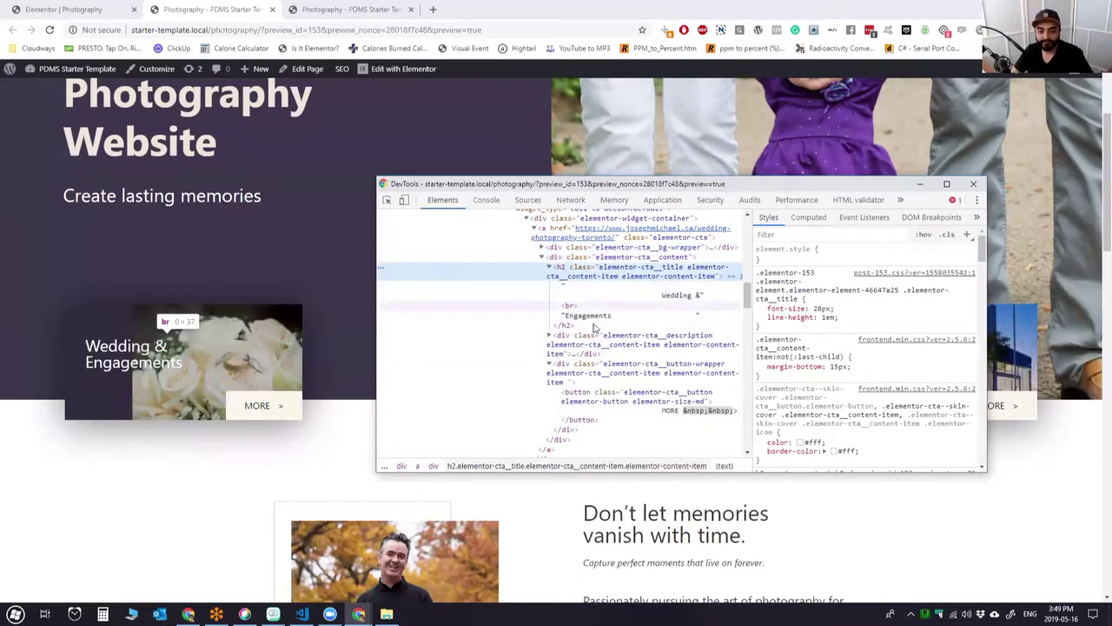
Expand the card's elementor-cta__description div and examine the styles of its subnav__heading-accent hr element.
{"action": "left_click", "coordinate": [549, 335]}
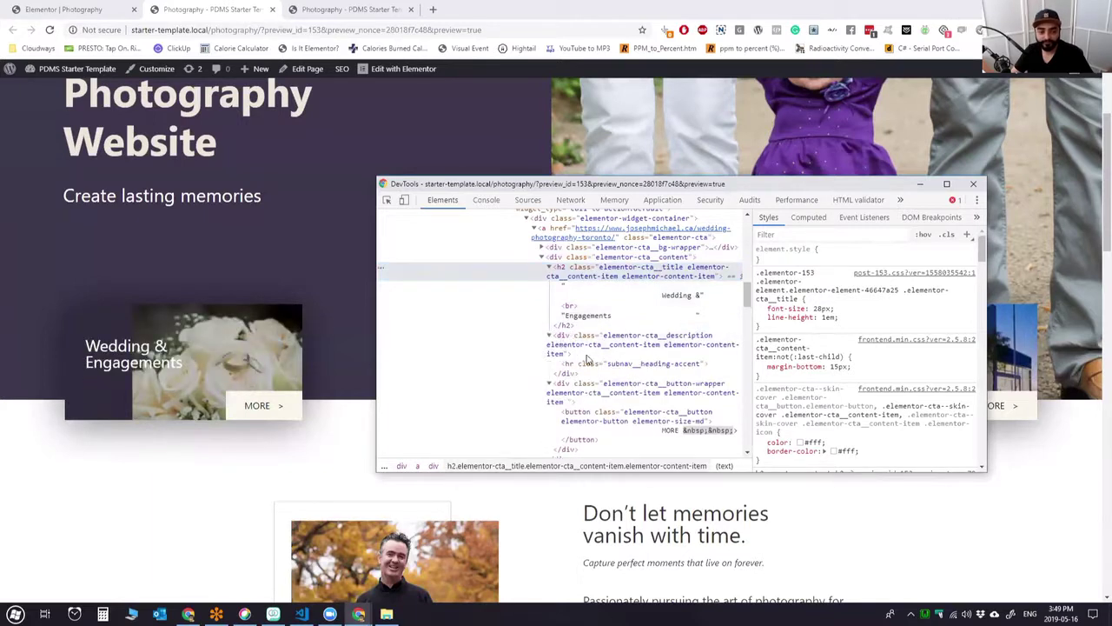
{"action": "left_click", "coordinate": [594, 365]}
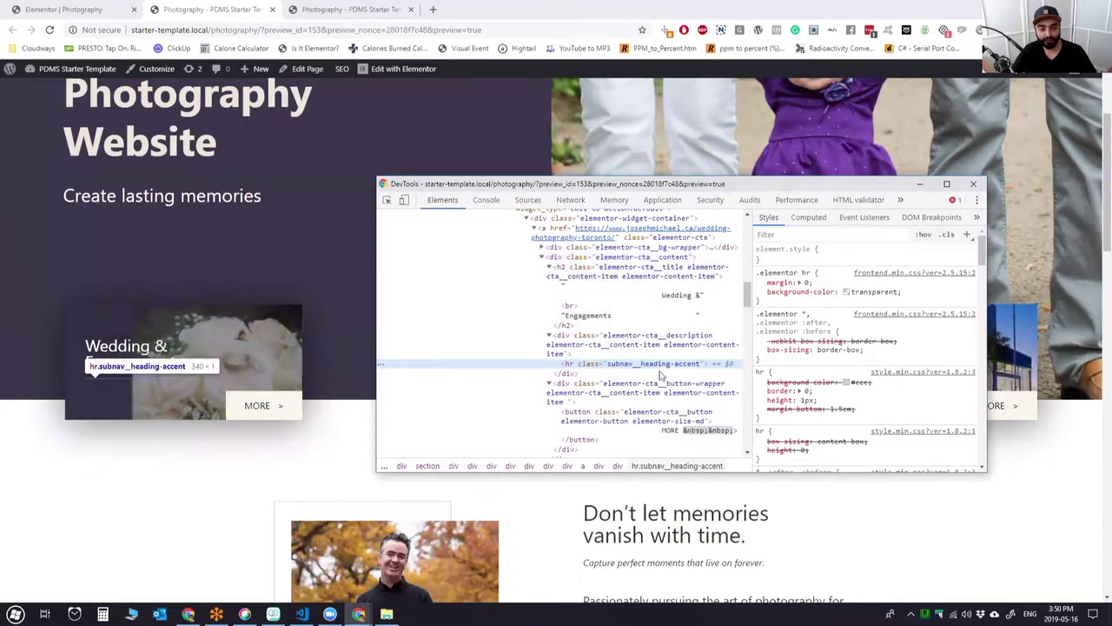
{"action": "left_click", "coordinate": [869, 251]}
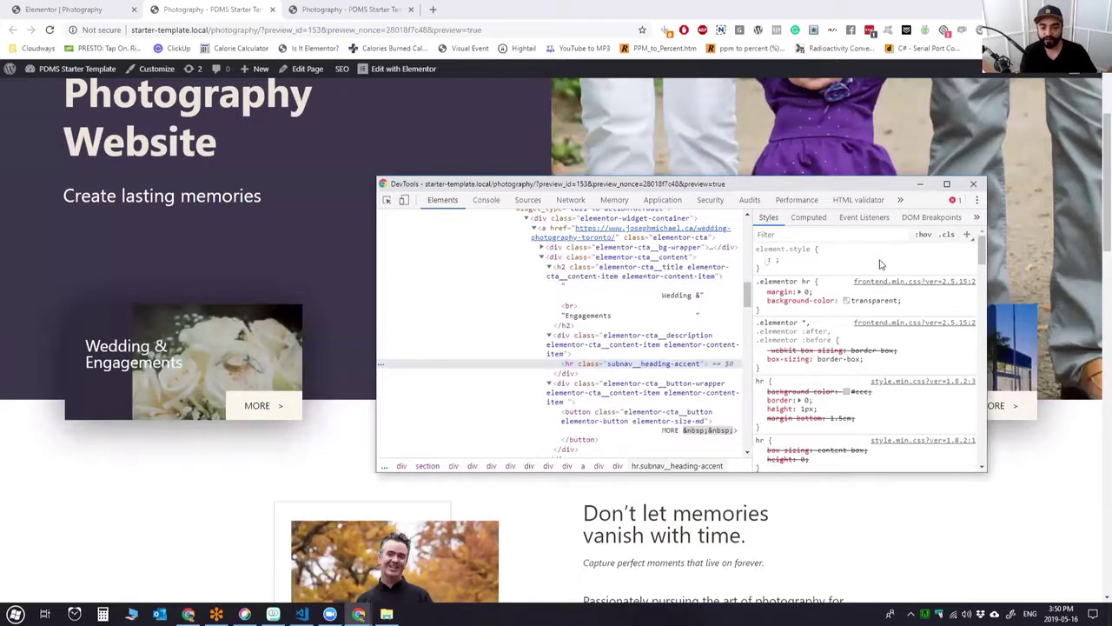
{"action": "key", "text": "Escape"}
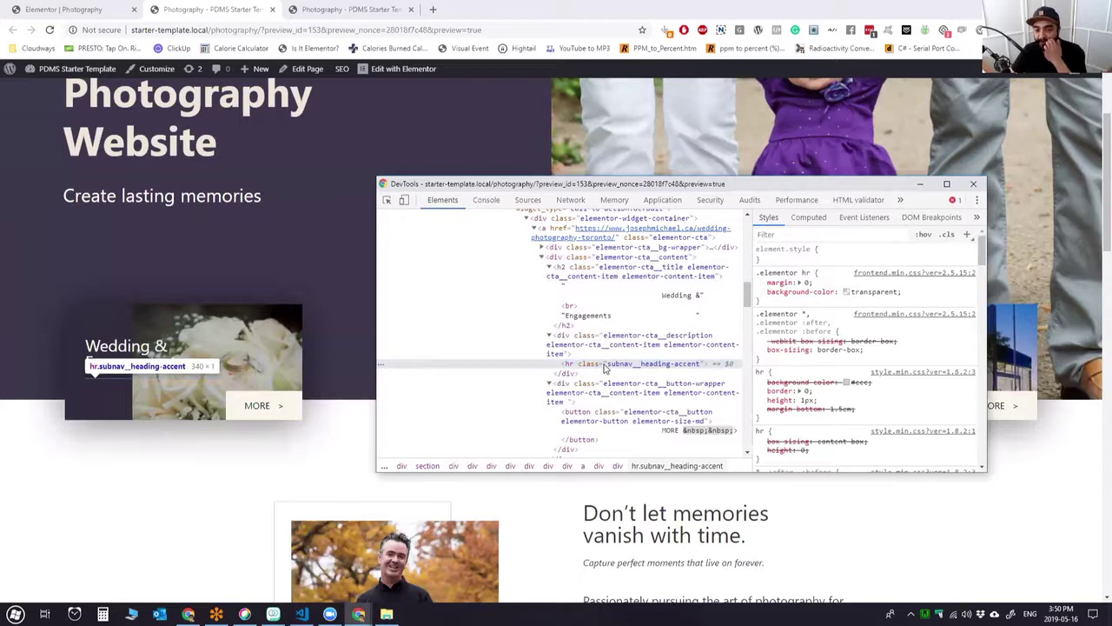
In the inspected hr.subnav__heading-accent styles, set the .elementor hr background color to fully opaque red #f31616.
{"action": "scroll", "coordinate": [901, 411], "scroll_direction": "down", "scroll_amount": 1}
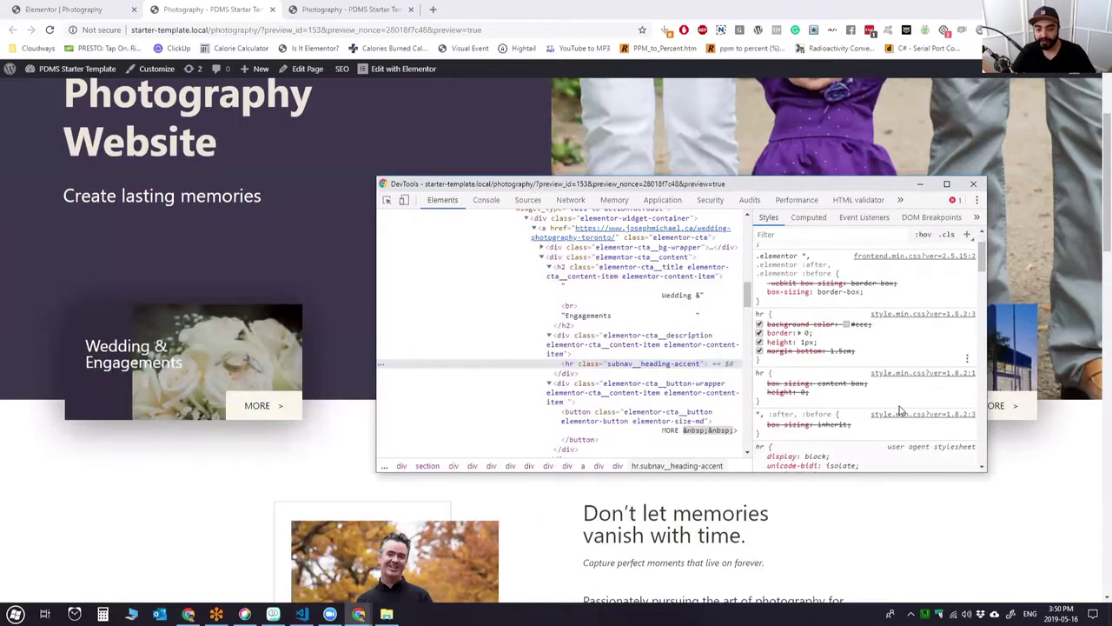
{"action": "scroll", "coordinate": [901, 410], "scroll_direction": "down", "scroll_amount": 1}
{"action": "scroll", "coordinate": [860, 391], "scroll_direction": "up", "scroll_amount": 2}
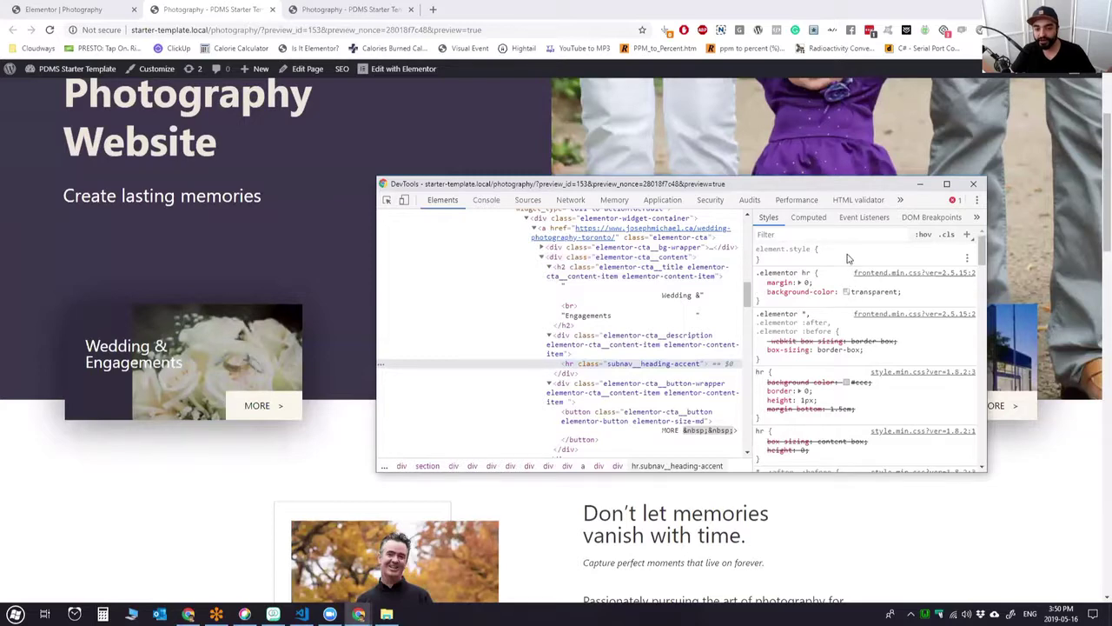
{"action": "left_click", "coordinate": [845, 291]}
{"action": "left_click", "coordinate": [938, 276]}
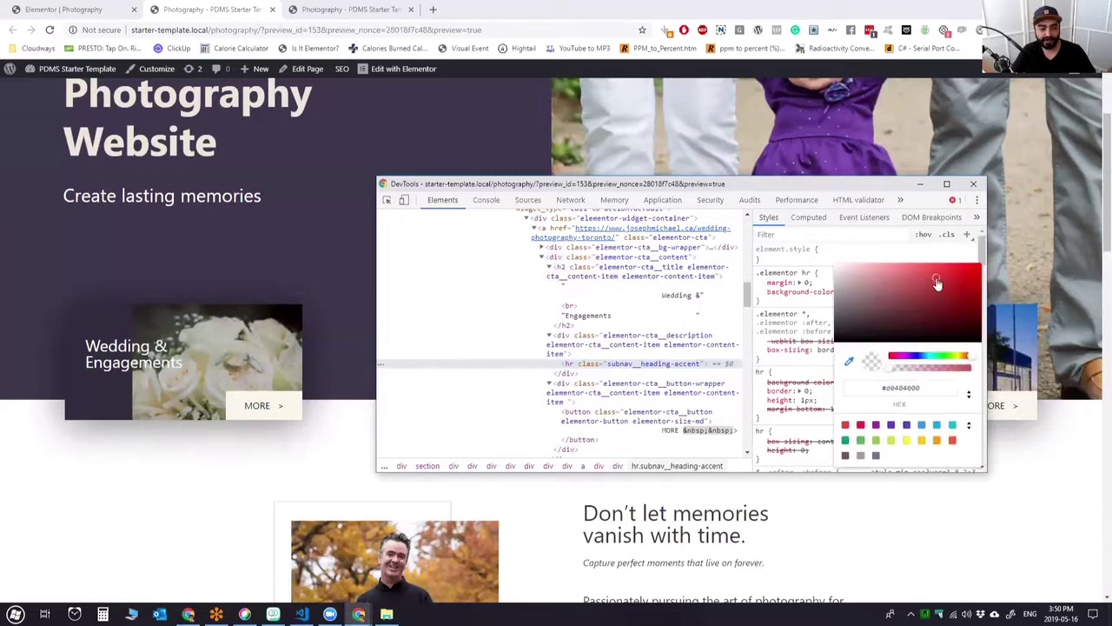
{"action": "left_click", "coordinate": [829, 333]}
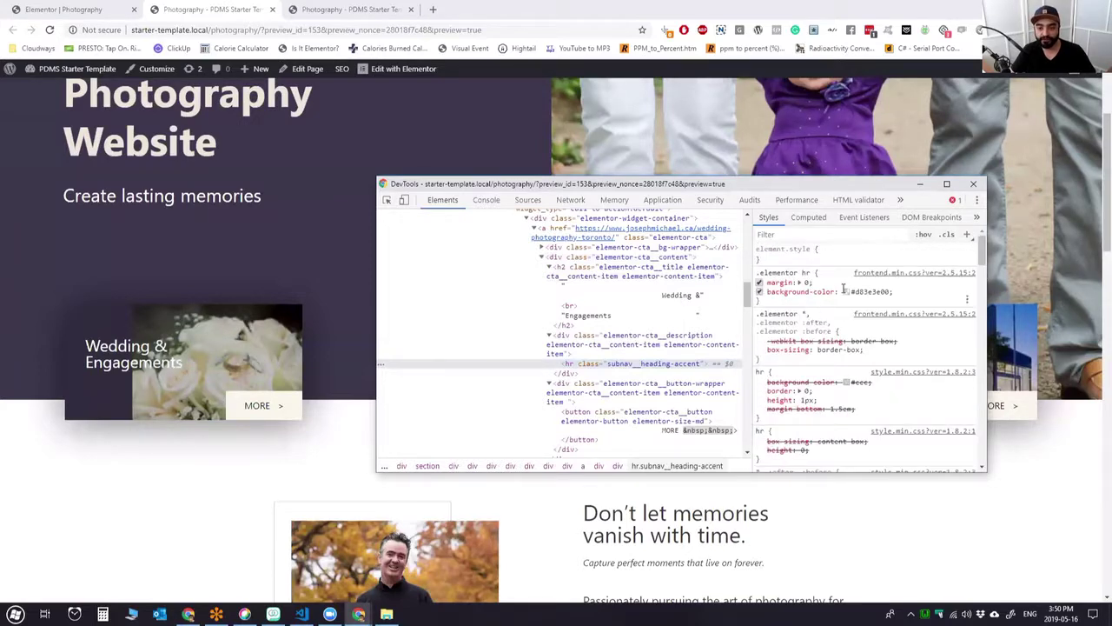
{"action": "left_click", "coordinate": [845, 292]}
{"action": "left_click", "coordinate": [966, 267]}
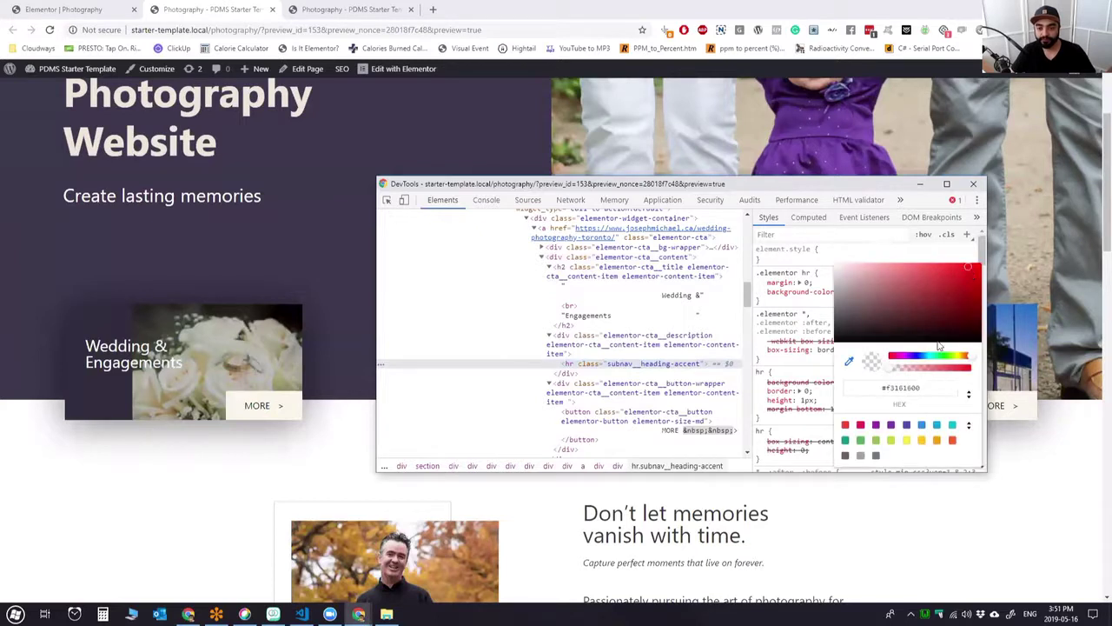
{"action": "left_click_drag", "start_coordinate": [917, 368], "coordinate": [981, 370]}
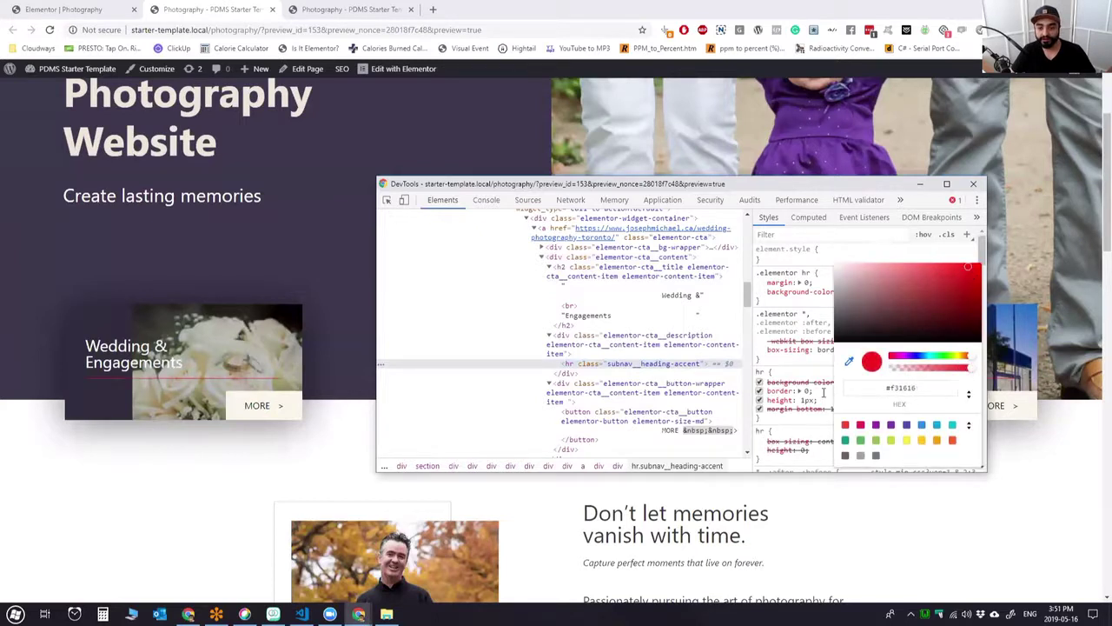
{"action": "left_click", "coordinate": [914, 254]}
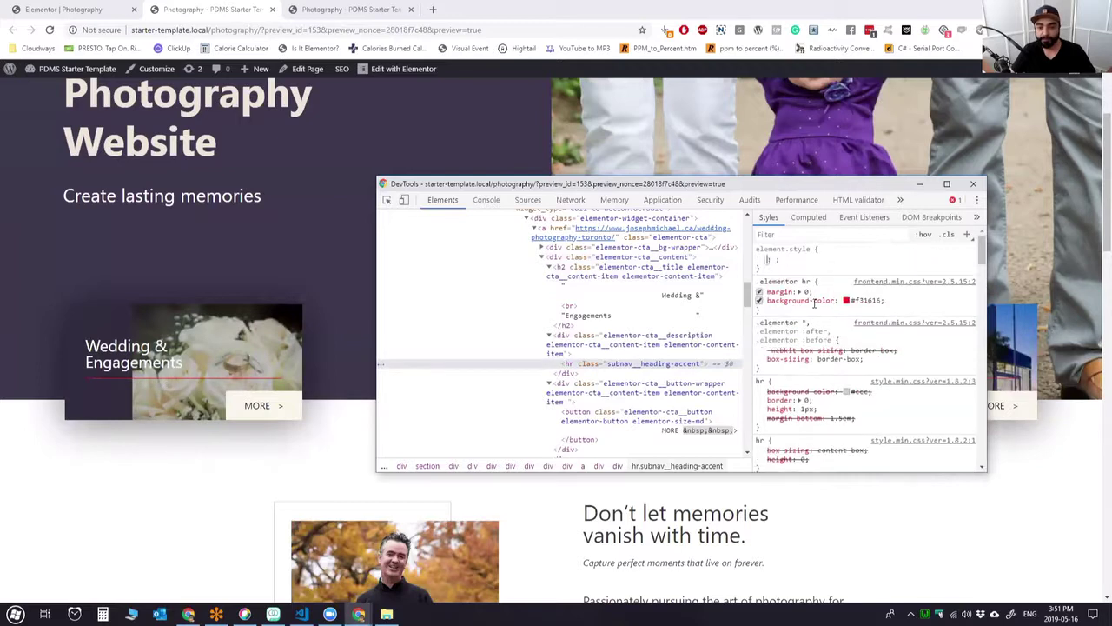
Set the height in the hr style rule to 5px.
{"action": "left_click", "coordinate": [808, 409]}
{"action": "left_click", "coordinate": [807, 398]}
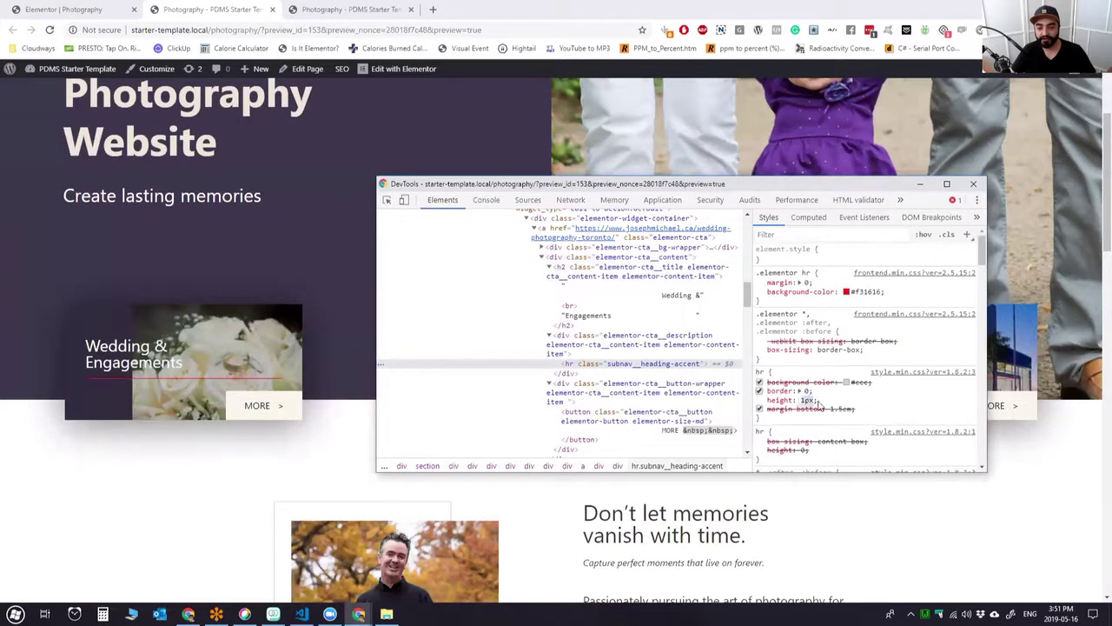
{"action": "key", "text": "Up"}
{"action": "key", "text": "Up"}
{"action": "key", "text": "Up"}
{"action": "key", "text": "Up"}
{"action": "key", "text": "Up"}
{"action": "key", "text": "Up"}
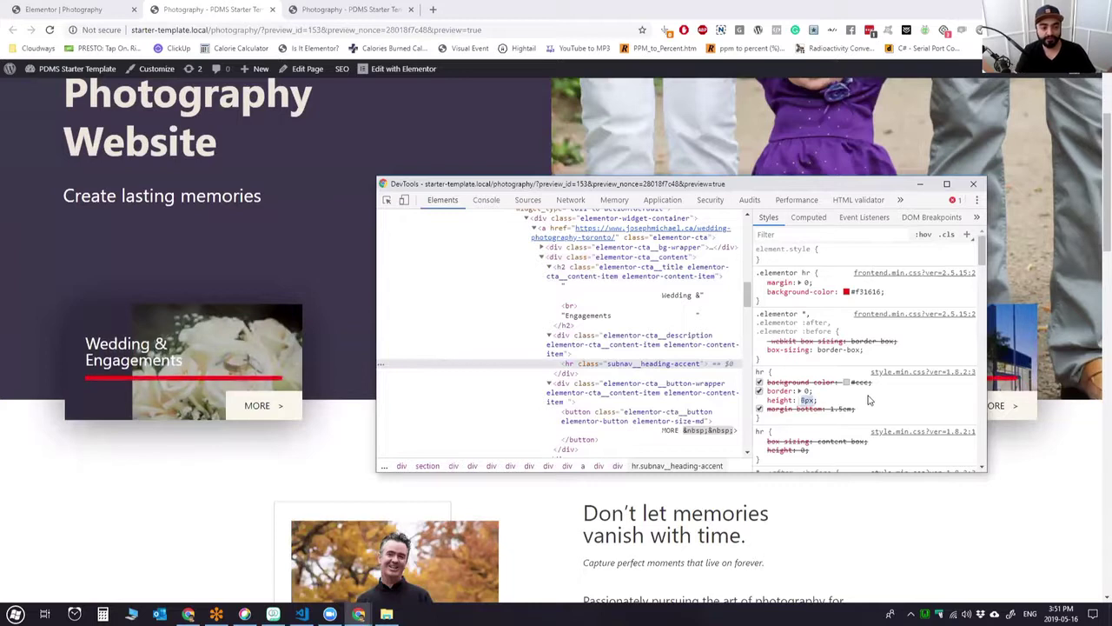
{"action": "key", "text": "Down"}
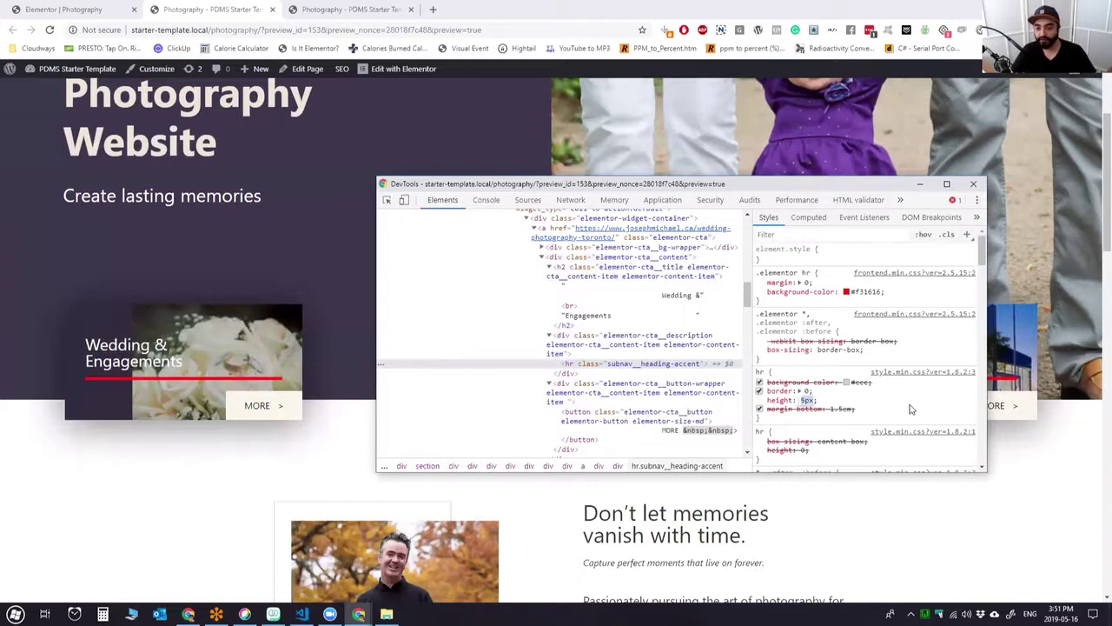
{"action": "key", "text": "Return"}
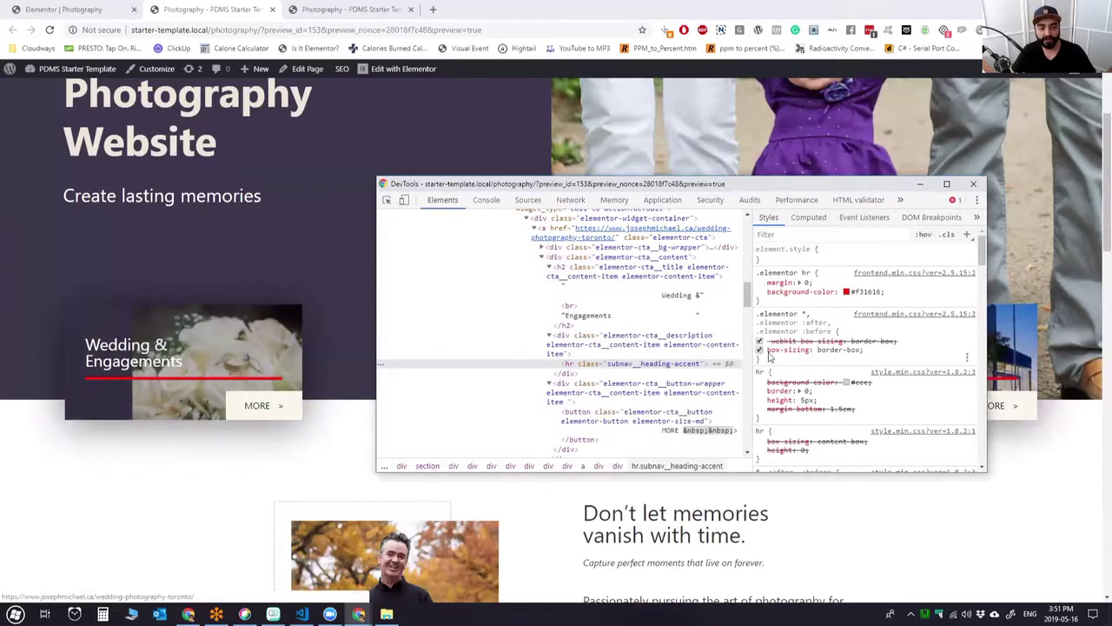
Add an inline width of 50% to the Wedding & Engagements card's accent line and minimize the DevTools window.
{"action": "left_click", "coordinate": [843, 256]}
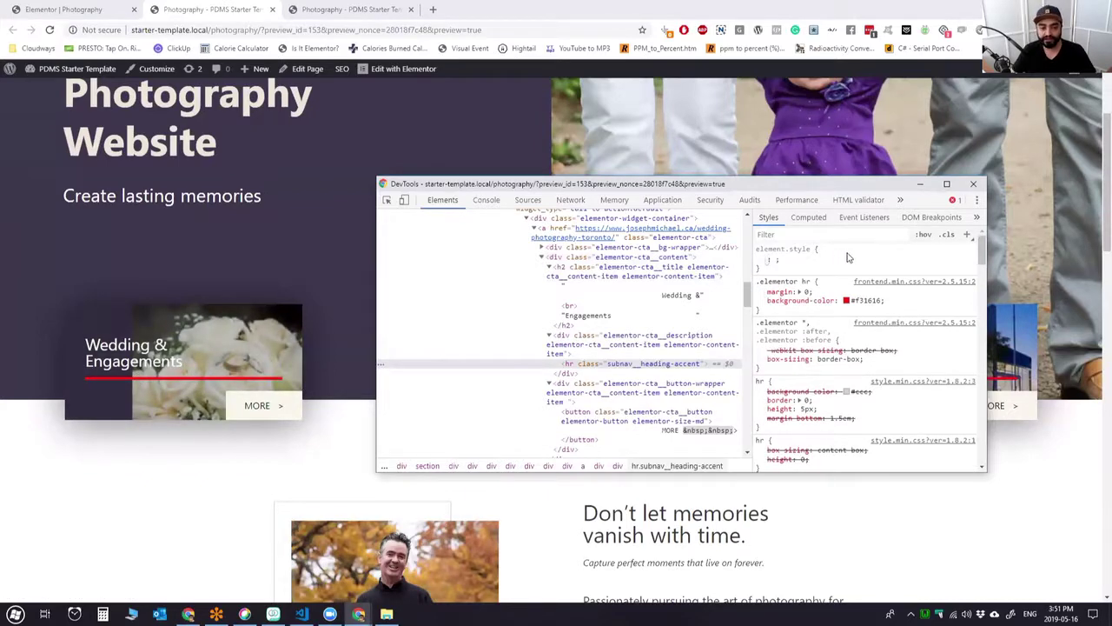
{"action": "type", "text": "width: ;"}
{"action": "key", "text": "Tab"}
{"action": "type", "text": "50%"}
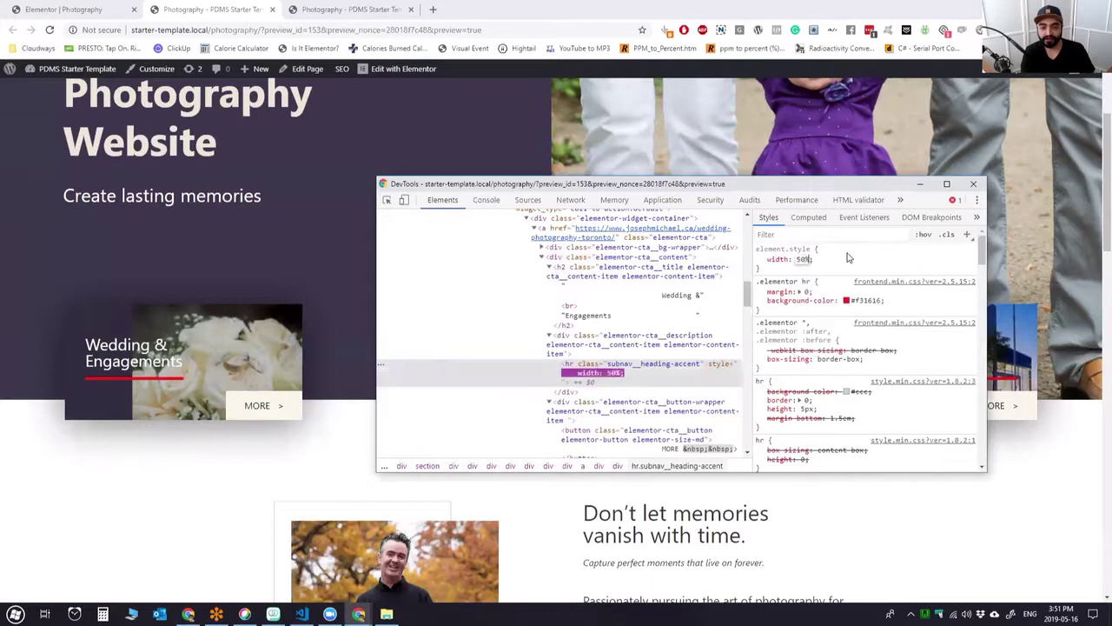
{"action": "key", "text": "Return"}
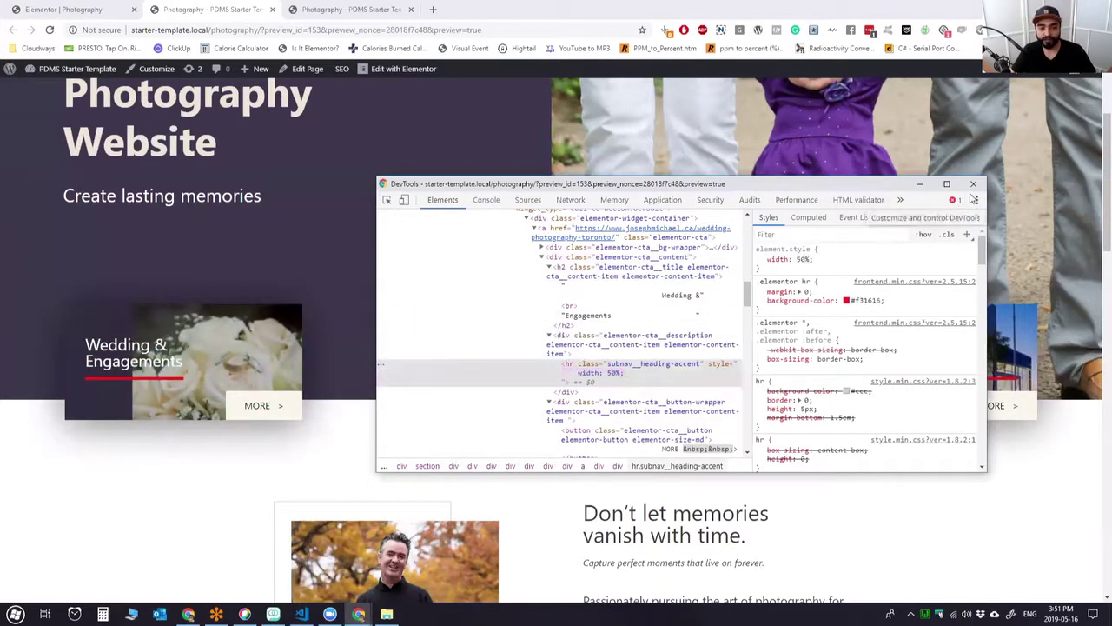
{"action": "left_click", "coordinate": [921, 184]}
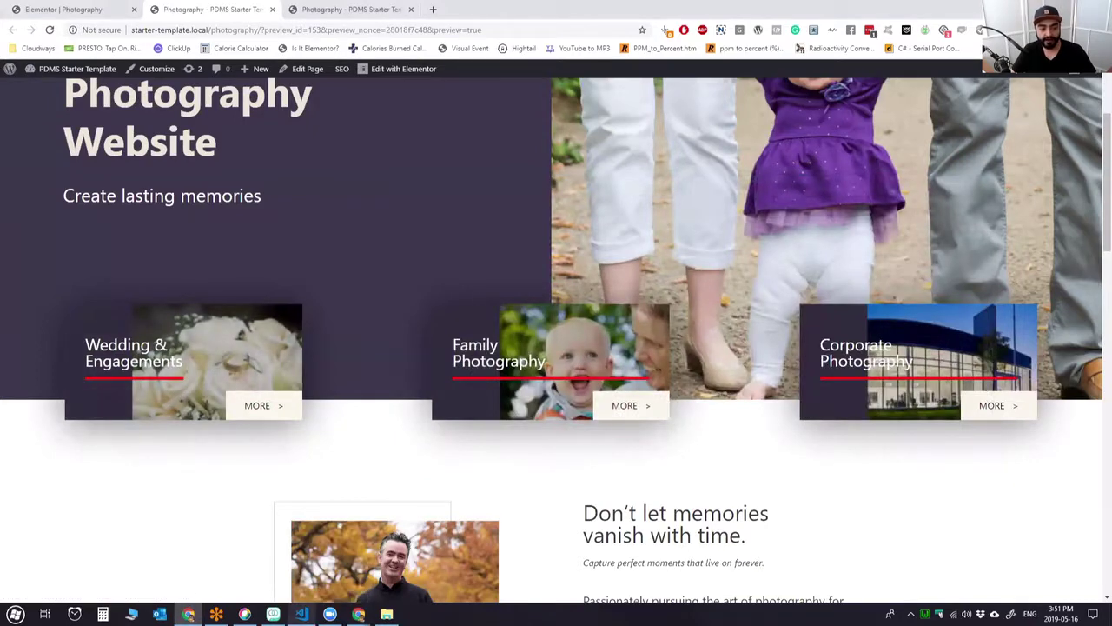
Switch to Visual Studio Code, review the .subnav__heading-accent border-top and width declarations, and save _photography.scss.
{"action": "key", "text": "alt+Tab"}
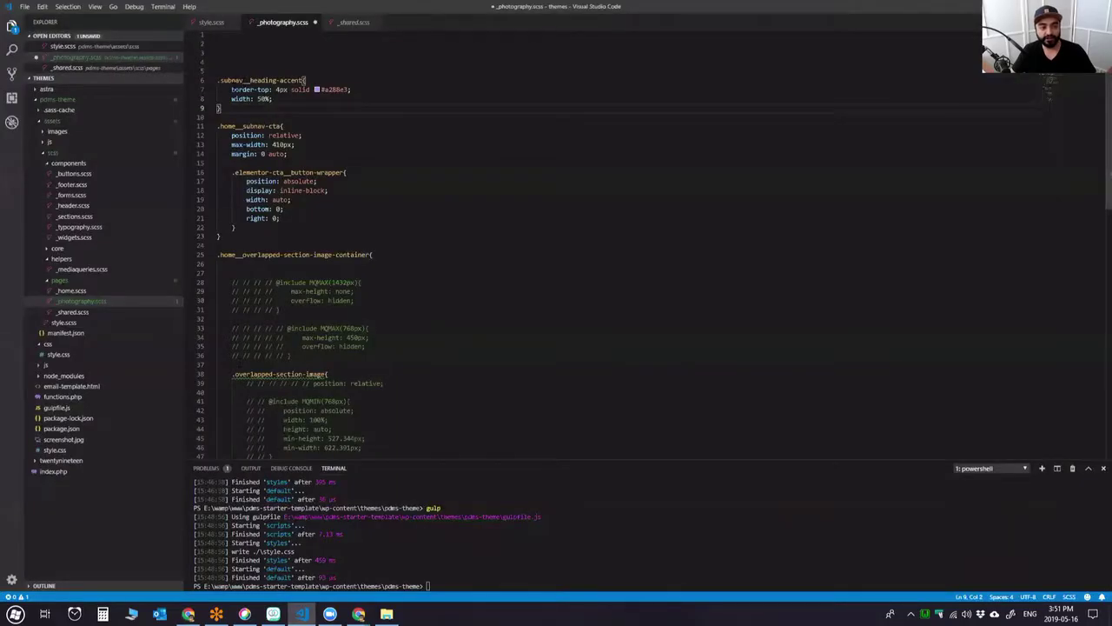
{"action": "left_click_drag", "start_coordinate": [231, 90], "coordinate": [273, 99]}
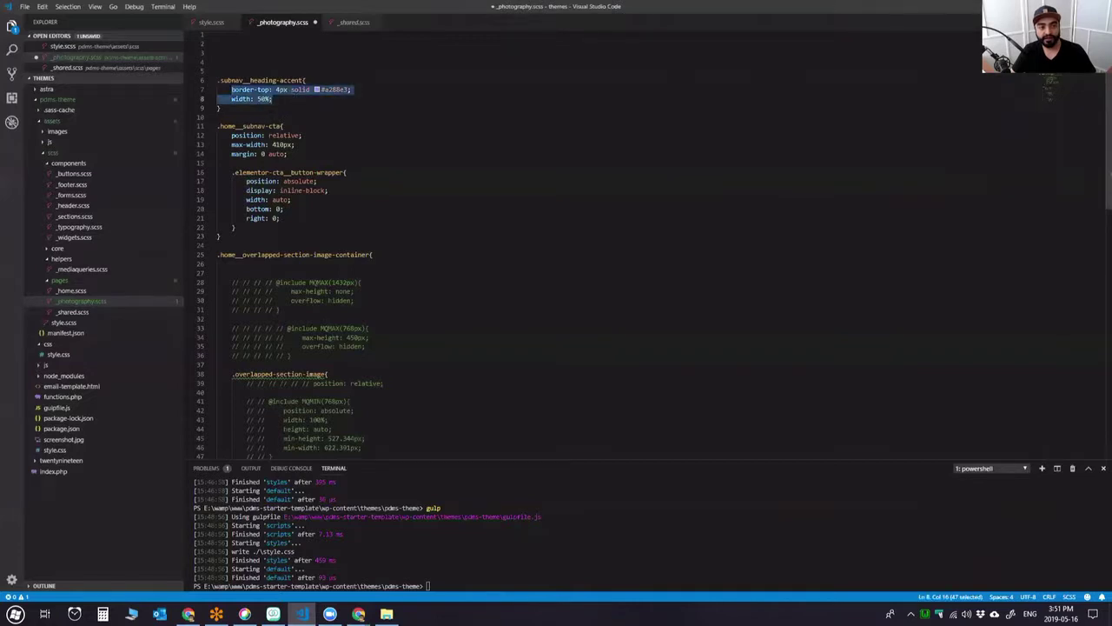
{"action": "left_click", "coordinate": [296, 114]}
{"action": "left_click_drag", "start_coordinate": [232, 89], "coordinate": [370, 96]}
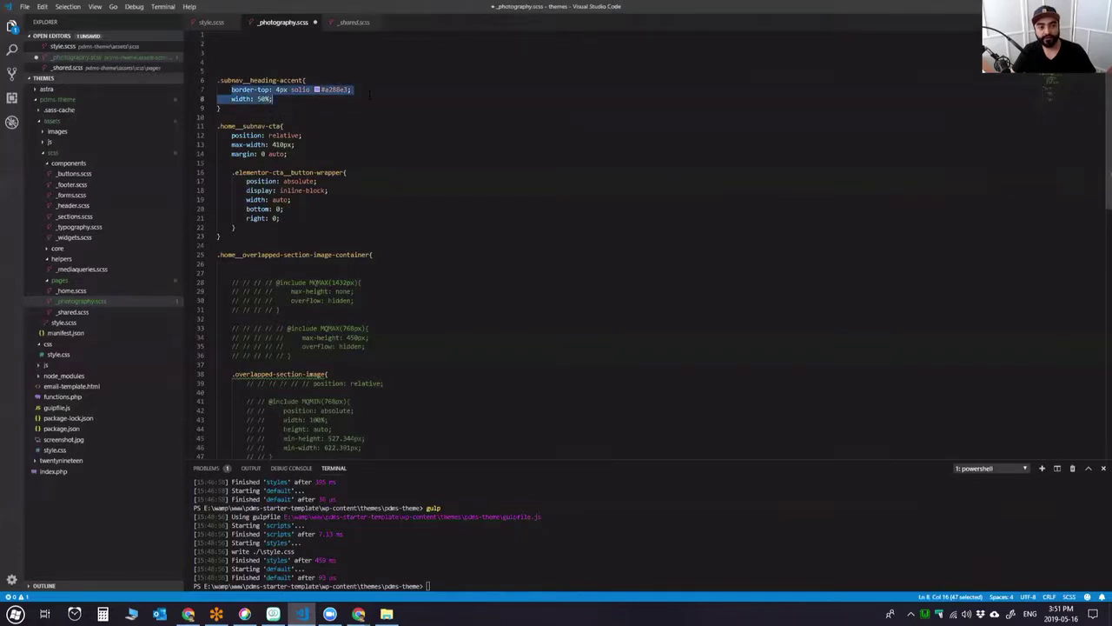
{"action": "left_click", "coordinate": [380, 116]}
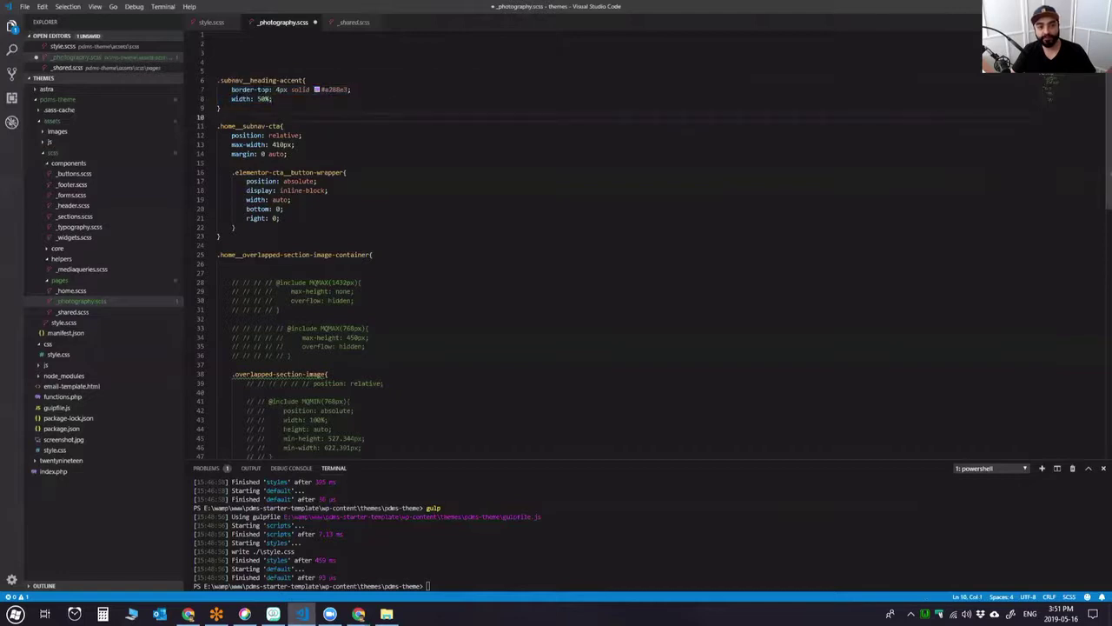
{"action": "left_click", "coordinate": [350, 98]}
{"action": "key", "text": "ctrl+s"}
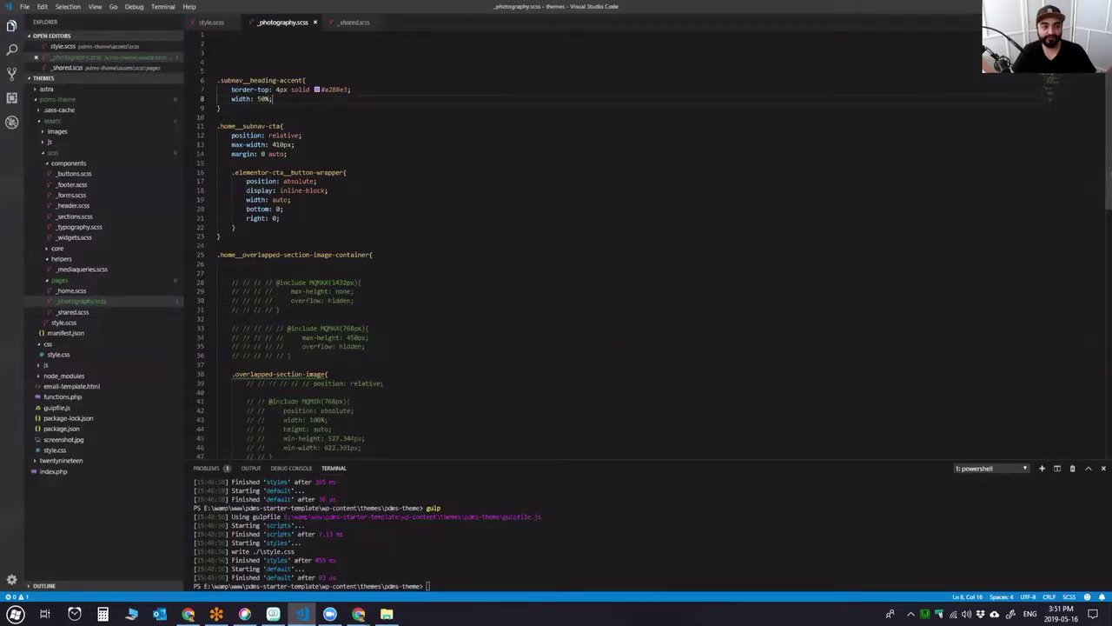
Run gulp in the terminal to rebuild the theme styles, then switch to Chrome and reload the photography page.
{"action": "left_click", "coordinate": [519, 565]}
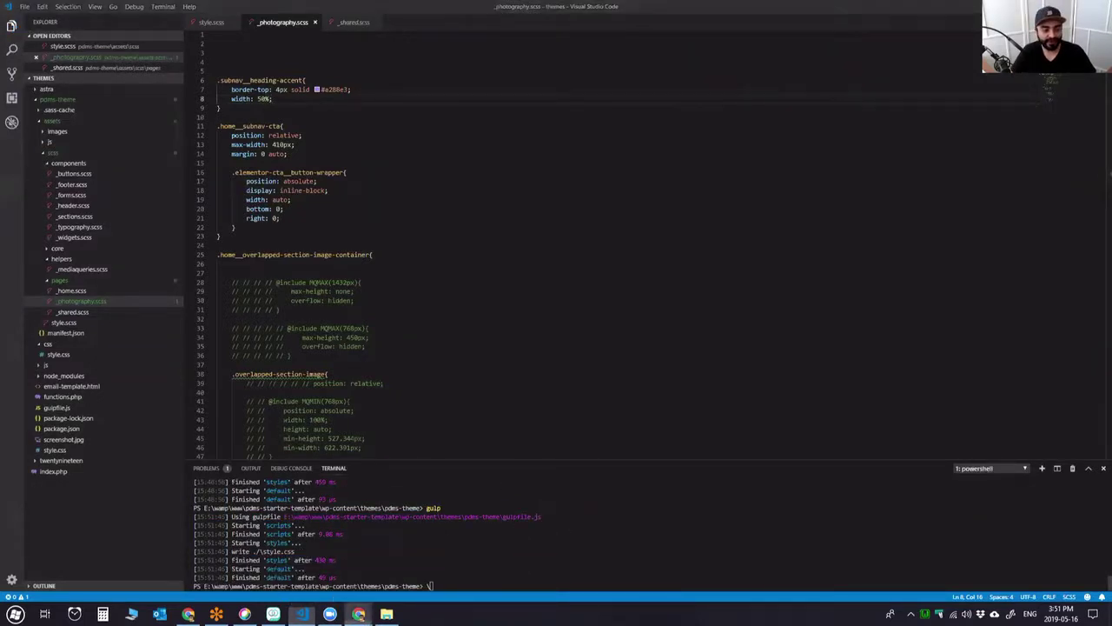
{"action": "mouse_move", "coordinate": [358, 613]}
{"action": "left_click", "coordinate": [422, 565]}
{"action": "key", "text": "alt+Tab"}
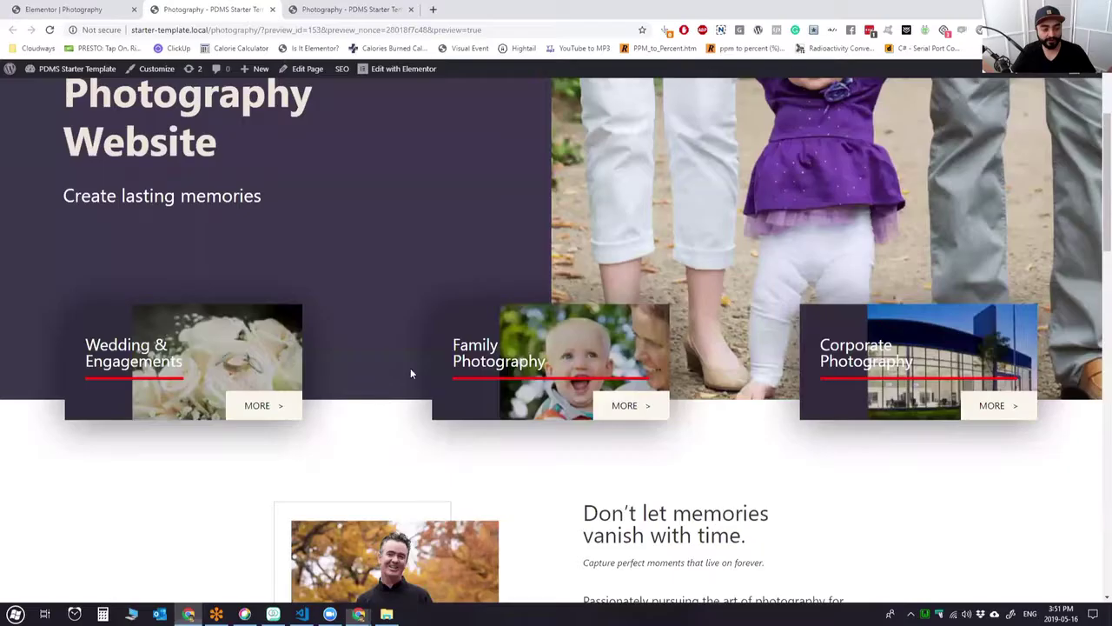
{"action": "key", "text": "F5"}
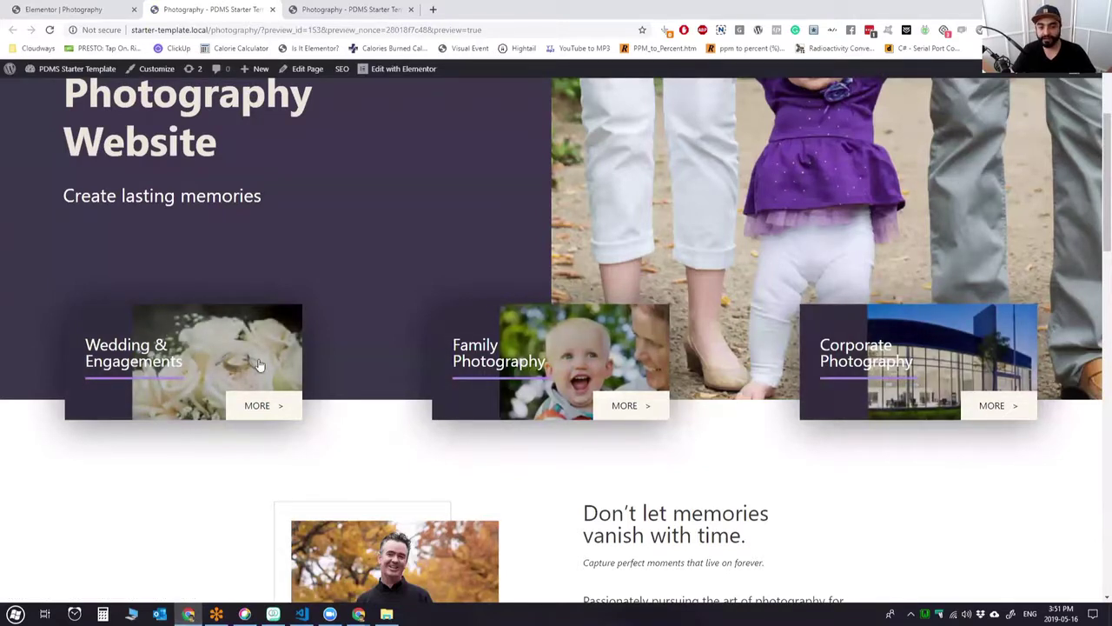
Review the .subnav__heading-accent and .home__subnav-cta rules in Visual Studio Code, then compare them with the cards in Chrome.
{"action": "left_click", "coordinate": [301, 610]}
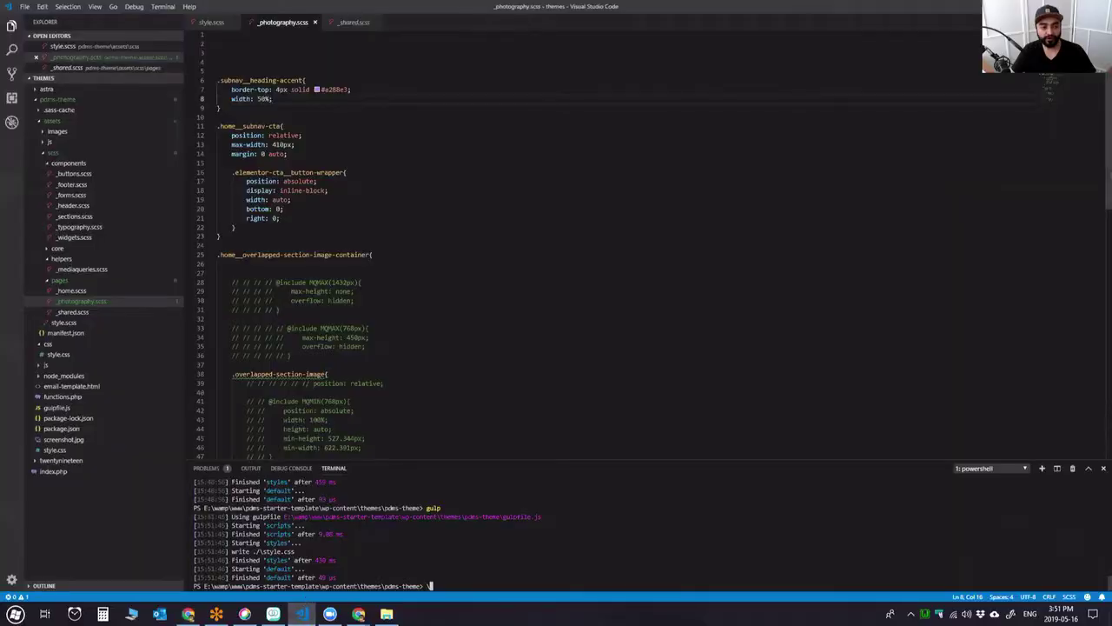
{"action": "left_click", "coordinate": [232, 127]}
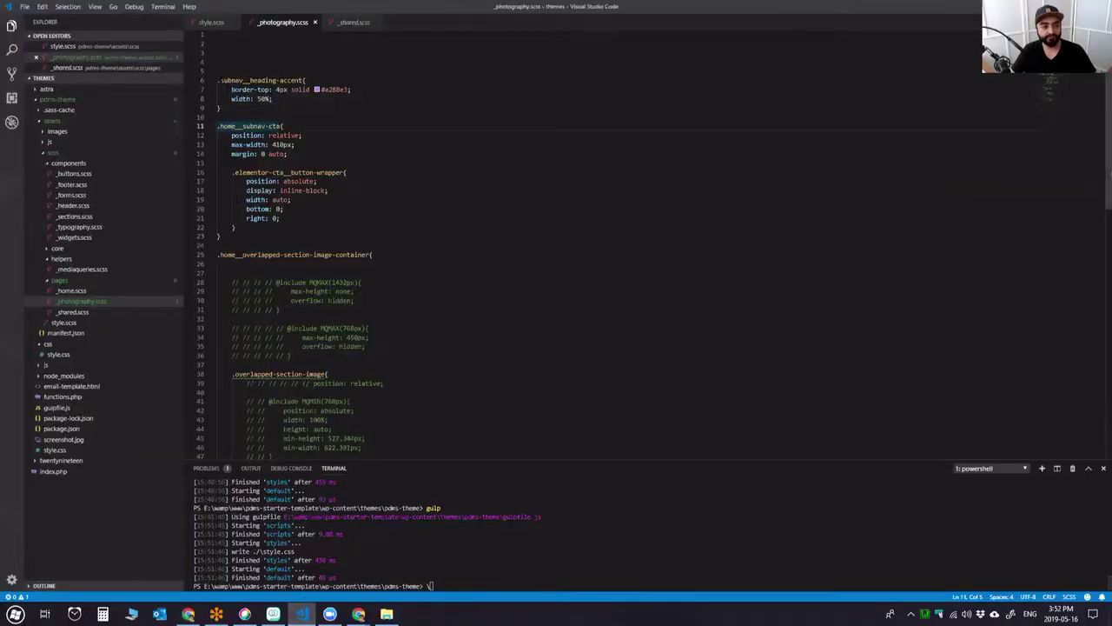
{"action": "left_click", "coordinate": [218, 81]}
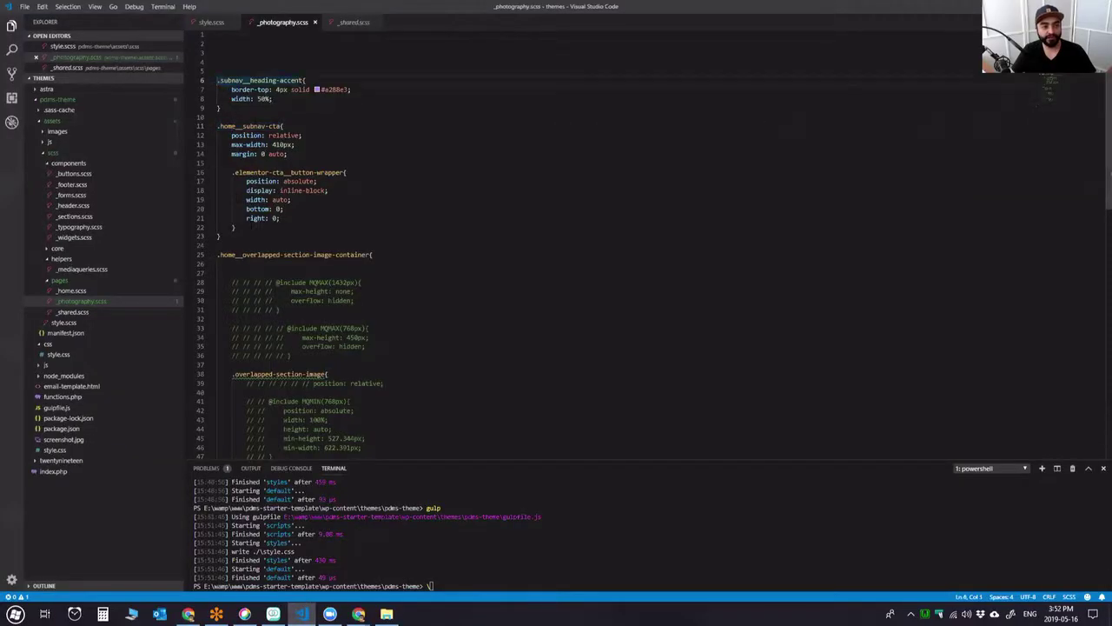
{"action": "left_click_drag", "start_coordinate": [218, 80], "coordinate": [469, 236]}
{"action": "left_click", "coordinate": [472, 225]}
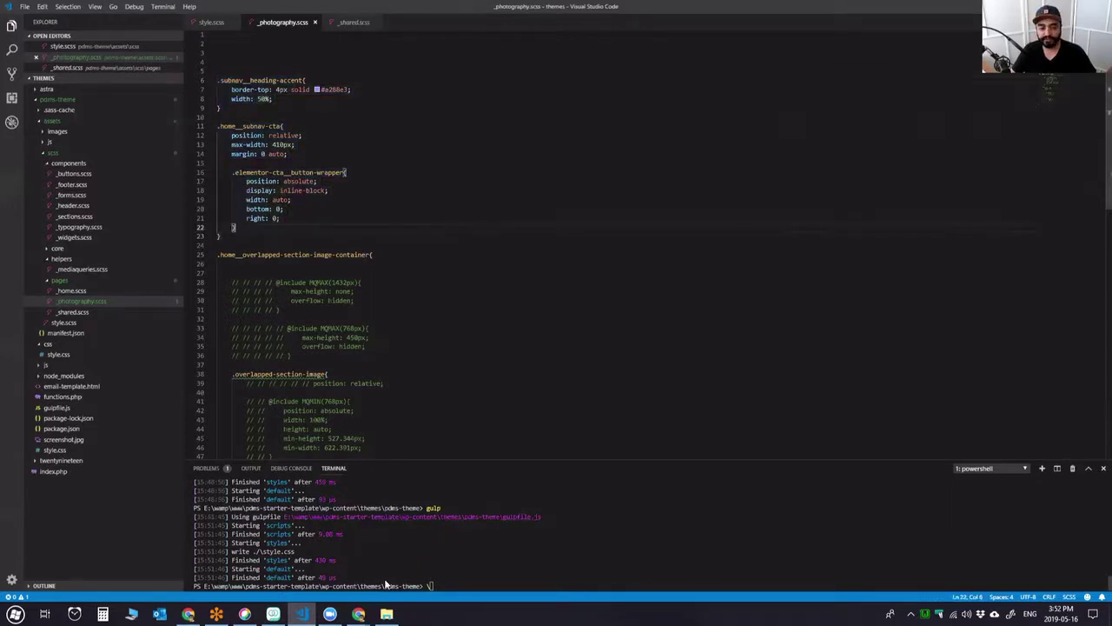
{"action": "left_click", "coordinate": [357, 613]}
{"action": "left_click", "coordinate": [187, 613]}
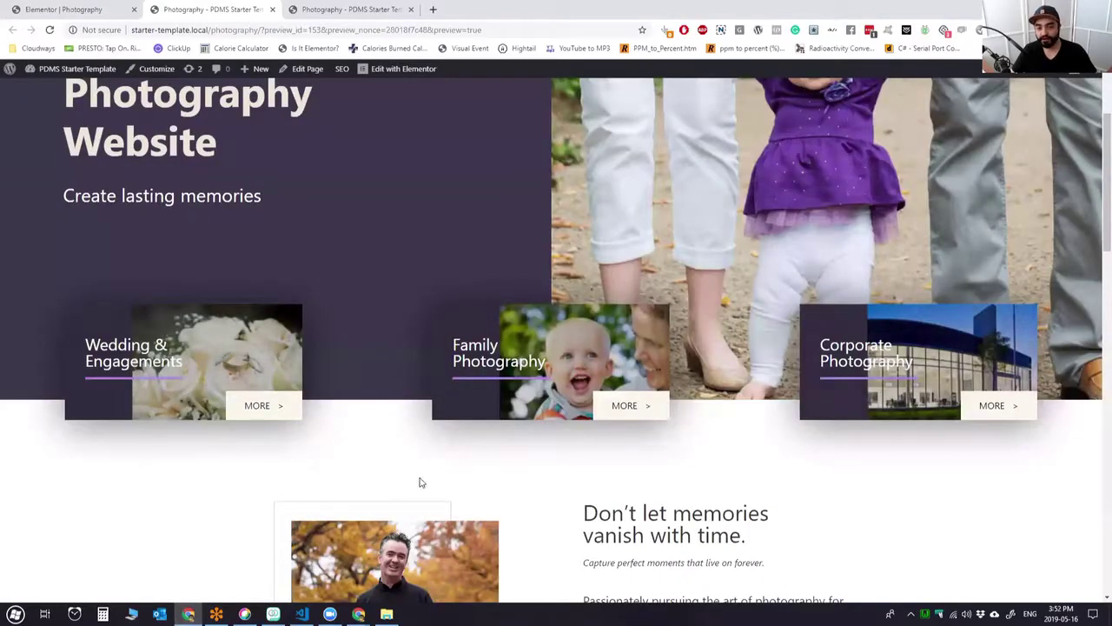
Examine the .elementor-cta__button-wrapper positioning inside .home__subnav-cta in Visual Studio Code, then check the cards' MORE buttons in Chrome.
{"action": "left_click", "coordinate": [302, 613]}
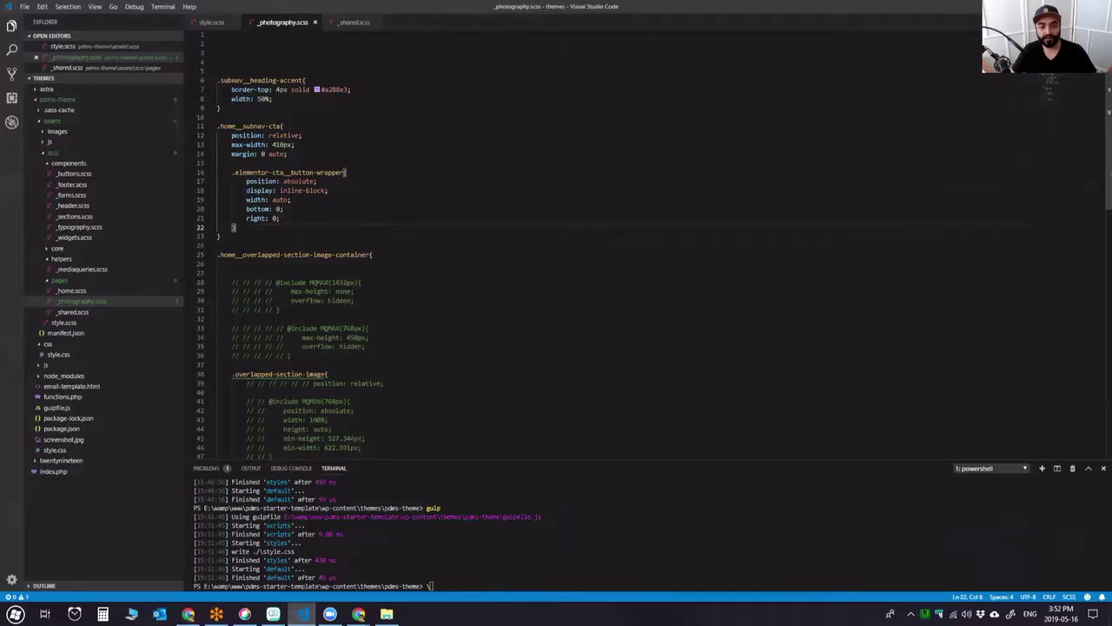
{"action": "left_click", "coordinate": [292, 181]}
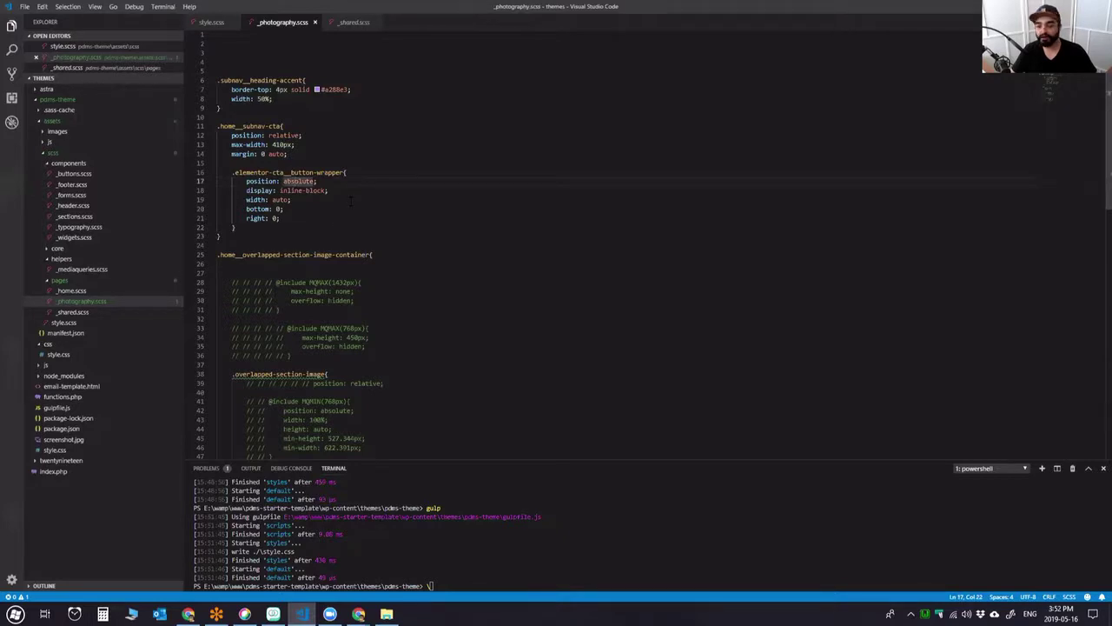
{"action": "left_click", "coordinate": [344, 172]}
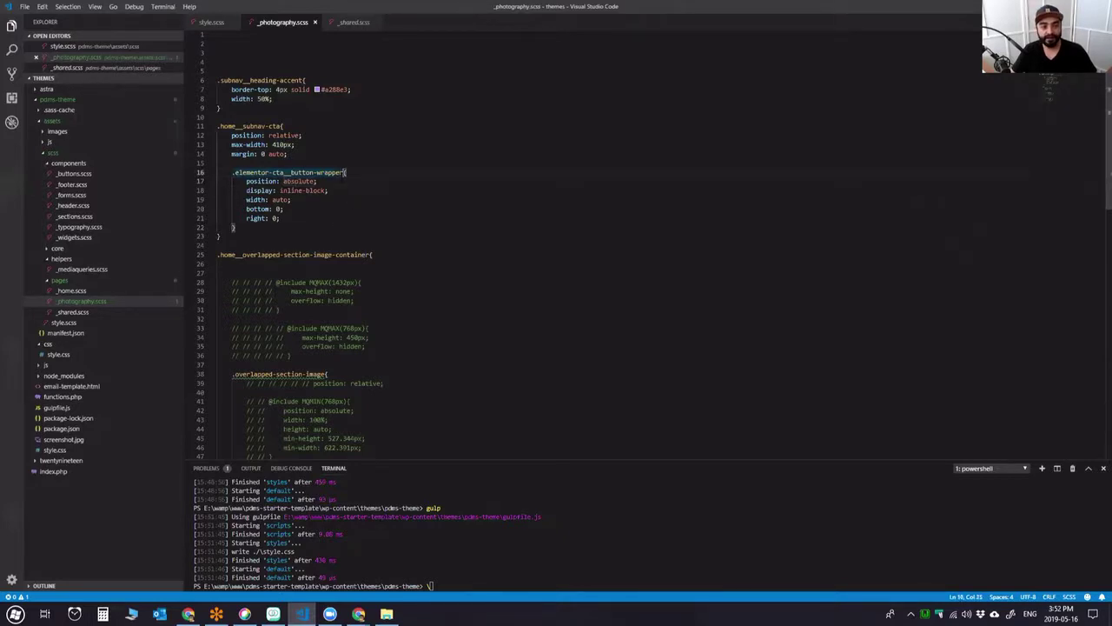
{"action": "left_click", "coordinate": [354, 181]}
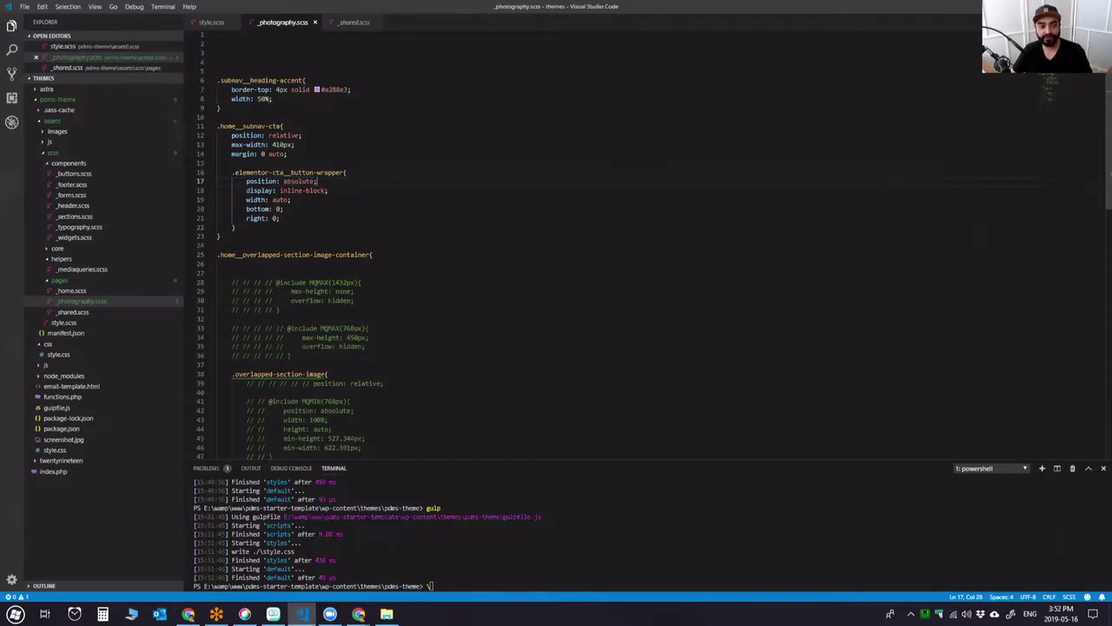
{"action": "left_click", "coordinate": [222, 236]}
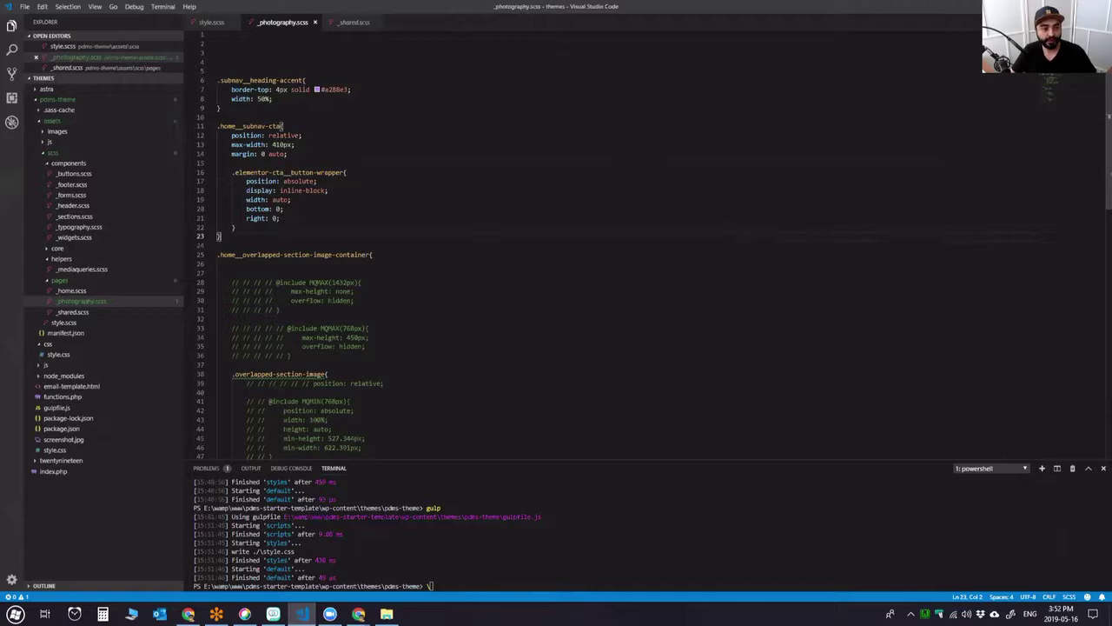
{"action": "scroll", "coordinate": [647, 246], "scroll_direction": "down", "scroll_amount": 4}
{"action": "left_click", "coordinate": [189, 614]}
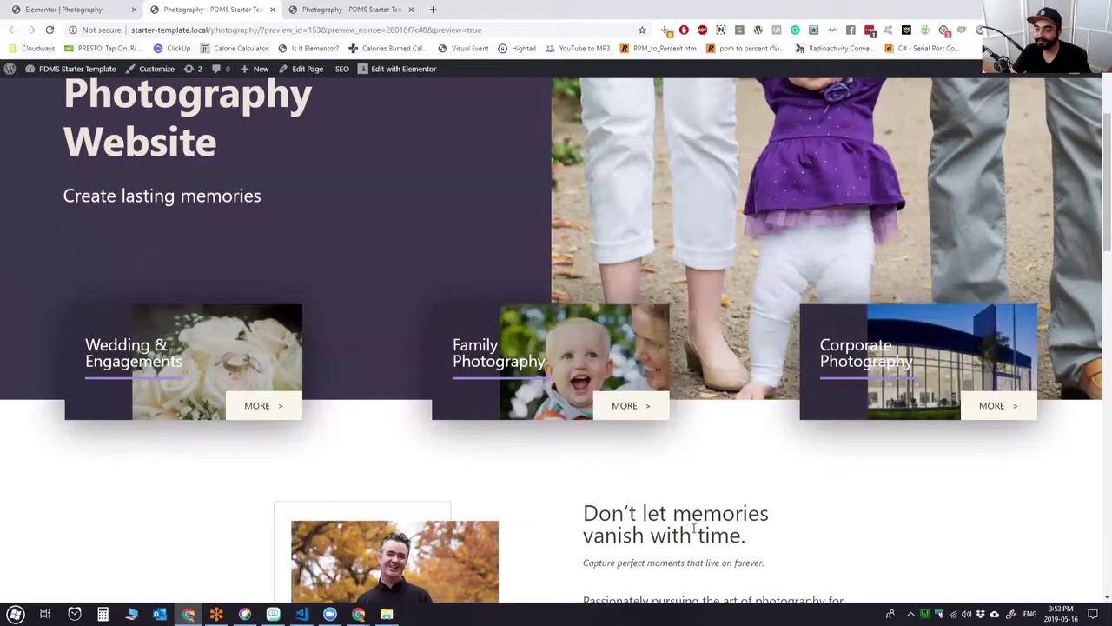
{"action": "scroll", "coordinate": [681, 537], "scroll_direction": "up", "scroll_amount": 1}
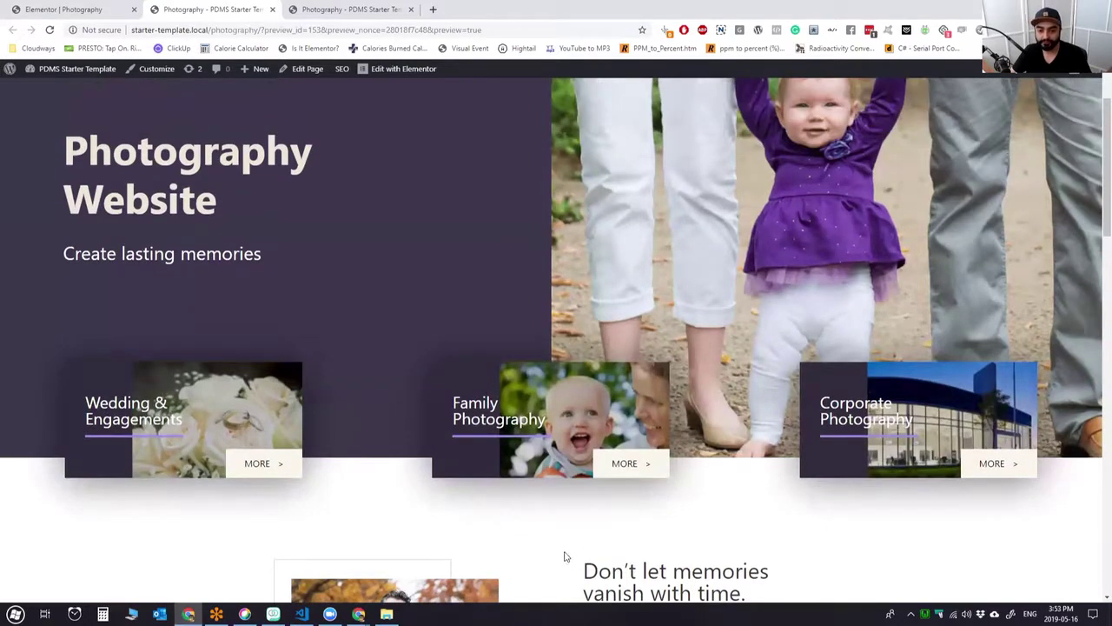
Switch to Visual Studio Code and add a nested button rule after right: 0 inside .elementor-cta__button-wrapper in _photography.scss.
{"action": "left_click", "coordinate": [301, 614]}
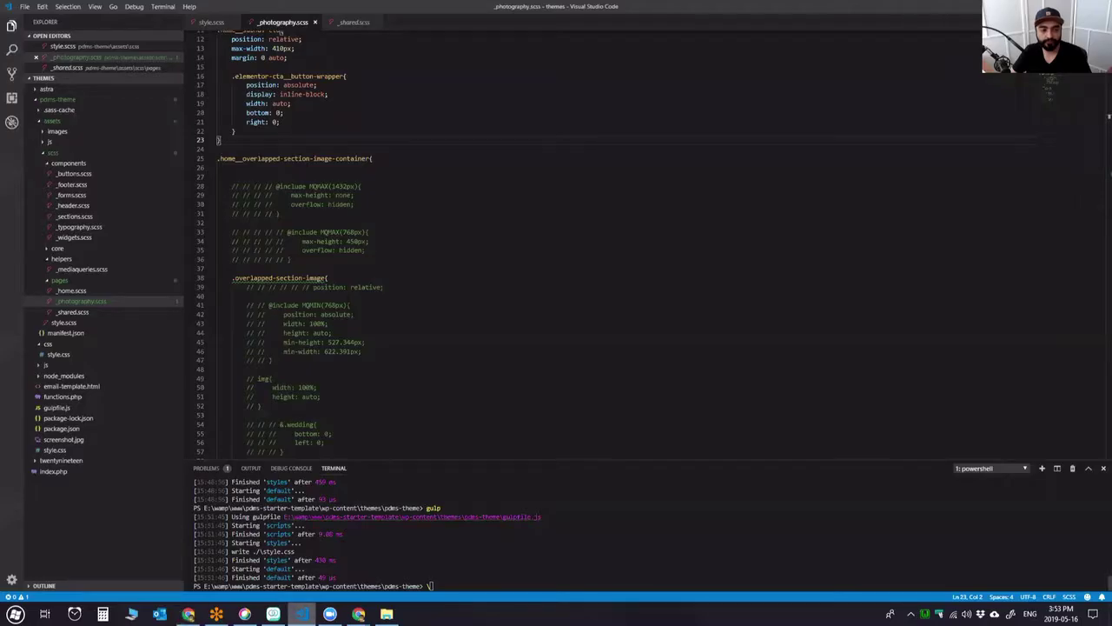
{"action": "scroll", "coordinate": [582, 243], "scroll_direction": "up", "scroll_amount": 4}
{"action": "left_click", "coordinate": [305, 212]}
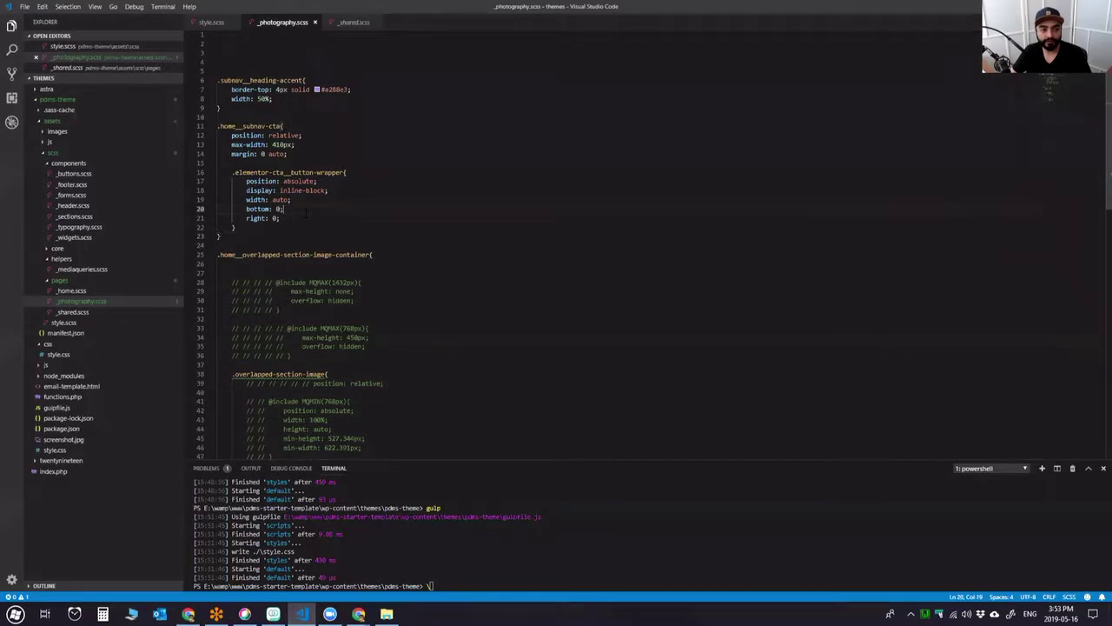
{"action": "key", "text": "Down"}
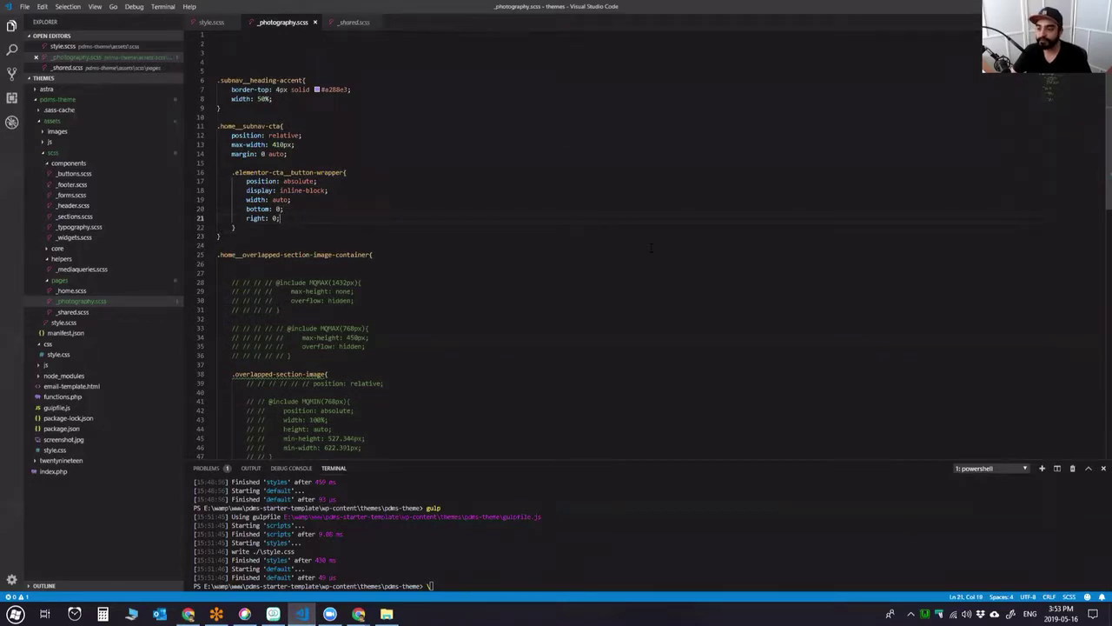
{"action": "key", "text": "Return"}
{"action": "key", "text": "Return"}
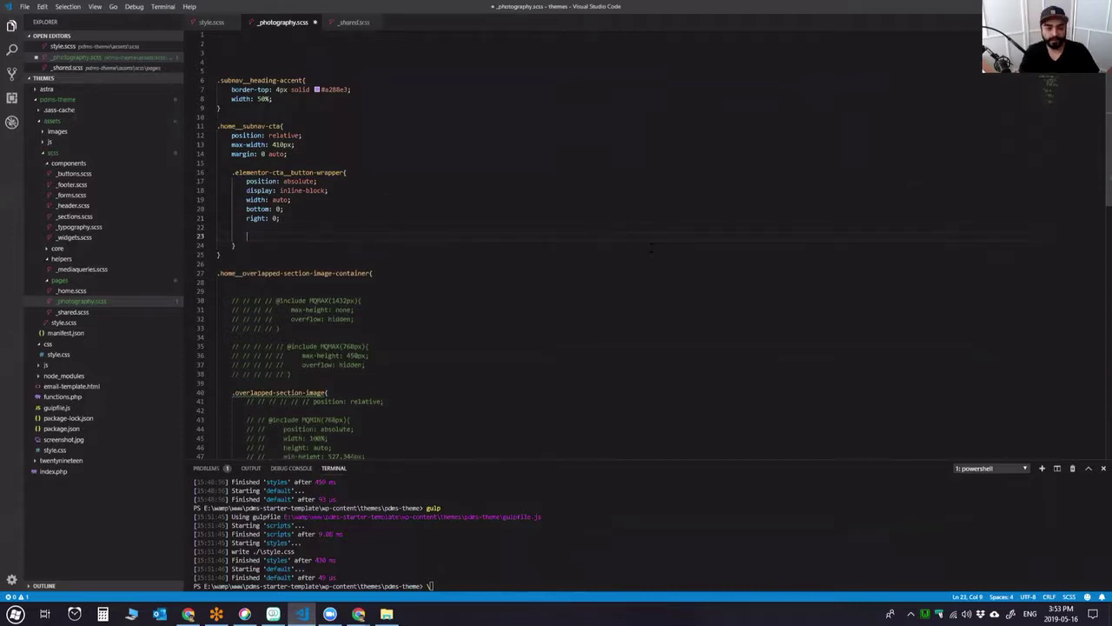
{"action": "type", "text": "butto"}
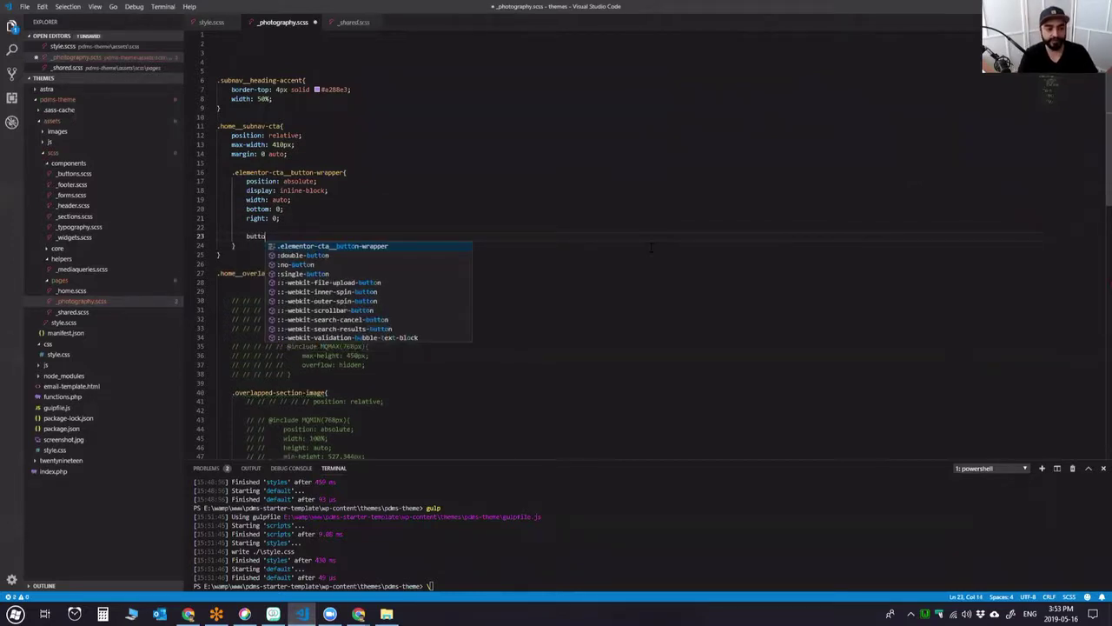
{"action": "type", "text": "n{"}
{"action": "key", "text": "Return"}
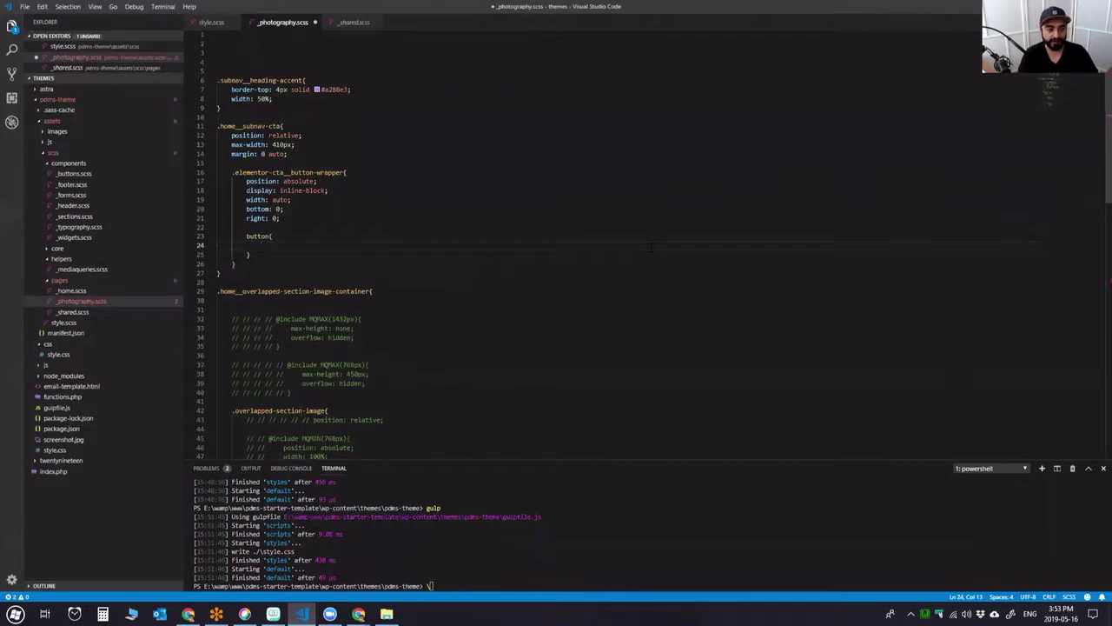
Extend the nested button selector to button:hover.
{"action": "key", "text": "Up"}
{"action": "key", "text": "End"}
{"action": "key", "text": "Left"}
{"action": "type", "text": ":hov"}
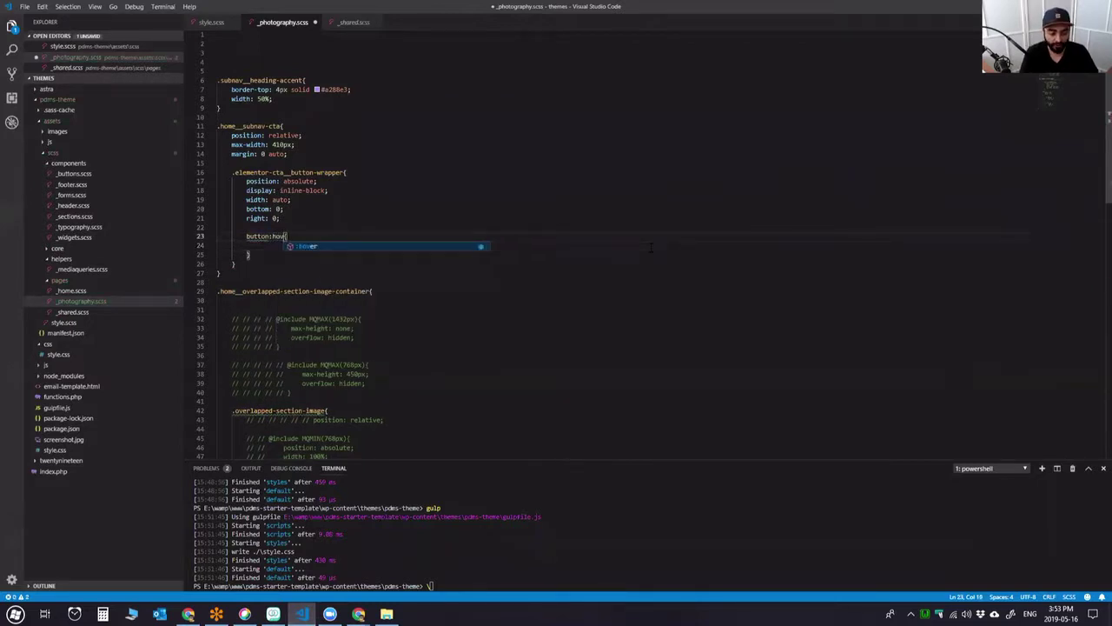
{"action": "key", "text": "Return"}
{"action": "key", "text": "Down"}
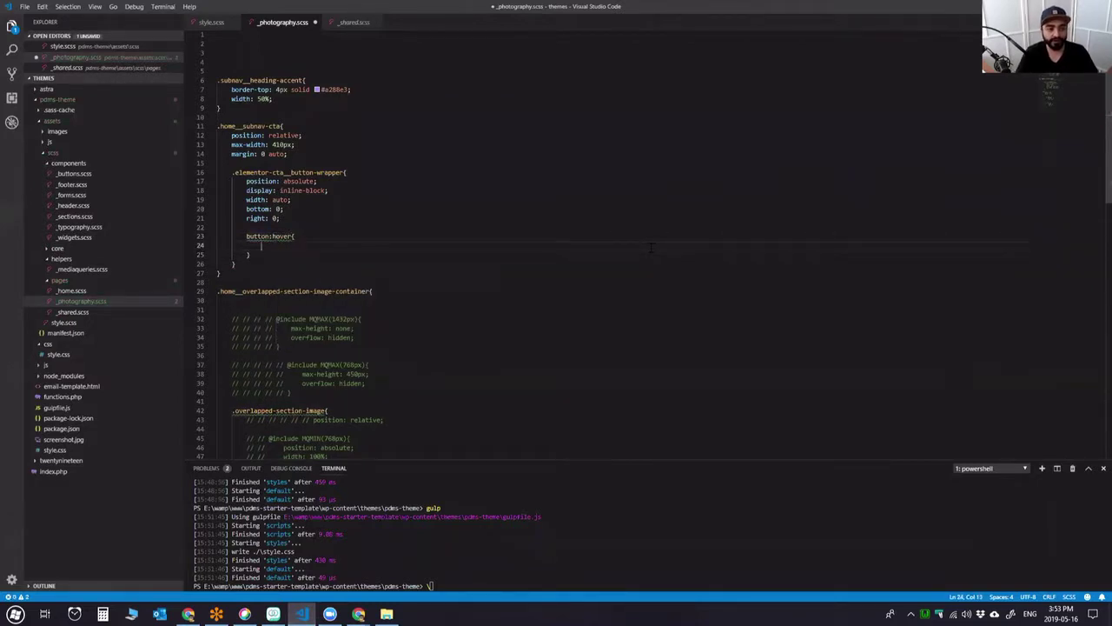
Declare transform: scale(1.1); in the button:hover rule and save _photography.scss.
{"action": "type", "text": "transform"}
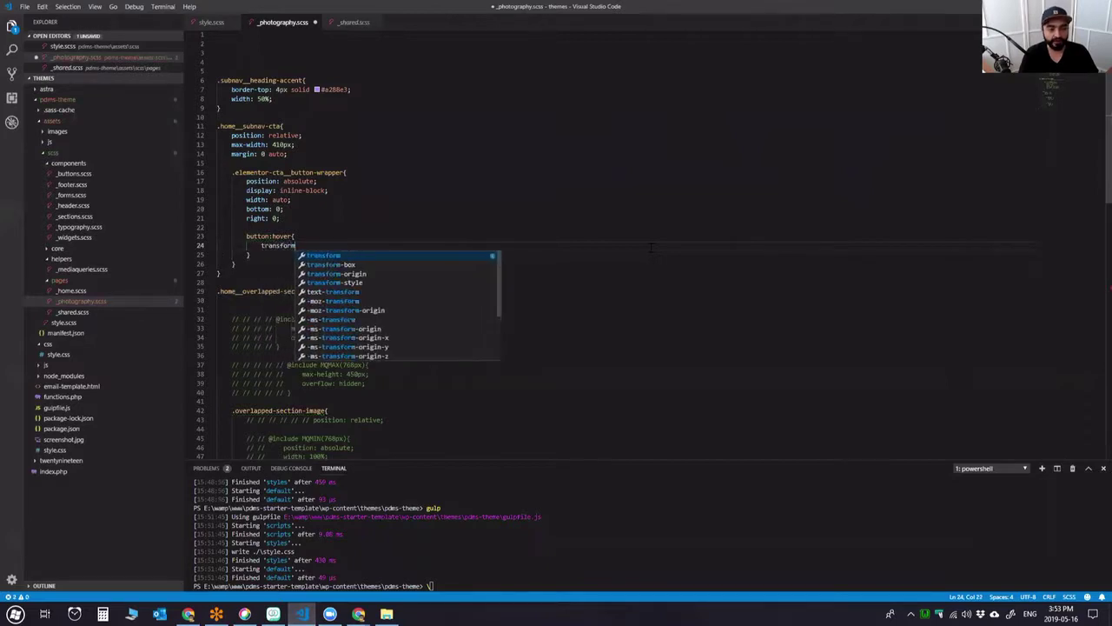
{"action": "key", "text": "Return"}
{"action": "type", "text": "scale("}
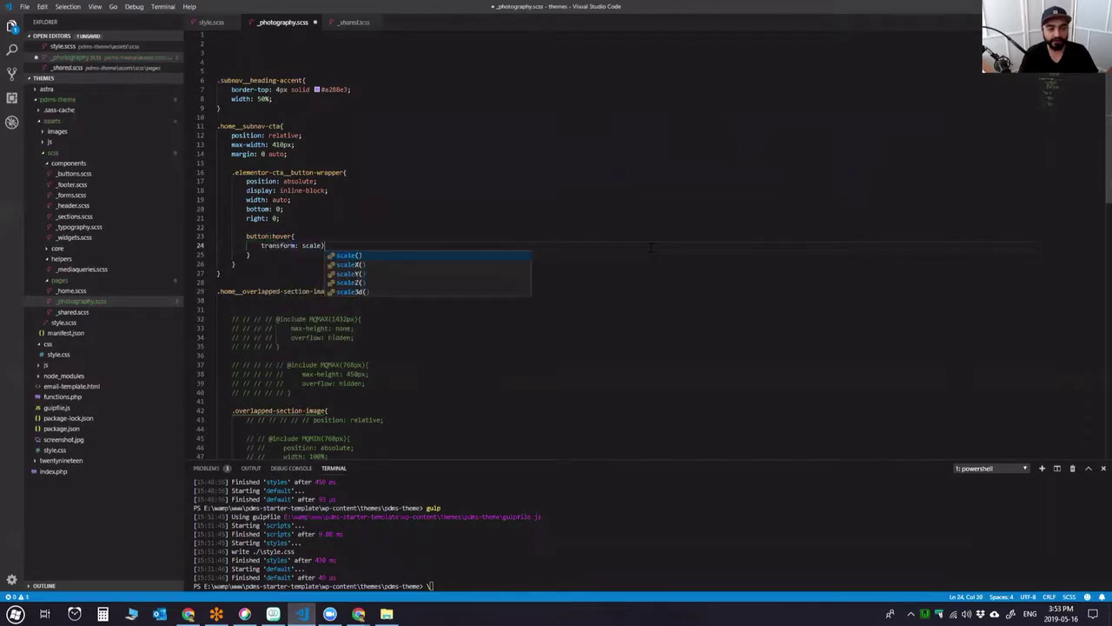
{"action": "key", "text": "Return"}
{"action": "type", "text": "1.1"}
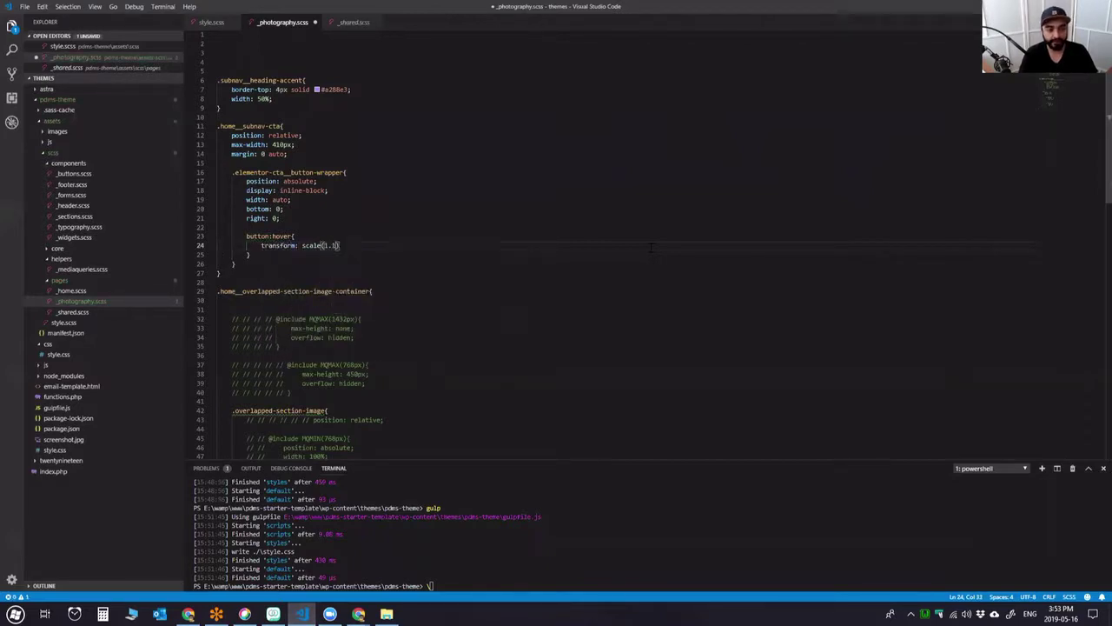
{"action": "type", "text": ");"}
{"action": "key", "text": "ctrl+s"}
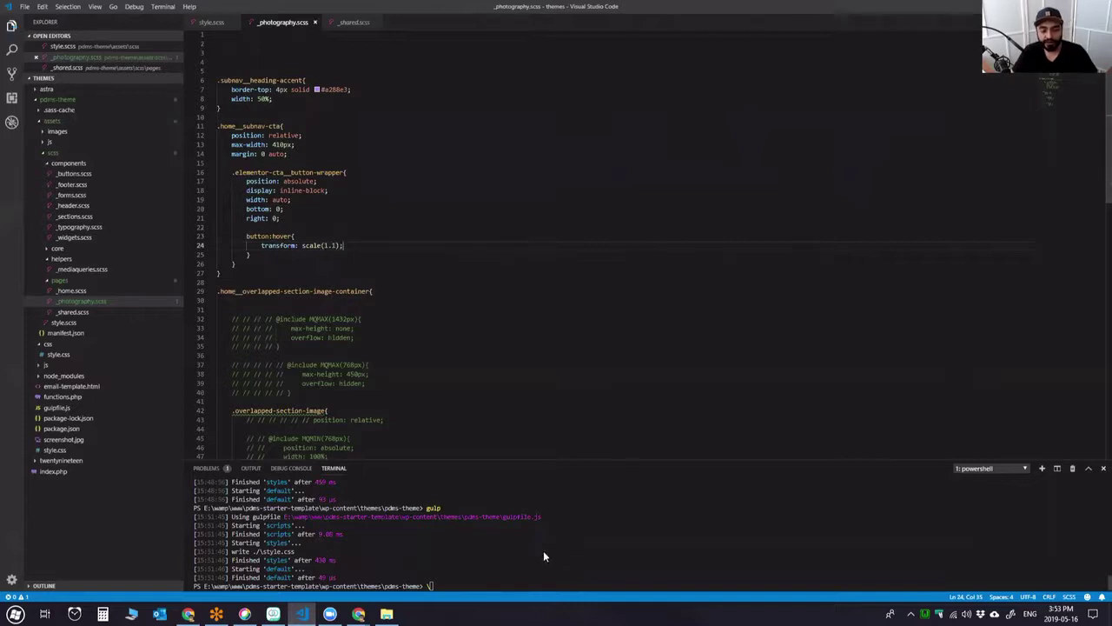
Run gulp in the terminal, then switch to Chrome and reload the photography page to test the buttons' hover scaling.
{"action": "key", "text": "Return"}
{"action": "type", "text": "gulp"}
{"action": "key", "text": "Return"}
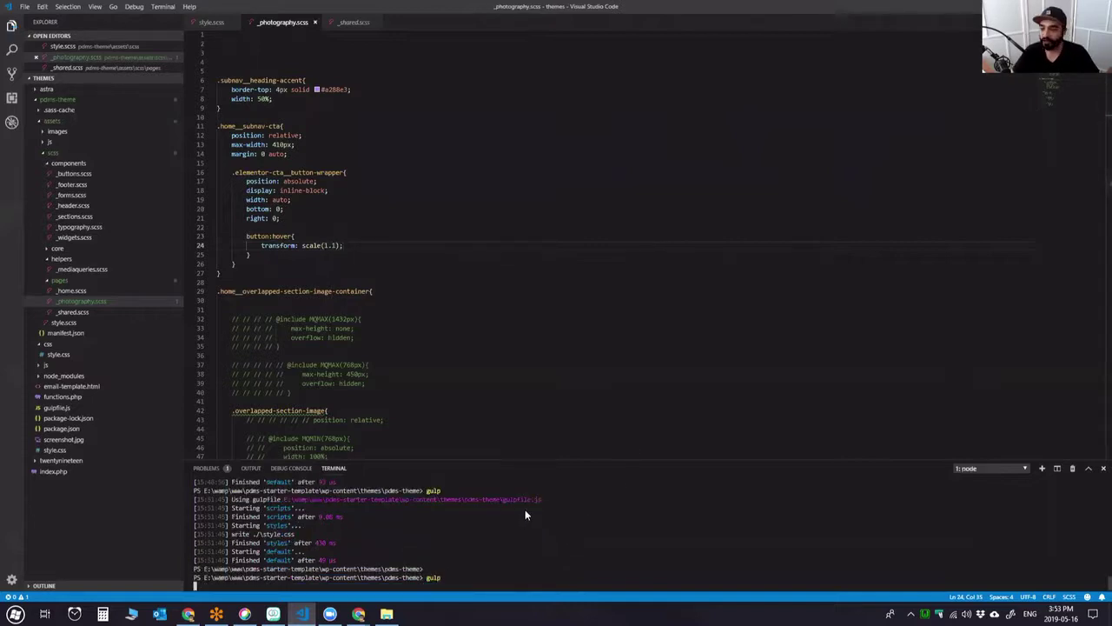
{"action": "key", "text": "alt+Tab"}
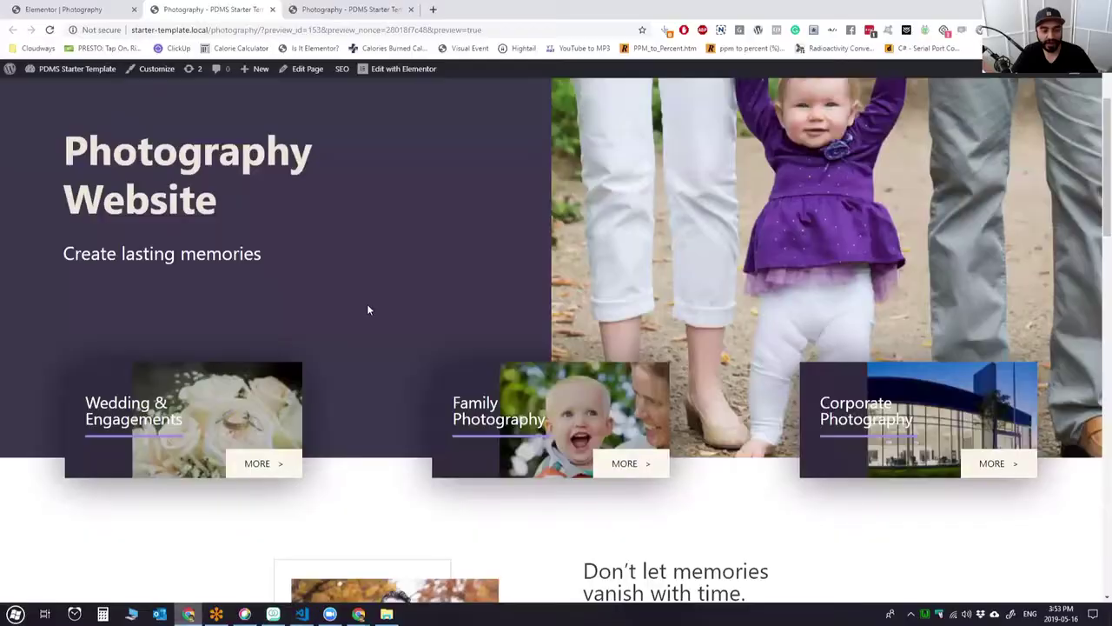
{"action": "key", "text": "F5"}
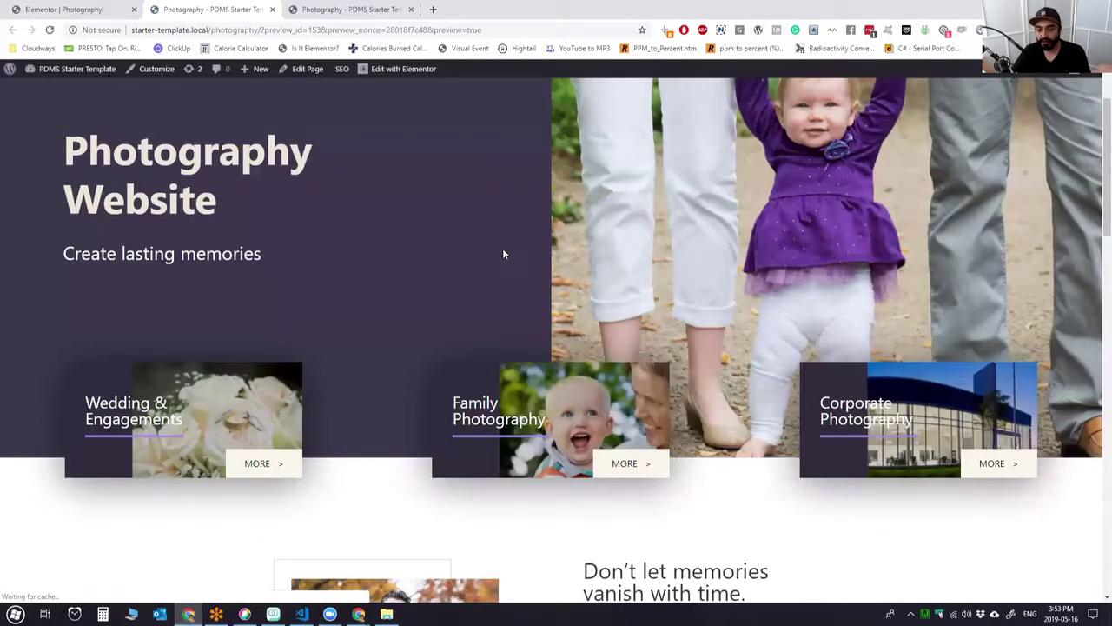
{"action": "scroll", "coordinate": [423, 267], "scroll_direction": "down", "scroll_amount": 1}
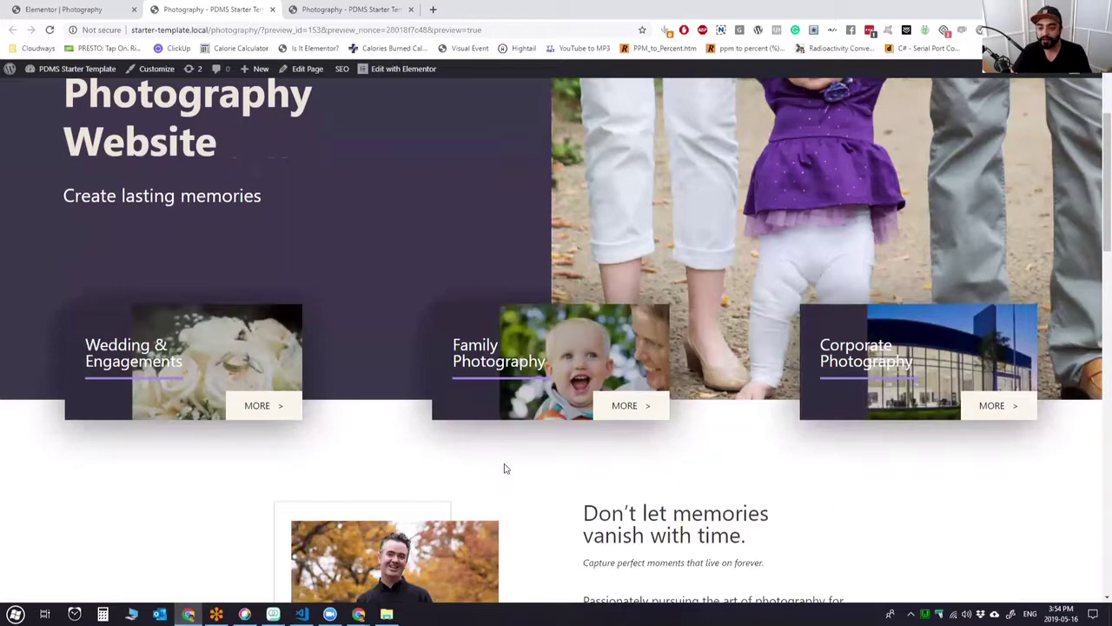
Return to Visual Studio Code, delete the button:hover rule from .elementor-cta__button-wrapper, and save the file.
{"action": "left_click", "coordinate": [300, 613]}
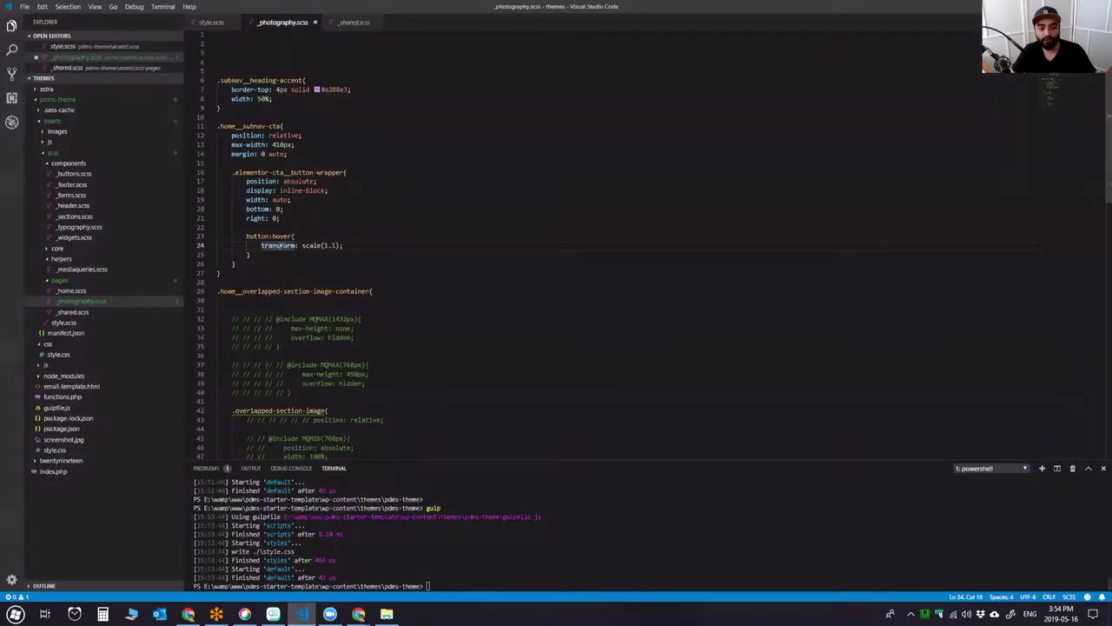
{"action": "left_click", "coordinate": [249, 255]}
{"action": "left_click_drag", "start_coordinate": [248, 254], "coordinate": [247, 235]}
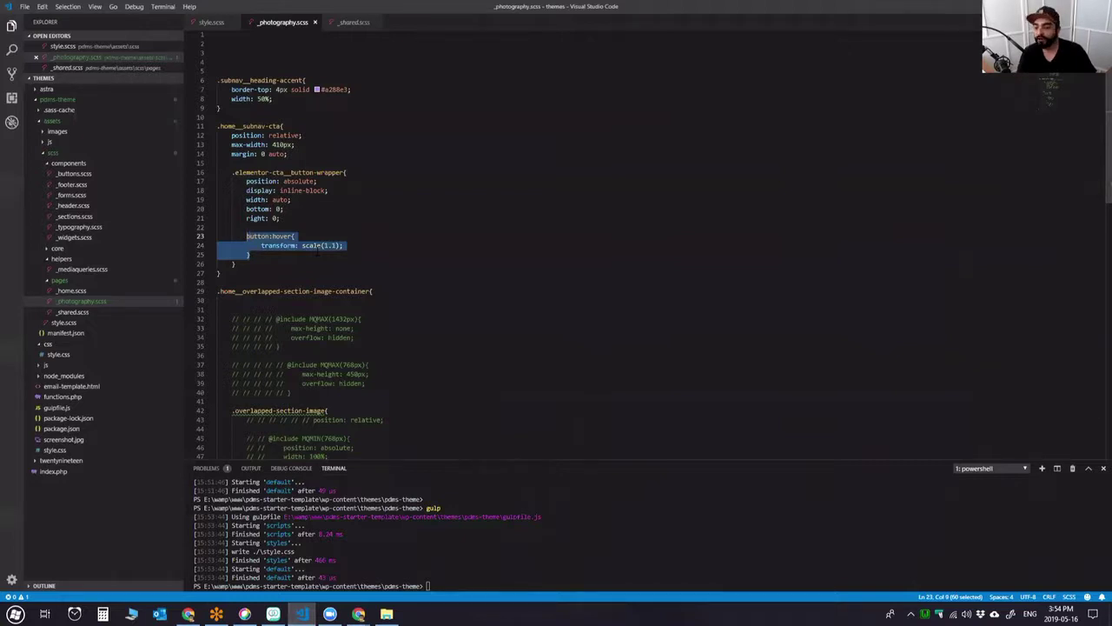
{"action": "key", "text": "BackSpace"}
{"action": "key", "text": "BackSpace"}
{"action": "key", "text": "BackSpace"}
{"action": "key", "text": "BackSpace"}
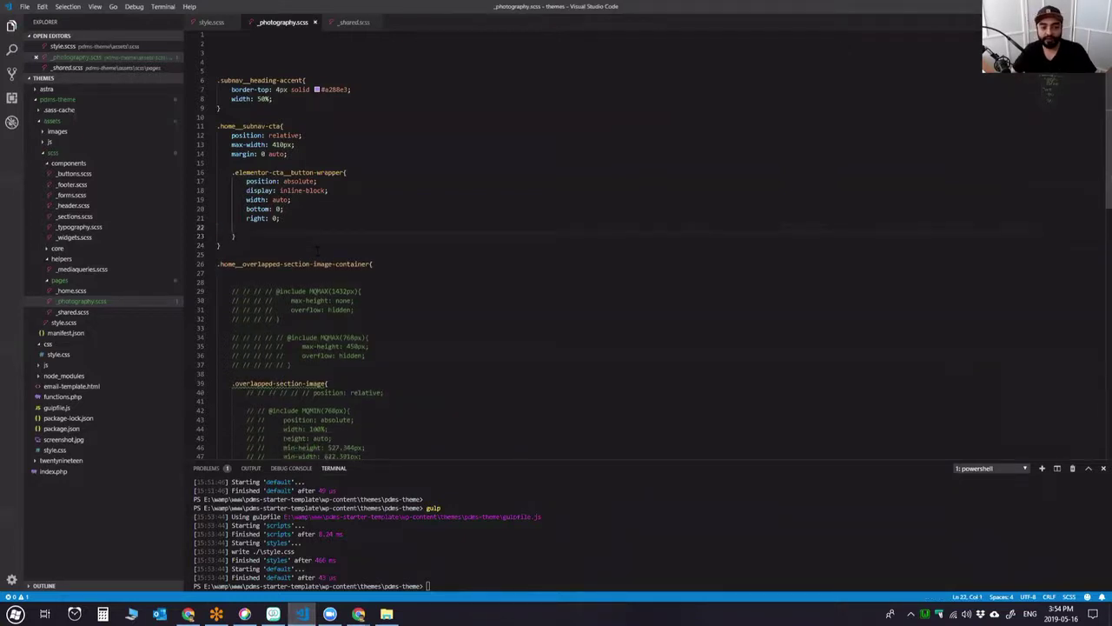
Rerun gulp in the Visual Studio Code terminal to rebuild the styles, then reload the photography page in Chrome.
{"action": "left_click", "coordinate": [188, 614]}
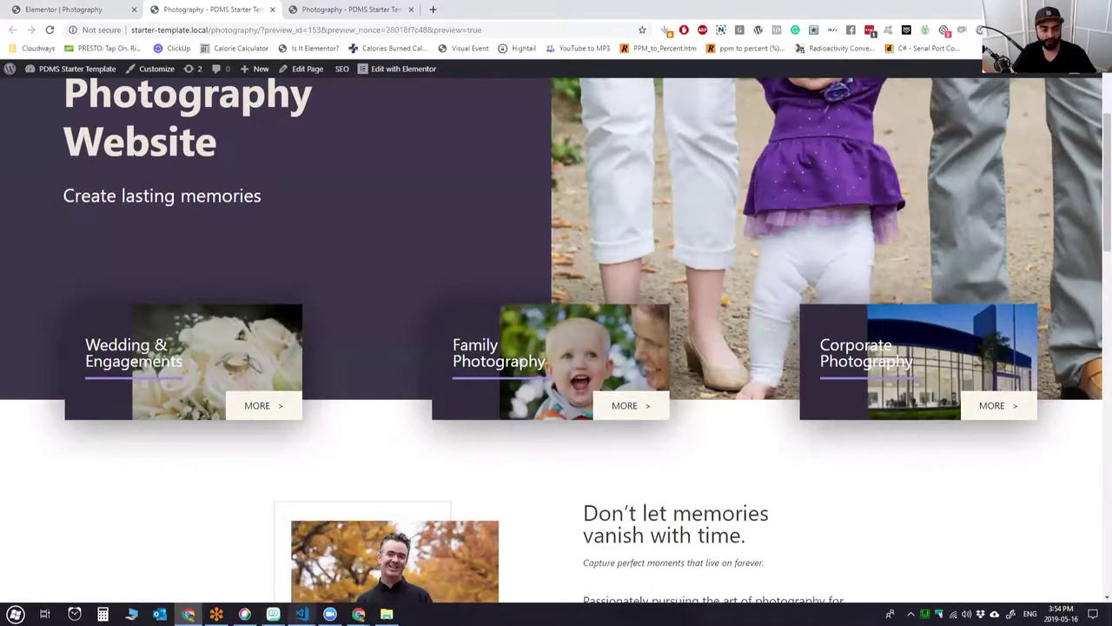
{"action": "left_click", "coordinate": [300, 613]}
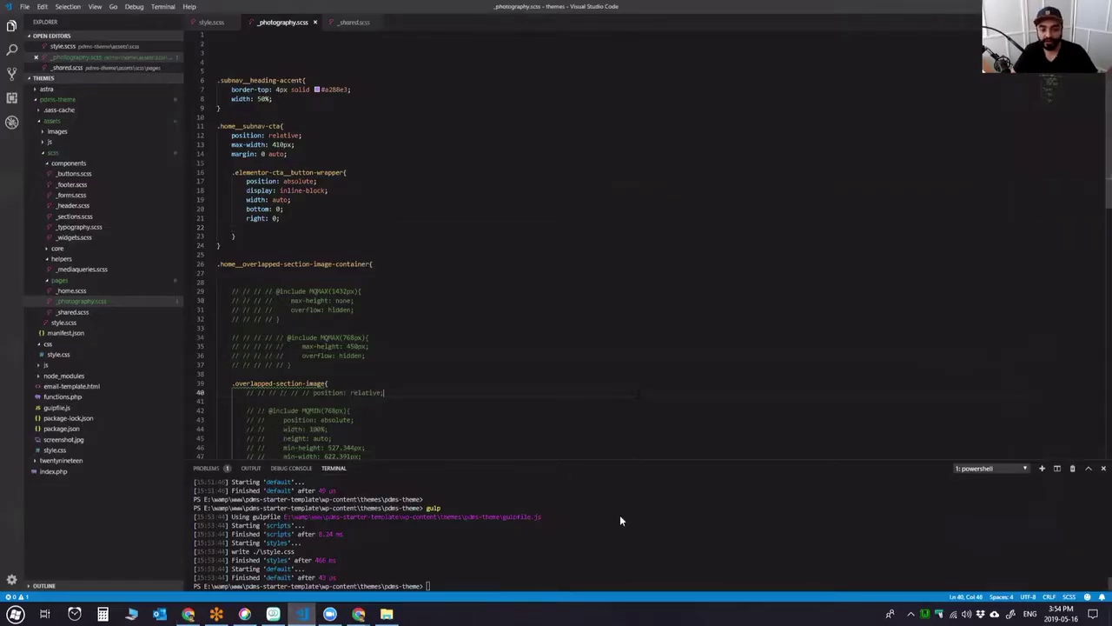
{"action": "left_click", "coordinate": [613, 567]}
{"action": "key", "text": "Up"}
{"action": "key", "text": "Return"}
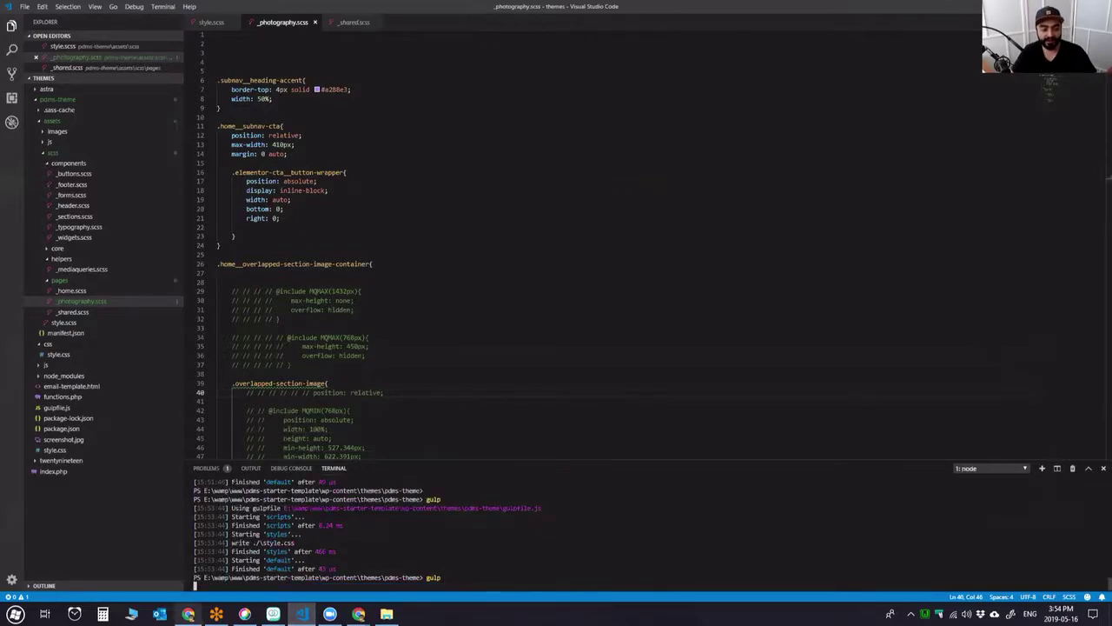
{"action": "left_click", "coordinate": [188, 614]}
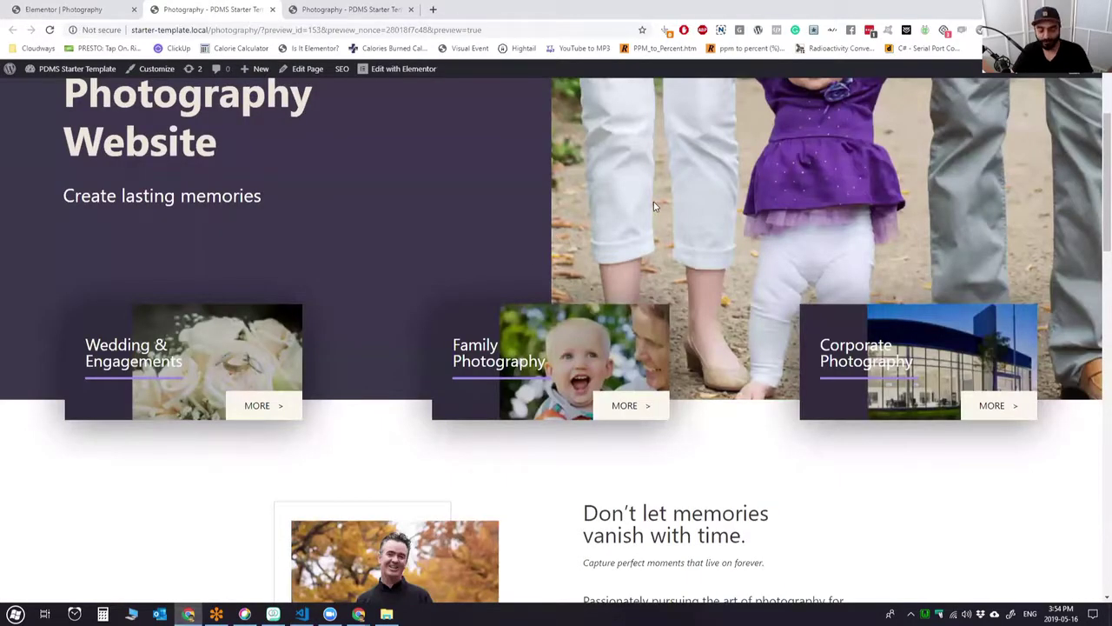
{"action": "key", "text": "F5"}
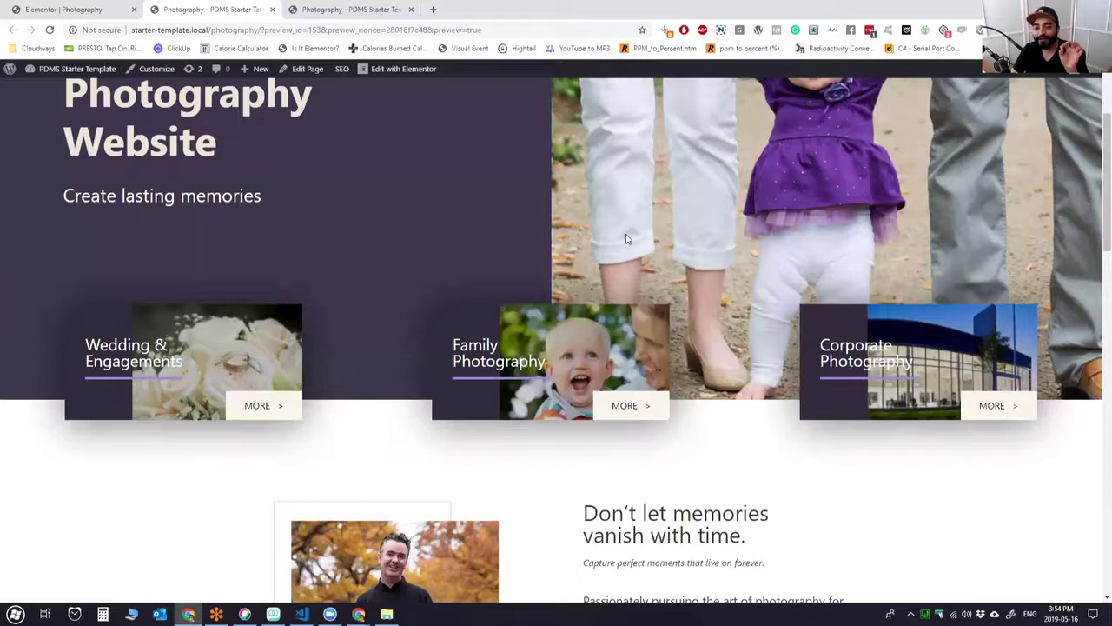
Examine the photography page's hero, the three call-to-action cards, and the section below them.
{"action": "scroll", "coordinate": [634, 237], "scroll_direction": "up", "scroll_amount": 2}
{"action": "scroll", "coordinate": [640, 235], "scroll_direction": "down", "scroll_amount": 1}
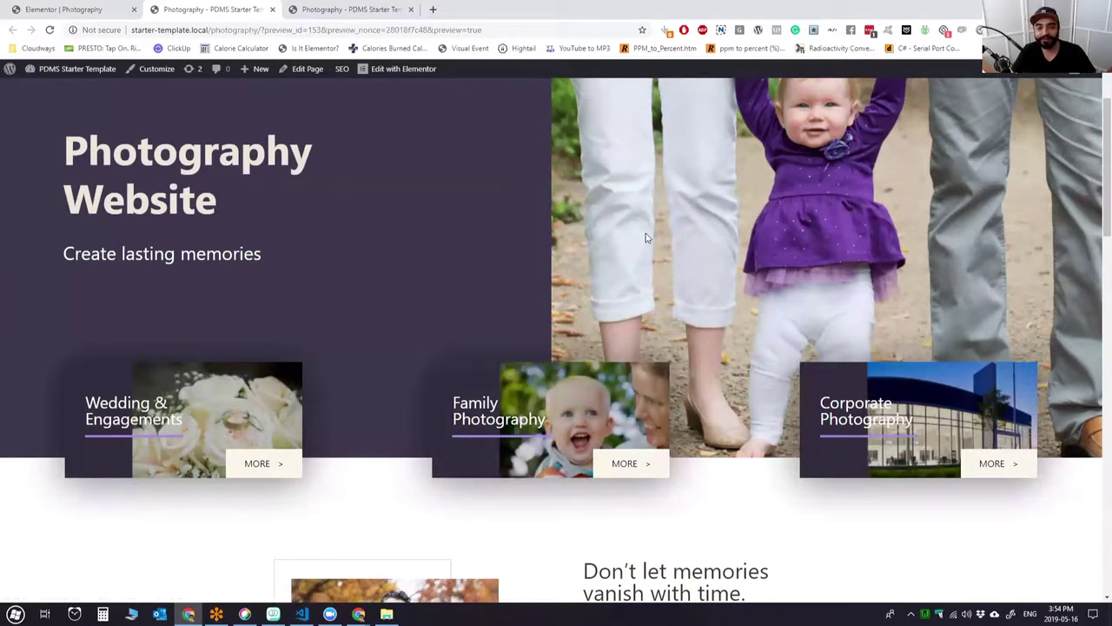
{"action": "scroll", "coordinate": [646, 233], "scroll_direction": "down", "scroll_amount": 3}
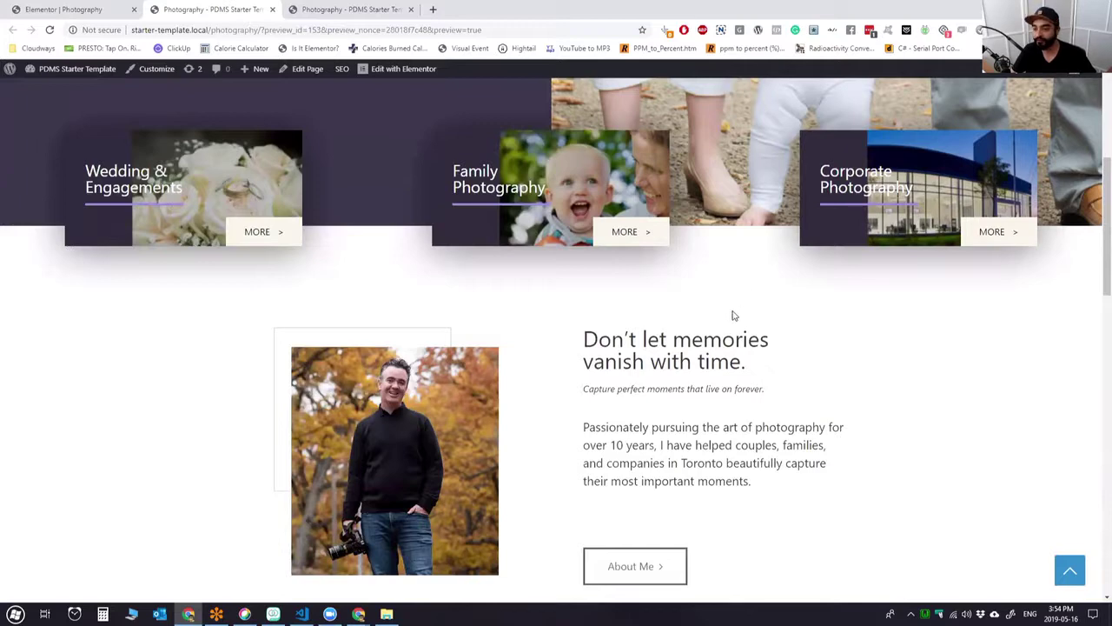
{"action": "scroll", "coordinate": [732, 319], "scroll_direction": "down", "scroll_amount": 3}
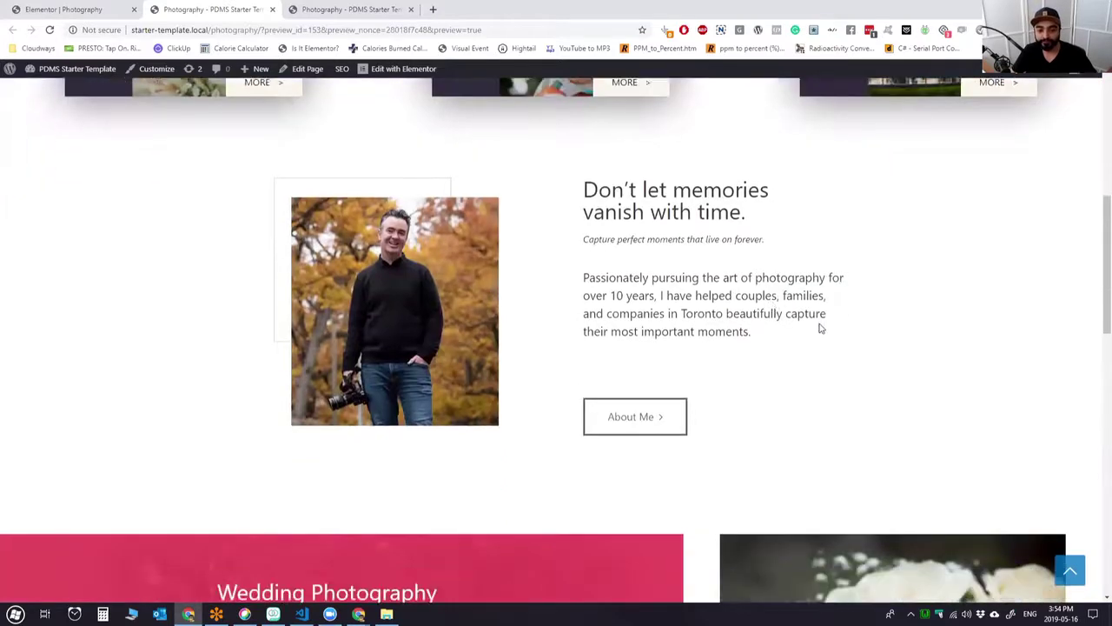
{"action": "scroll", "coordinate": [827, 326], "scroll_direction": "up", "scroll_amount": 5}
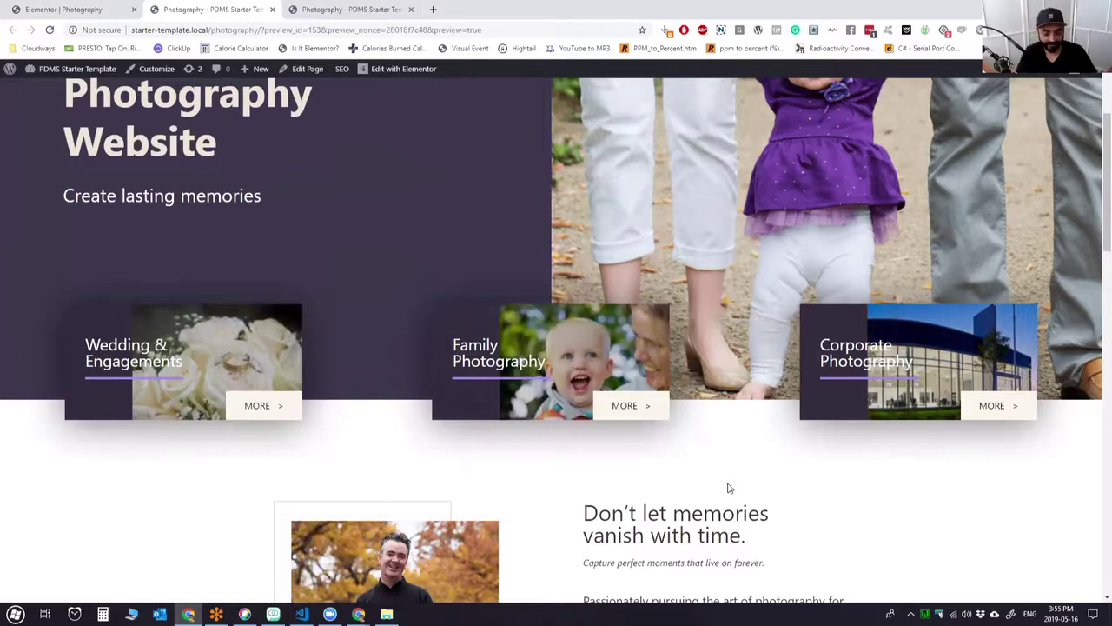
Open the First Payment Services website in a new browser tab, view its homepage, and close the tab.
{"action": "key", "text": "ctrl+t"}
{"action": "type", "text": "first"}
{"action": "key", "text": "Return"}
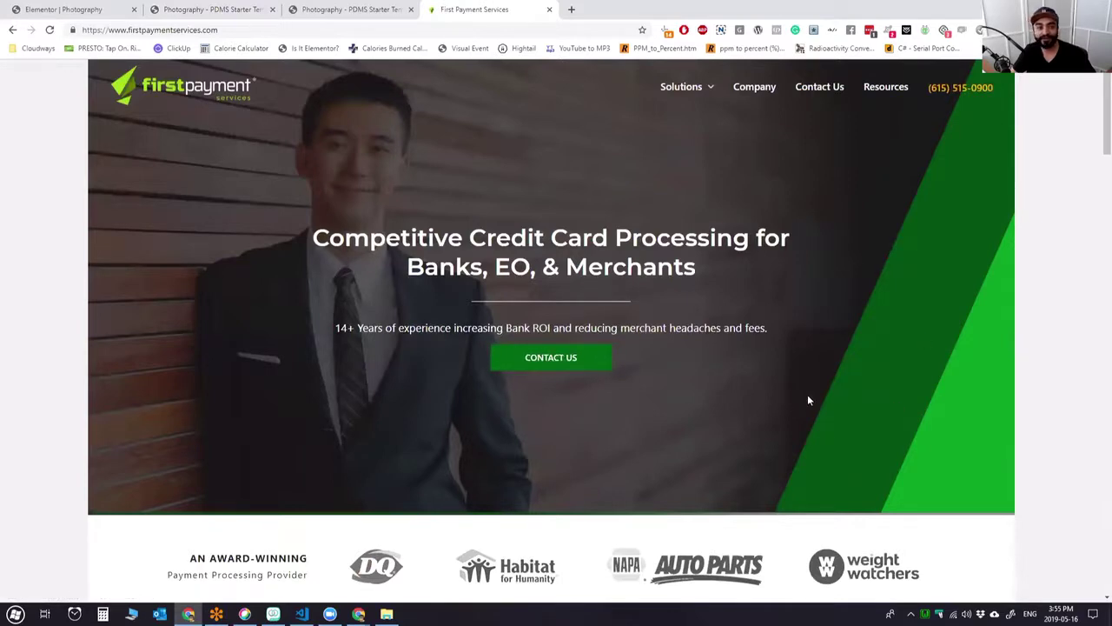
{"action": "key", "text": "ctrl+w"}
Examine the photography page from the call-to-action cards down to the Wedding Photography section.
{"action": "scroll", "coordinate": [759, 473], "scroll_direction": "down", "scroll_amount": 3}
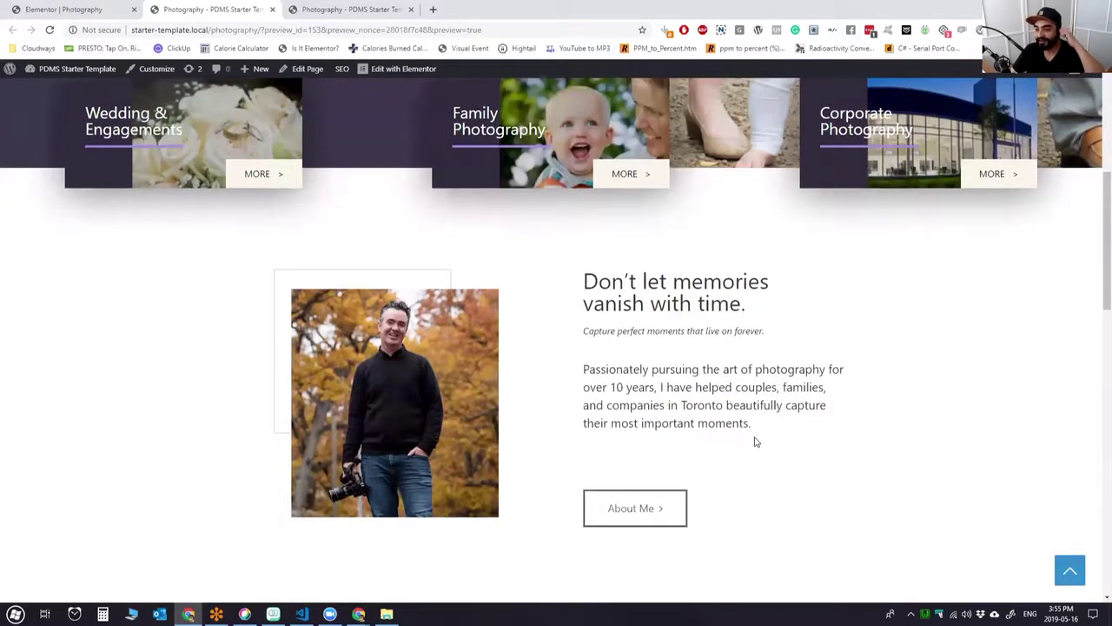
{"action": "scroll", "coordinate": [763, 434], "scroll_direction": "down", "scroll_amount": 2}
{"action": "scroll", "coordinate": [766, 430], "scroll_direction": "down", "scroll_amount": 2}
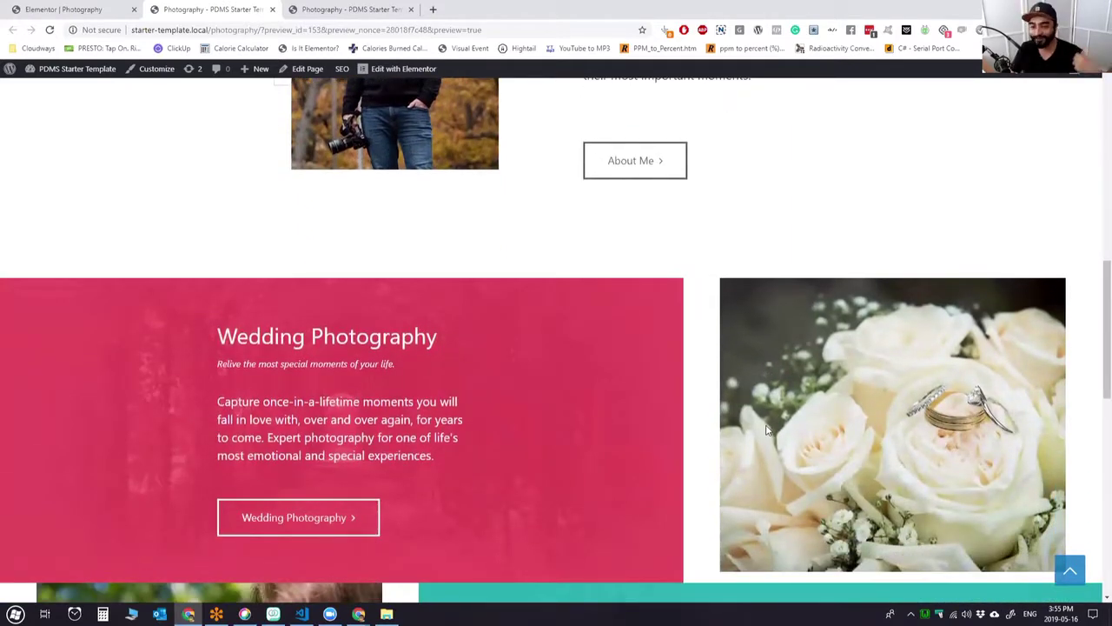
{"action": "scroll", "coordinate": [766, 429], "scroll_direction": "down", "scroll_amount": 1}
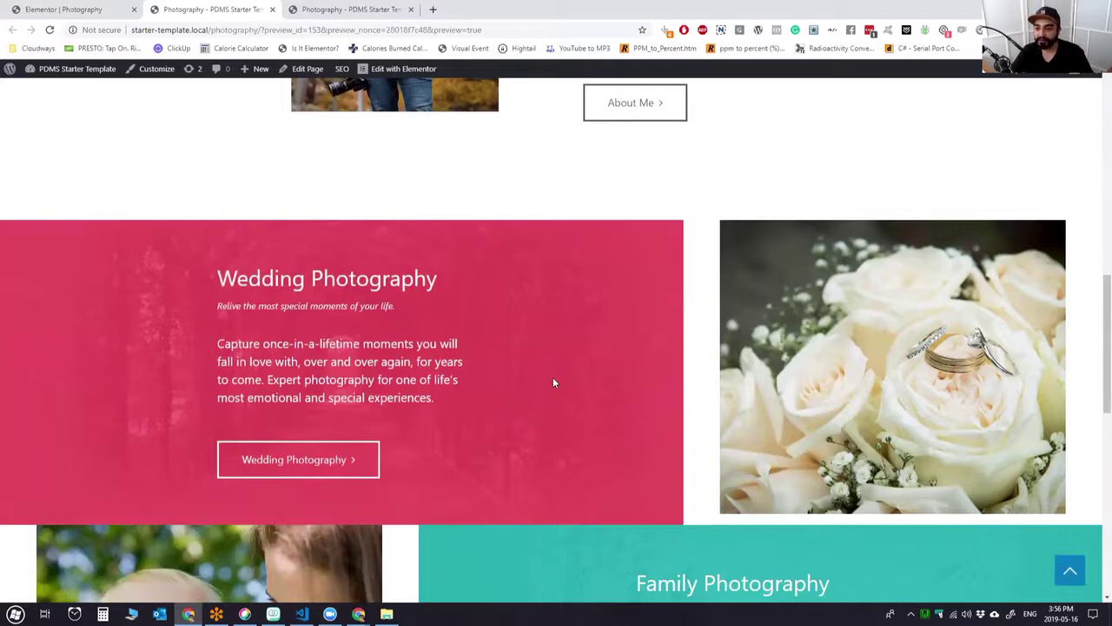
Switch to Visual Studio Code and review the rules in _photography.scss, starting from .subnav__heading-accent.
{"action": "left_click", "coordinate": [301, 613]}
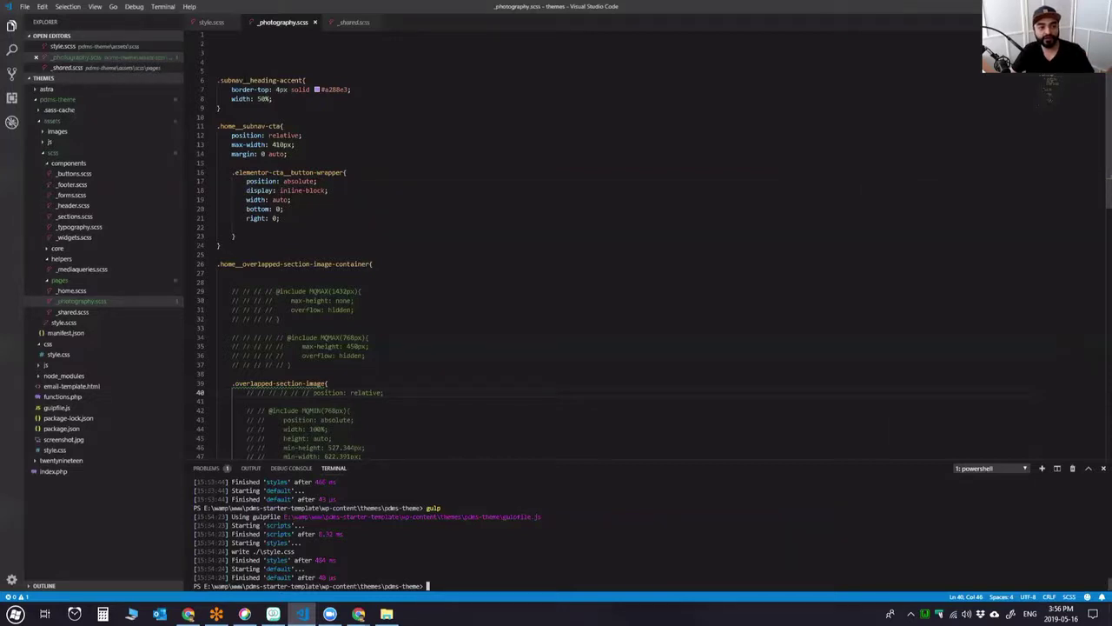
{"action": "left_click", "coordinate": [244, 81]}
{"action": "scroll", "coordinate": [304, 252], "scroll_direction": "down", "scroll_amount": 14}
{"action": "scroll", "coordinate": [304, 252], "scroll_direction": "up", "scroll_amount": 13}
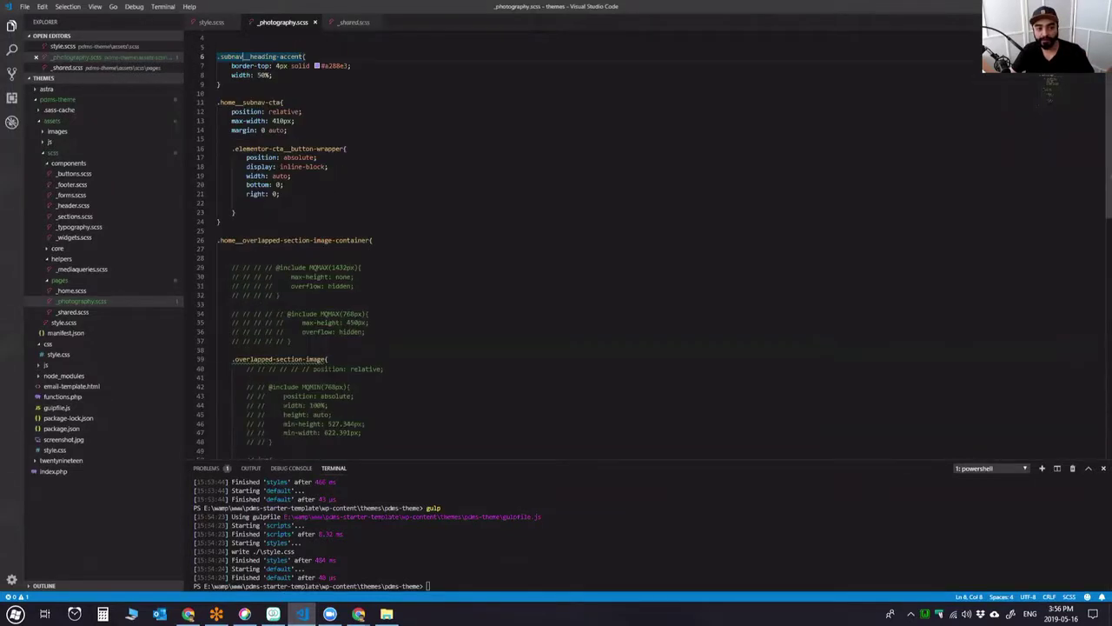
{"action": "scroll", "coordinate": [565, 250], "scroll_direction": "up", "scroll_amount": 1}
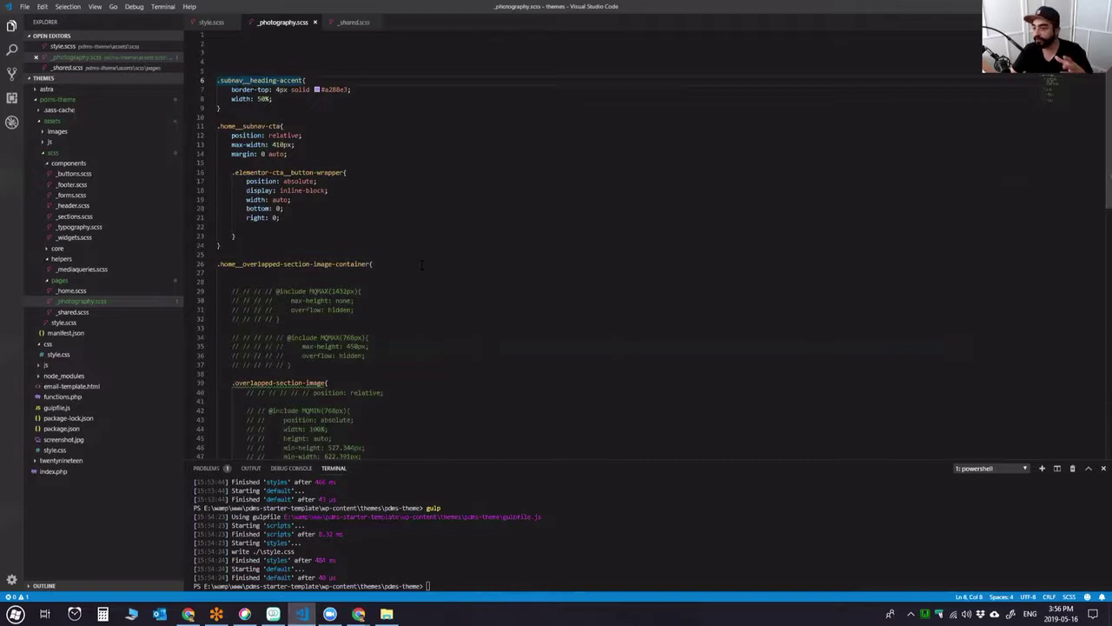
Review the .home__overlapped-section-image-container rules and the nested .overlapped-section-image block in _photography.scss.
{"action": "left_click", "coordinate": [421, 265]}
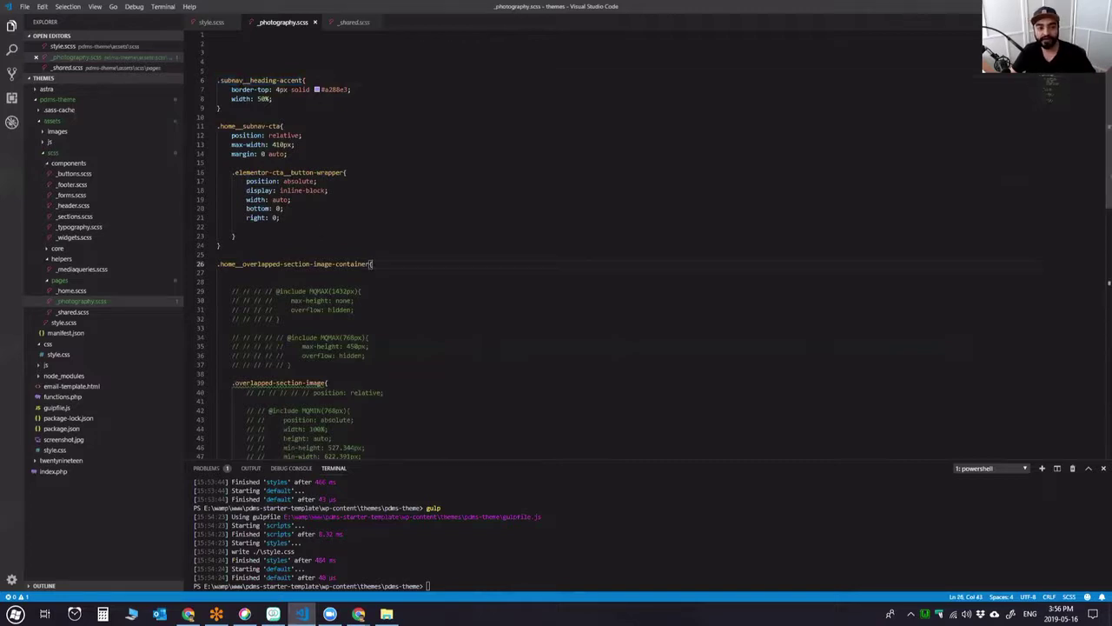
{"action": "left_click", "coordinate": [445, 279]}
{"action": "scroll", "coordinate": [607, 296], "scroll_direction": "down", "scroll_amount": 5}
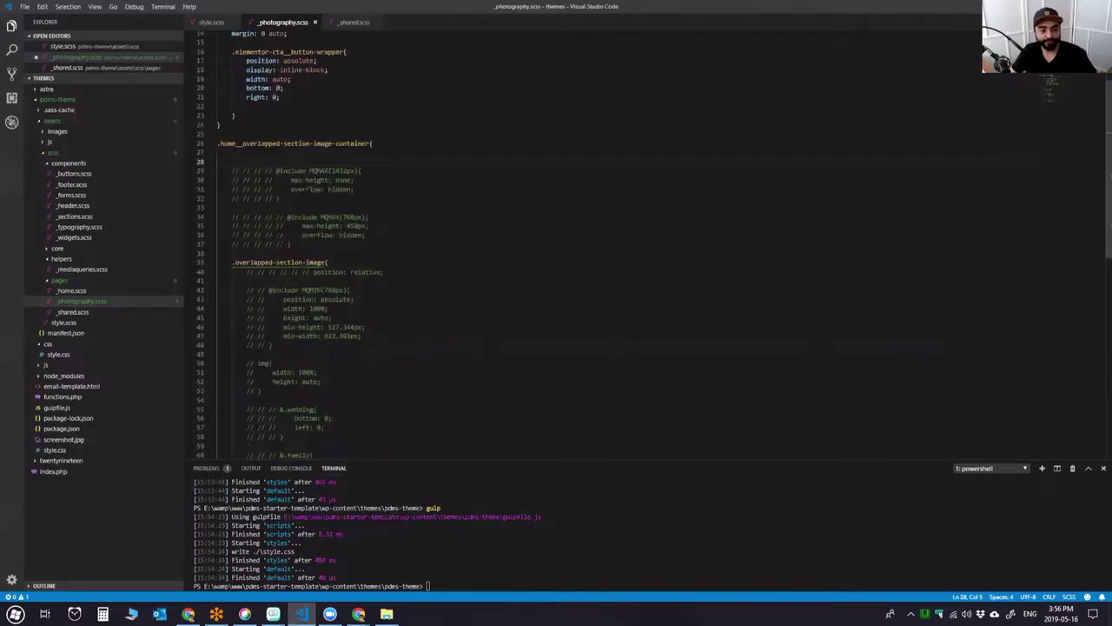
Switch to the browser's page preview and examine how the Wedding Photography and Family Photography sections meet.
{"action": "key", "text": "alt+Tab"}
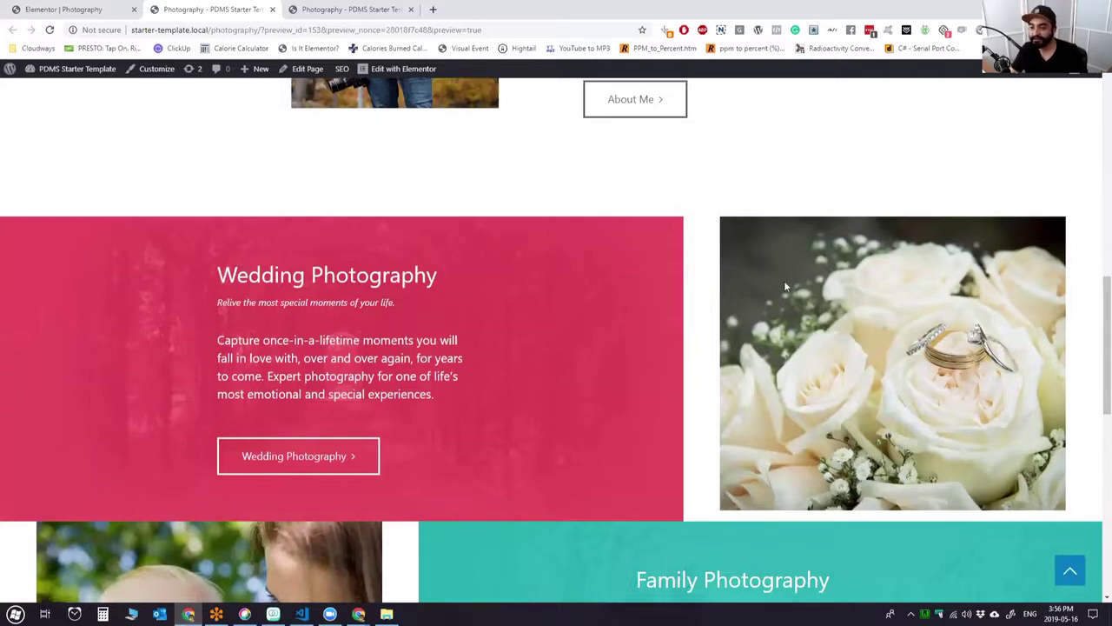
{"action": "scroll", "coordinate": [785, 285], "scroll_direction": "down", "scroll_amount": 1}
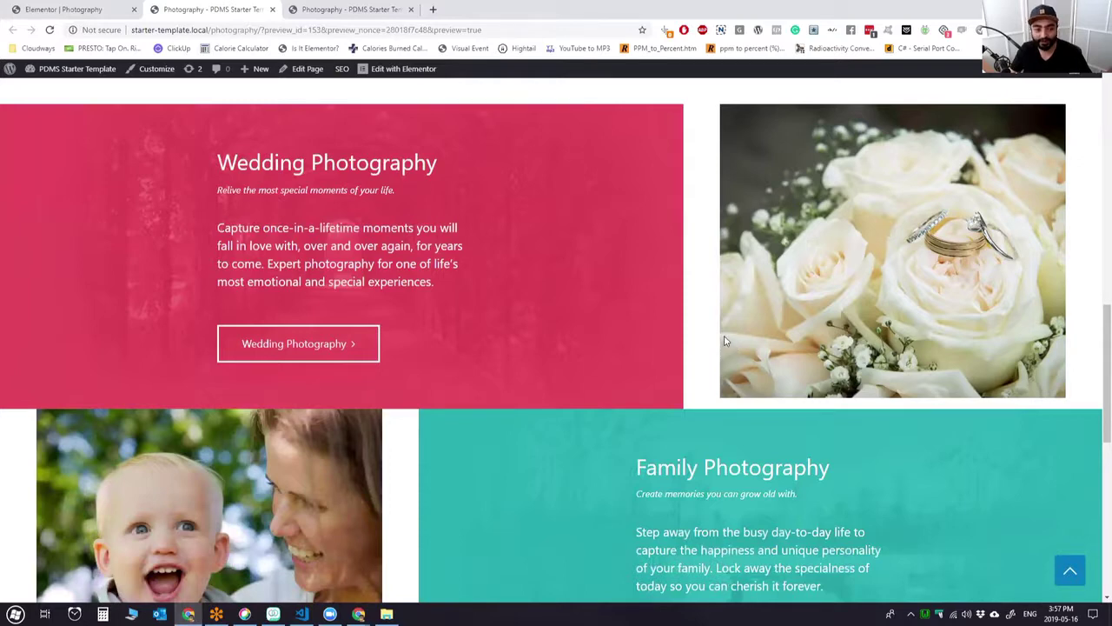
{"action": "scroll", "coordinate": [727, 340], "scroll_direction": "up", "scroll_amount": 4}
{"action": "scroll", "coordinate": [732, 330], "scroll_direction": "down", "scroll_amount": 4}
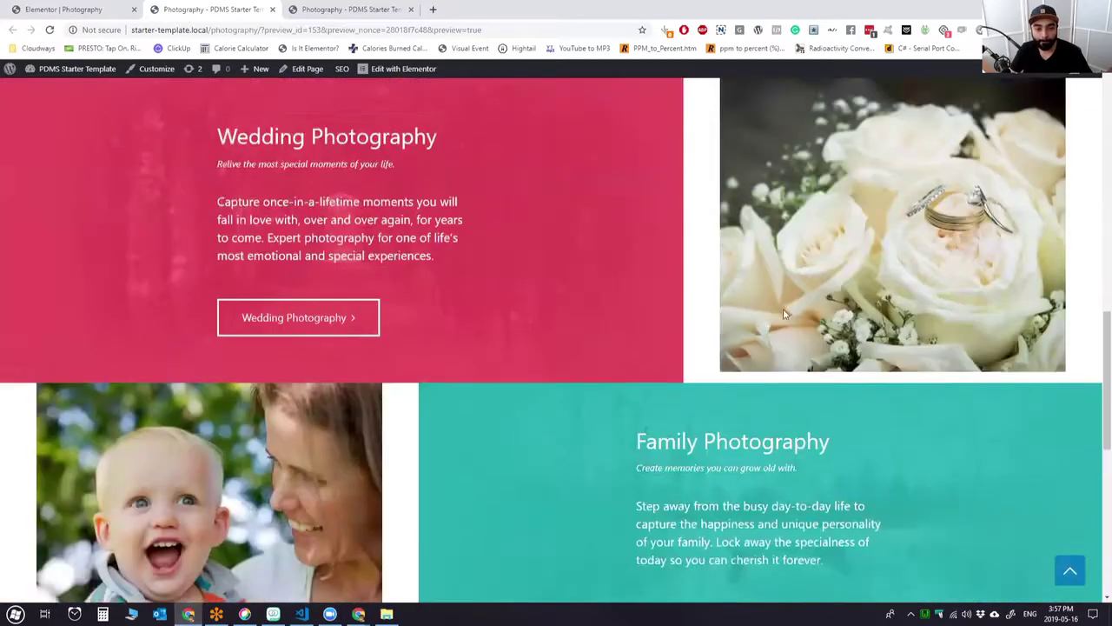
{"action": "scroll", "coordinate": [785, 314], "scroll_direction": "down", "scroll_amount": 1}
Switch to the Elementor editor and view the advanced settings of the Wedding Photography inner section and its enclosing pink column.
{"action": "key", "text": "ctrl+shift+Tab"}
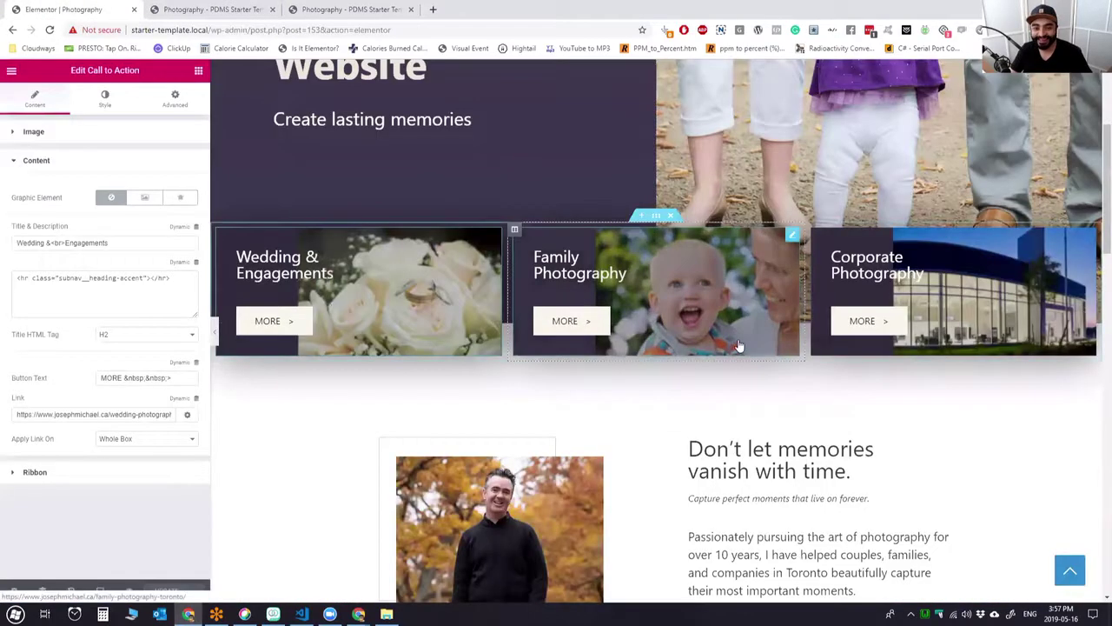
{"action": "scroll", "coordinate": [736, 346], "scroll_direction": "down", "scroll_amount": 8}
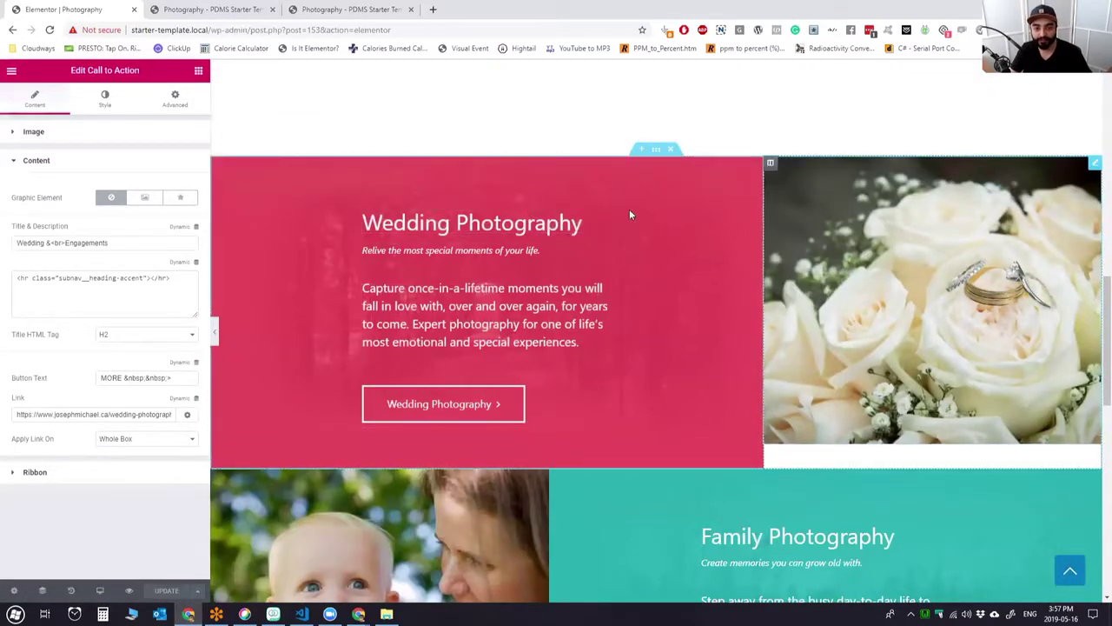
{"action": "right_click", "coordinate": [304, 250]}
{"action": "left_click", "coordinate": [342, 256]}
{"action": "left_click", "coordinate": [193, 106]}
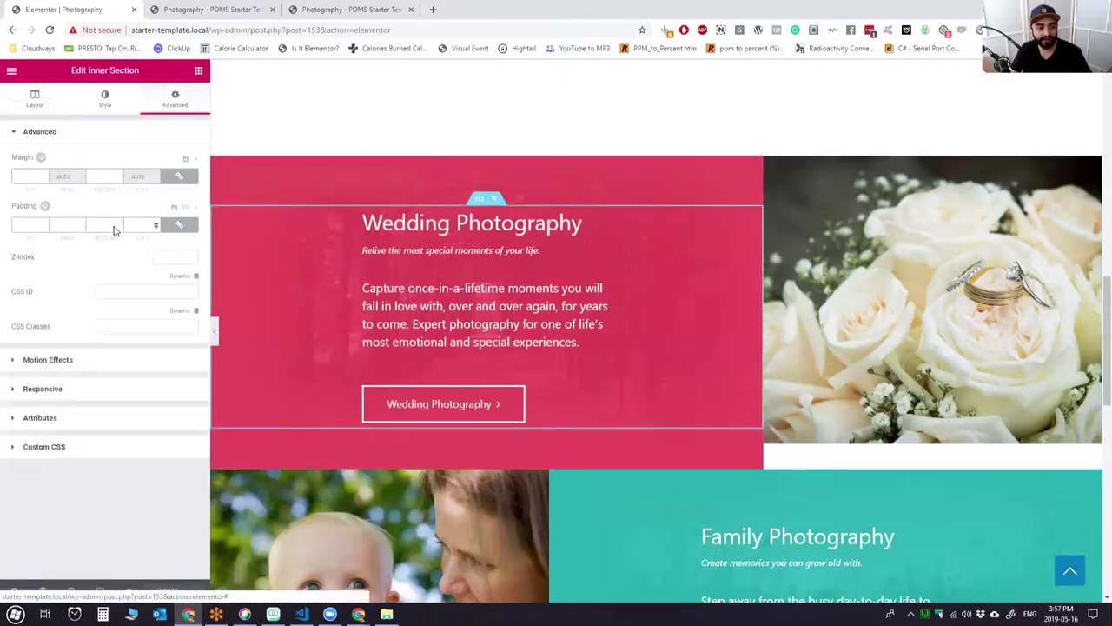
{"action": "right_click", "coordinate": [657, 259]}
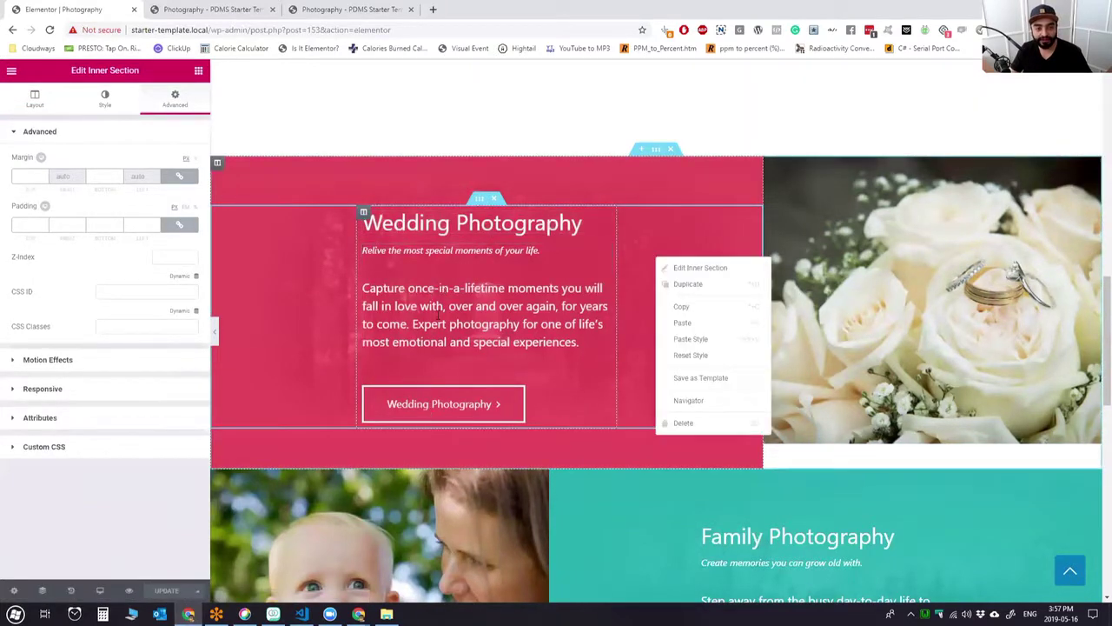
{"action": "right_click", "coordinate": [683, 178]}
{"action": "left_click", "coordinate": [735, 186]}
{"action": "left_click", "coordinate": [174, 97]}
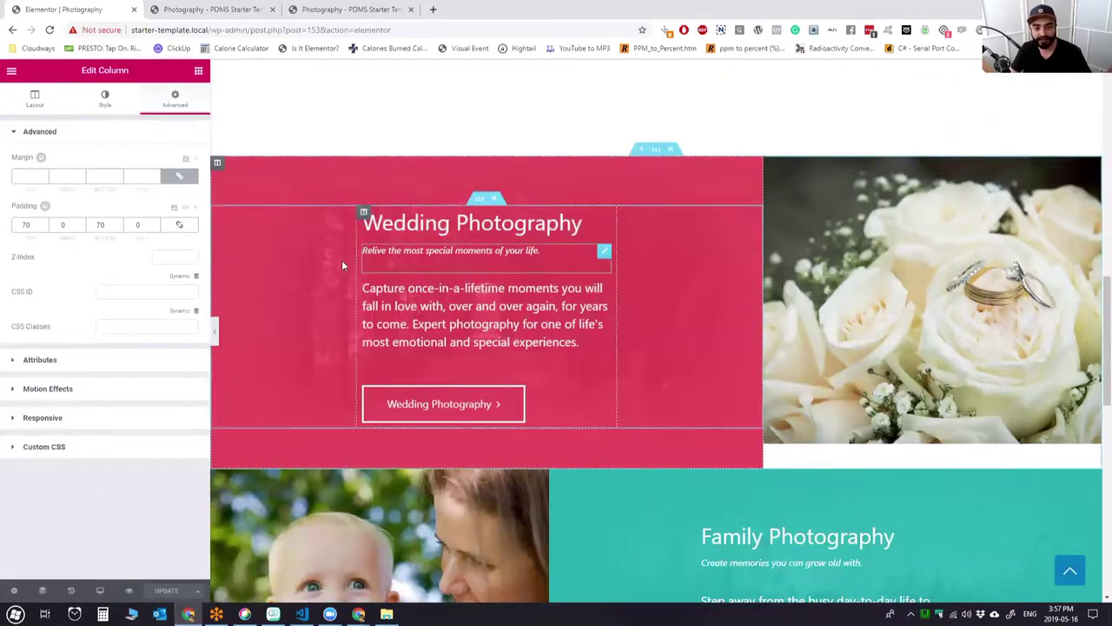
Open the wedding rings image's settings, and open the advanced settings of the column that contains it.
{"action": "right_click", "coordinate": [902, 236]}
{"action": "left_click", "coordinate": [952, 244]}
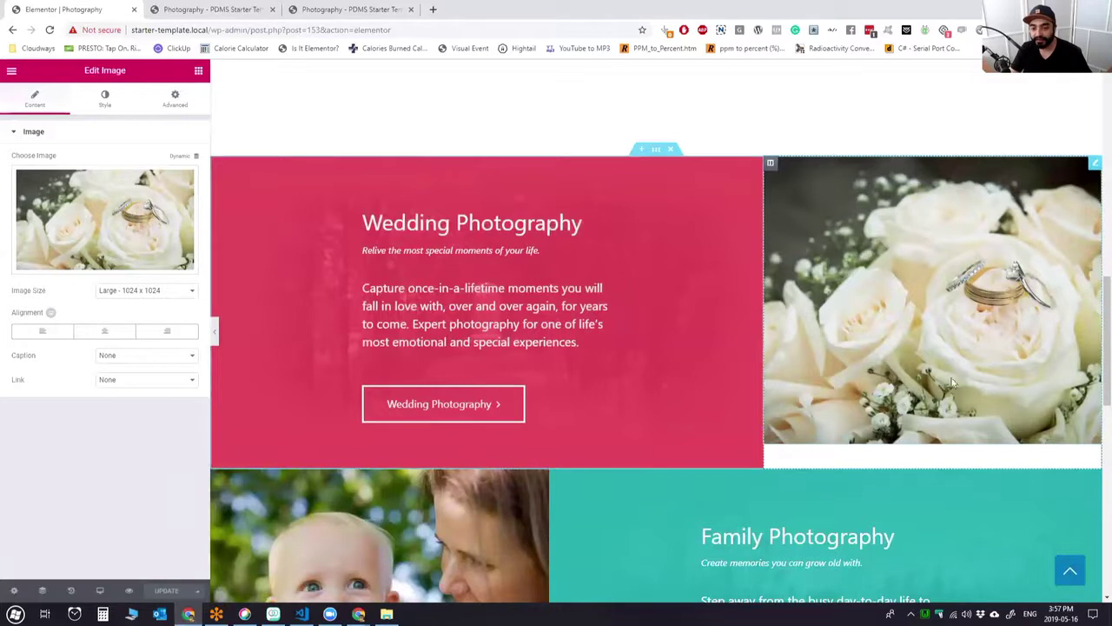
{"action": "right_click", "coordinate": [777, 170]}
{"action": "left_click", "coordinate": [864, 181]}
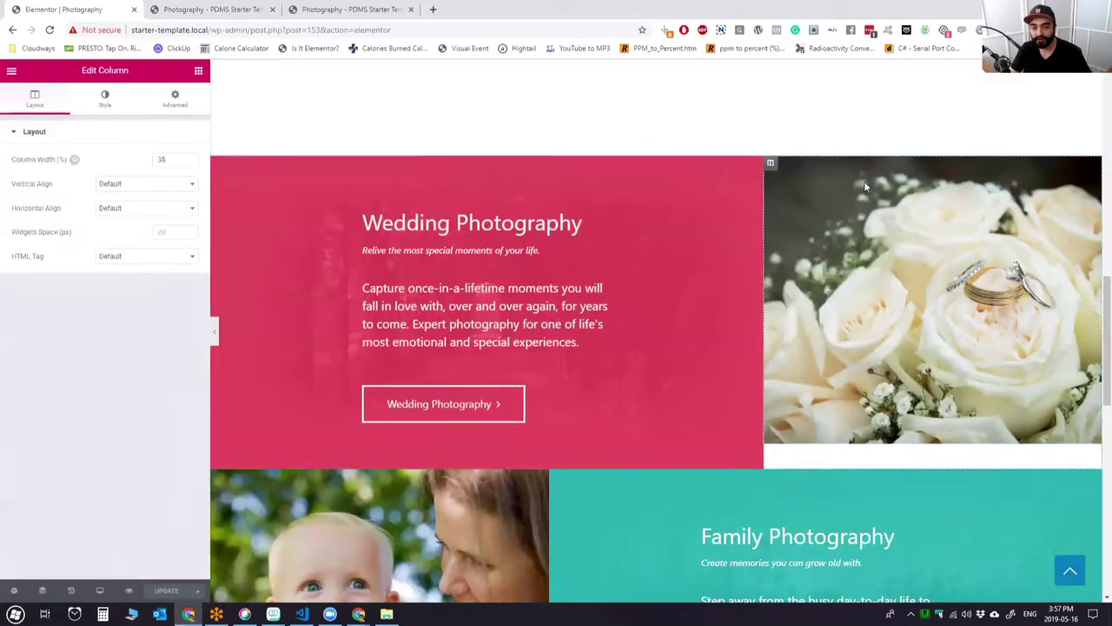
{"action": "left_click", "coordinate": [175, 99]}
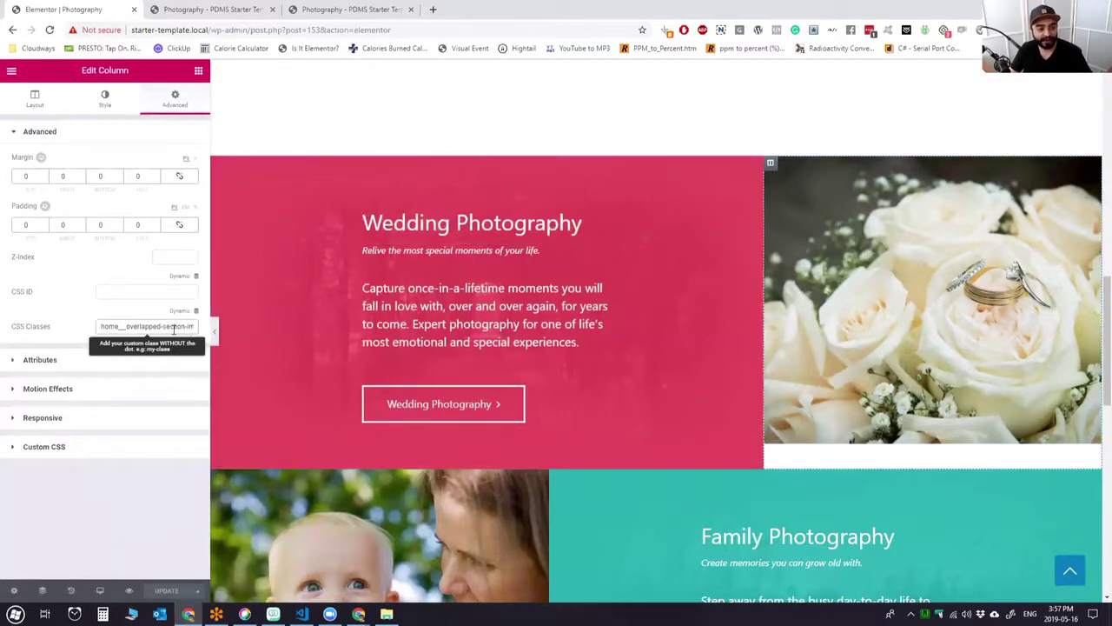
Read through the full custom CSS class assigned to the column containing the wedding rings image, highlighting its parts.
{"action": "key", "text": "End"}
{"action": "key", "text": "shift+Home"}
{"action": "key", "text": "Home"}
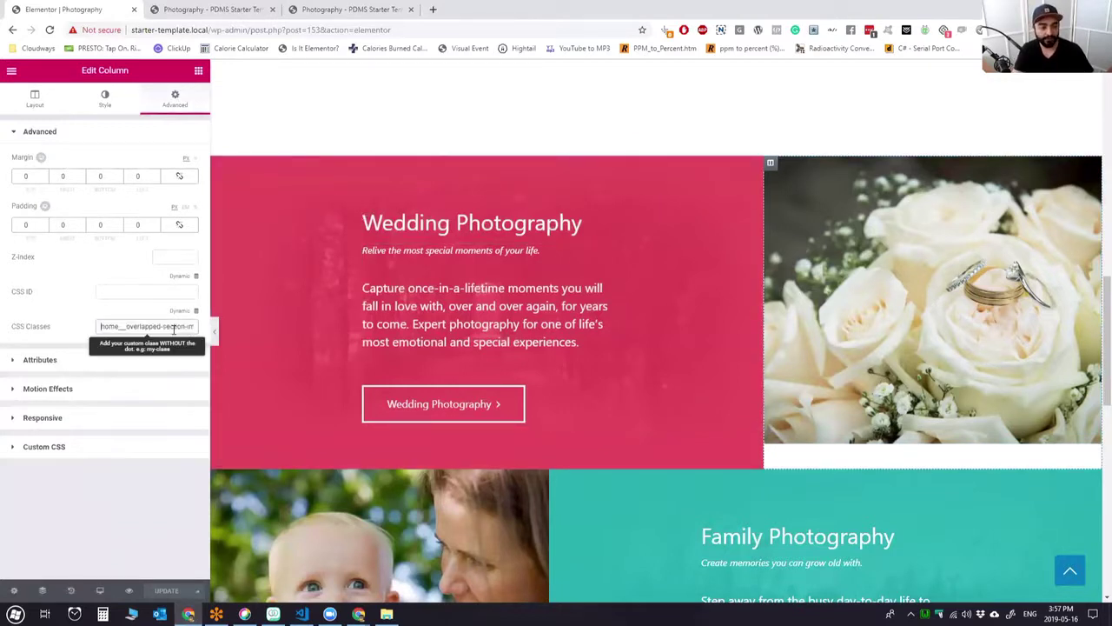
{"action": "key", "text": "Right"}
{"action": "key", "text": "Right"}
{"action": "key", "text": "Right"}
{"action": "key", "text": "Right"}
{"action": "key", "text": "Right"}
{"action": "key", "text": "Right"}
{"action": "key", "text": "Right"}
{"action": "key", "text": "Right"}
{"action": "key", "text": "Right"}
{"action": "key", "text": "Right"}
{"action": "key", "text": "Right"}
{"action": "key", "text": "Right"}
{"action": "key", "text": "Right"}
{"action": "key", "text": "Right"}
{"action": "key", "text": "Right"}
{"action": "key", "text": "Right"}
{"action": "key", "text": "Right"}
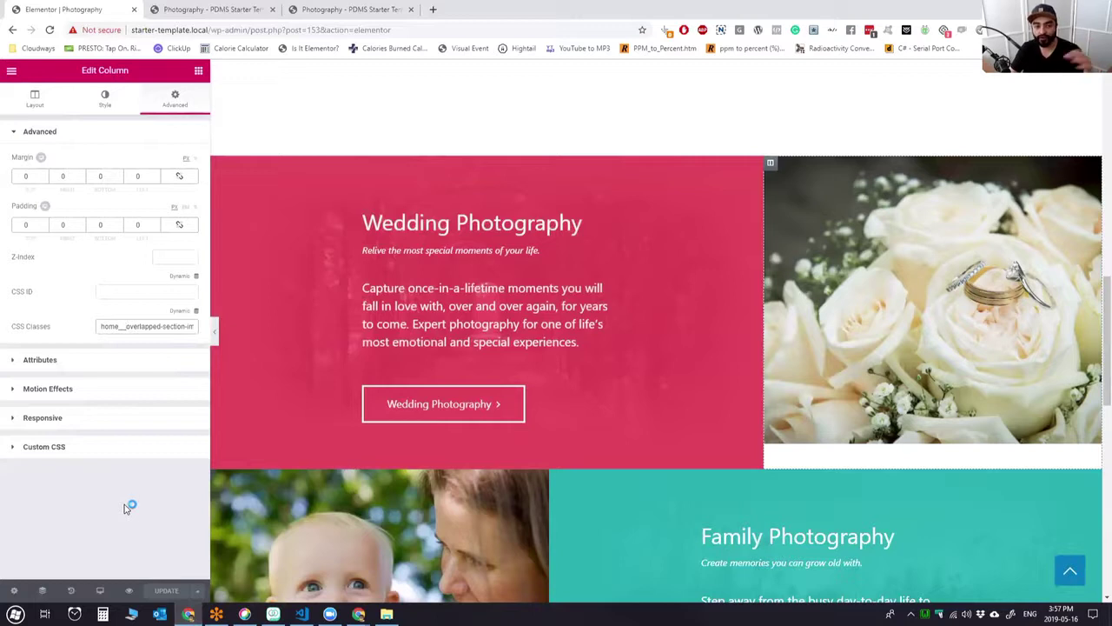
{"action": "left_click_drag", "start_coordinate": [99, 327], "coordinate": [120, 327]}
{"action": "left_click", "coordinate": [127, 328]}
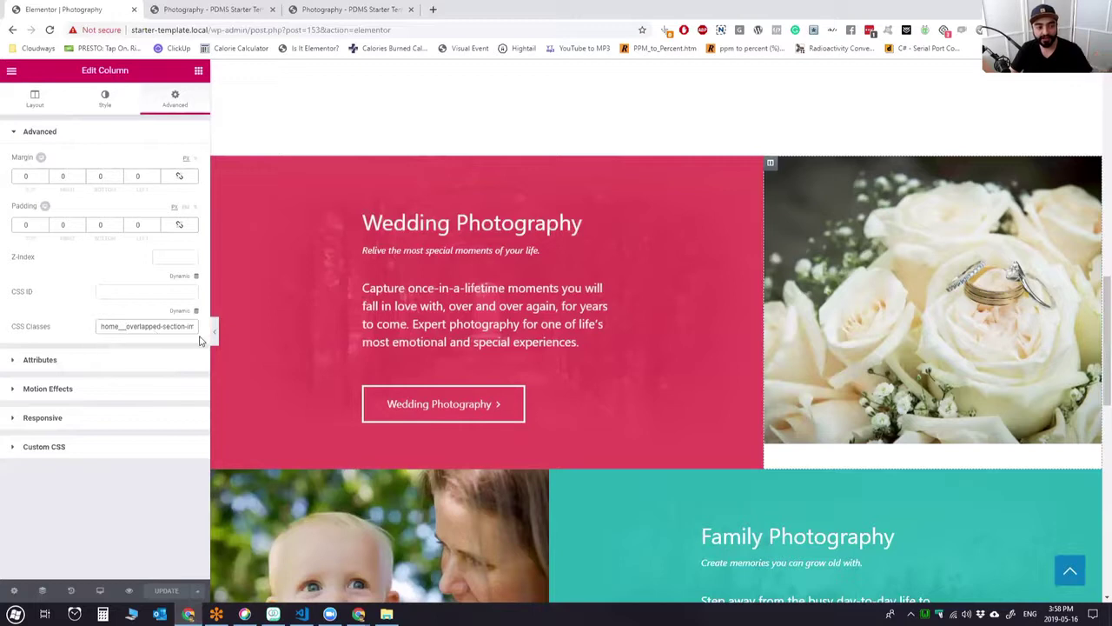
{"action": "left_click", "coordinate": [189, 327], "text": "shift"}
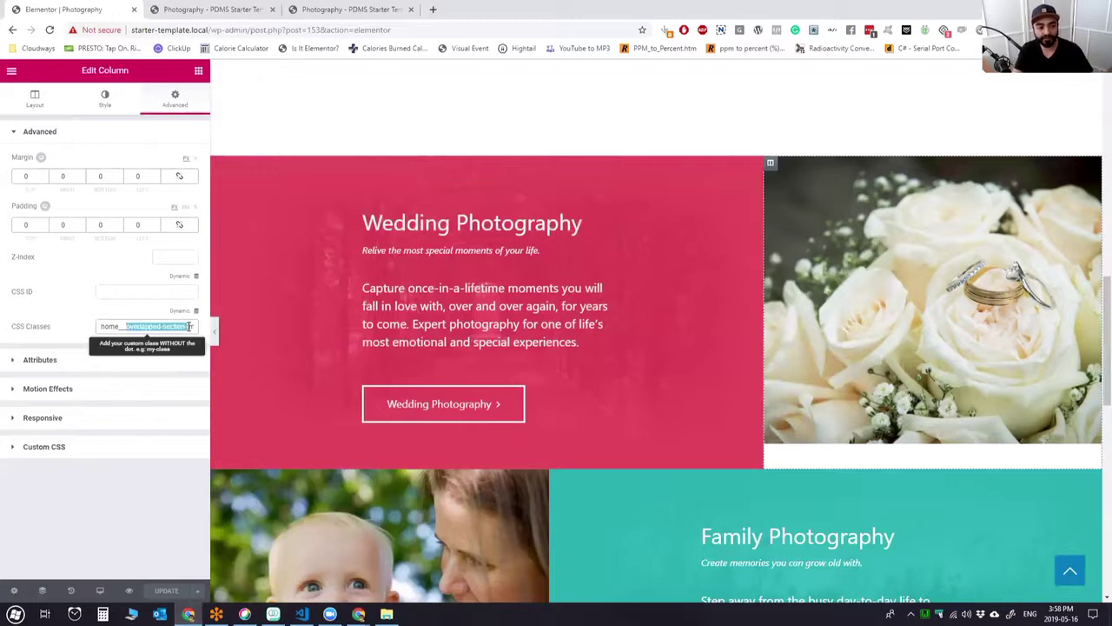
{"action": "key", "text": "shift+End"}
{"action": "left_click_drag", "start_coordinate": [188, 326], "coordinate": [189, 326]}
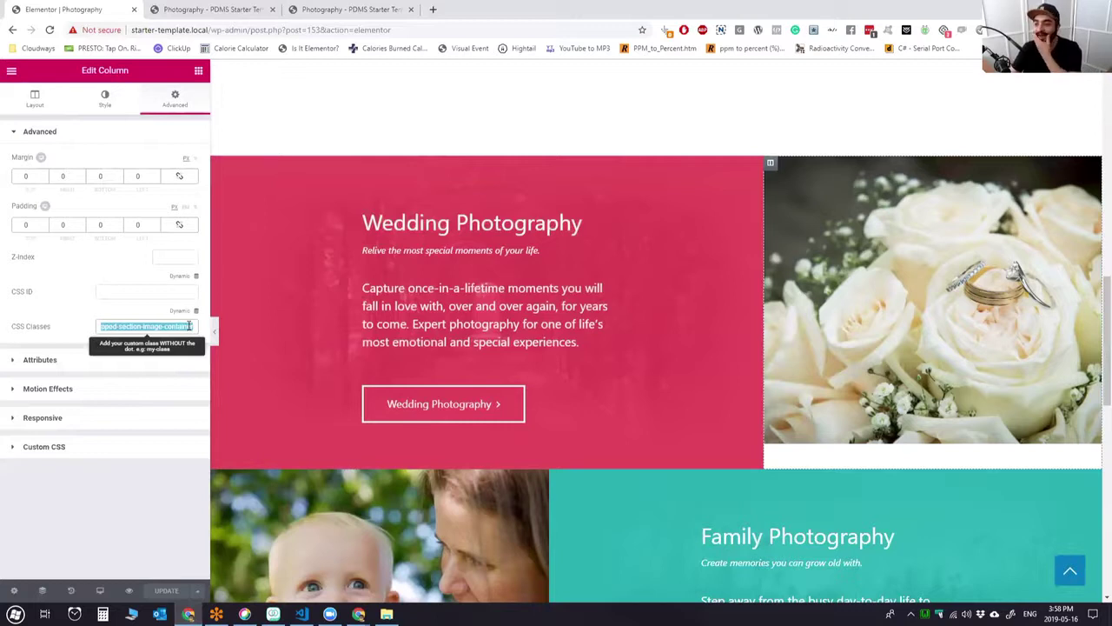
{"action": "left_click", "coordinate": [136, 329]}
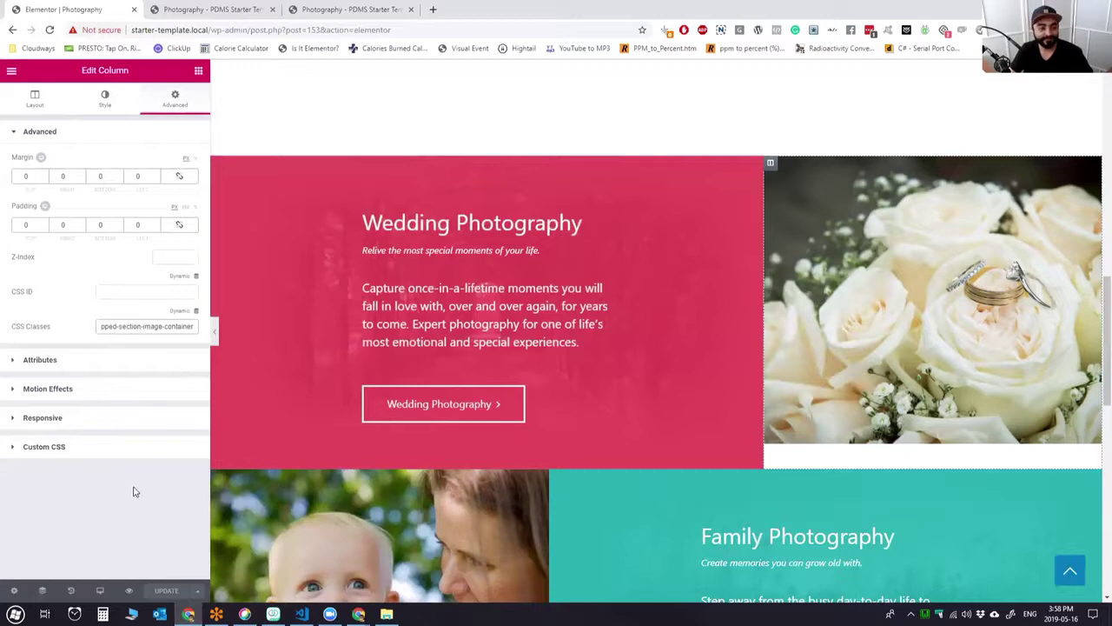
{"action": "key", "text": "Home"}
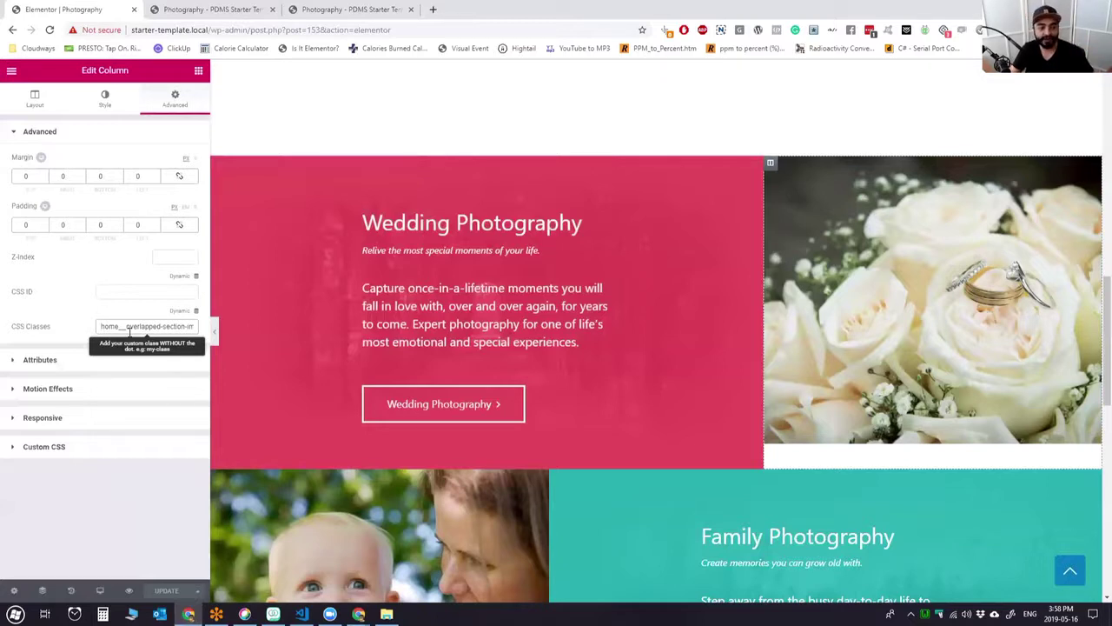
{"action": "key", "text": "ctrl+a"}
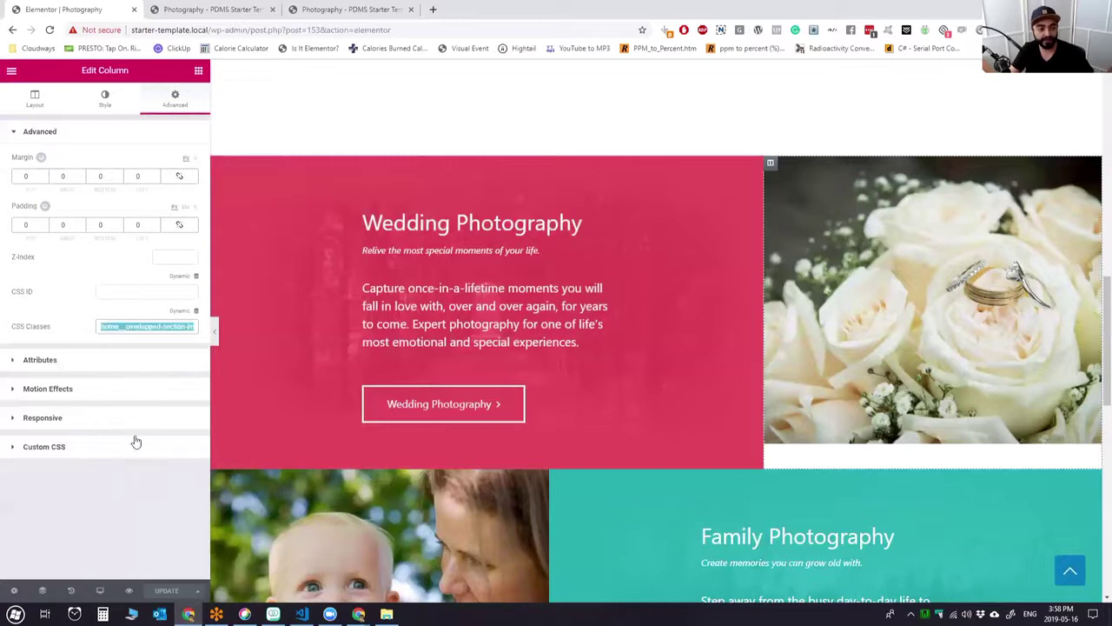
{"action": "left_click", "coordinate": [125, 323]}
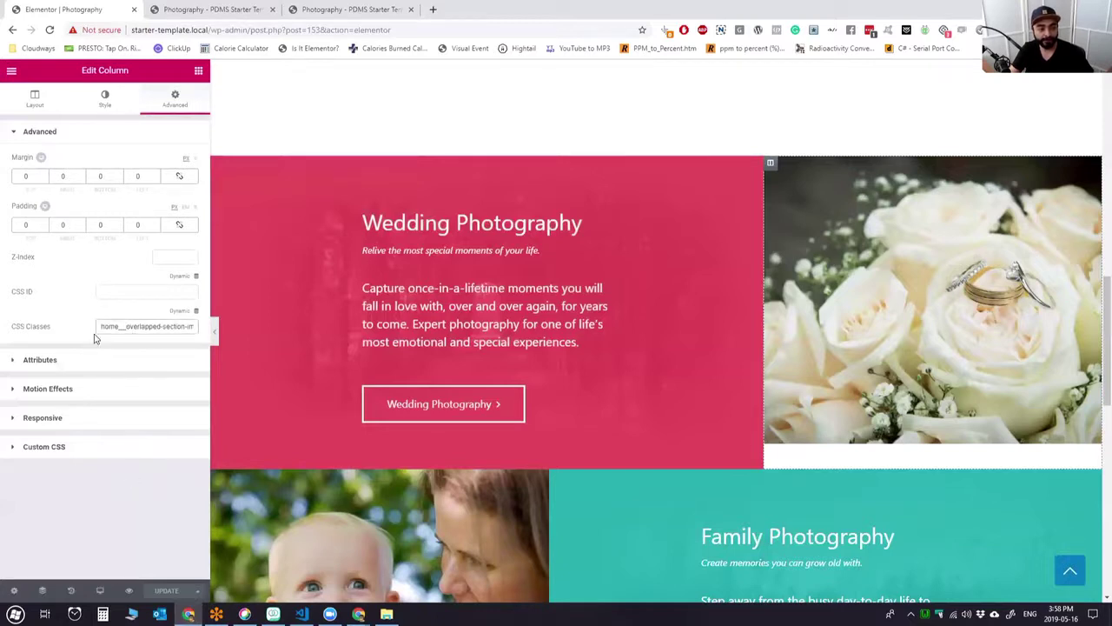
Open the wedding rings image's advanced settings and inspect its CSS classes, highlighting wedding and overlapped-section-image.
{"action": "right_click", "coordinate": [777, 167]}
{"action": "left_click", "coordinate": [815, 250]}
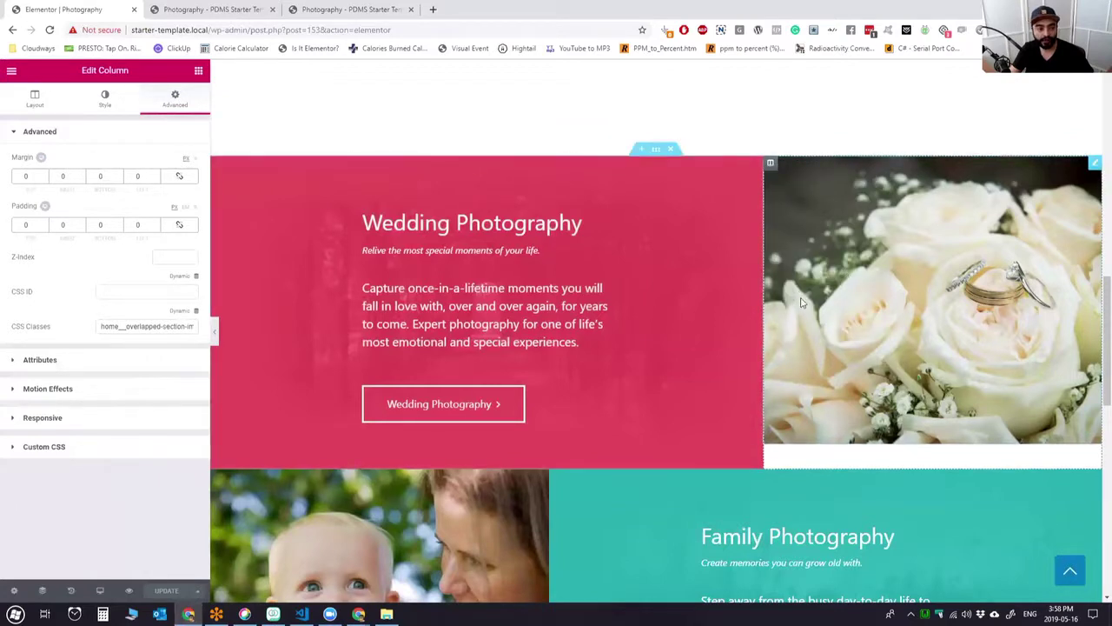
{"action": "right_click", "coordinate": [935, 236]}
{"action": "left_click", "coordinate": [997, 249]}
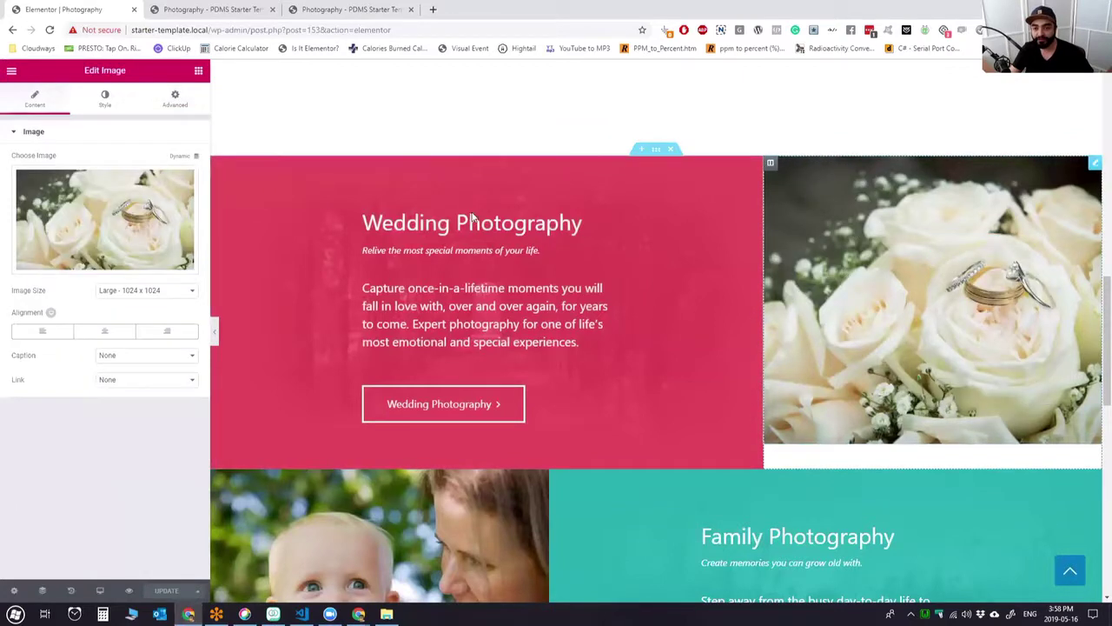
{"action": "left_click", "coordinate": [176, 99]}
{"action": "double_click", "coordinate": [110, 335]}
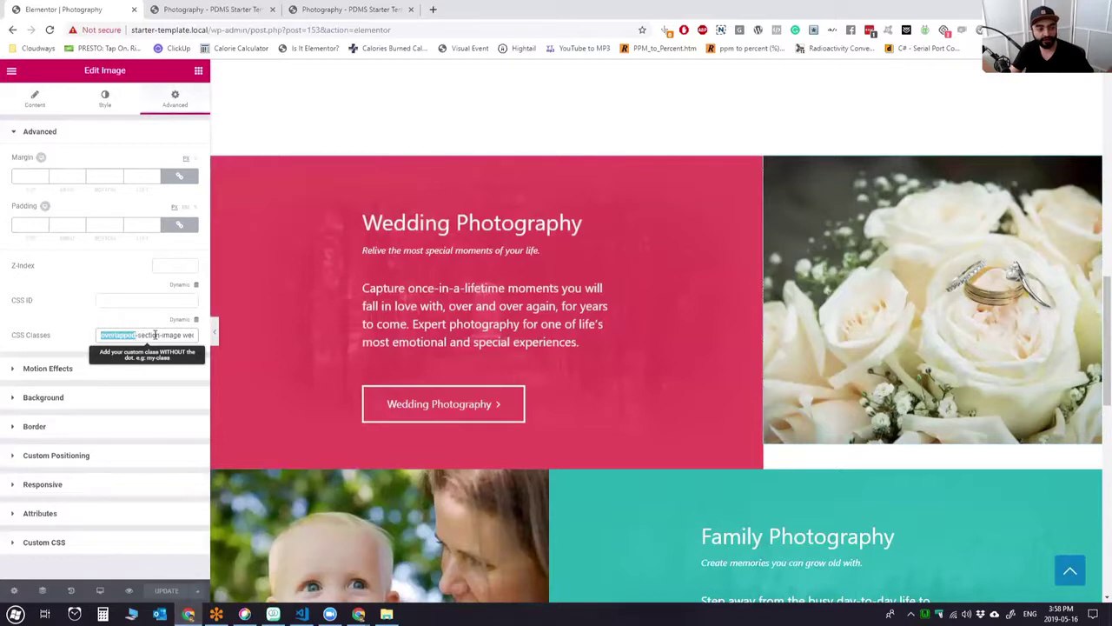
{"action": "left_click", "coordinate": [170, 335]}
{"action": "left_click_drag", "start_coordinate": [181, 336], "coordinate": [234, 350]}
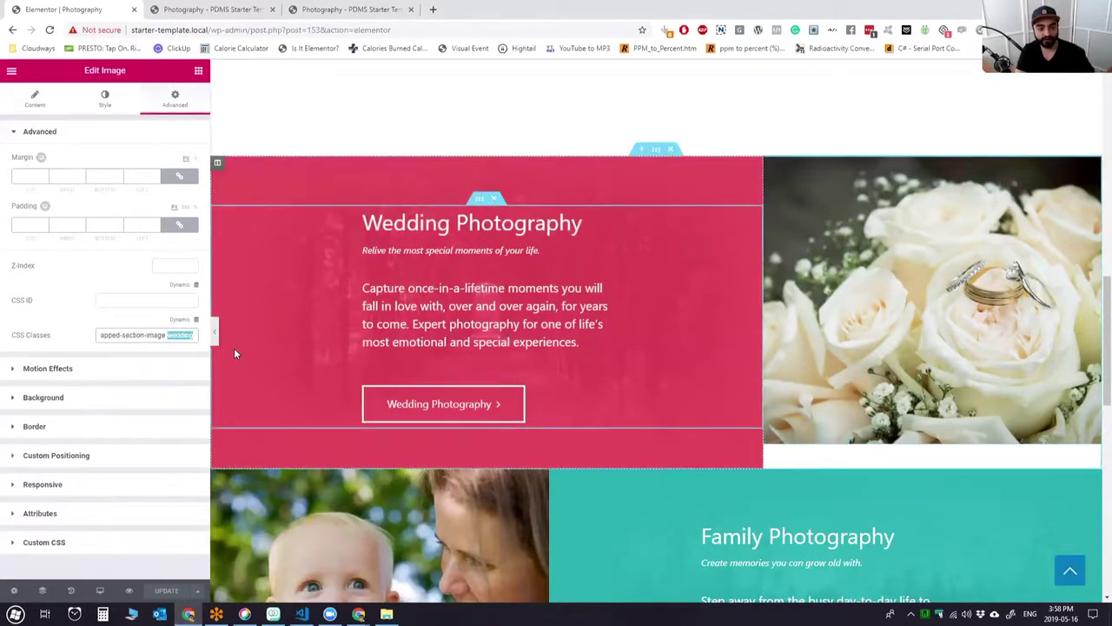
{"action": "key", "text": "Left"}
{"action": "key", "text": "shift+Home"}
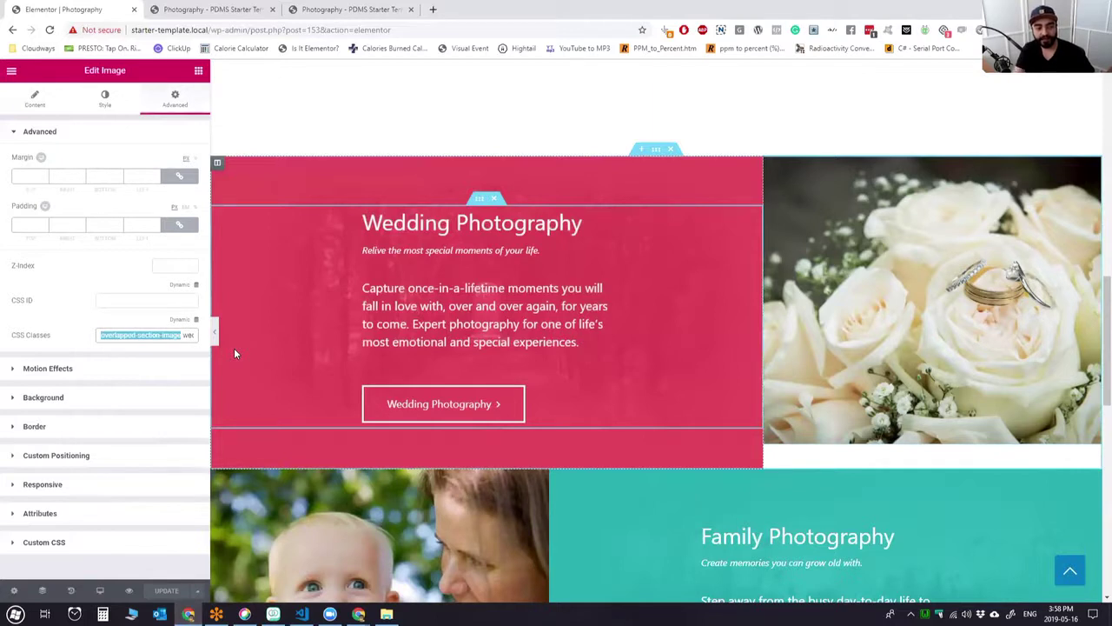
Compare the wedding and family images on the page, and highlight the wedding class on the wedding rings image.
{"action": "scroll", "coordinate": [708, 208], "scroll_direction": "down", "scroll_amount": 2}
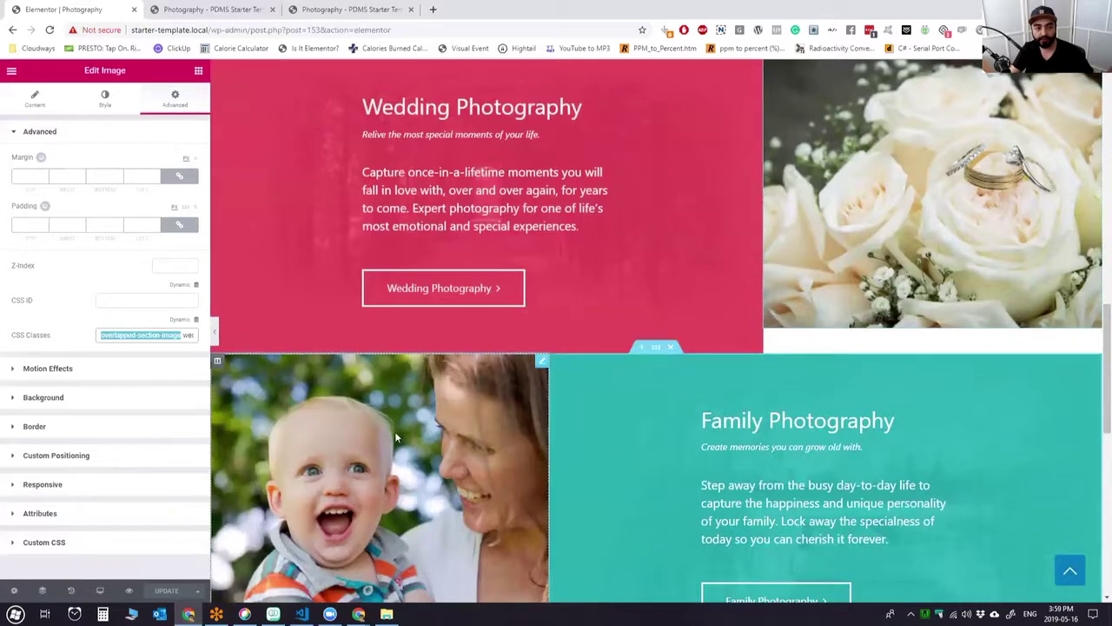
{"action": "scroll", "coordinate": [394, 435], "scroll_direction": "up", "scroll_amount": 2}
{"action": "left_click", "coordinate": [189, 336]}
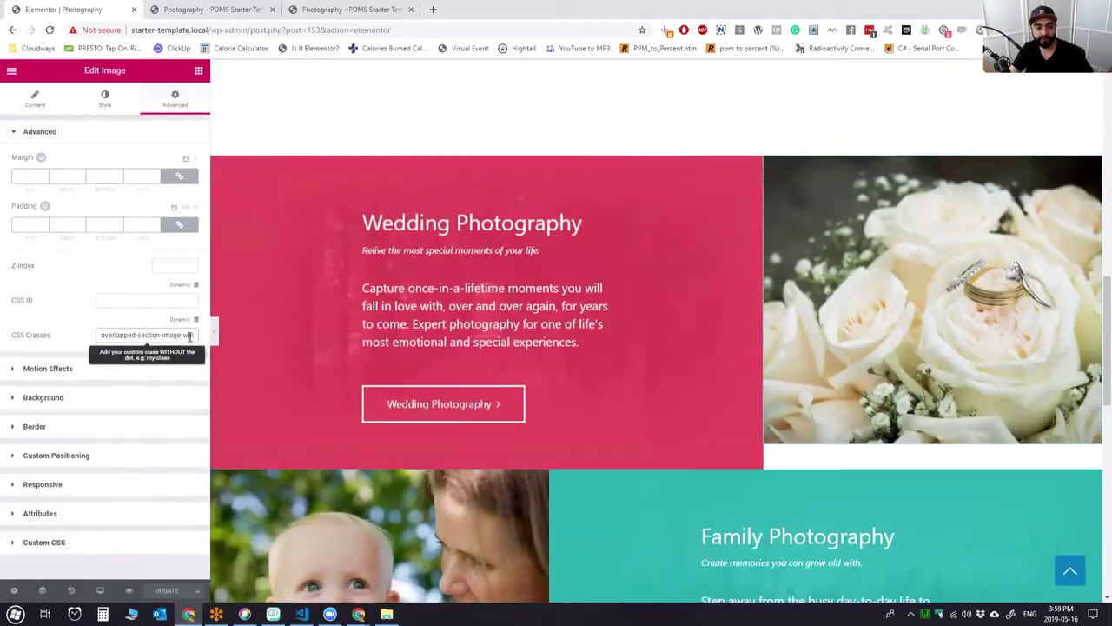
{"action": "double_click", "coordinate": [189, 335]}
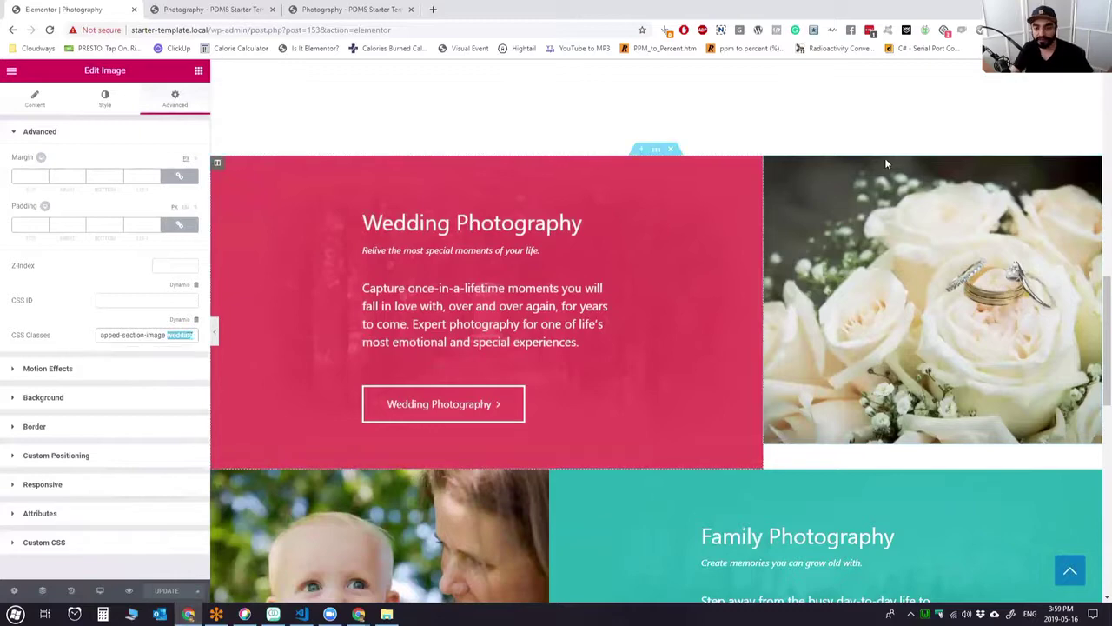
Open the family image's advanced settings, highlight its family CSS class, and view it against the wedding section.
{"action": "scroll", "coordinate": [975, 280], "scroll_direction": "down", "scroll_amount": 2}
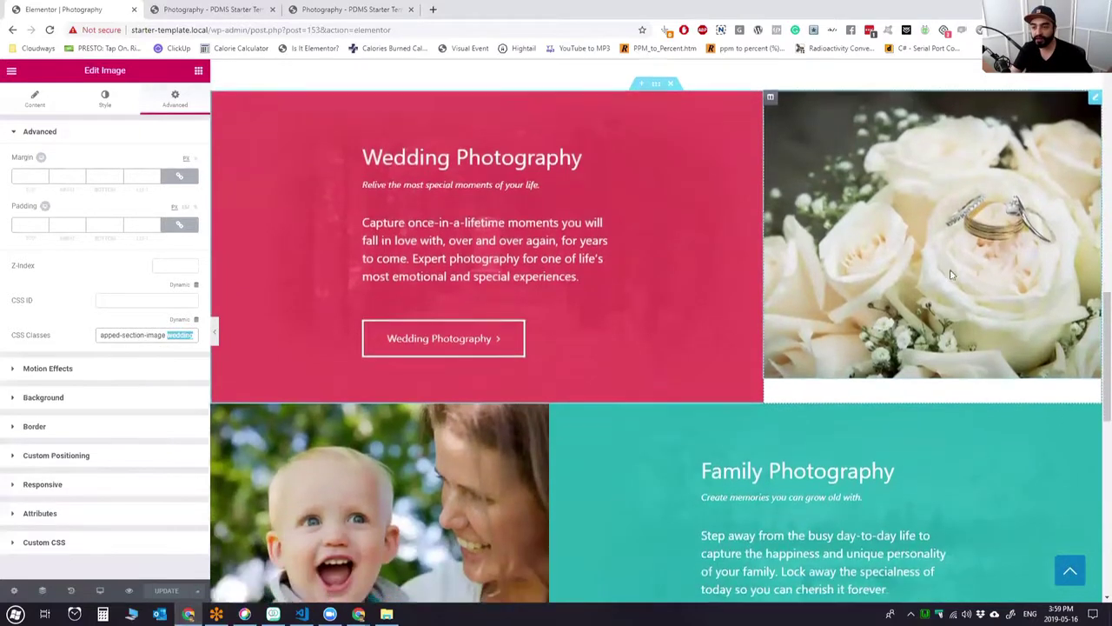
{"action": "right_click", "coordinate": [395, 410]}
{"action": "left_click", "coordinate": [441, 425]}
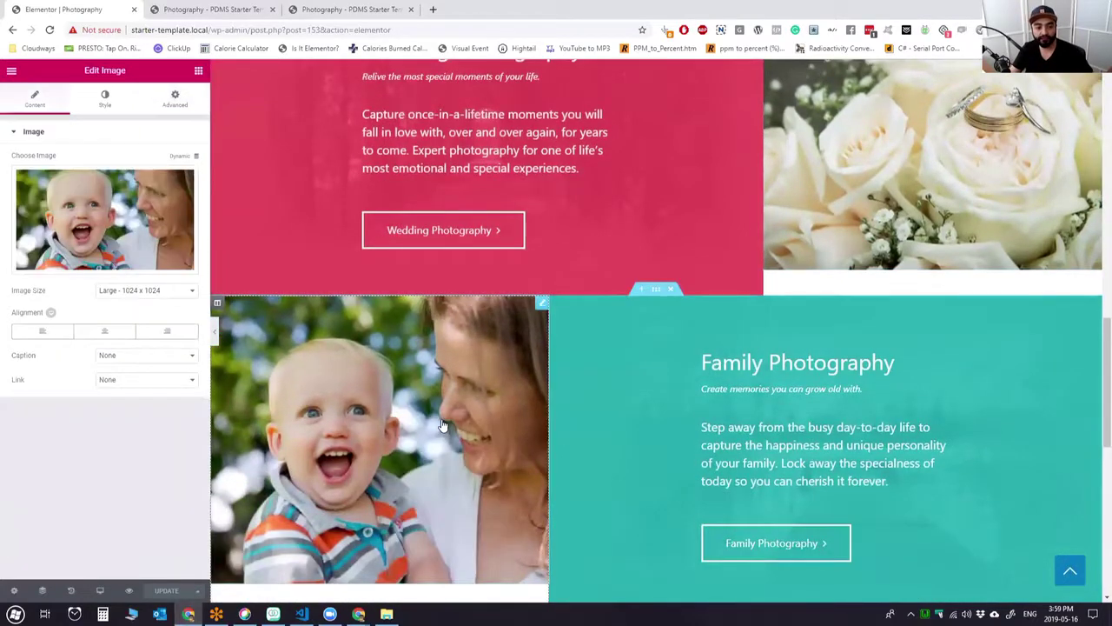
{"action": "left_click", "coordinate": [174, 97]}
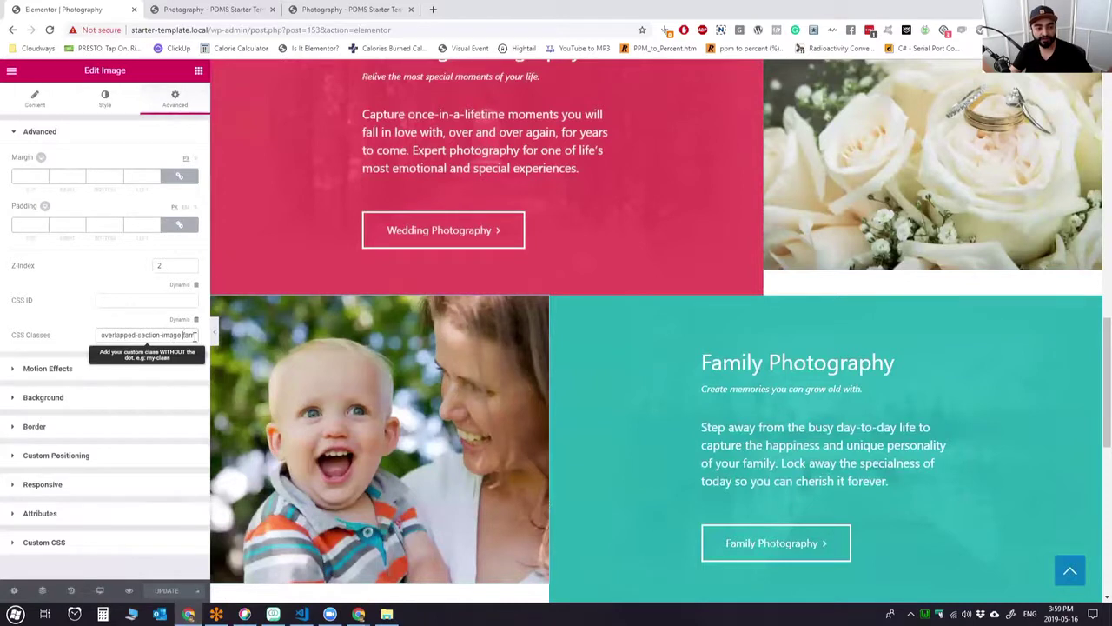
{"action": "double_click", "coordinate": [193, 335]}
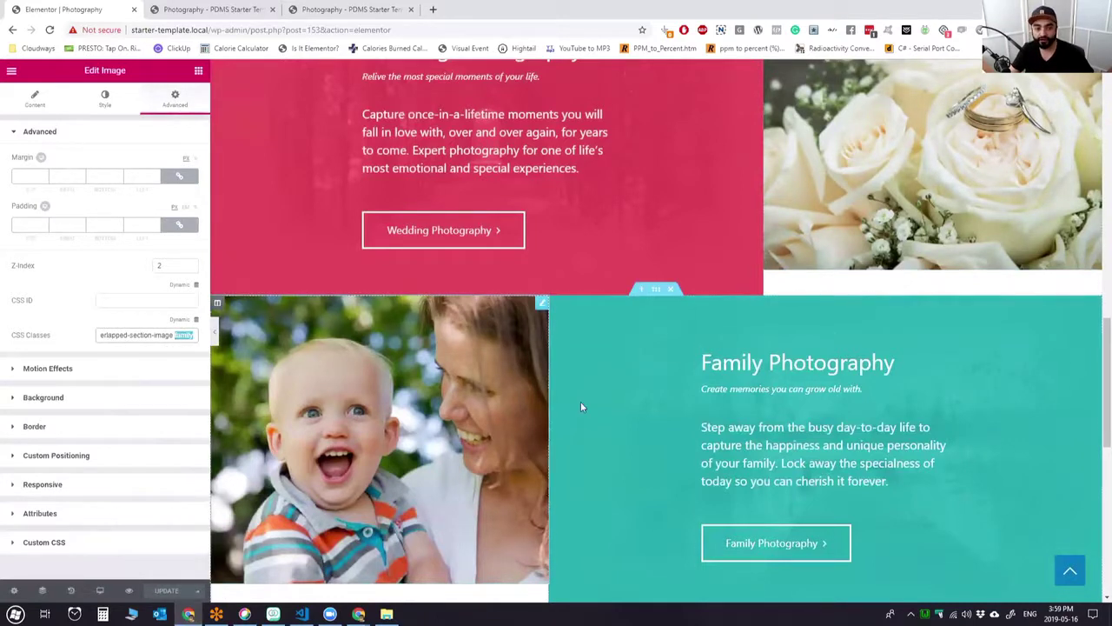
{"action": "scroll", "coordinate": [580, 405], "scroll_direction": "up", "scroll_amount": 2}
{"action": "scroll", "coordinate": [405, 521], "scroll_direction": "down", "scroll_amount": 1}
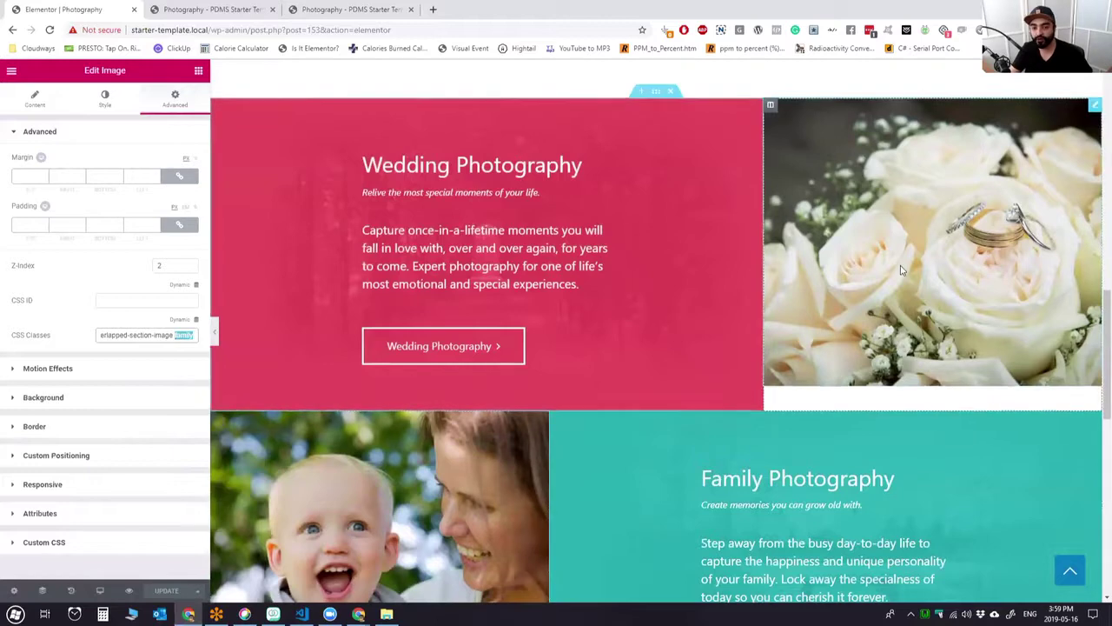
Preview the photography page and open the browser's developer tools, moving their window off the page.
{"action": "left_click", "coordinate": [129, 591]}
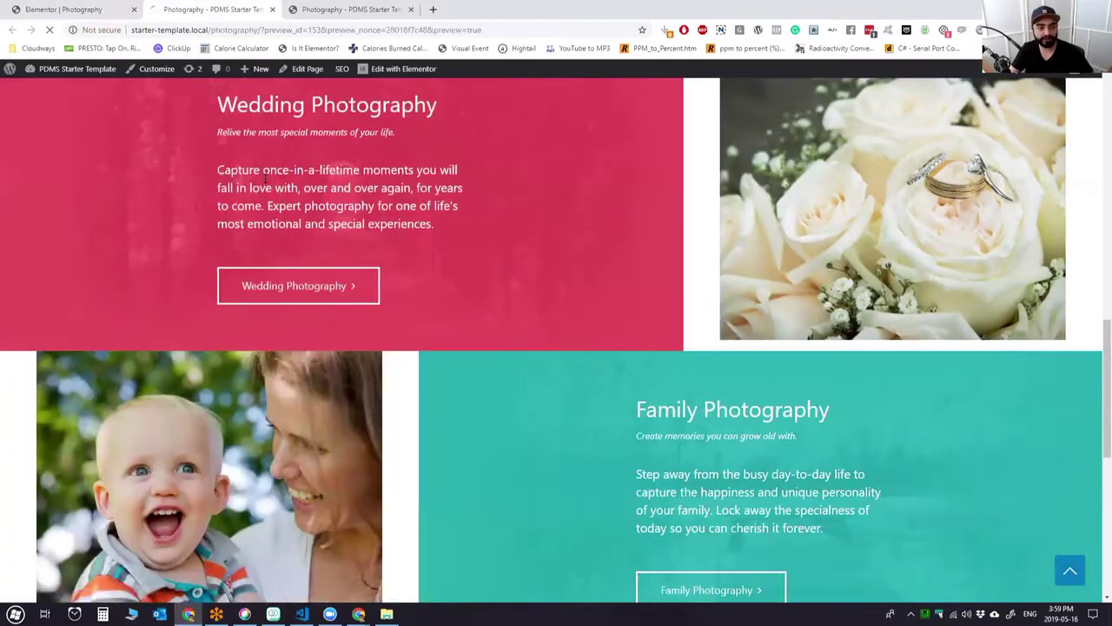
{"action": "right_click", "coordinate": [641, 356]}
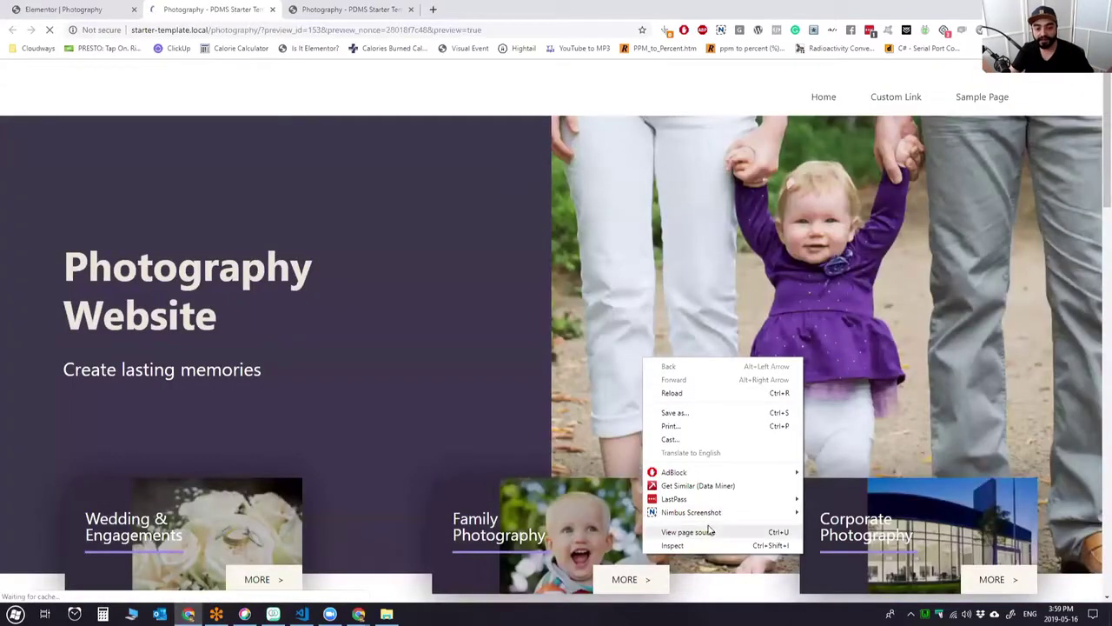
{"action": "left_click", "coordinate": [672, 545]}
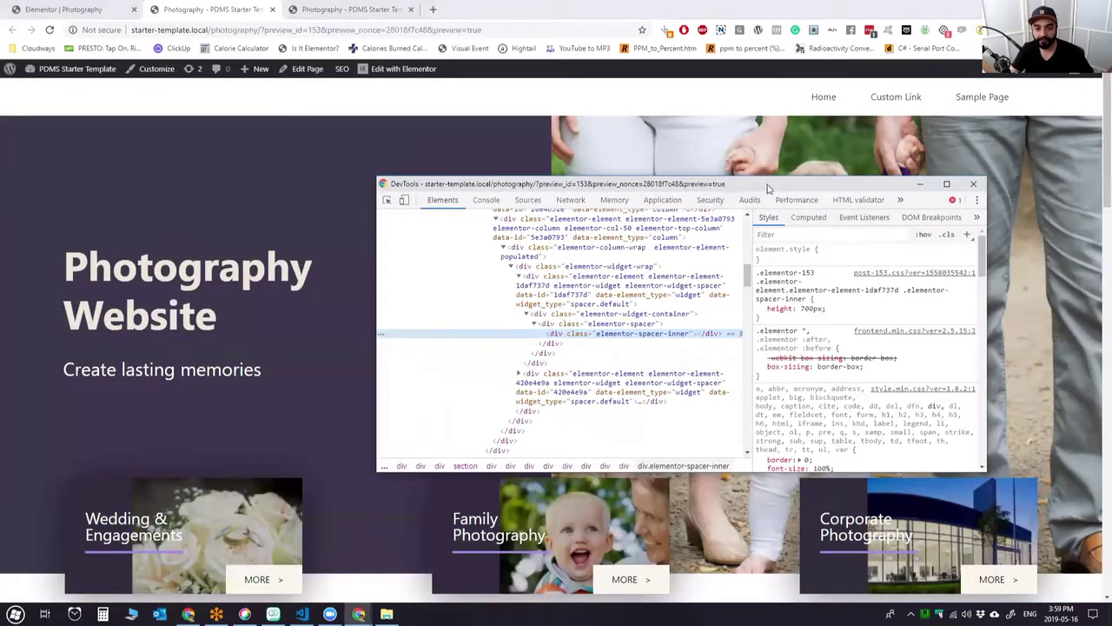
{"action": "left_click_drag", "start_coordinate": [772, 185], "coordinate": [1111, 186]}
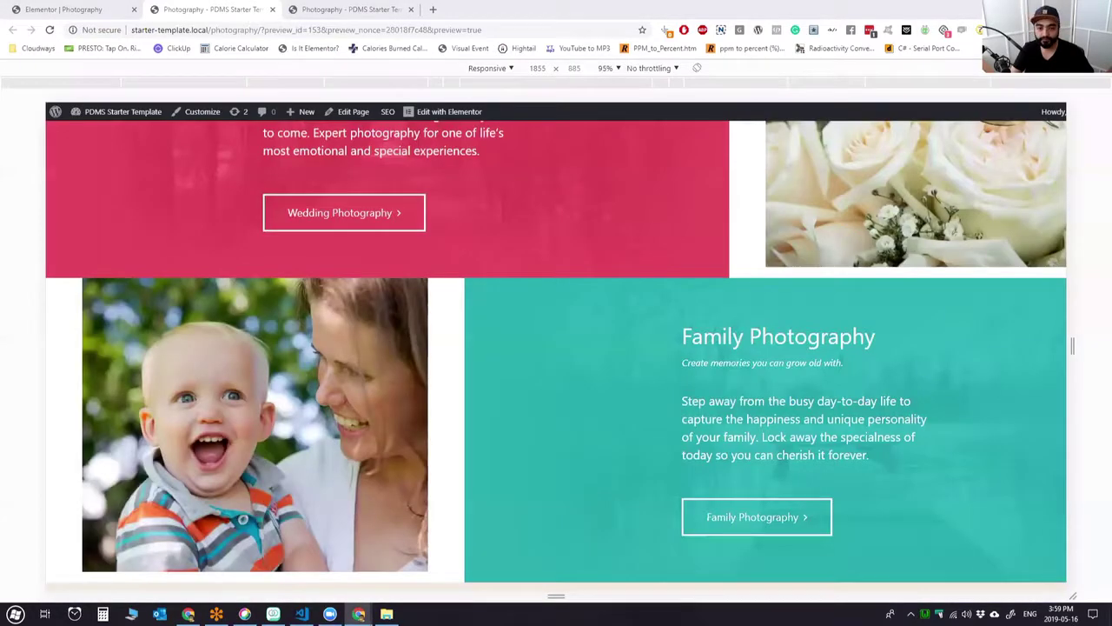
Check the wedding and family sections at different screen sizes, resizing the responsive viewport to 1426, 1669 and 1764 pixels wide.
{"action": "scroll", "coordinate": [931, 304], "scroll_direction": "up", "scroll_amount": 2}
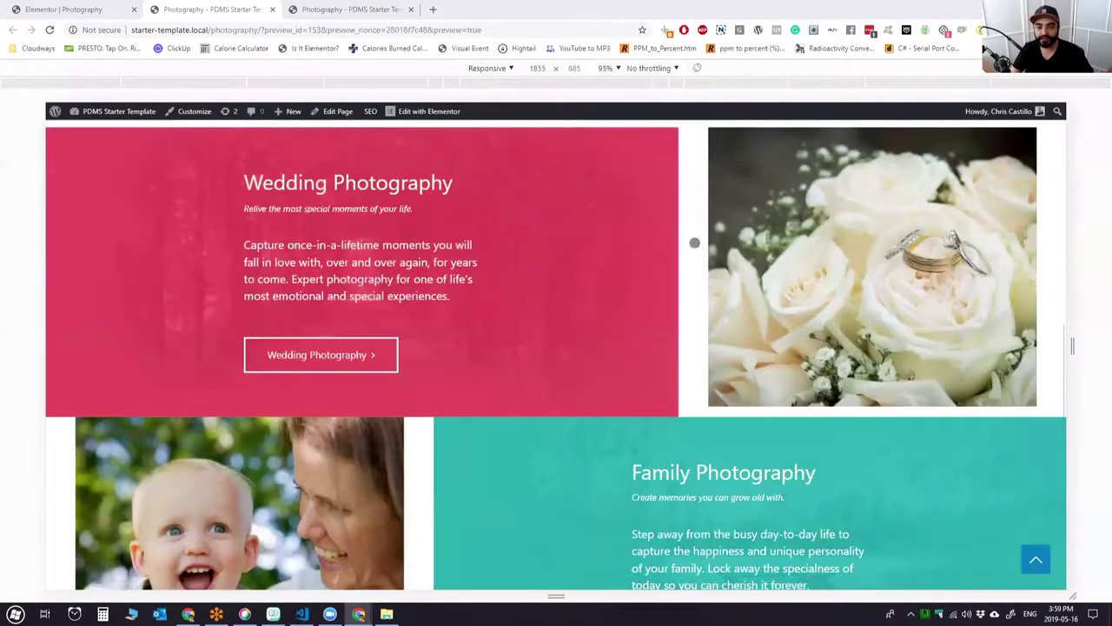
{"action": "scroll", "coordinate": [912, 347], "scroll_direction": "up", "scroll_amount": 1}
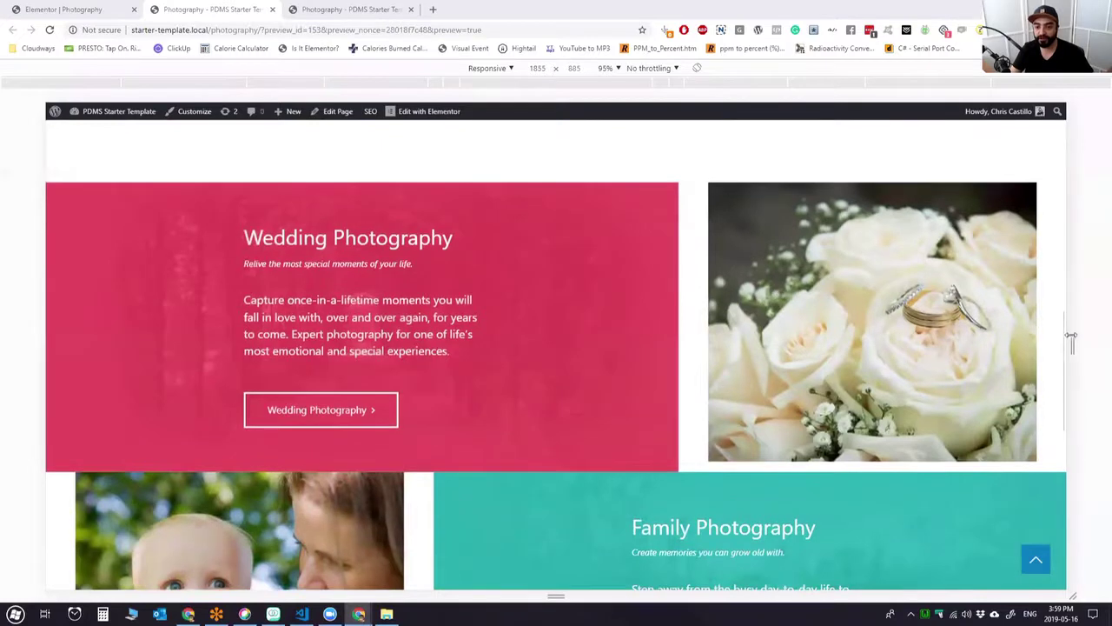
{"action": "left_click_drag", "start_coordinate": [1070, 330], "coordinate": [955, 310]}
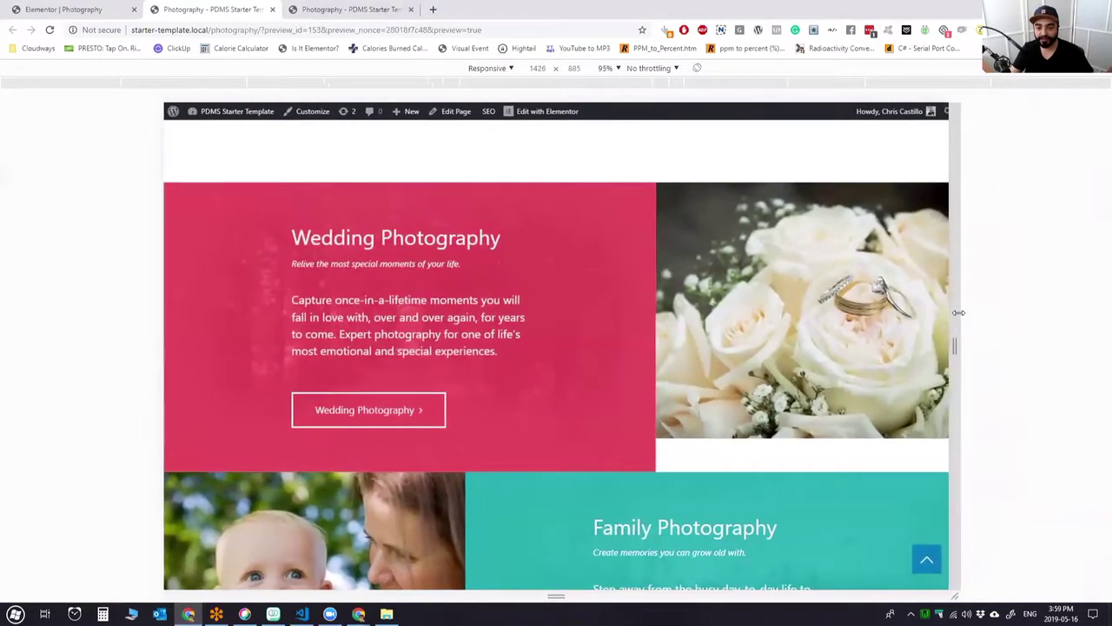
{"action": "scroll", "coordinate": [779, 449], "scroll_direction": "down", "scroll_amount": 7}
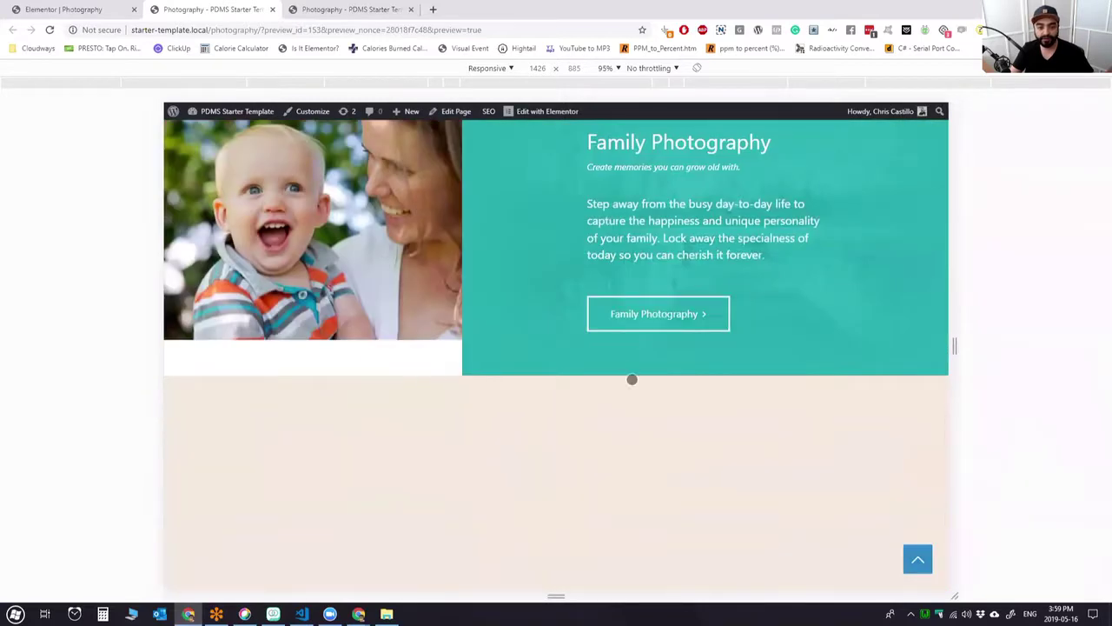
{"action": "scroll", "coordinate": [631, 380], "scroll_direction": "up", "scroll_amount": 6}
{"action": "scroll", "coordinate": [826, 363], "scroll_direction": "up", "scroll_amount": 2}
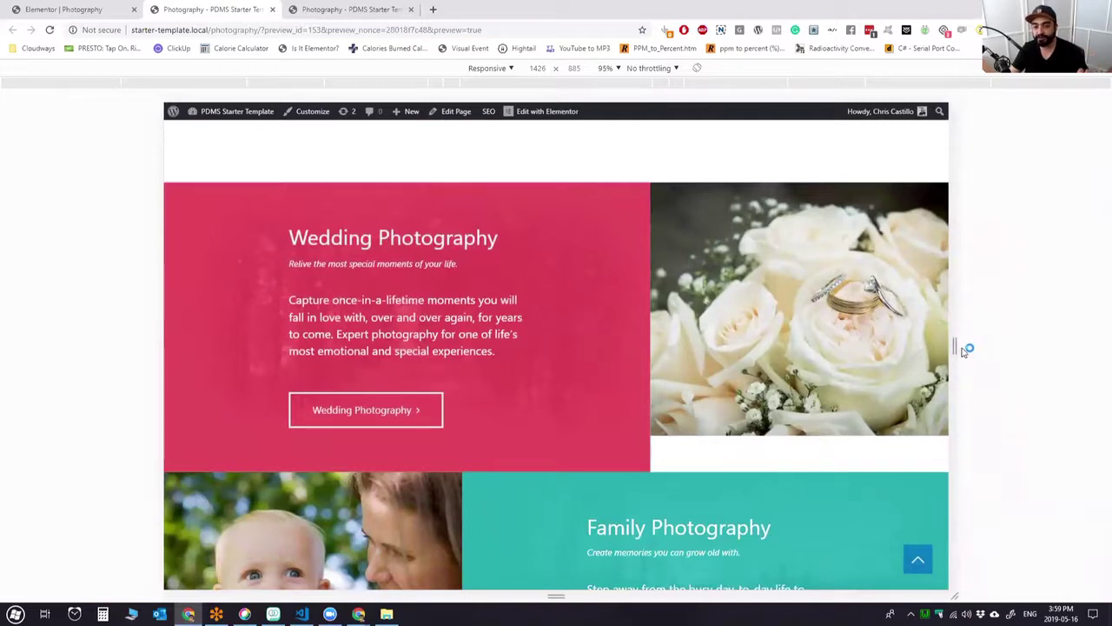
{"action": "left_click_drag", "start_coordinate": [961, 343], "coordinate": [1026, 342]}
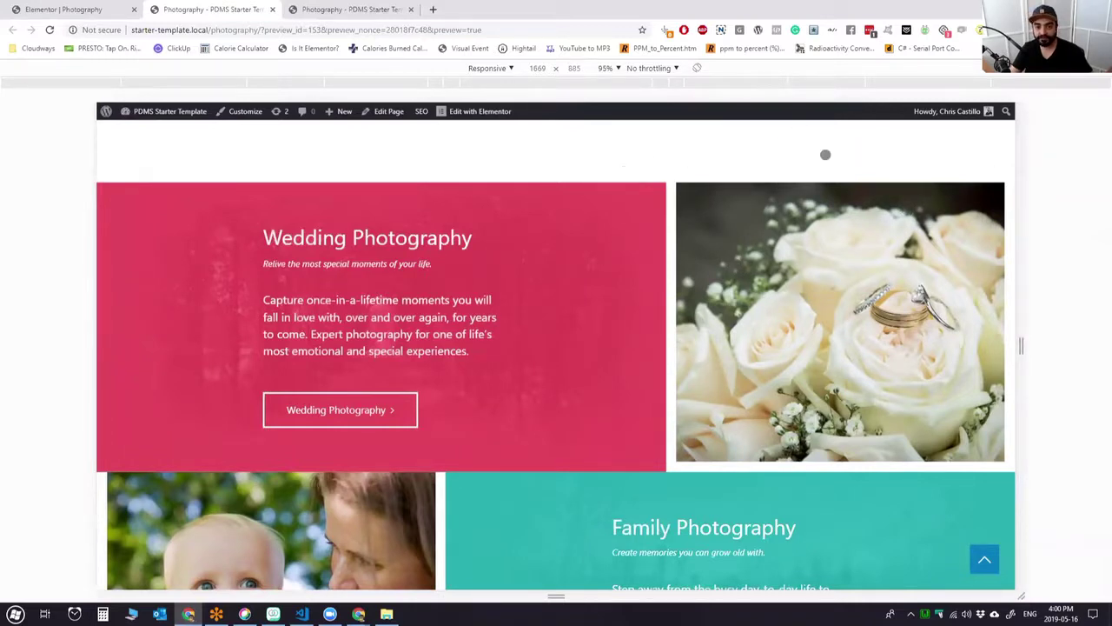
{"action": "left_click_drag", "start_coordinate": [1017, 282], "coordinate": [1043, 275]}
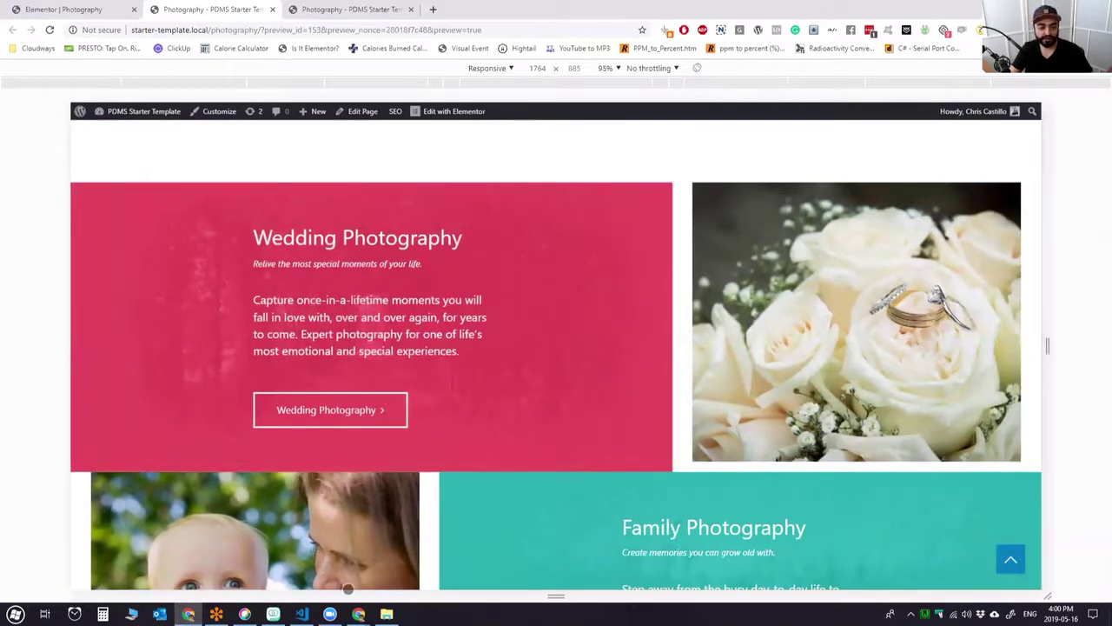
Switch to Visual Studio Code and remove one comment level from the overlapped-section-image-container rules in _photography.scss, reactivating the img rule with width 100% and height auto.
{"action": "left_click", "coordinate": [301, 613]}
{"action": "scroll", "coordinate": [565, 243], "scroll_direction": "down", "scroll_amount": 3}
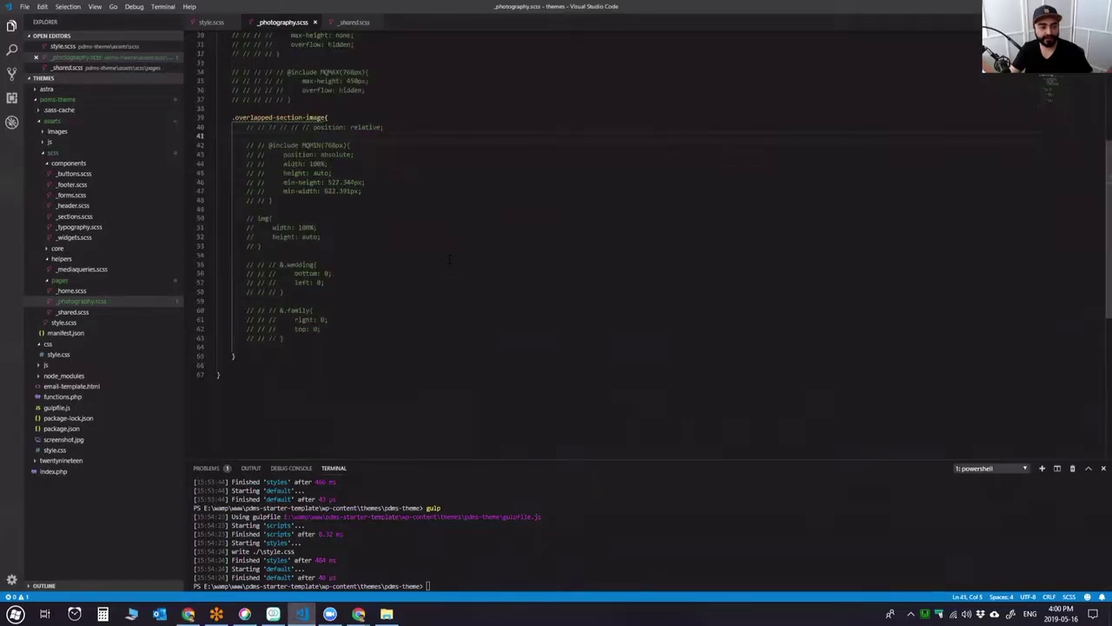
{"action": "scroll", "coordinate": [565, 244], "scroll_direction": "up", "scroll_amount": 3}
{"action": "scroll", "coordinate": [565, 243], "scroll_direction": "down", "scroll_amount": 2}
{"action": "left_click", "coordinate": [231, 184]}
{"action": "left_click", "coordinate": [272, 407]}
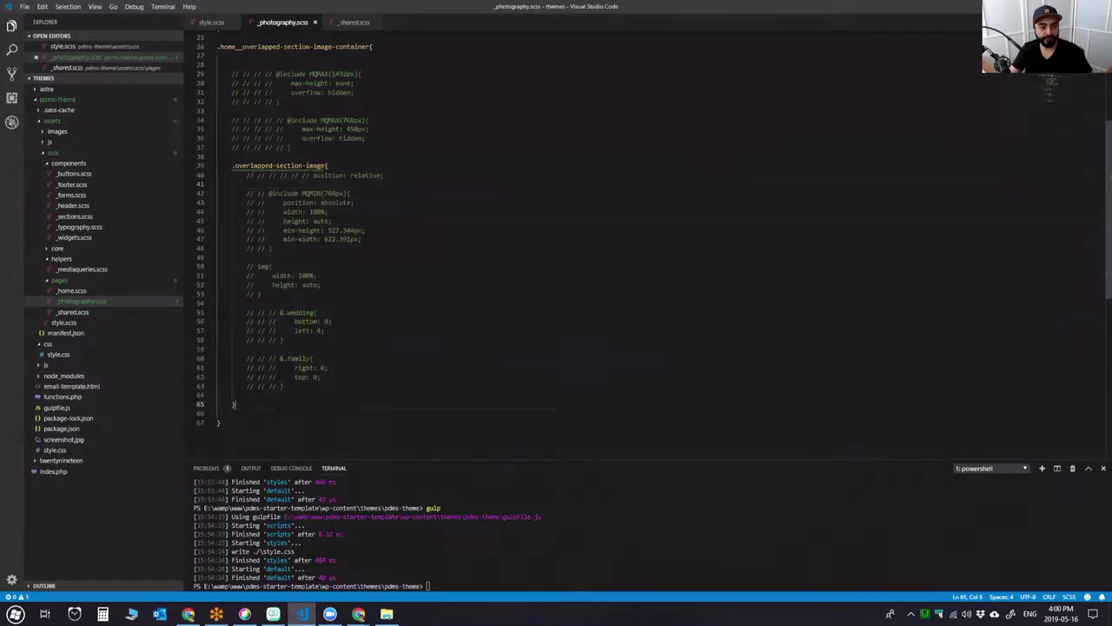
{"action": "scroll", "coordinate": [337, 275], "scroll_direction": "up", "scroll_amount": 6}
{"action": "left_click", "coordinate": [242, 216], "text": "shift"}
{"action": "scroll", "coordinate": [544, 227], "scroll_direction": "down", "scroll_amount": 5}
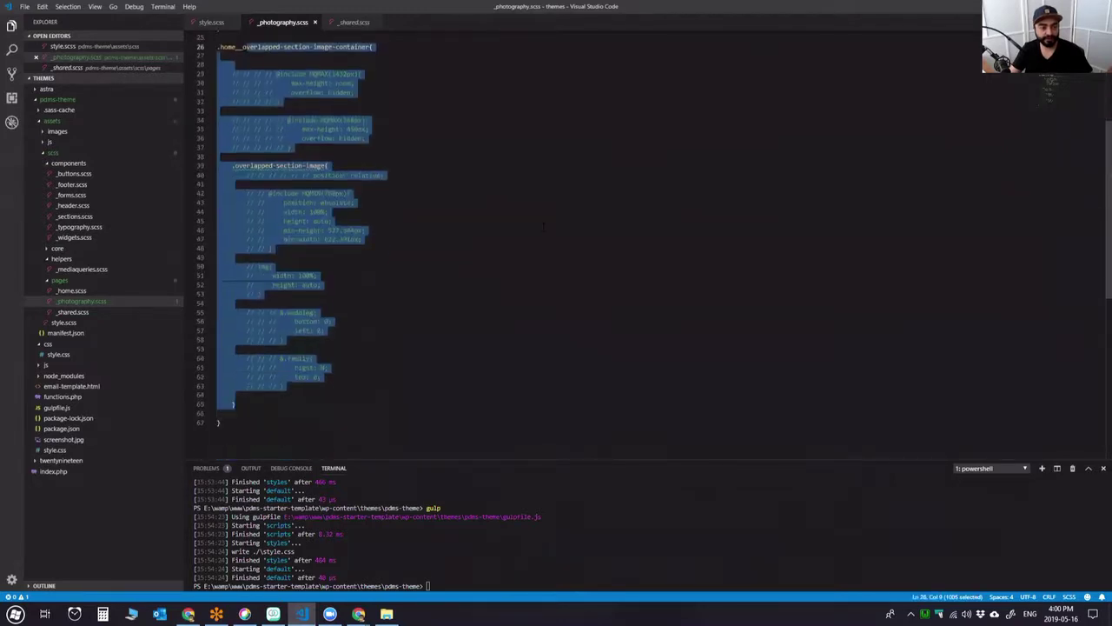
{"action": "key", "text": "ctrl+z"}
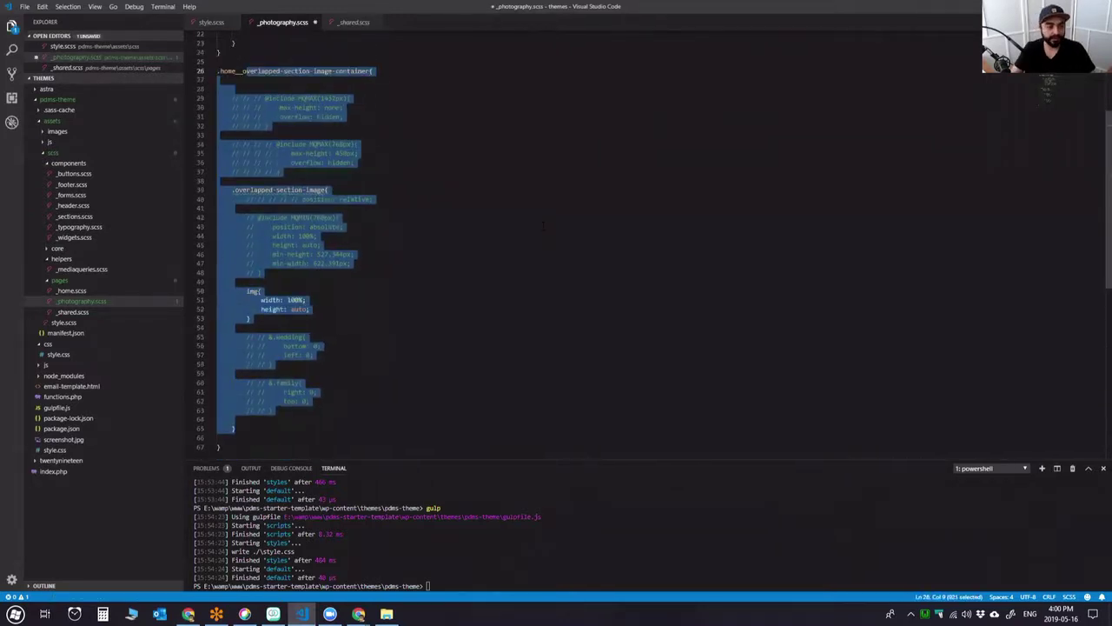
{"action": "left_click", "coordinate": [544, 227]}
{"action": "scroll", "coordinate": [402, 241], "scroll_direction": "up", "scroll_amount": 1}
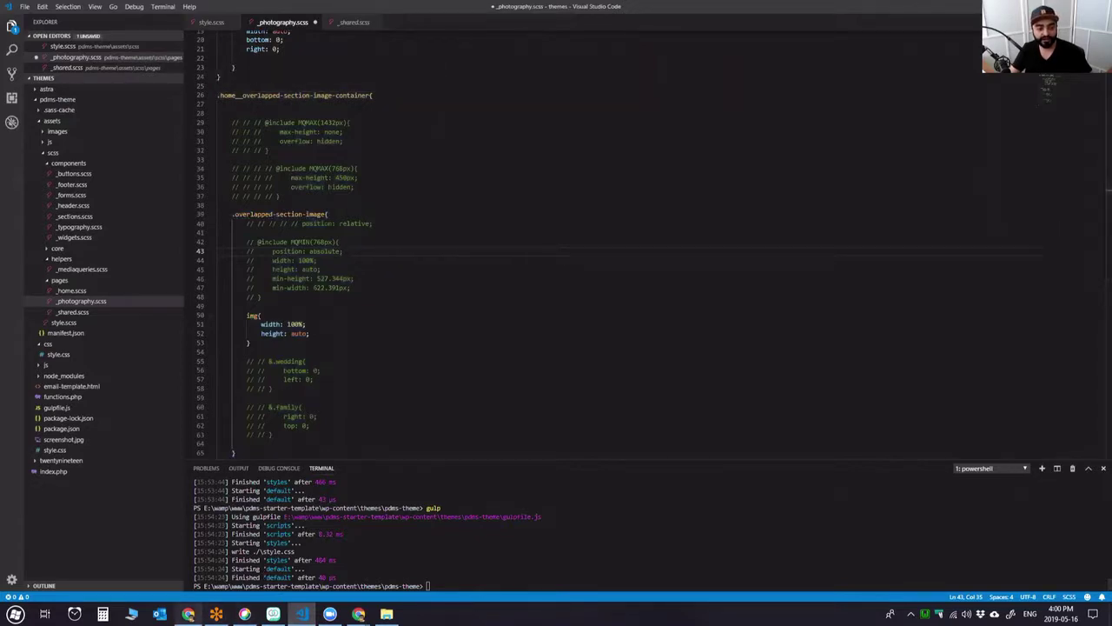
Compare the wedding section in the browser with the .overlapped-section-image rules in _photography.scss.
{"action": "left_click", "coordinate": [188, 614]}
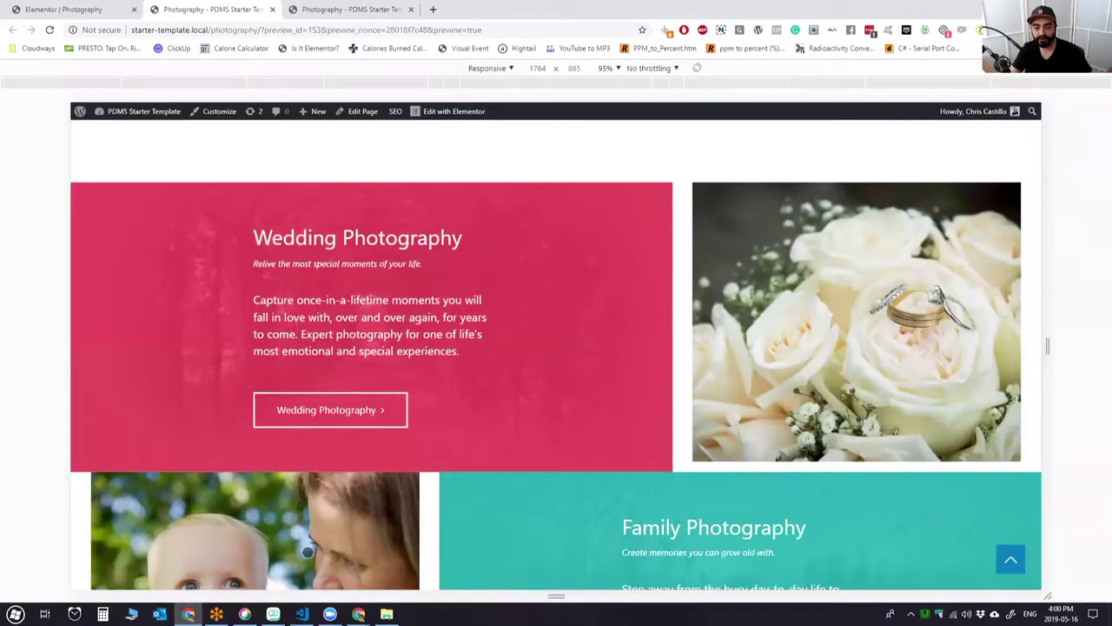
{"action": "left_click", "coordinate": [301, 613]}
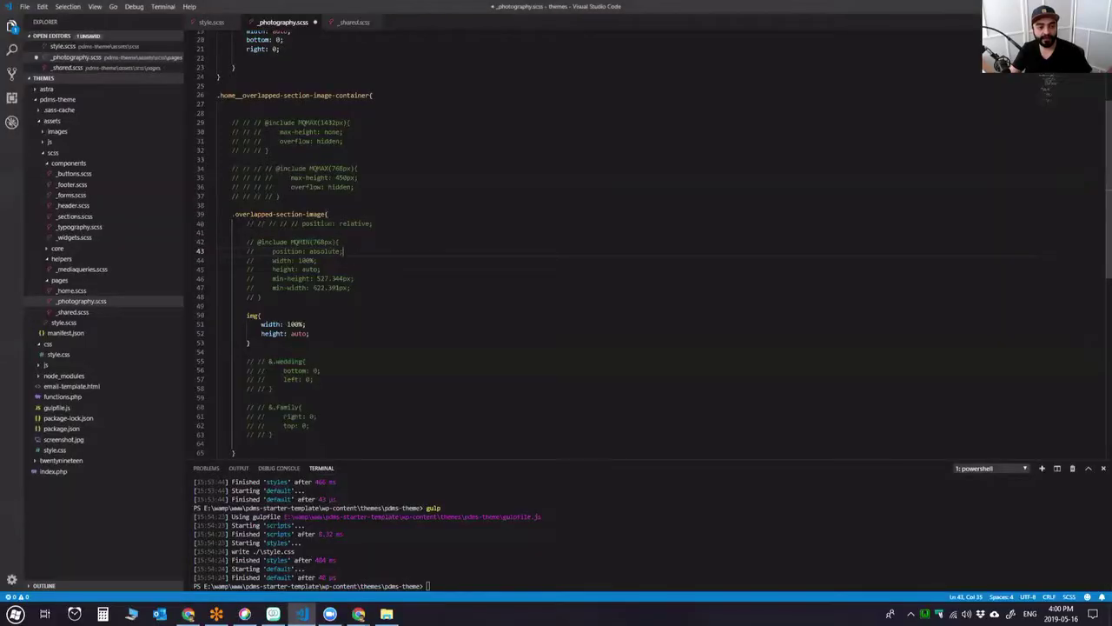
{"action": "left_click", "coordinate": [328, 214]}
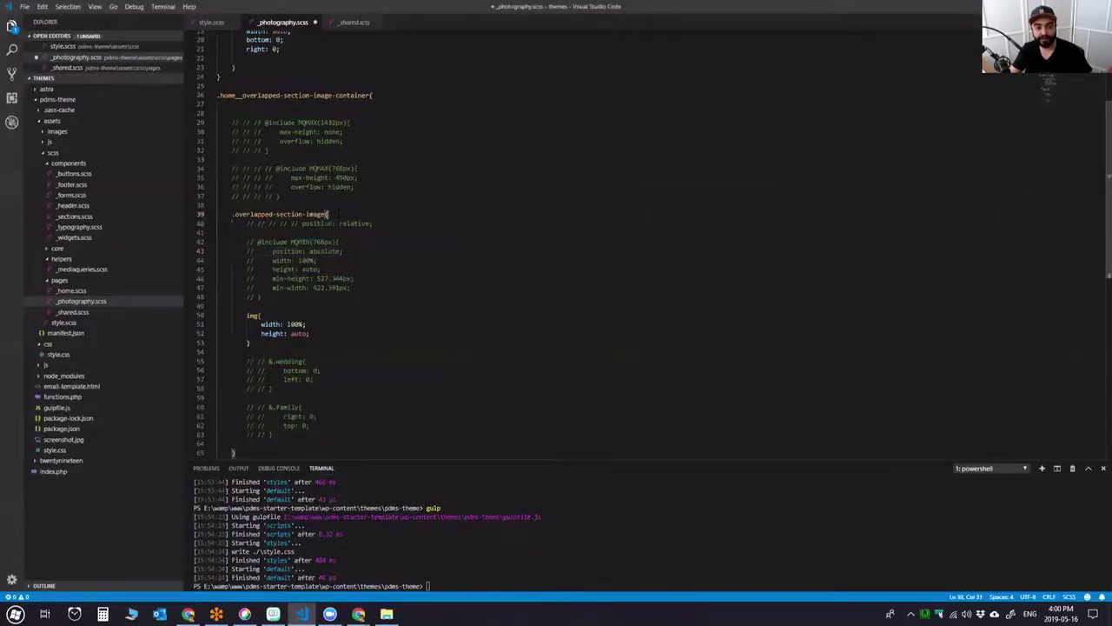
{"action": "scroll", "coordinate": [651, 243], "scroll_direction": "down", "scroll_amount": 2}
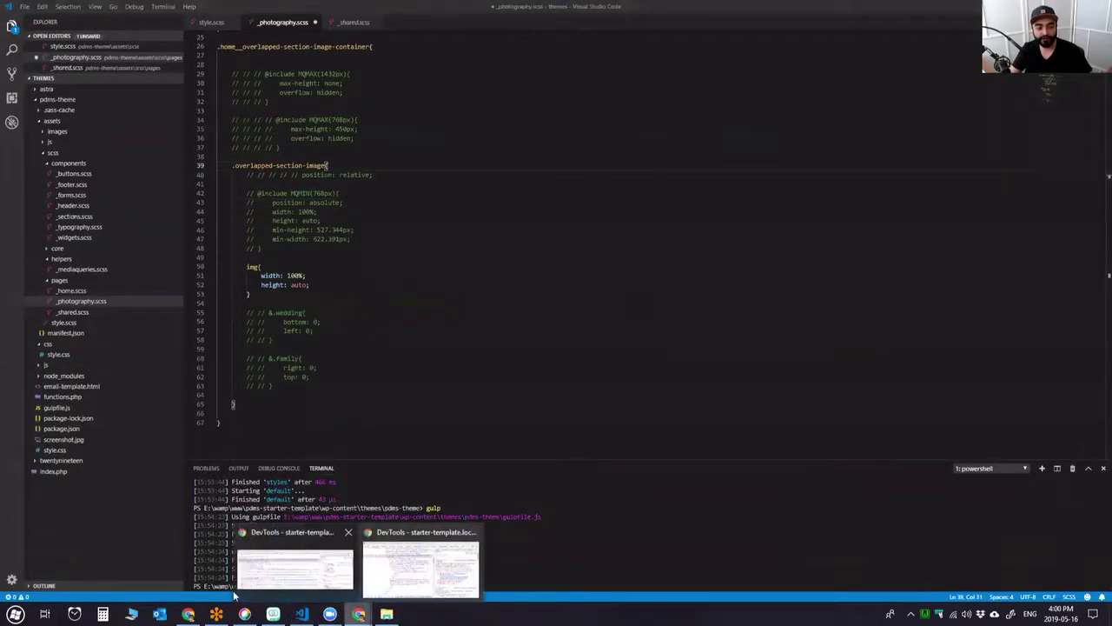
Switch to the browser and inspect the wedding rings image, examining its img element and the wrapper carrying the overlapped-section-image and wedding classes.
{"action": "left_click", "coordinate": [188, 613]}
{"action": "right_click", "coordinate": [810, 298]}
{"action": "left_click", "coordinate": [834, 444]}
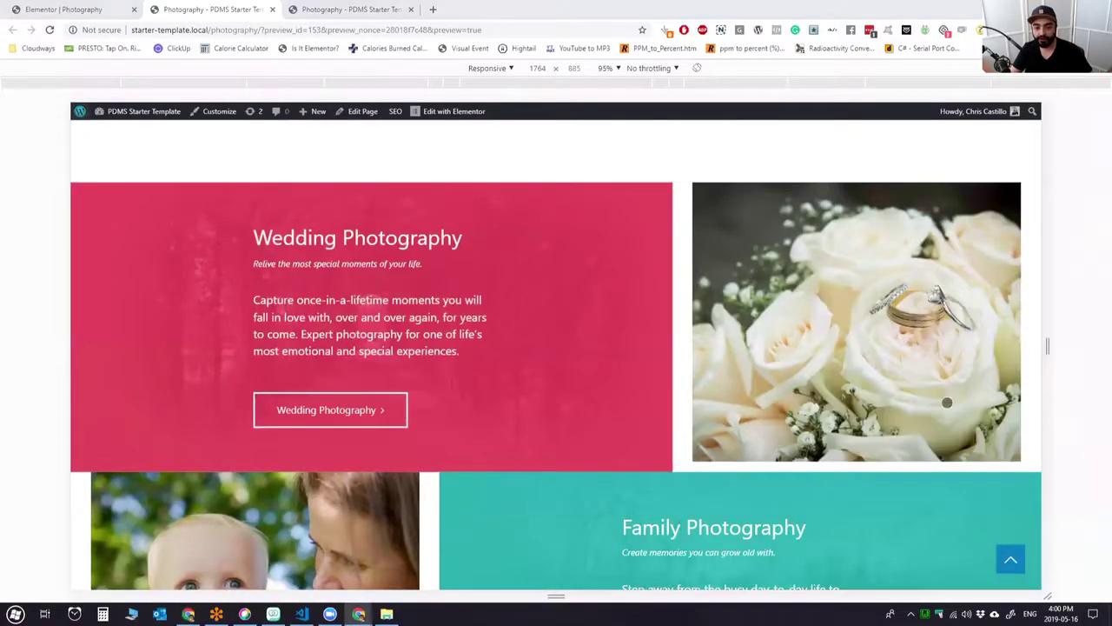
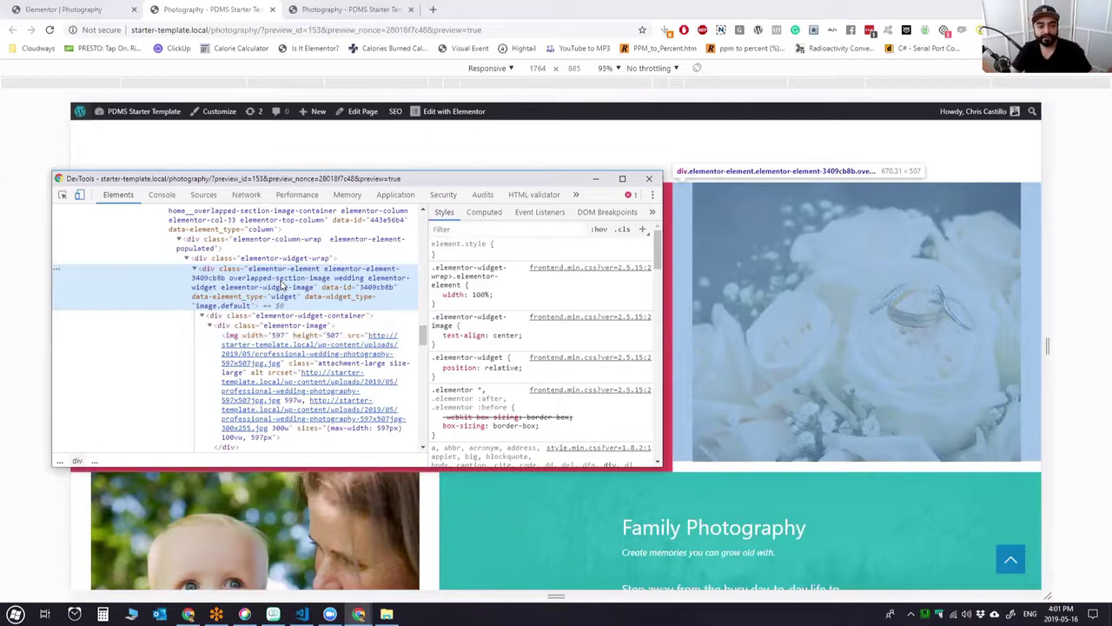
{"action": "left_click", "coordinate": [245, 340]}
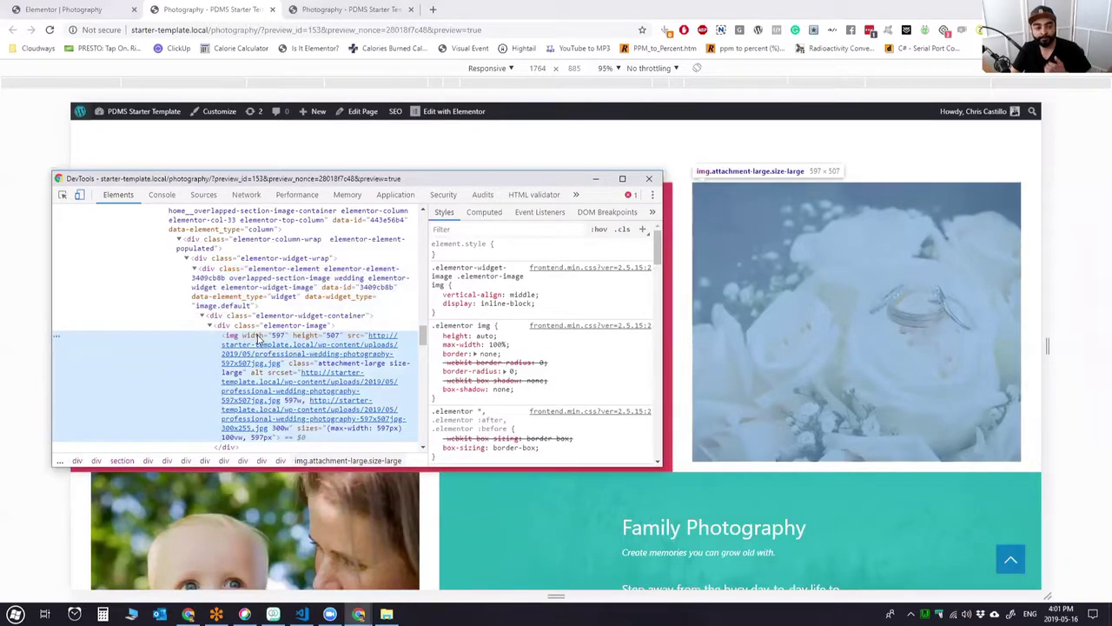
{"action": "left_click", "coordinate": [282, 287]}
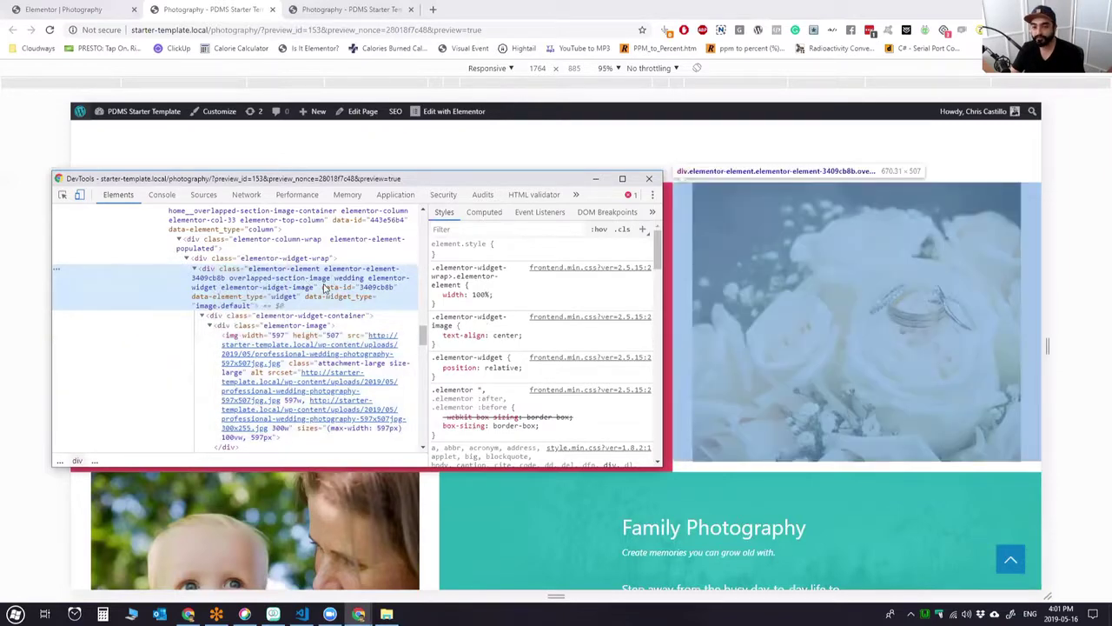
Switch to Visual Studio Code, save _photography.scss and compile the styles by running gulp in the terminal.
{"action": "left_click", "coordinate": [301, 614]}
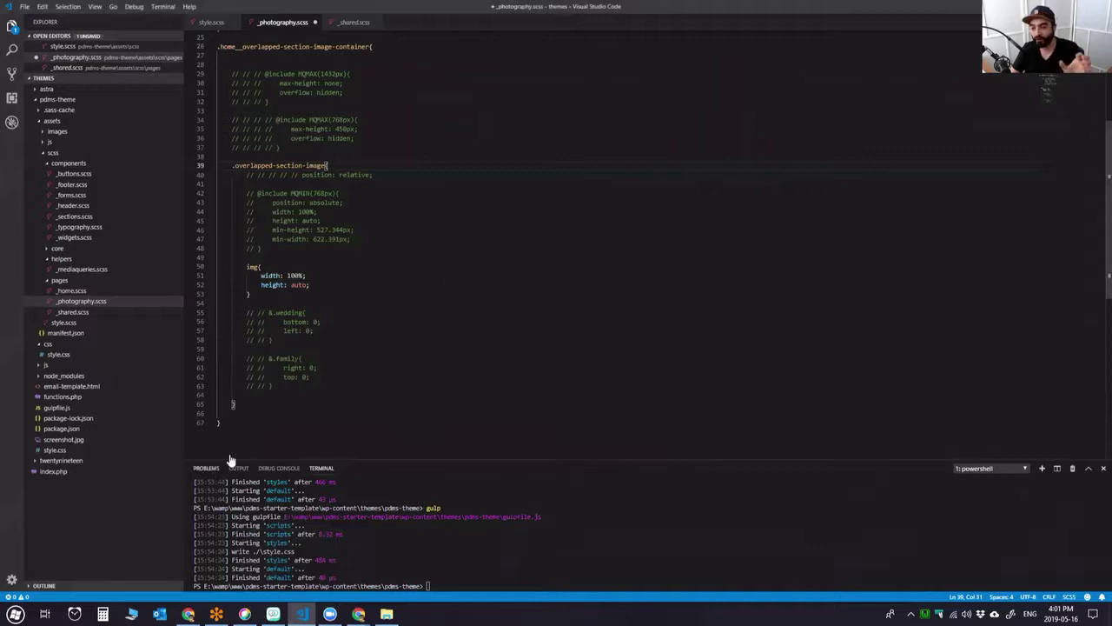
{"action": "left_click", "coordinate": [324, 293]}
{"action": "key", "text": "ctrl+s"}
{"action": "left_click", "coordinate": [485, 570]}
{"action": "type", "text": "gulp"}
{"action": "key", "text": "Return"}
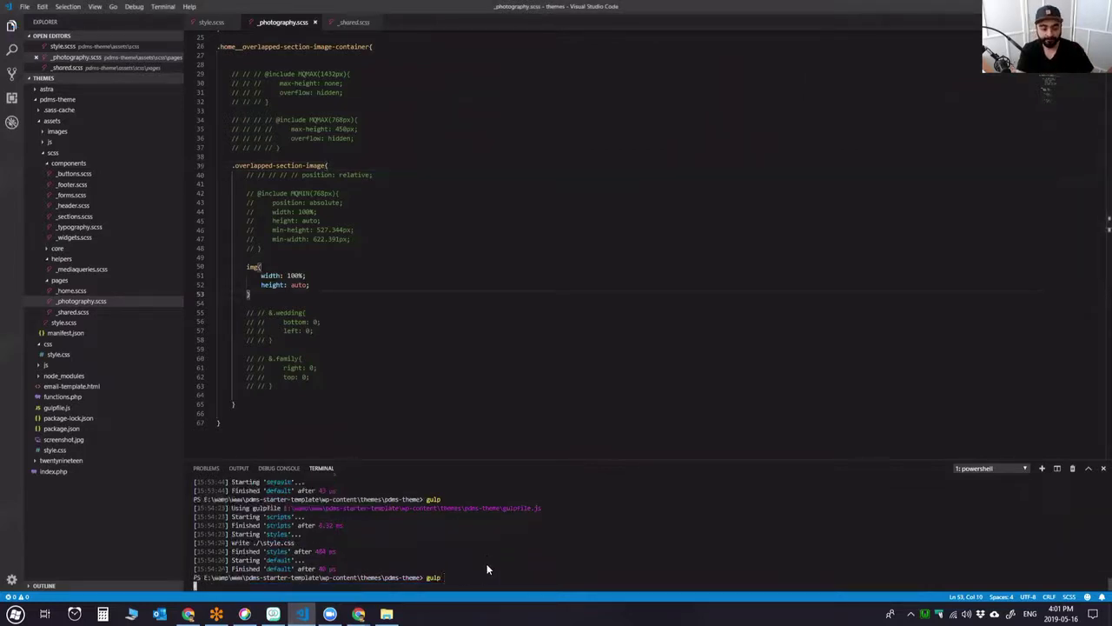
Return to the browser and check how the wedding and family images fill their columns with the compiled styles.
{"action": "mouse_move", "coordinate": [188, 613]}
{"action": "left_click", "coordinate": [188, 570]}
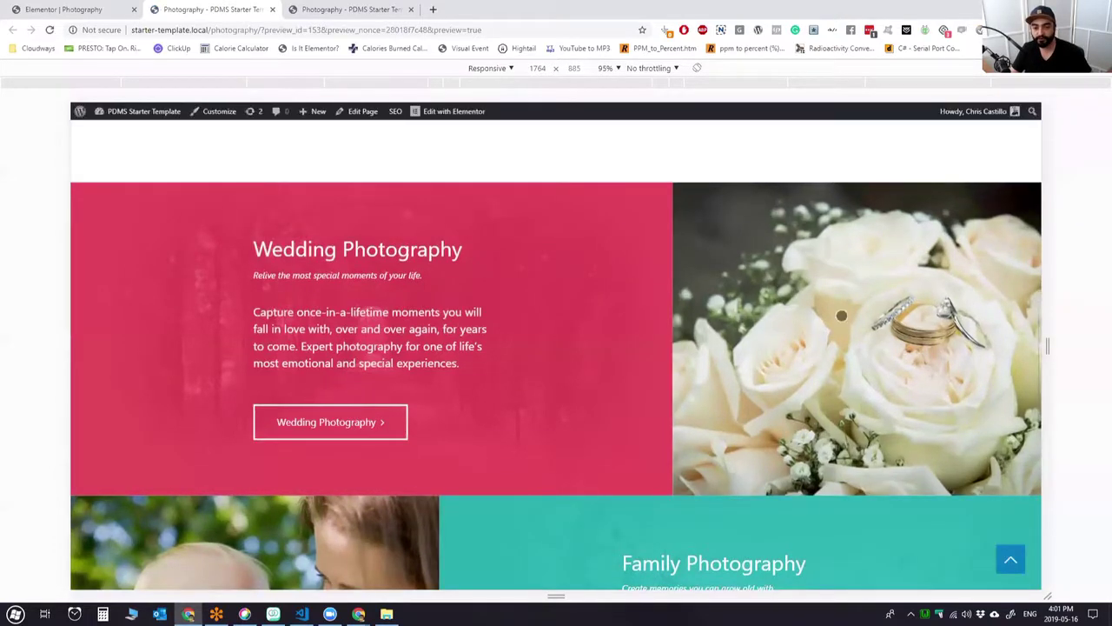
{"action": "scroll", "coordinate": [387, 410], "scroll_direction": "down", "scroll_amount": 5}
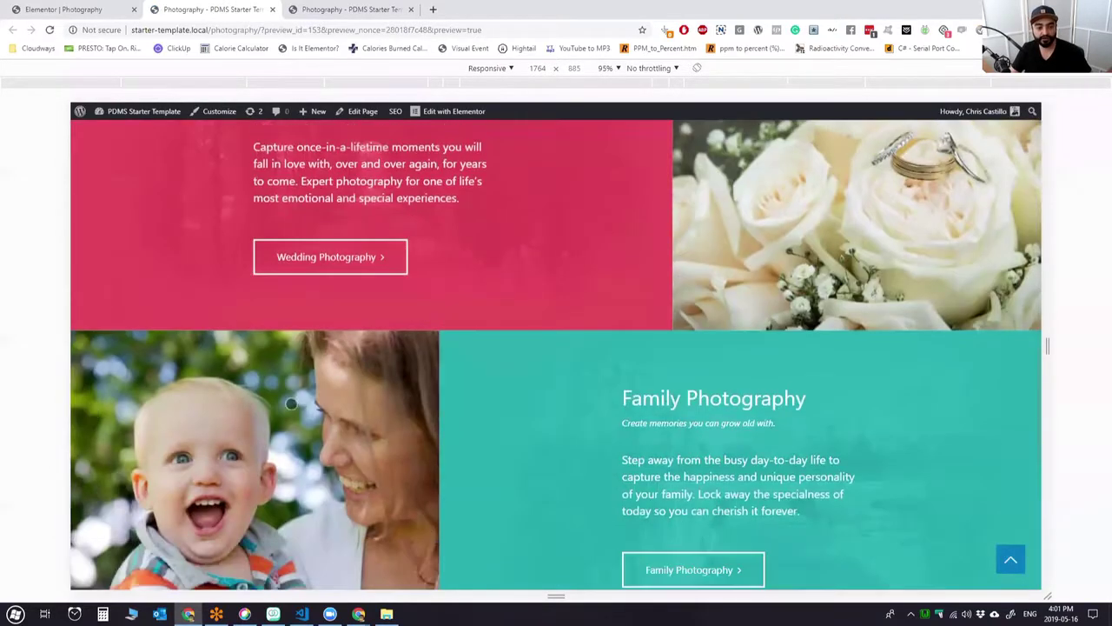
{"action": "scroll", "coordinate": [379, 296], "scroll_direction": "up", "scroll_amount": 3}
{"action": "scroll", "coordinate": [715, 376], "scroll_direction": "up", "scroll_amount": 2}
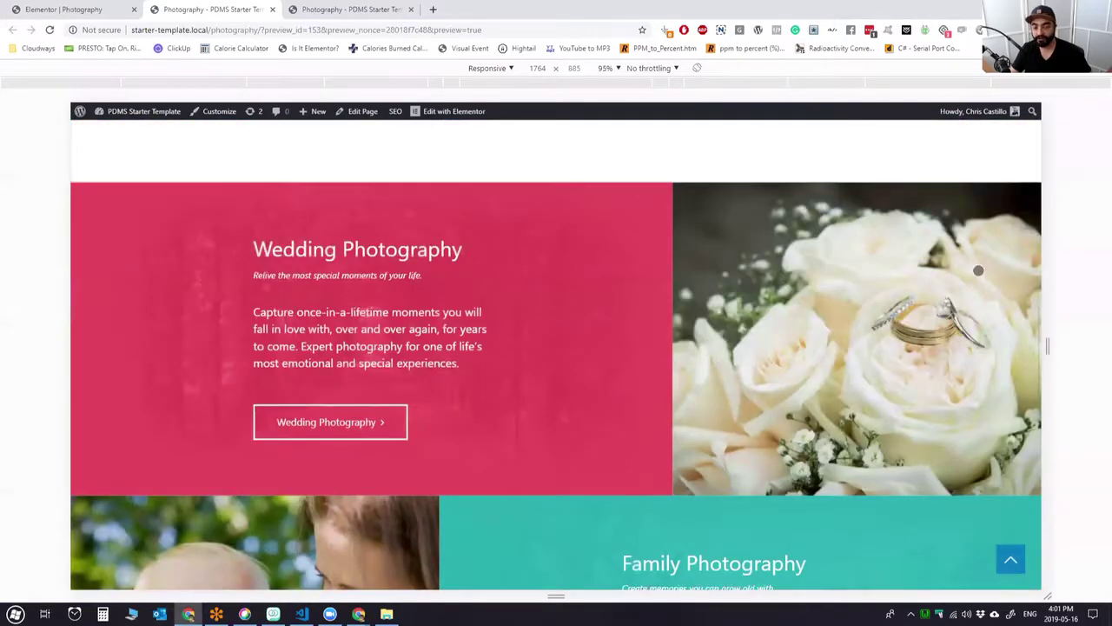
Narrow the responsive viewport to 1475 pixels, check the space below both section images, and widen it to 1686 pixels.
{"action": "left_click_drag", "start_coordinate": [1053, 334], "coordinate": [970, 313]}
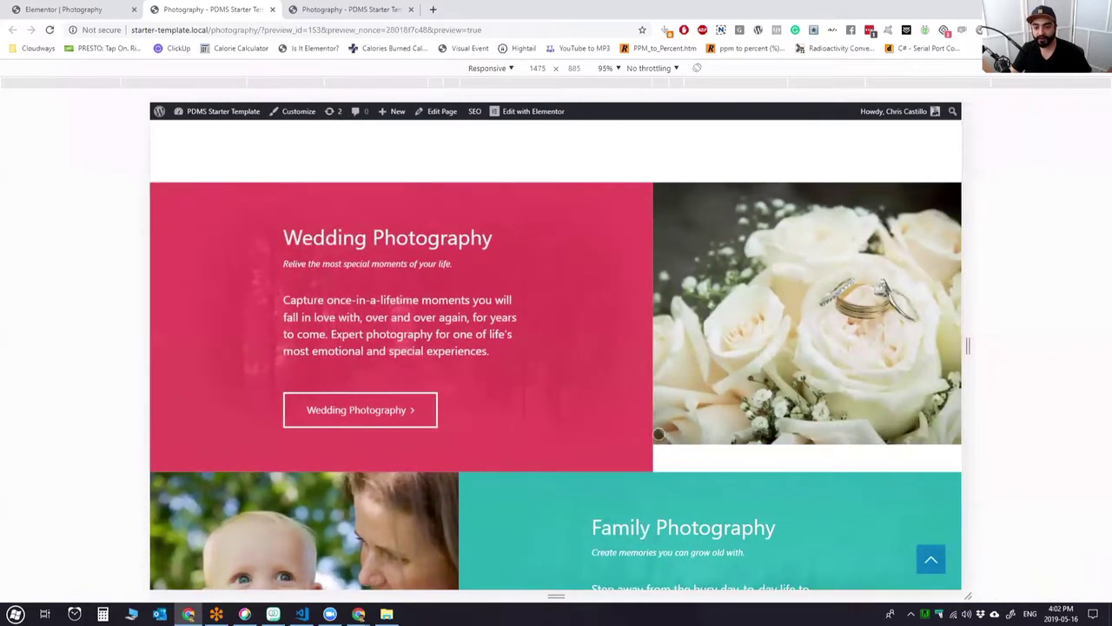
{"action": "scroll", "coordinate": [616, 474], "scroll_direction": "down", "scroll_amount": 3}
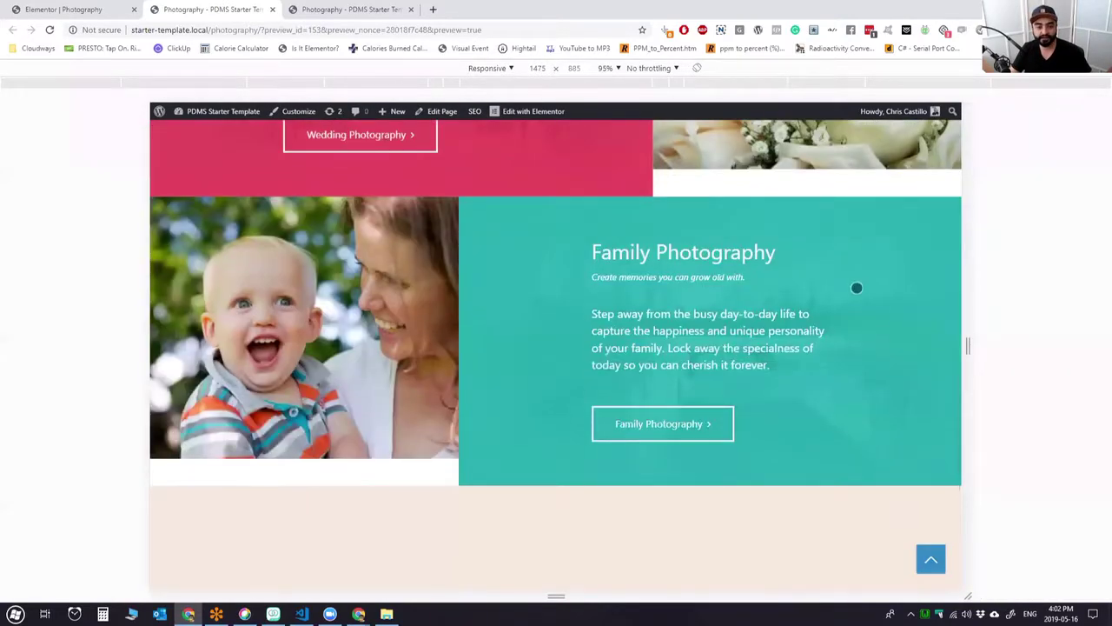
{"action": "scroll", "coordinate": [856, 286], "scroll_direction": "up", "scroll_amount": 2}
{"action": "scroll", "coordinate": [816, 352], "scroll_direction": "up", "scroll_amount": 2}
{"action": "scroll", "coordinate": [852, 426], "scroll_direction": "down", "scroll_amount": 1}
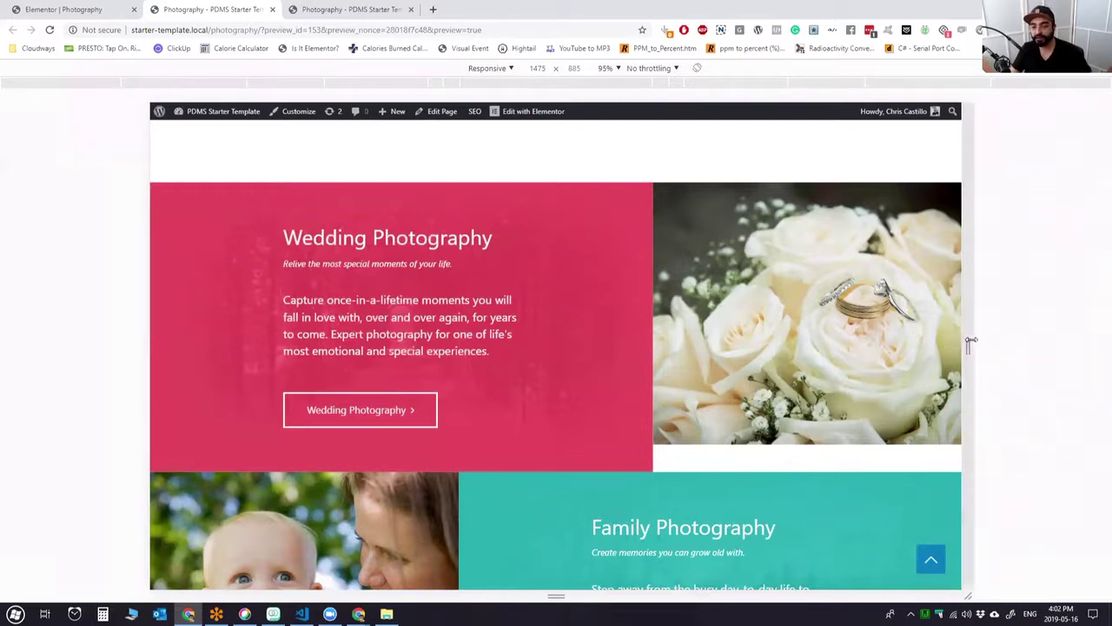
{"action": "left_click_drag", "start_coordinate": [969, 343], "coordinate": [1026, 345]}
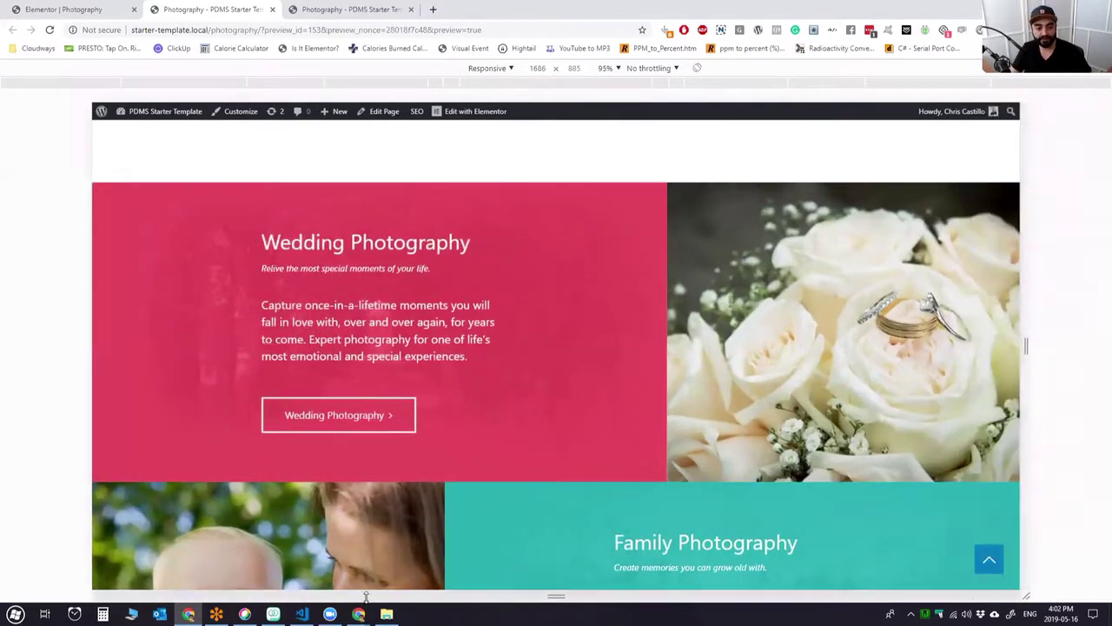
Switch to Visual Studio Code and uncomment the MQMIN(768px) include block inside .overlapped-section-image in _photography.scss.
{"action": "key", "text": "alt+Tab"}
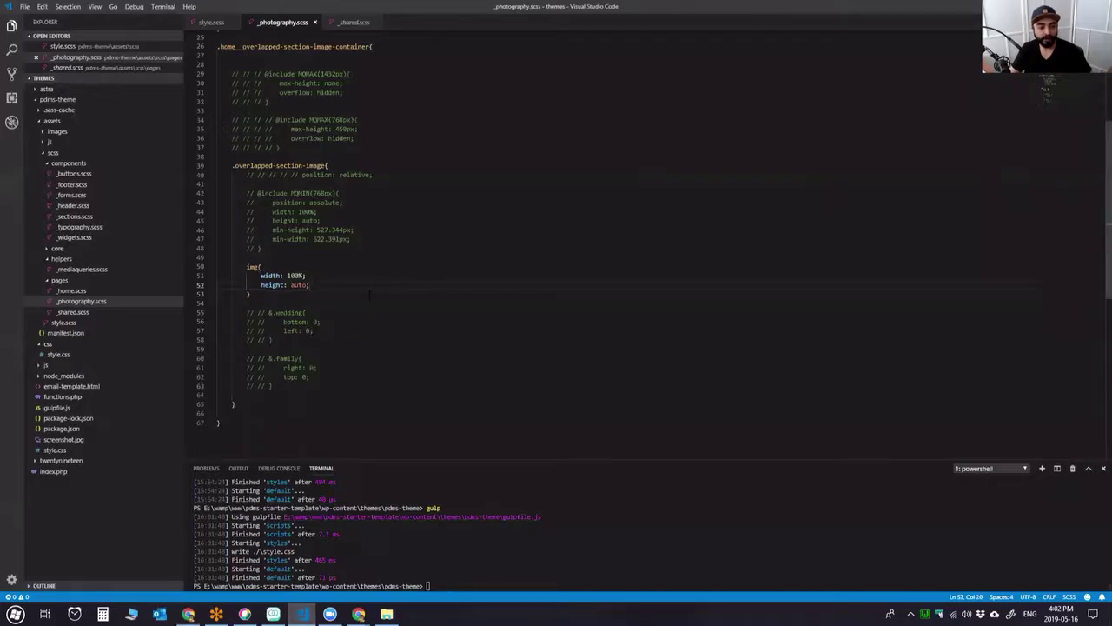
{"action": "left_click", "coordinate": [286, 251]}
{"action": "left_click", "coordinate": [247, 193], "text": "shift"}
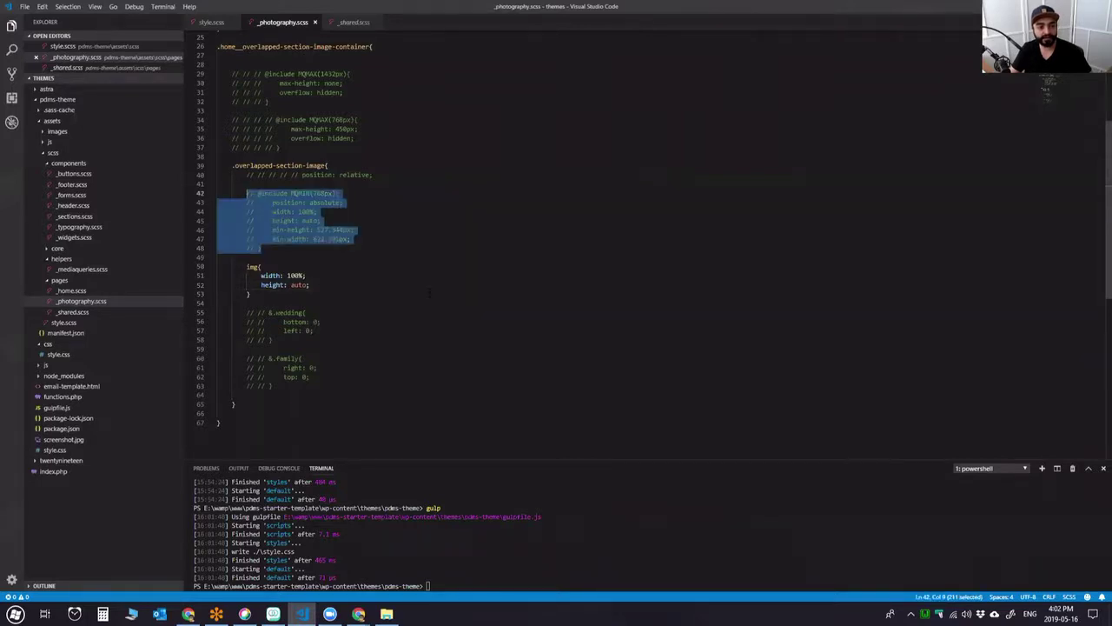
{"action": "left_click", "coordinate": [396, 258]}
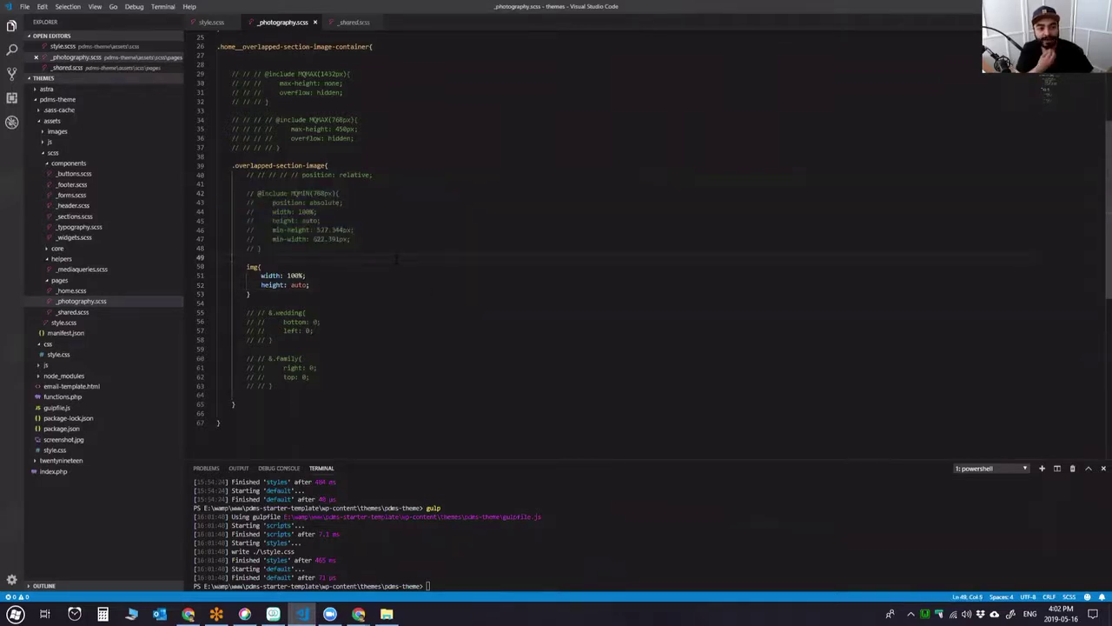
{"action": "key", "text": "shift+Up"}
{"action": "key", "text": "shift+Up"}
{"action": "key", "text": "shift+Up"}
{"action": "key", "text": "shift+Up"}
{"action": "key", "text": "shift+Up"}
{"action": "key", "text": "shift+Up"}
{"action": "key", "text": "shift+Up"}
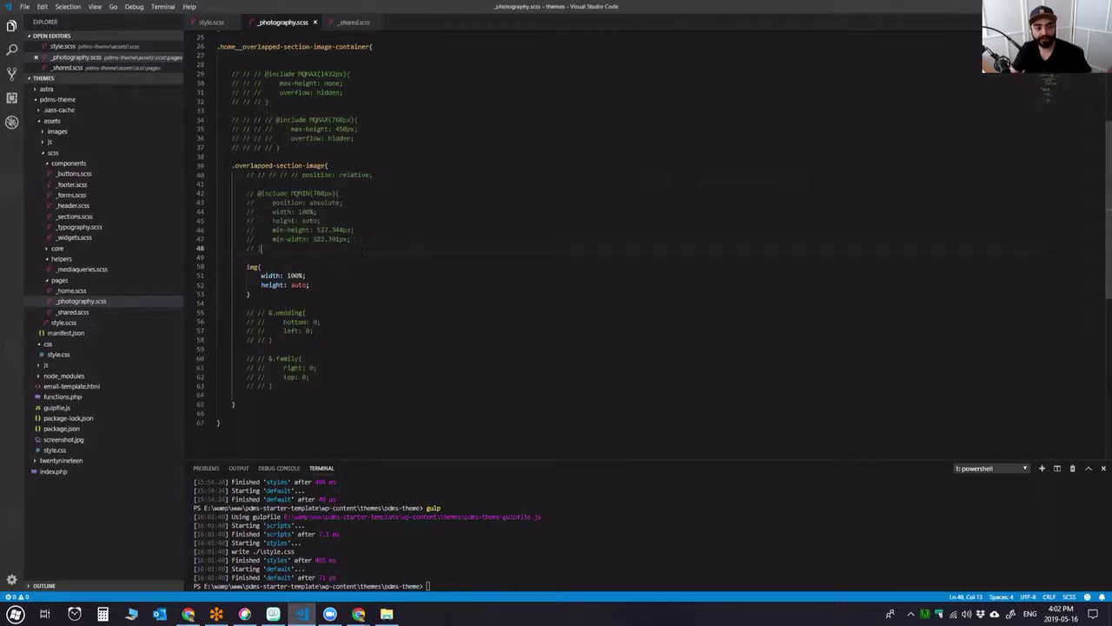
{"action": "key", "text": "shift+Home"}
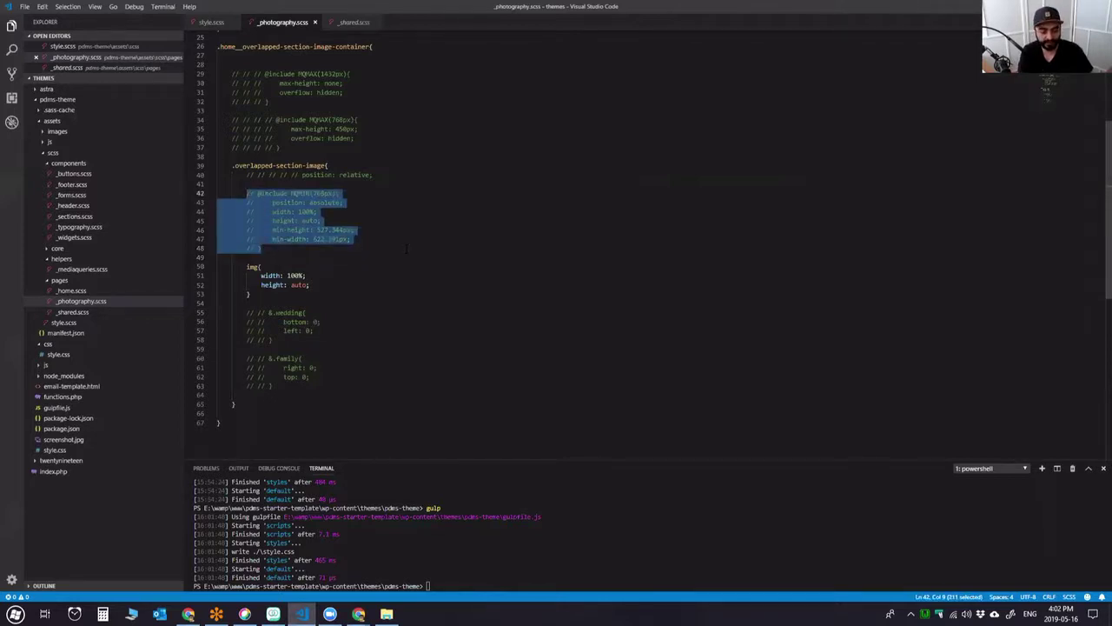
{"action": "key", "text": "ctrl+slash"}
{"action": "left_click", "coordinate": [248, 248]}
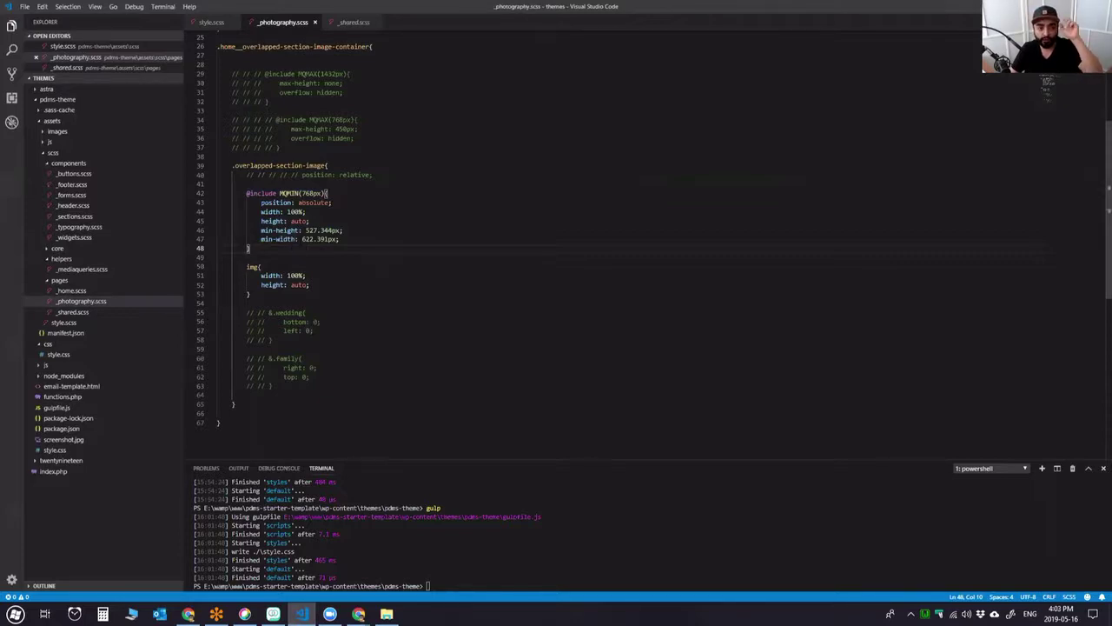
Open _mediaqueries.scss from the helpers folder and examine the MQMIN, MQMAX and MQRANGE mixins behind the include.
{"action": "double_click", "coordinate": [289, 193]}
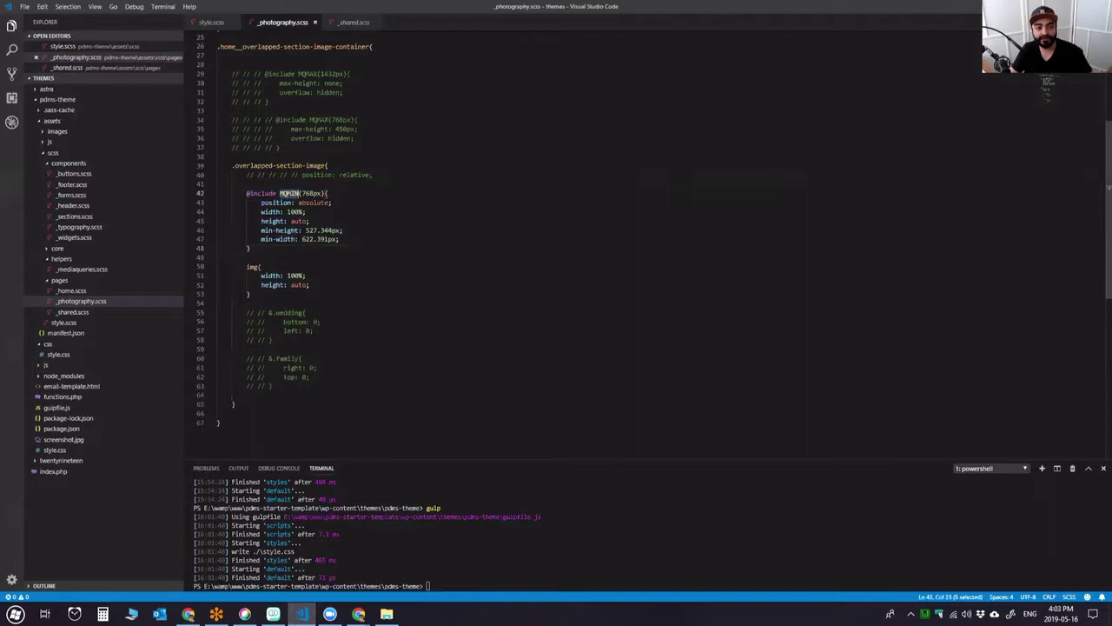
{"action": "left_click", "coordinate": [267, 248]}
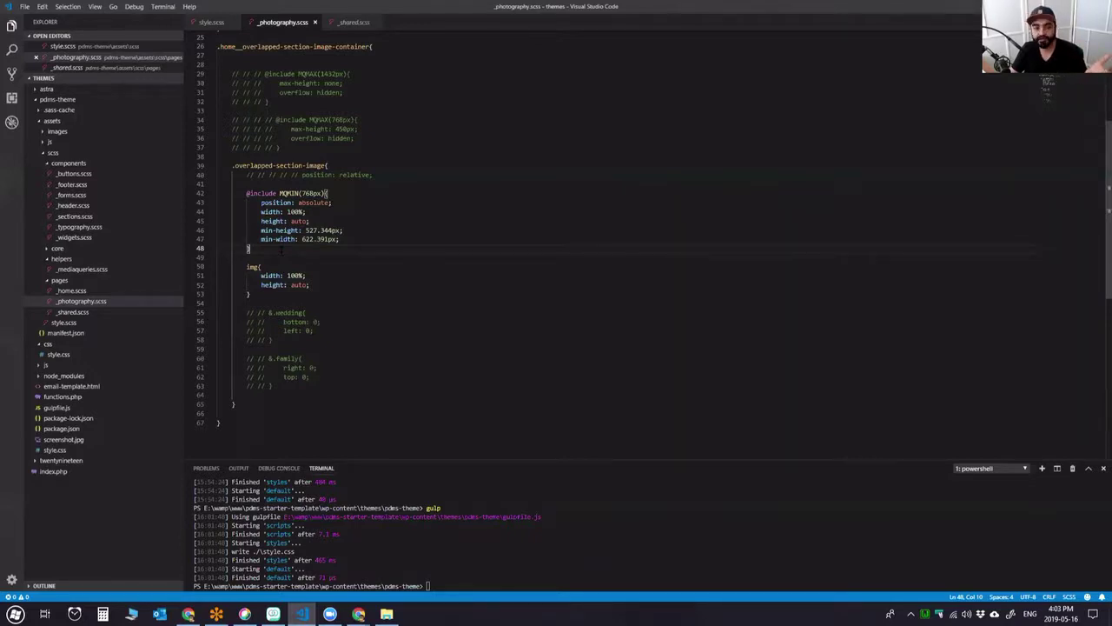
{"action": "left_click", "coordinate": [58, 269]}
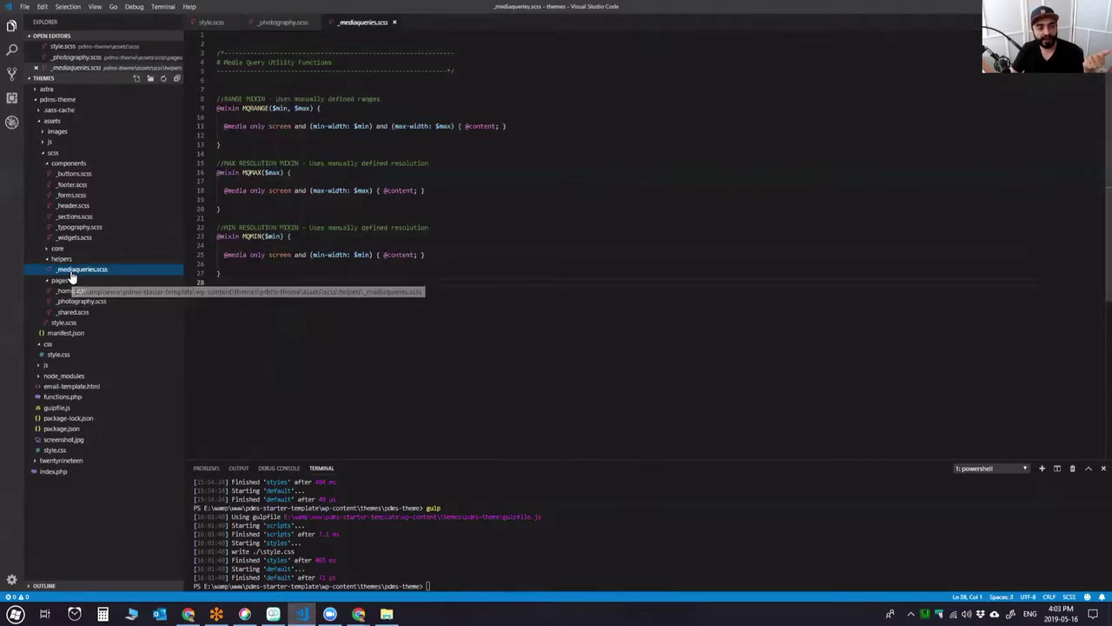
{"action": "left_click", "coordinate": [321, 283]}
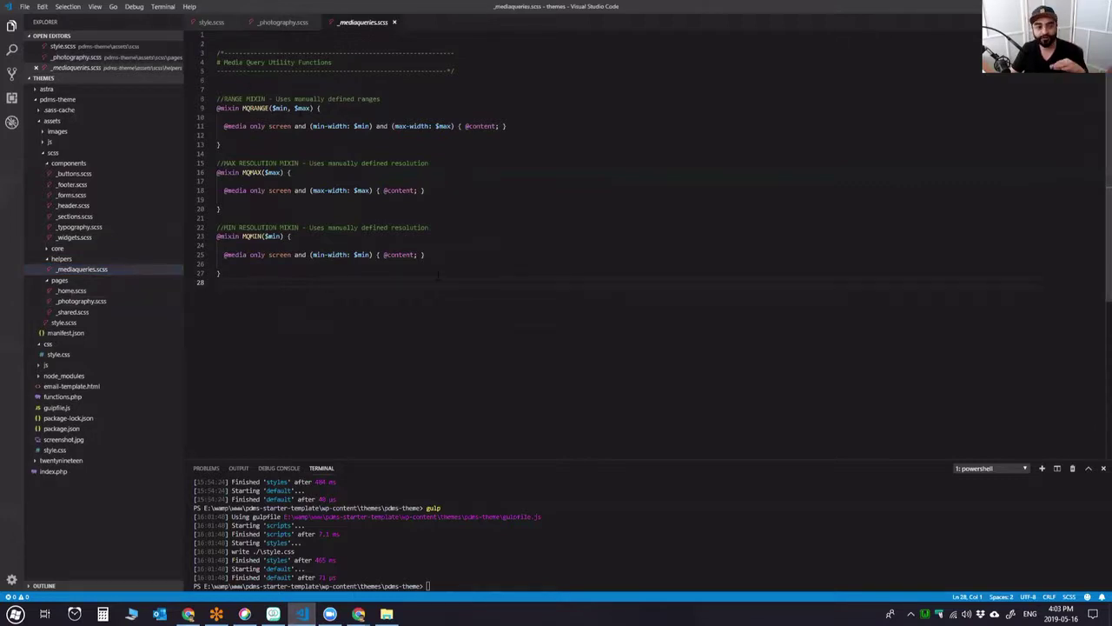
{"action": "left_click", "coordinate": [219, 273]}
{"action": "left_click", "coordinate": [476, 292]}
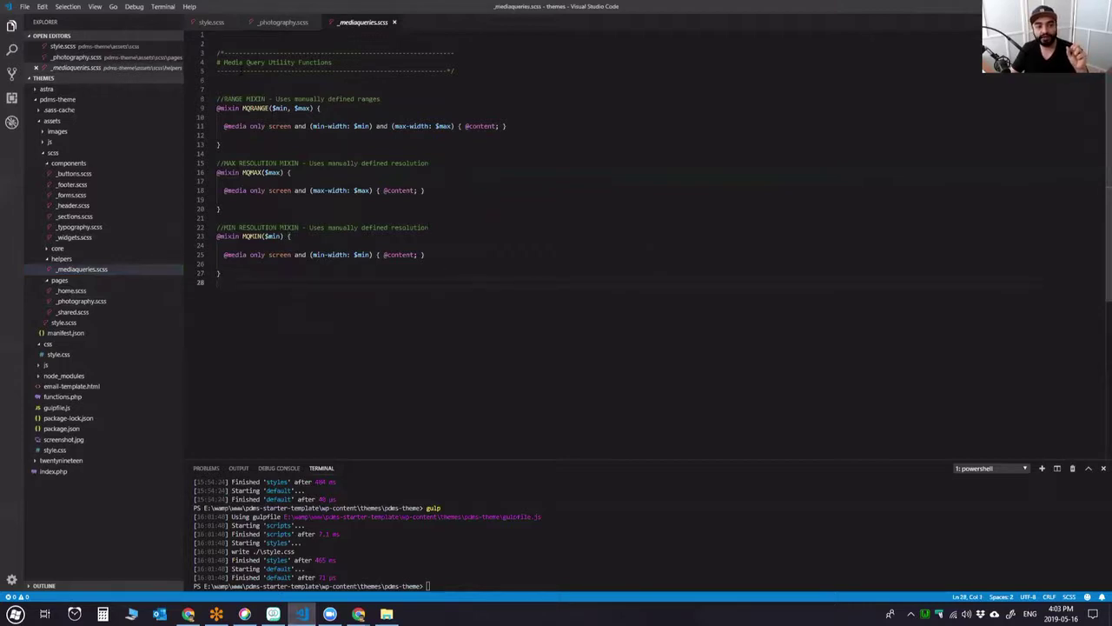
{"action": "double_click", "coordinate": [252, 236]}
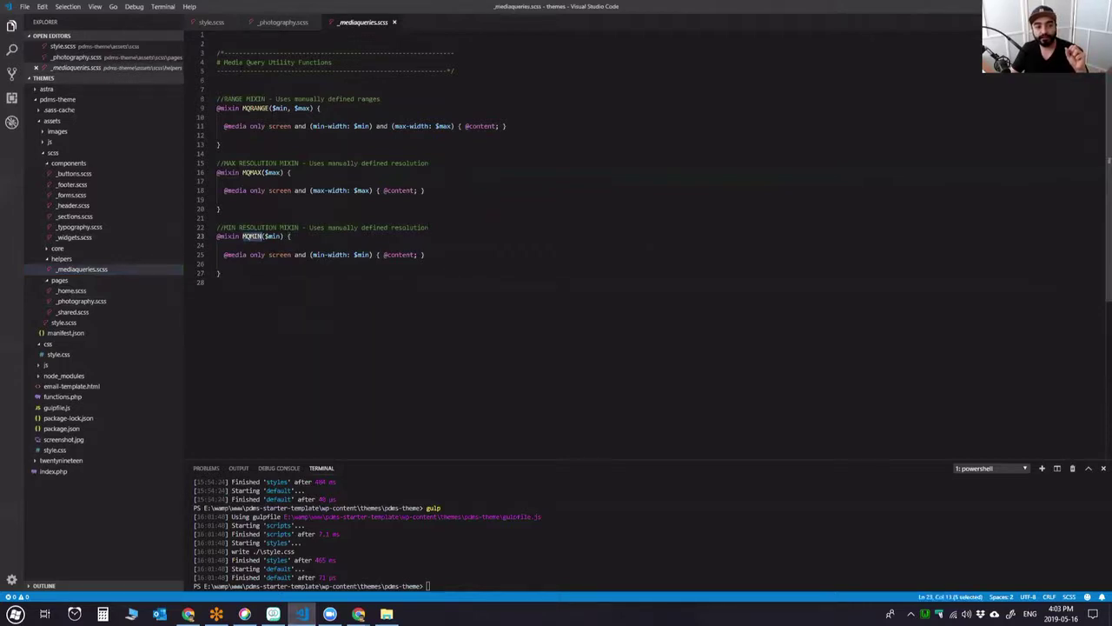
{"action": "type", "text": "MQMIN"}
{"action": "left_click", "coordinate": [257, 172]}
{"action": "double_click", "coordinate": [256, 108]}
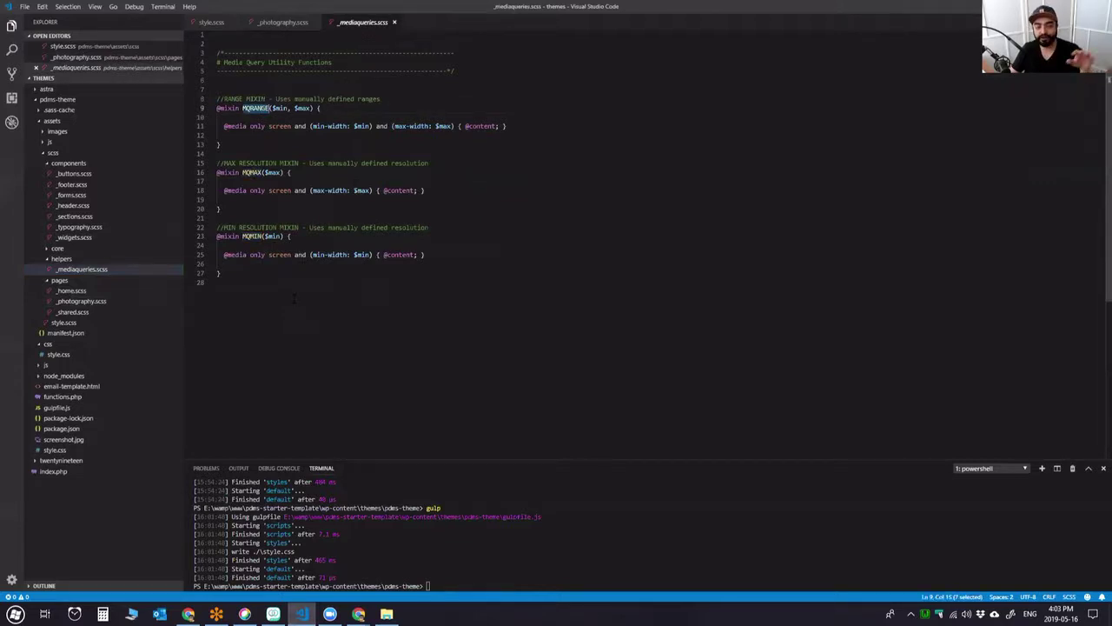
{"action": "left_click", "coordinate": [294, 298]}
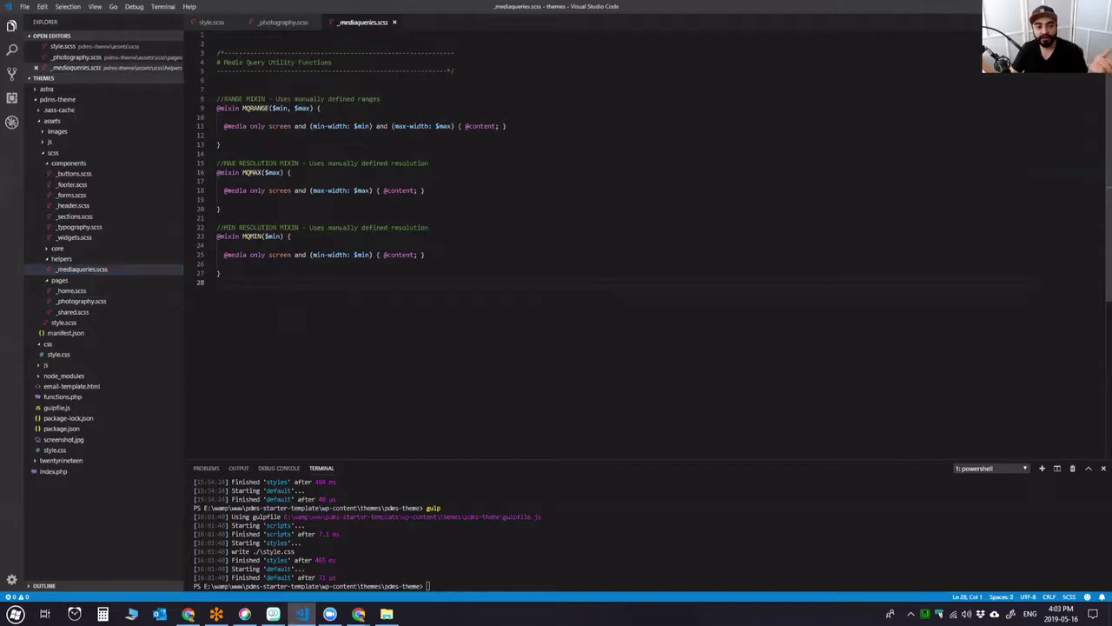
Examine the MQMIN mixin's name and its $min parameter, comparing it with the min-width media query it feeds.
{"action": "double_click", "coordinate": [252, 235]}
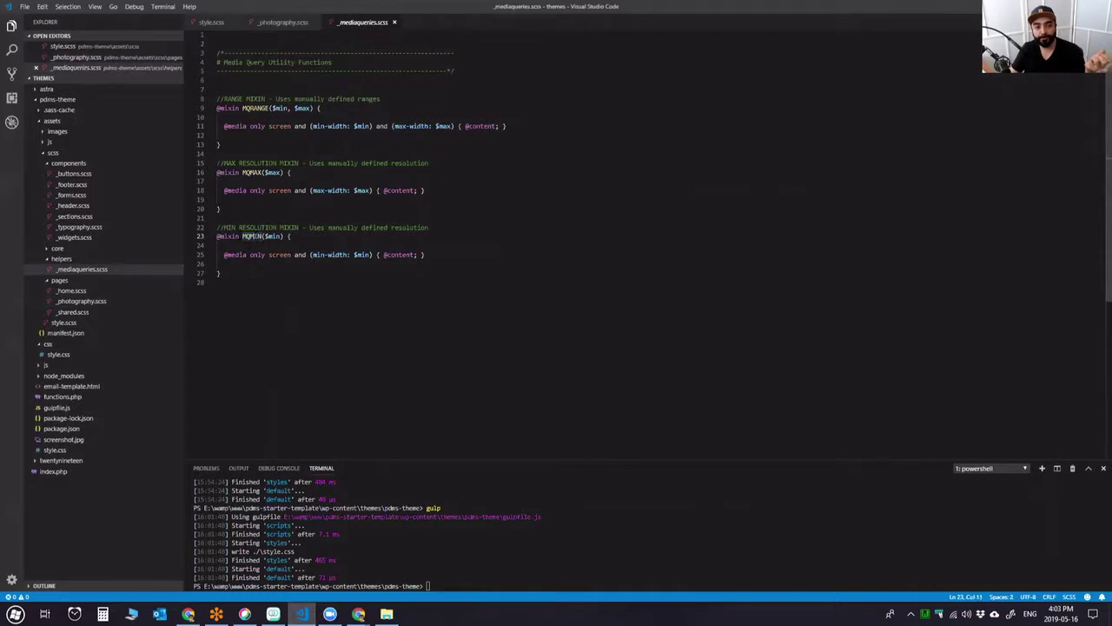
{"action": "double_click", "coordinate": [274, 237]}
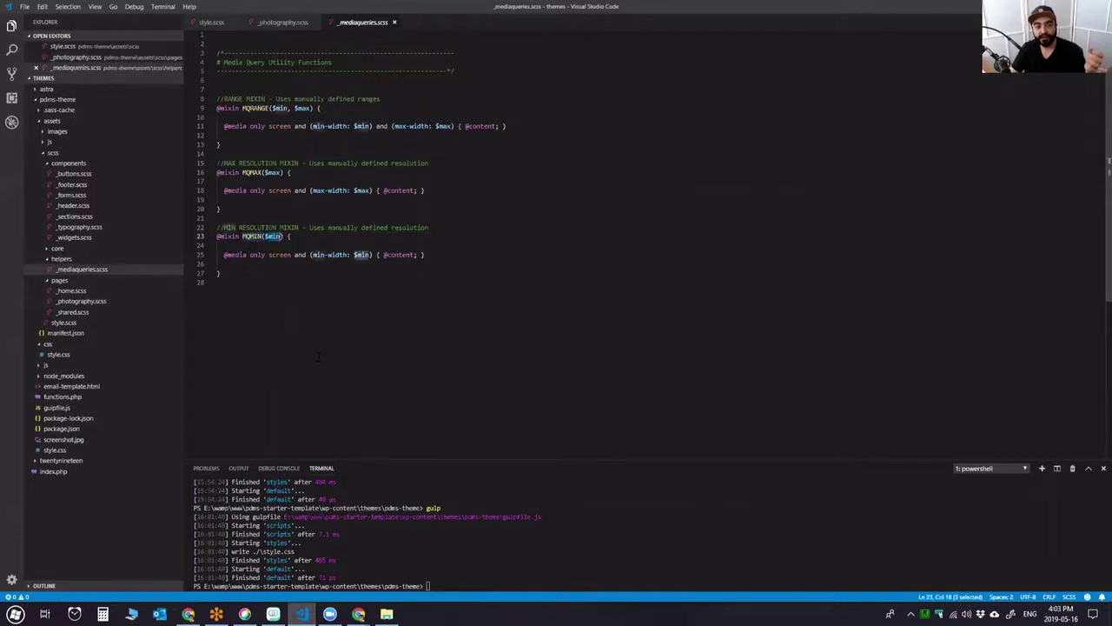
{"action": "left_click", "coordinate": [388, 309]}
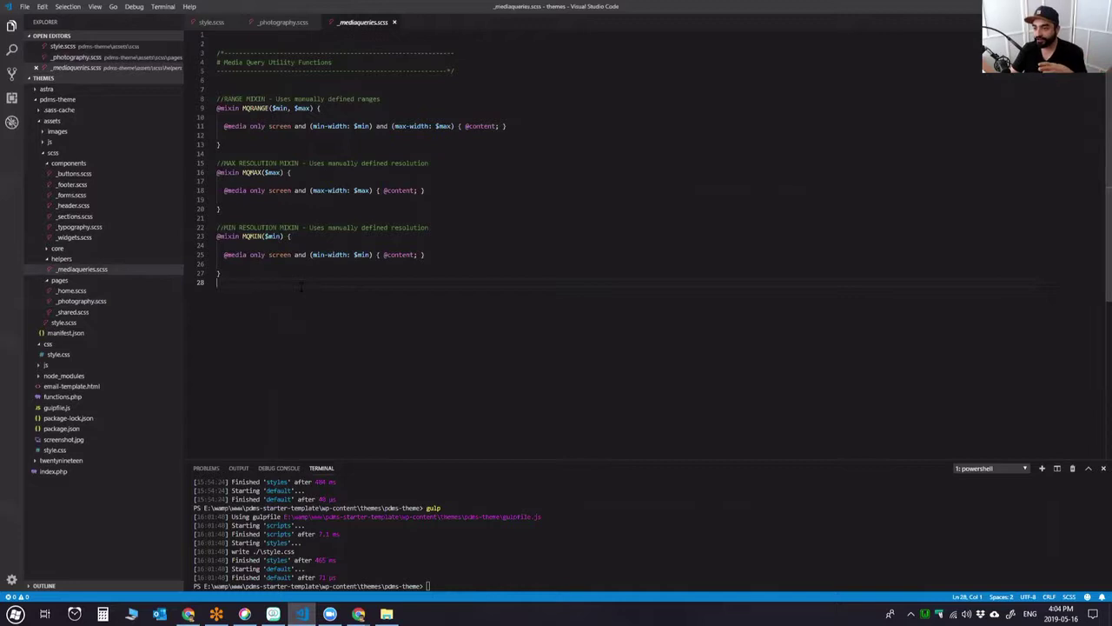
{"action": "double_click", "coordinate": [252, 236]}
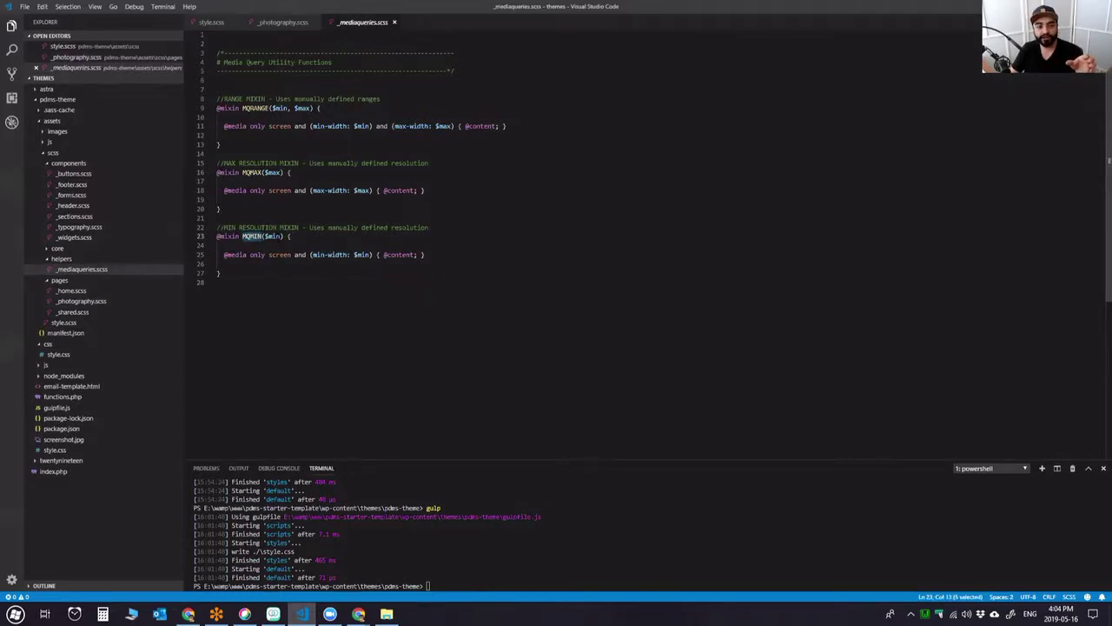
{"action": "double_click", "coordinate": [275, 237]}
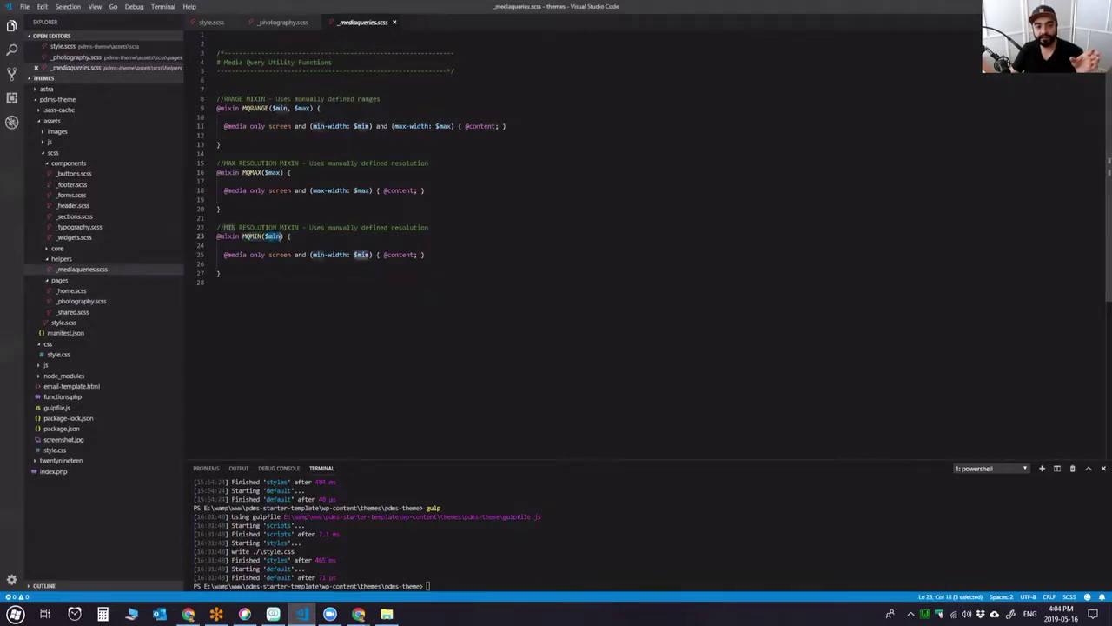
{"action": "left_click", "coordinate": [263, 236]}
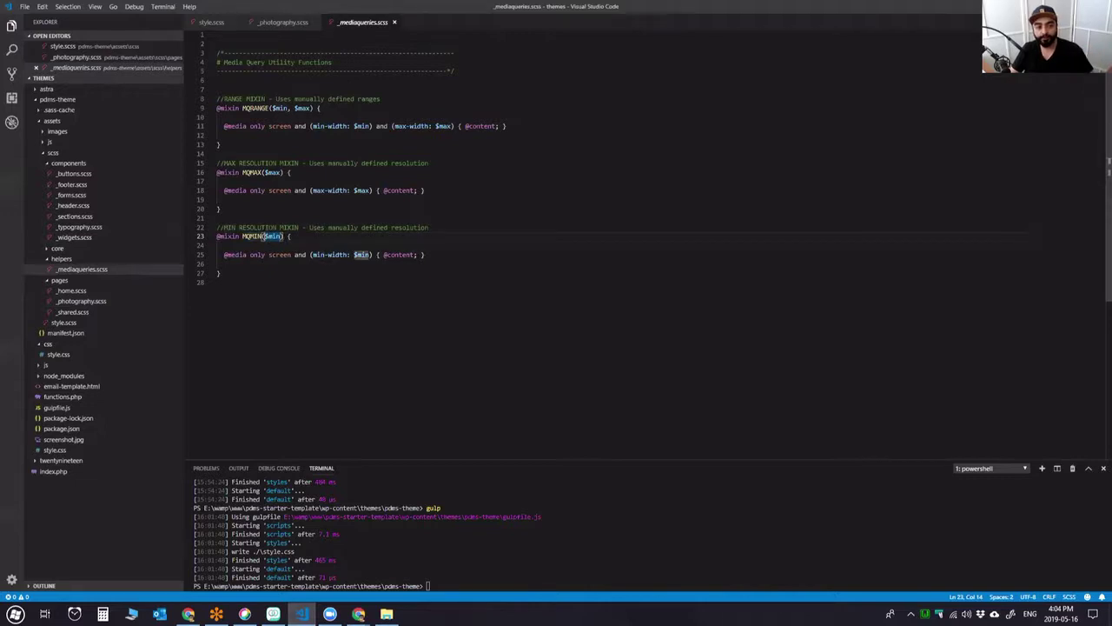
{"action": "left_click_drag", "start_coordinate": [263, 236], "coordinate": [285, 237]}
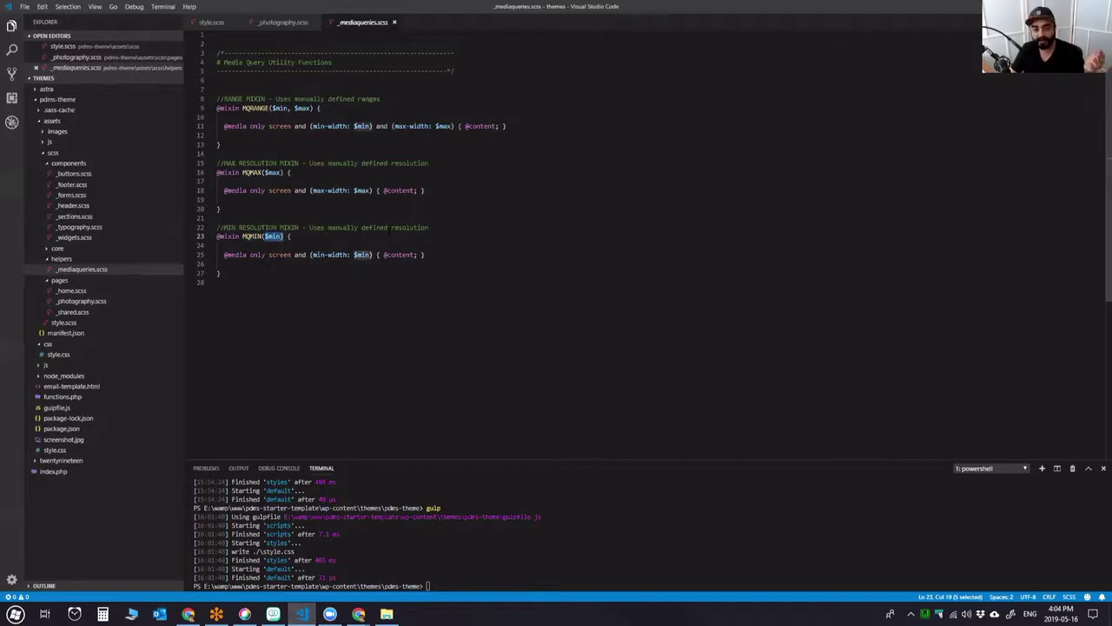
{"action": "left_click", "coordinate": [334, 349]}
{"action": "key", "text": "Return"}
{"action": "key", "text": "Return"}
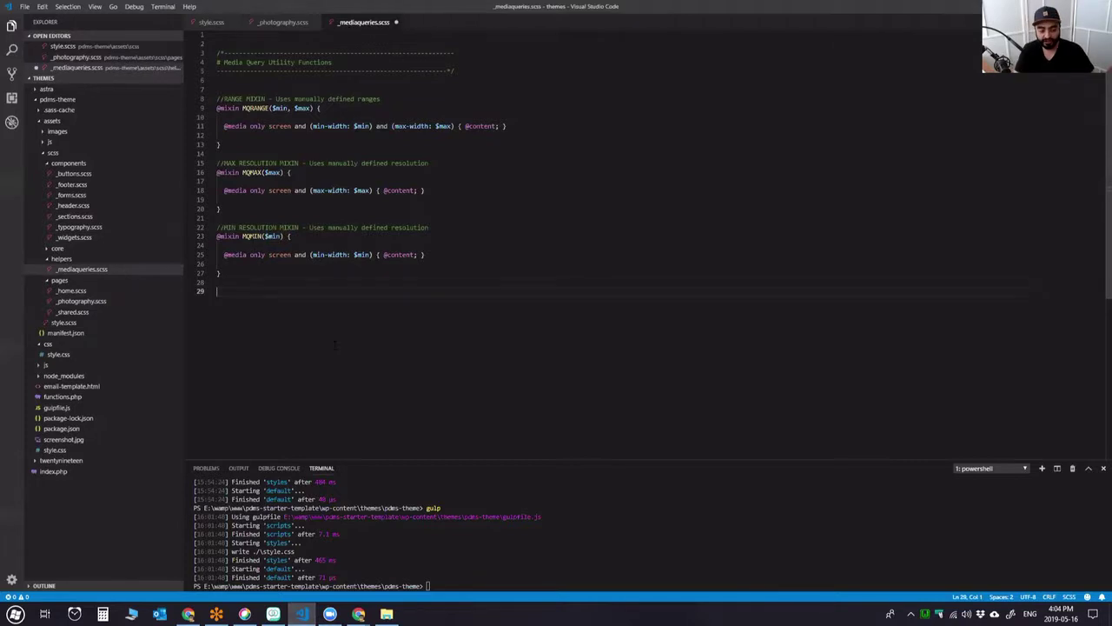
{"action": "type", "text": "@include "}
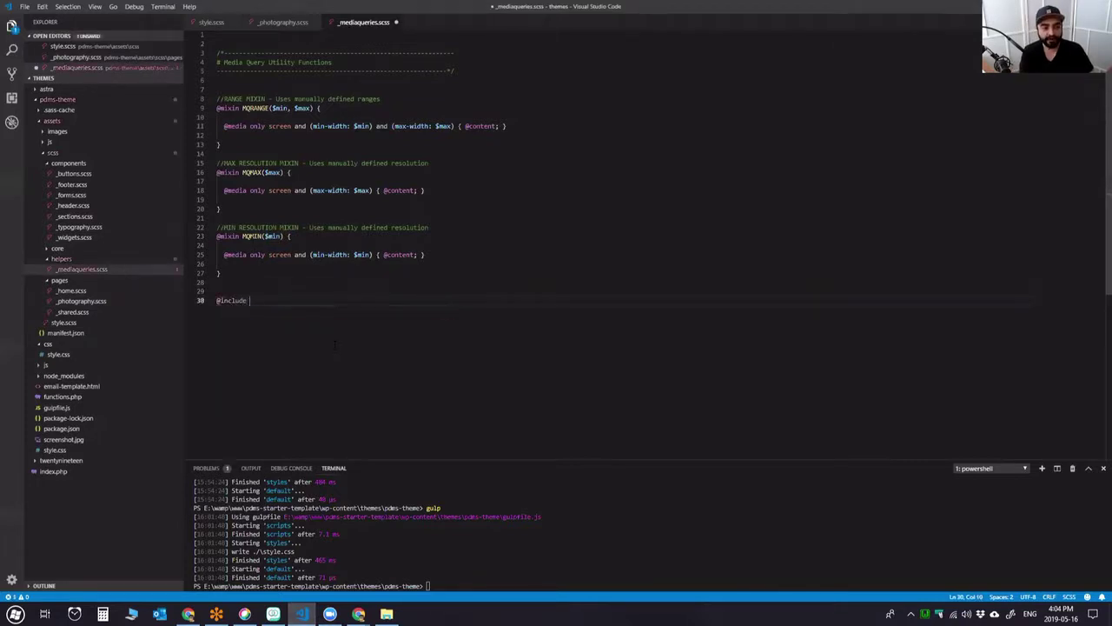
{"action": "type", "text": "MQMIN("}
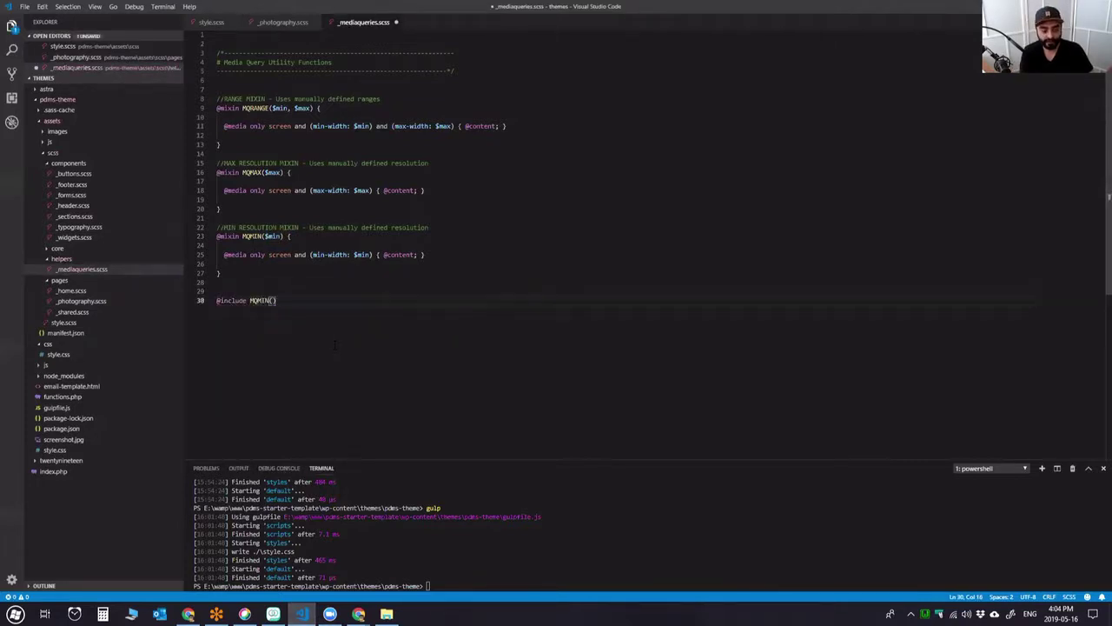
{"action": "type", "text": "767px){"}
{"action": "key", "text": "Return"}
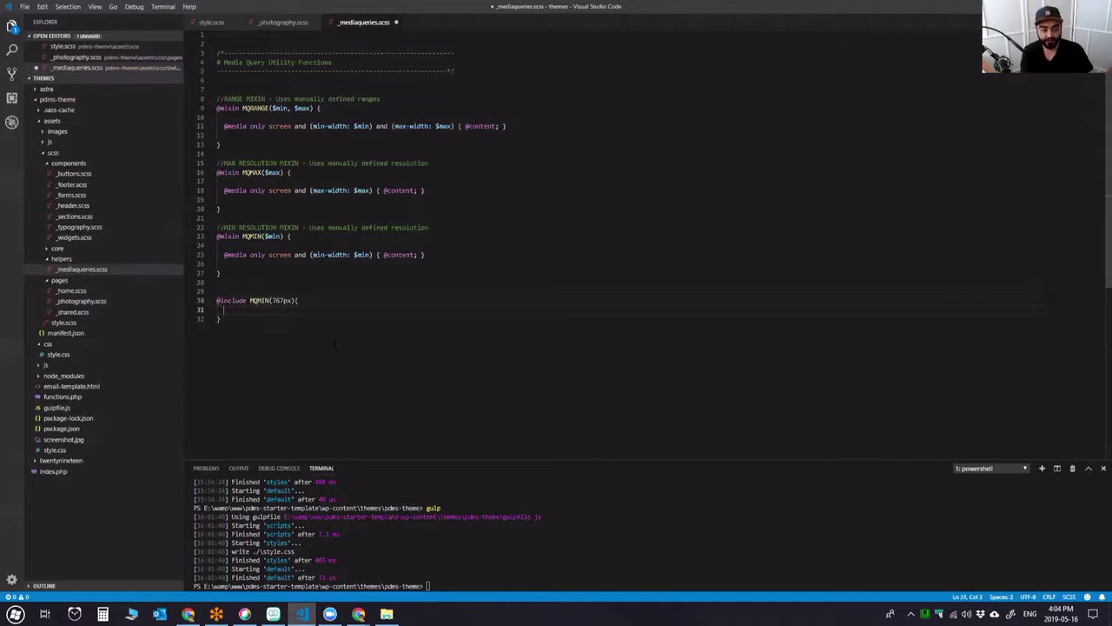
{"action": "type", "text": "//Styles"}
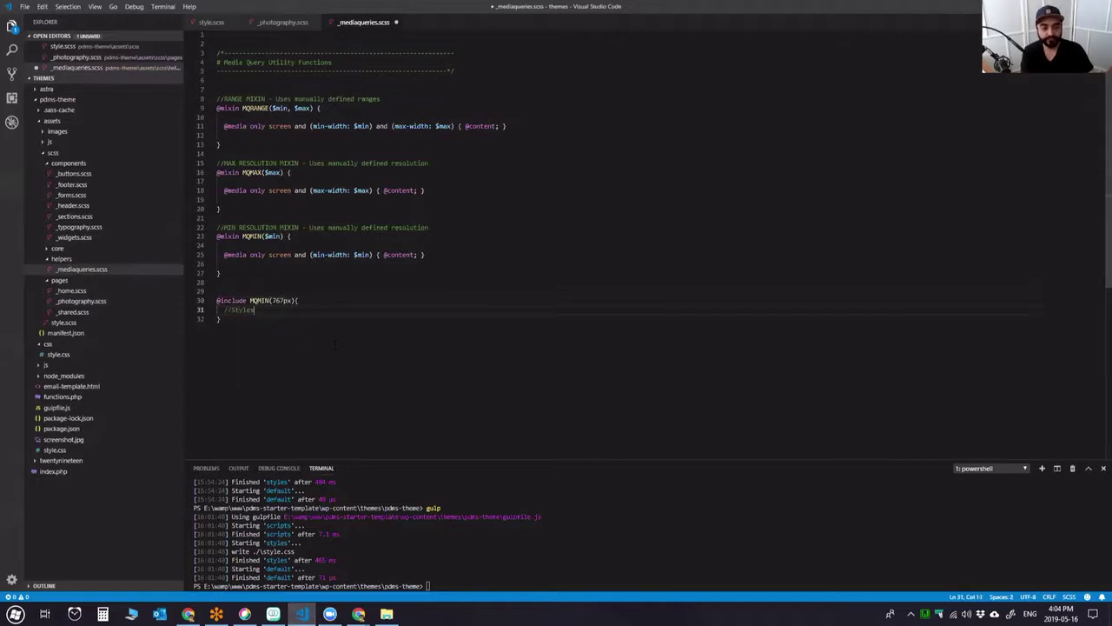
Highlight the sample include block and its 767px argument to examine how the mixin is called.
{"action": "key", "text": "Down"}
{"action": "key", "text": "shift+Up"}
{"action": "key", "text": "shift+Up"}
{"action": "key", "text": "shift+Up"}
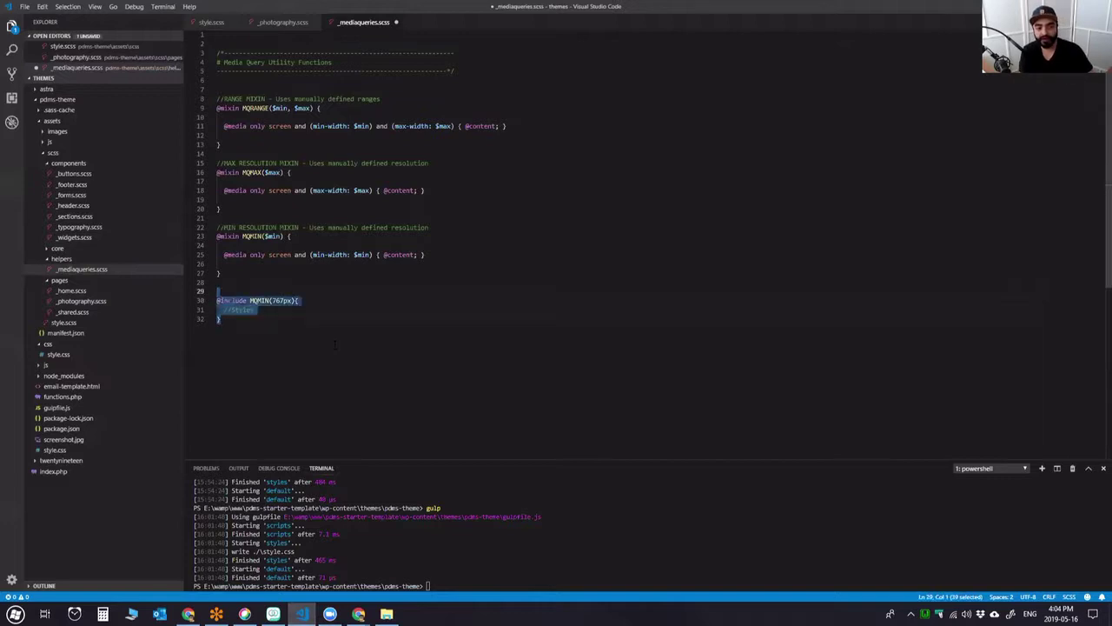
{"action": "key", "text": "Down"}
{"action": "key", "text": "Up"}
{"action": "key", "text": "Up"}
{"action": "key", "text": "End"}
{"action": "key", "text": "Left"}
{"action": "key", "text": "Left"}
{"action": "key", "text": "ctrl+shift+Left"}
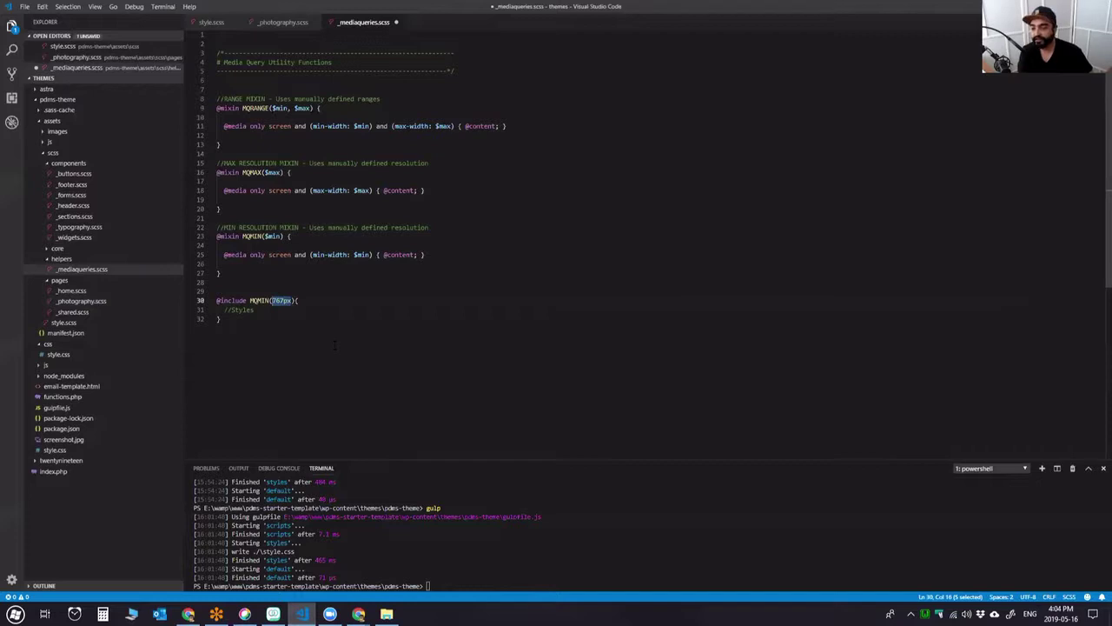
Delete the sample MQMIN include block from the end of _mediaqueries.scss.
{"action": "key", "text": "Down"}
{"action": "key", "text": "Down"}
{"action": "key", "text": "End"}
{"action": "key", "text": "shift+Up"}
{"action": "key", "text": "shift+Up"}
{"action": "key", "text": "shift+Home"}
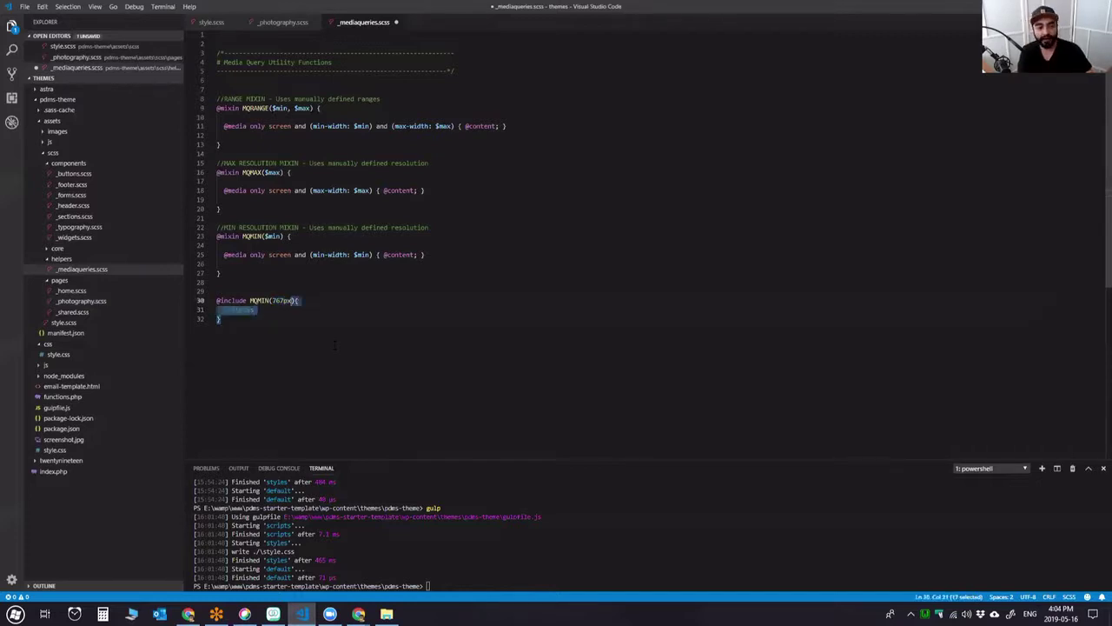
{"action": "key", "text": "BackSpace"}
{"action": "key", "text": "Up"}
{"action": "key", "text": "Up"}
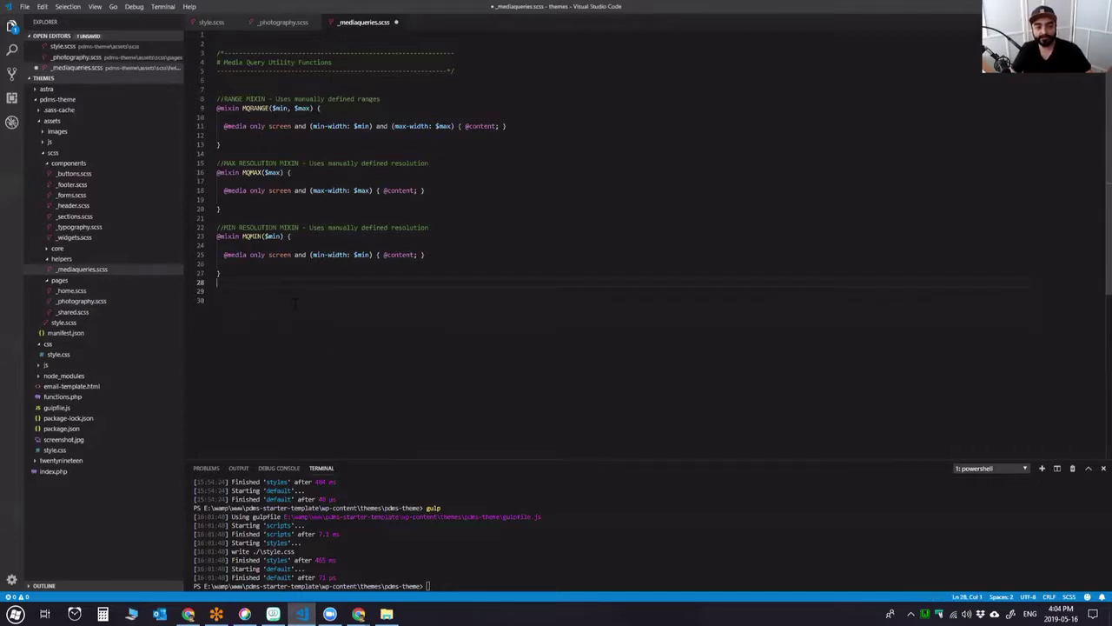
Review the MQMIN, MQMAX and MQRANGE mixin definitions individually and as a complete set.
{"action": "left_click", "coordinate": [253, 236]}
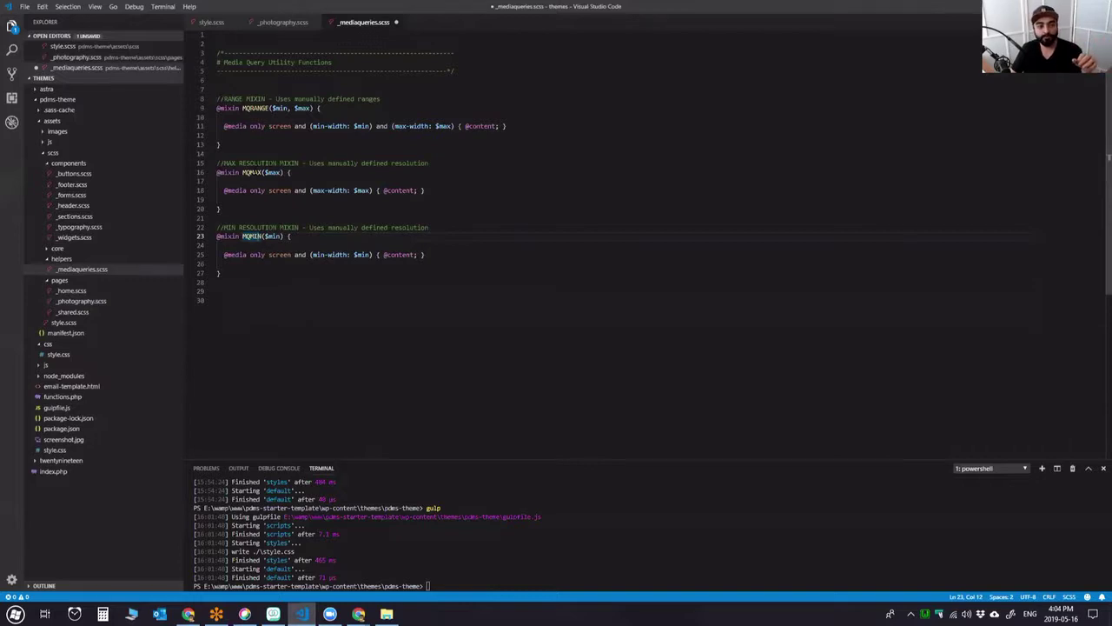
{"action": "double_click", "coordinate": [252, 172]}
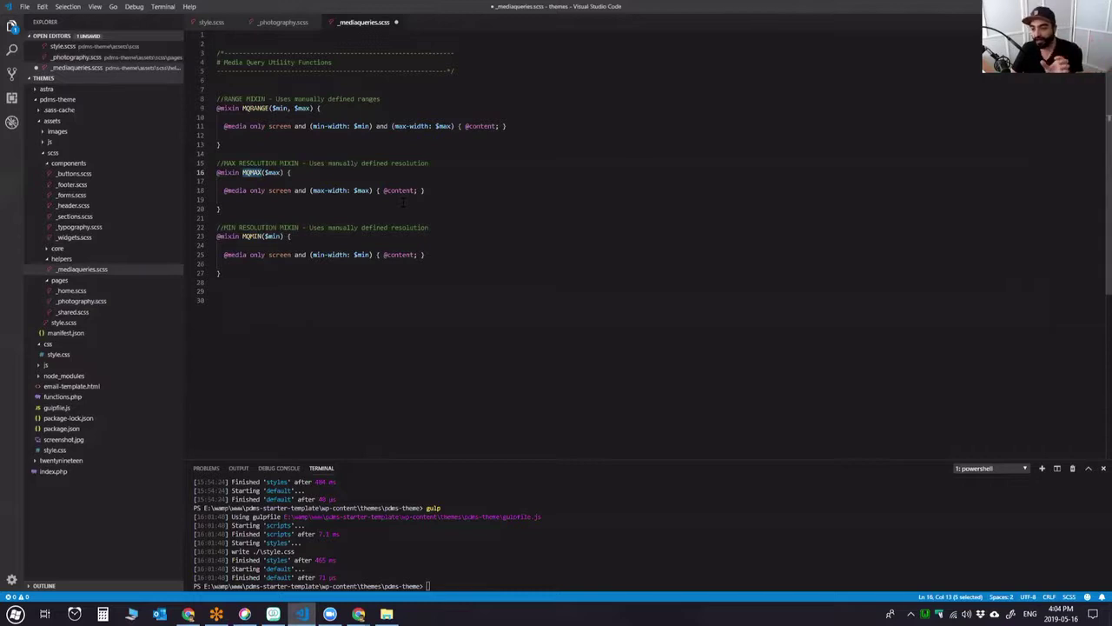
{"action": "double_click", "coordinate": [255, 108]}
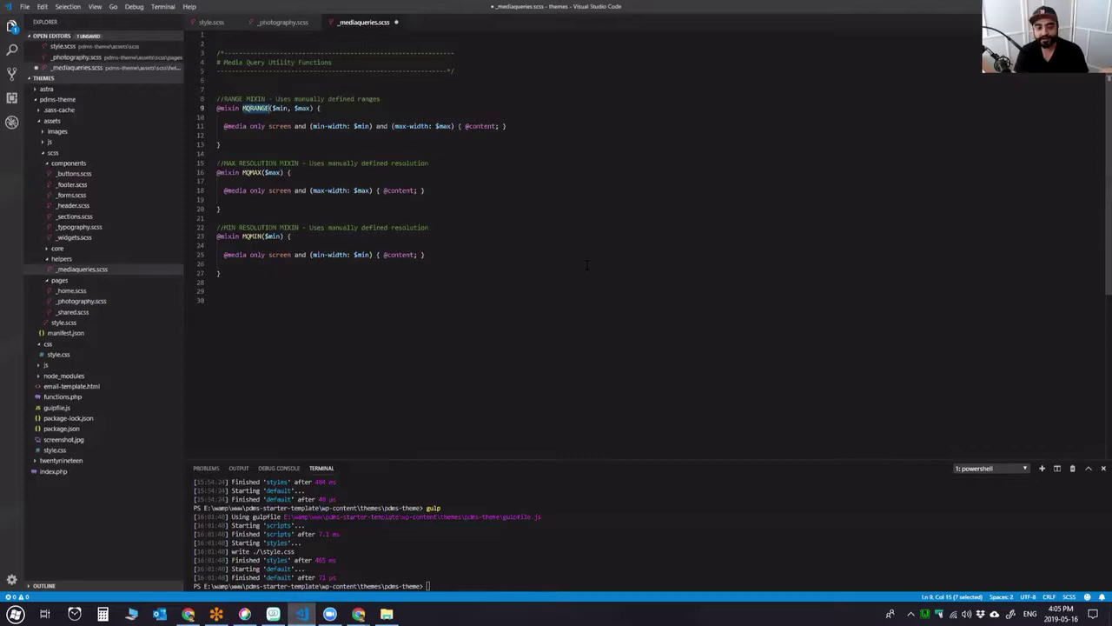
{"action": "left_click_drag", "start_coordinate": [242, 300], "coordinate": [225, 100]}
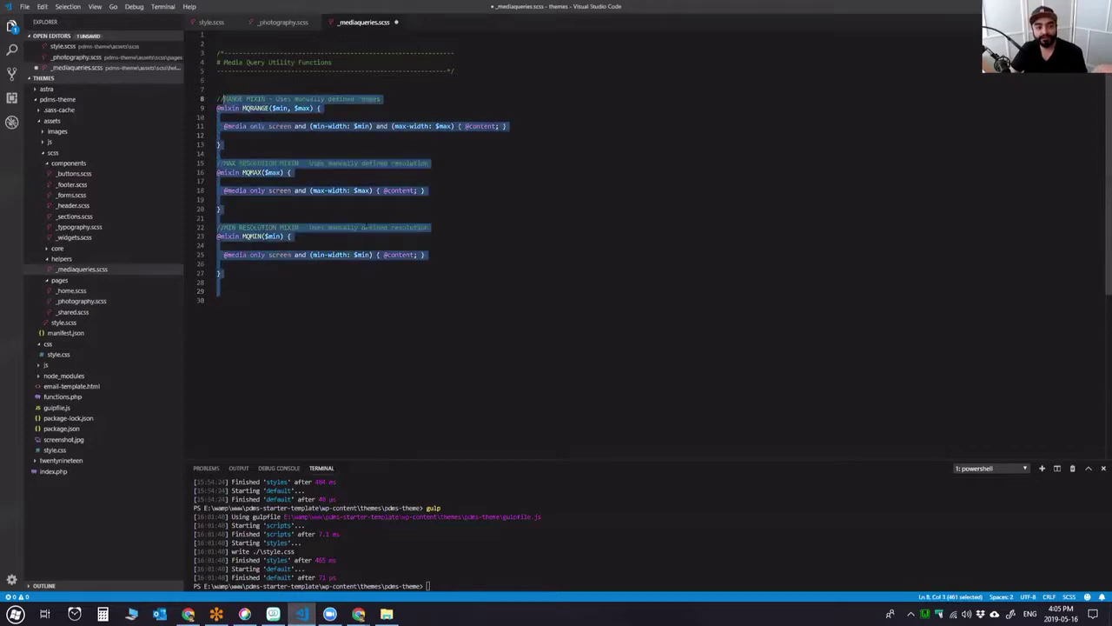
{"action": "left_click", "coordinate": [367, 220]}
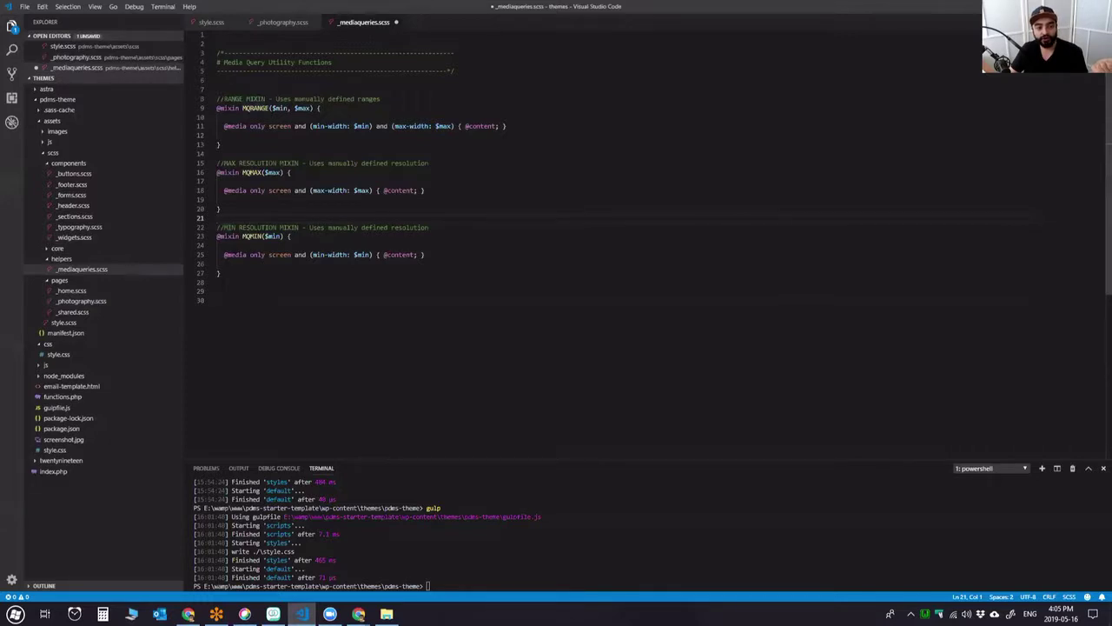
{"action": "left_click_drag", "start_coordinate": [225, 255], "coordinate": [438, 254]}
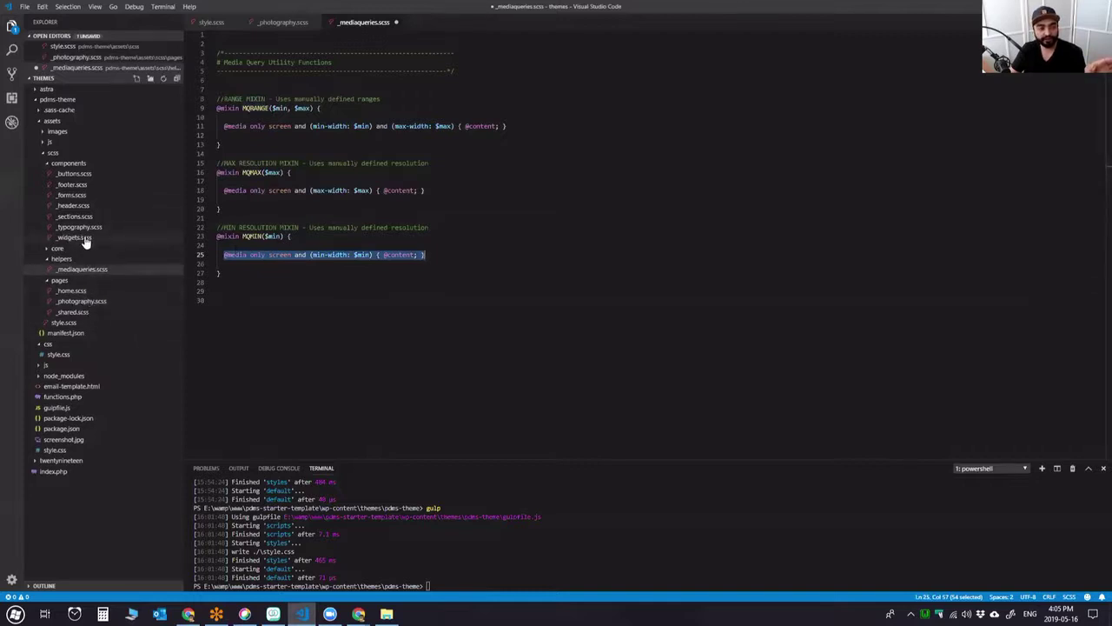
{"action": "left_click", "coordinate": [85, 311]}
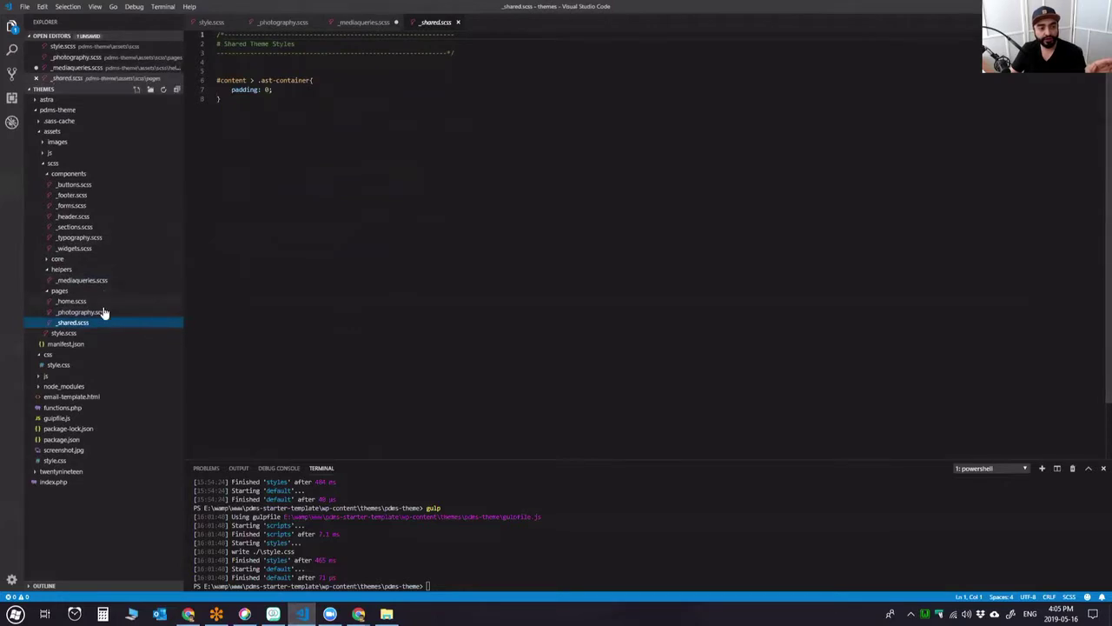
{"action": "left_click", "coordinate": [102, 312]}
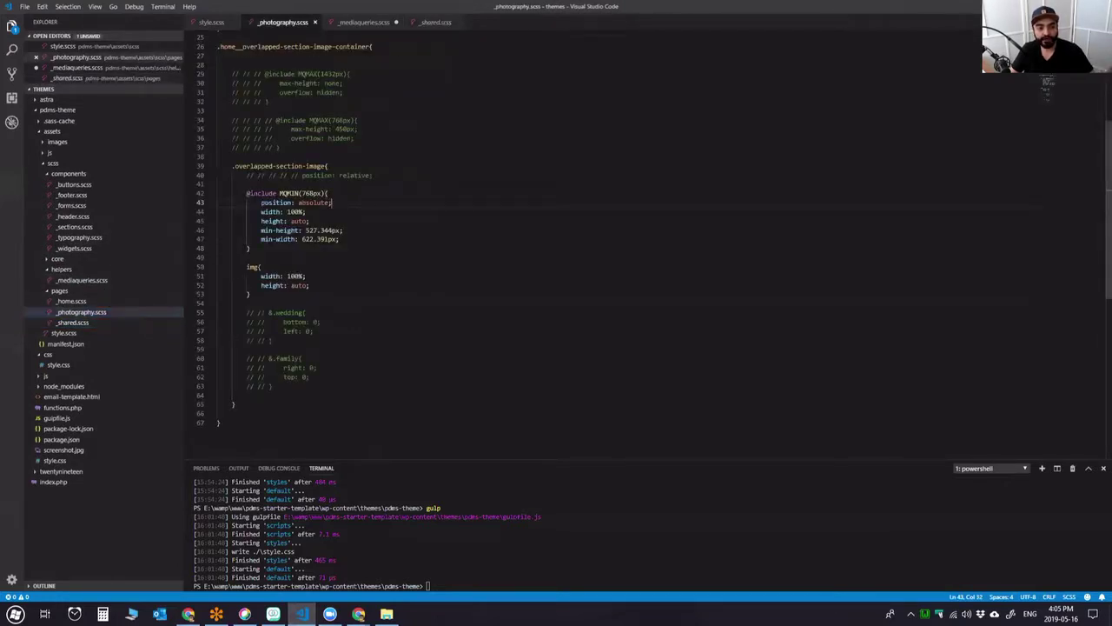
Examine the MQMIN(768px) block in .overlapped-section-image, highlighting the mixin name and its min-height, min-width and position declarations.
{"action": "double_click", "coordinate": [289, 194]}
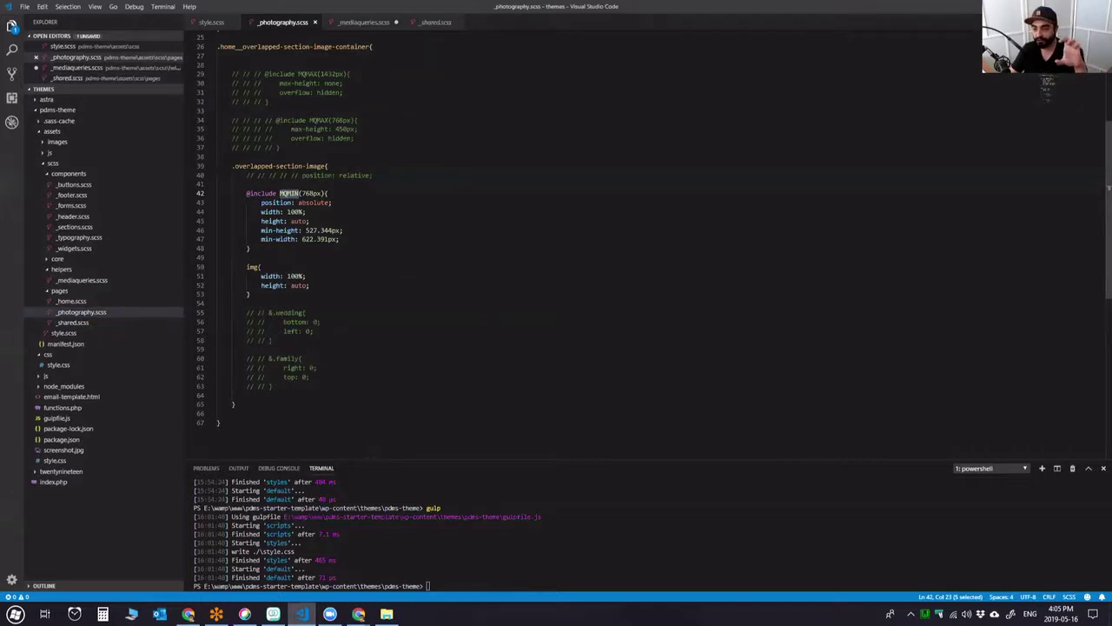
{"action": "left_click", "coordinate": [263, 247]}
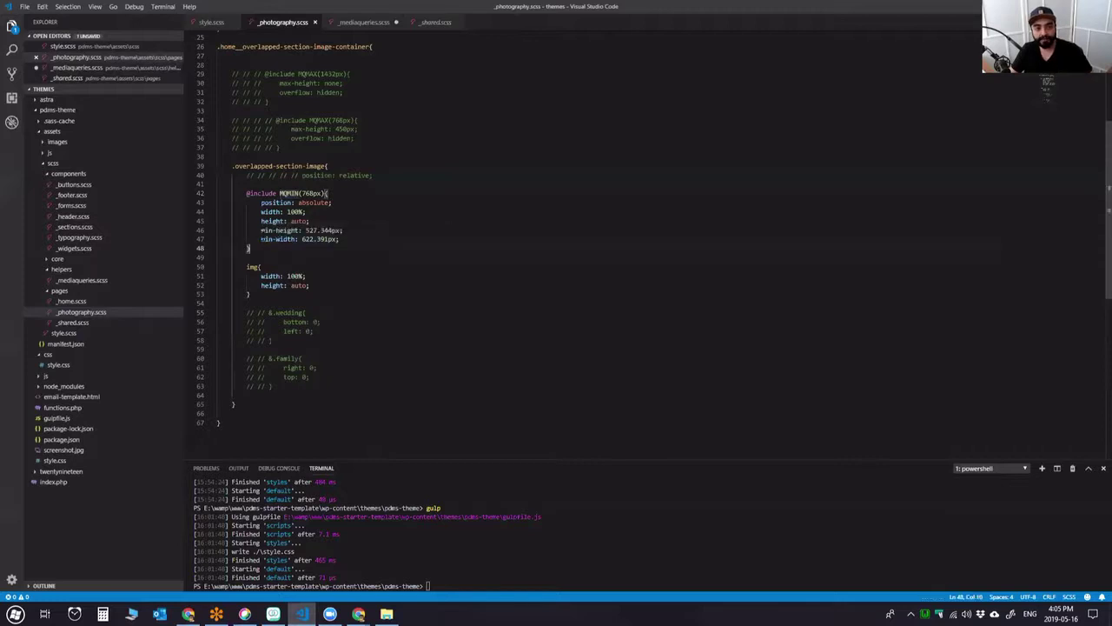
{"action": "left_click_drag", "start_coordinate": [261, 230], "coordinate": [367, 229]}
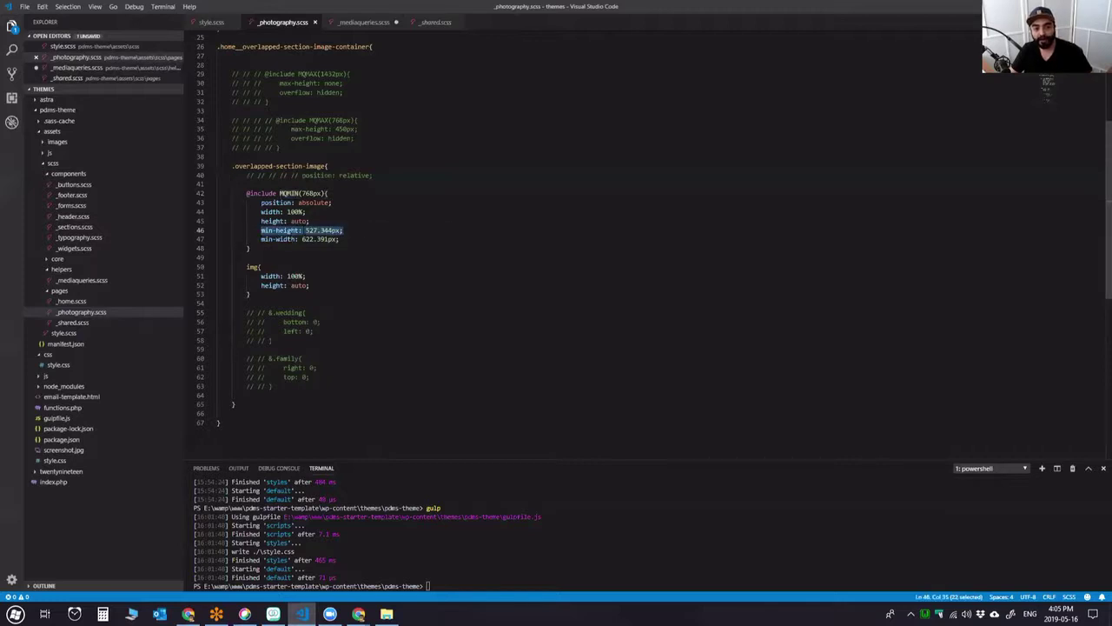
{"action": "left_click_drag", "start_coordinate": [301, 230], "coordinate": [359, 233]}
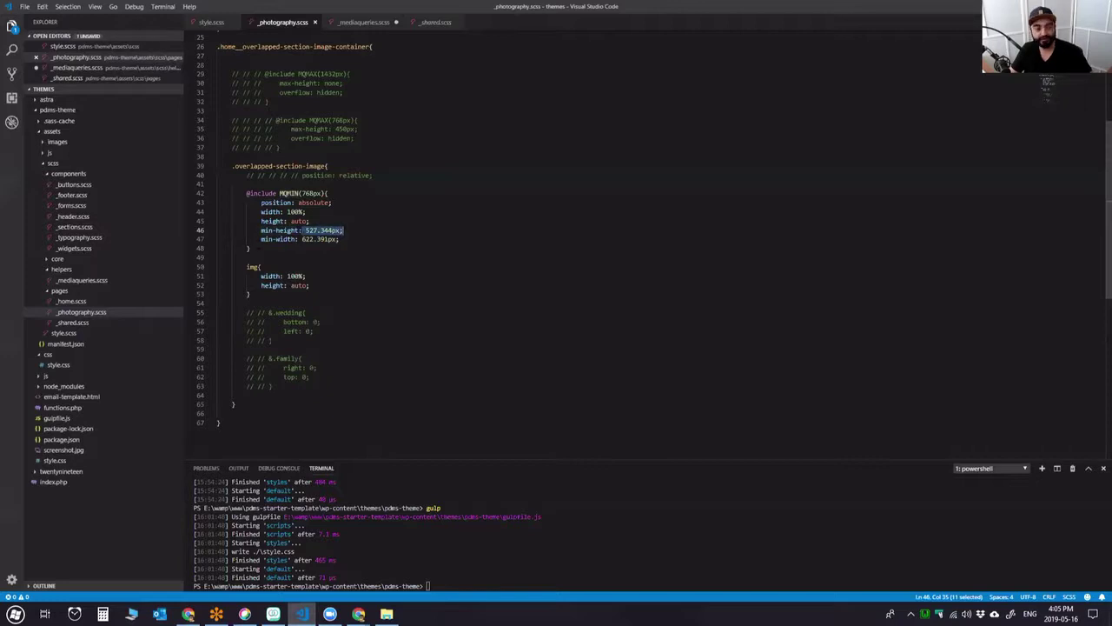
{"action": "left_click_drag", "start_coordinate": [252, 239], "coordinate": [363, 241]}
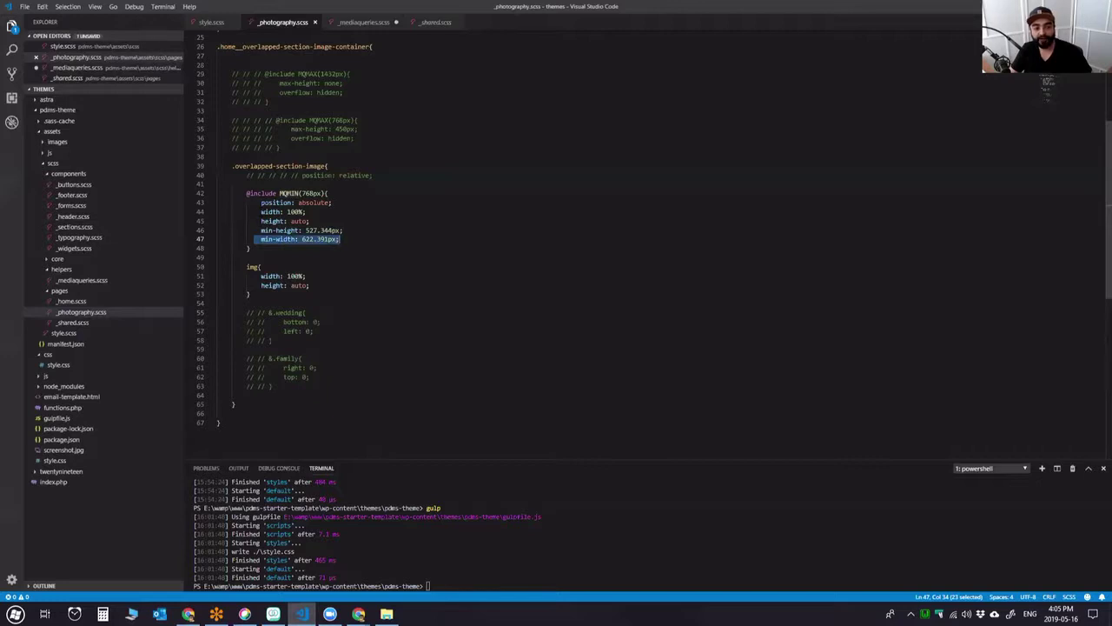
{"action": "double_click", "coordinate": [305, 202]}
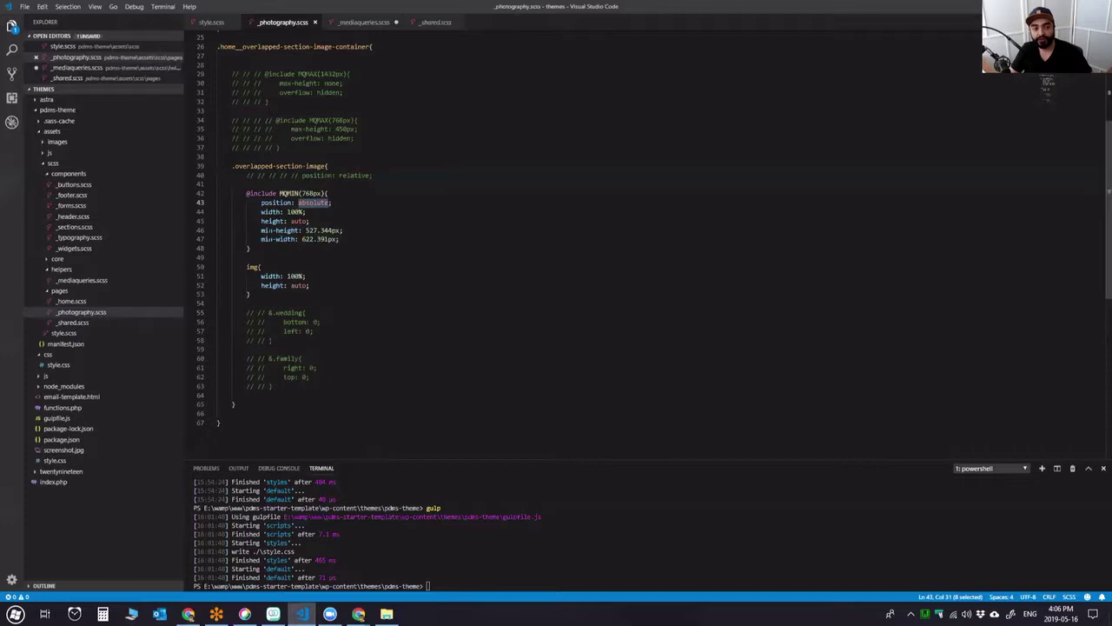
{"action": "left_click", "coordinate": [409, 321]}
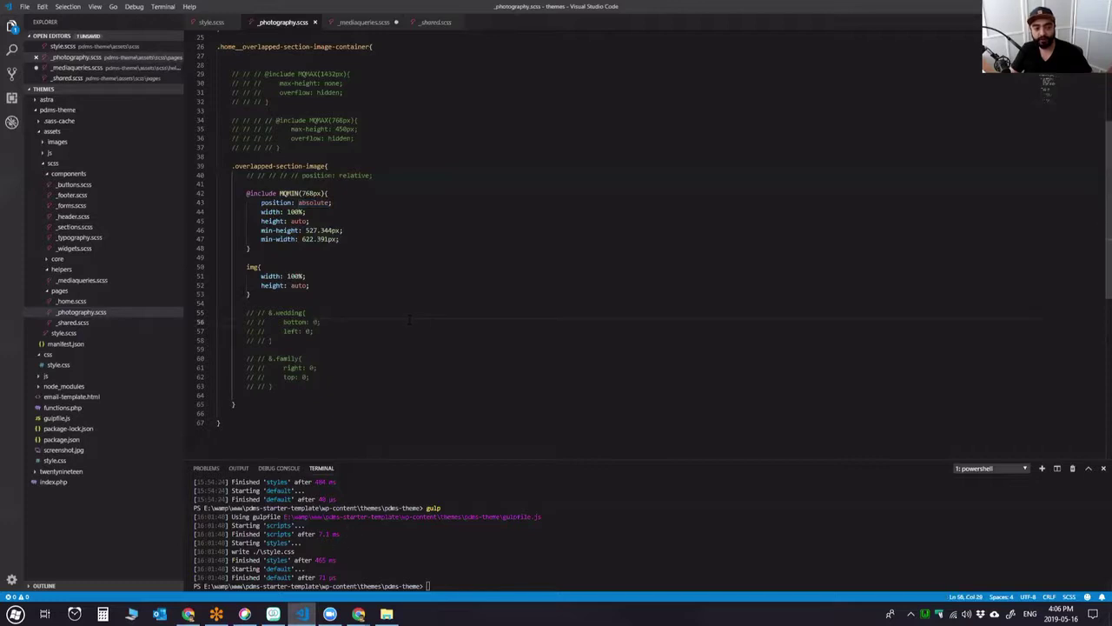
Compile the theme with gulp in the terminal and reload the photography page preview in Chrome.
{"action": "left_click", "coordinate": [454, 569]}
{"action": "key", "text": "Up"}
{"action": "key", "text": "Return"}
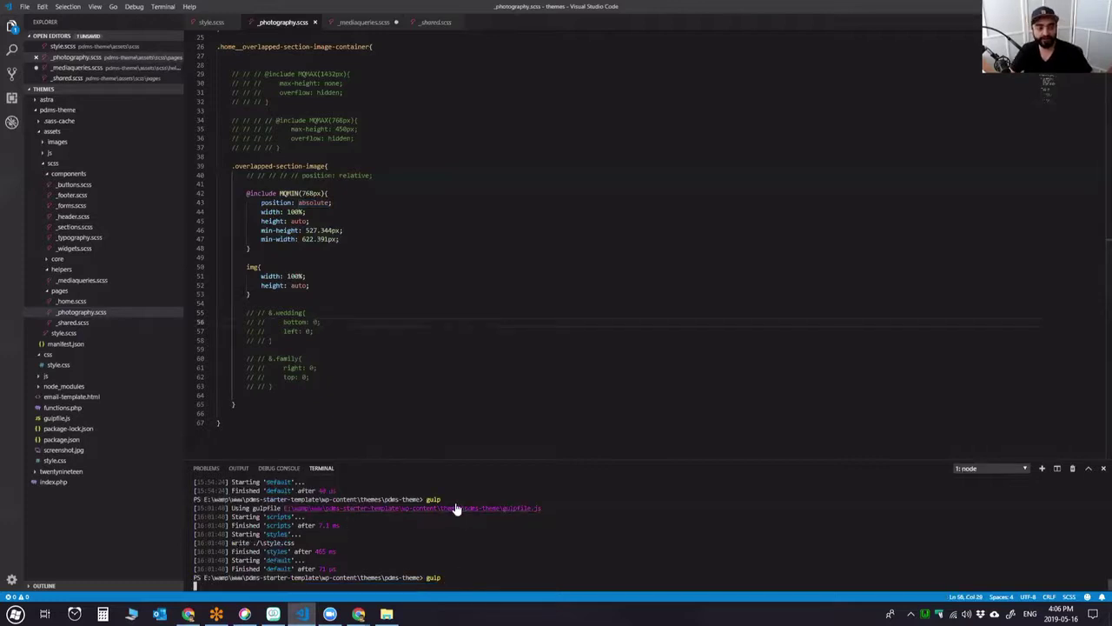
{"action": "key", "text": "alt+Tab"}
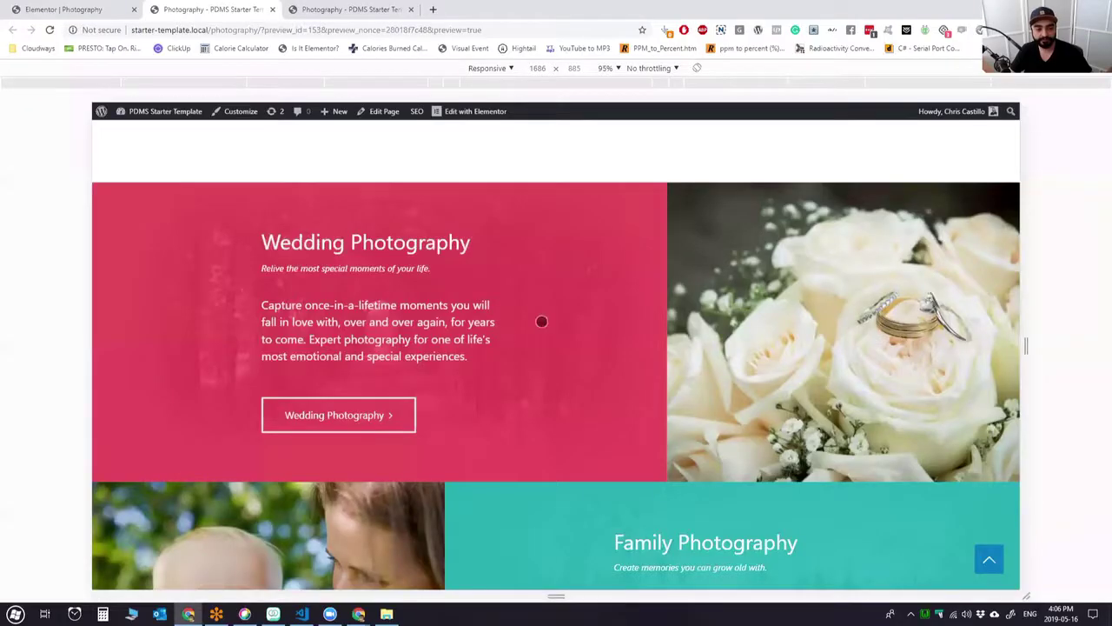
{"action": "key", "text": "ctrl+r"}
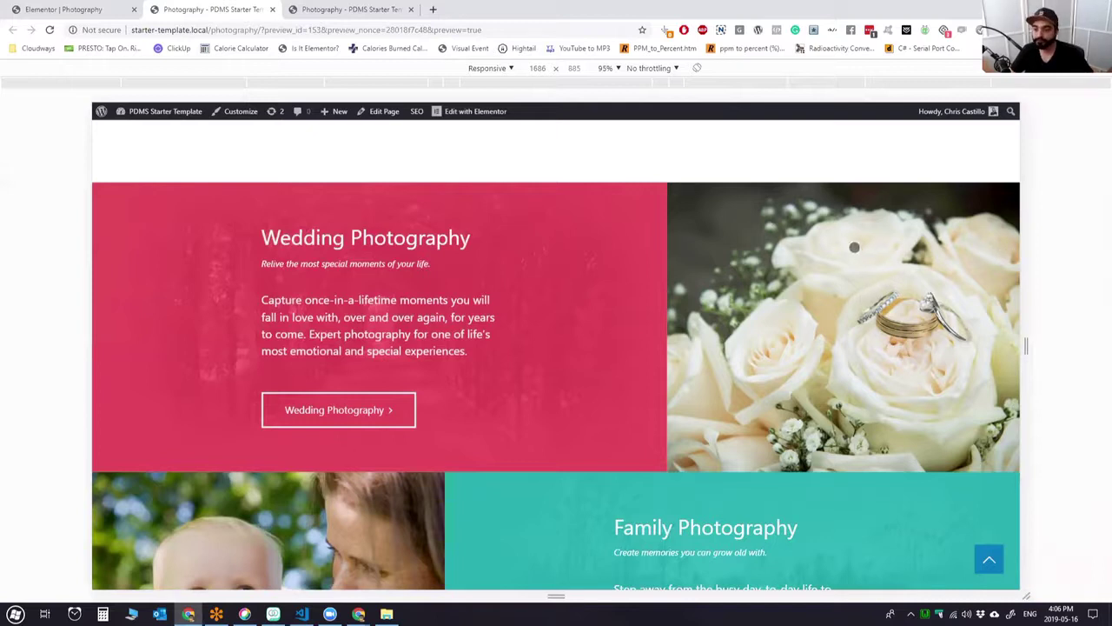
Inspect the wedding image's overlapped-section-image container to check its applied media query styles, and close DevTools.
{"action": "right_click", "coordinate": [800, 259]}
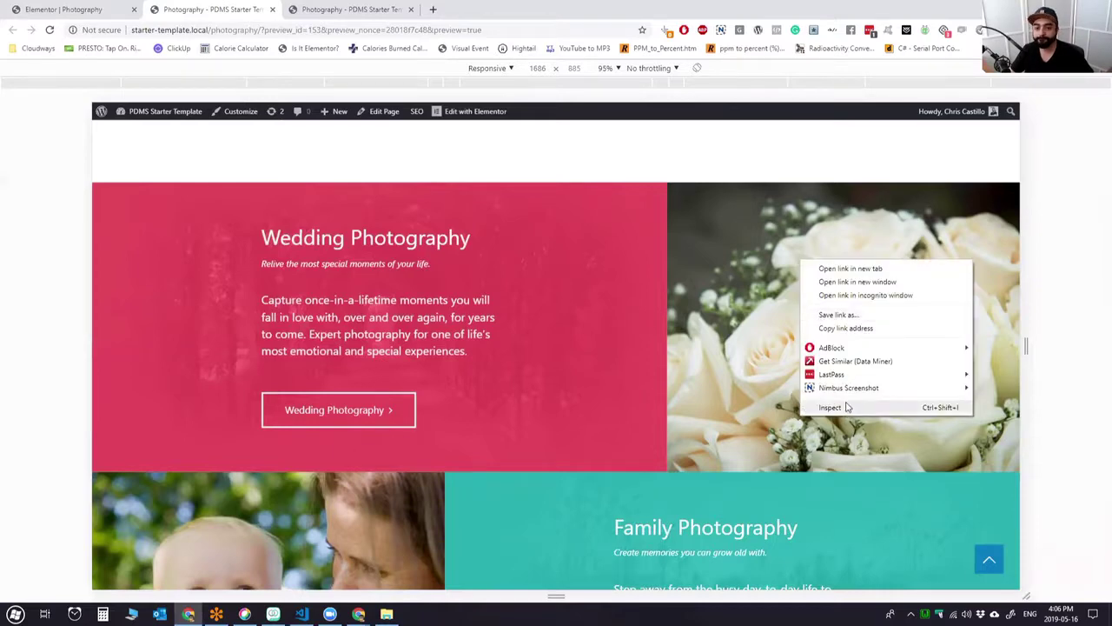
{"action": "left_click", "coordinate": [847, 406]}
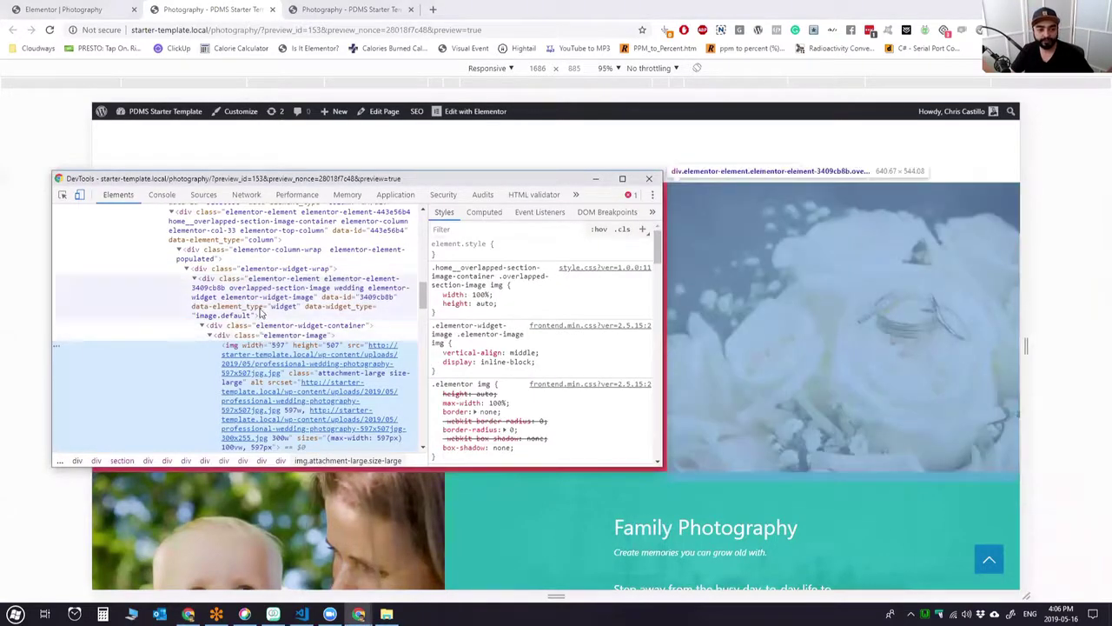
{"action": "left_click", "coordinate": [261, 307]}
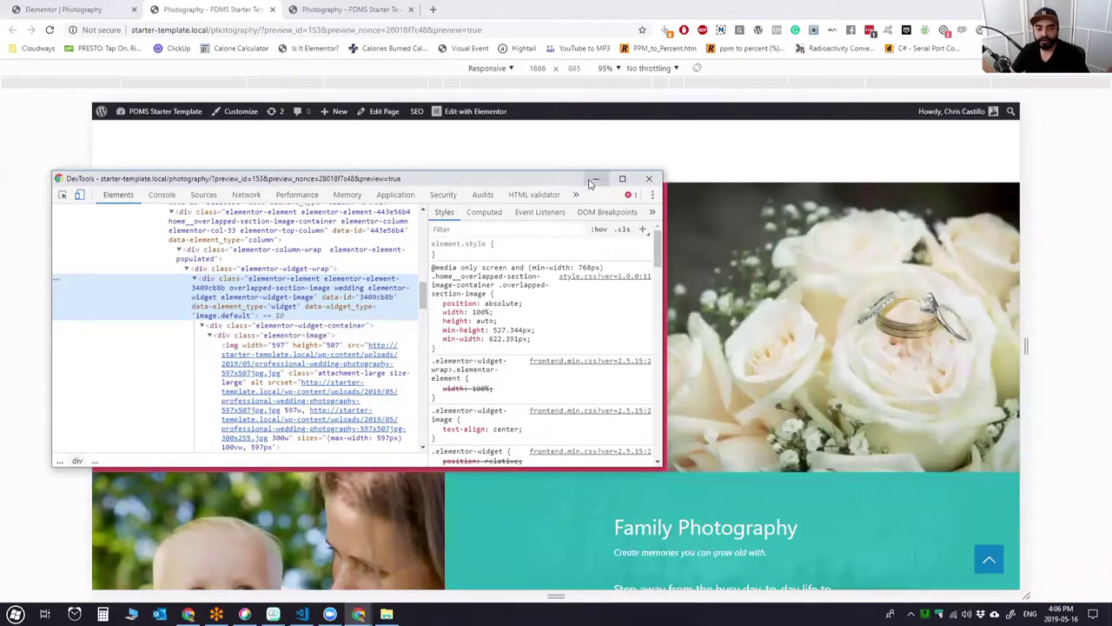
{"action": "left_click", "coordinate": [648, 178]}
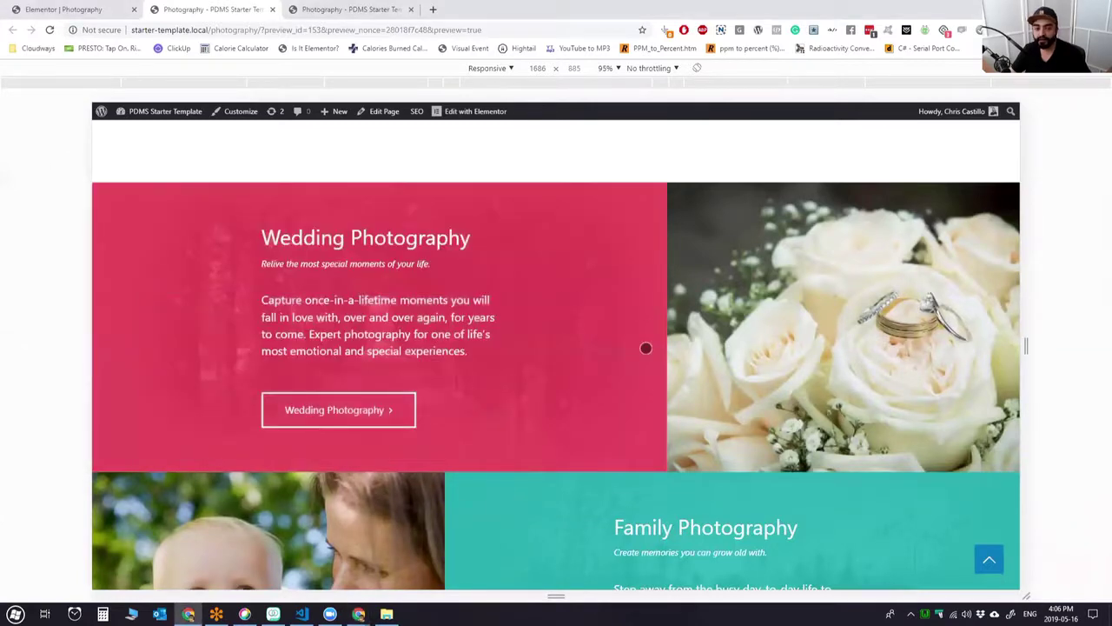
View the outsource.services homepage in a new browser tab and close that tab.
{"action": "key", "text": "ctrl+t"}
{"action": "type", "text": "outs"}
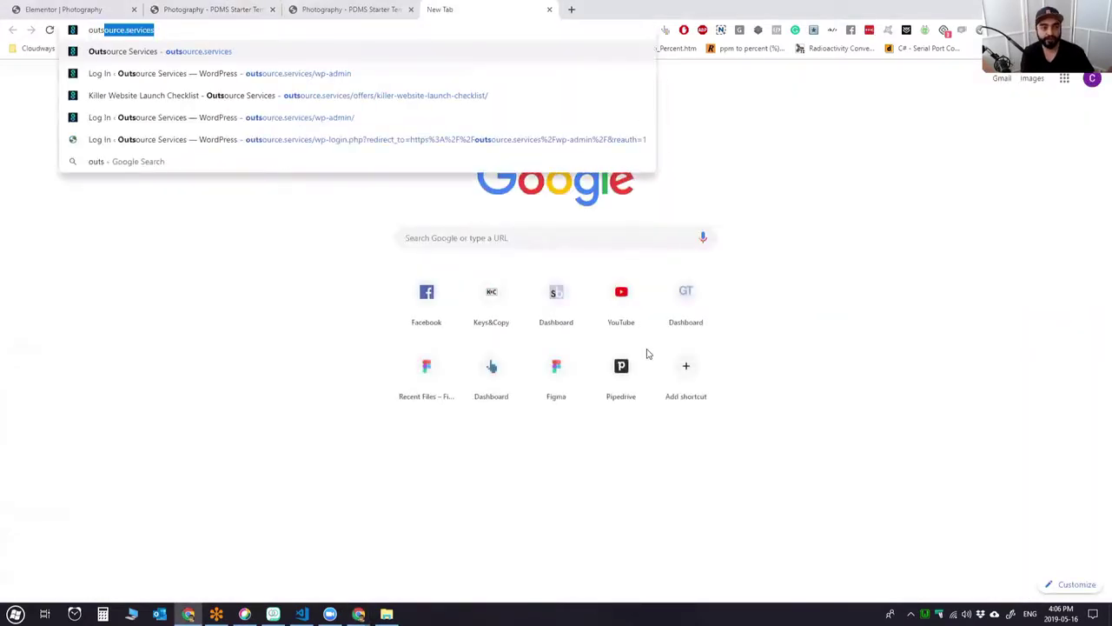
{"action": "key", "text": "Return"}
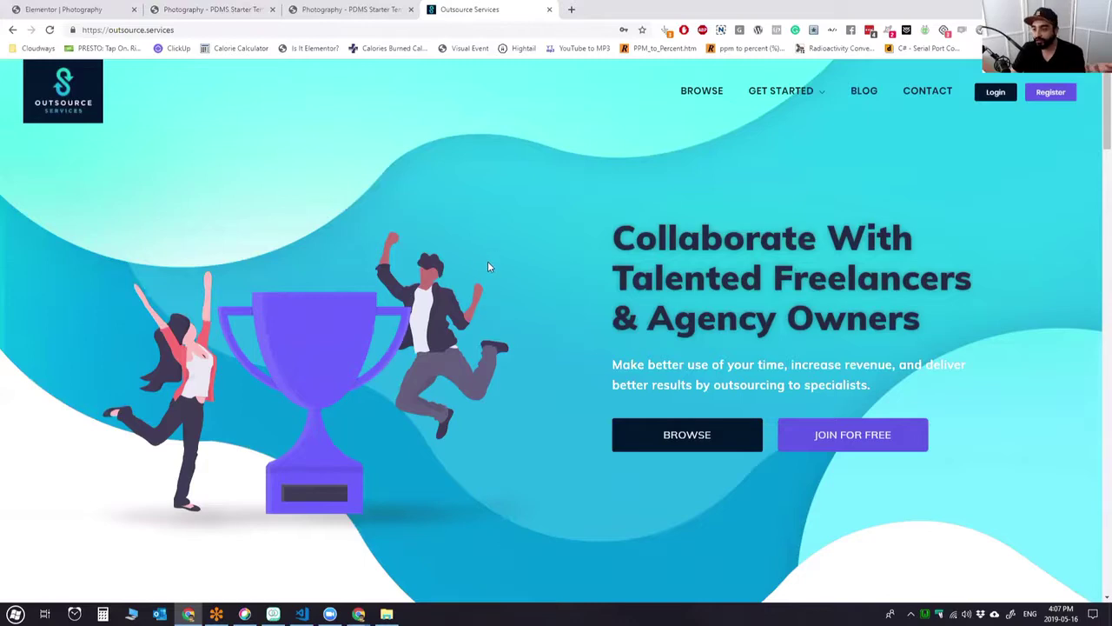
{"action": "left_click", "coordinate": [550, 10]}
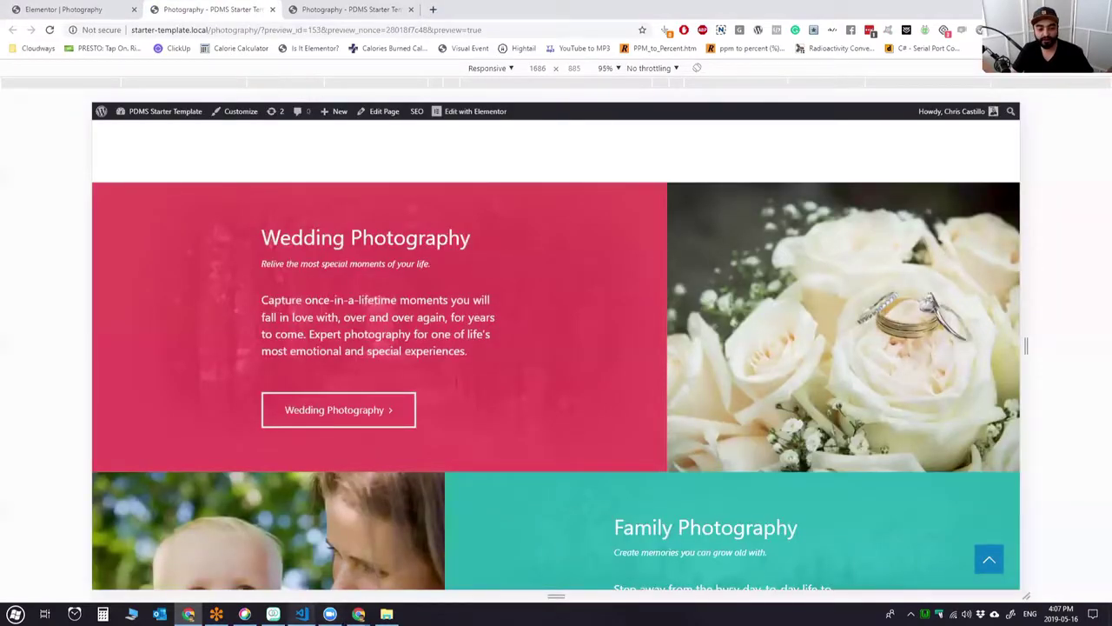
Glance at the SCSS in VS Code, return to Chrome and reinspect the wedding photo's overlapped-section-image element.
{"action": "left_click", "coordinate": [302, 614]}
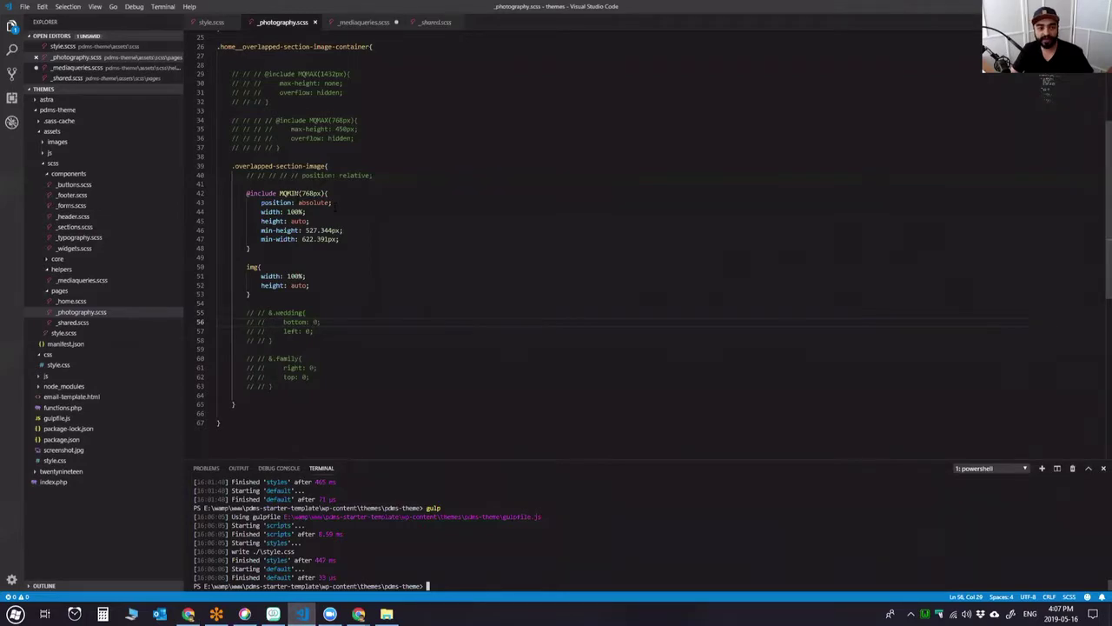
{"action": "key", "text": "alt+Tab"}
{"action": "right_click", "coordinate": [749, 332]}
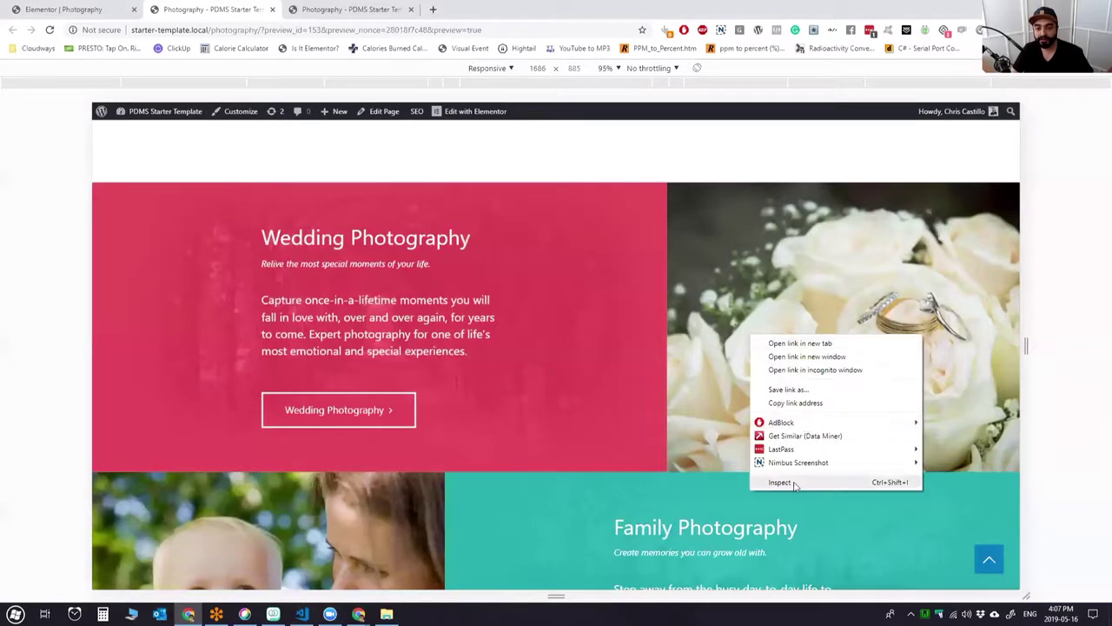
{"action": "left_click", "coordinate": [779, 482]}
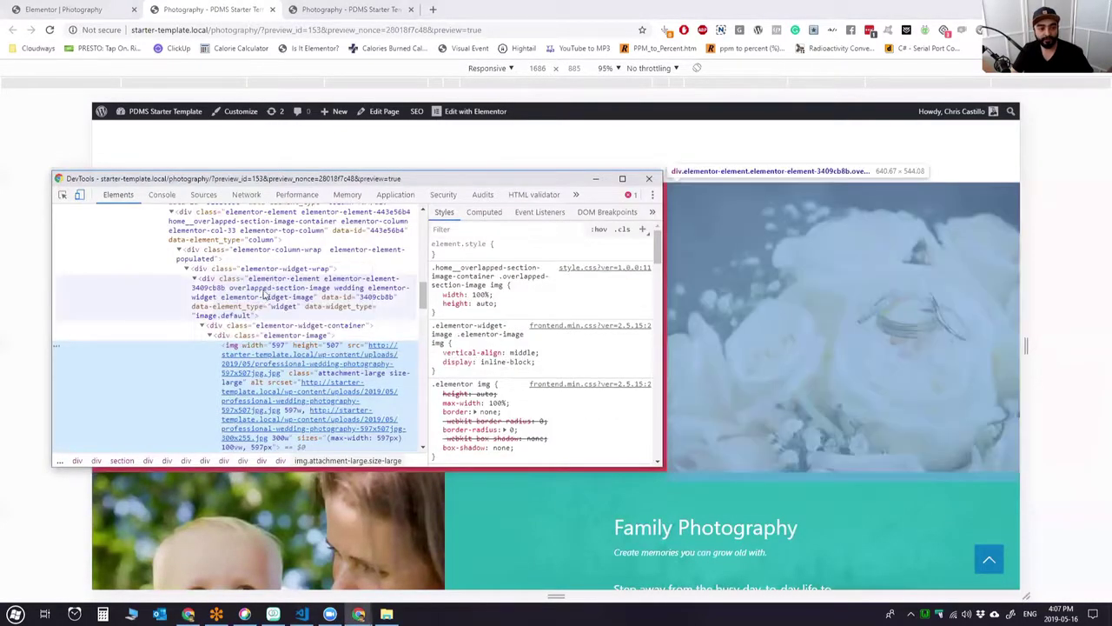
{"action": "left_click", "coordinate": [261, 298]}
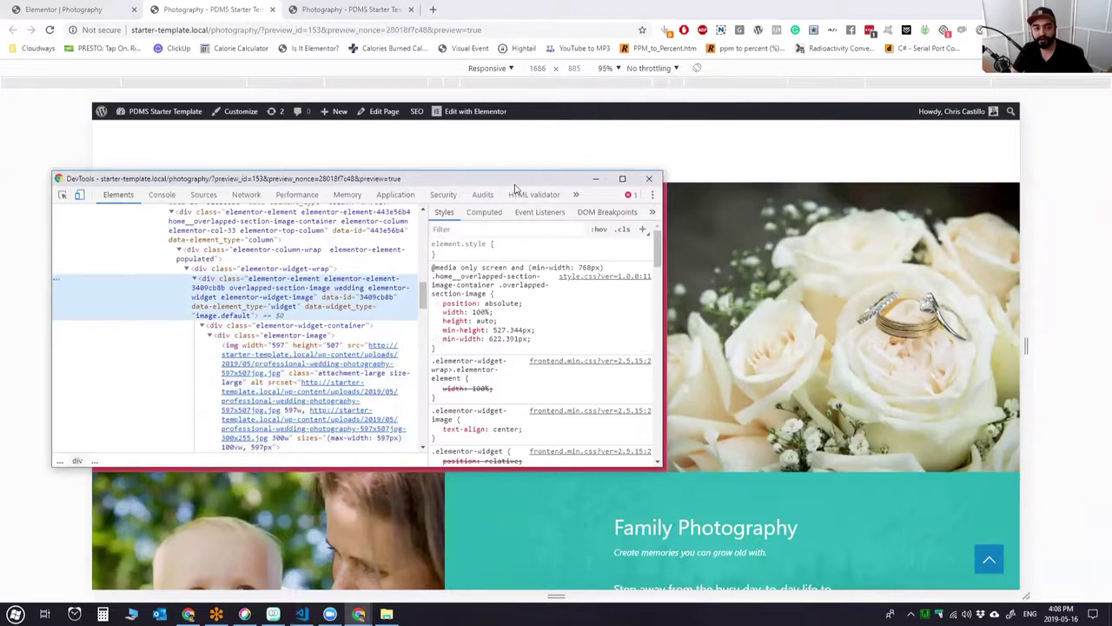
Set the responsive preview width to 768 and check the wedding and family photography sections.
{"action": "left_click_drag", "start_coordinate": [511, 184], "coordinate": [479, 200]}
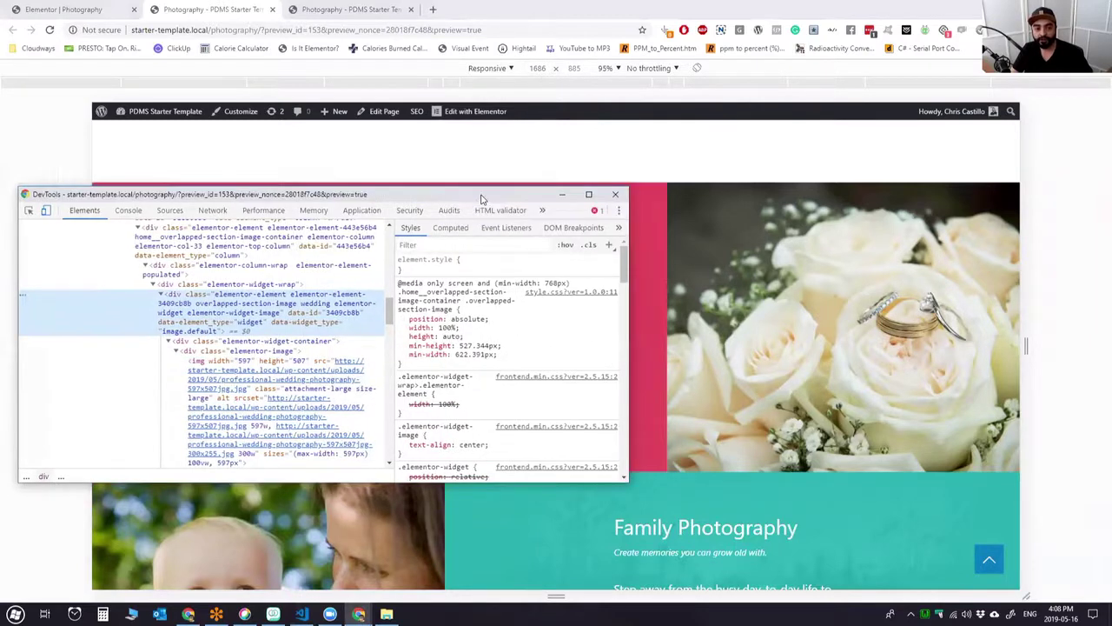
{"action": "left_click", "coordinate": [1026, 252]}
{"action": "left_click_drag", "start_coordinate": [1025, 252], "coordinate": [993, 252]}
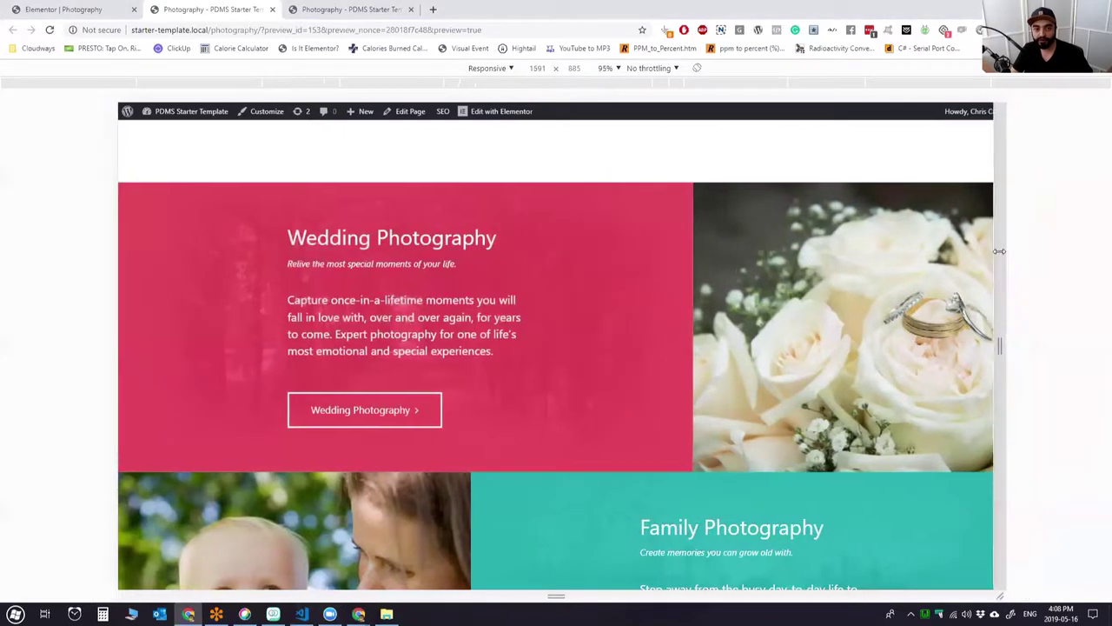
{"action": "left_click", "coordinate": [539, 68]}
{"action": "type", "text": "768"}
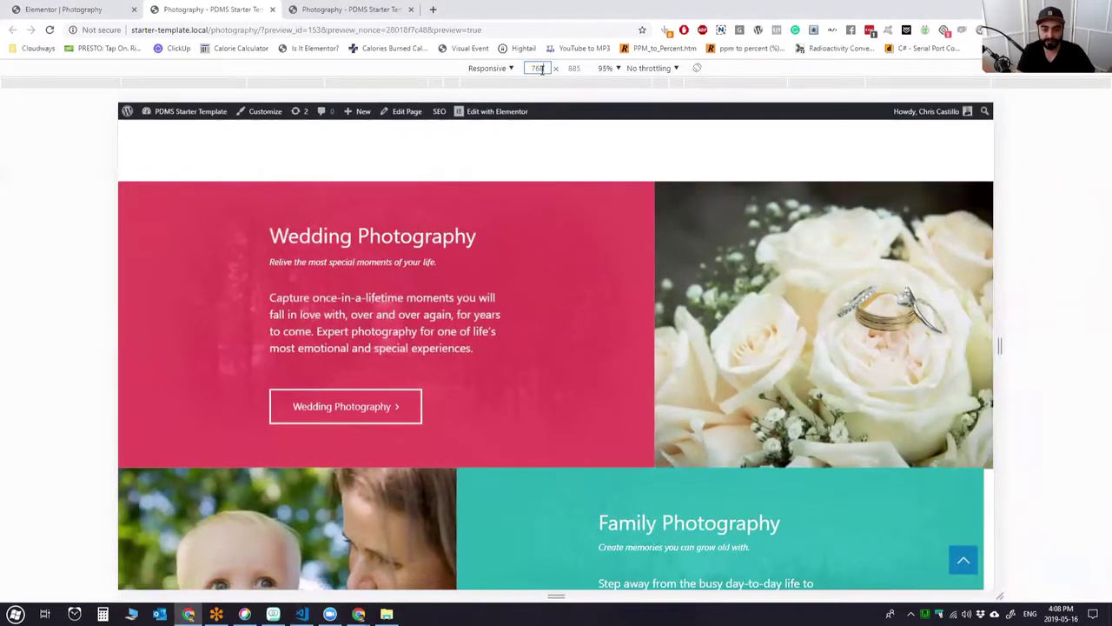
{"action": "key", "text": "Return"}
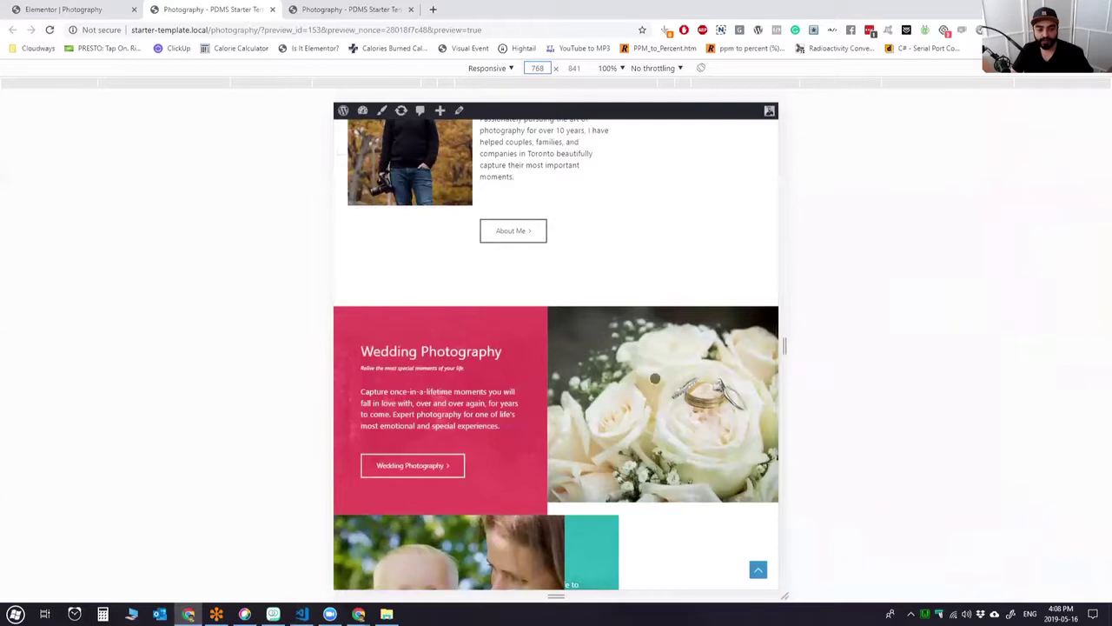
{"action": "scroll", "coordinate": [657, 350], "scroll_direction": "down", "scroll_amount": 2}
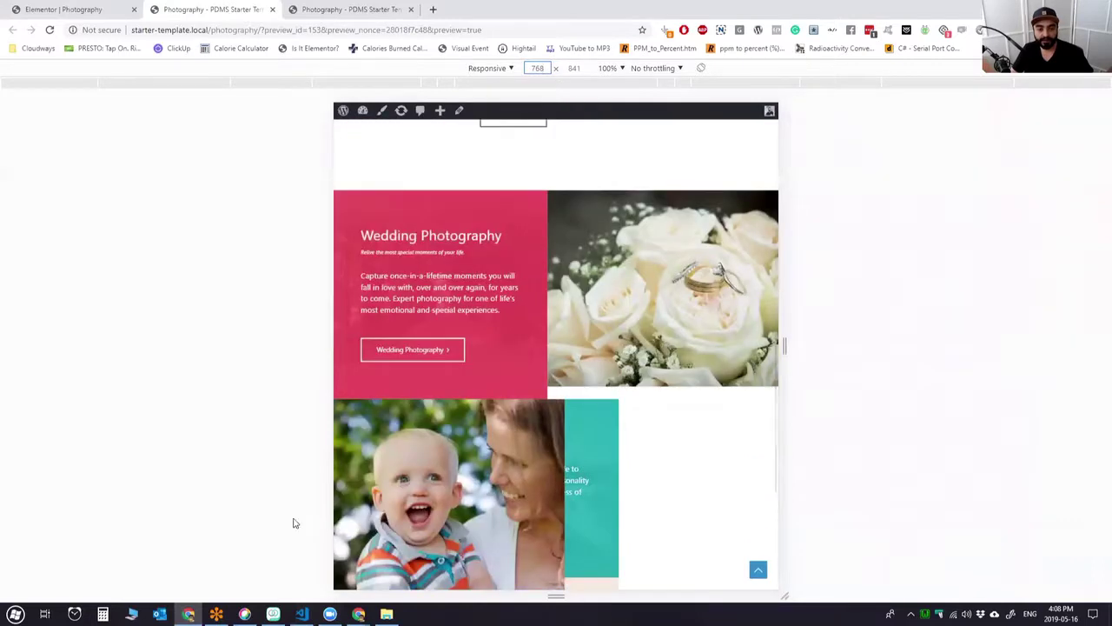
Bring back the DevTools styles for the wedding image and widen the responsive preview to about 842 px.
{"action": "mouse_move", "coordinate": [359, 613]}
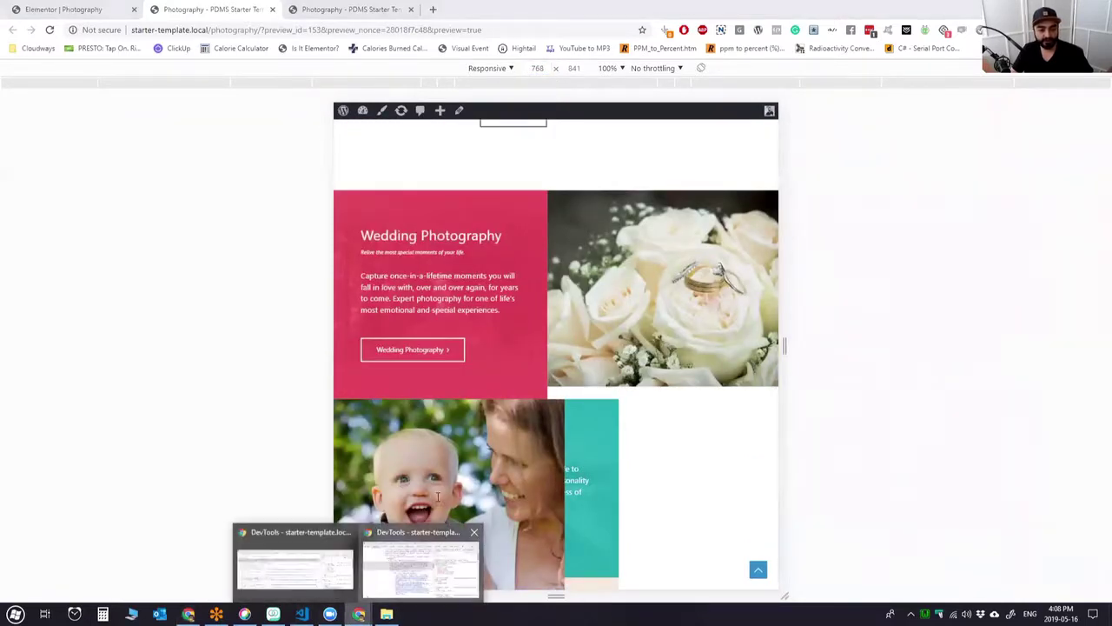
{"action": "left_click", "coordinate": [419, 590]}
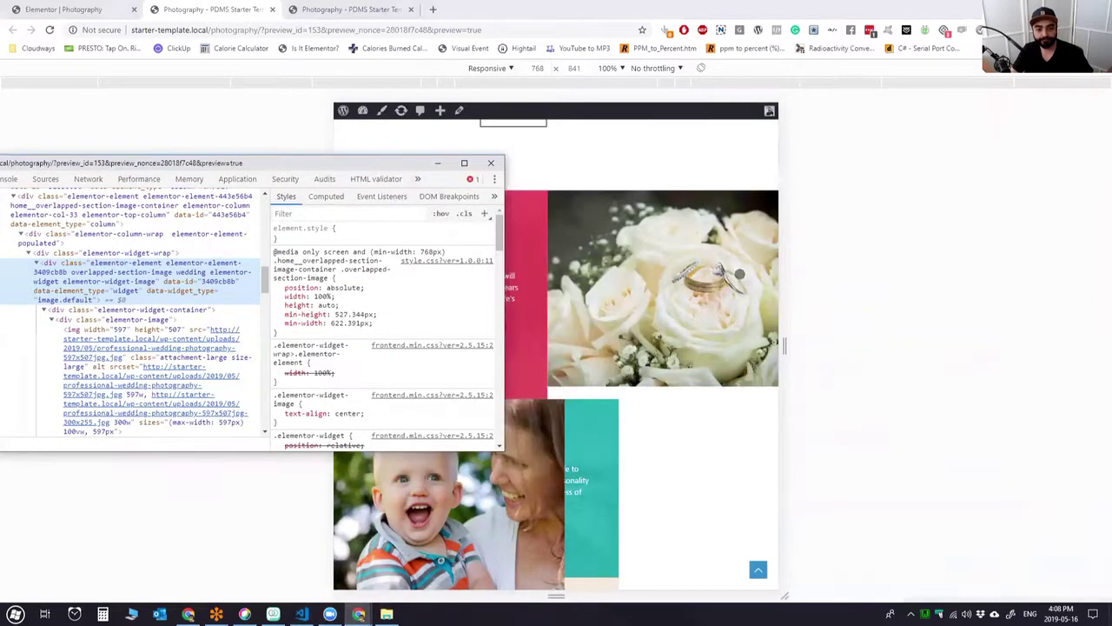
{"action": "left_click_drag", "start_coordinate": [781, 278], "coordinate": [807, 265]}
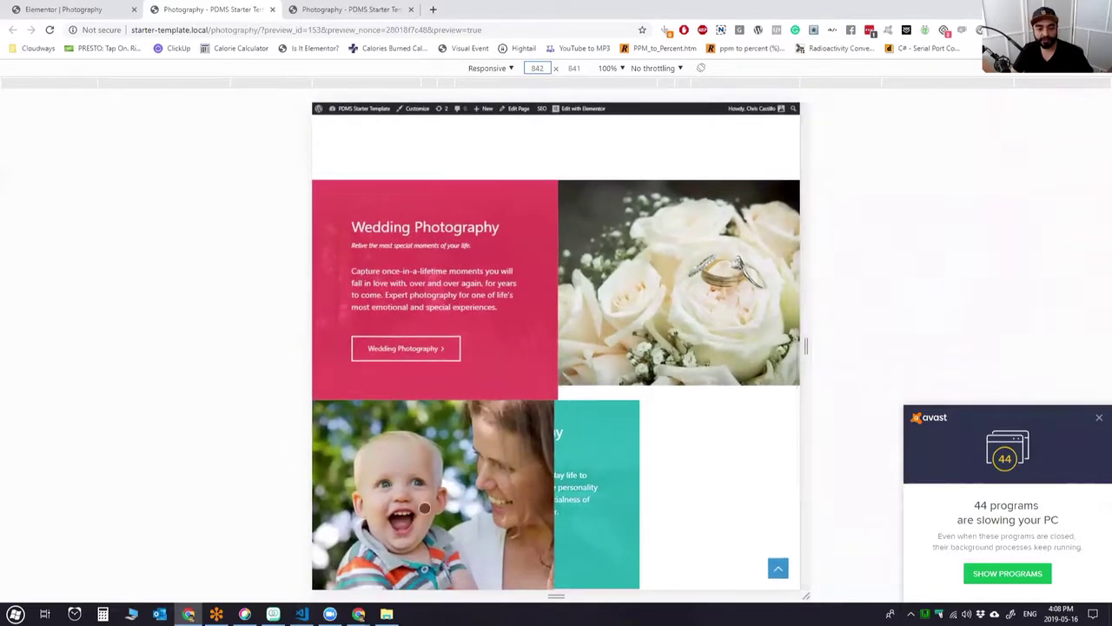
In VS Code, uncomment the &.wedding and &.family positioning blocks in _photography.scss and compile the styles with gulp.
{"action": "left_click", "coordinate": [302, 614]}
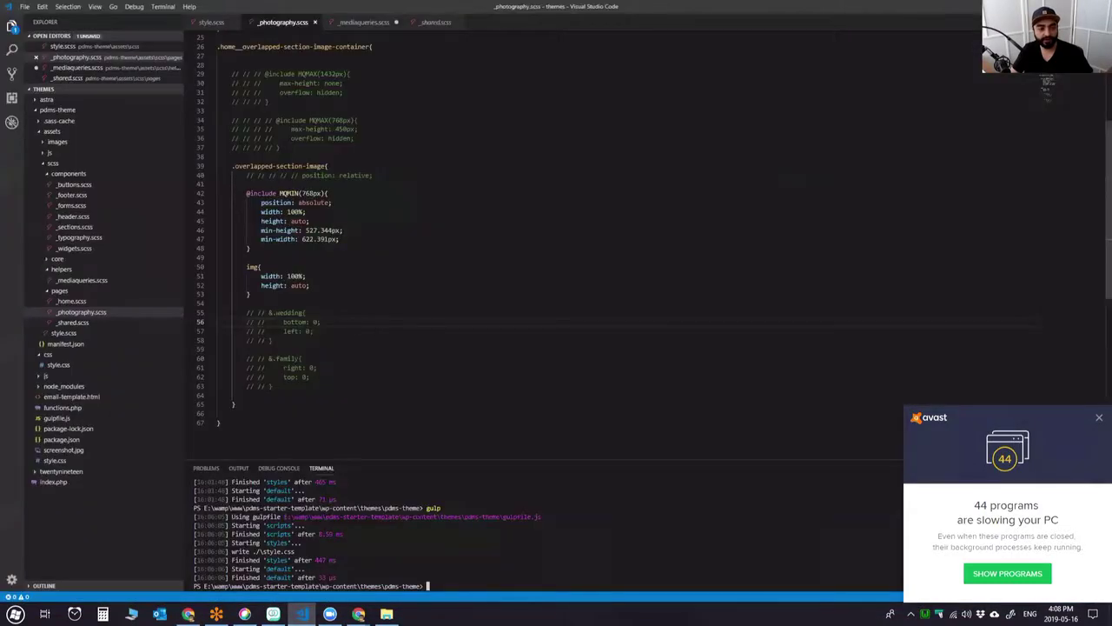
{"action": "left_click", "coordinate": [239, 313], "text": "shift"}
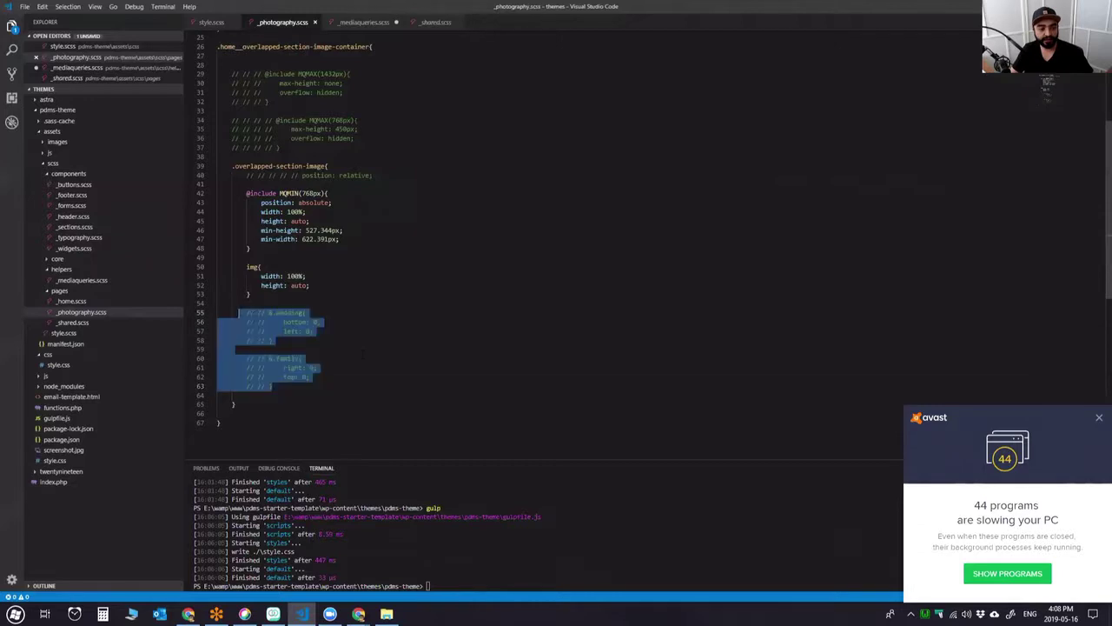
{"action": "key", "text": "ctrl+slash"}
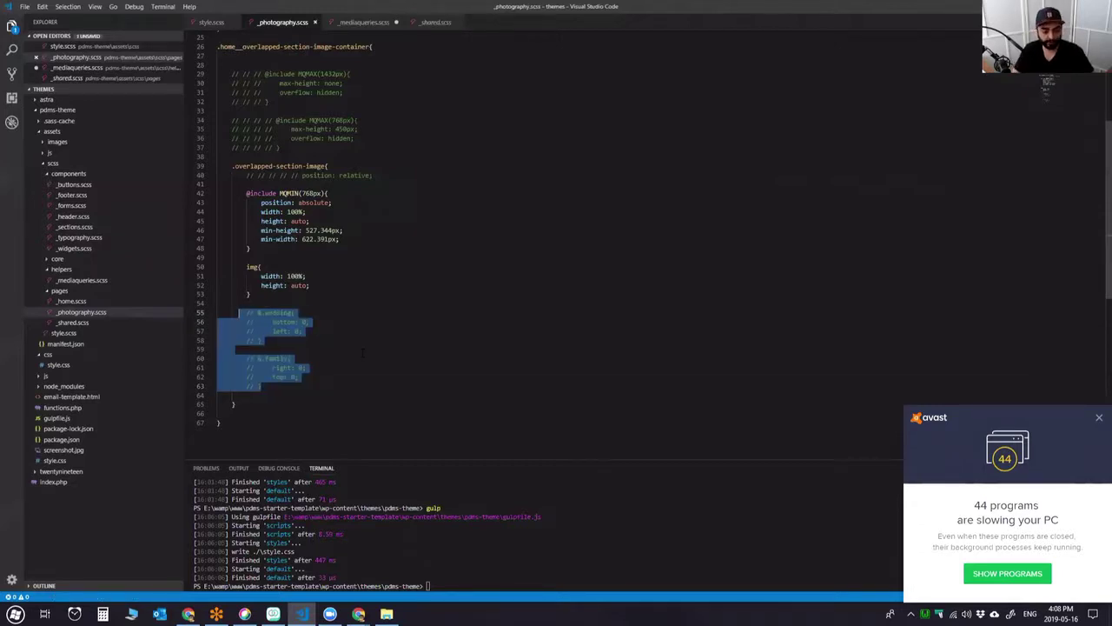
{"action": "key", "text": "ctrl+slash"}
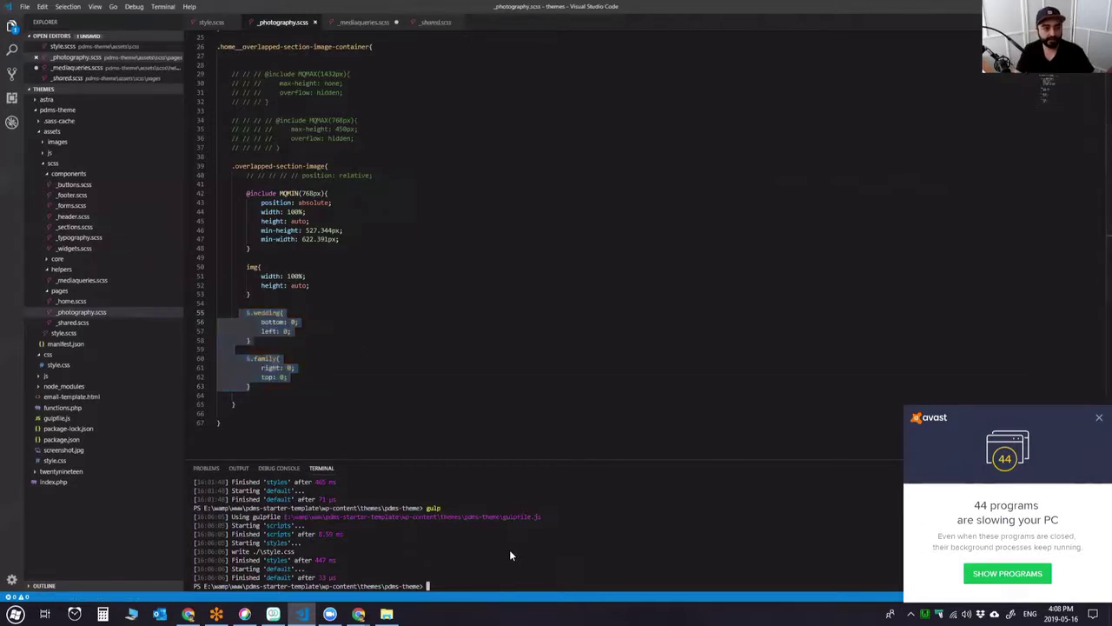
{"action": "left_click", "coordinate": [510, 554]}
{"action": "key", "text": "Up"}
{"action": "key", "text": "Return"}
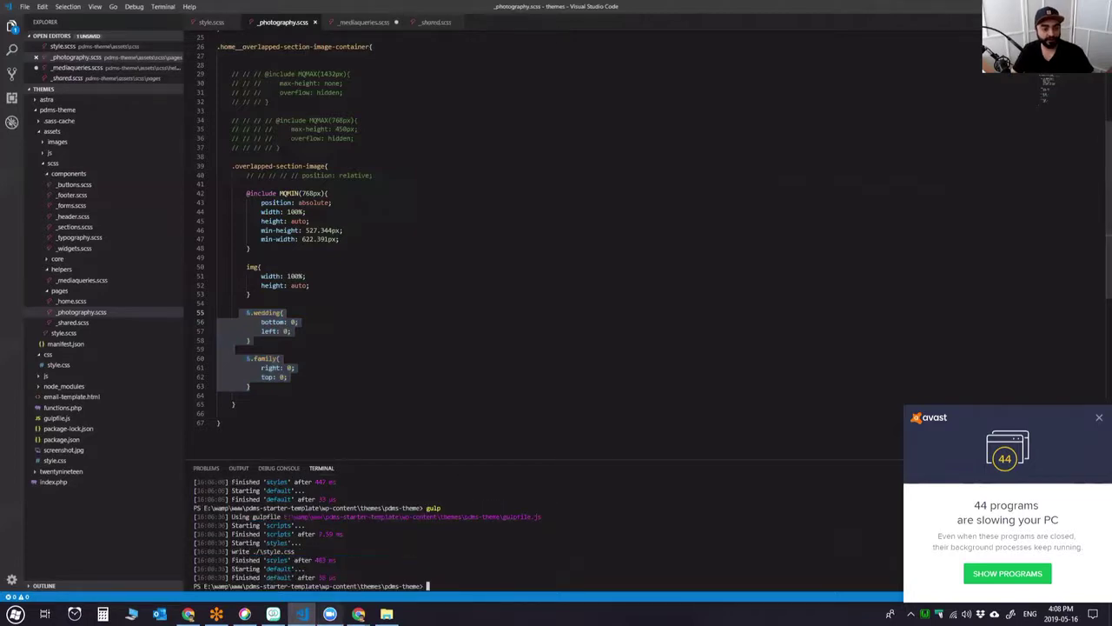
Switch to Chrome, reload the photography preview and inspect the wedding photo's overlapped-section-image element.
{"action": "left_click", "coordinate": [358, 614]}
{"action": "left_click", "coordinate": [305, 574]}
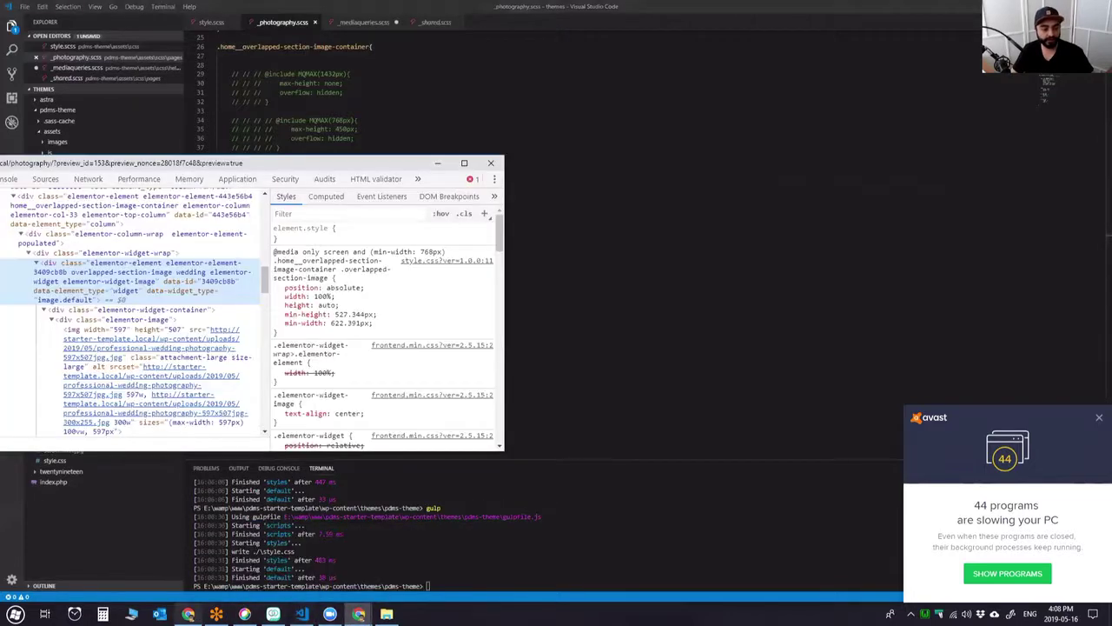
{"action": "left_click", "coordinate": [187, 613]}
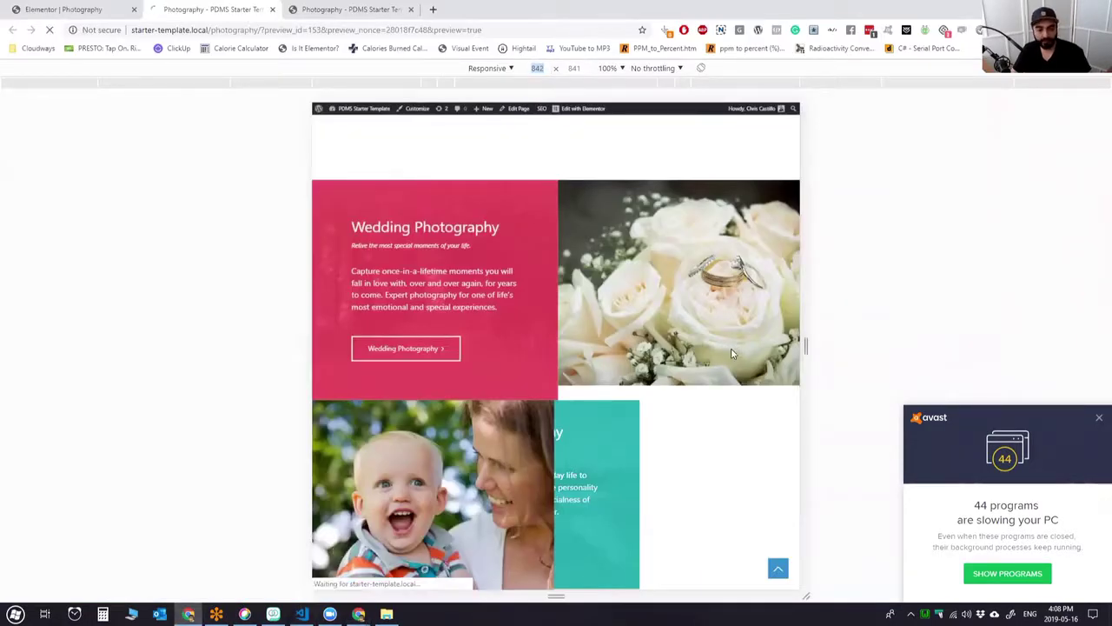
{"action": "key", "text": "ctrl+r"}
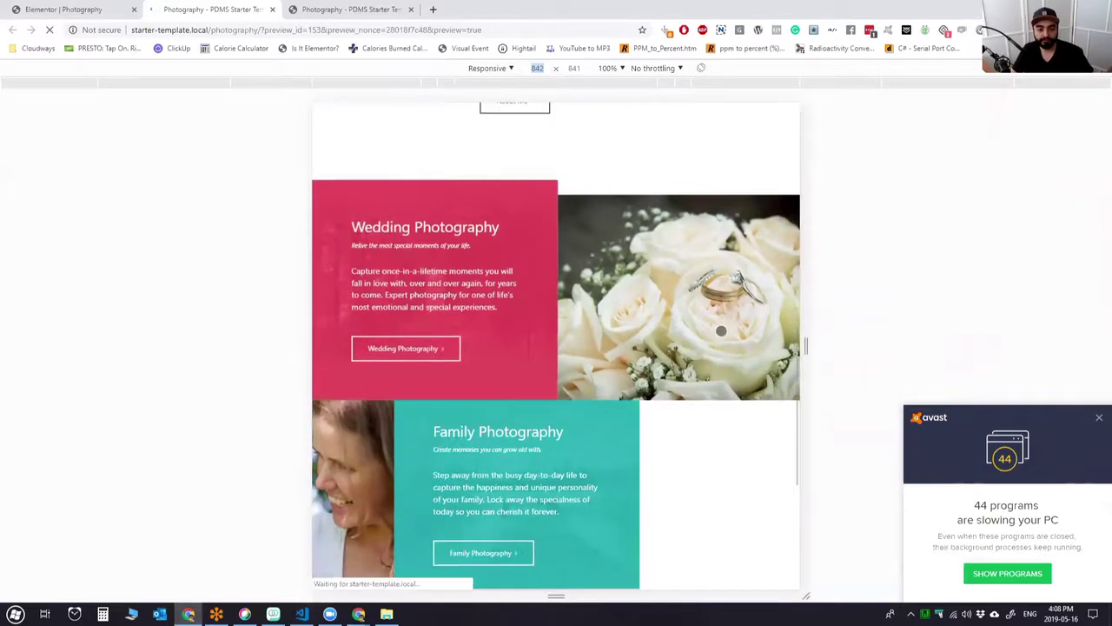
{"action": "right_click", "coordinate": [646, 245]}
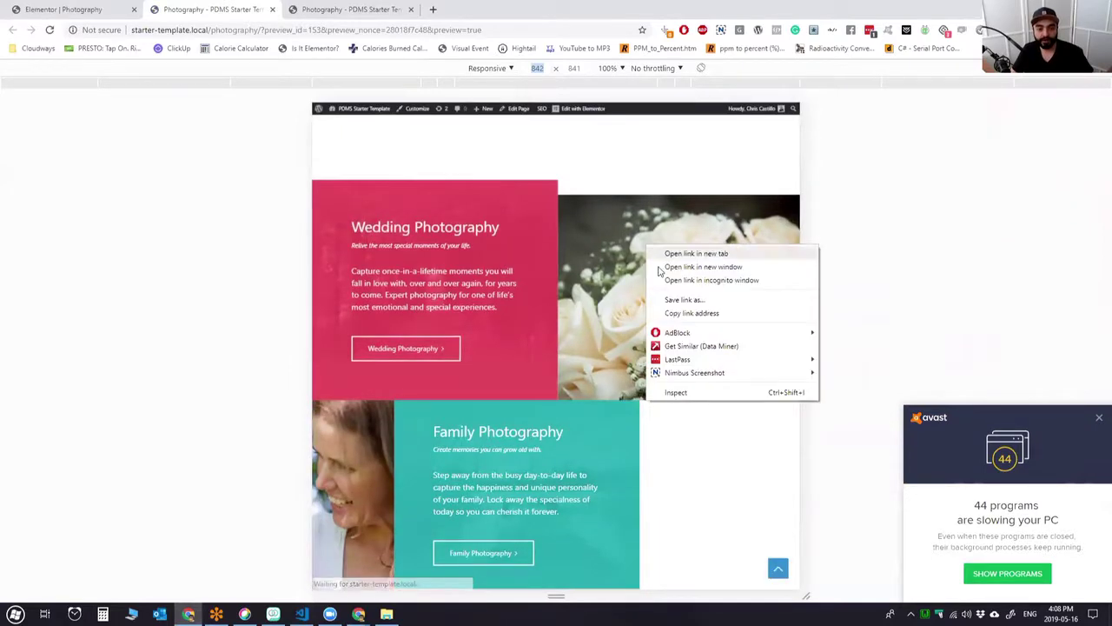
{"action": "left_click", "coordinate": [677, 392]}
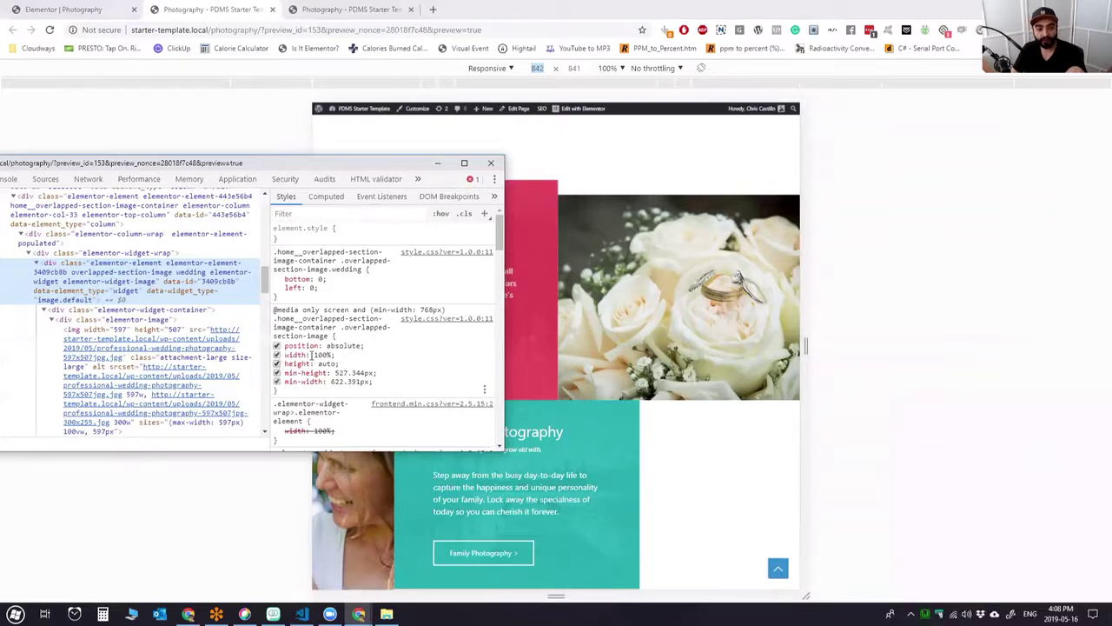
Disable the min-width declaration on the wedding image's overlapped-section-image rule and re-enable it to compare the layout.
{"action": "left_click", "coordinate": [276, 382]}
{"action": "left_click", "coordinate": [276, 372]}
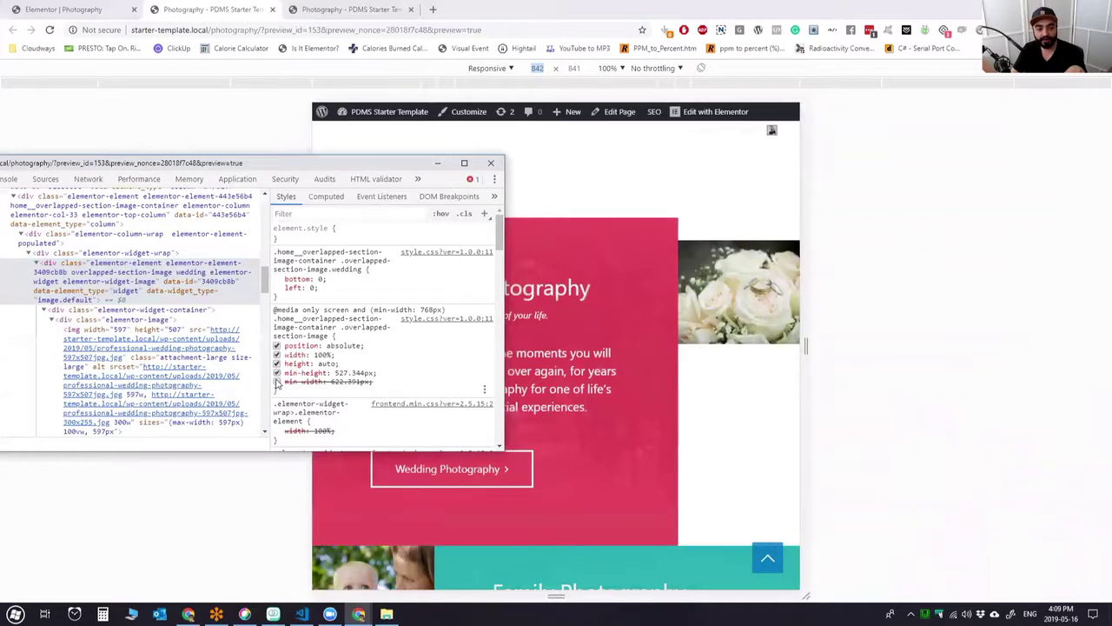
{"action": "left_click", "coordinate": [276, 381]}
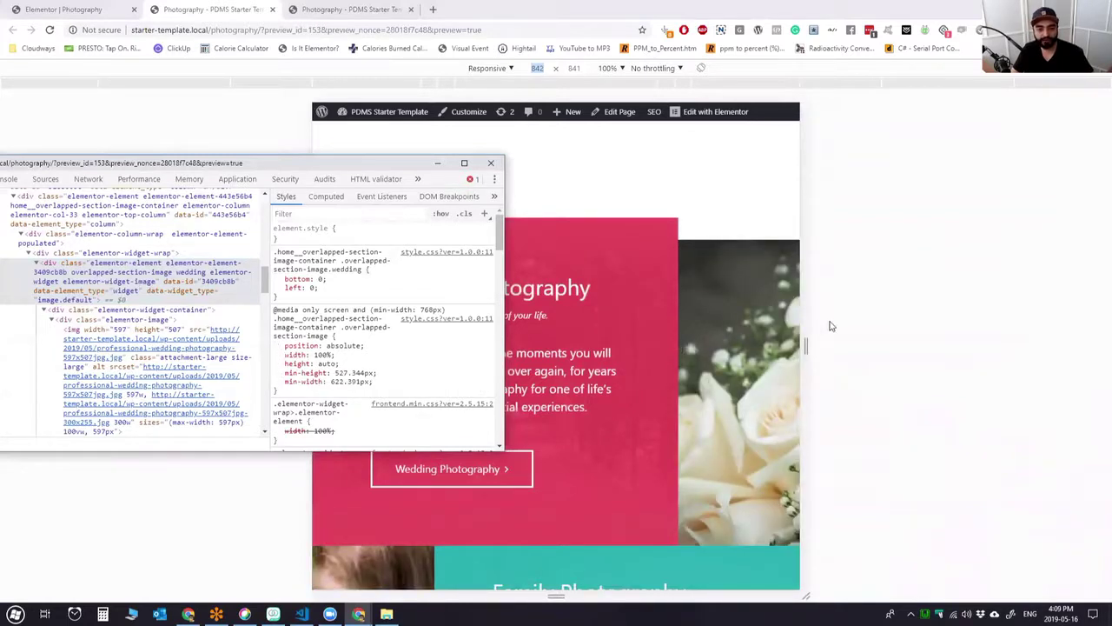
Widen the responsive preview to about 1099 px, reload, and reinspect the wedding image's overlapped-section-image wrapper.
{"action": "left_click_drag", "start_coordinate": [804, 307], "coordinate": [879, 307]}
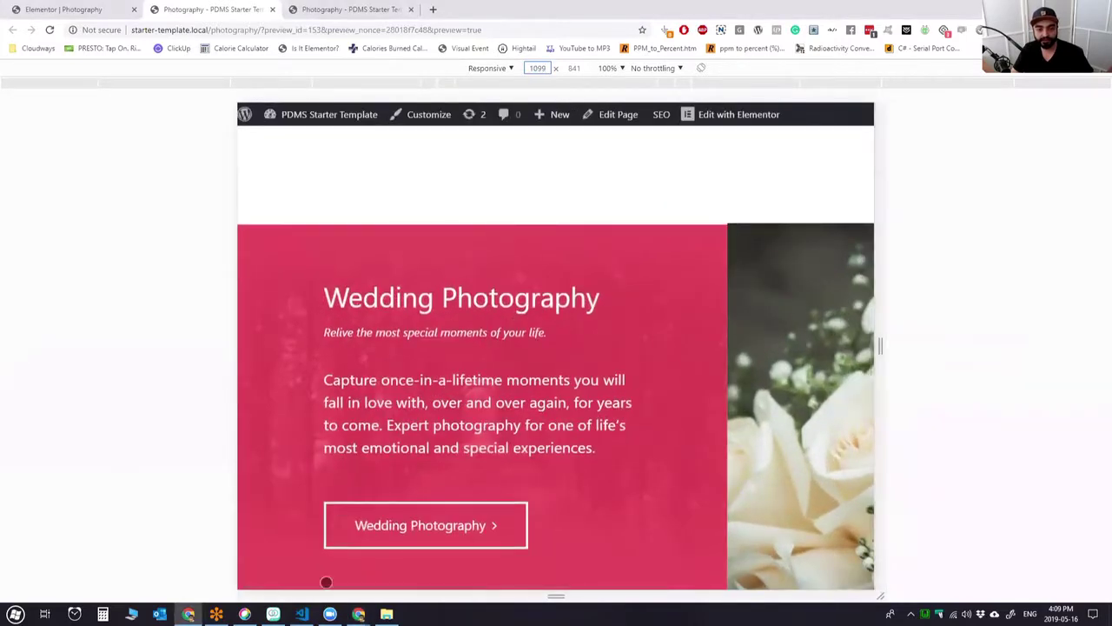
{"action": "left_click", "coordinate": [422, 236]}
{"action": "key", "text": "F5"}
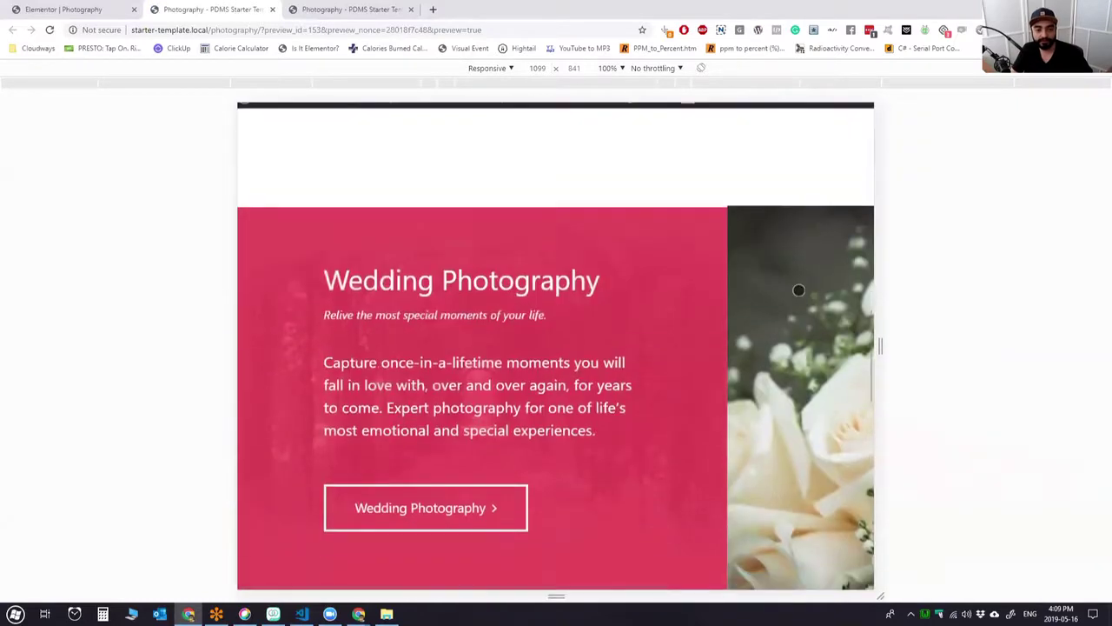
{"action": "right_click", "coordinate": [797, 271]}
{"action": "left_click", "coordinate": [825, 456]}
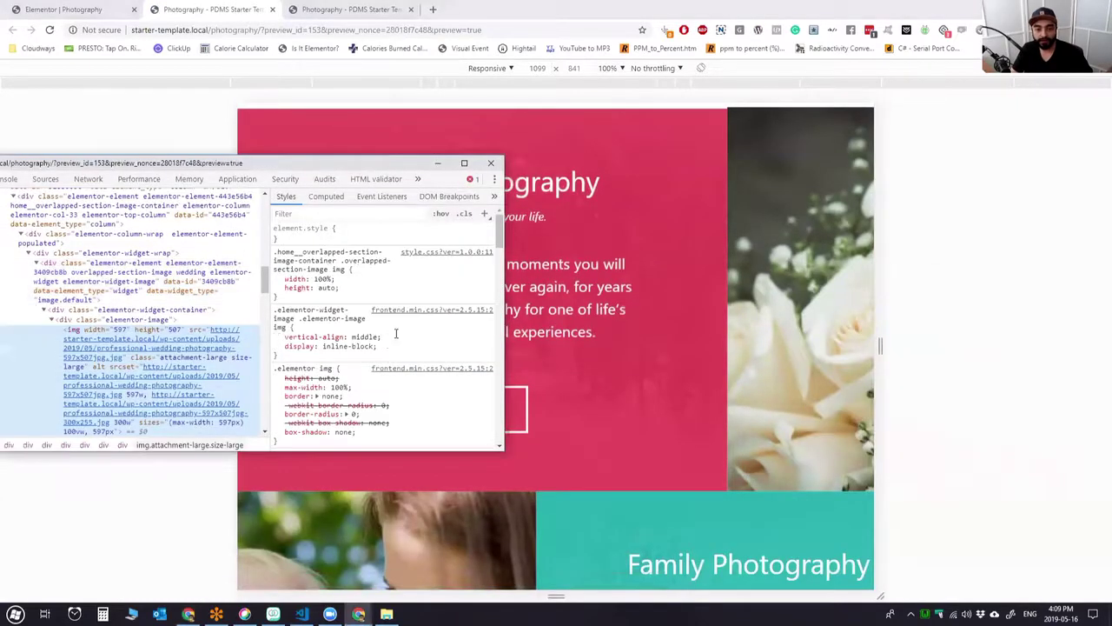
{"action": "left_click", "coordinate": [105, 286]}
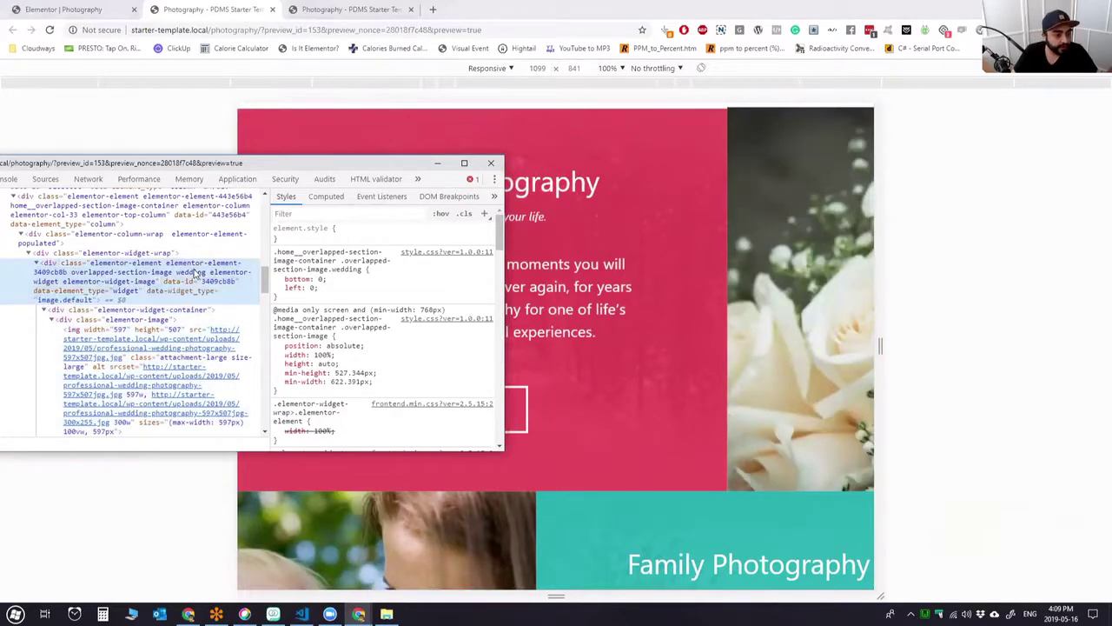
Widen the responsive preview to about 1559 px and reload the page to check the wedding section.
{"action": "left_click", "coordinate": [879, 300]}
{"action": "left_click_drag", "start_coordinate": [881, 278], "coordinate": [1012, 269]}
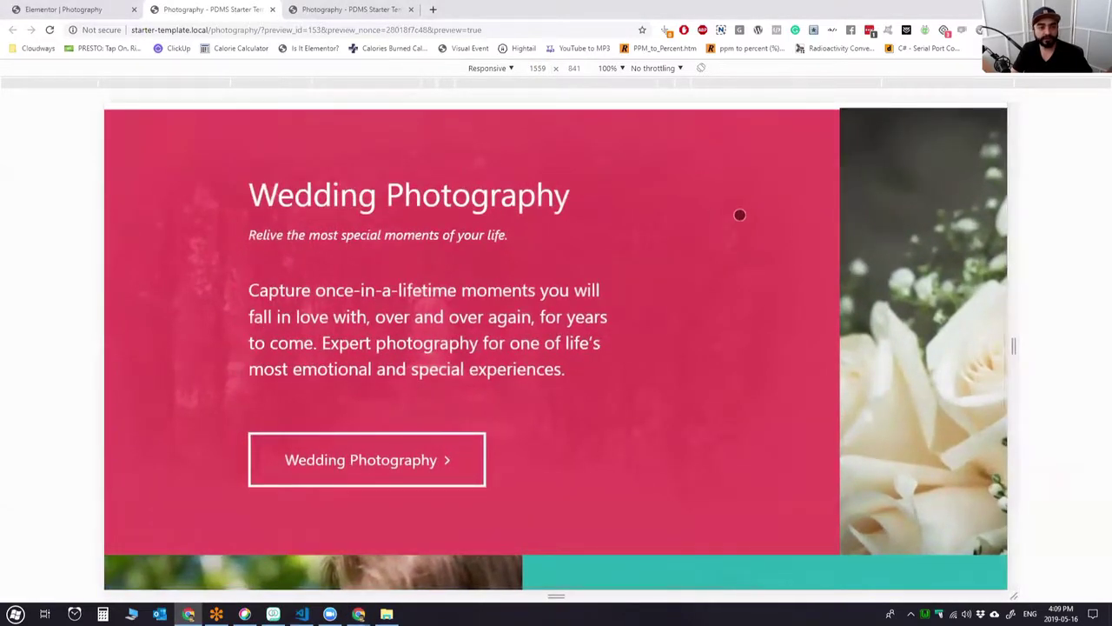
{"action": "key", "text": "ctrl+minus"}
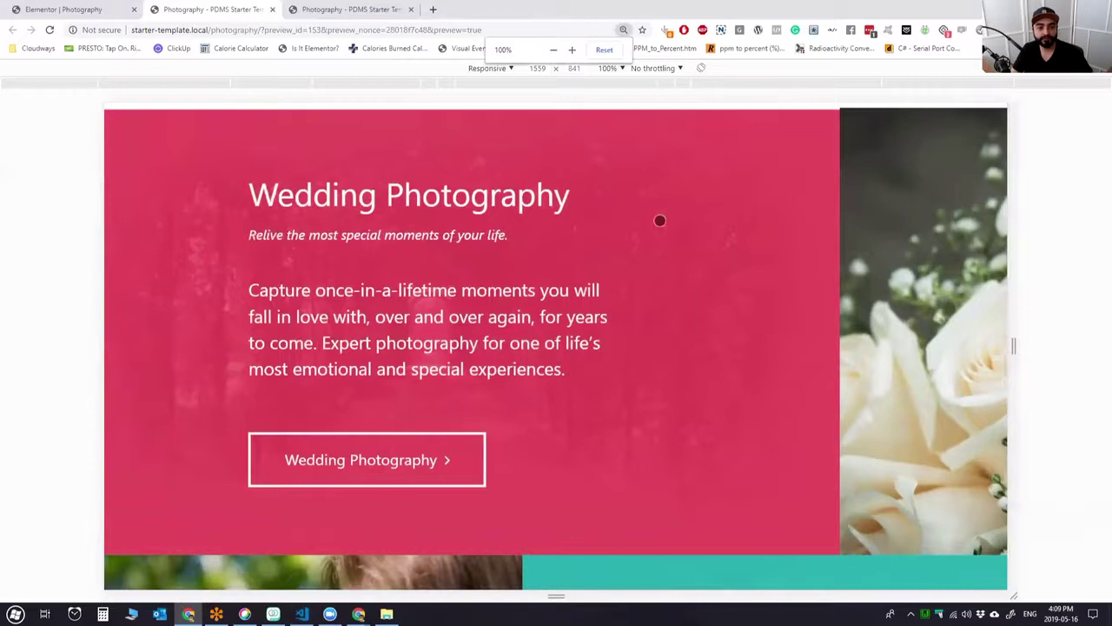
{"action": "left_click", "coordinate": [49, 30]}
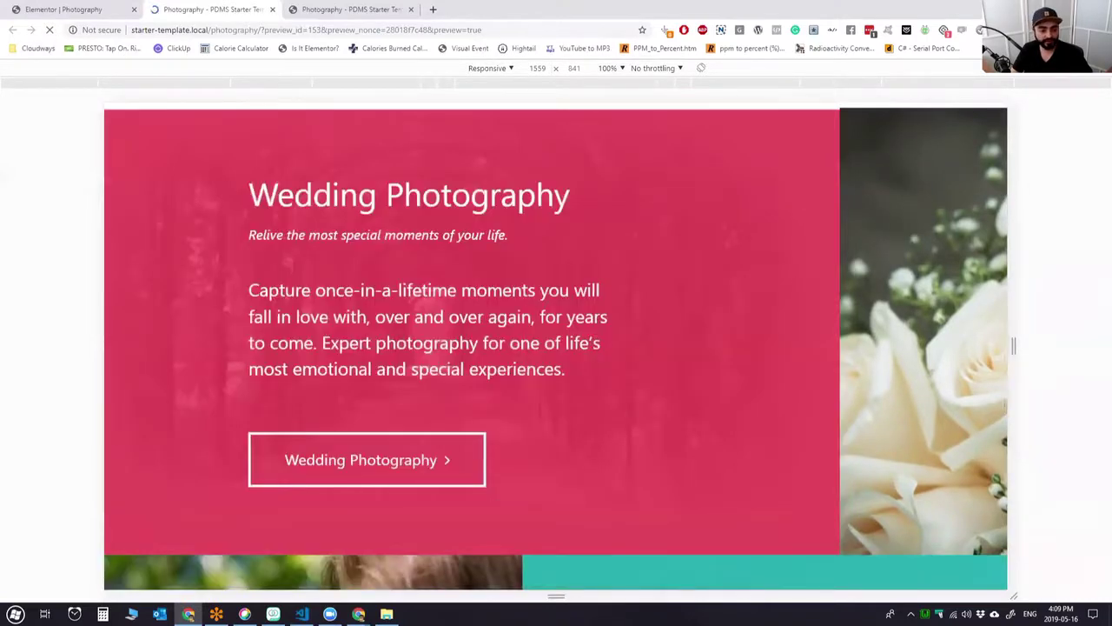
In VS Code, undo the uncommenting of the &.wedding and &.family blocks, save _photography.scss and recompile with gulp.
{"action": "left_click", "coordinate": [302, 613]}
{"action": "left_click", "coordinate": [347, 360]}
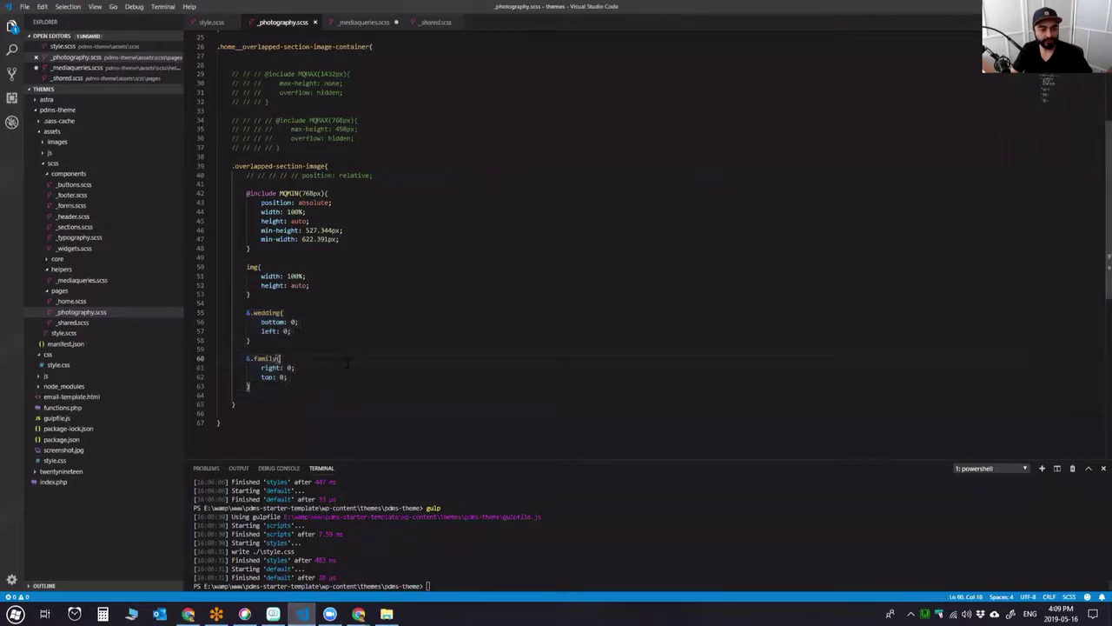
{"action": "key", "text": "ctrl+z"}
{"action": "key", "text": "ctrl+z"}
{"action": "left_click", "coordinate": [405, 348]}
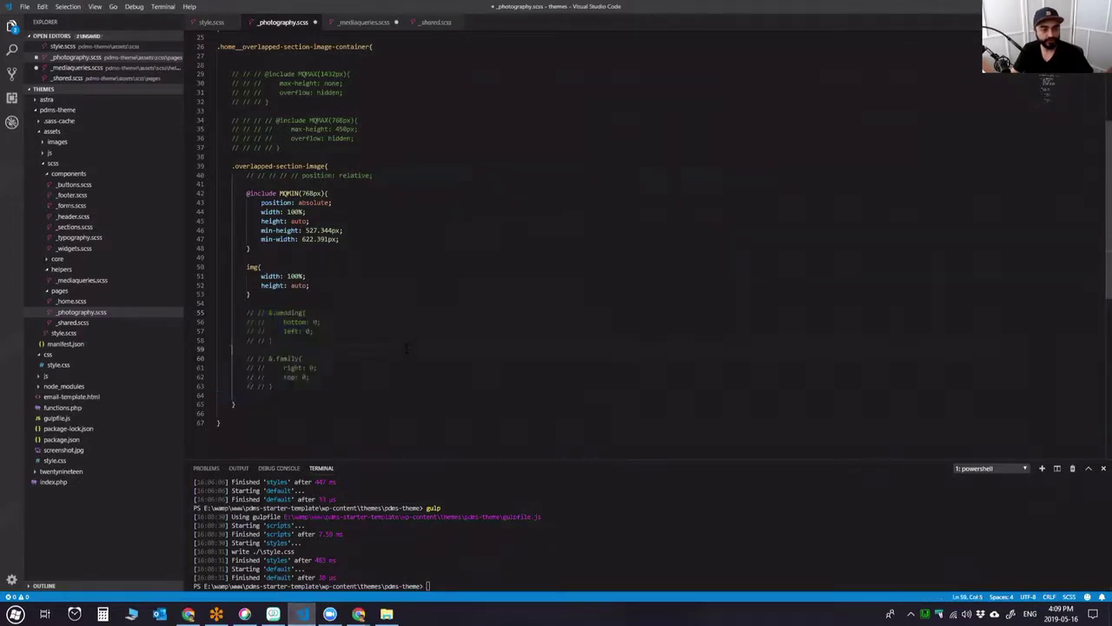
{"action": "key", "text": "ctrl+s"}
{"action": "left_click", "coordinate": [560, 552]}
{"action": "key", "text": "Up"}
{"action": "key", "text": "Return"}
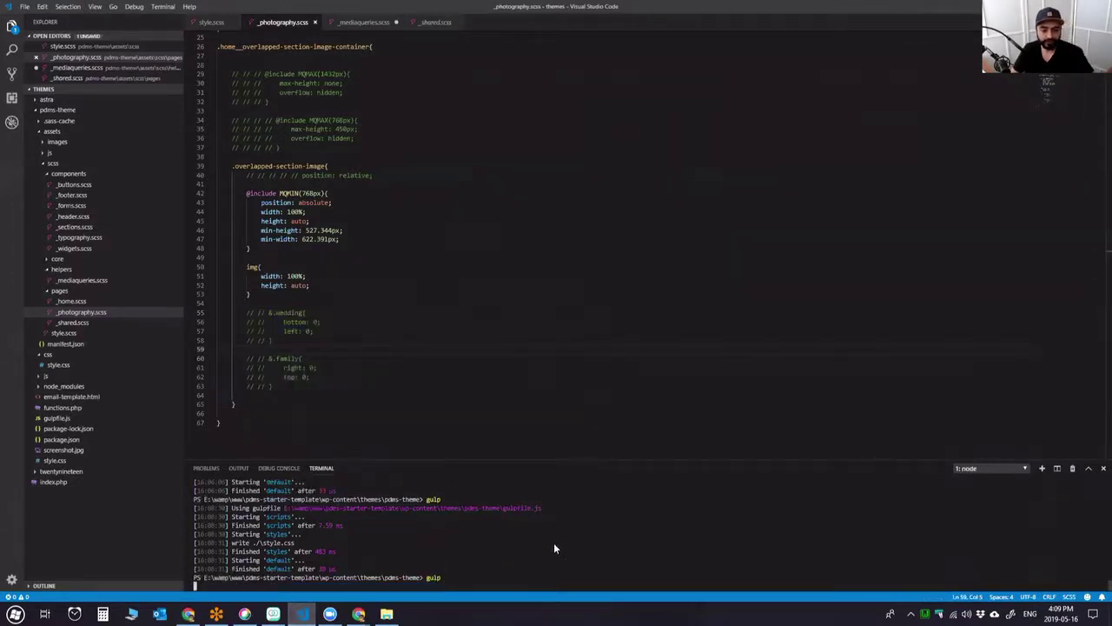
Return to Chrome, reload the preview and compare the photography sections at 75% and 100% device zoom.
{"action": "key", "text": "alt+Tab"}
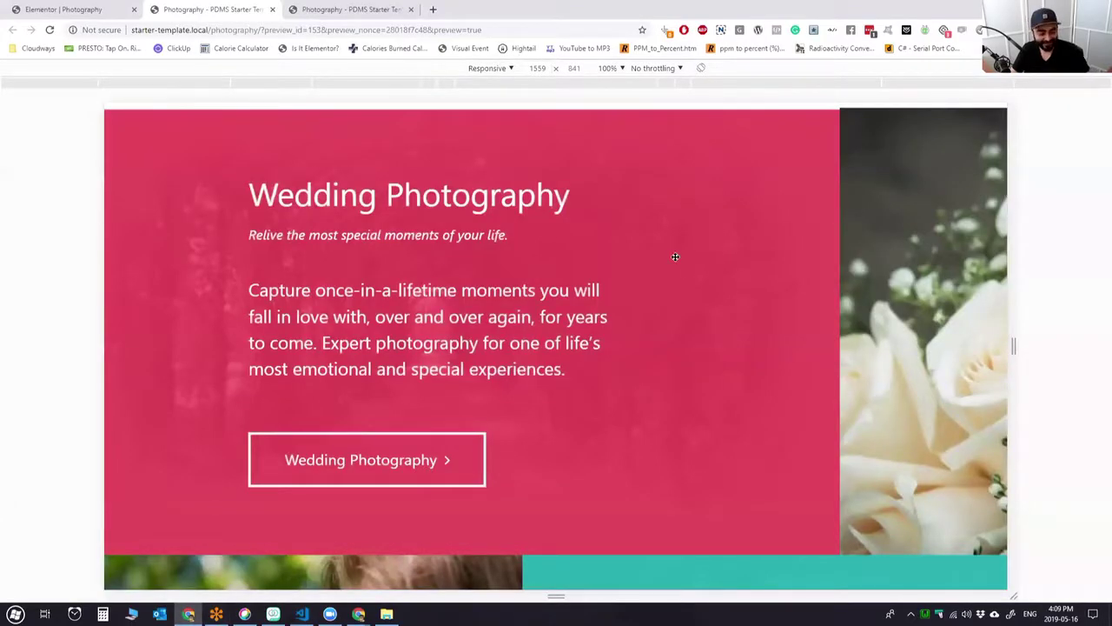
{"action": "key", "text": "F5"}
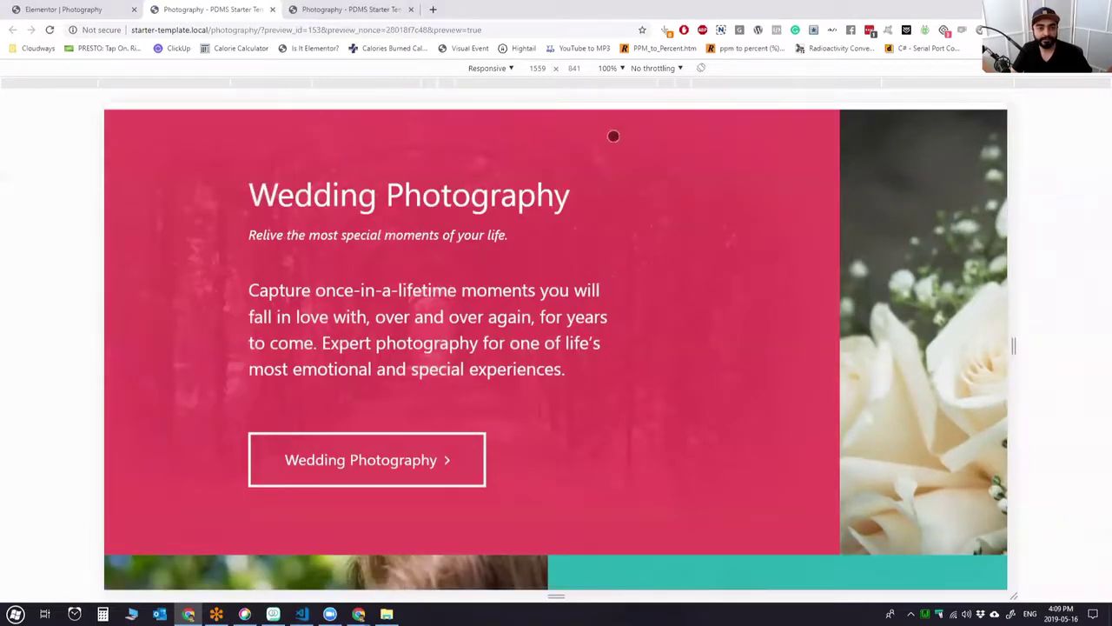
{"action": "left_click", "coordinate": [624, 69]}
{"action": "left_click", "coordinate": [619, 98]}
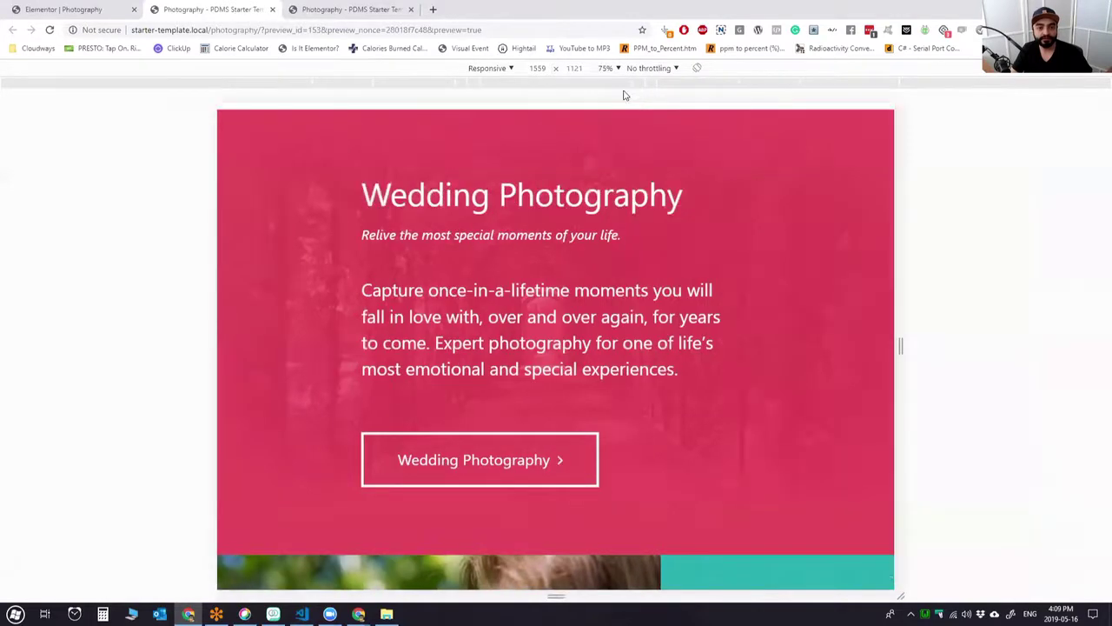
{"action": "left_click", "coordinate": [612, 70]}
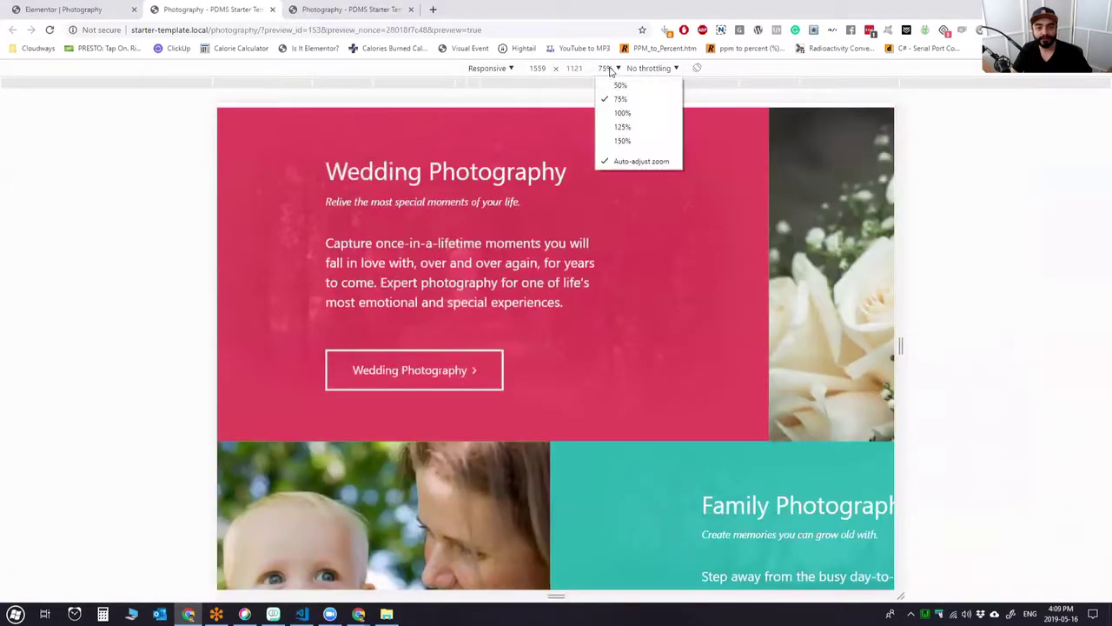
{"action": "left_click", "coordinate": [622, 113]}
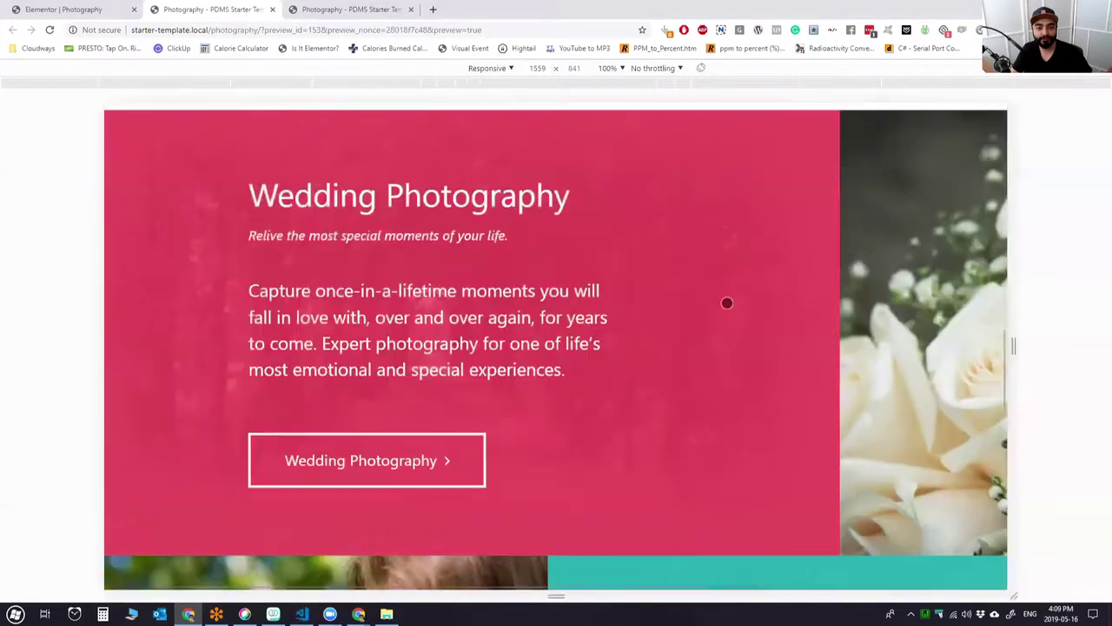
Close the current preview tab, open a fresh preview from the Elementor editor and view the wedding photography section.
{"action": "left_click", "coordinate": [271, 9]}
{"action": "left_click", "coordinate": [85, 10]}
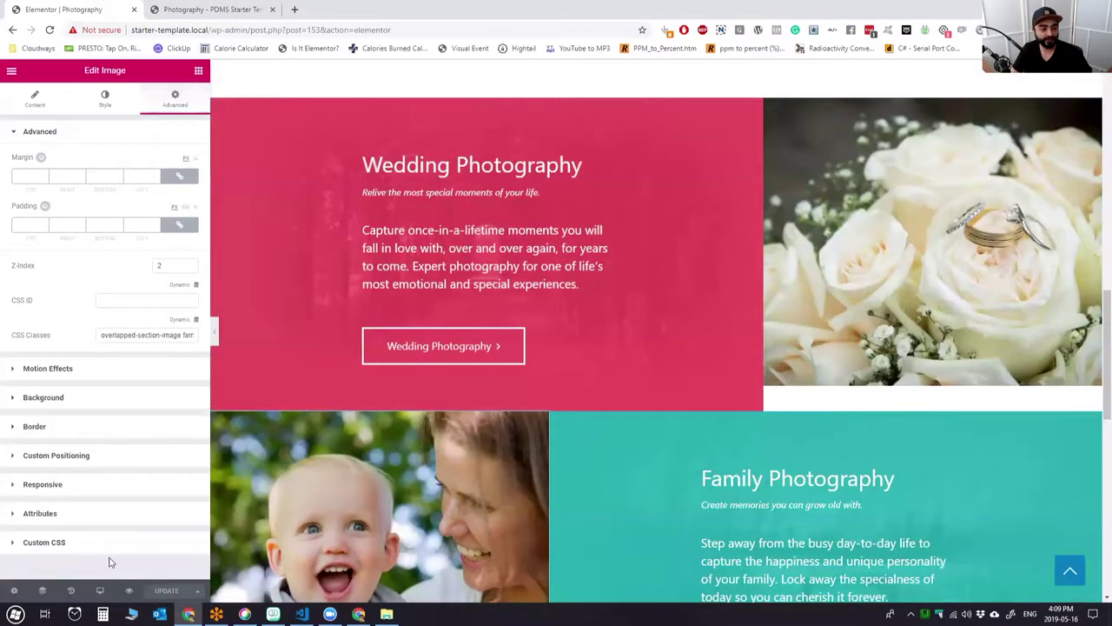
{"action": "left_click", "coordinate": [129, 590]}
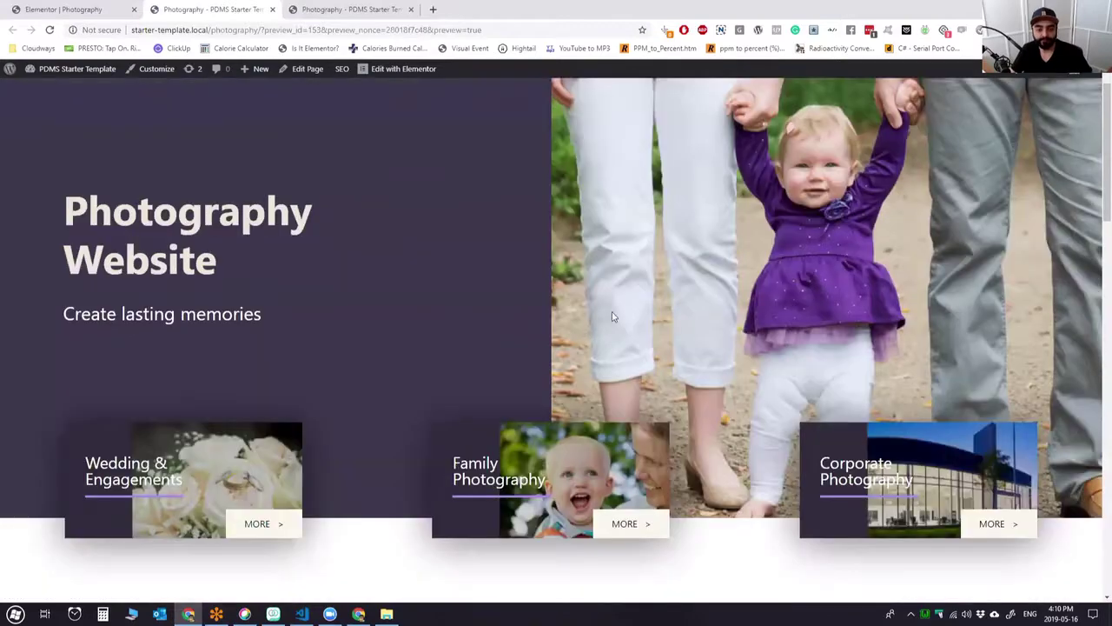
{"action": "scroll", "coordinate": [612, 317], "scroll_direction": "down", "scroll_amount": 10}
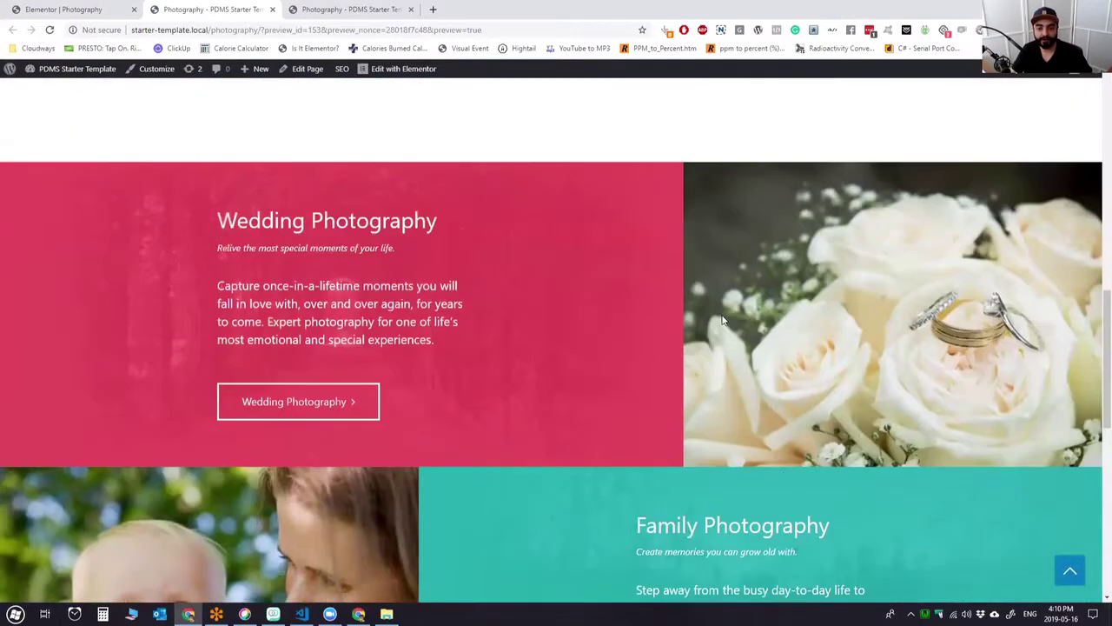
Inspect the wedding image and its overlapped-section-image wrapper styles, and return to _photography.scss in VS Code.
{"action": "right_click", "coordinate": [749, 276]}
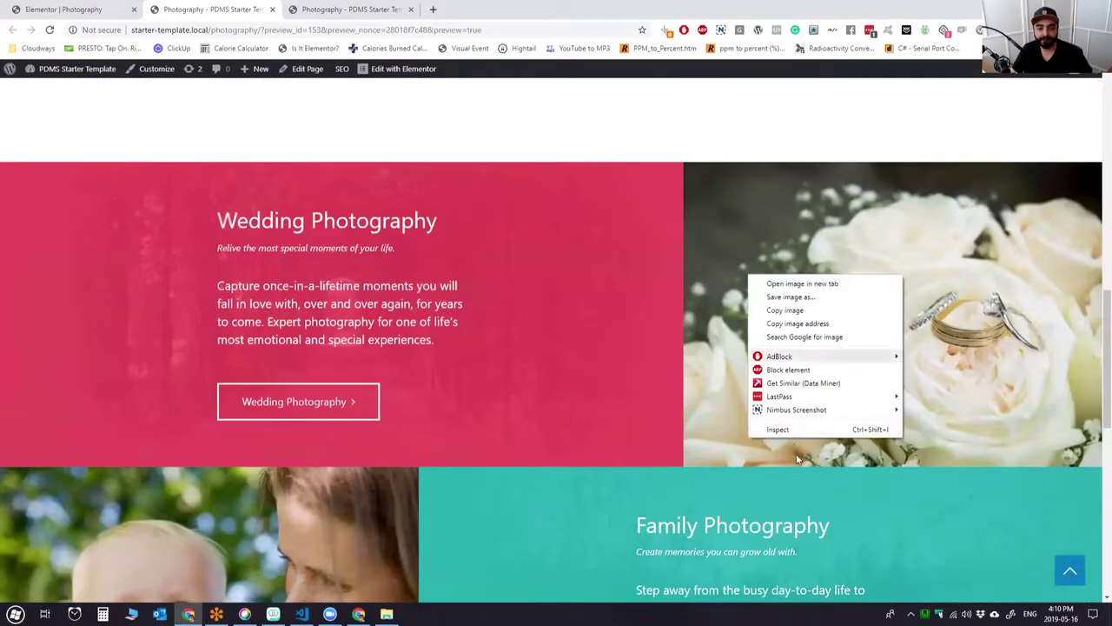
{"action": "left_click", "coordinate": [782, 429]}
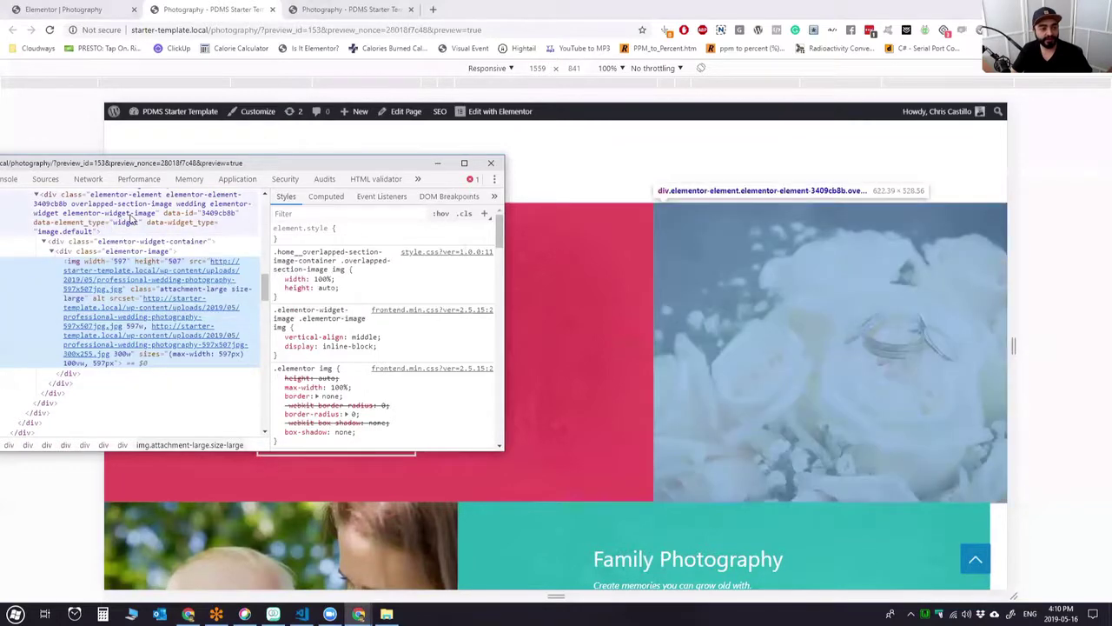
{"action": "left_click", "coordinate": [131, 220]}
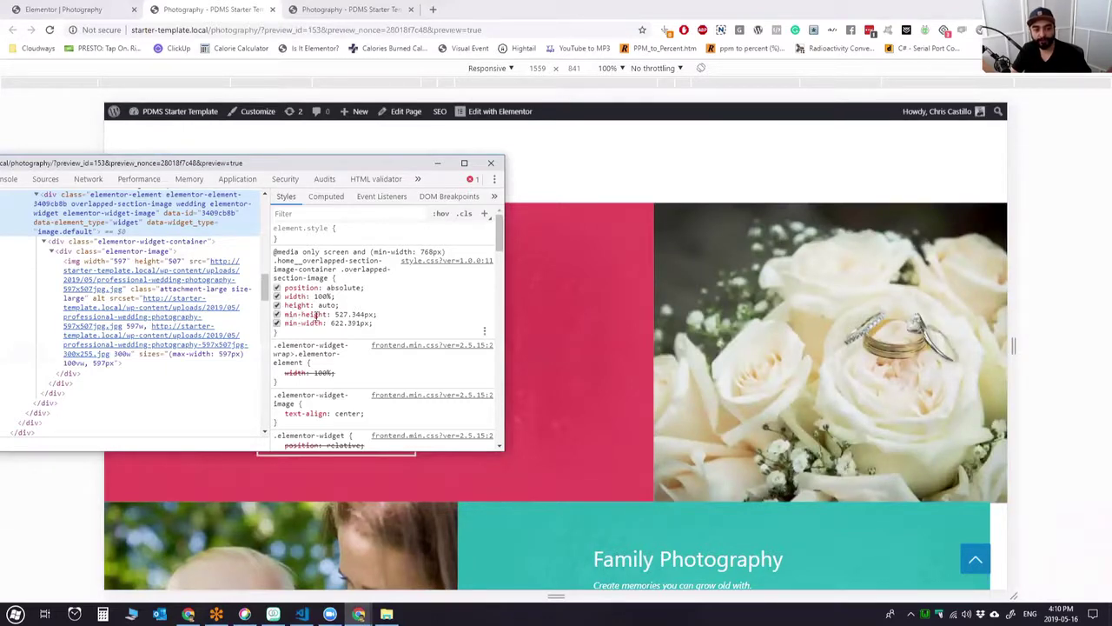
{"action": "left_click", "coordinate": [85, 263]}
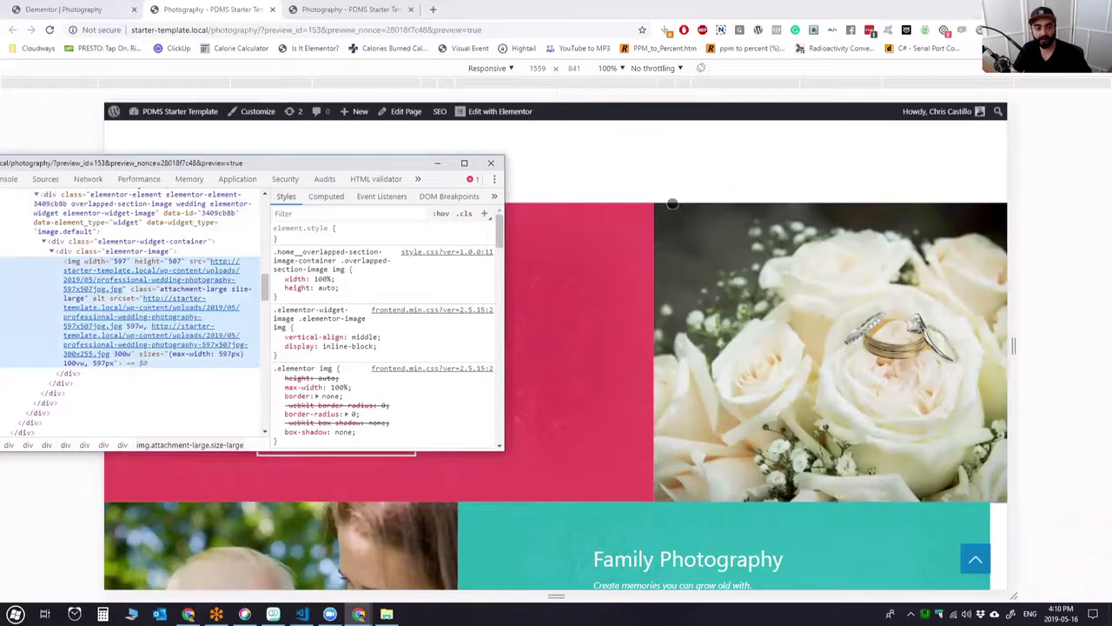
{"action": "left_click", "coordinate": [302, 613]}
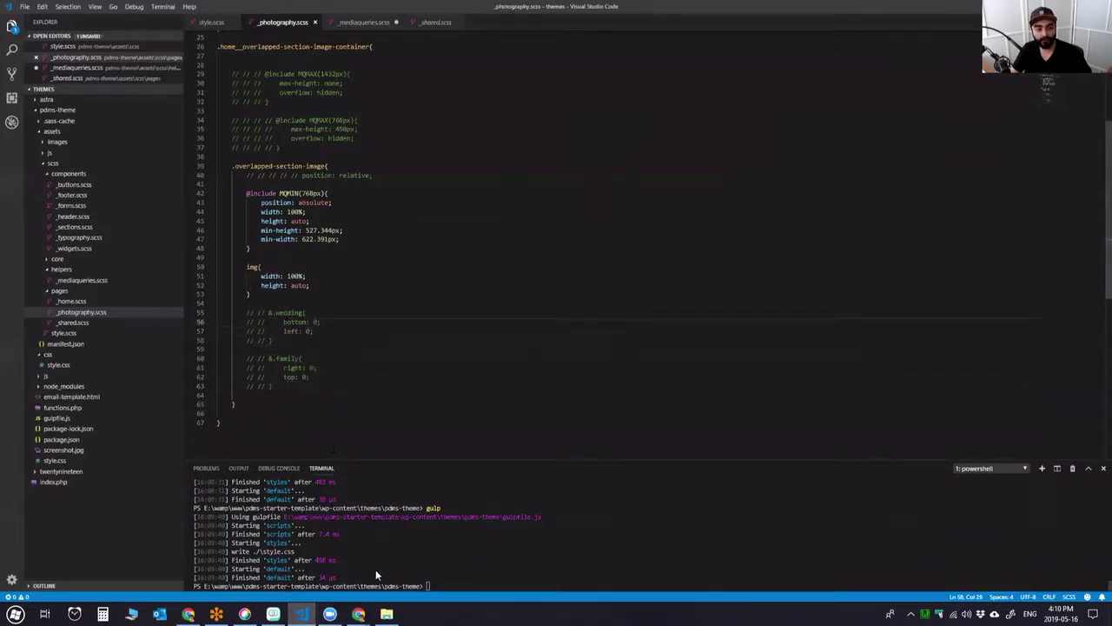
Uncomment the &.wedding and &.family blocks in _photography.scss and recompile with gulp.
{"action": "left_click_drag", "start_coordinate": [274, 387], "coordinate": [243, 312]}
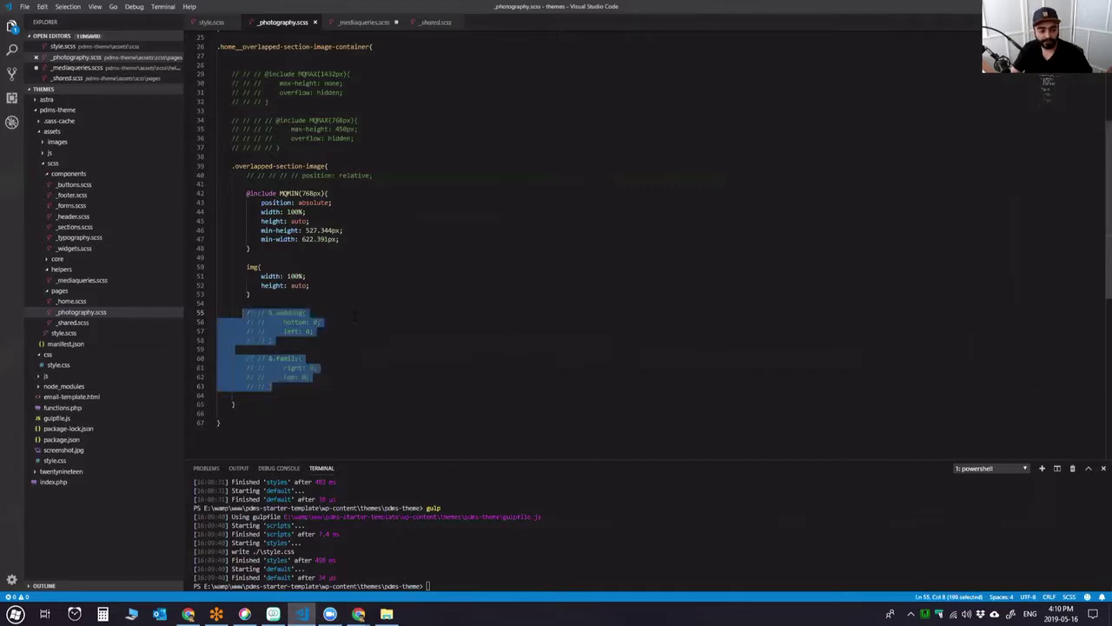
{"action": "key", "text": "ctrl+k"}
{"action": "key", "text": "ctrl+u"}
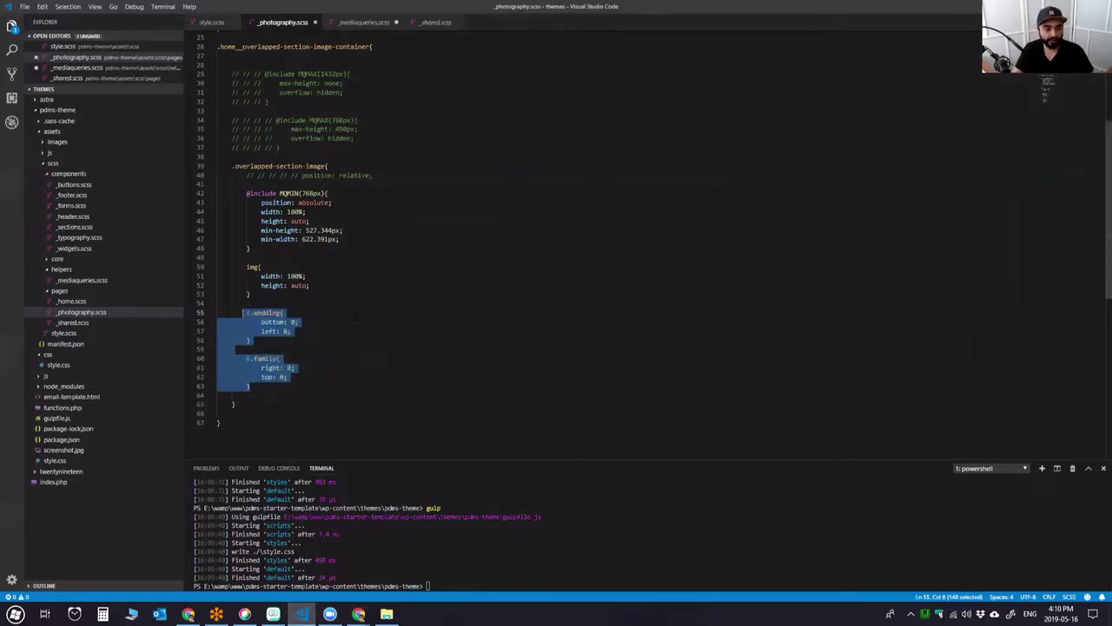
{"action": "left_click", "coordinate": [504, 561]}
{"action": "key", "text": "Up"}
{"action": "key", "text": "Return"}
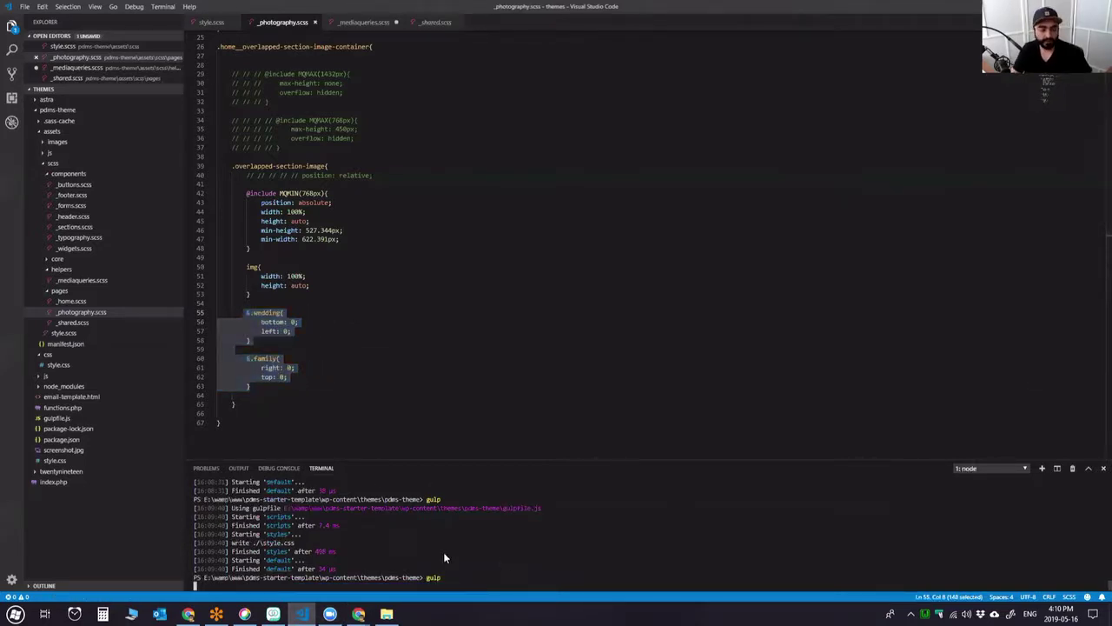
Switch to Chrome, reload the photography preview and check the wedding and family sections.
{"action": "key", "text": "alt+Tab"}
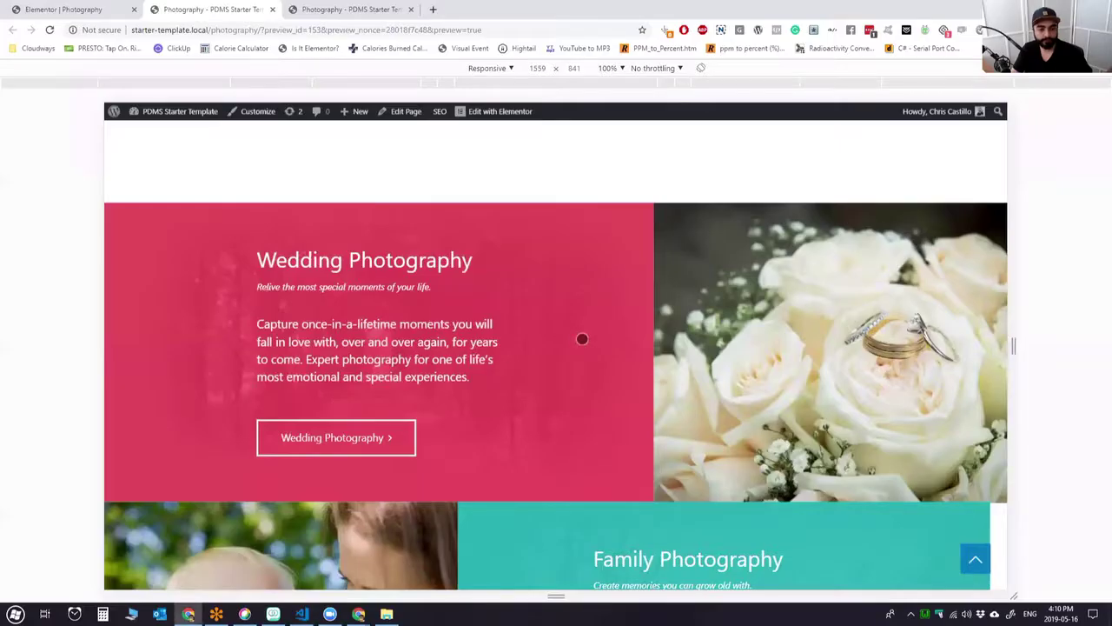
{"action": "key", "text": "ctrl+r"}
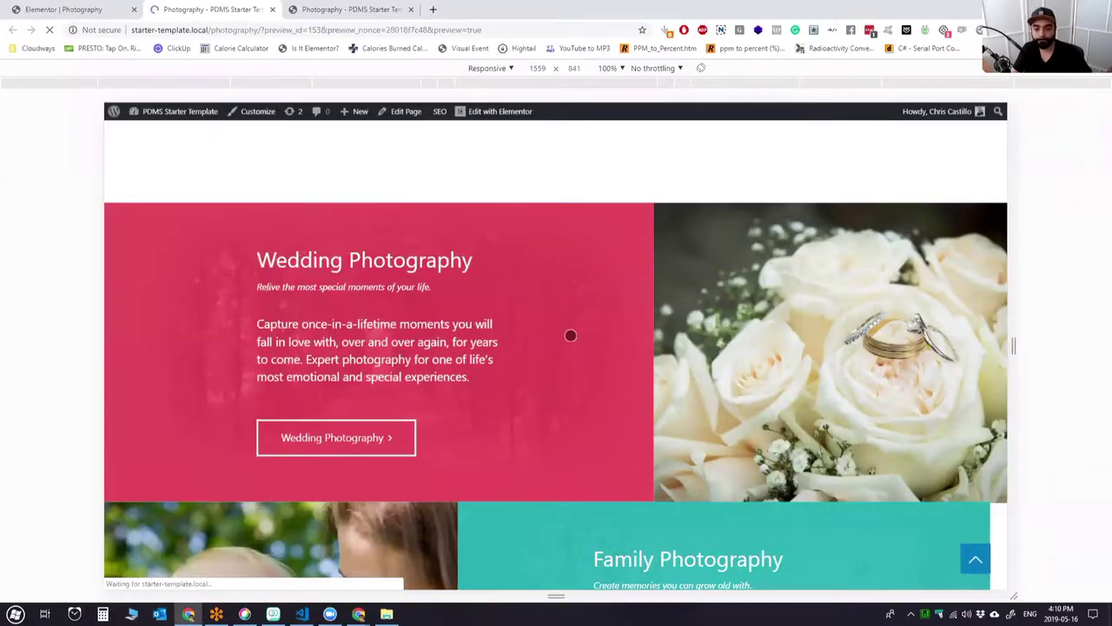
{"action": "scroll", "coordinate": [743, 320], "scroll_direction": "down", "scroll_amount": 5}
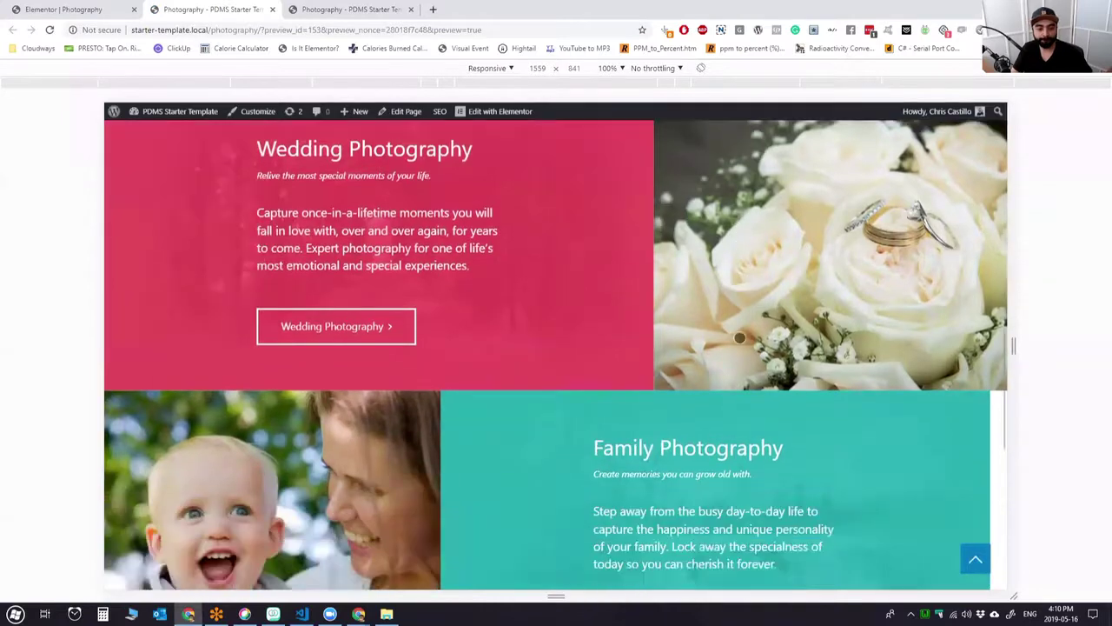
{"action": "scroll", "coordinate": [736, 330], "scroll_direction": "up", "scroll_amount": 3}
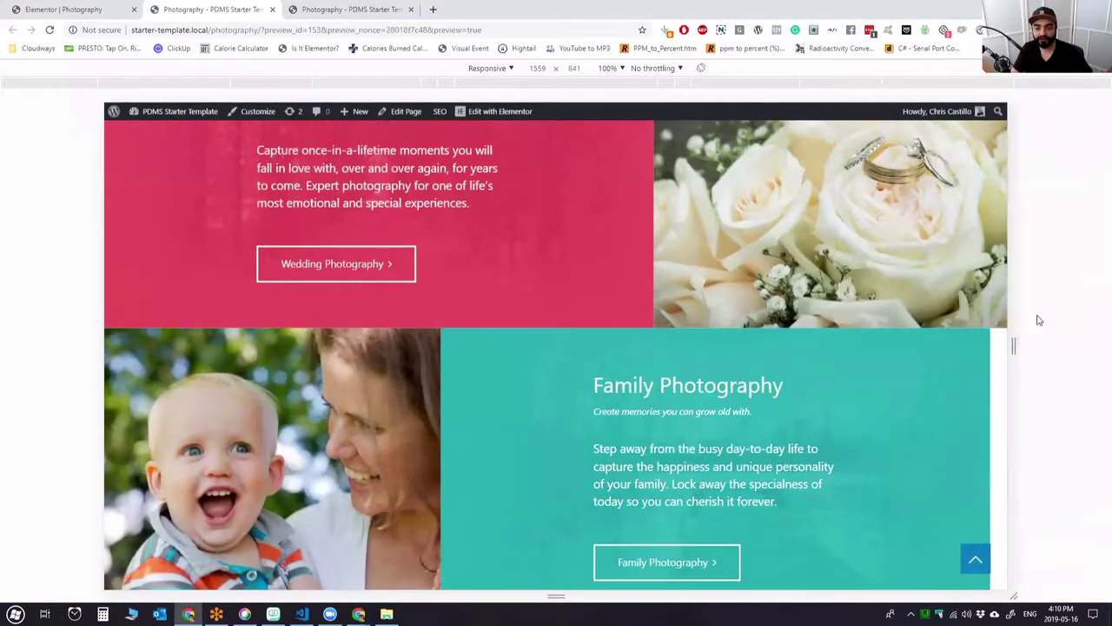
Widen the responsive viewport to 1636 px and check the family photography section's layout.
{"action": "left_click_drag", "start_coordinate": [1015, 317], "coordinate": [1036, 315]}
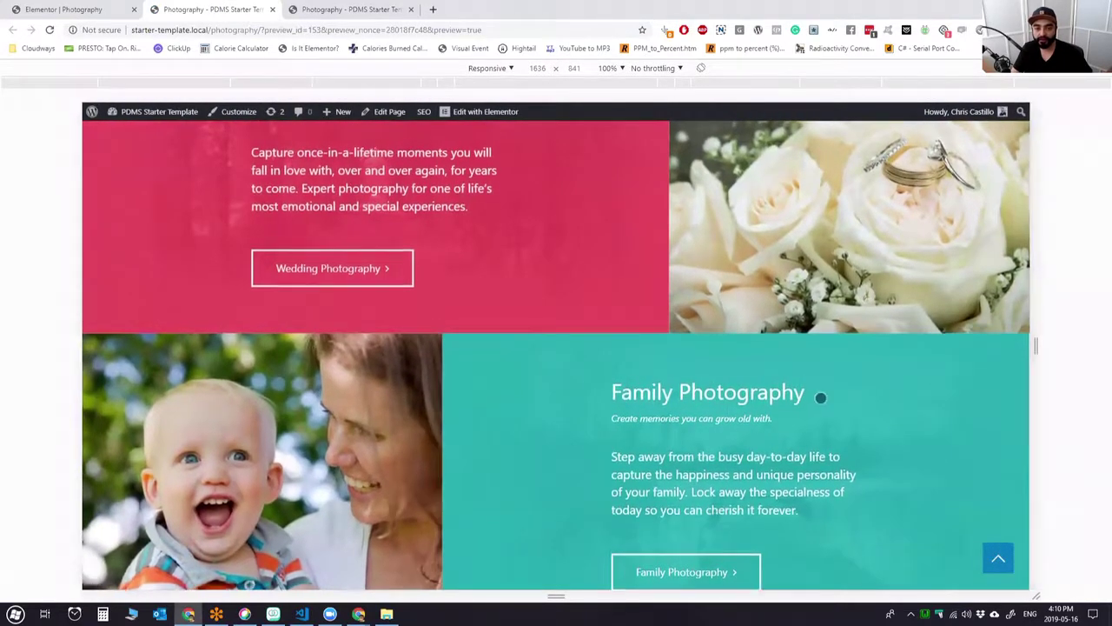
{"action": "scroll", "coordinate": [851, 397], "scroll_direction": "up", "scroll_amount": 2}
{"action": "scroll", "coordinate": [913, 404], "scroll_direction": "down", "scroll_amount": 2}
{"action": "scroll", "coordinate": [921, 386], "scroll_direction": "down", "scroll_amount": 2}
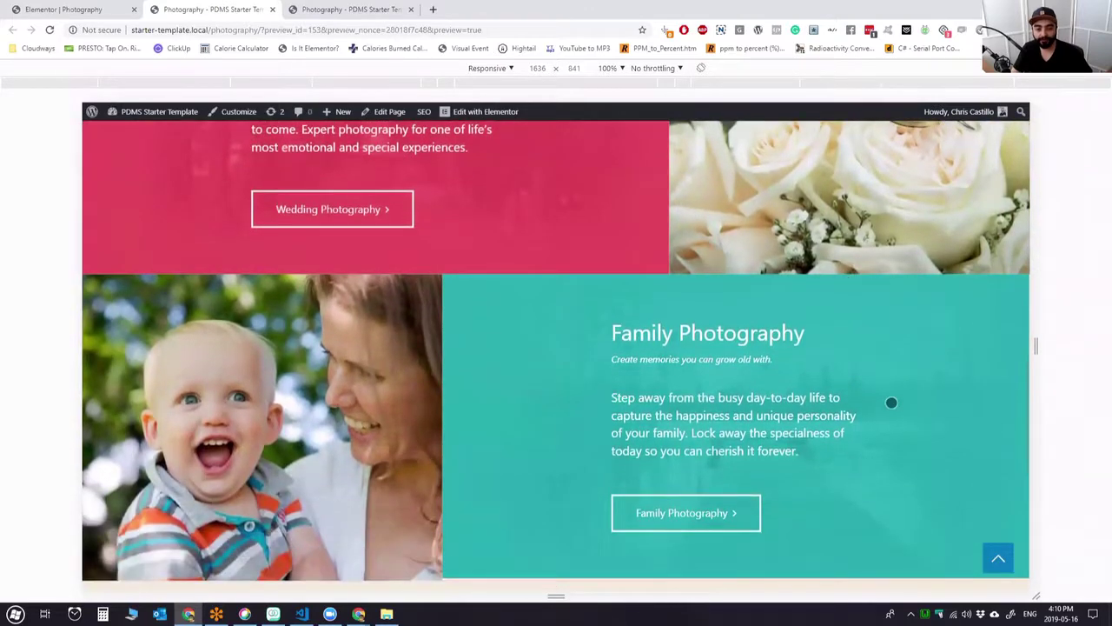
{"action": "scroll", "coordinate": [988, 330], "scroll_direction": "up", "scroll_amount": 1}
{"action": "scroll", "coordinate": [999, 321], "scroll_direction": "down", "scroll_amount": 1}
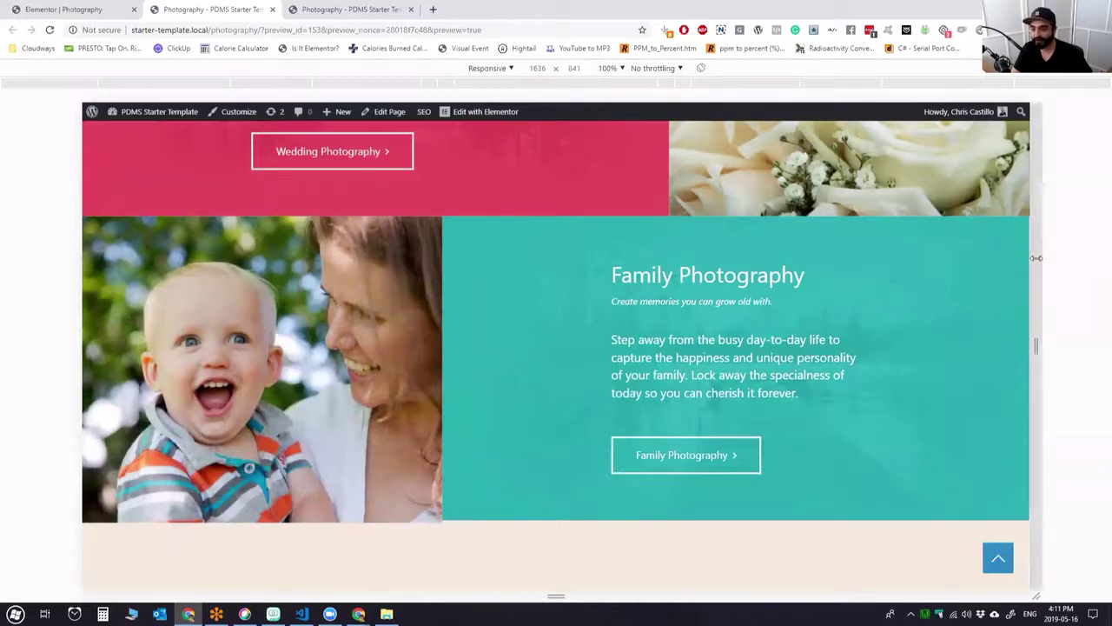
Check the wedding photography section with the viewport widened to 1713 px and narrowed back to 1623 px.
{"action": "scroll", "coordinate": [927, 330], "scroll_direction": "up", "scroll_amount": 5}
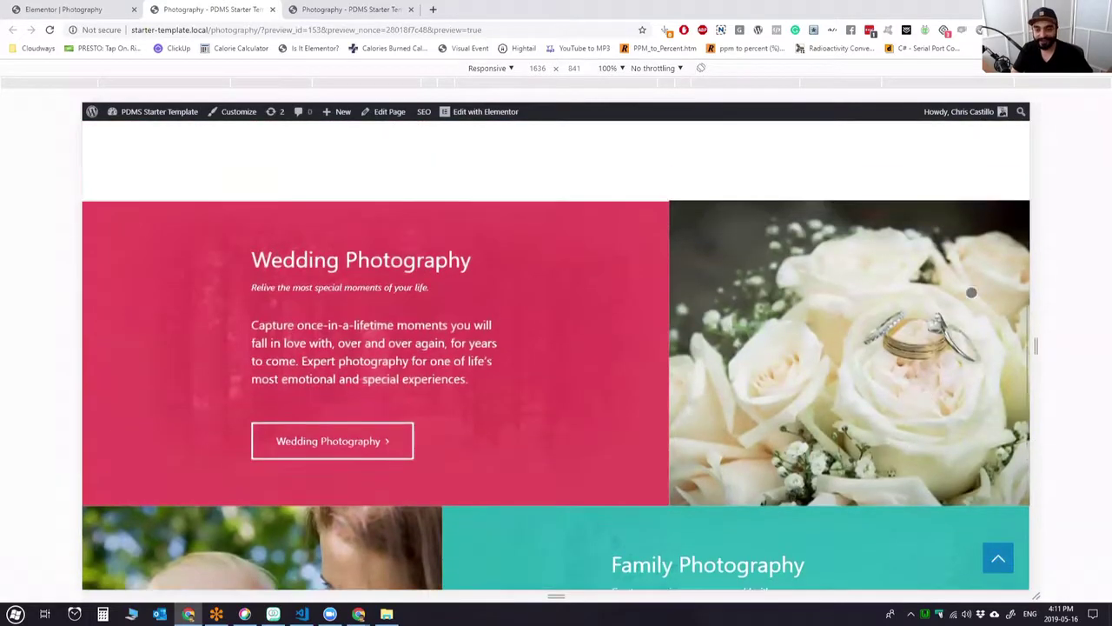
{"action": "scroll", "coordinate": [926, 330], "scroll_direction": "down", "scroll_amount": 1}
{"action": "scroll", "coordinate": [926, 331], "scroll_direction": "up", "scroll_amount": 2}
{"action": "left_click_drag", "start_coordinate": [1032, 300], "coordinate": [1056, 290]}
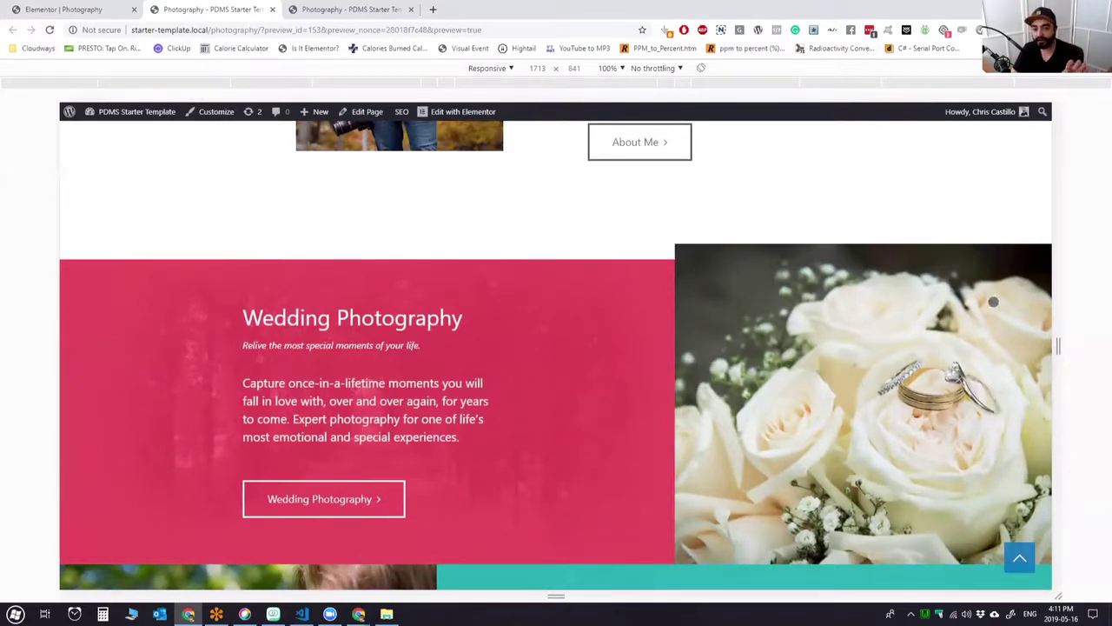
{"action": "left_click_drag", "start_coordinate": [1057, 295], "coordinate": [1032, 293]}
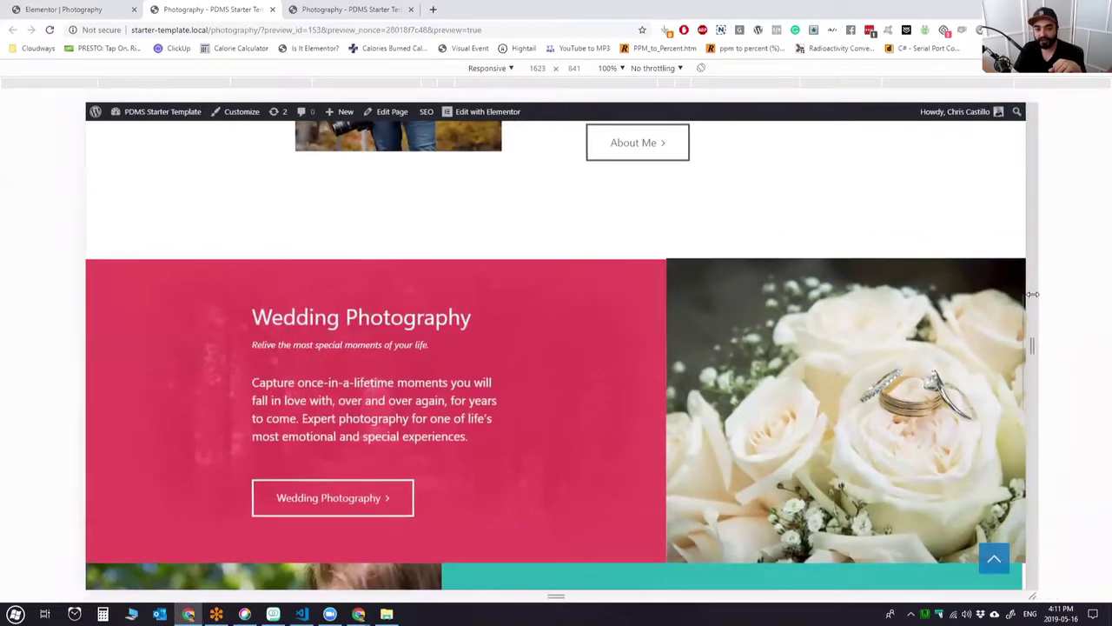
Inspect the wedding section's elementor-col-66 column styles and move the developer tools window off the preview.
{"action": "right_click", "coordinate": [626, 311]}
{"action": "left_click", "coordinate": [666, 461]}
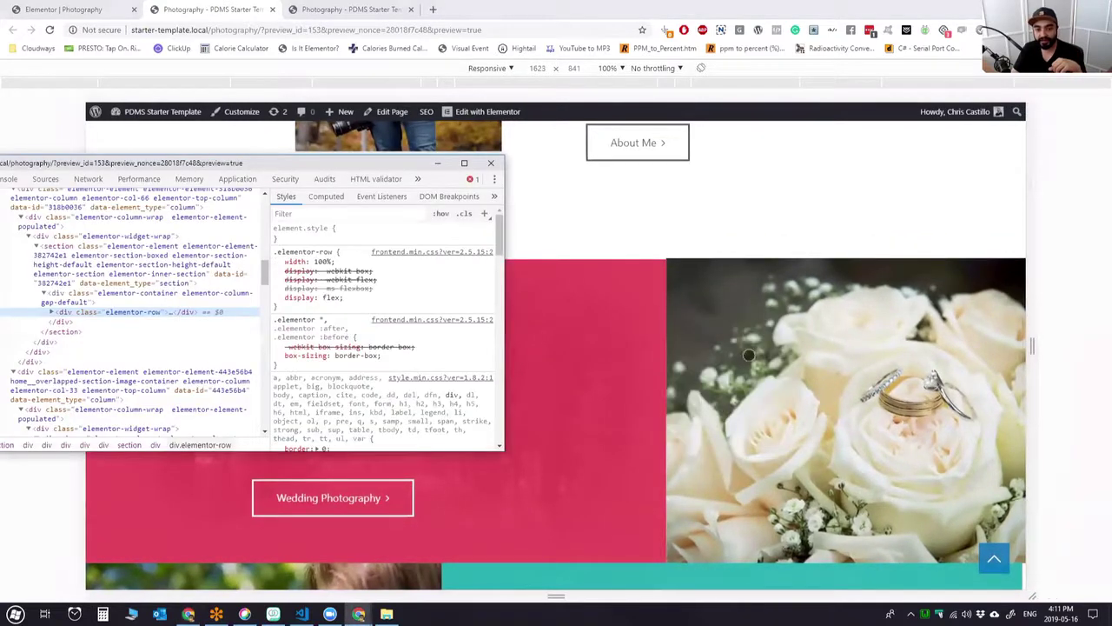
{"action": "scroll", "coordinate": [98, 239], "scroll_direction": "up", "scroll_amount": 2}
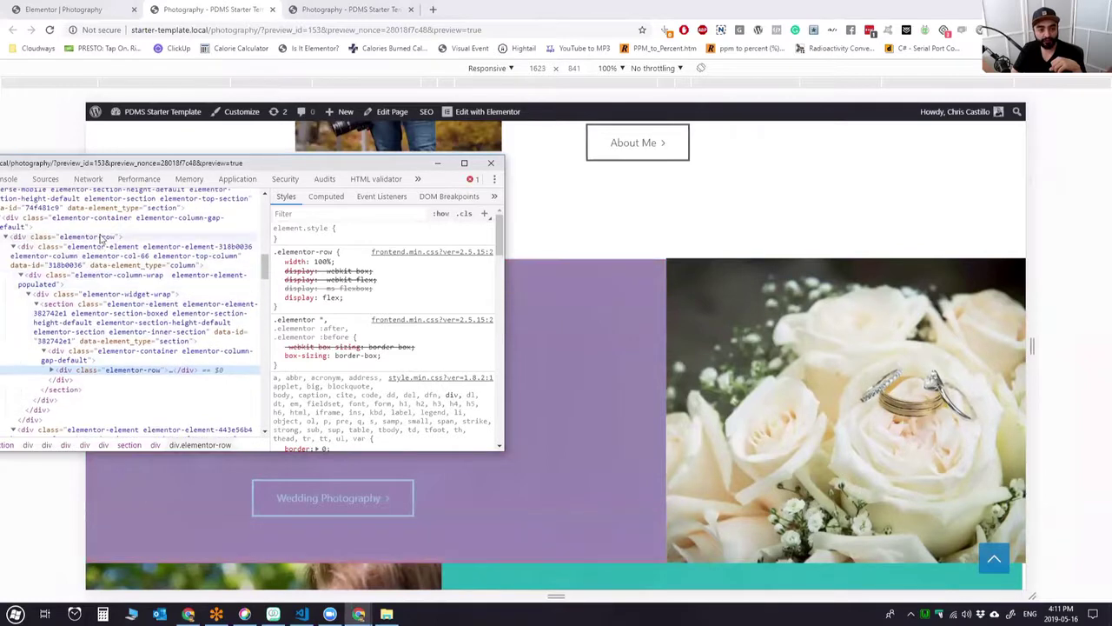
{"action": "left_click", "coordinate": [100, 250]}
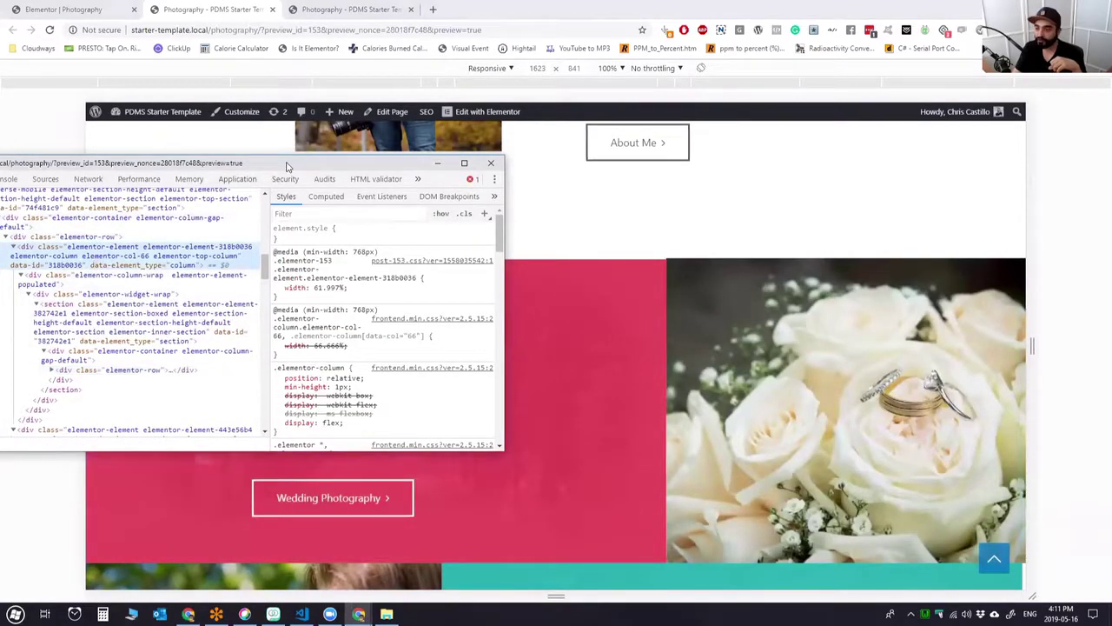
{"action": "left_click_drag", "start_coordinate": [287, 165], "coordinate": [0, 169]}
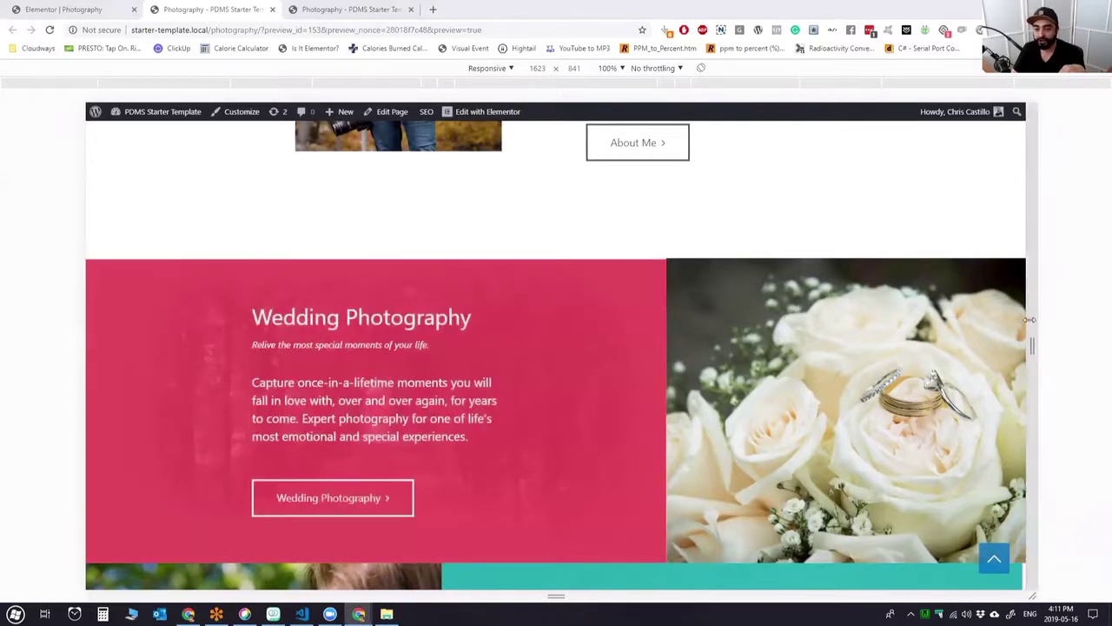
Compare the wedding image's overlap at viewport widths of 1161, 1366 and 1875 px.
{"action": "left_click_drag", "start_coordinate": [1035, 319], "coordinate": [900, 288]}
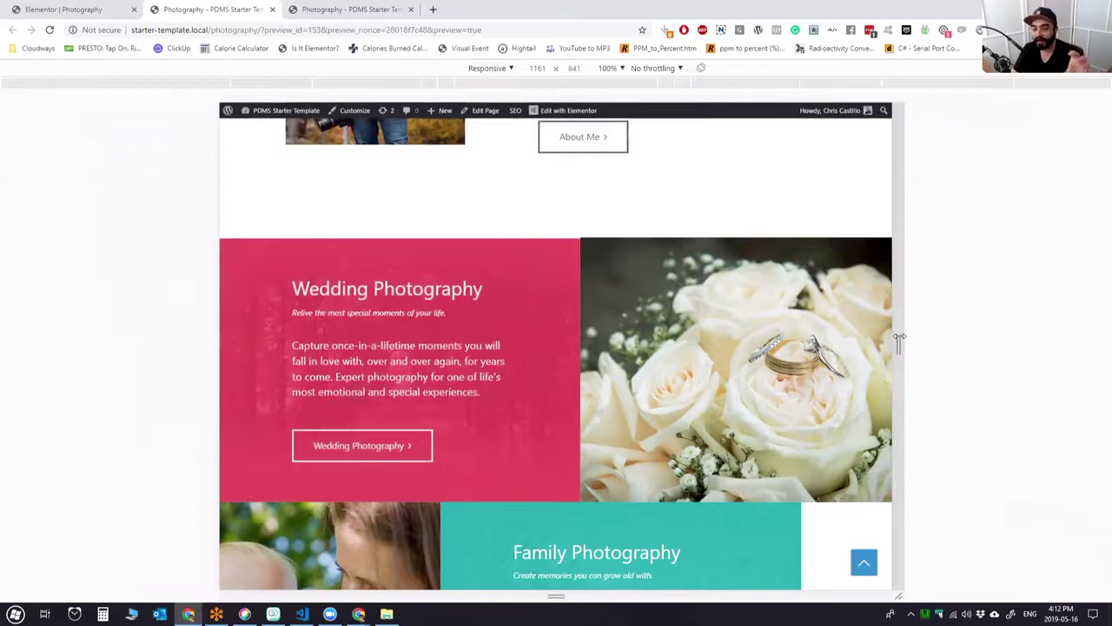
{"action": "left_click_drag", "start_coordinate": [900, 338], "coordinate": [959, 334]}
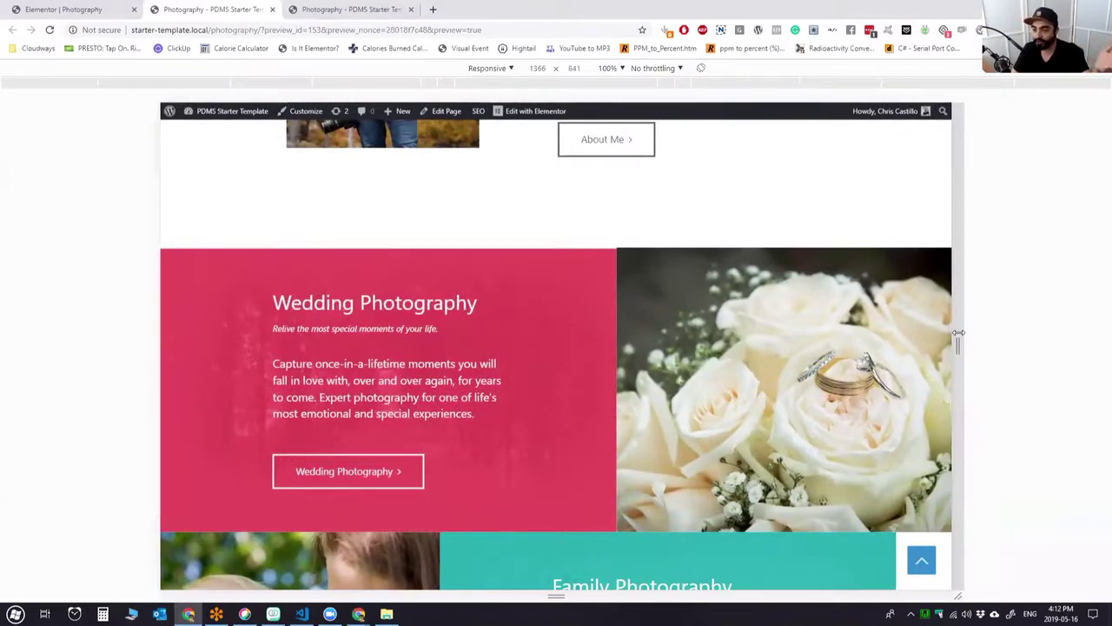
{"action": "left_click_drag", "start_coordinate": [958, 333], "coordinate": [1101, 340]}
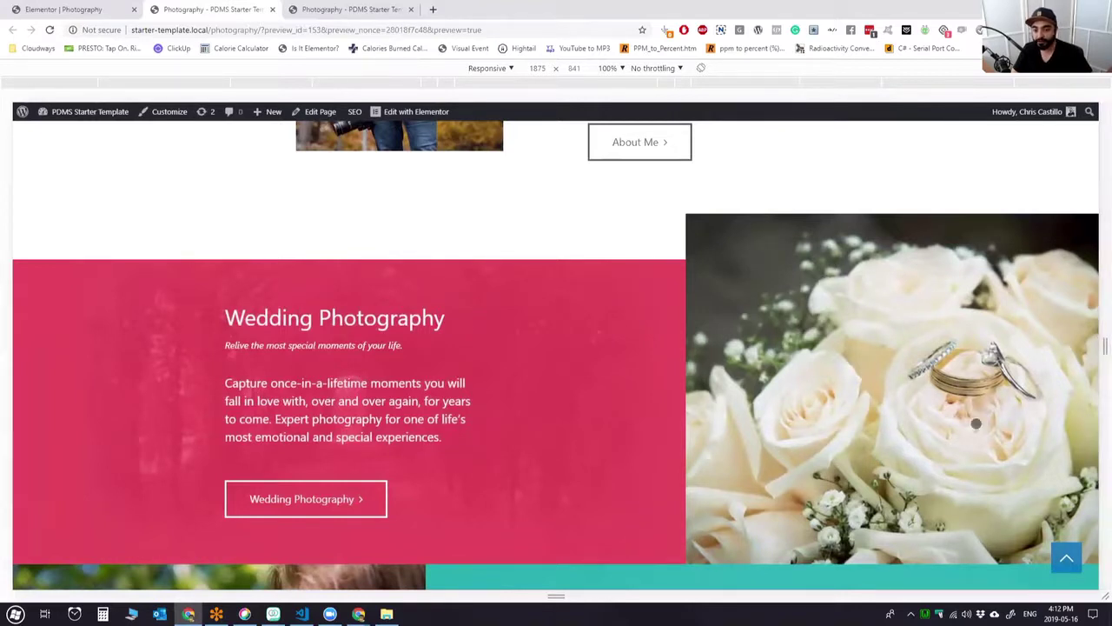
Review the &.wedding block's bottom declaration in VS Code against the Chrome preview, and return to the preview.
{"action": "left_click", "coordinate": [301, 614]}
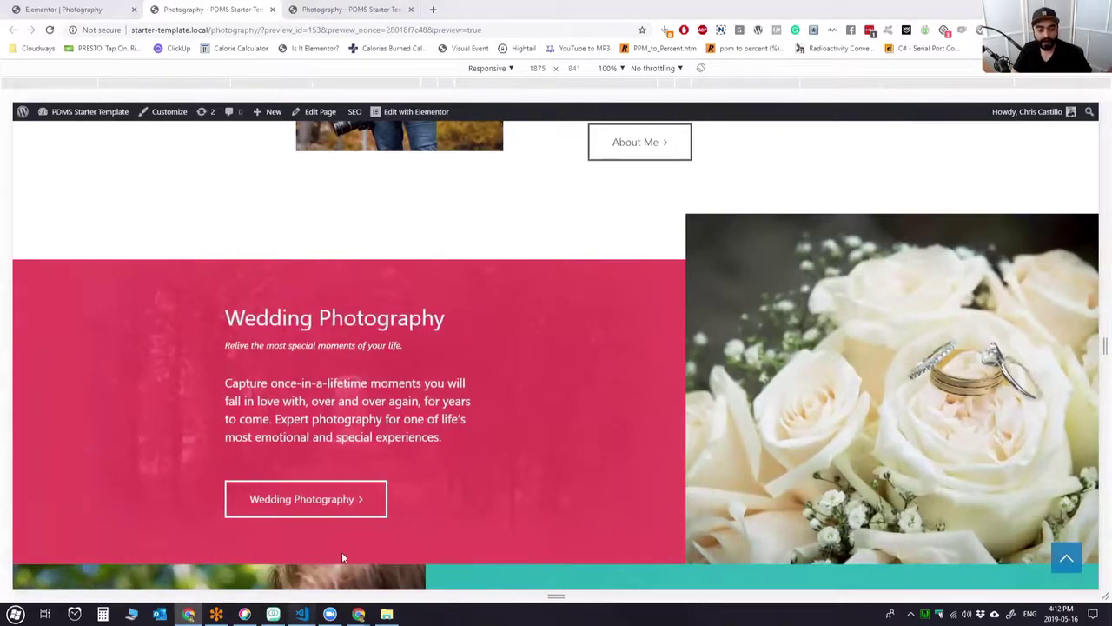
{"action": "left_click", "coordinate": [269, 340]}
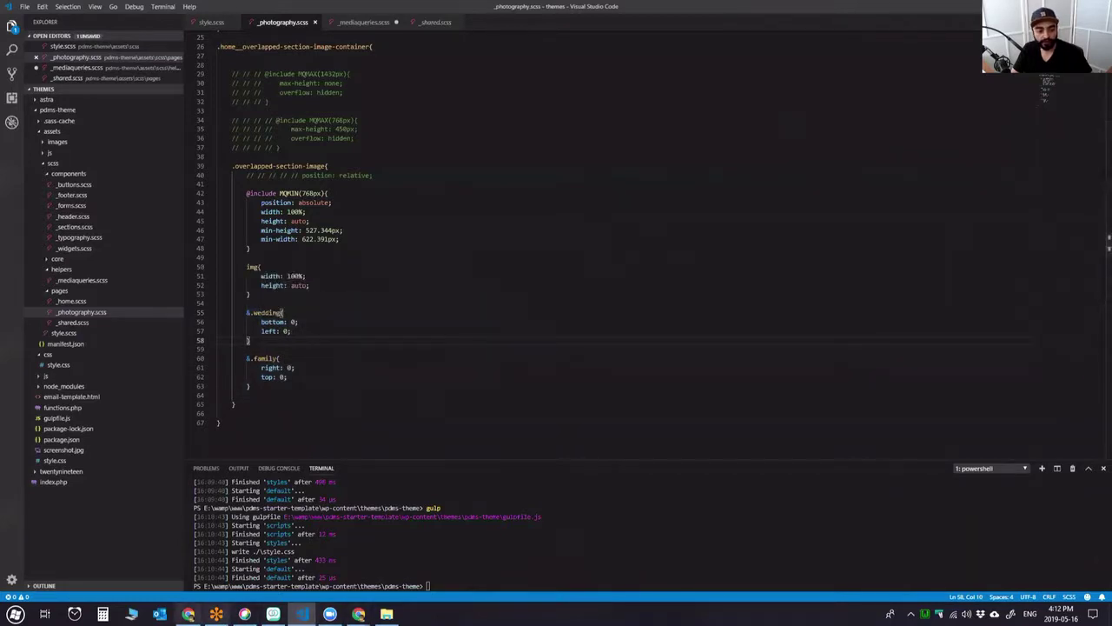
{"action": "left_click", "coordinate": [188, 613]}
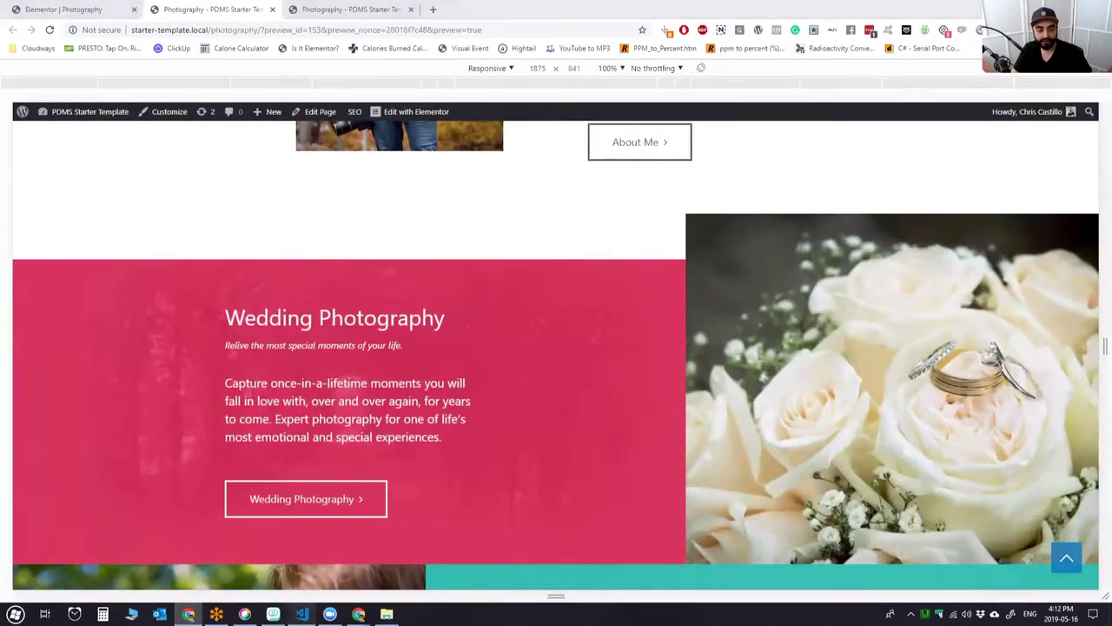
{"action": "left_click", "coordinate": [302, 613]}
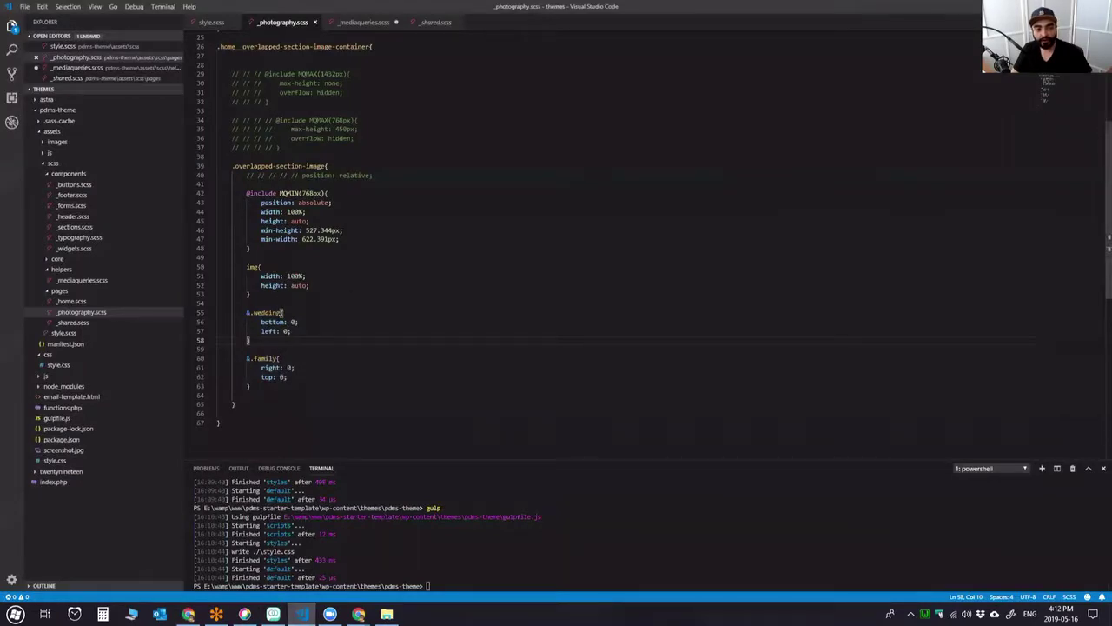
{"action": "left_click", "coordinate": [272, 323]}
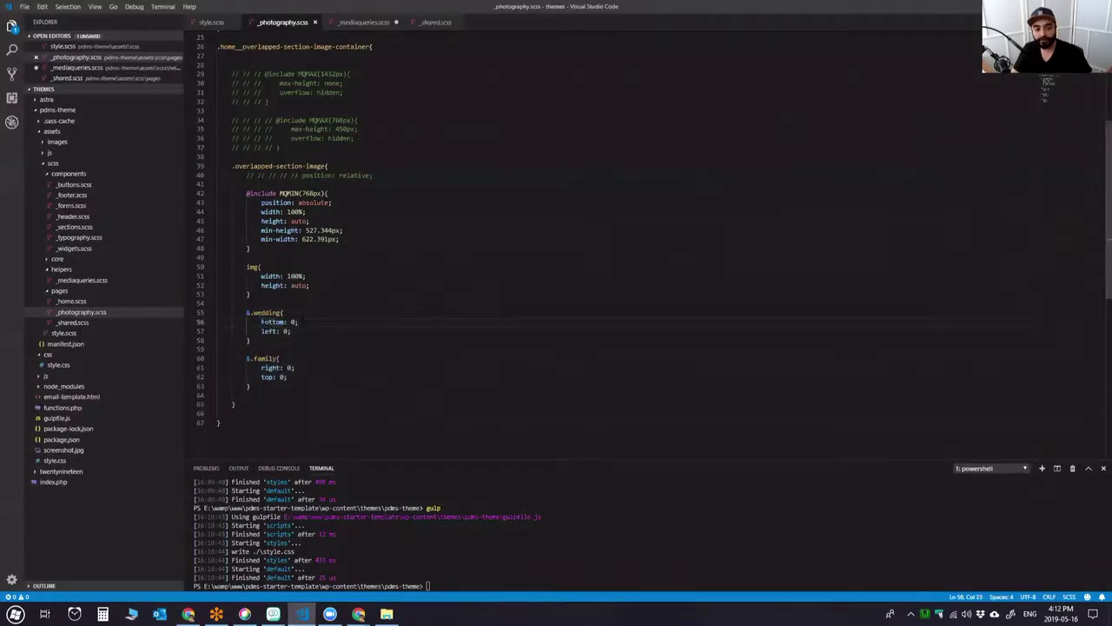
{"action": "key", "text": "alt+Tab"}
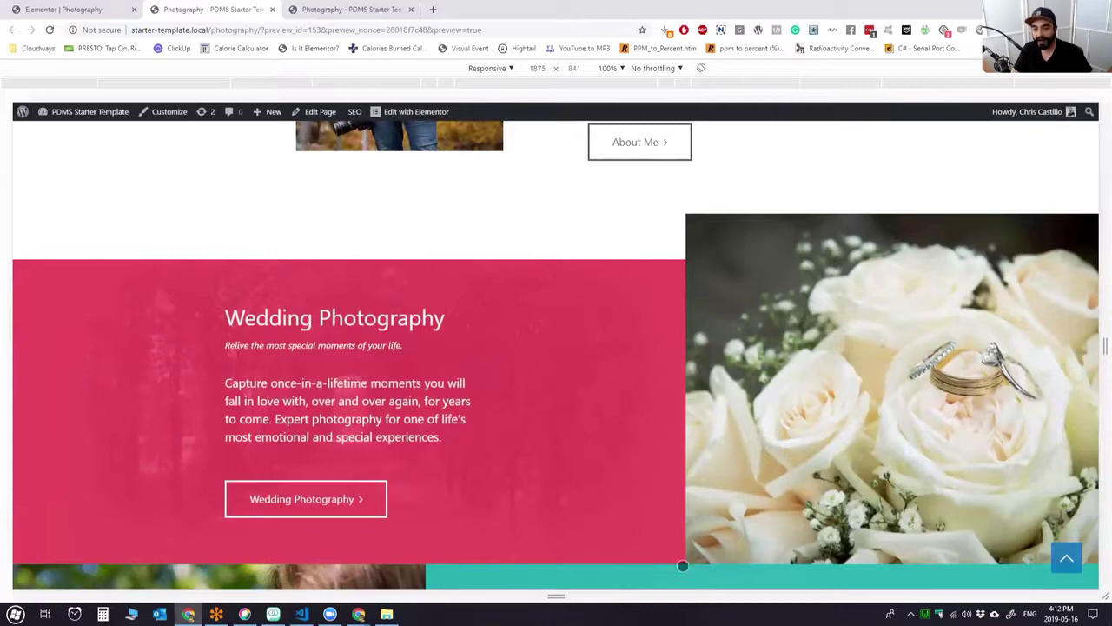
Check the wedding and family sections at viewport widths of 1448, 1329, 981 and 939 px, and widen the viewport again.
{"action": "left_click_drag", "start_coordinate": [1100, 339], "coordinate": [980, 330]}
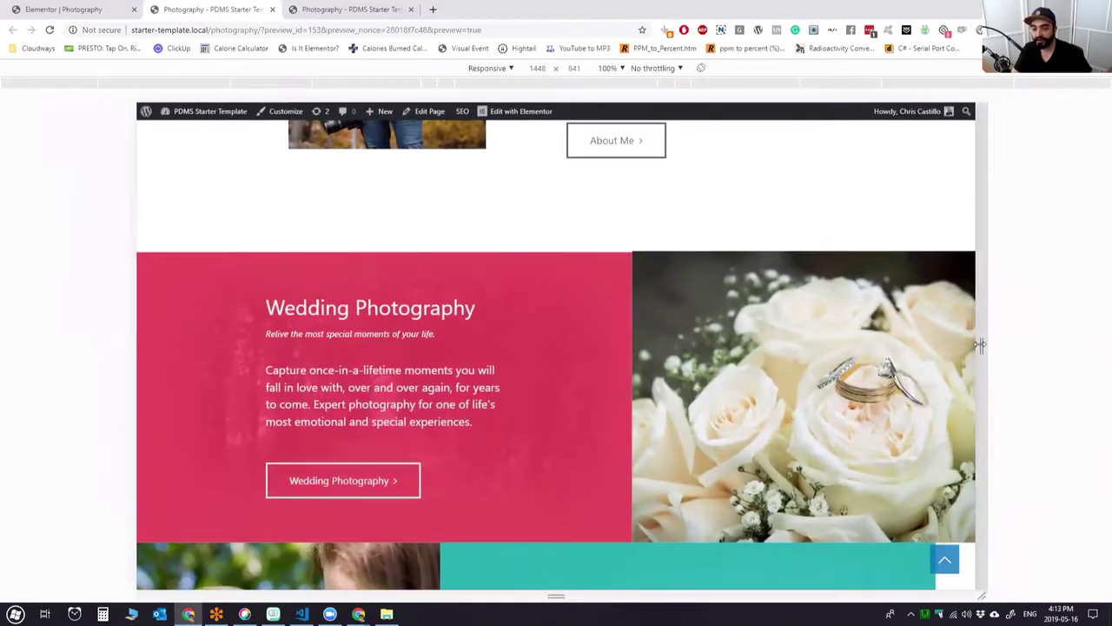
{"action": "left_click_drag", "start_coordinate": [976, 347], "coordinate": [945, 298]}
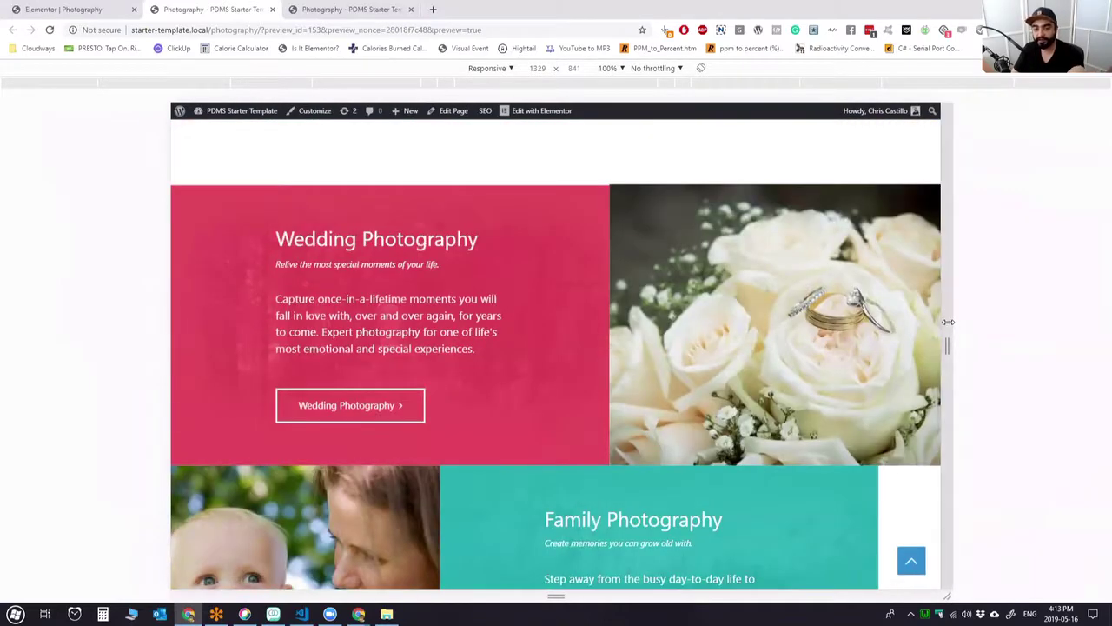
{"action": "left_click_drag", "start_coordinate": [946, 322], "coordinate": [847, 311]}
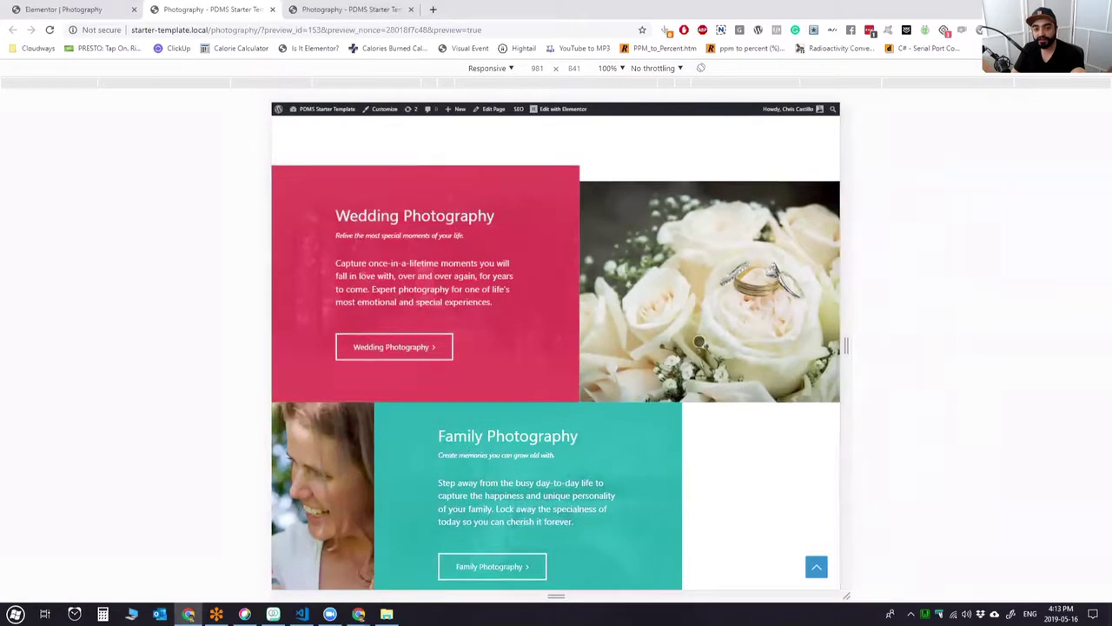
{"action": "scroll", "coordinate": [573, 301], "scroll_direction": "up", "scroll_amount": 1}
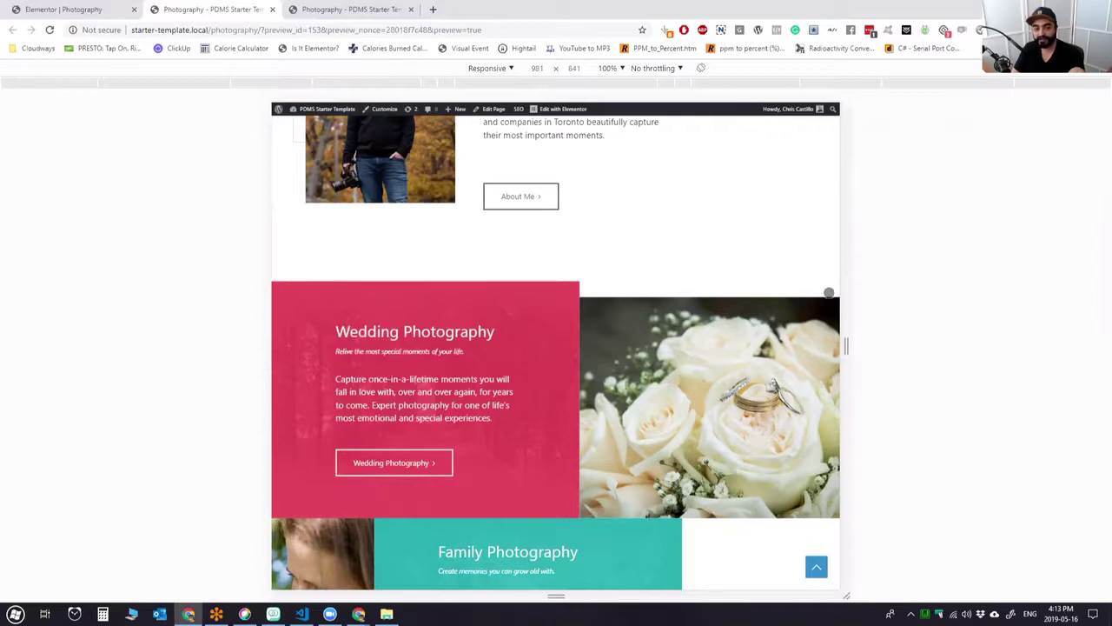
{"action": "mouse_move", "coordinate": [849, 330]}
{"action": "left_mouse_down"}
{"action": "mouse_move", "coordinate": [817, 324]}
{"action": "mouse_move", "coordinate": [869, 328]}
{"action": "mouse_move", "coordinate": [834, 336]}
{"action": "left_mouse_up"}
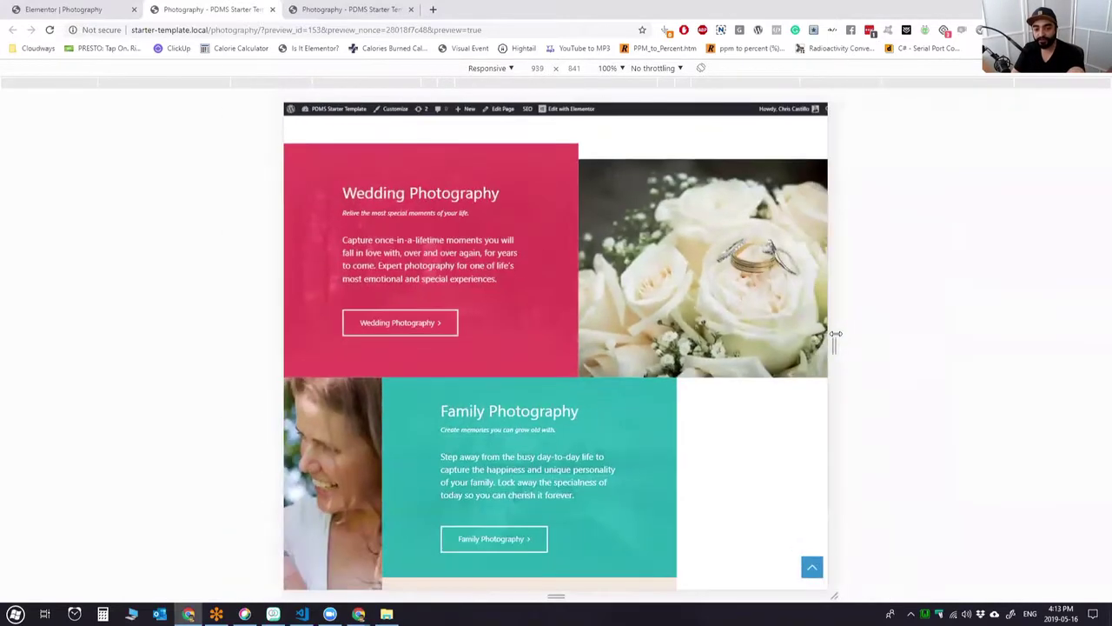
{"action": "scroll", "coordinate": [671, 188], "scroll_direction": "up", "scroll_amount": 2}
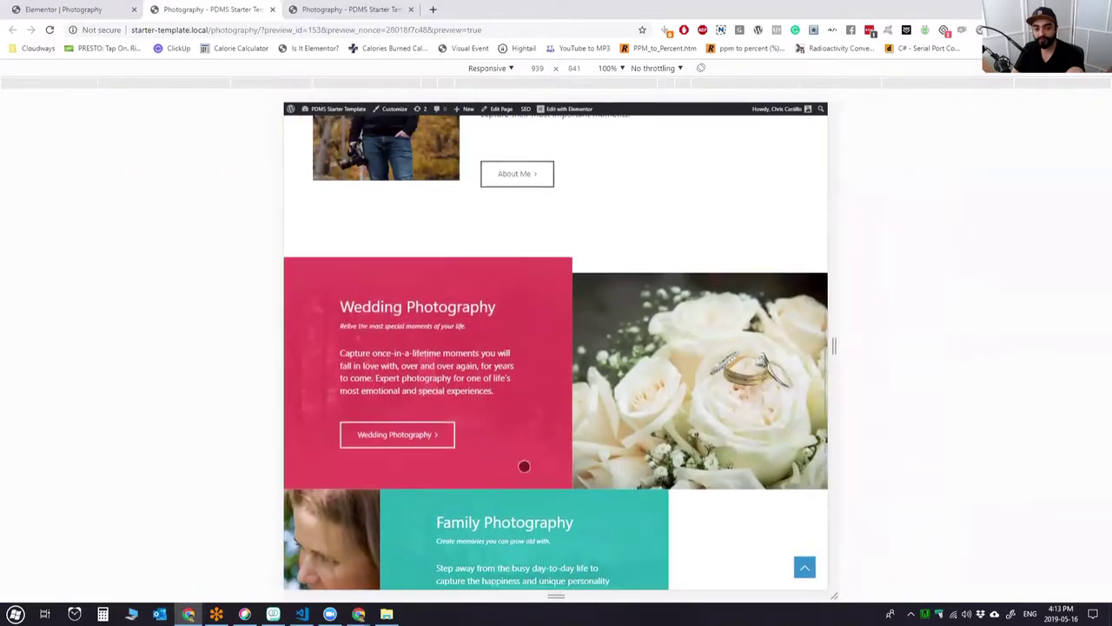
{"action": "scroll", "coordinate": [524, 464], "scroll_direction": "down", "scroll_amount": 2}
{"action": "scroll", "coordinate": [768, 359], "scroll_direction": "down", "scroll_amount": 2}
{"action": "left_click_drag", "start_coordinate": [833, 346], "coordinate": [1025, 346]}
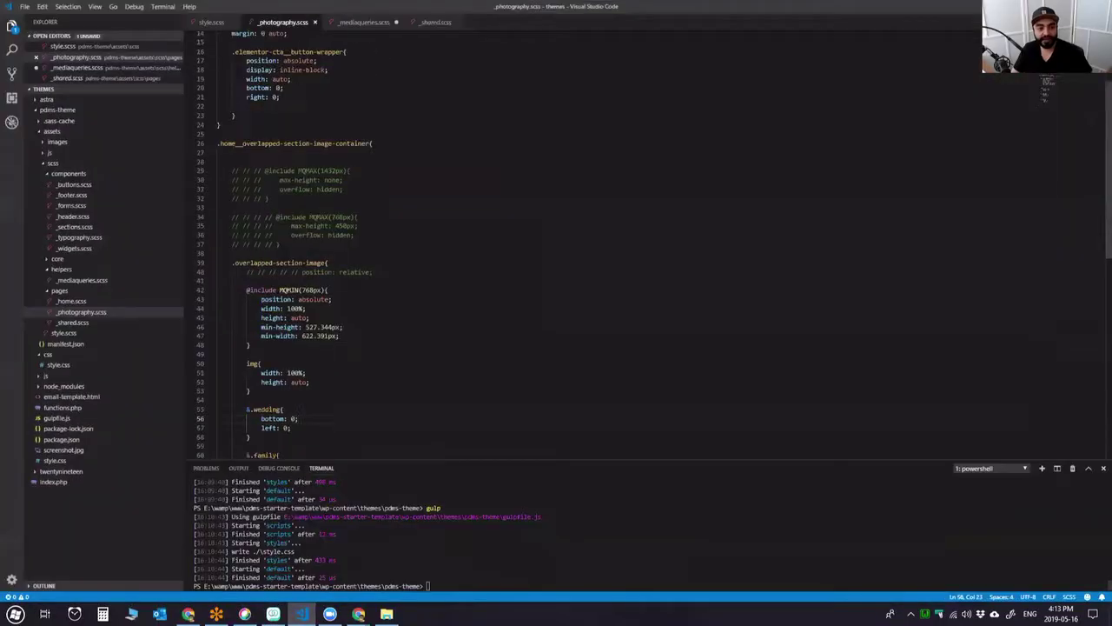
Uncomment the MQMAX(1432px) block with max-height none and overflow hidden in .home__overlapped-section-image-container, save the file, and review its values.
{"action": "left_click", "coordinate": [375, 245]}
{"action": "left_click", "coordinate": [227, 171], "text": "shift"}
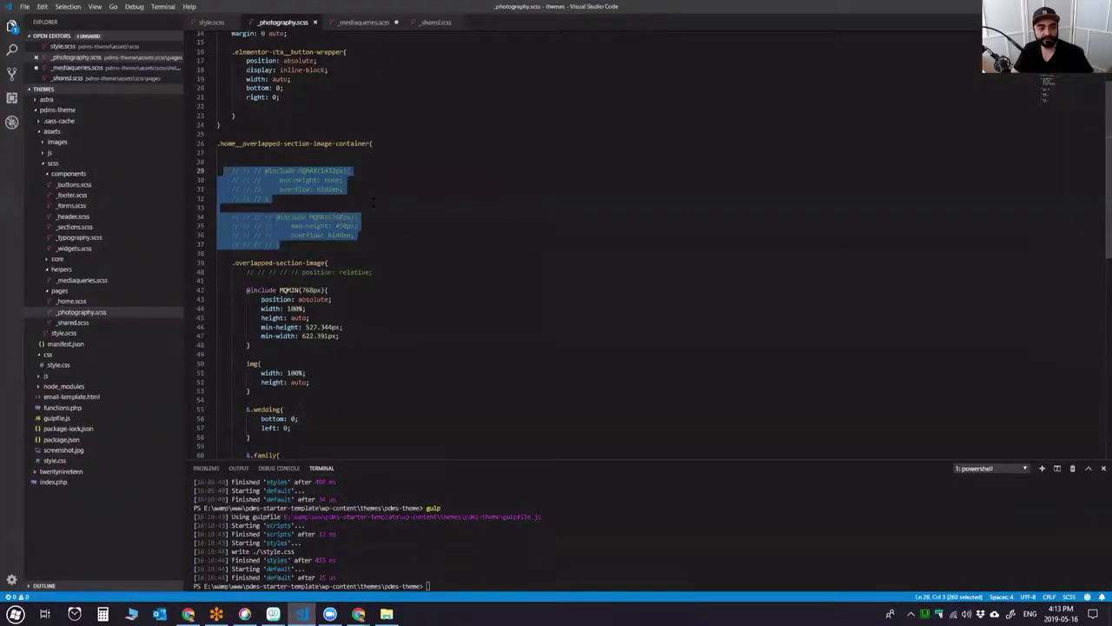
{"action": "key", "text": "ctrl+slash"}
{"action": "key", "text": "ctrl+slash"}
{"action": "key", "text": "ctrl+slash"}
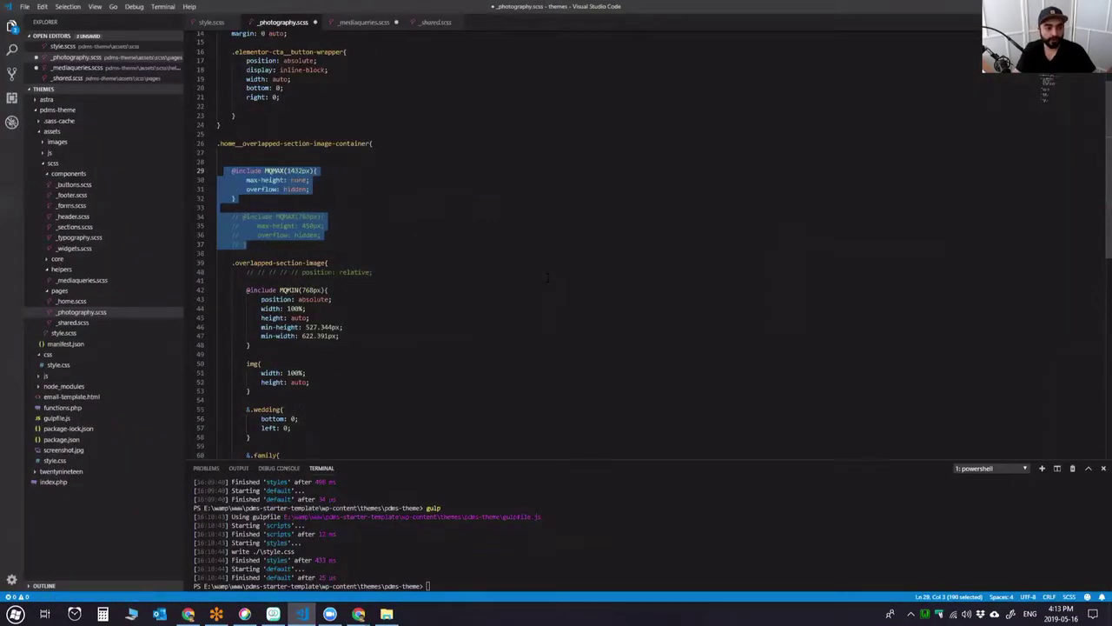
{"action": "key", "text": "ctrl+s"}
{"action": "left_click", "coordinate": [237, 198]}
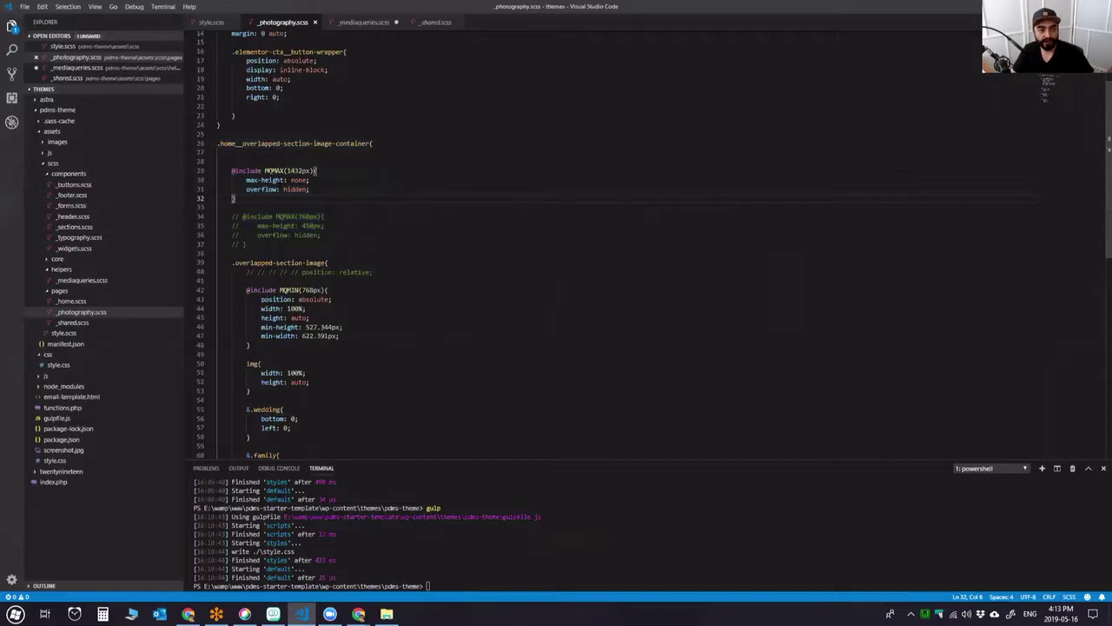
{"action": "double_click", "coordinate": [299, 170]}
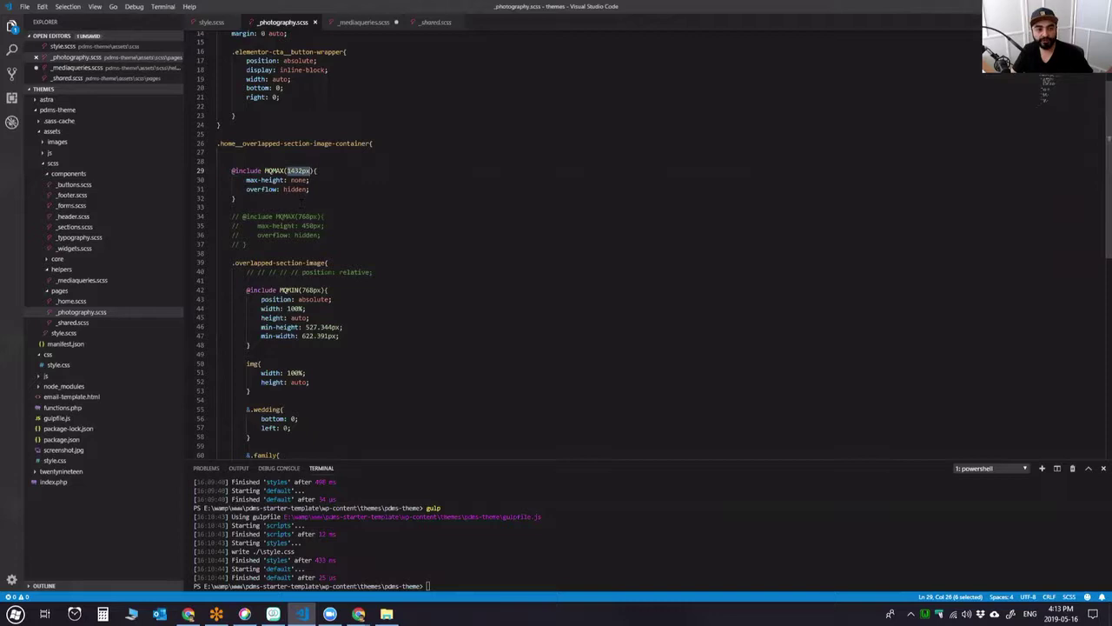
{"action": "double_click", "coordinate": [295, 189]}
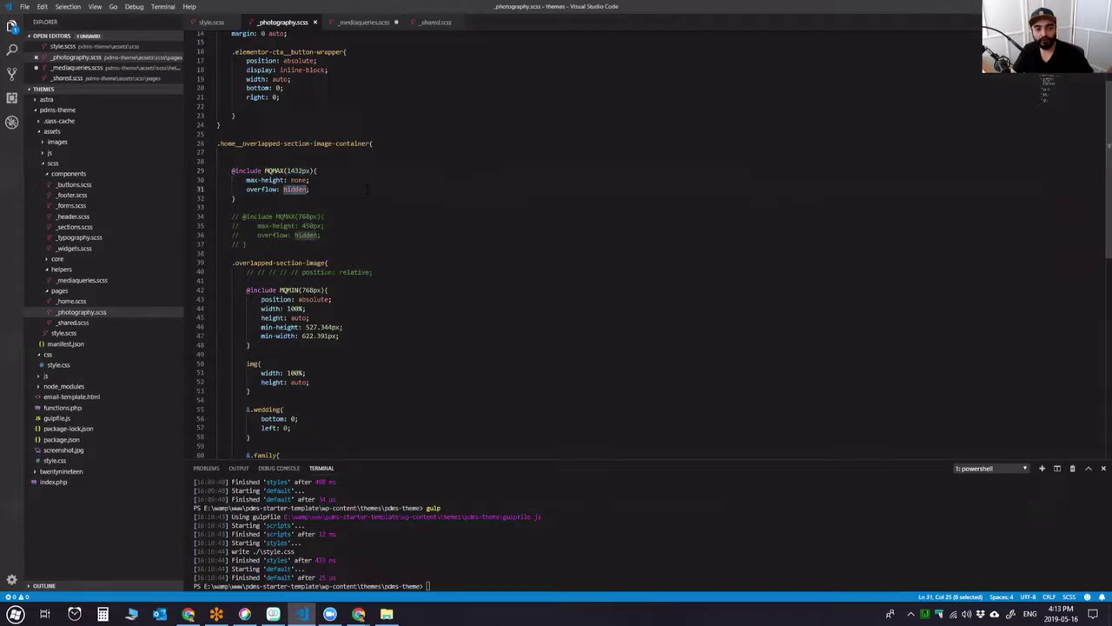
{"action": "left_click", "coordinate": [368, 188]}
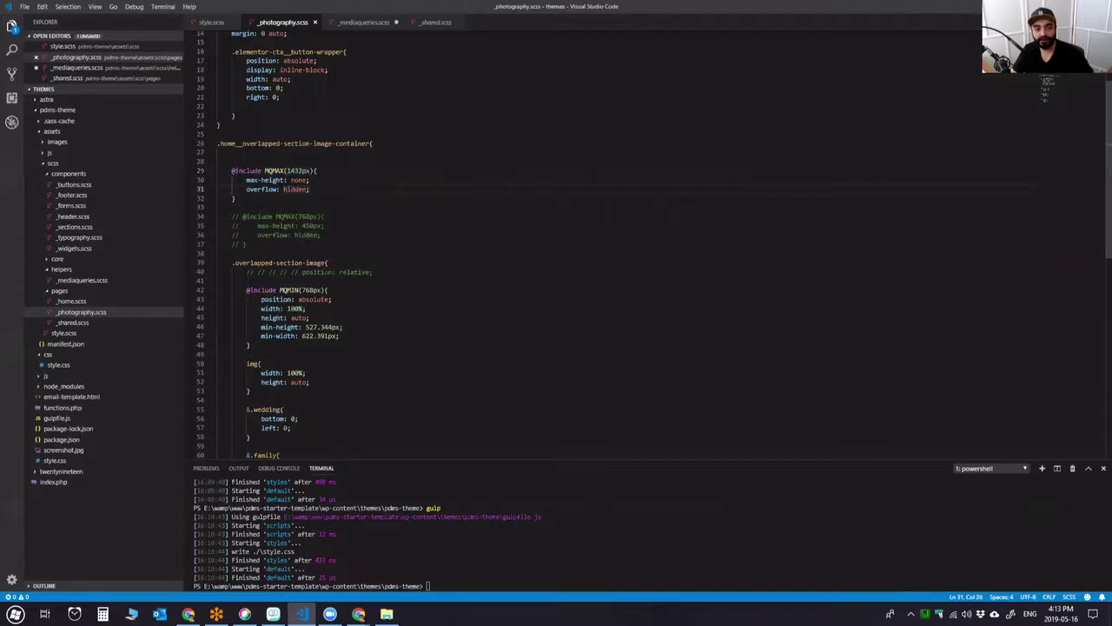
{"action": "left_click", "coordinate": [246, 244]}
Compile the styles with gulp and return to the Chrome preview's wedding and family sections.
{"action": "left_click", "coordinate": [460, 570]}
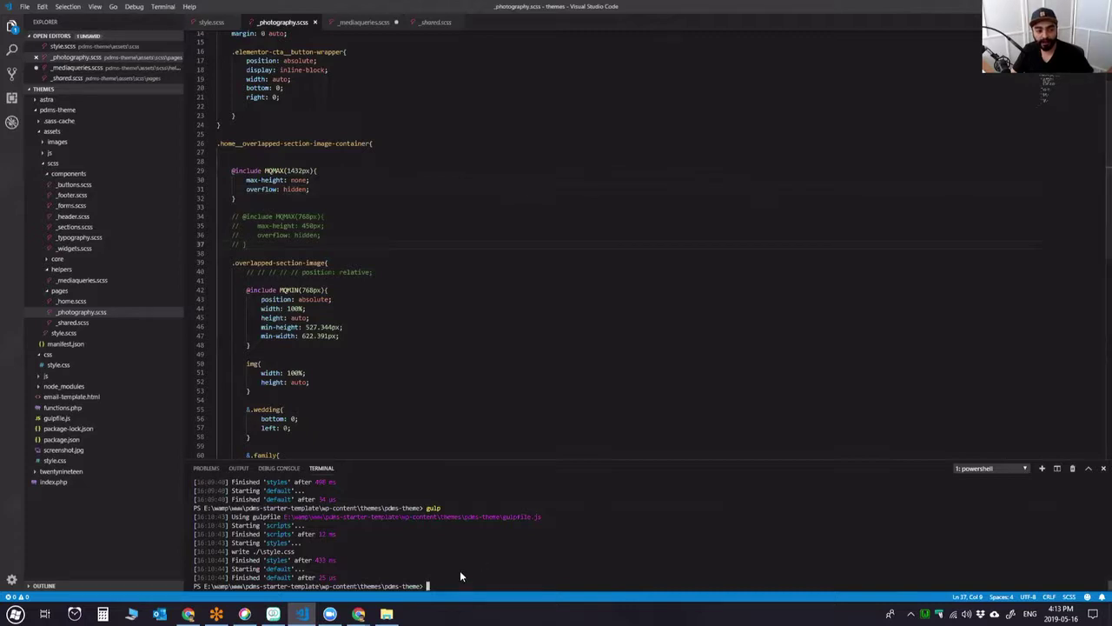
{"action": "key", "text": "Up"}
{"action": "key", "text": "Return"}
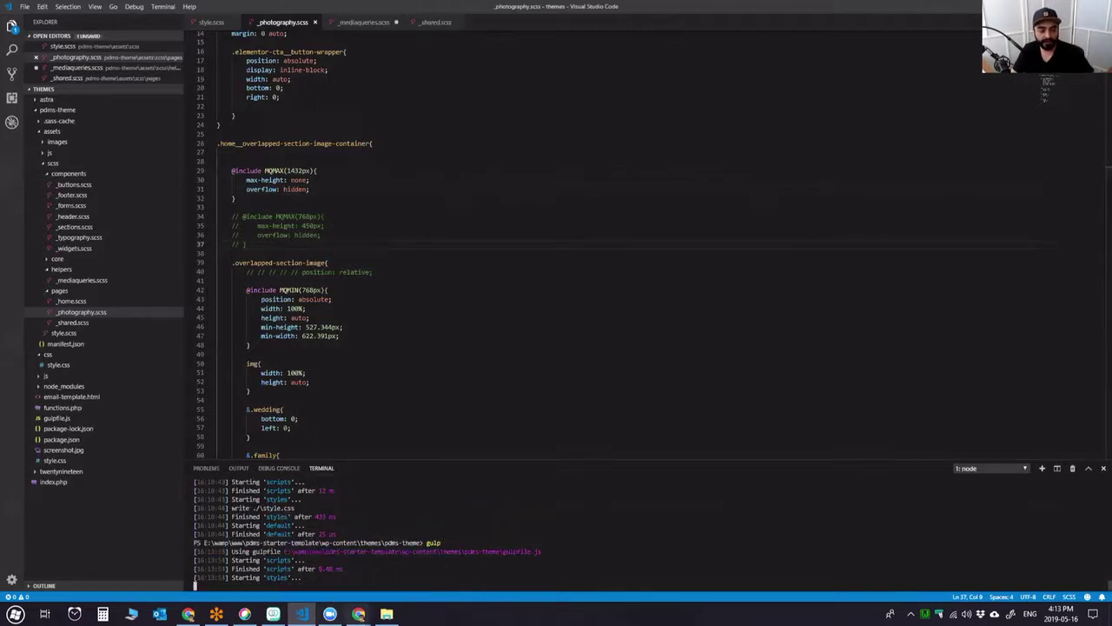
{"action": "left_click", "coordinate": [188, 613]}
{"action": "scroll", "coordinate": [622, 378], "scroll_direction": "up", "scroll_amount": 3}
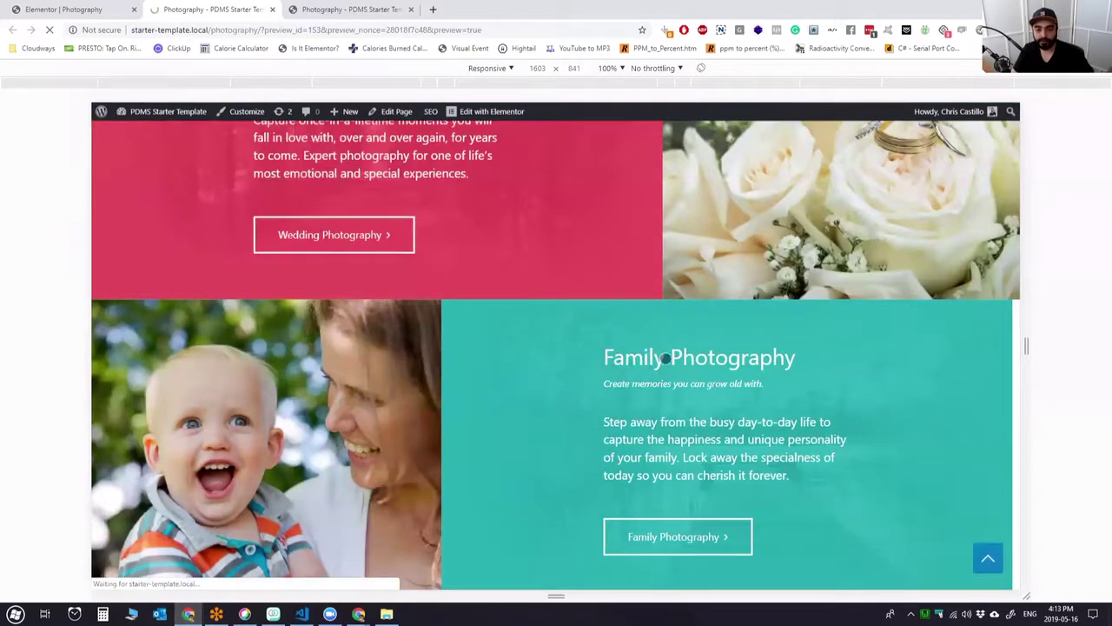
{"action": "scroll", "coordinate": [916, 392], "scroll_direction": "up", "scroll_amount": 3}
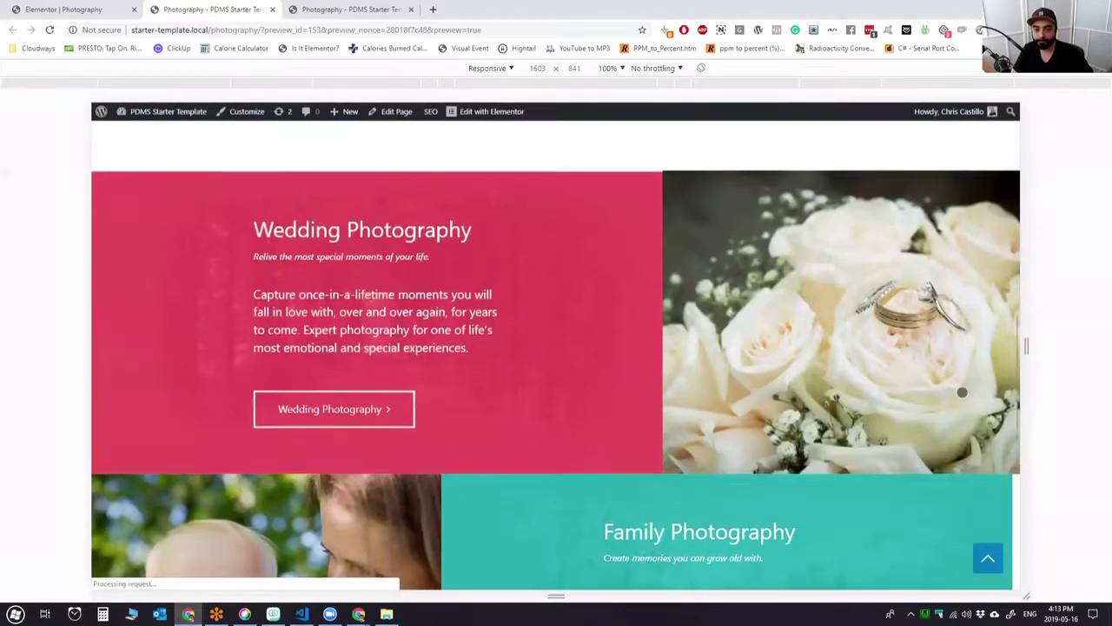
Inspect the wedding image and check the wedding and family sections at viewport widths of 1222, 1202 and 1070 px.
{"action": "left_click_drag", "start_coordinate": [1034, 348], "coordinate": [916, 322]}
{"action": "right_click", "coordinate": [715, 305]}
{"action": "left_click", "coordinate": [744, 454]}
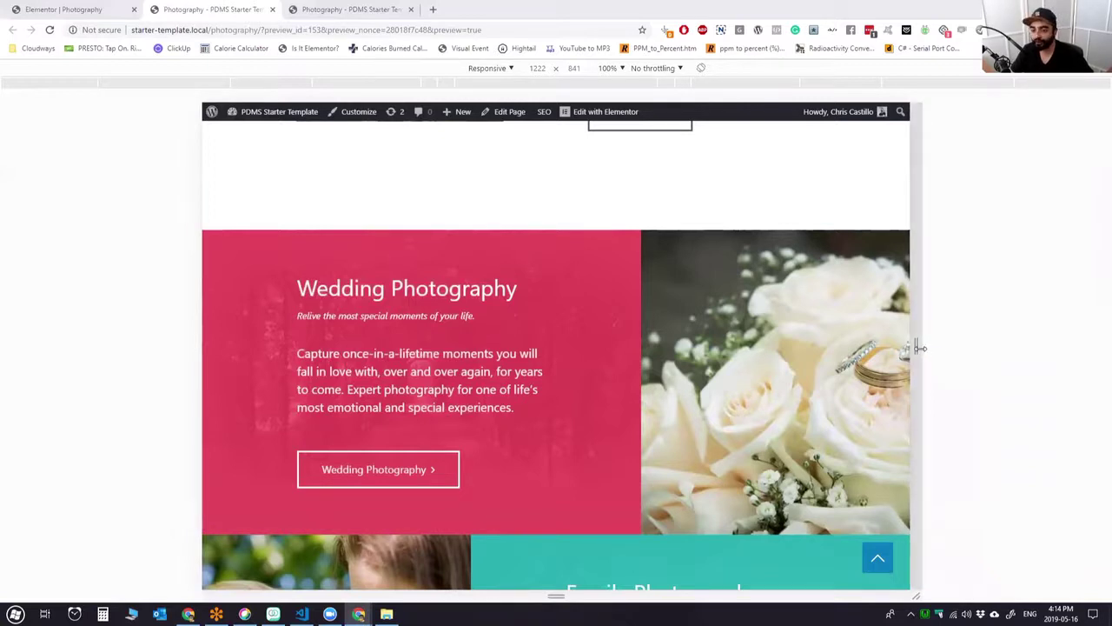
{"action": "left_click_drag", "start_coordinate": [919, 347], "coordinate": [914, 346]}
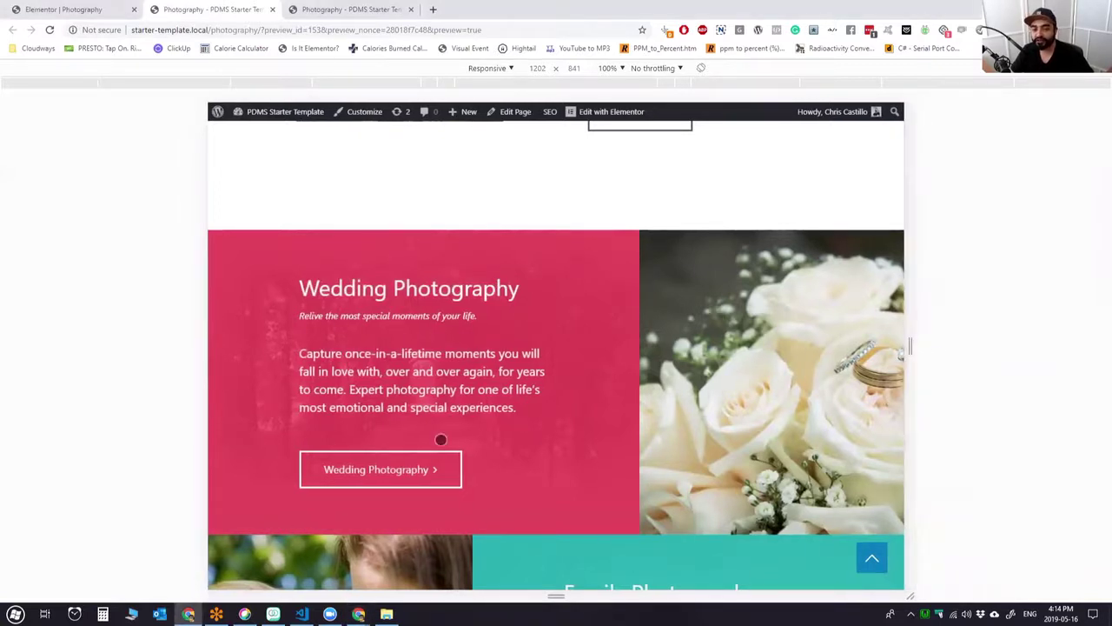
{"action": "scroll", "coordinate": [708, 406], "scroll_direction": "down", "scroll_amount": 5}
{"action": "scroll", "coordinate": [708, 406], "scroll_direction": "up", "scroll_amount": 5}
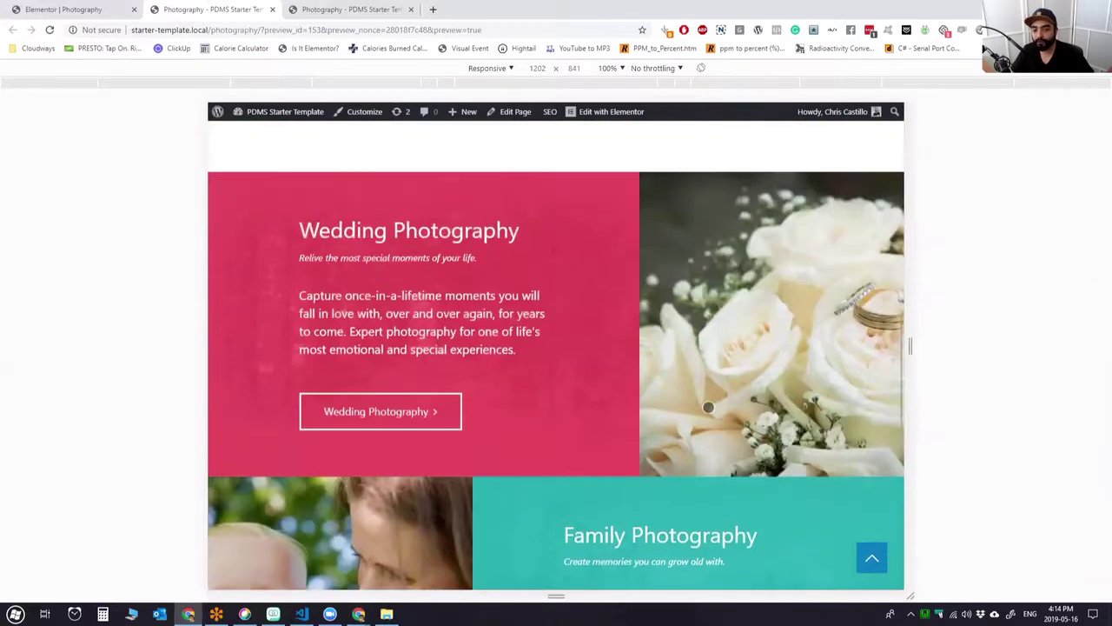
{"action": "scroll", "coordinate": [754, 435], "scroll_direction": "up", "scroll_amount": 1}
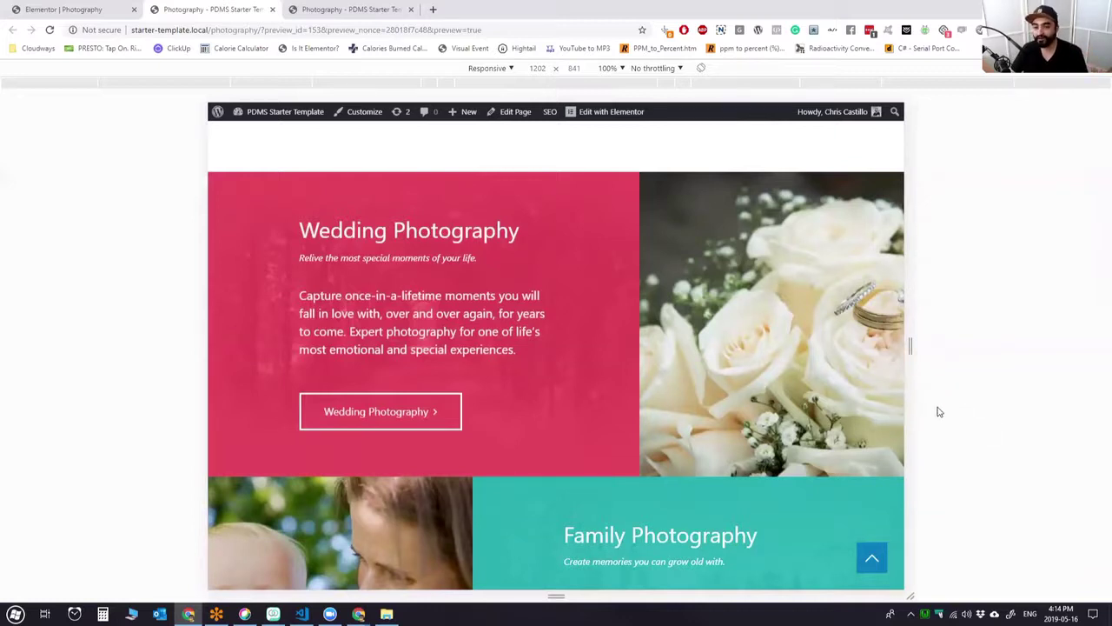
{"action": "left_click_drag", "start_coordinate": [910, 337], "coordinate": [871, 325]}
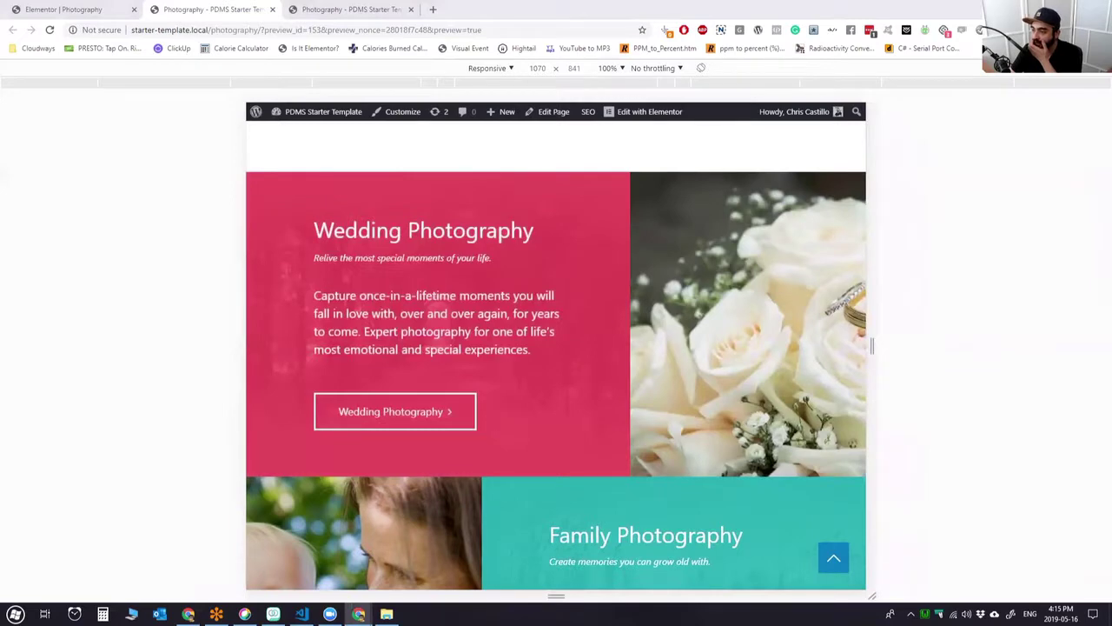
Compare the wedding image with overflow: hidden enabled and disabled in the container's 1432px media rule, leaving the declaration off.
{"action": "left_click_drag", "start_coordinate": [398, 201], "coordinate": [426, 204]}
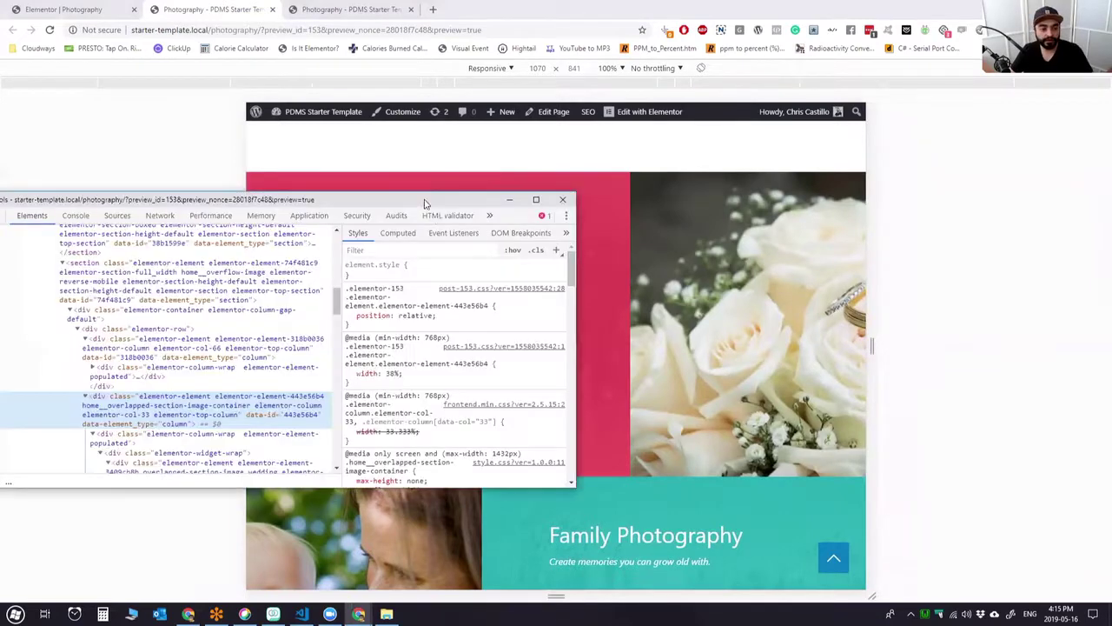
{"action": "scroll", "coordinate": [388, 365], "scroll_direction": "down", "scroll_amount": 3}
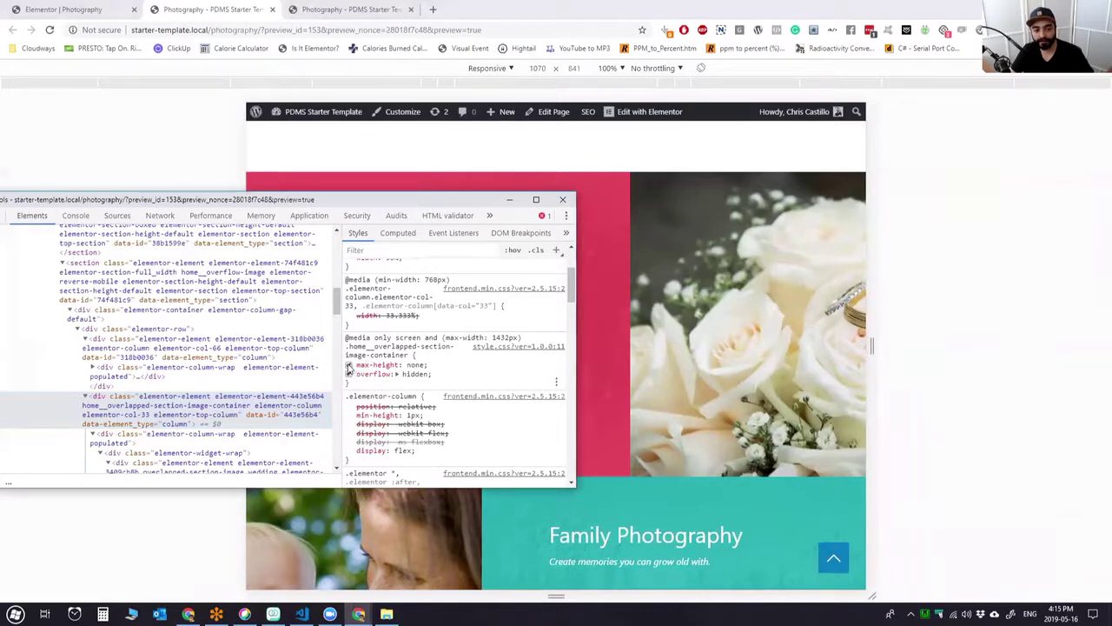
{"action": "left_click", "coordinate": [348, 374]}
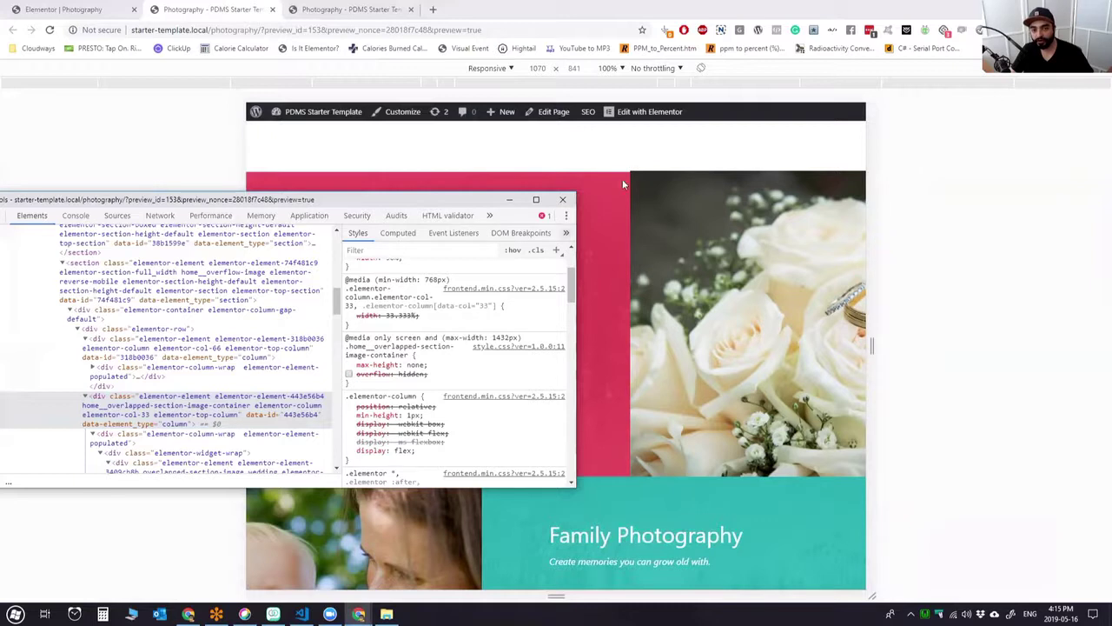
{"action": "left_click", "coordinate": [348, 374]}
{"action": "left_click", "coordinate": [349, 374]}
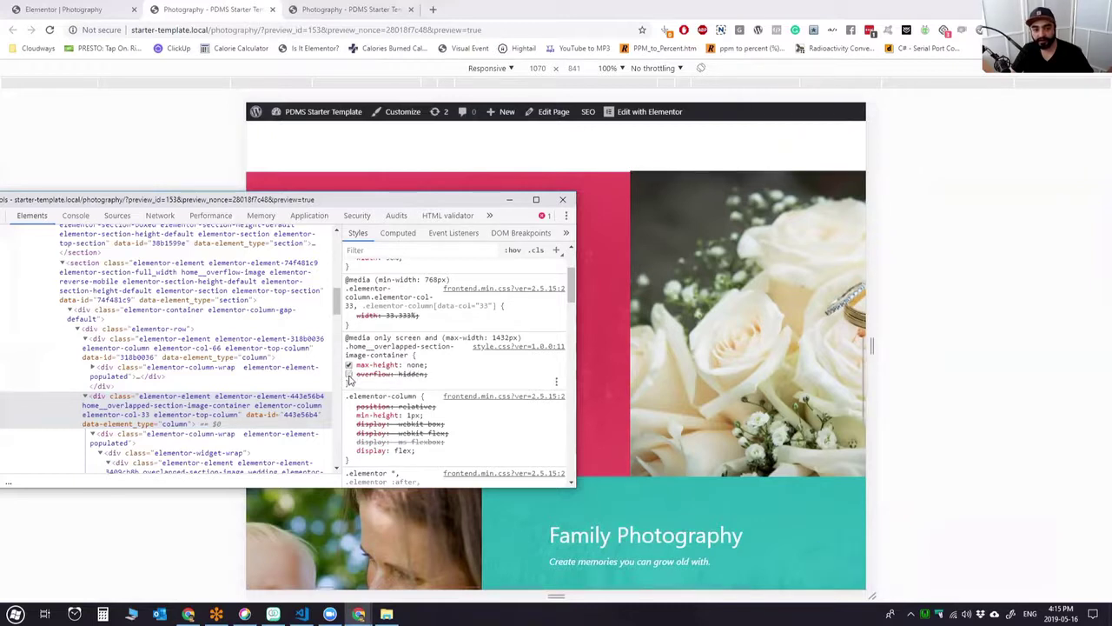
{"action": "left_click", "coordinate": [349, 375]}
{"action": "left_click", "coordinate": [348, 374]}
{"action": "left_click", "coordinate": [349, 374]}
{"action": "left_click", "coordinate": [348, 375]}
Check the wedding image without hidden overflow at viewport widths of 1218 and 967 px.
{"action": "left_click_drag", "start_coordinate": [869, 346], "coordinate": [912, 318]}
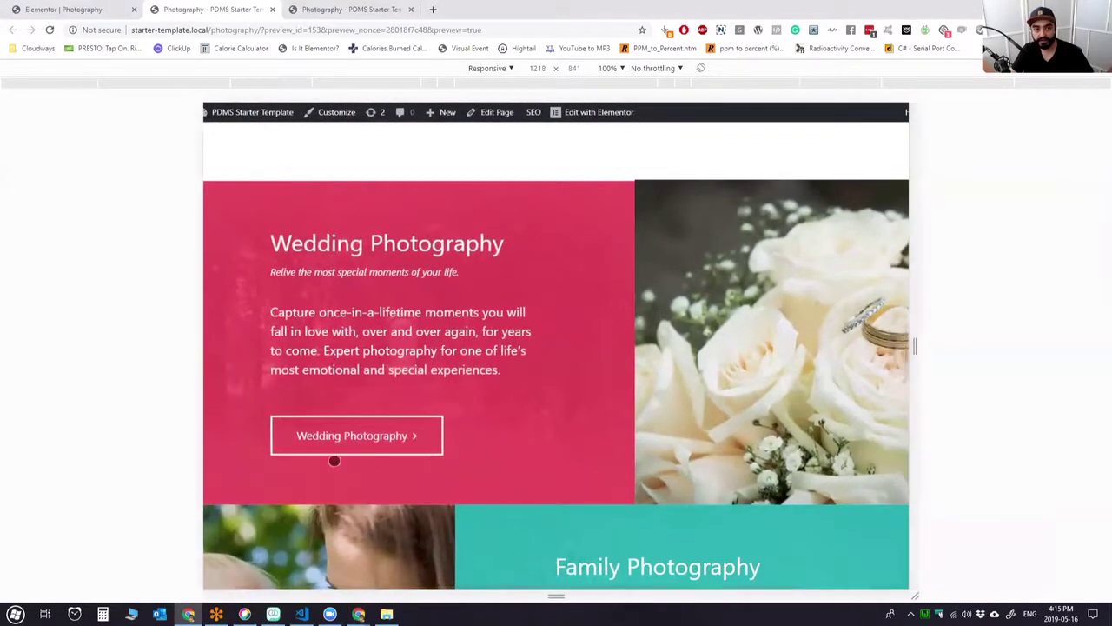
{"action": "left_click", "coordinate": [387, 614]}
{"action": "mouse_move", "coordinate": [359, 614]}
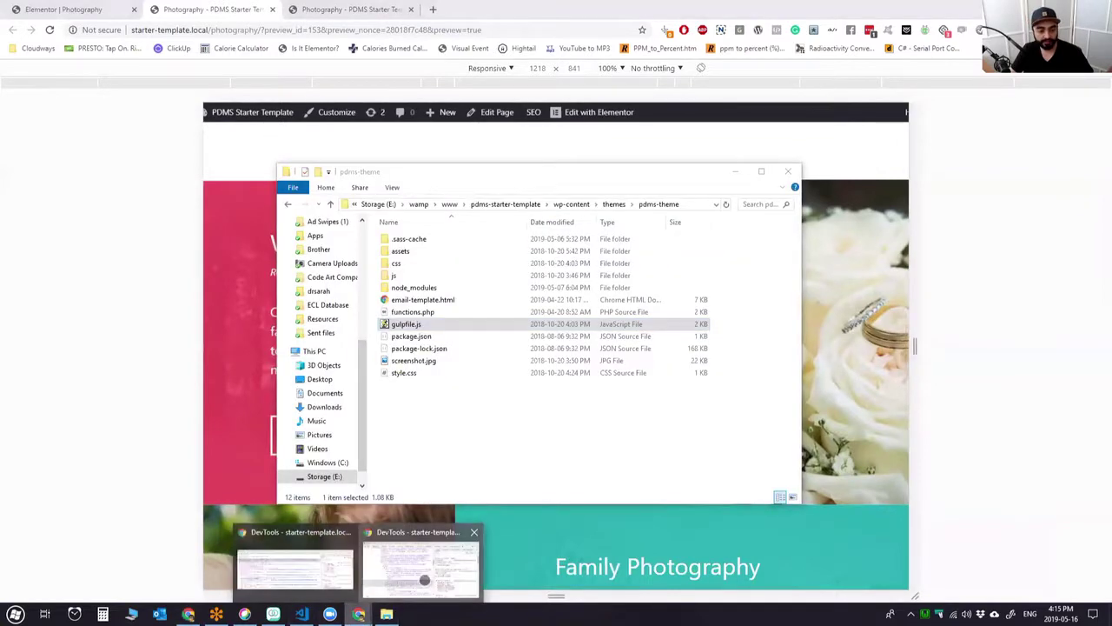
{"action": "left_click", "coordinate": [422, 565]}
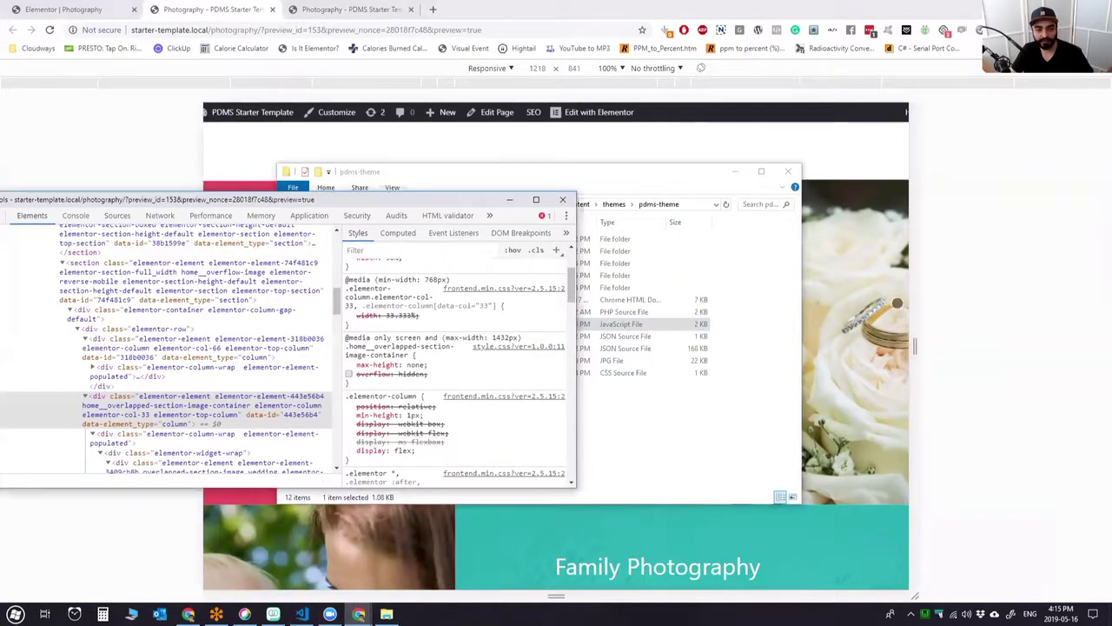
{"action": "left_click_drag", "start_coordinate": [912, 304], "coordinate": [837, 300]}
Toggle the container's overflow: hidden declaration in the developer tools at 967 px, leave it enabled, and return to the preview.
{"action": "mouse_move", "coordinate": [359, 614]}
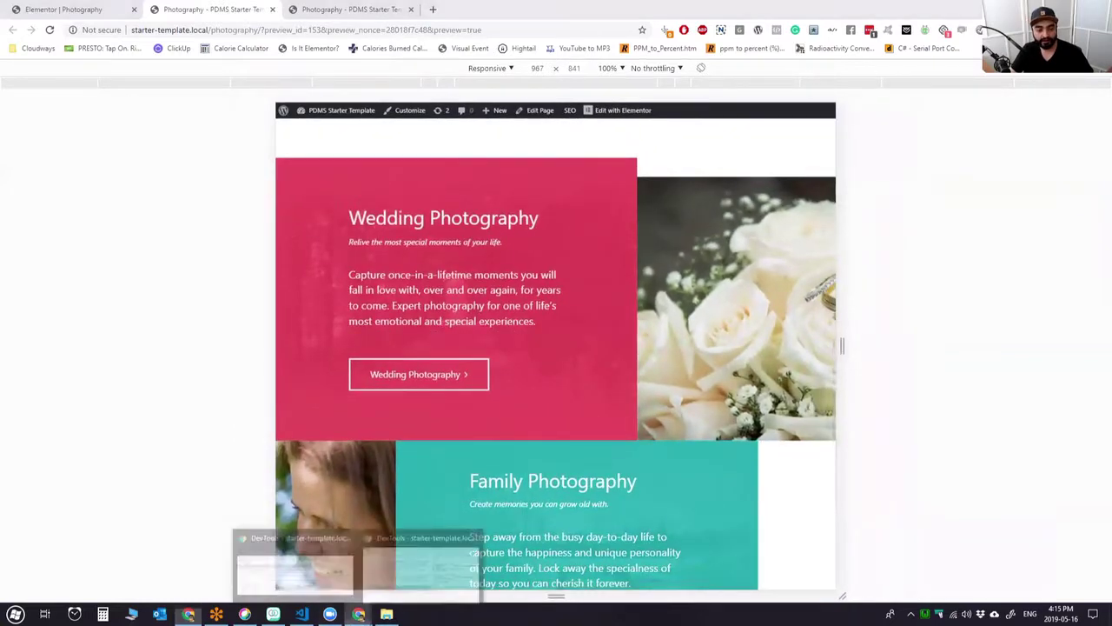
{"action": "left_click", "coordinate": [422, 564]}
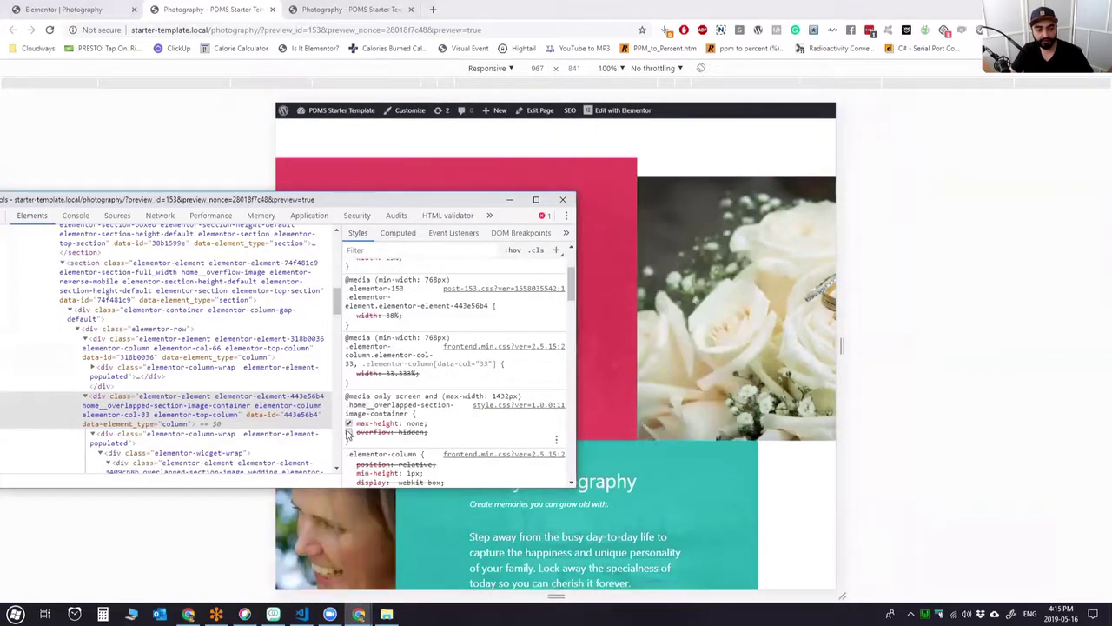
{"action": "left_click", "coordinate": [348, 431]}
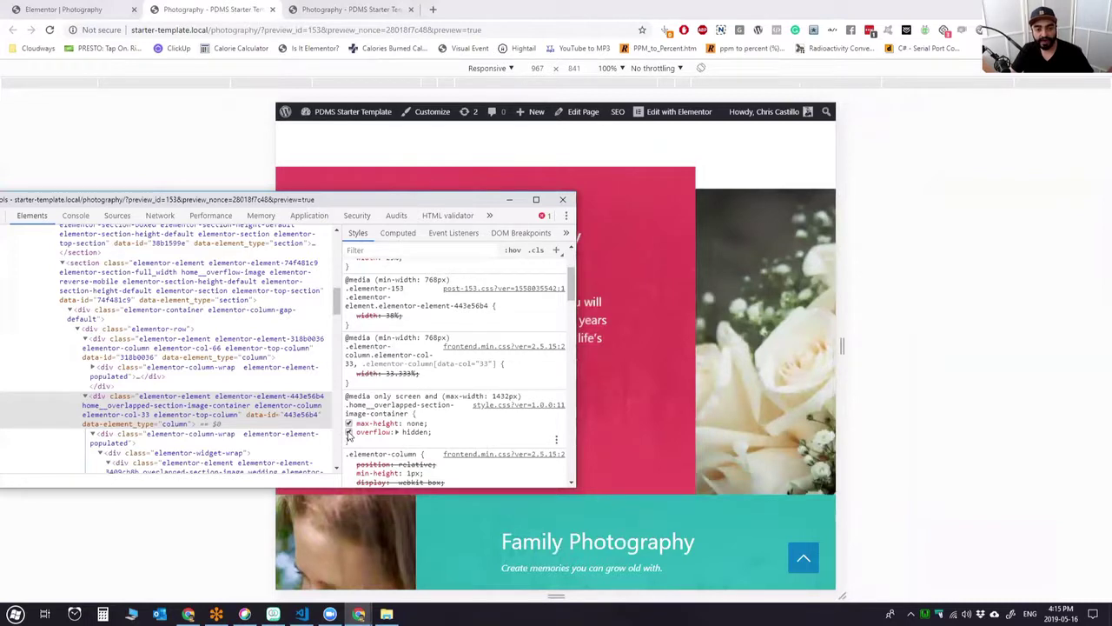
{"action": "left_click", "coordinate": [349, 432]}
{"action": "left_click", "coordinate": [349, 432]}
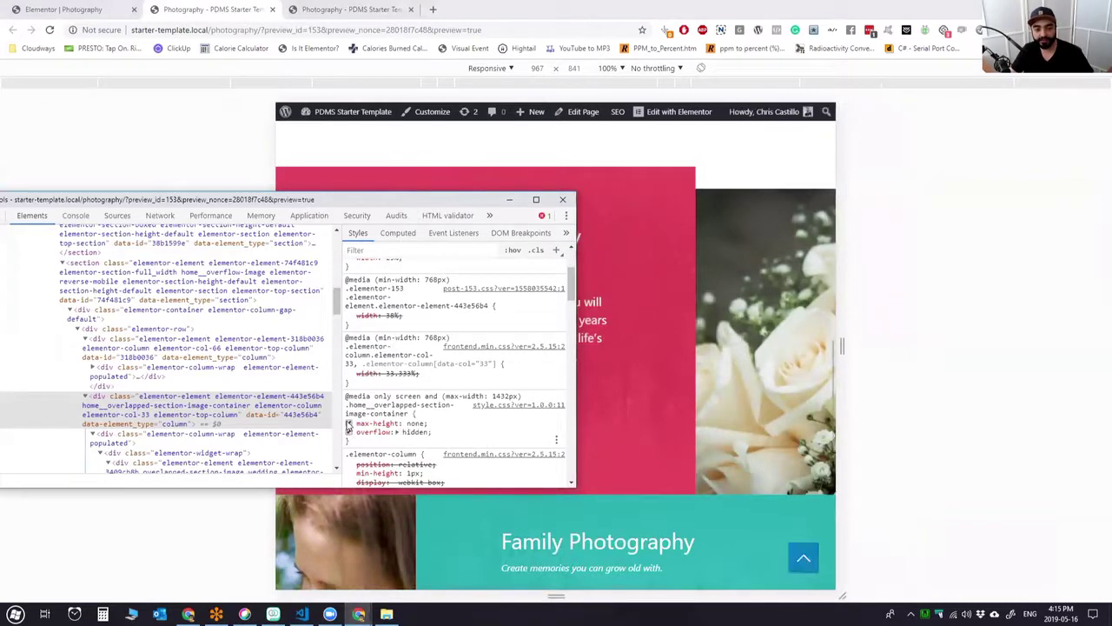
{"action": "left_click", "coordinate": [804, 283]}
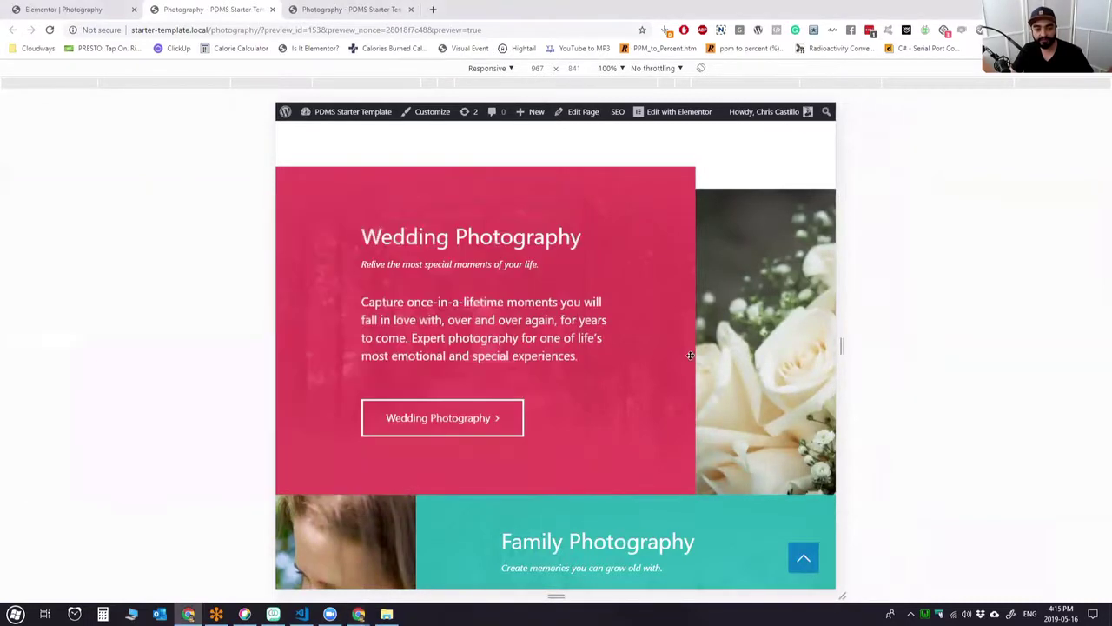
Reload the photography page, recheck the image container's styles, and view the wedding section at a viewport width of 923 px.
{"action": "key", "text": "F5"}
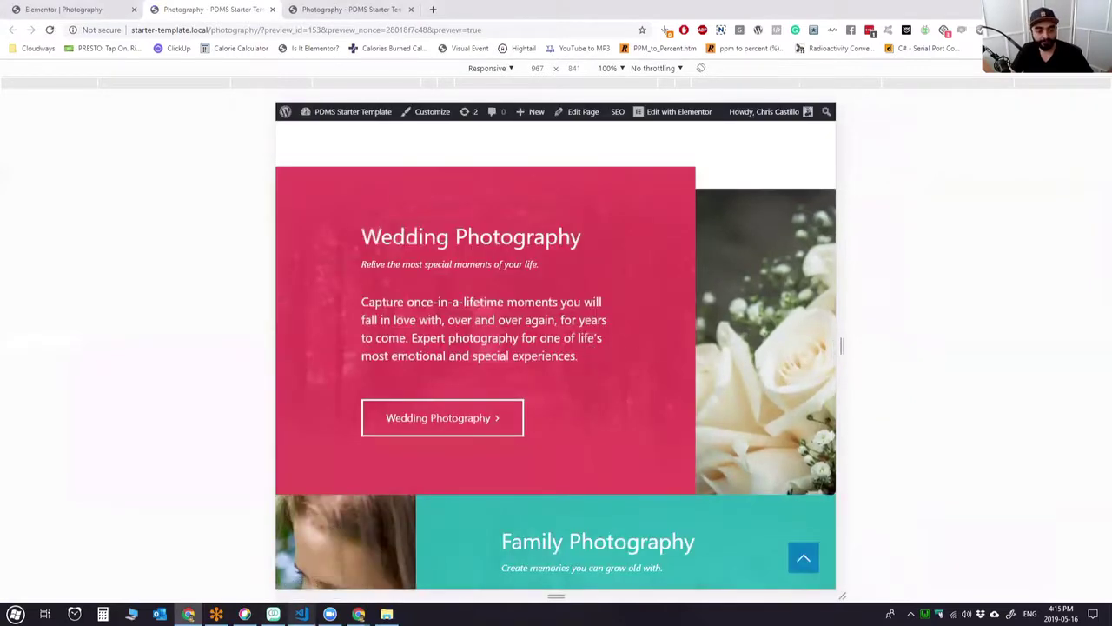
{"action": "mouse_move", "coordinate": [358, 614]}
{"action": "left_click", "coordinate": [422, 563]}
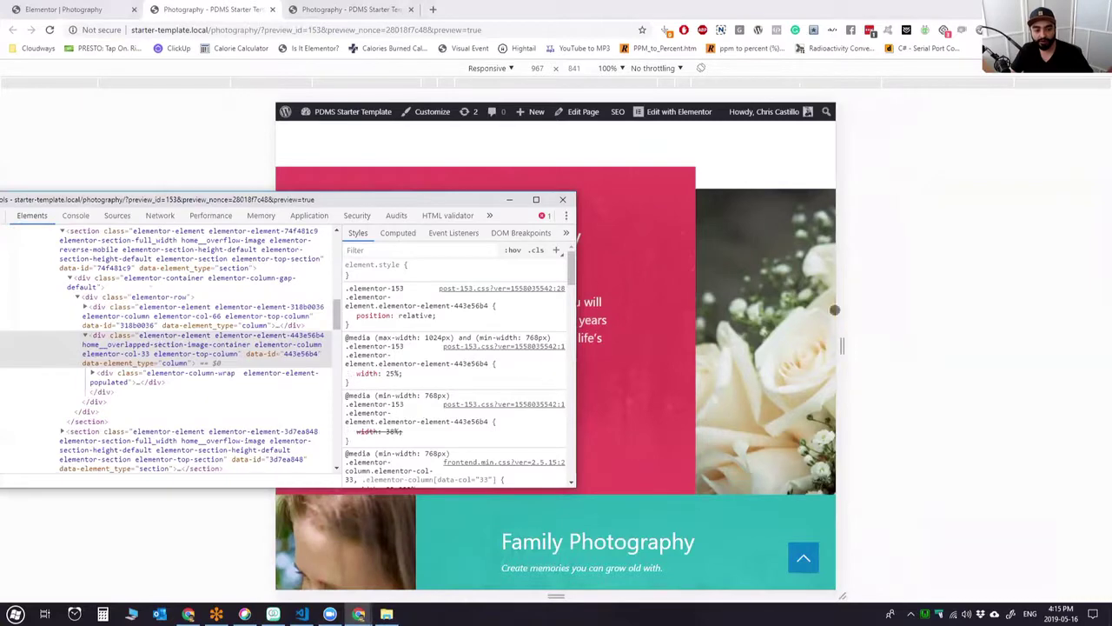
{"action": "left_click", "coordinate": [756, 245]}
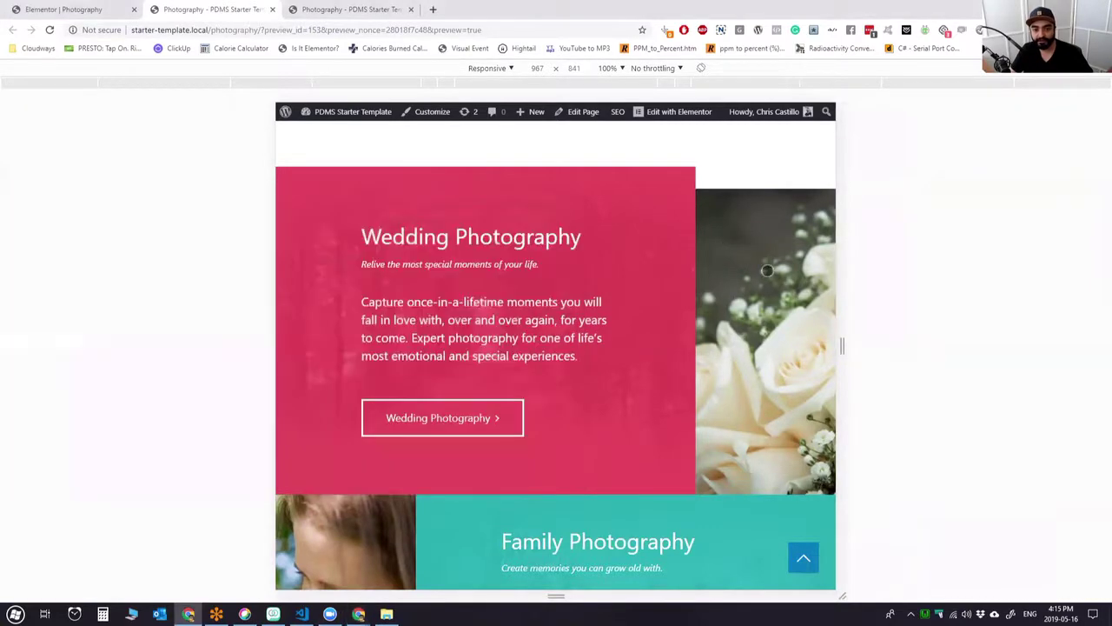
{"action": "left_click_drag", "start_coordinate": [855, 300], "coordinate": [832, 274]}
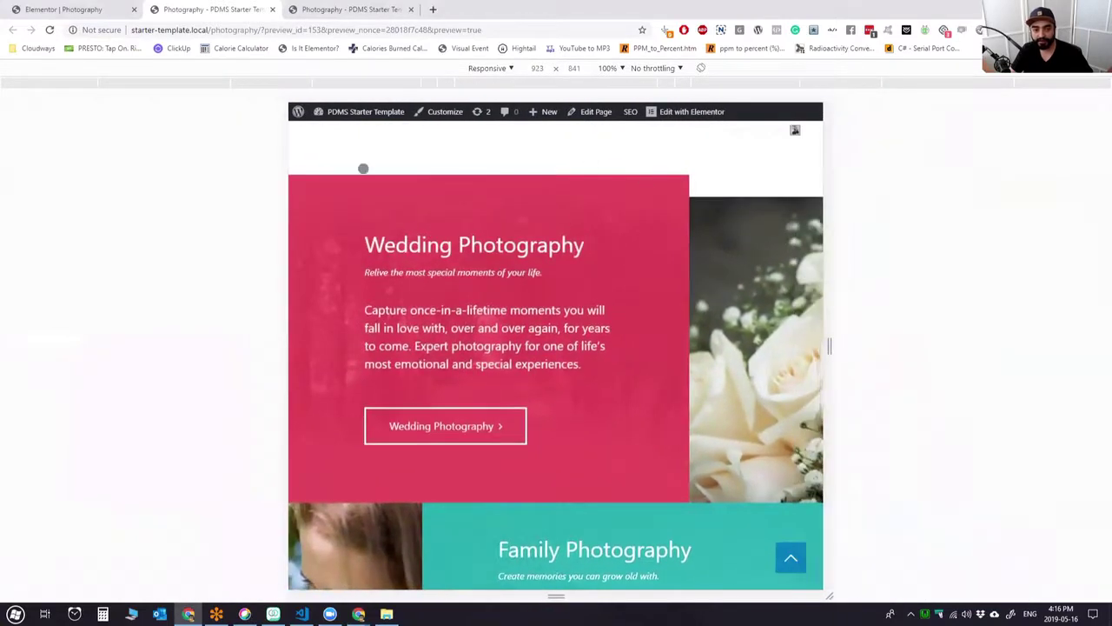
Uncomment the MQMAX(768px) block with max-height 450px and overflow hidden in _photography.scss in VS Code.
{"action": "key", "text": "alt+Tab"}
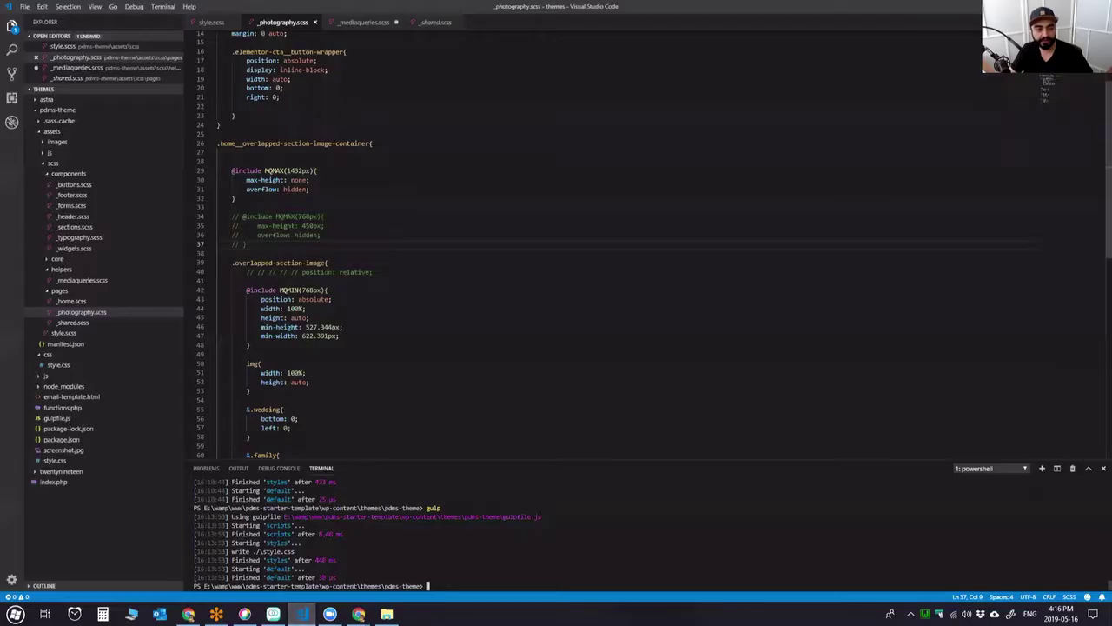
{"action": "scroll", "coordinate": [306, 228], "scroll_direction": "up", "scroll_amount": 5}
{"action": "scroll", "coordinate": [347, 321], "scroll_direction": "down", "scroll_amount": 2}
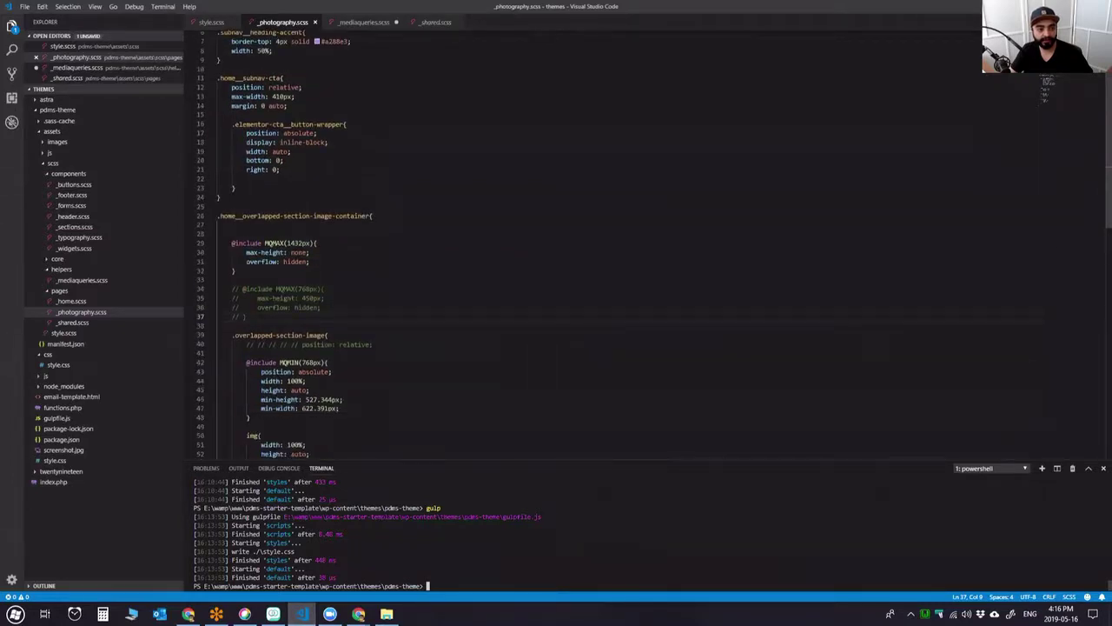
{"action": "left_click", "coordinate": [322, 335]}
{"action": "left_click", "coordinate": [365, 318]}
{"action": "key", "text": "shift+Up"}
{"action": "key", "text": "shift+Up"}
{"action": "key", "text": "shift+Up"}
{"action": "key", "text": "shift+Home"}
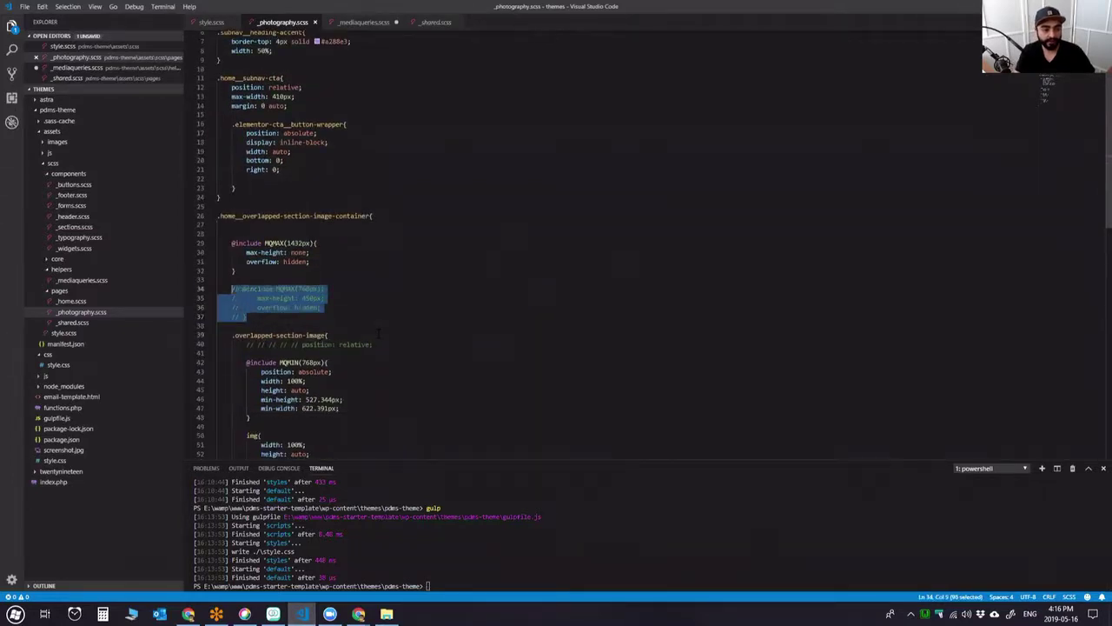
{"action": "key", "text": "ctrl+slash"}
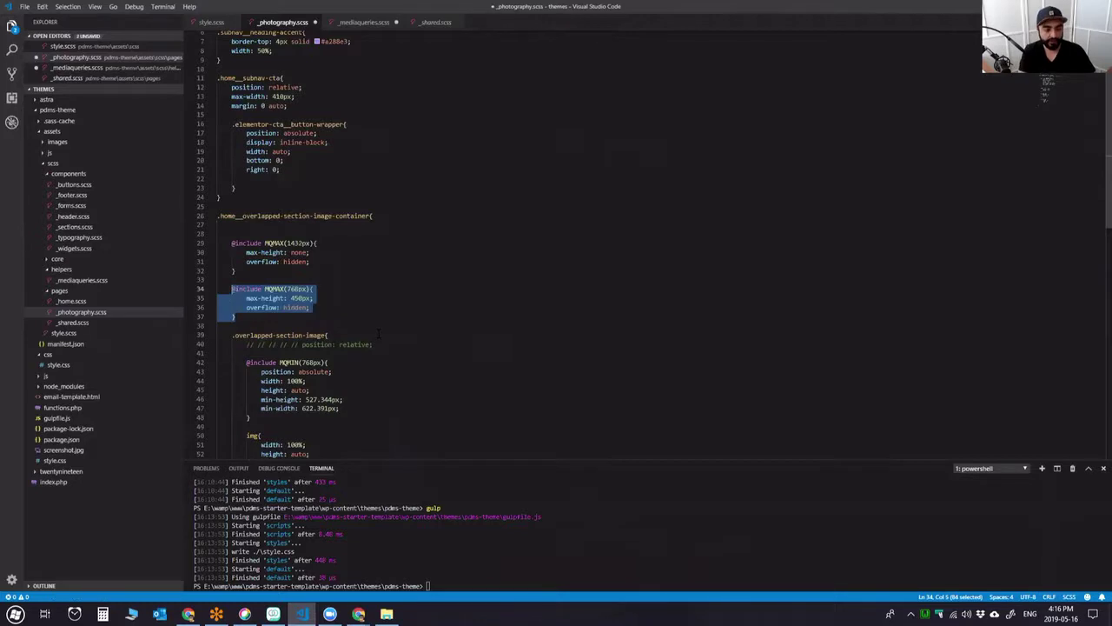
Save _photography.scss with the 768px media query block enabled and recompile the theme with gulp in the terminal.
{"action": "left_click", "coordinate": [379, 335]}
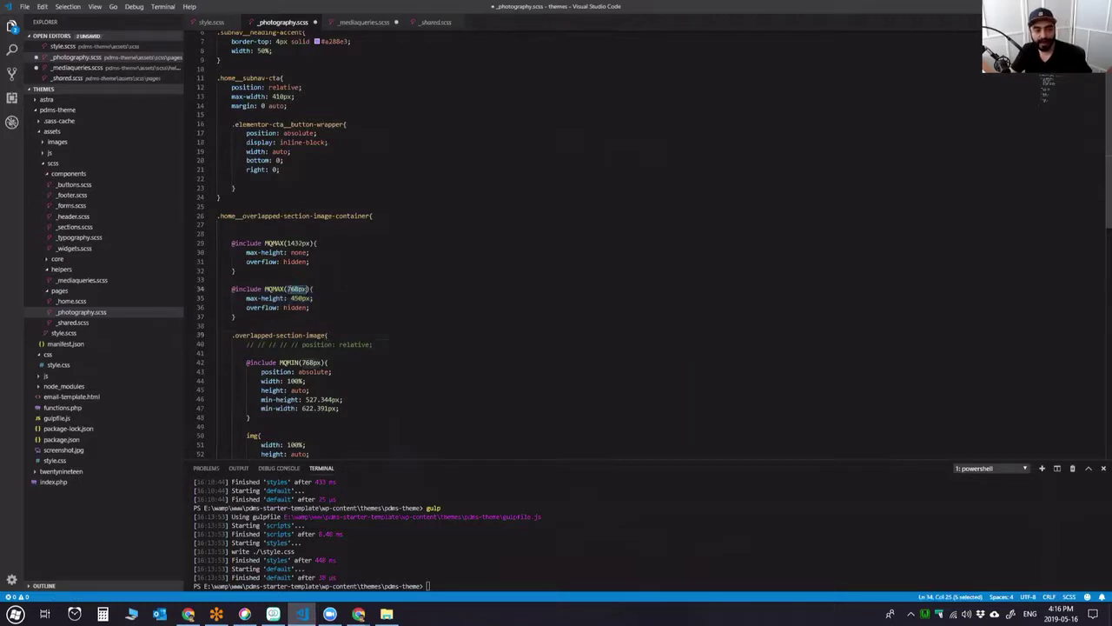
{"action": "double_click", "coordinate": [297, 288]}
{"action": "double_click", "coordinate": [300, 298]}
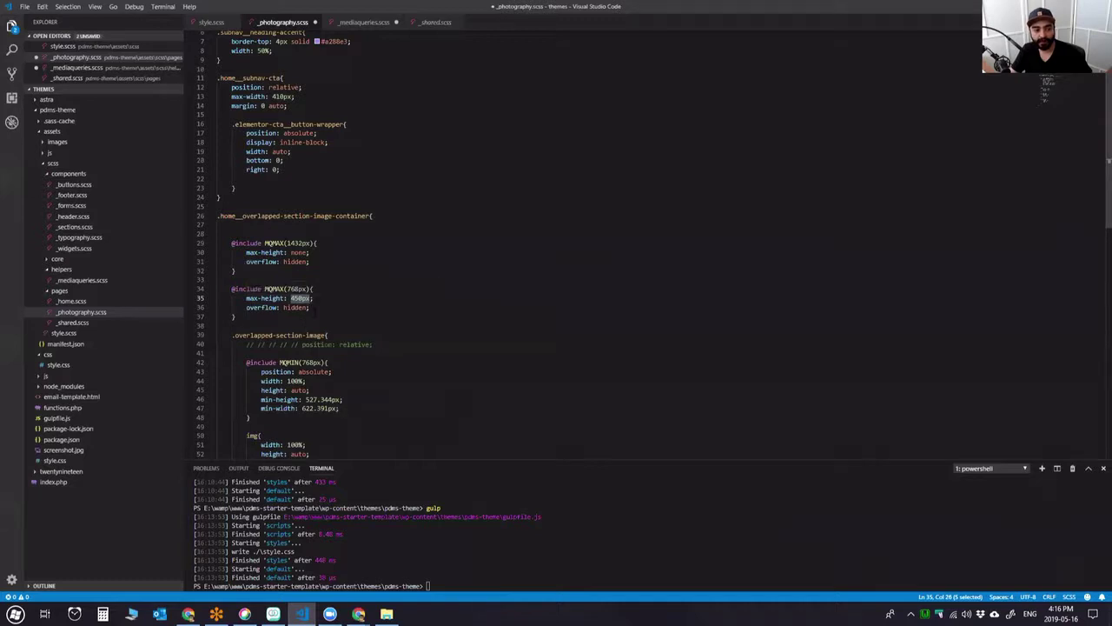
{"action": "left_click_drag", "start_coordinate": [236, 317], "coordinate": [311, 307]}
{"action": "key", "text": "ctrl+s"}
{"action": "key", "text": "Up"}
{"action": "key", "text": "Return"}
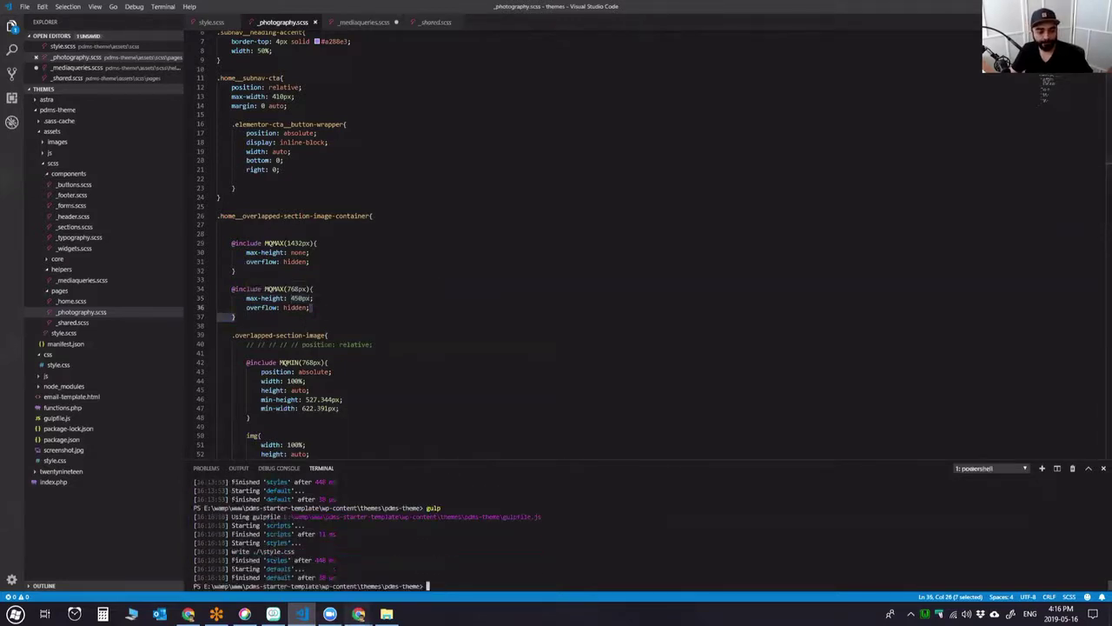
Switch to Chrome, reload the photography preview, and view the wedding and family sections at full browser width.
{"action": "mouse_move", "coordinate": [357, 614]}
{"action": "left_click", "coordinate": [295, 564]}
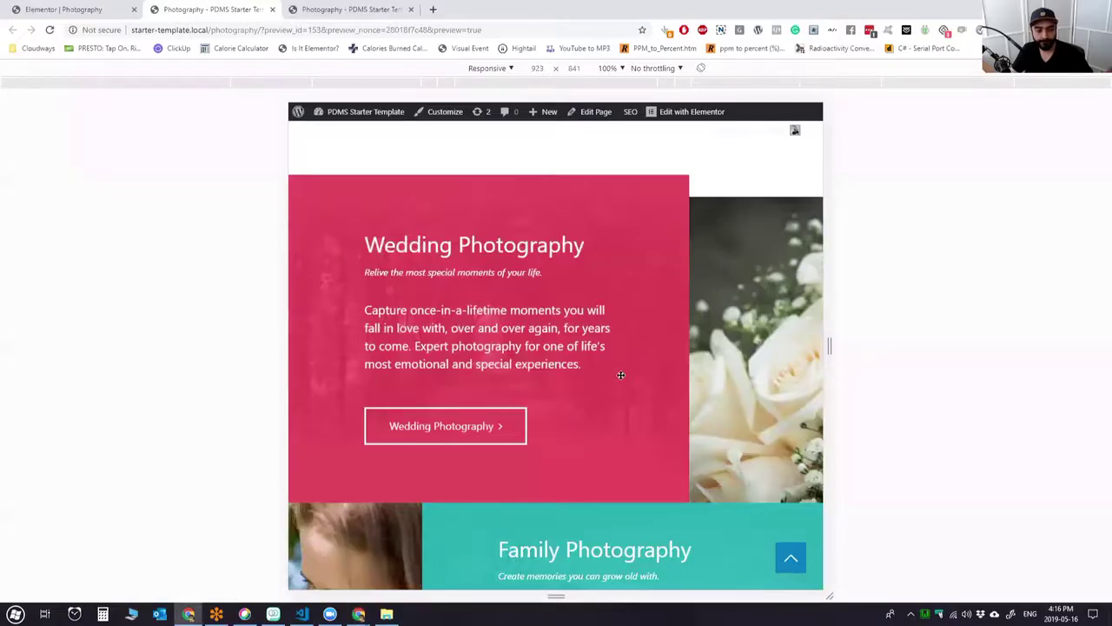
{"action": "key", "text": "ctrl+r"}
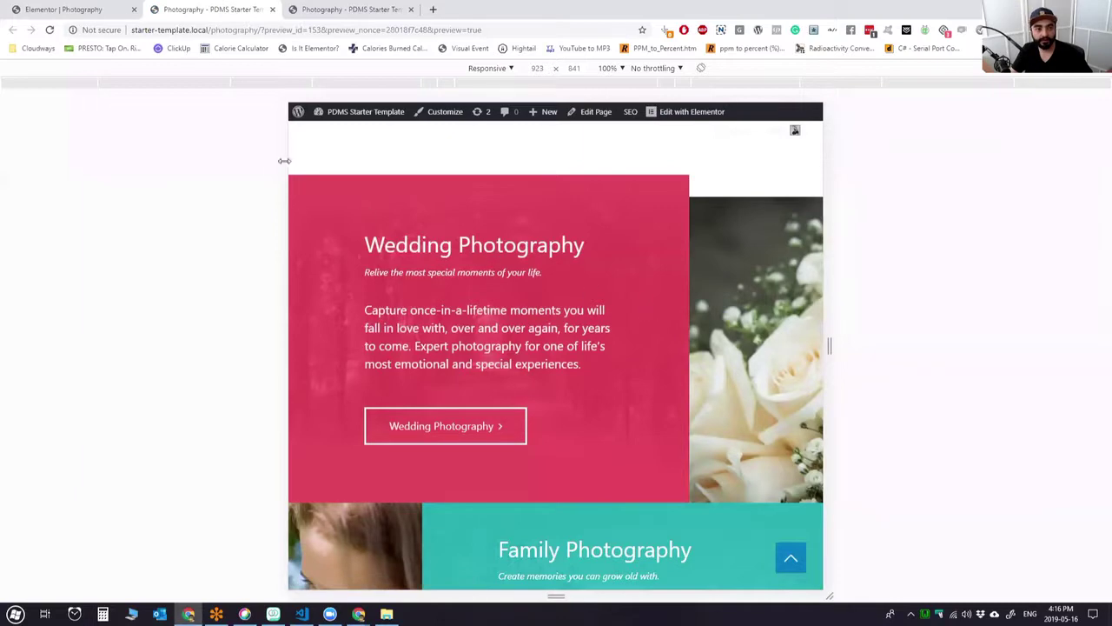
{"action": "left_click", "coordinate": [61, 13]}
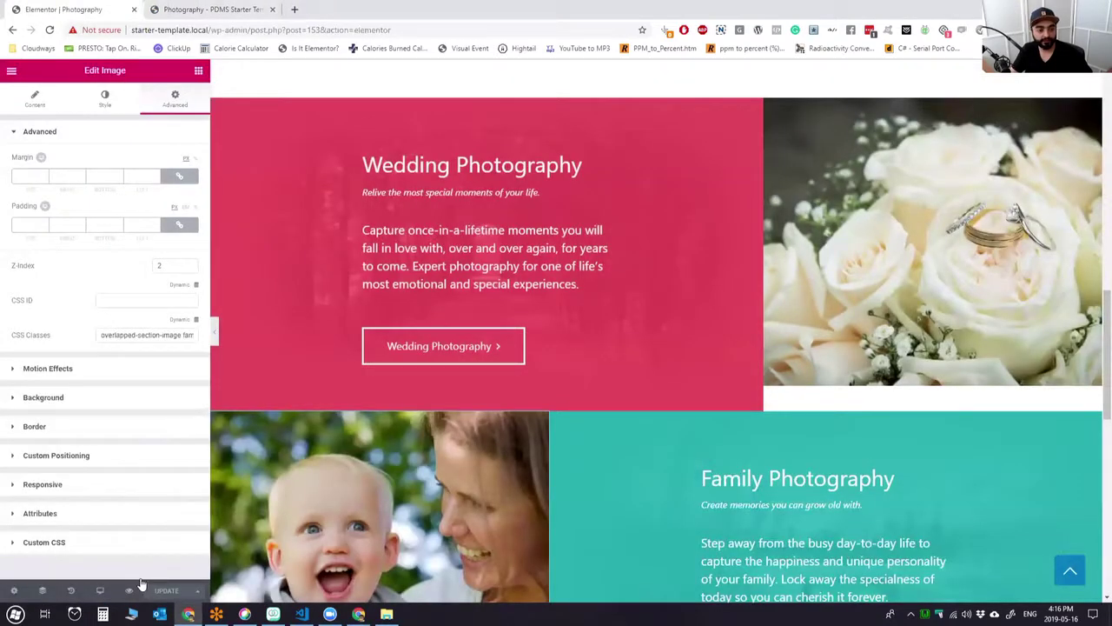
{"action": "key", "text": "ctrl+Tab"}
{"action": "key", "text": "ctrl+r"}
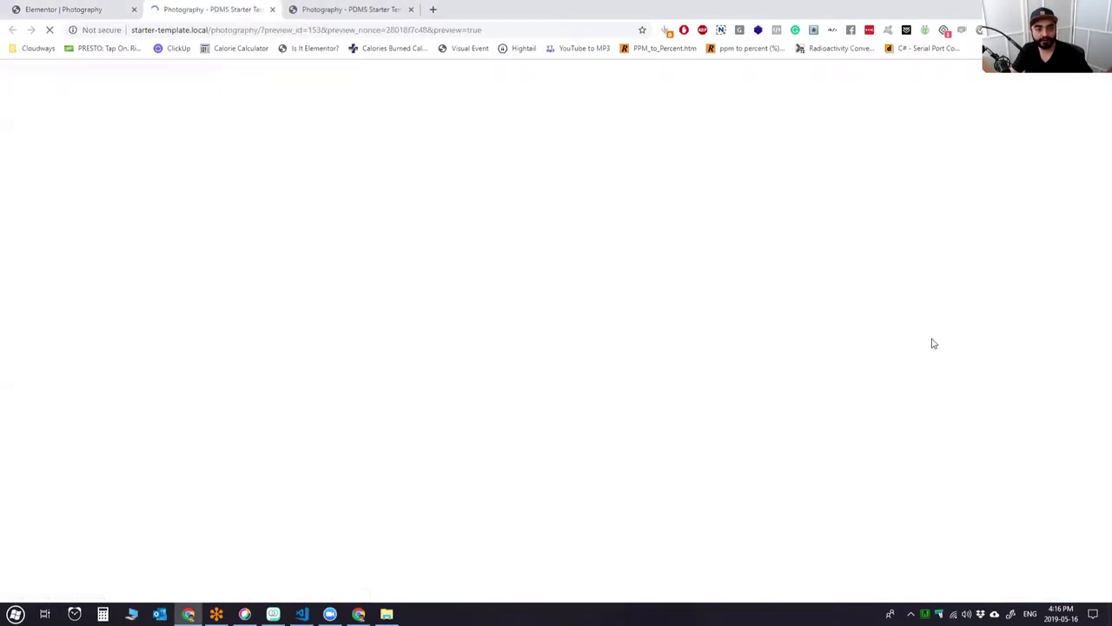
{"action": "scroll", "coordinate": [571, 366], "scroll_direction": "down", "scroll_amount": 10}
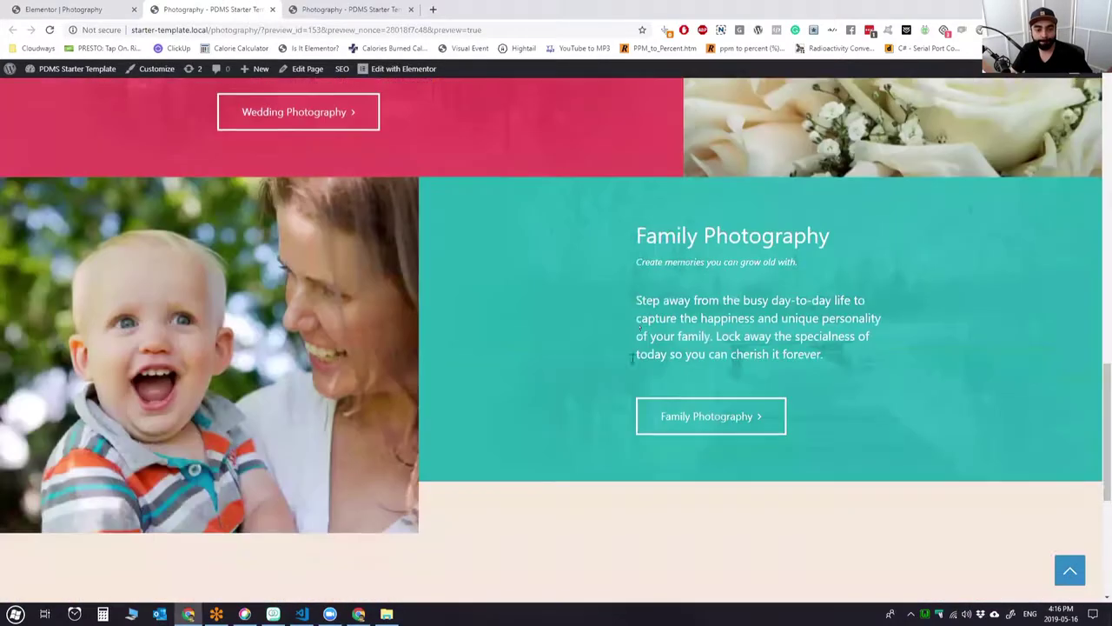
{"action": "scroll", "coordinate": [707, 292], "scroll_direction": "up", "scroll_amount": 3}
Inspect the wedding image in the developer tools, then check its section at a viewport width of 1795 px.
{"action": "right_click", "coordinate": [708, 294]}
{"action": "left_click", "coordinate": [785, 452]}
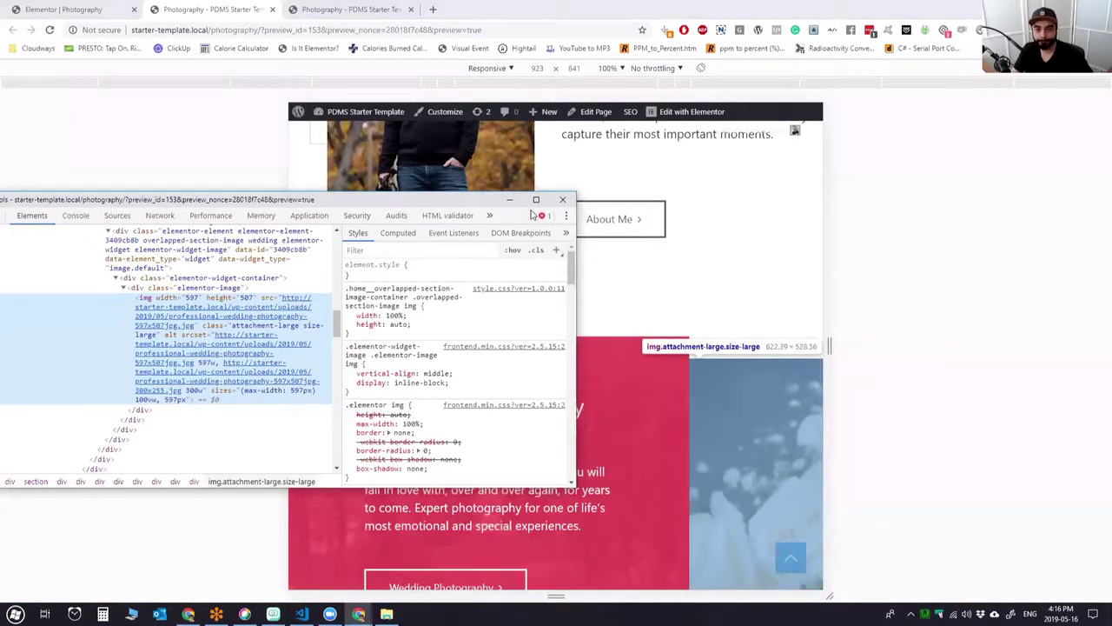
{"action": "left_click", "coordinate": [509, 199]}
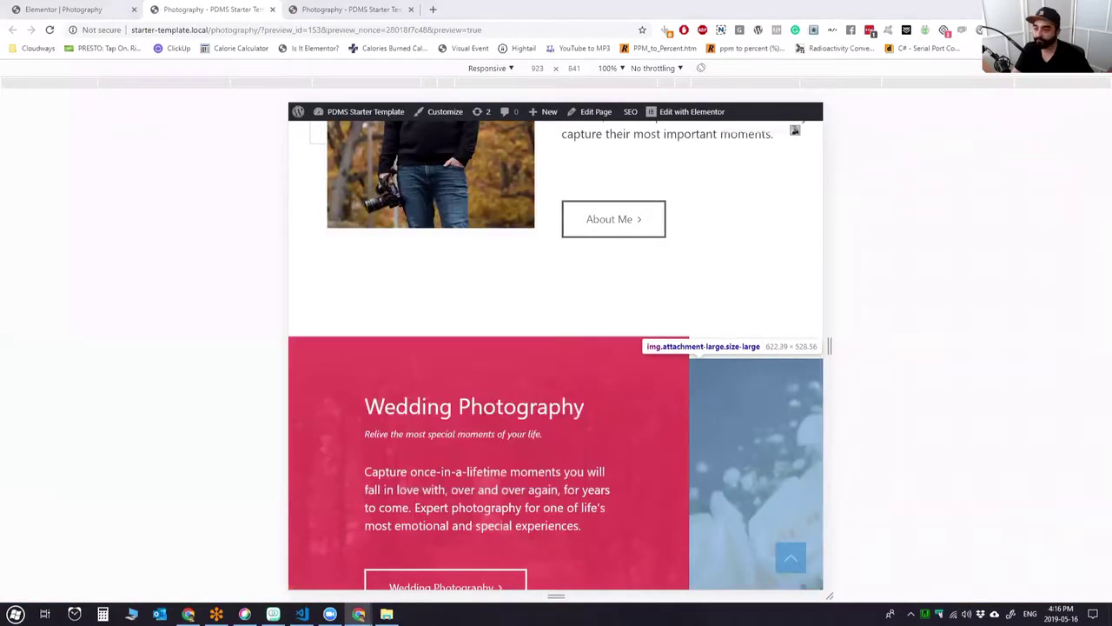
{"action": "left_click_drag", "start_coordinate": [830, 346], "coordinate": [978, 343]}
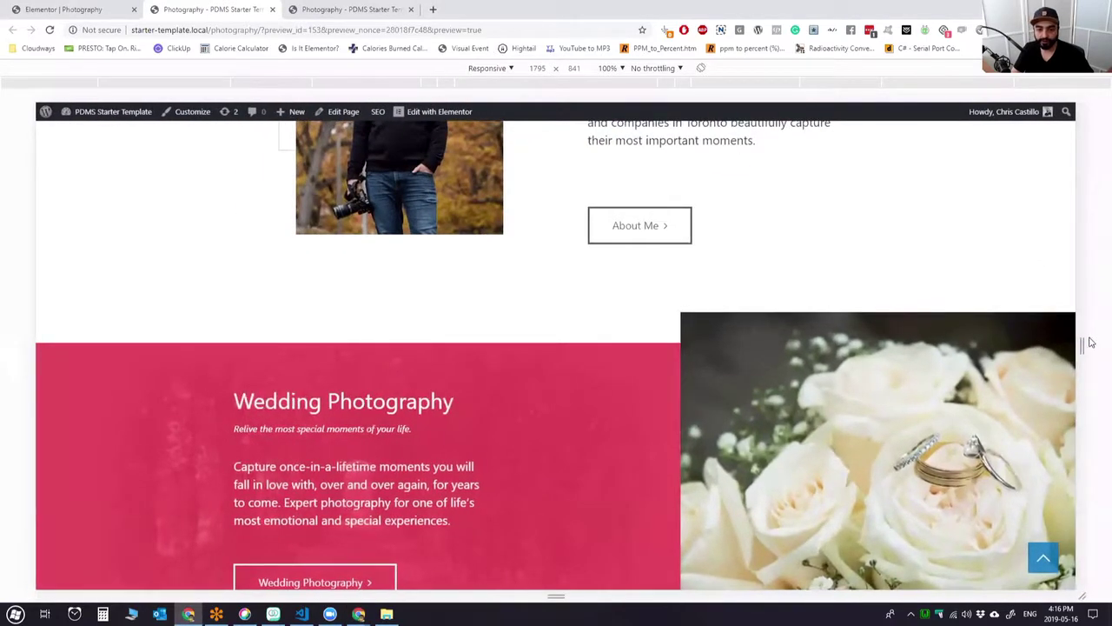
Check the wedding and family photography sections at viewport widths of 776, 1306 and 910 px.
{"action": "left_click_drag", "start_coordinate": [1077, 340], "coordinate": [782, 345]}
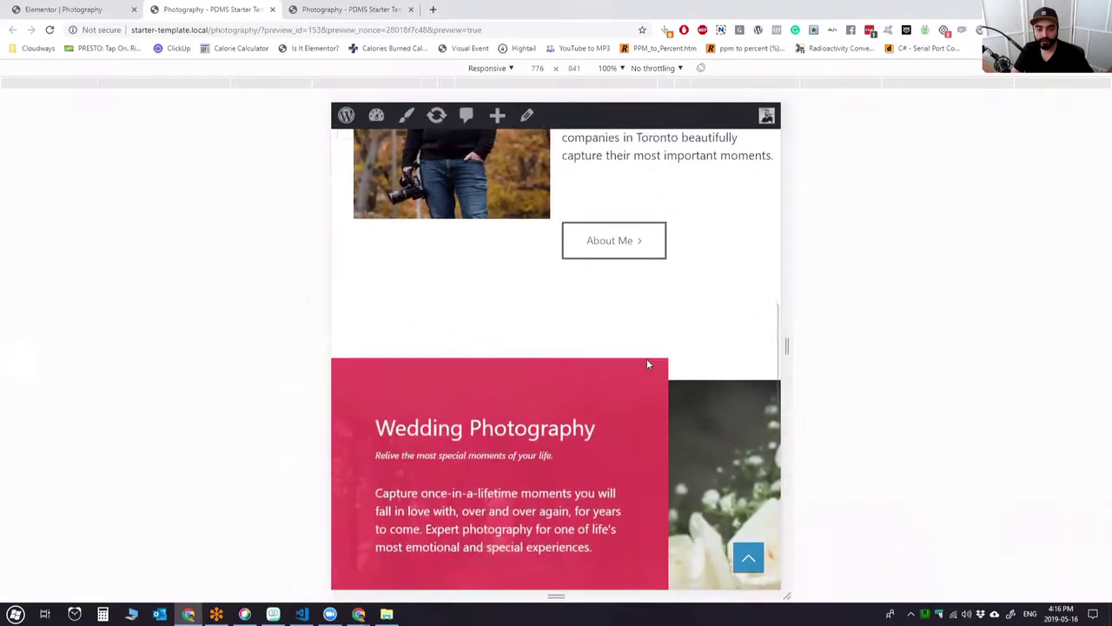
{"action": "scroll", "coordinate": [643, 360], "scroll_direction": "down", "scroll_amount": 6}
{"action": "scroll", "coordinate": [634, 358], "scroll_direction": "up", "scroll_amount": 3}
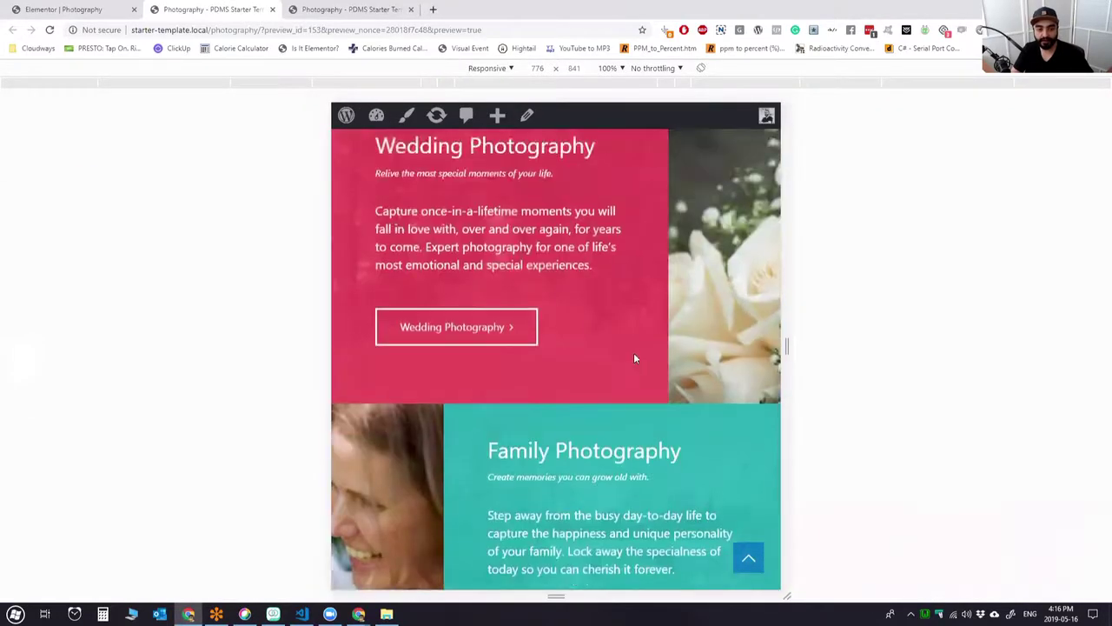
{"action": "scroll", "coordinate": [608, 352], "scroll_direction": "down", "scroll_amount": 3}
{"action": "scroll", "coordinate": [523, 335], "scroll_direction": "up", "scroll_amount": 3}
{"action": "scroll", "coordinate": [739, 311], "scroll_direction": "down", "scroll_amount": 2}
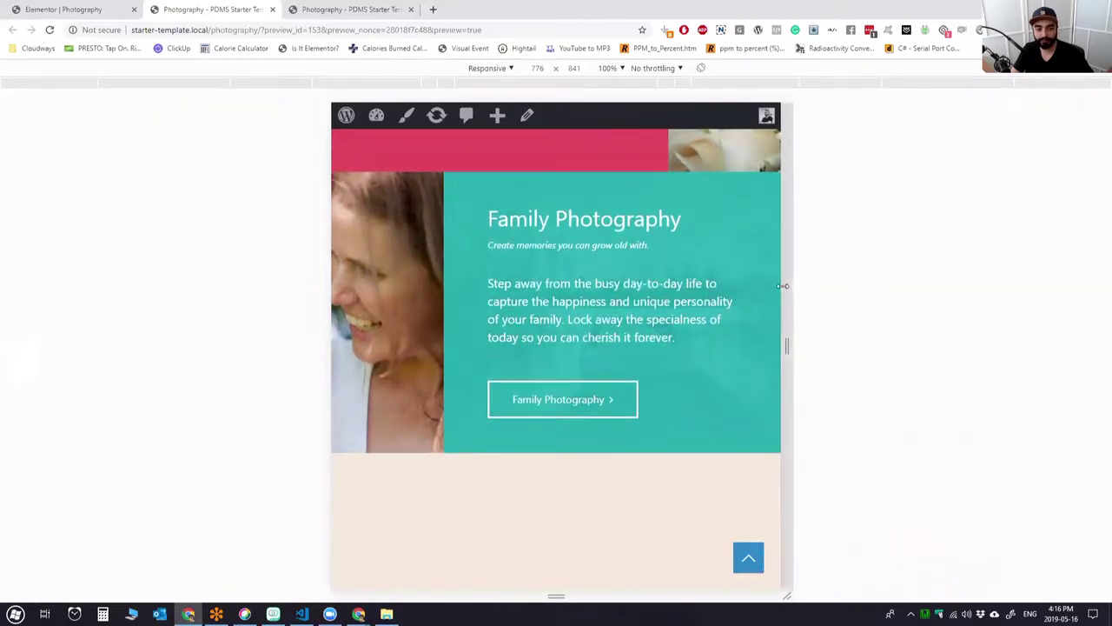
{"action": "left_click_drag", "start_coordinate": [783, 285], "coordinate": [940, 286]}
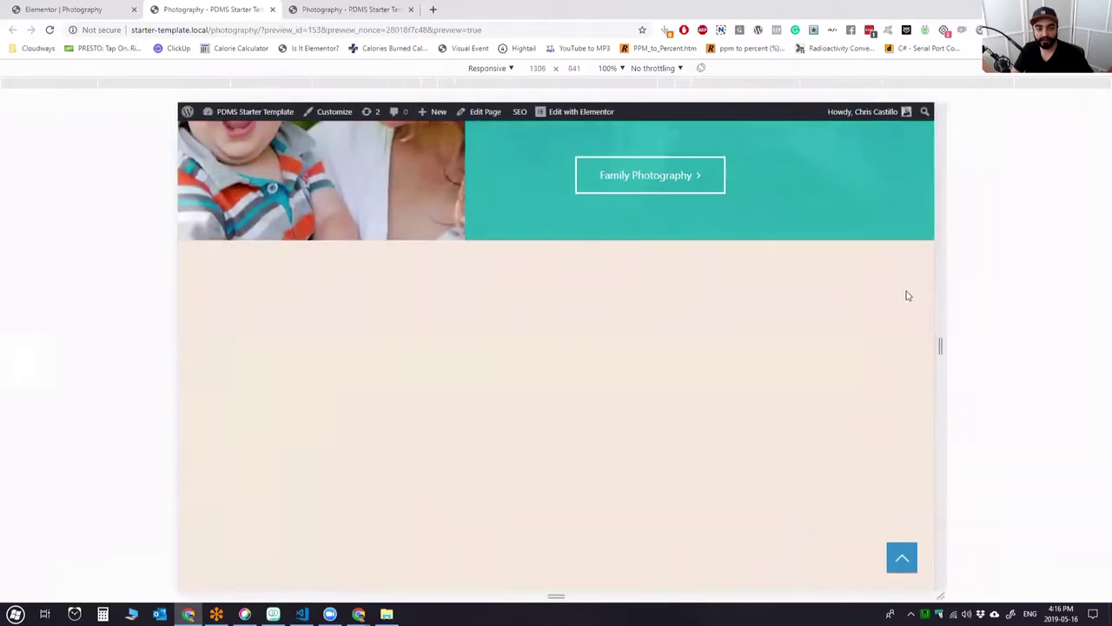
{"action": "left_click_drag", "start_coordinate": [939, 340], "coordinate": [823, 318]}
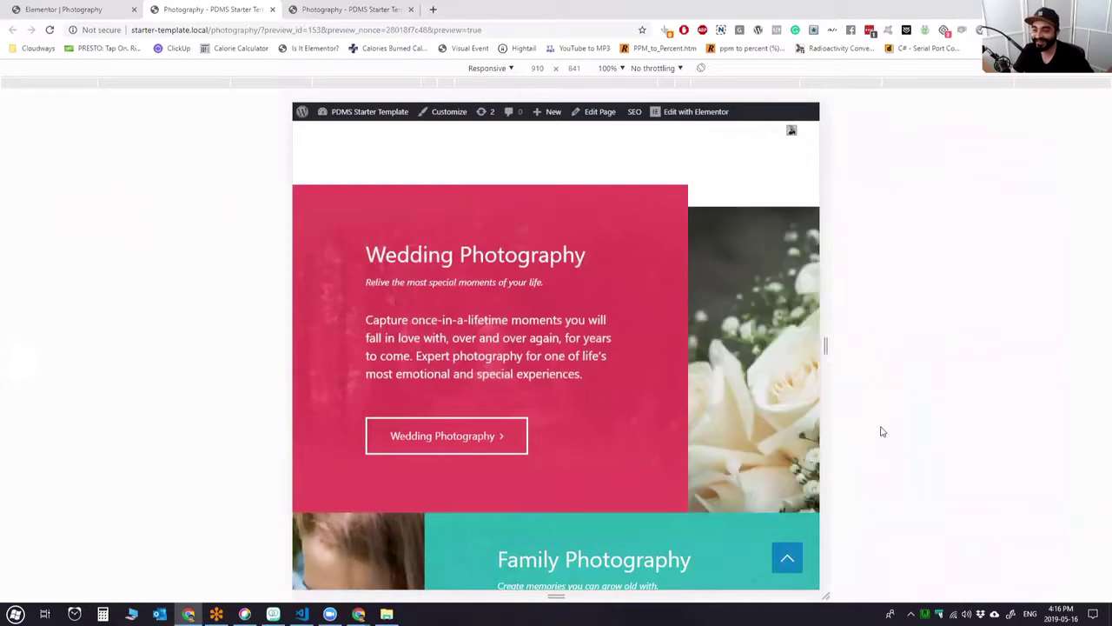
Review the image container's 1432px and 768px media queries in VS Code, and return to the Chrome preview.
{"action": "left_click", "coordinate": [300, 613]}
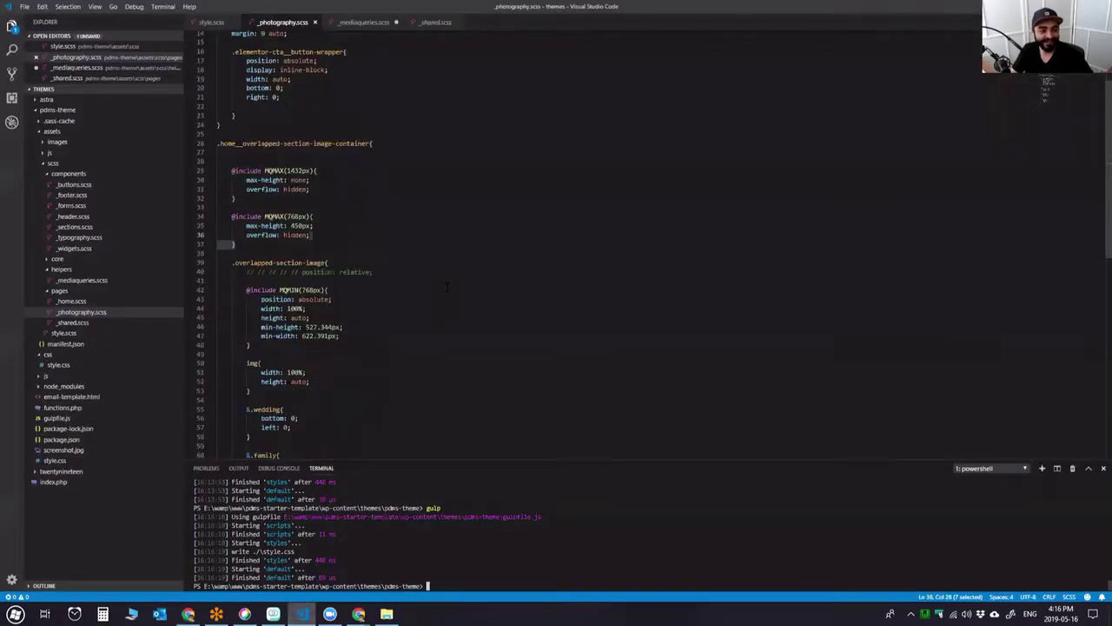
{"action": "scroll", "coordinate": [447, 287], "scroll_direction": "up", "scroll_amount": 5}
{"action": "left_click", "coordinate": [443, 338]}
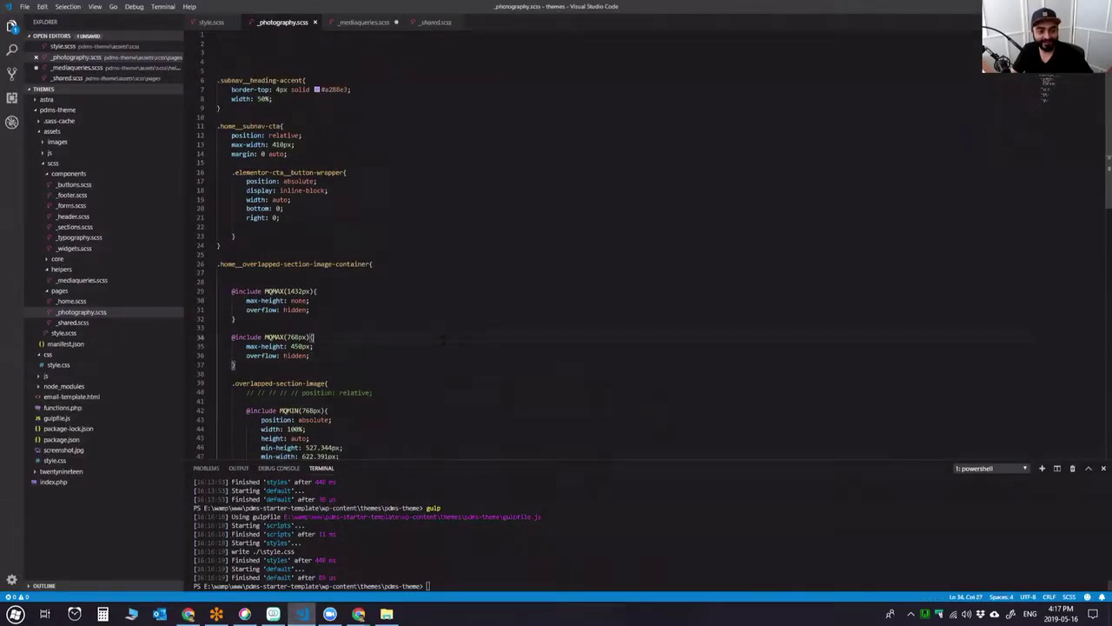
{"action": "left_click", "coordinate": [357, 614]}
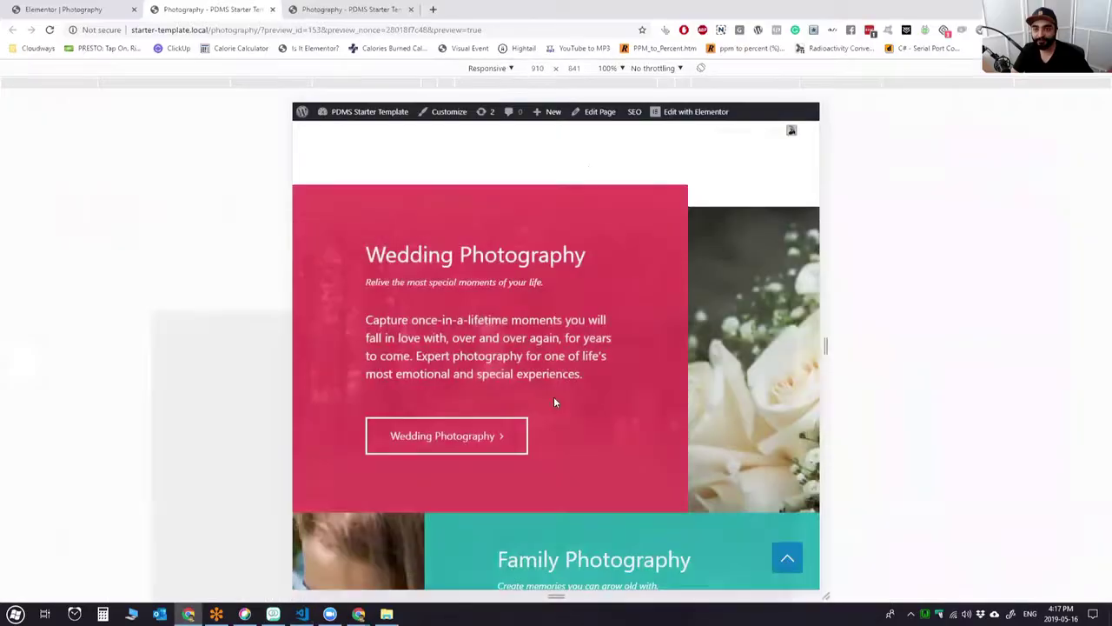
Inspect the wedding section's element in the developer tools and widen the preview viewport to 1704 px.
{"action": "right_click", "coordinate": [589, 166]}
{"action": "right_click", "coordinate": [496, 208]}
{"action": "left_click", "coordinate": [524, 354]}
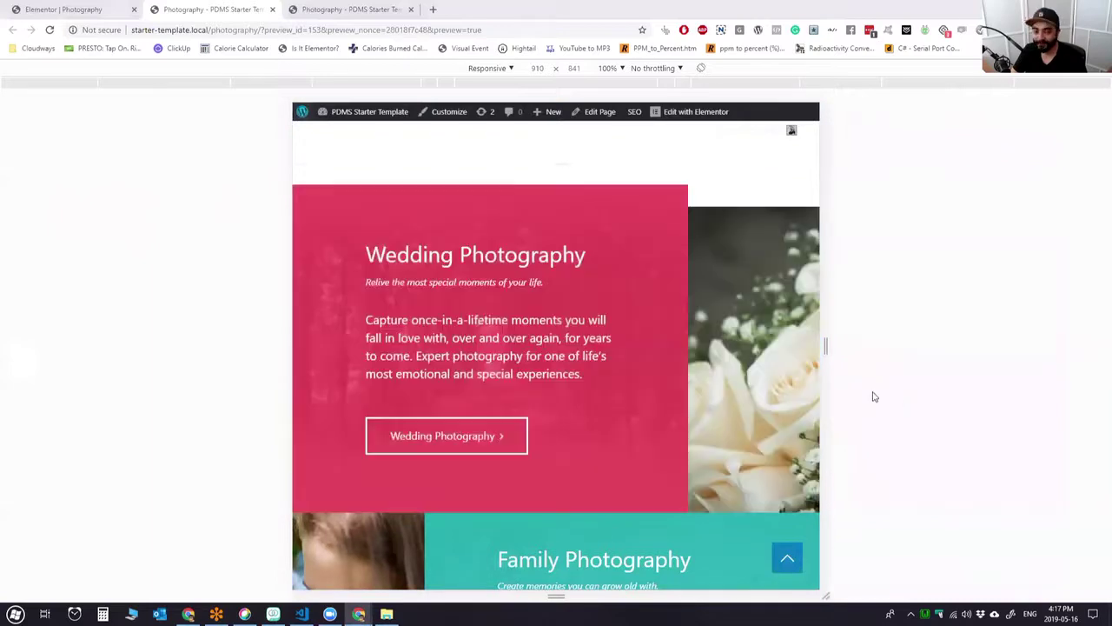
{"action": "left_click_drag", "start_coordinate": [835, 335], "coordinate": [1053, 301]}
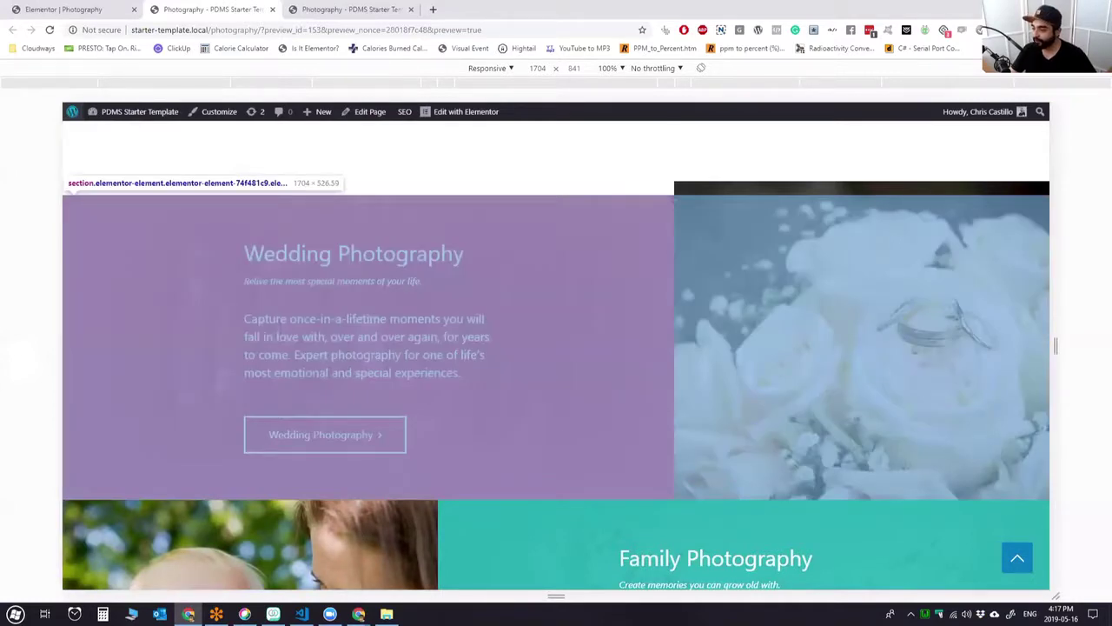
Examine the about, wedding and family sections at 1704 px, checking how the images overlap their coloured backgrounds.
{"action": "scroll", "coordinate": [824, 387], "scroll_direction": "down", "scroll_amount": 8}
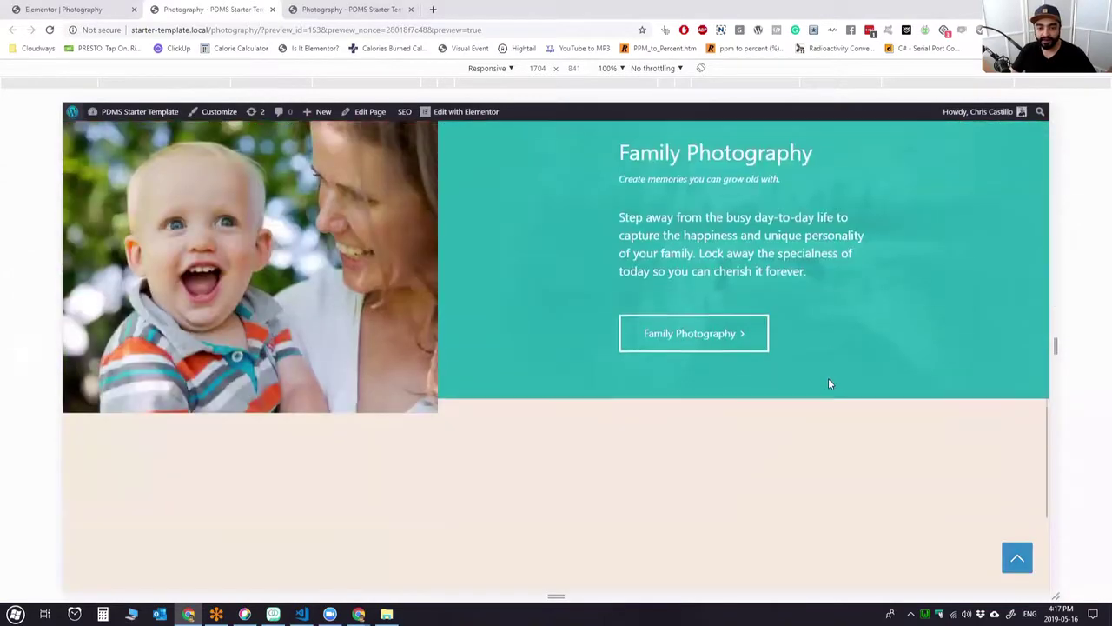
{"action": "scroll", "coordinate": [829, 384], "scroll_direction": "up", "scroll_amount": 15}
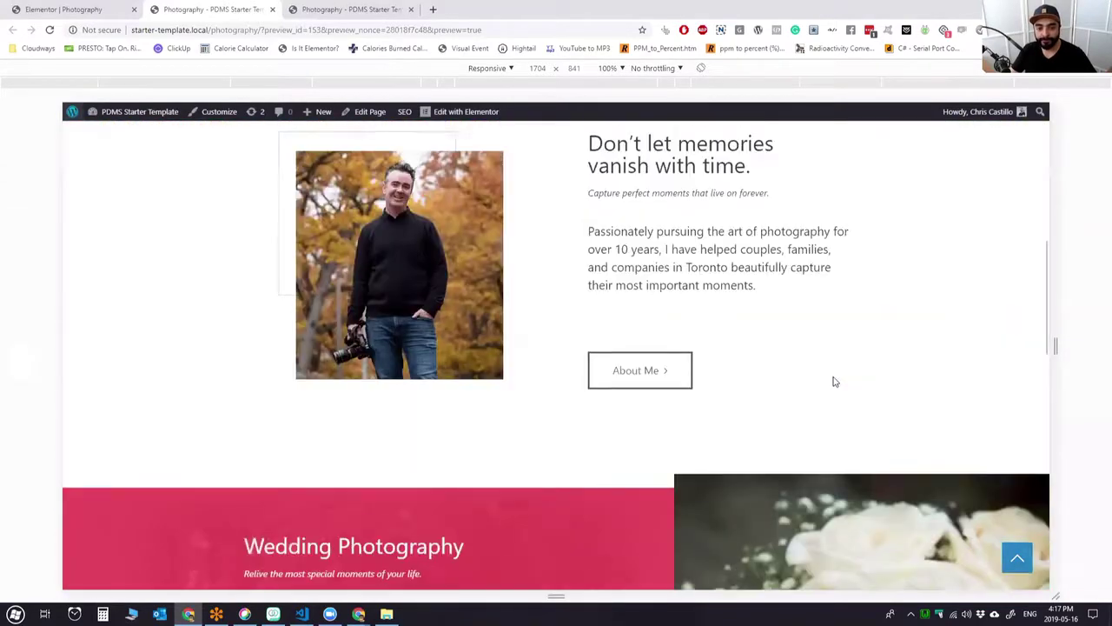
{"action": "scroll", "coordinate": [831, 390], "scroll_direction": "down", "scroll_amount": 8}
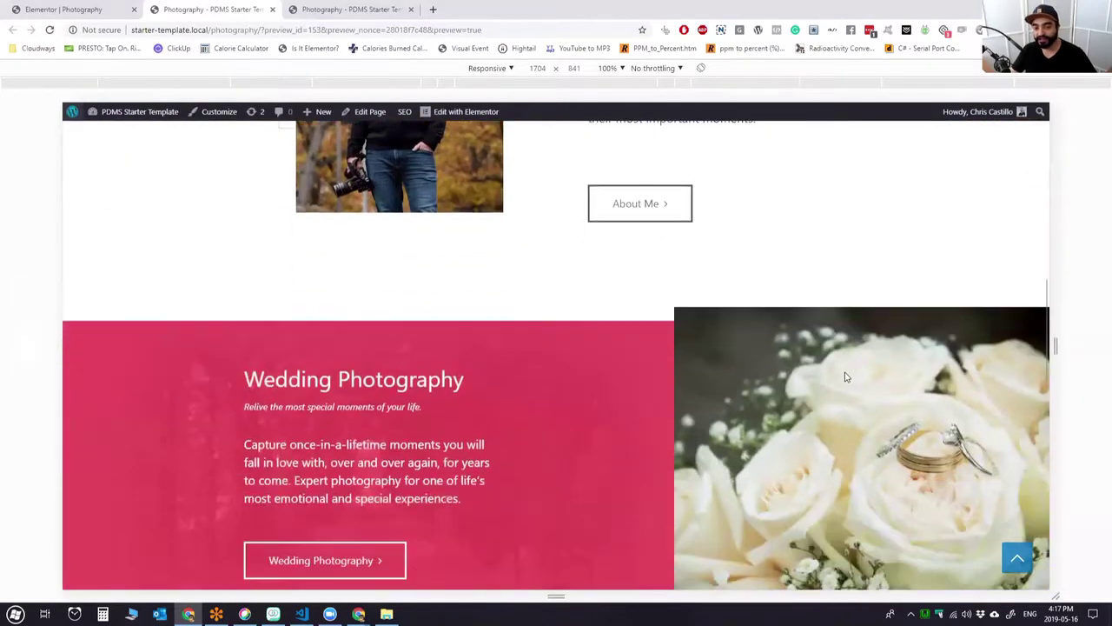
{"action": "scroll", "coordinate": [844, 377], "scroll_direction": "up", "scroll_amount": 4}
{"action": "scroll", "coordinate": [846, 377], "scroll_direction": "down", "scroll_amount": 2}
{"action": "scroll", "coordinate": [844, 378], "scroll_direction": "up", "scroll_amount": 1}
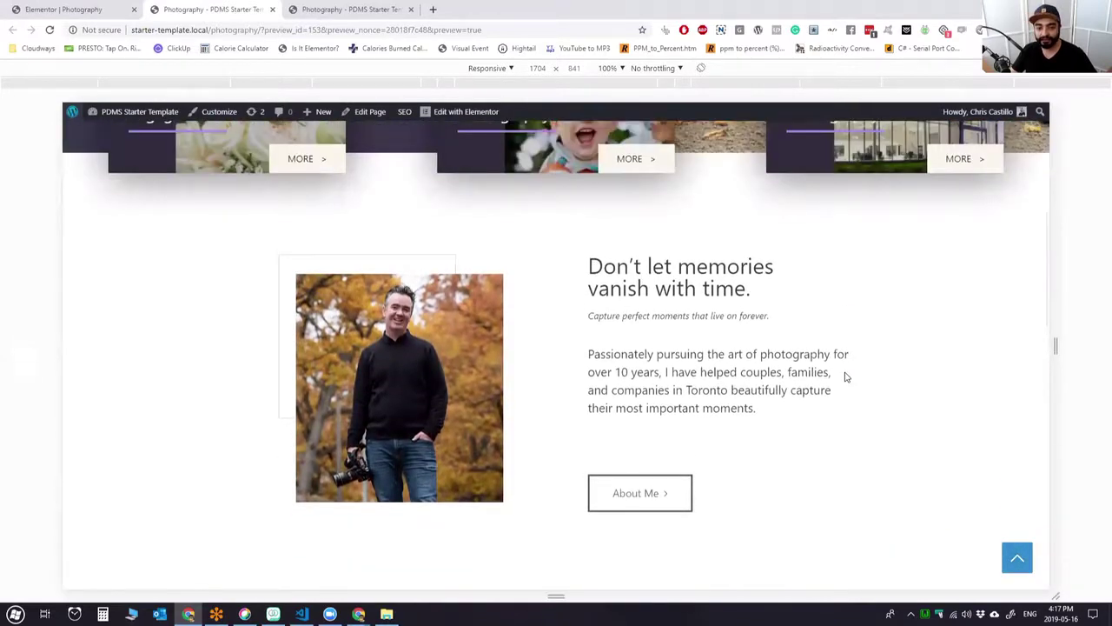
{"action": "scroll", "coordinate": [847, 377], "scroll_direction": "down", "scroll_amount": 1}
{"action": "scroll", "coordinate": [847, 377], "scroll_direction": "down", "scroll_amount": 1}
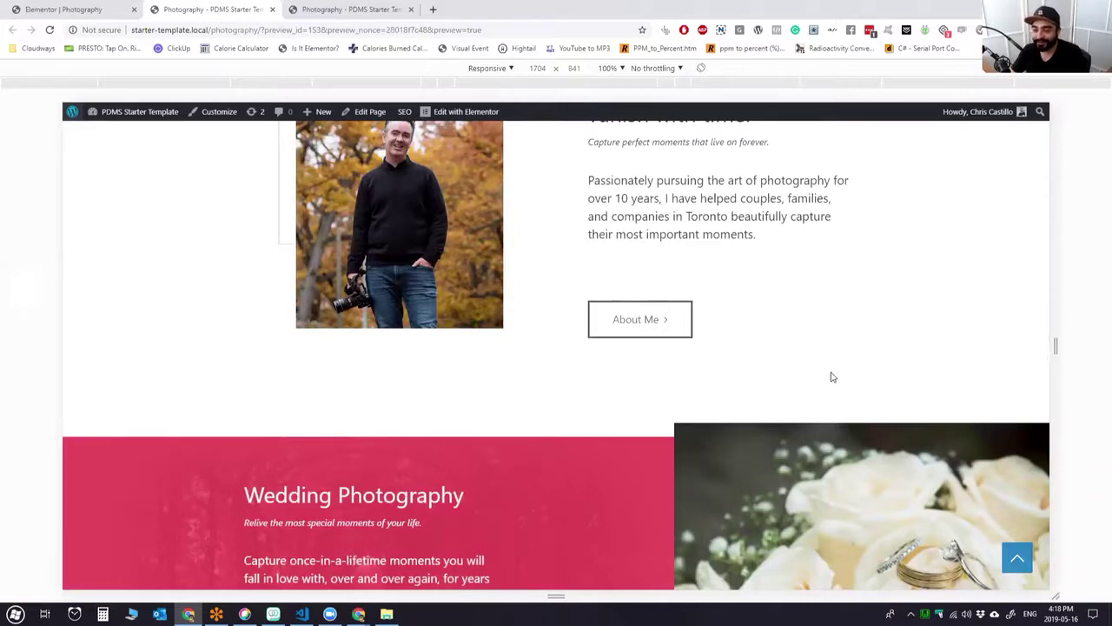
{"action": "scroll", "coordinate": [831, 378], "scroll_direction": "down", "scroll_amount": 3}
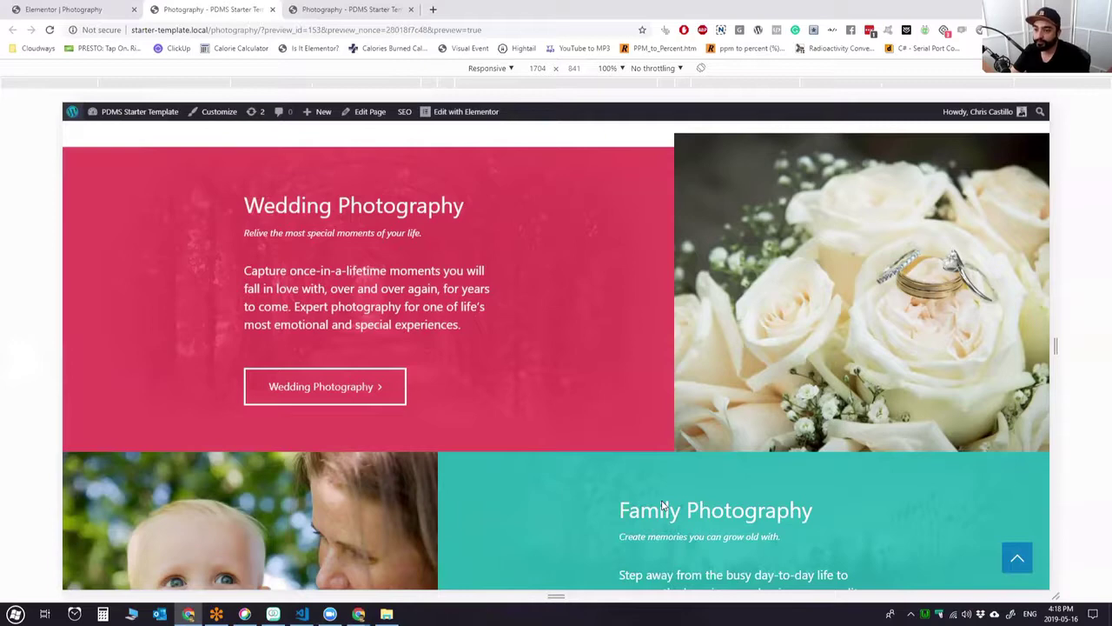
{"action": "scroll", "coordinate": [654, 493], "scroll_direction": "up", "scroll_amount": 10}
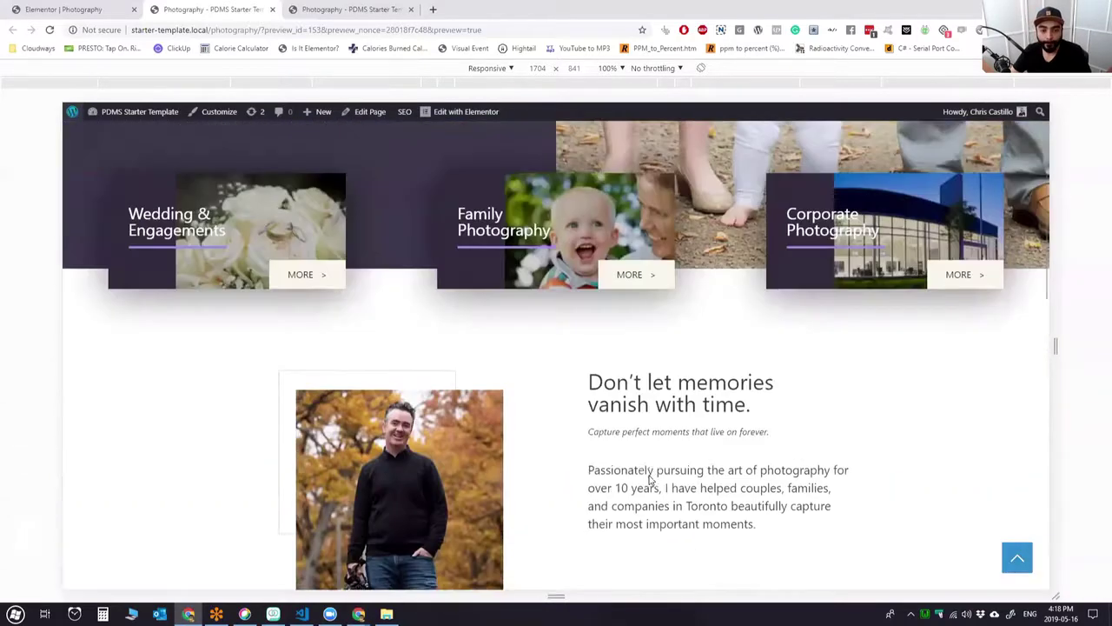
{"action": "scroll", "coordinate": [635, 529], "scroll_direction": "down", "scroll_amount": 6}
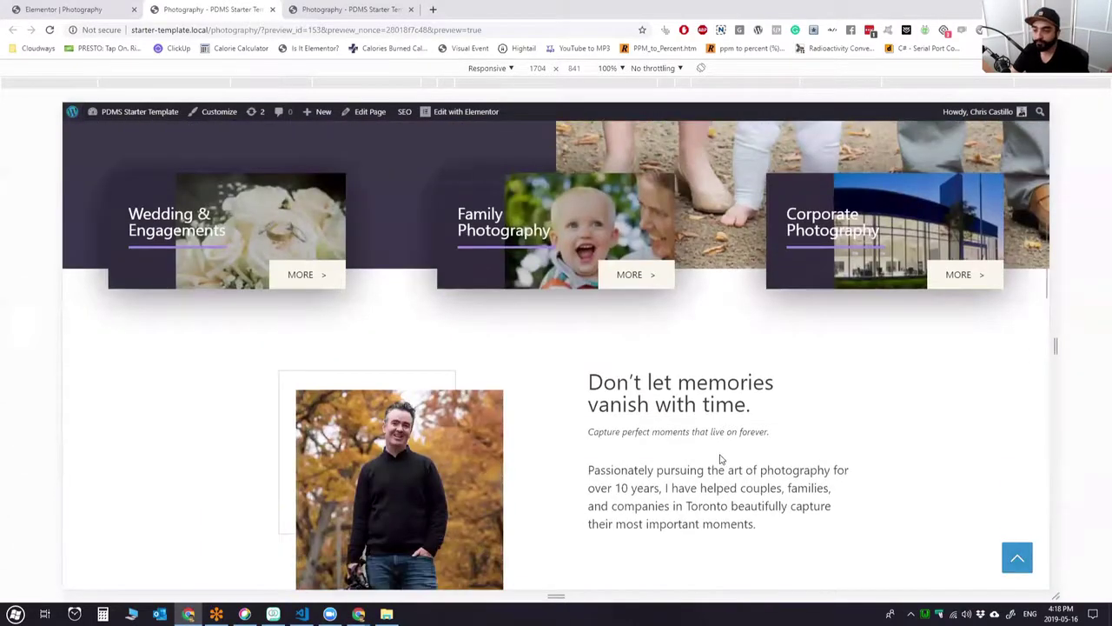
{"action": "scroll", "coordinate": [720, 458], "scroll_direction": "down", "scroll_amount": 7}
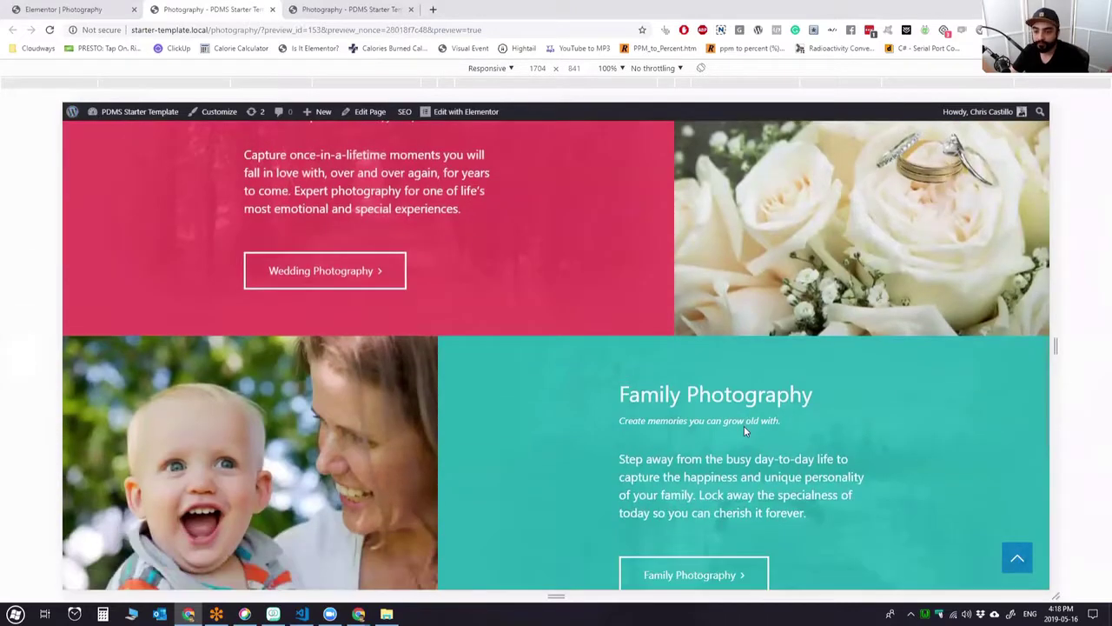
{"action": "scroll", "coordinate": [761, 437], "scroll_direction": "up", "scroll_amount": 4}
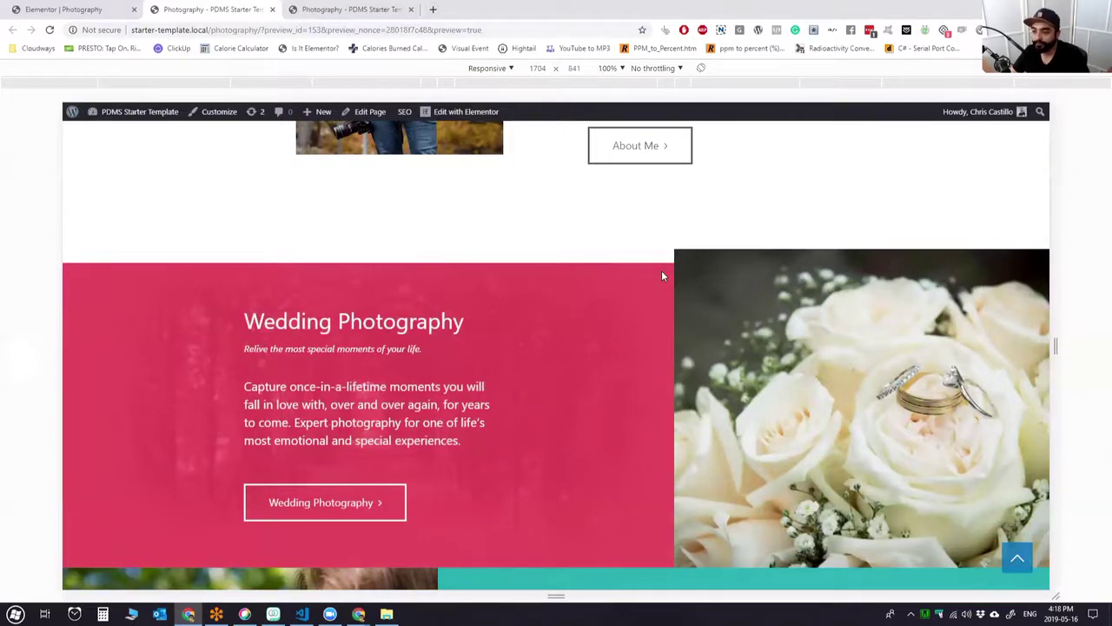
{"action": "scroll", "coordinate": [661, 271], "scroll_direction": "down", "scroll_amount": 2}
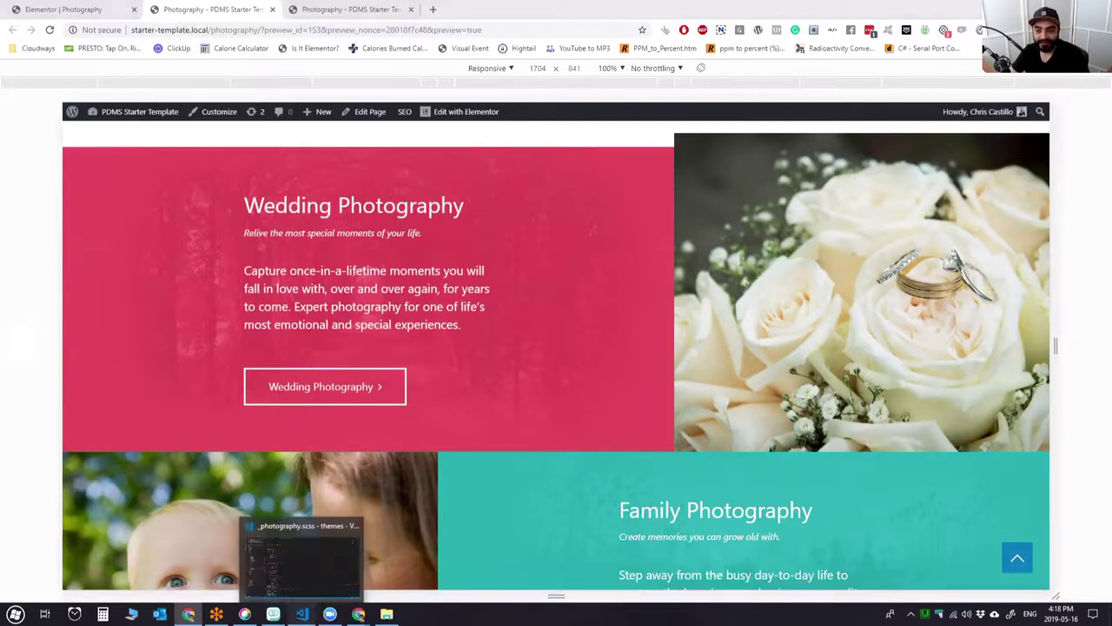
Switch to VS Code and review the .home__overlapped-section-image-container rules in _photography.scss.
{"action": "left_click", "coordinate": [302, 613]}
{"action": "left_click", "coordinate": [460, 356]}
{"action": "scroll", "coordinate": [450, 317], "scroll_direction": "down", "scroll_amount": 4}
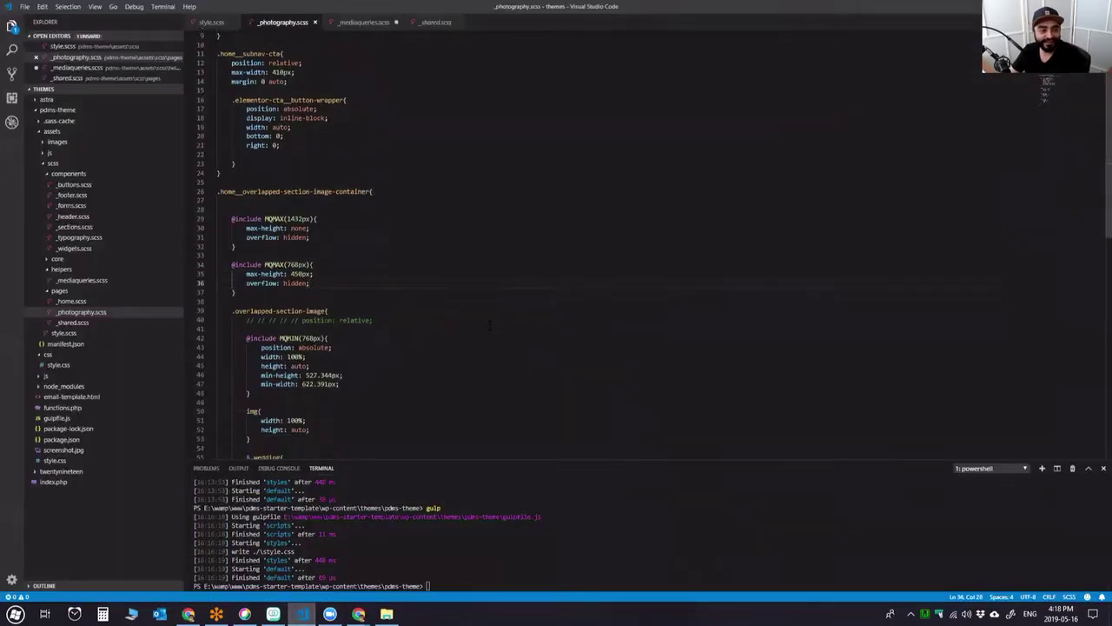
{"action": "scroll", "coordinate": [450, 316], "scroll_direction": "up", "scroll_amount": 4}
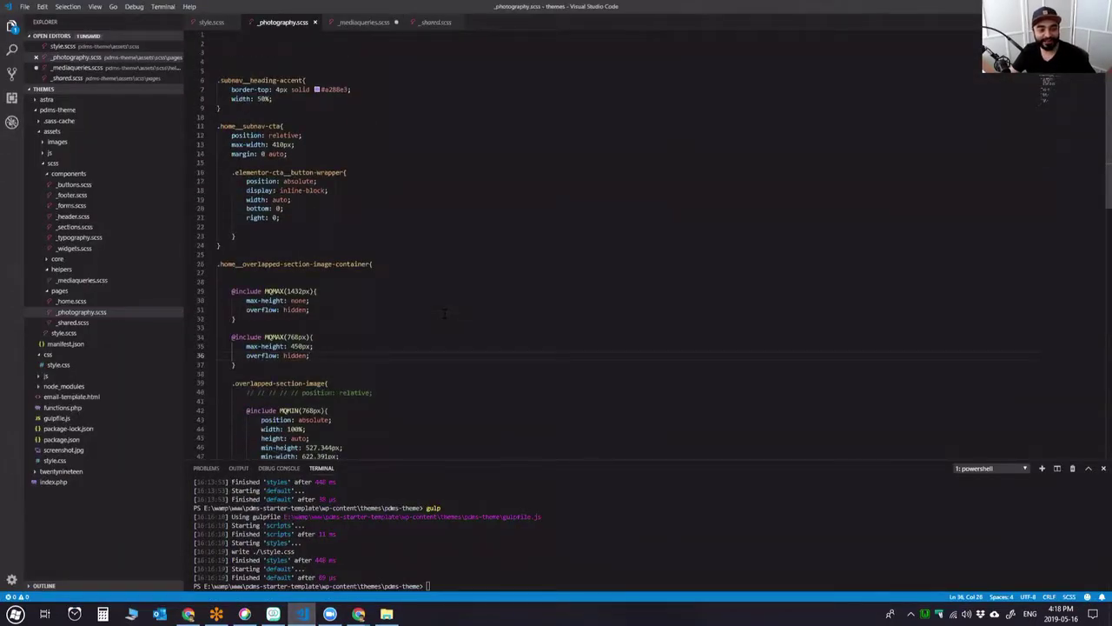
{"action": "left_click", "coordinate": [526, 264]}
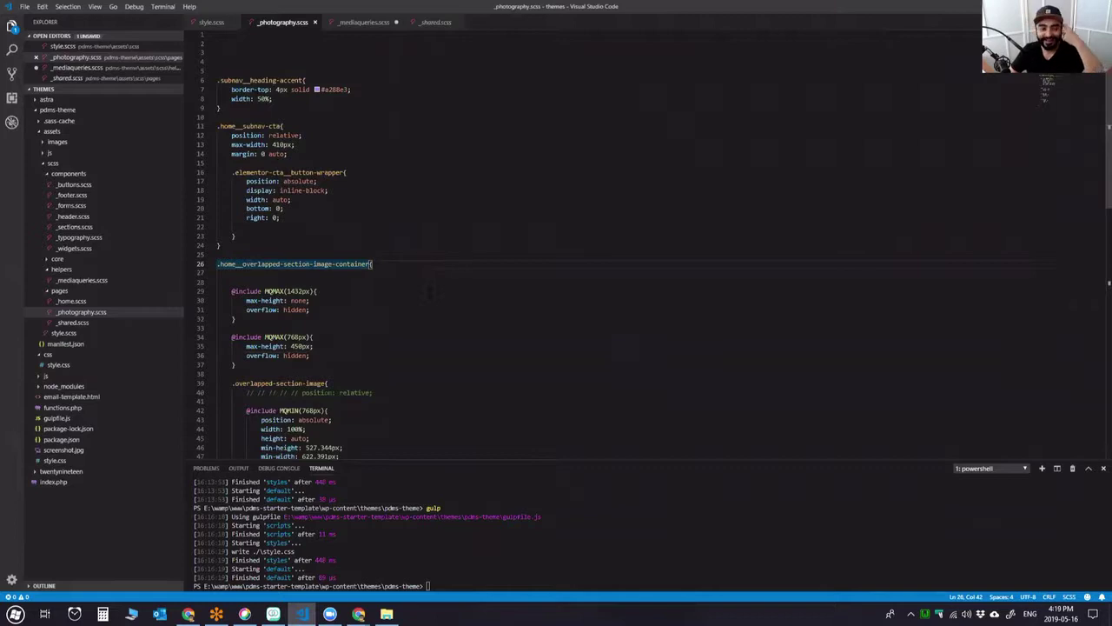
Review the container's media queries and the nested .overlapped-section-image rules in _photography.scss, and return to the Chrome preview.
{"action": "left_click", "coordinate": [429, 292]}
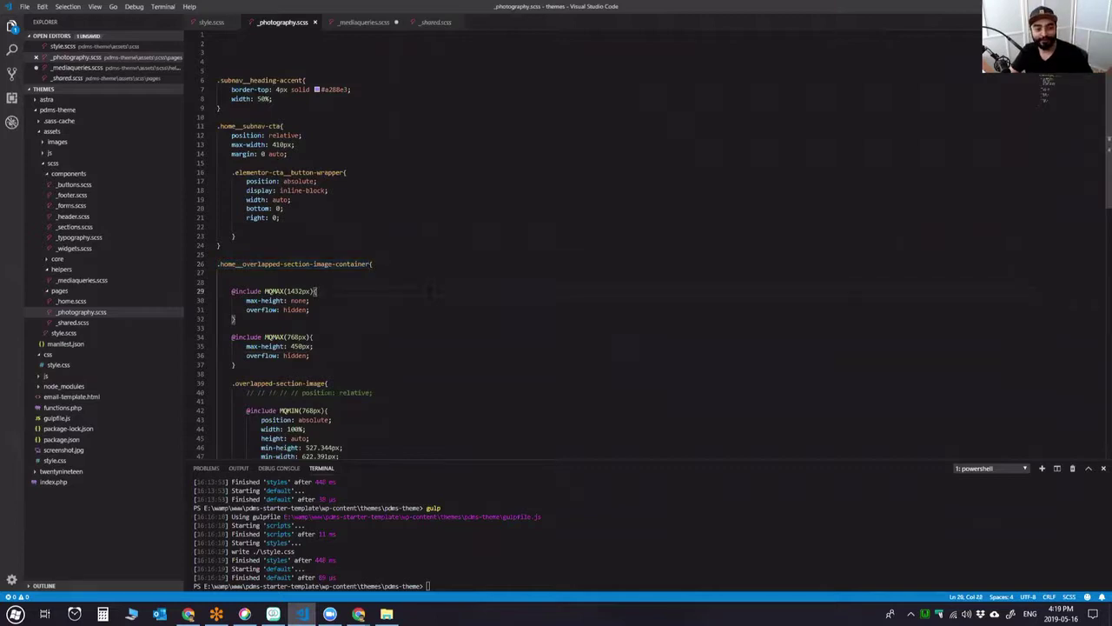
{"action": "left_click", "coordinate": [379, 264]}
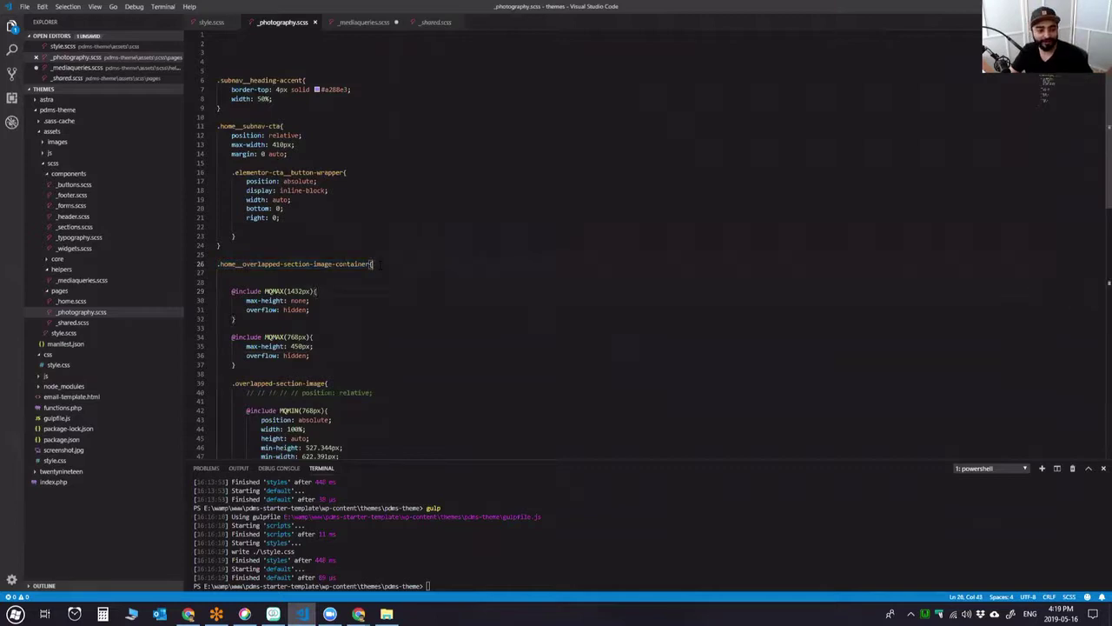
{"action": "key", "text": "shift+Home"}
{"action": "left_click", "coordinate": [445, 272]}
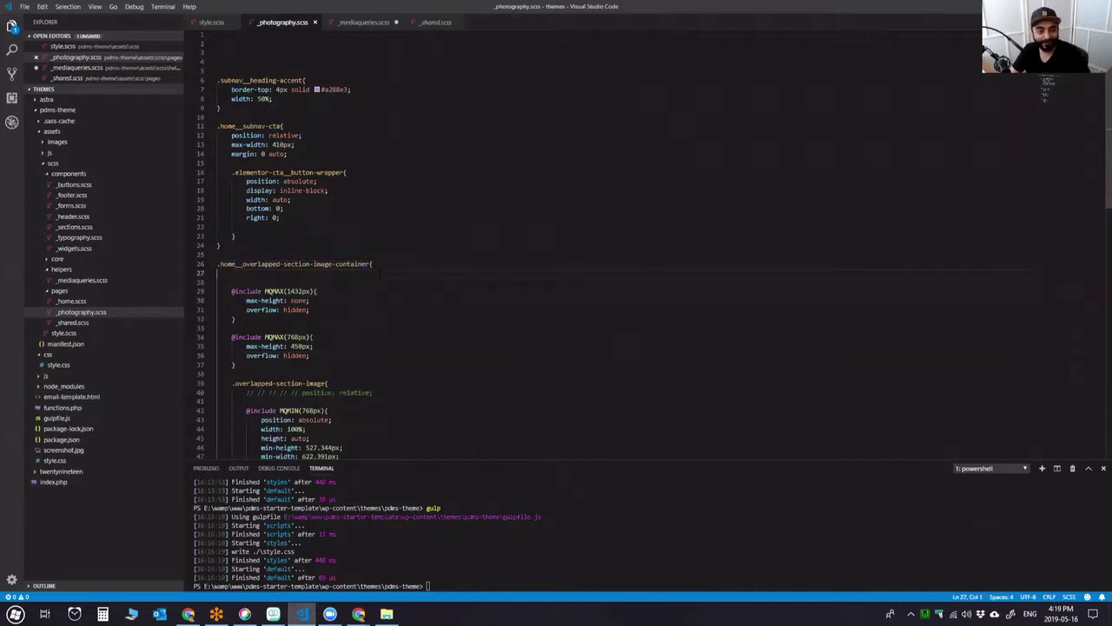
{"action": "scroll", "coordinate": [386, 354], "scroll_direction": "down", "scroll_amount": 5}
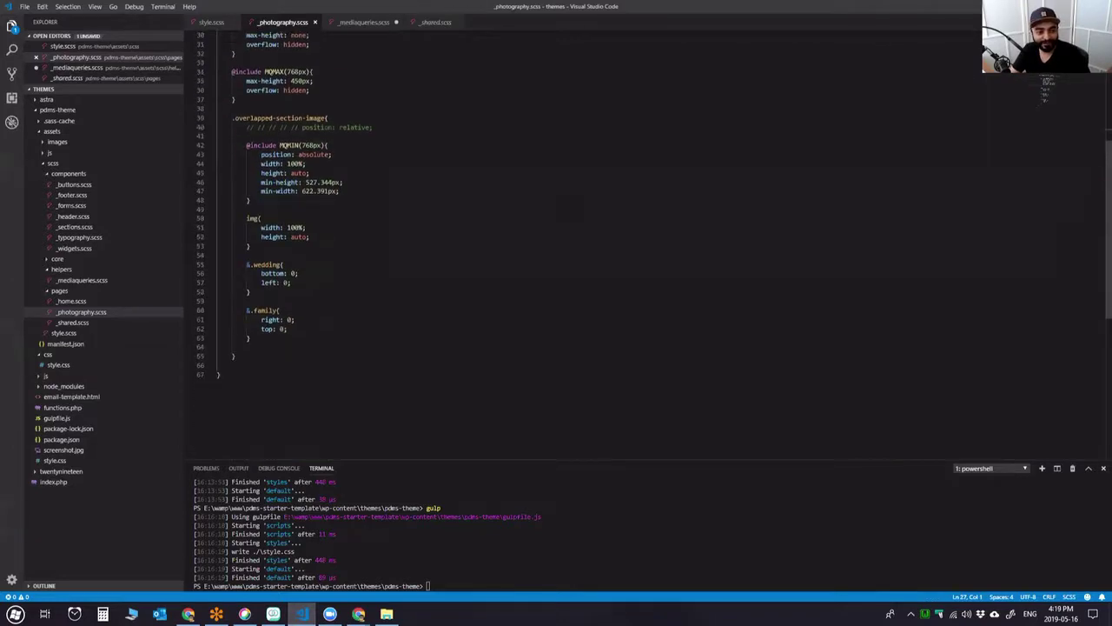
{"action": "scroll", "coordinate": [387, 355], "scroll_direction": "up", "scroll_amount": 5}
{"action": "scroll", "coordinate": [488, 361], "scroll_direction": "down", "scroll_amount": 2}
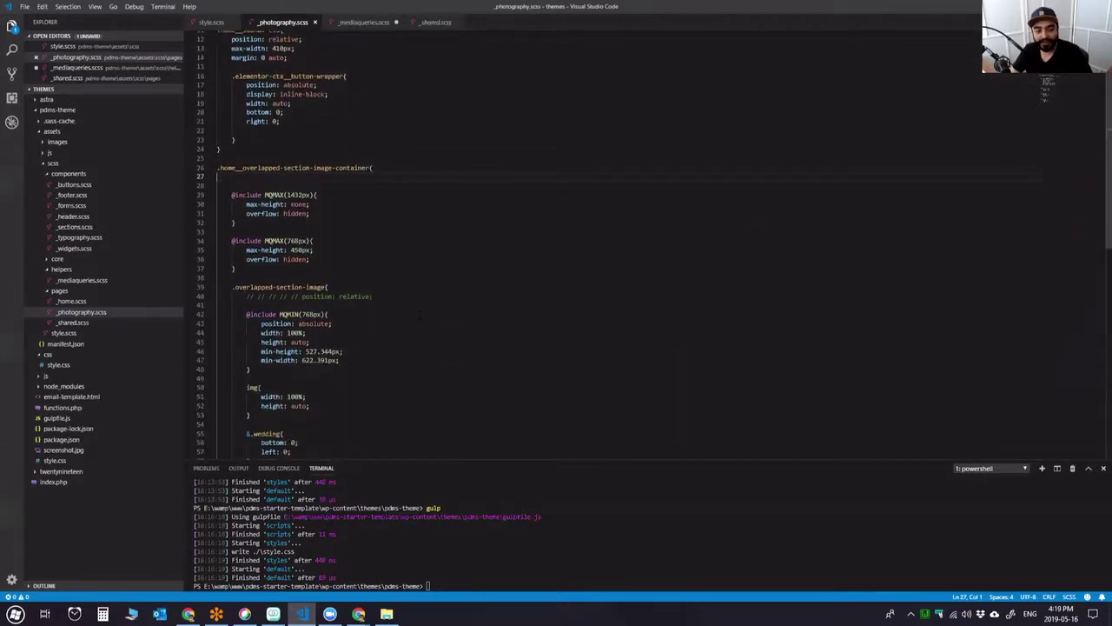
{"action": "left_click", "coordinate": [375, 296]}
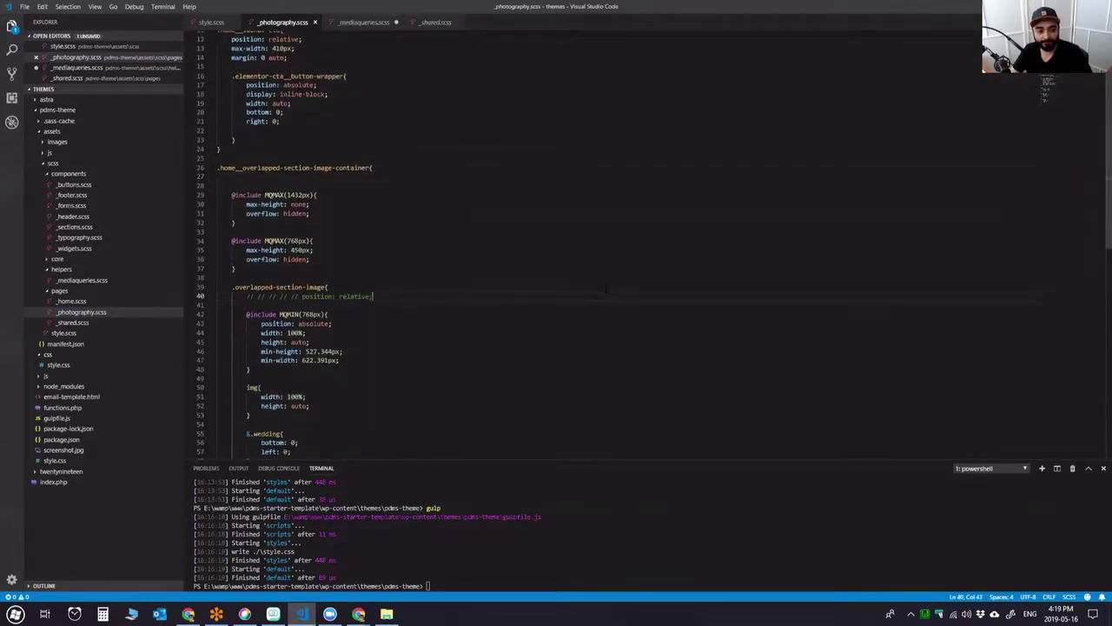
{"action": "scroll", "coordinate": [607, 265], "scroll_direction": "up", "scroll_amount": 2}
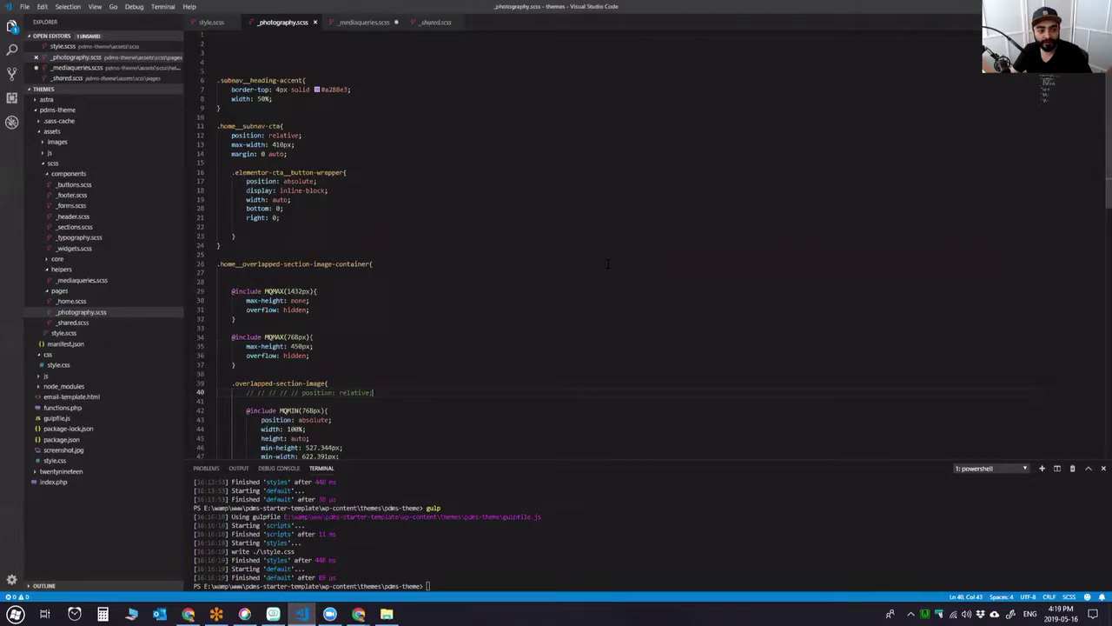
{"action": "key", "text": "alt+Tab"}
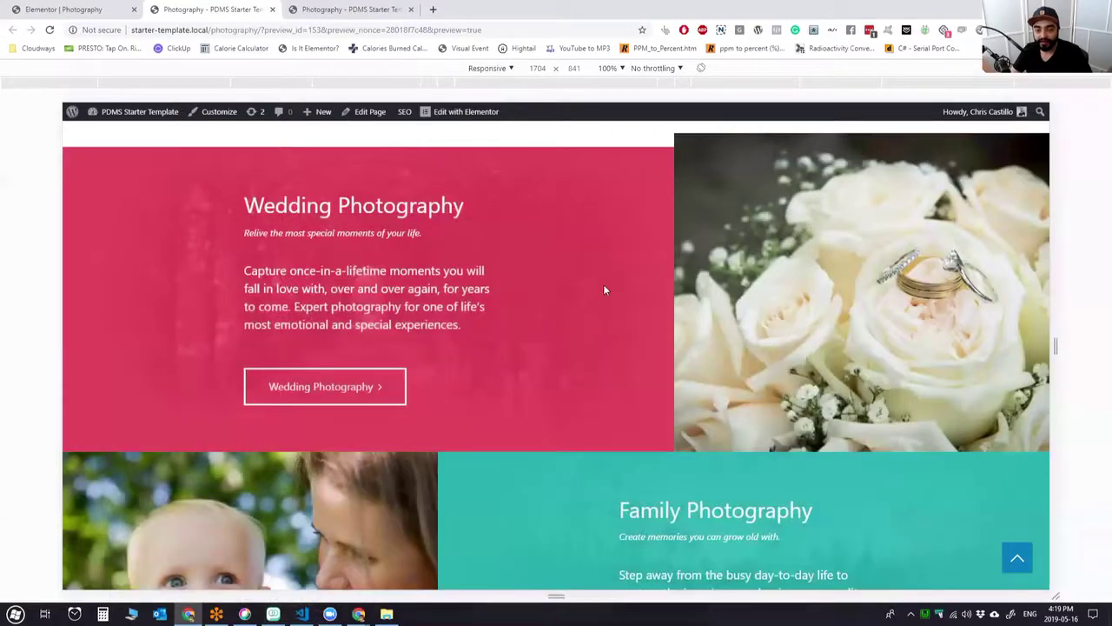
Inspect the wedding section in the developer tools and select its boxed inner section element in the markup.
{"action": "right_click", "coordinate": [603, 284]}
{"action": "left_click", "coordinate": [685, 433]}
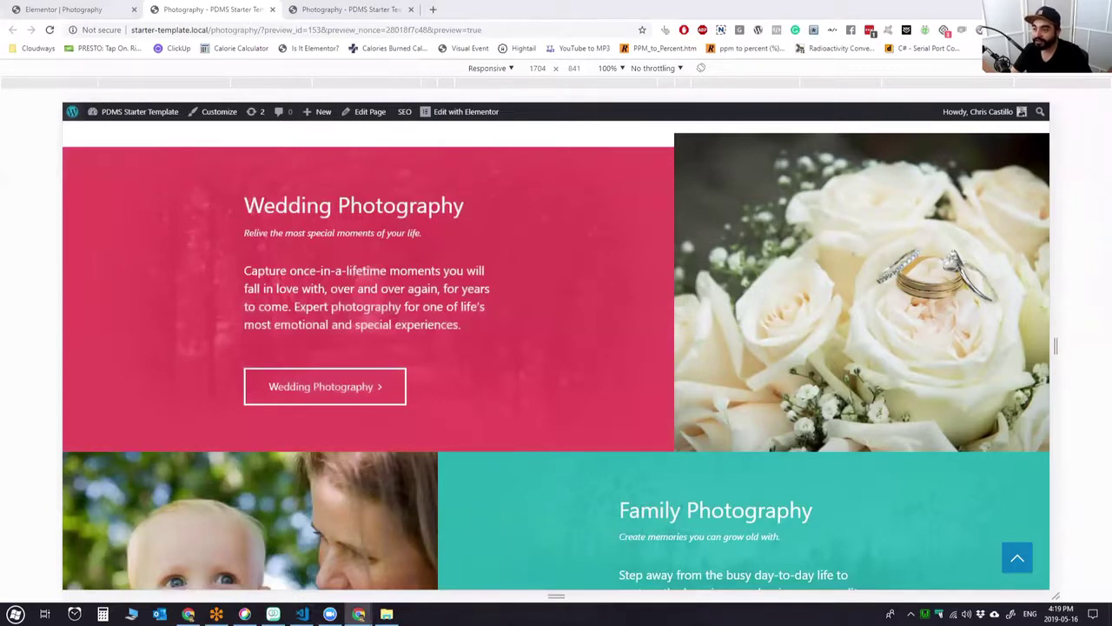
{"action": "left_click_drag", "start_coordinate": [1111, 241], "coordinate": [619, 201]}
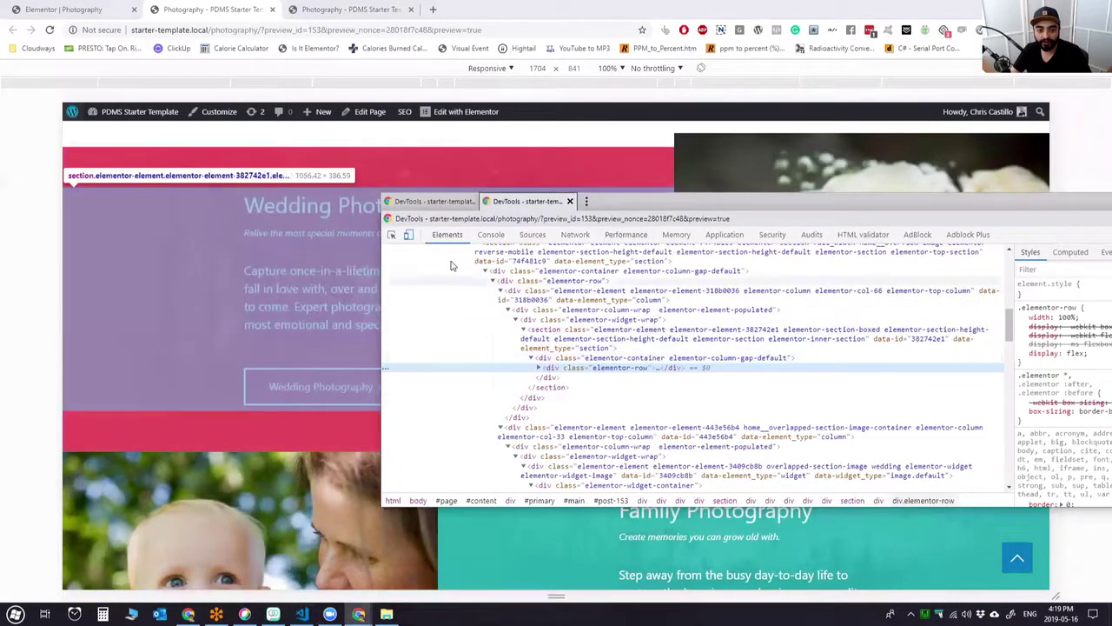
{"action": "left_click_drag", "start_coordinate": [687, 200], "coordinate": [775, 209]}
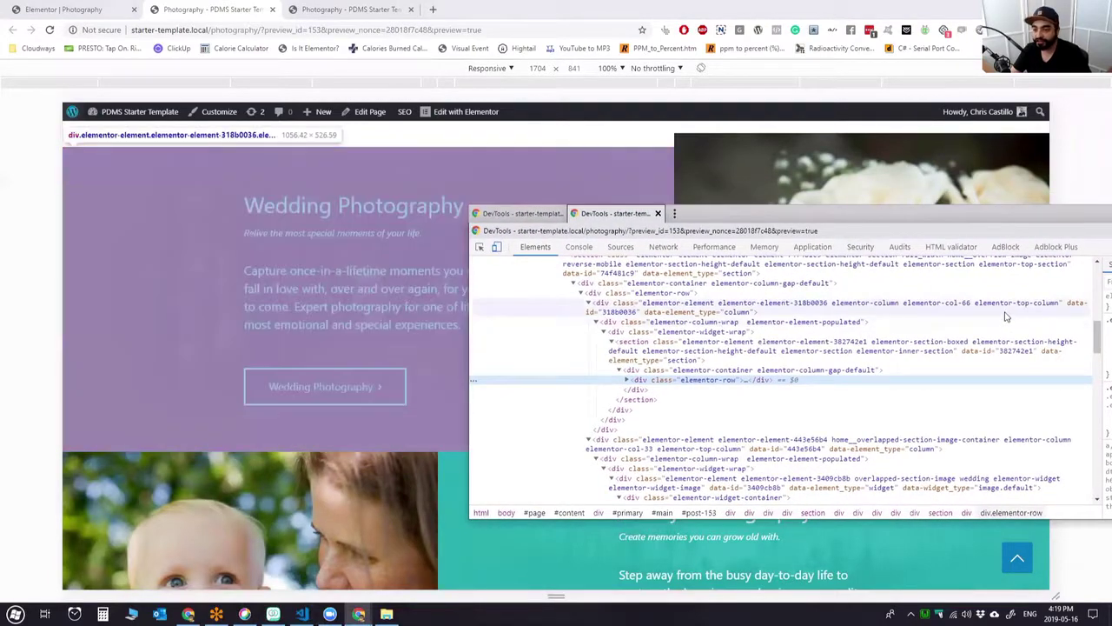
{"action": "left_click", "coordinate": [696, 344]}
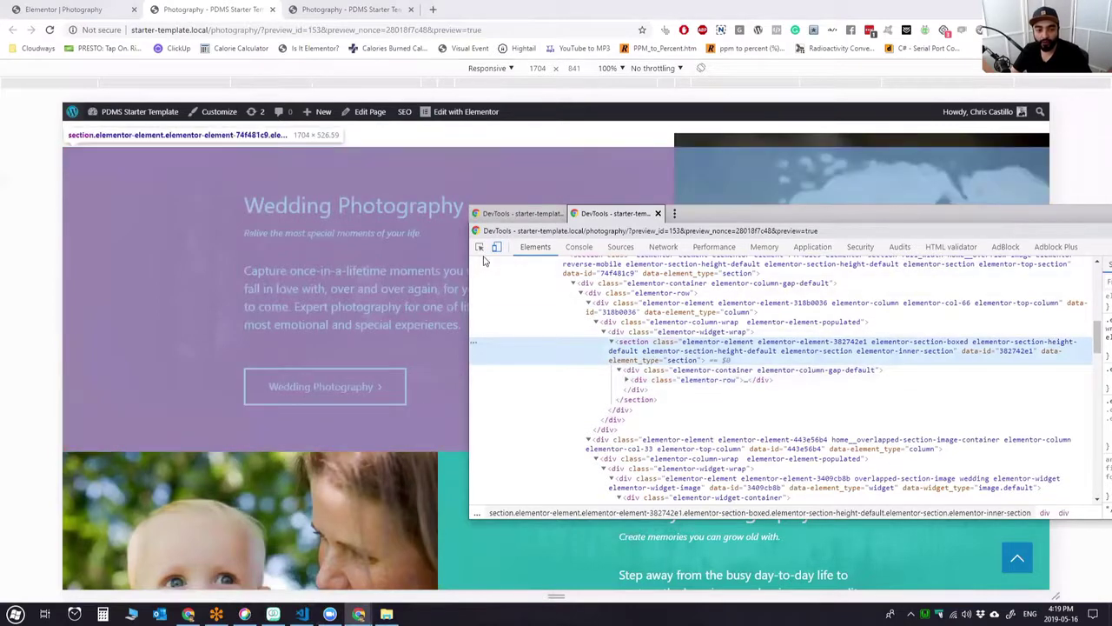
Pick the Wedding Photography button's text on the page and examine its parent elements in the markup.
{"action": "scroll", "coordinate": [334, 382], "scroll_direction": "down", "scroll_amount": 3}
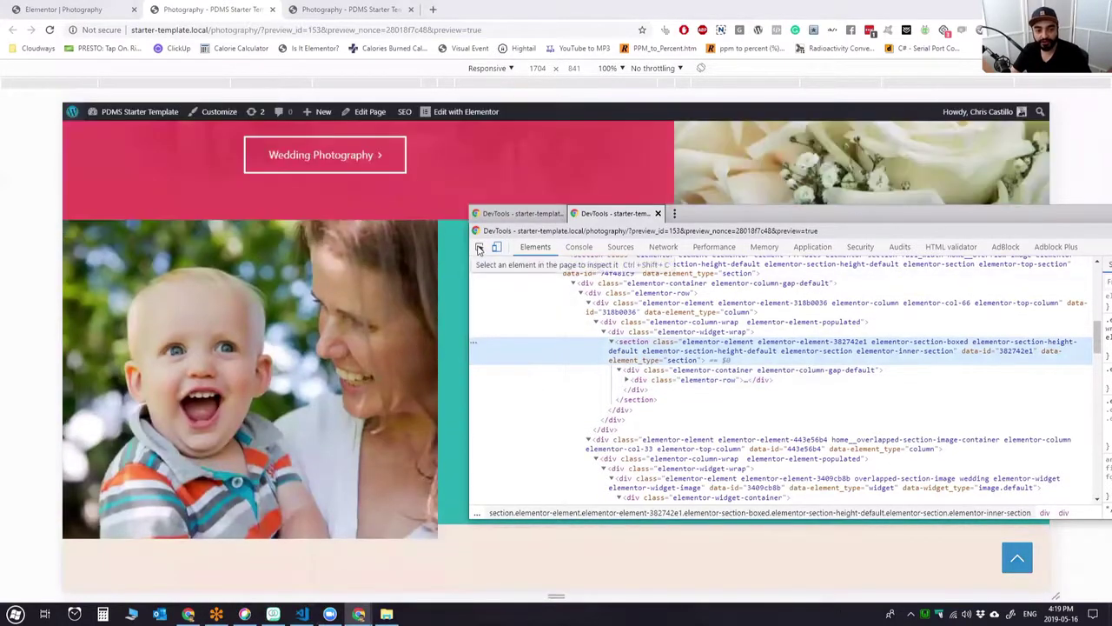
{"action": "left_click", "coordinate": [478, 249]}
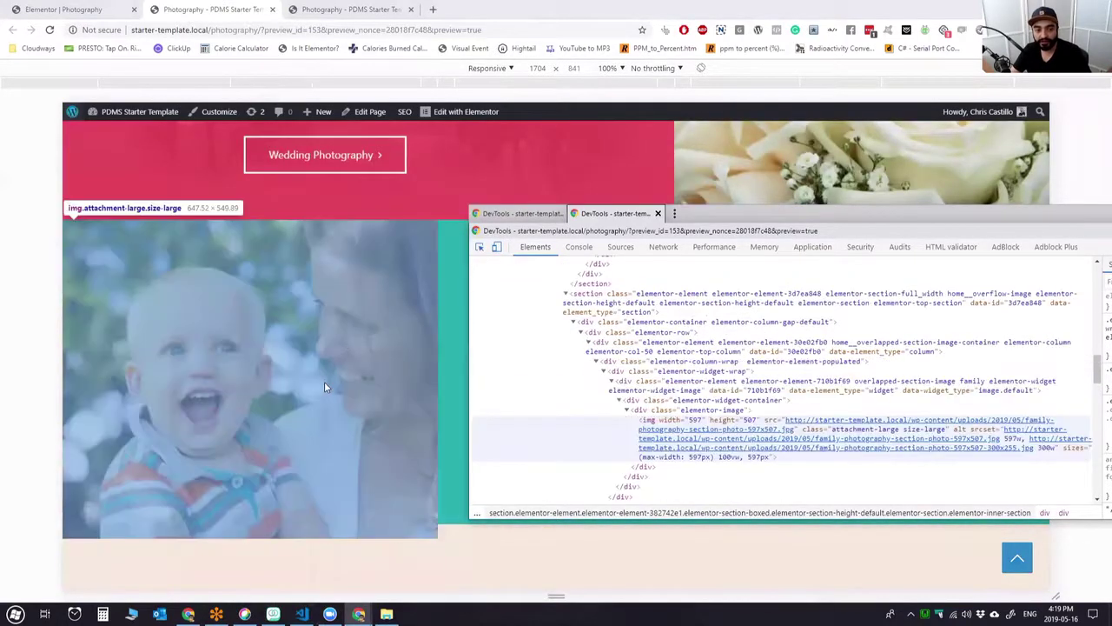
{"action": "scroll", "coordinate": [324, 381], "scroll_direction": "up", "scroll_amount": 2}
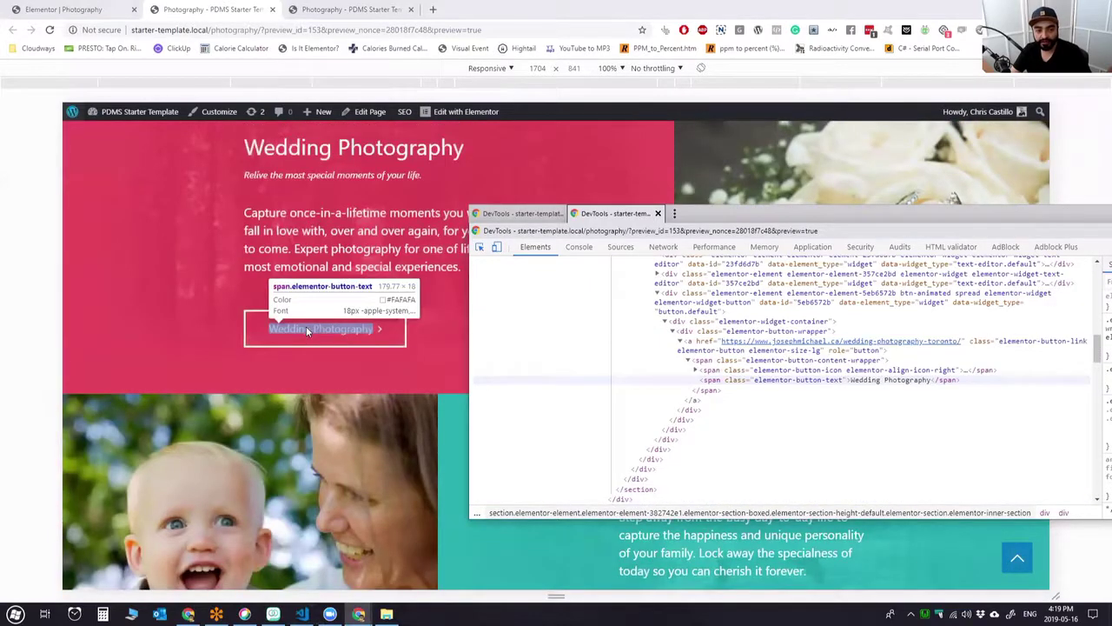
{"action": "left_click", "coordinate": [310, 325]}
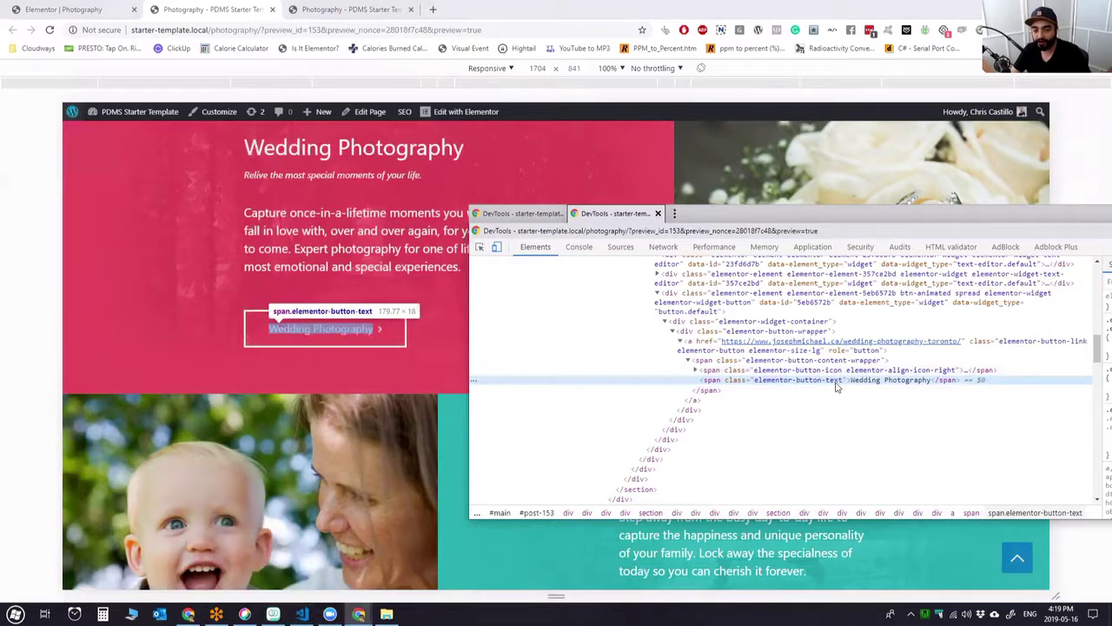
{"action": "scroll", "coordinate": [820, 394], "scroll_direction": "up", "scroll_amount": 3}
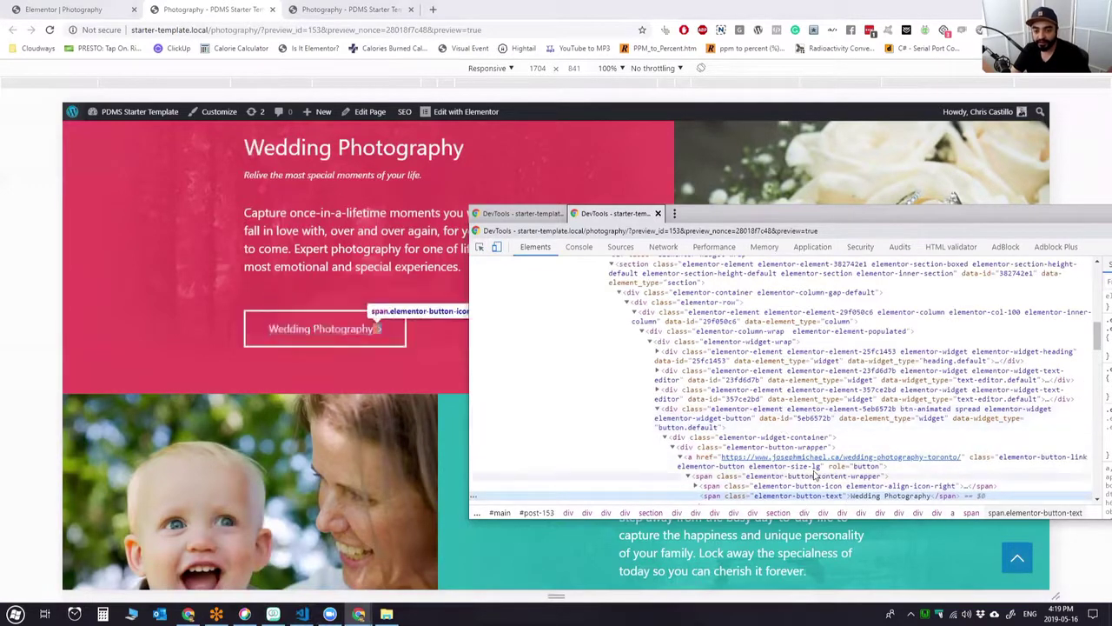
Examine the button text's style rules in the developer tools, and return to the unobstructed page preview.
{"action": "left_click_drag", "start_coordinate": [782, 212], "coordinate": [344, 204]}
{"action": "scroll", "coordinate": [745, 405], "scroll_direction": "up", "scroll_amount": 5}
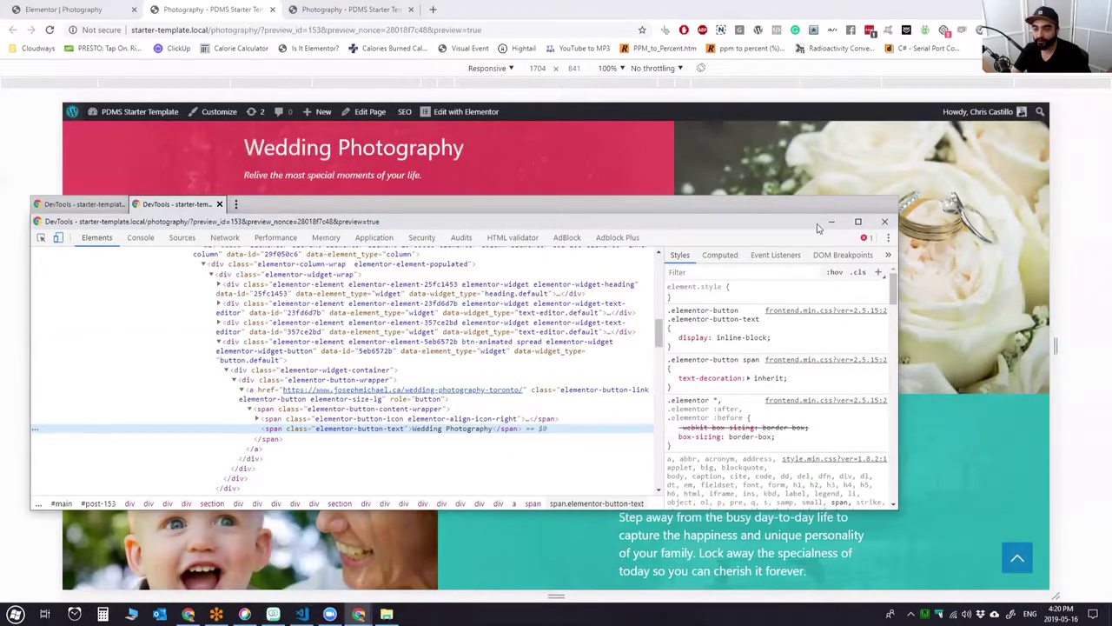
{"action": "left_click", "coordinate": [763, 290]}
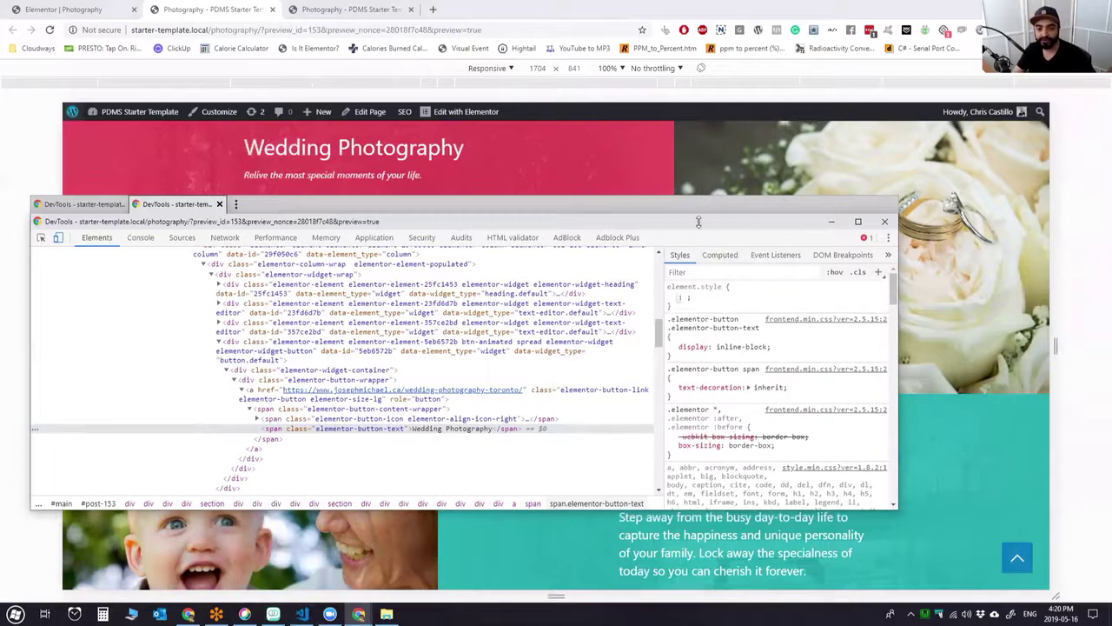
{"action": "key", "text": "super+Up"}
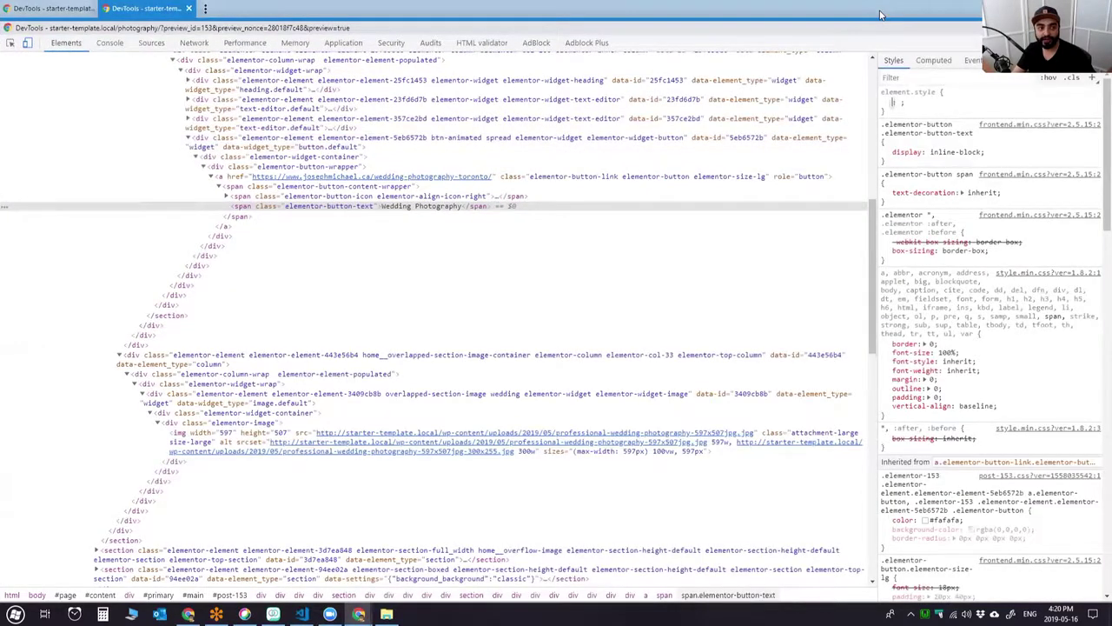
{"action": "double_click", "coordinate": [880, 15]}
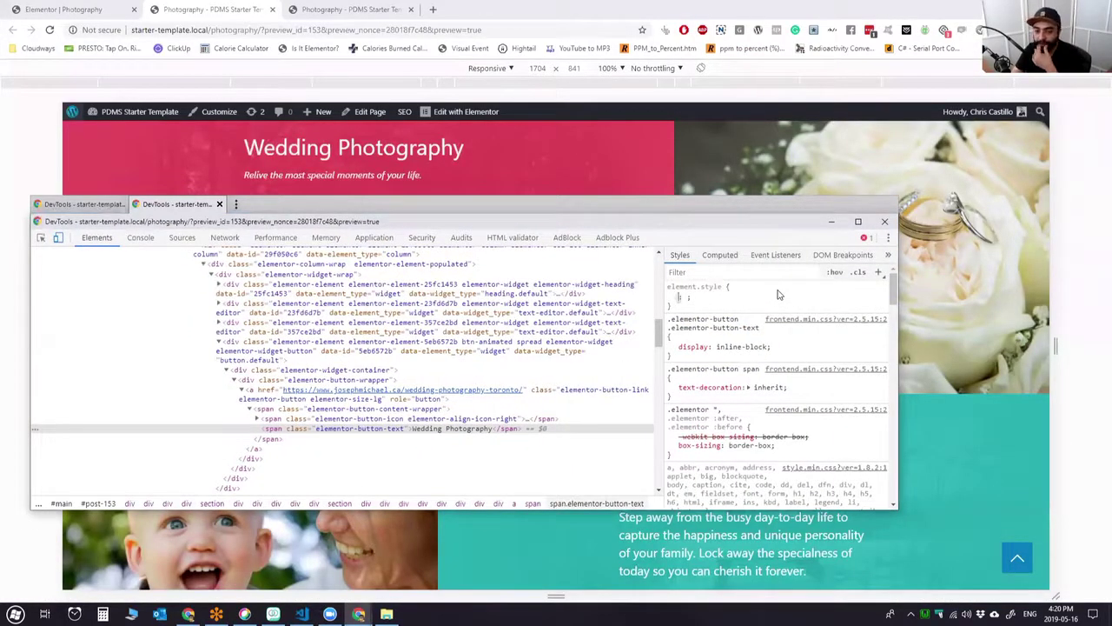
{"action": "left_click", "coordinate": [753, 301]}
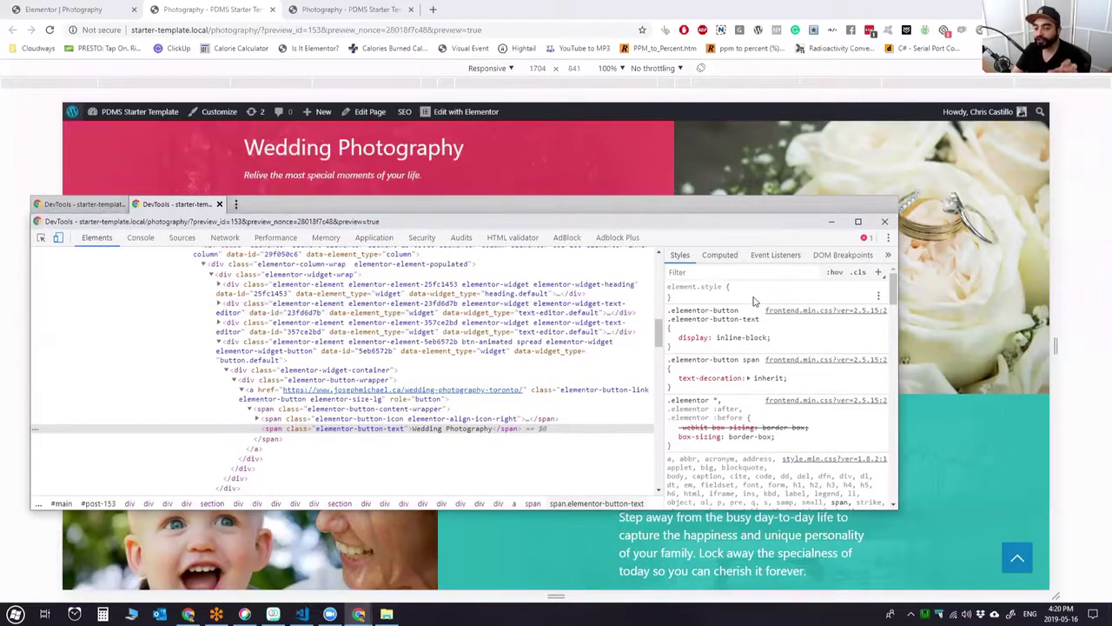
{"action": "left_click_drag", "start_coordinate": [749, 212], "coordinate": [956, 183]}
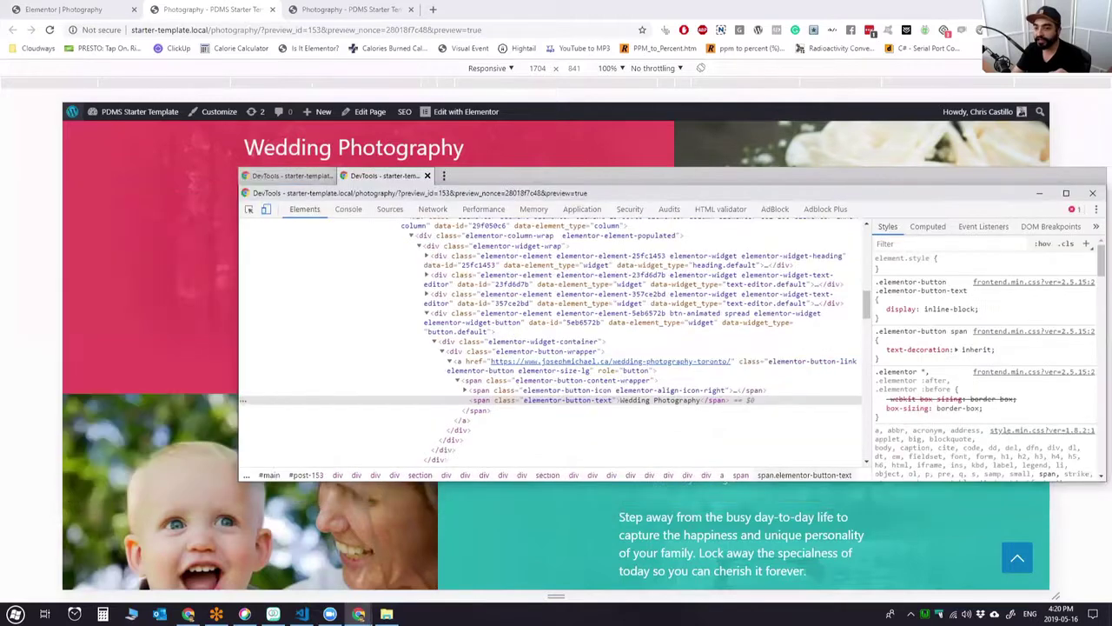
{"action": "key", "text": "F12"}
{"action": "key", "text": "ctrl+shift+c"}
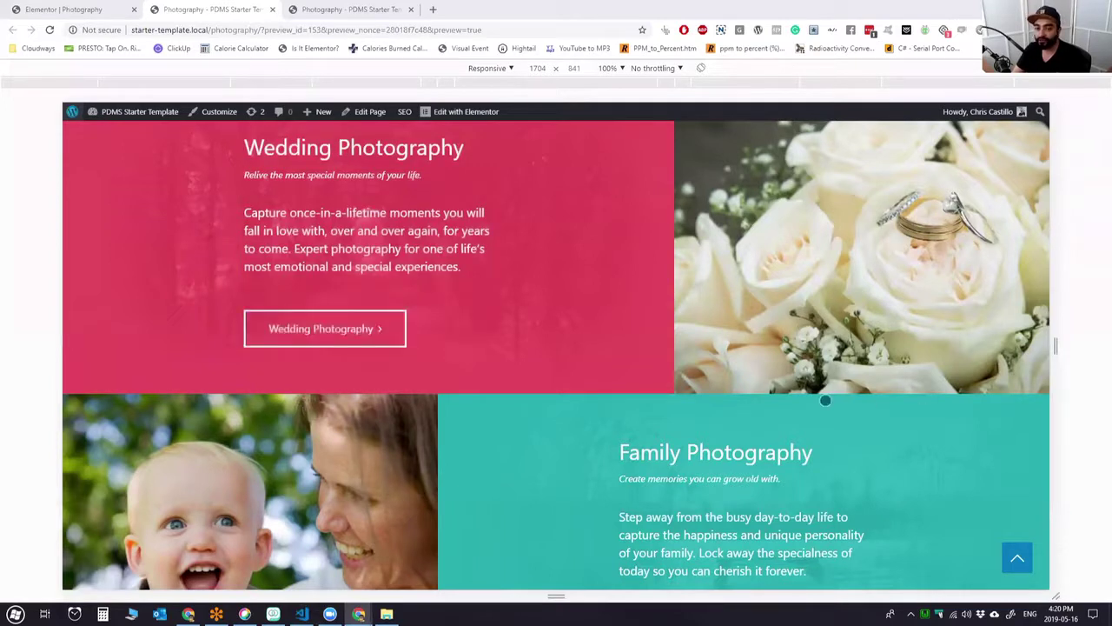
{"action": "left_click", "coordinate": [817, 399]}
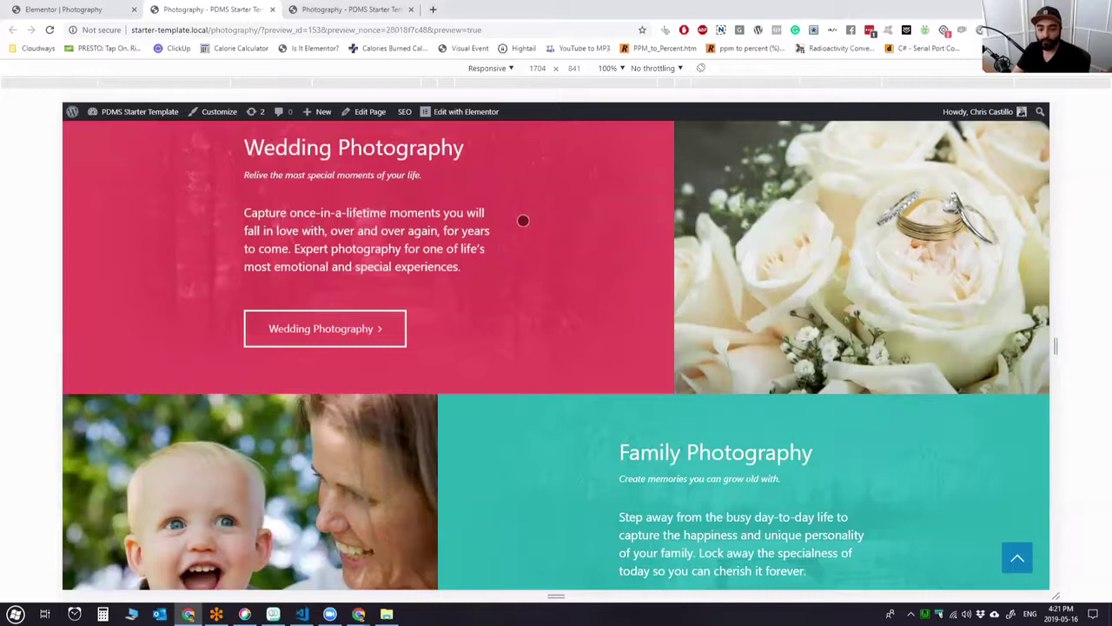
Search Google for "css transform" in a new tab and open the CSS-Tricks transform article.
{"action": "left_click", "coordinate": [432, 9]}
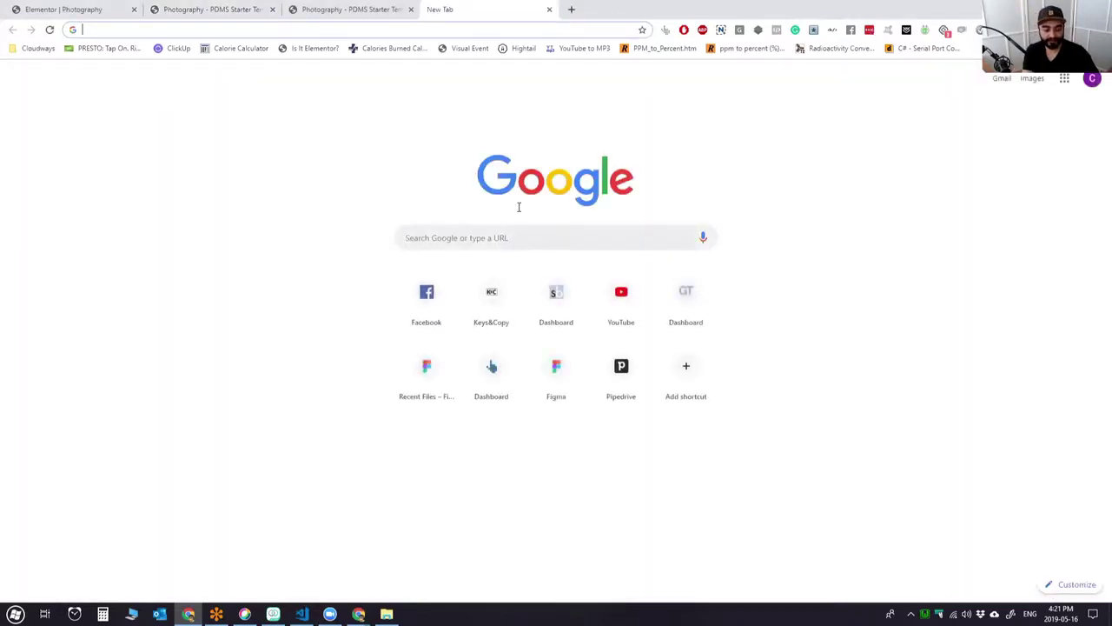
{"action": "left_click", "coordinate": [536, 243]}
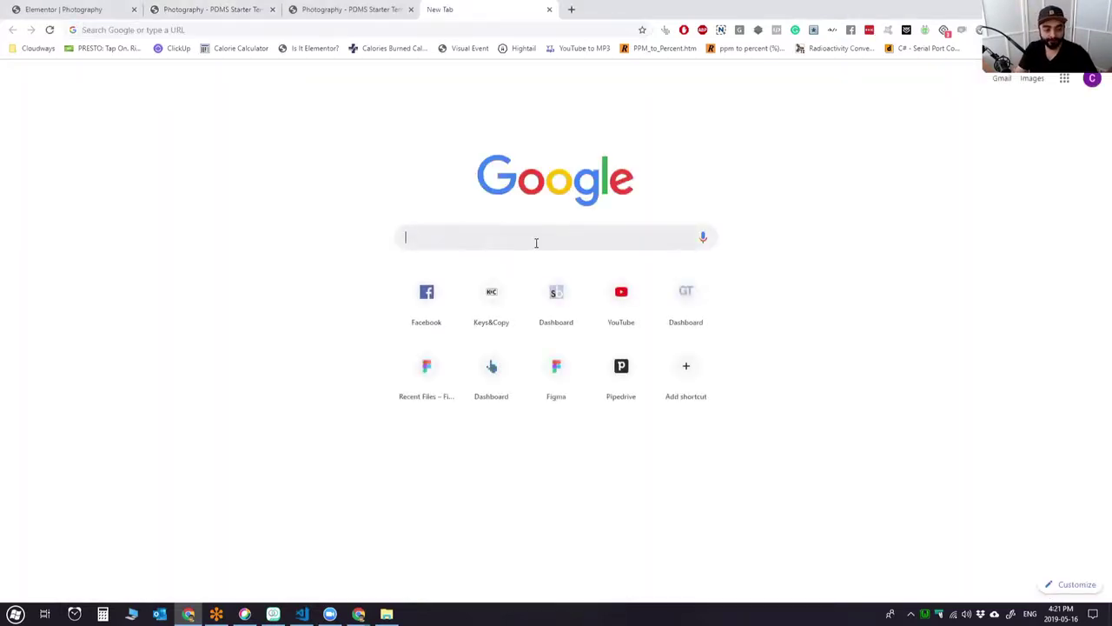
{"action": "type", "text": "css transform"}
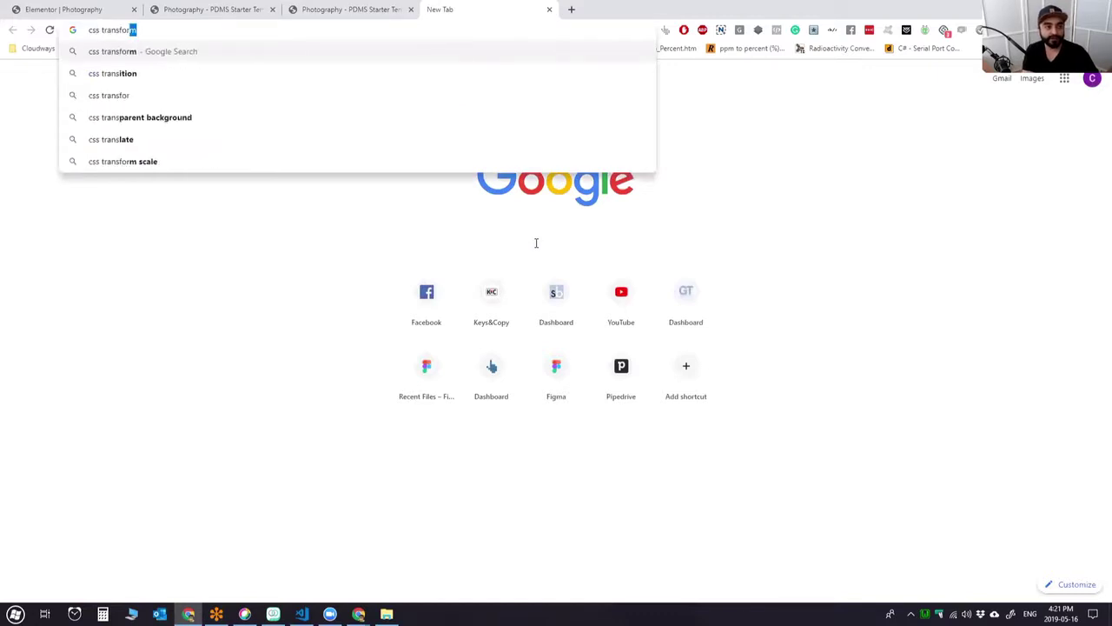
{"action": "key", "text": "Return"}
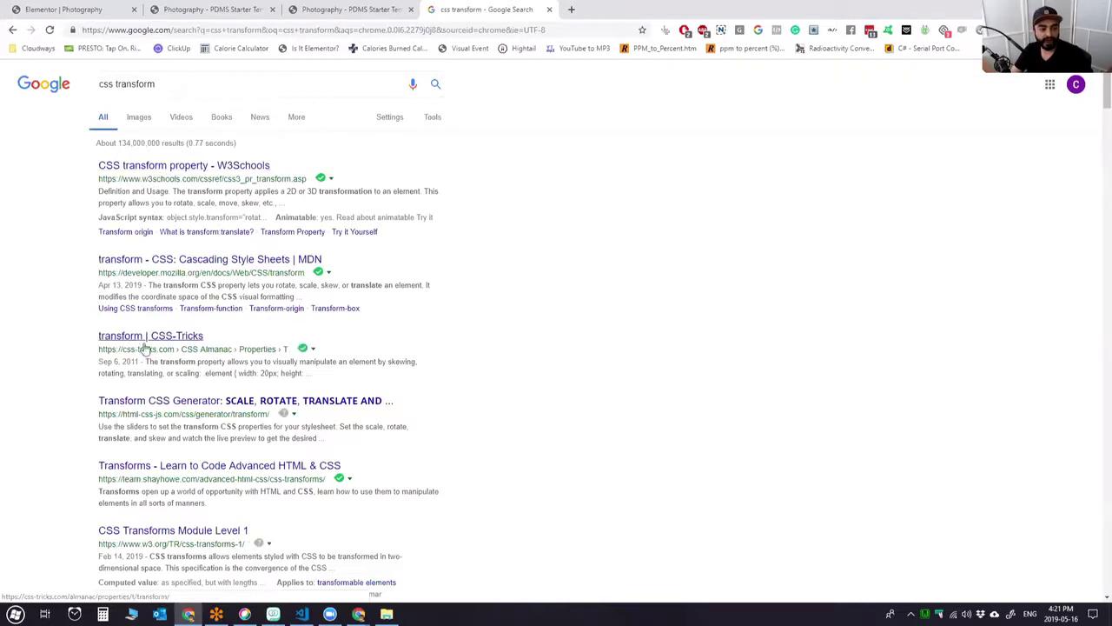
{"action": "left_click", "coordinate": [158, 340]}
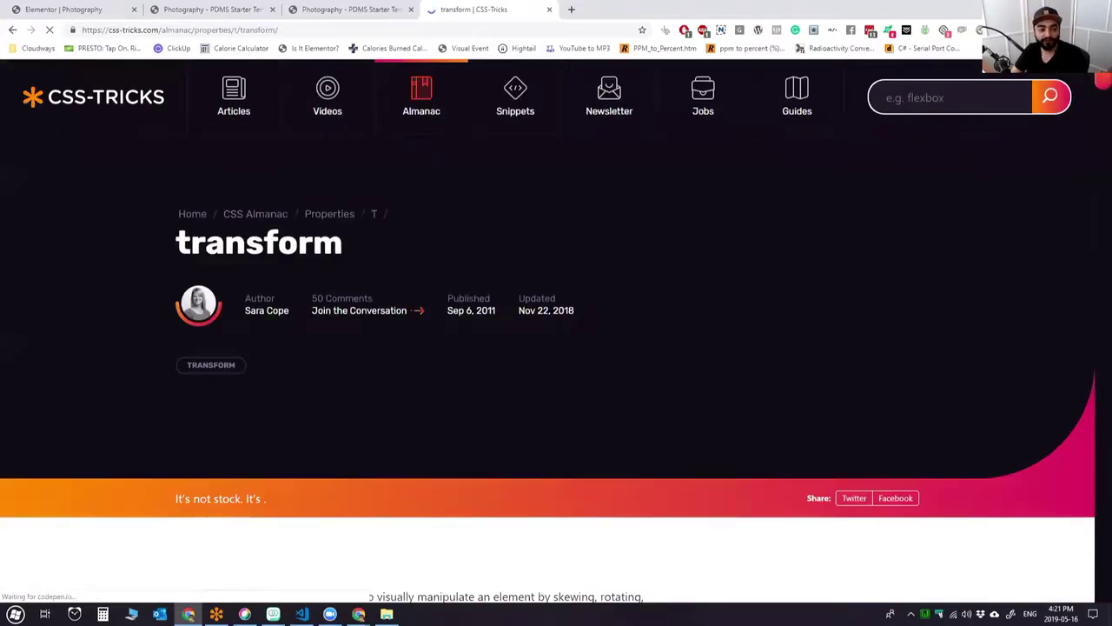
Examine the transform: scale(20) code sample and its embedded CodePen result in the CSS-Tricks article.
{"action": "scroll", "coordinate": [678, 310], "scroll_direction": "down", "scroll_amount": 5}
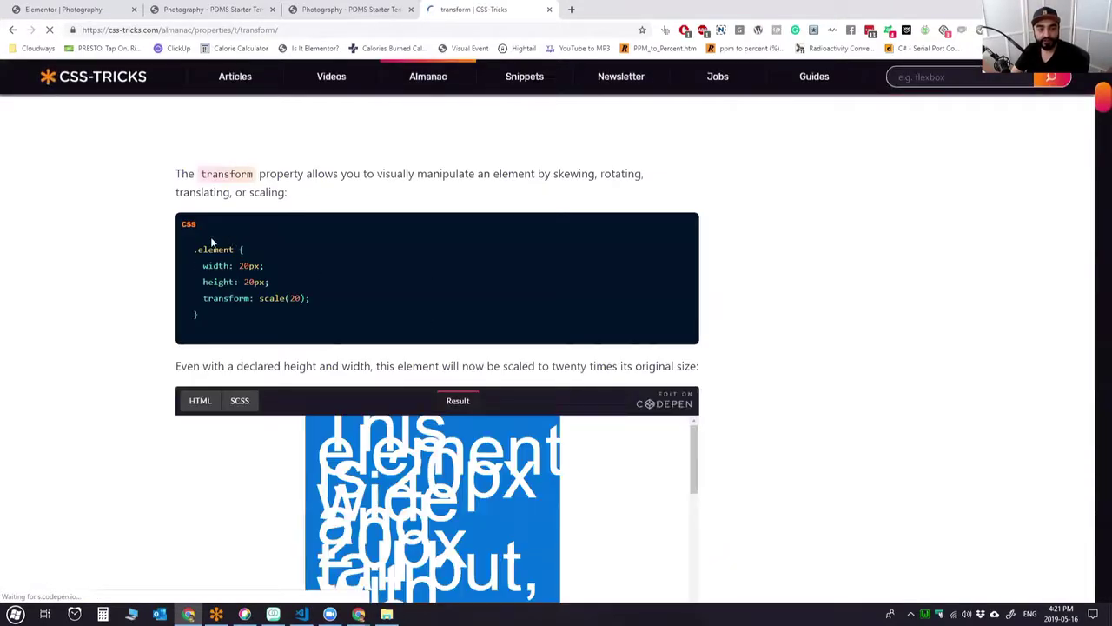
{"action": "scroll", "coordinate": [240, 362], "scroll_direction": "down", "scroll_amount": 3}
{"action": "scroll", "coordinate": [261, 203], "scroll_direction": "up", "scroll_amount": 4}
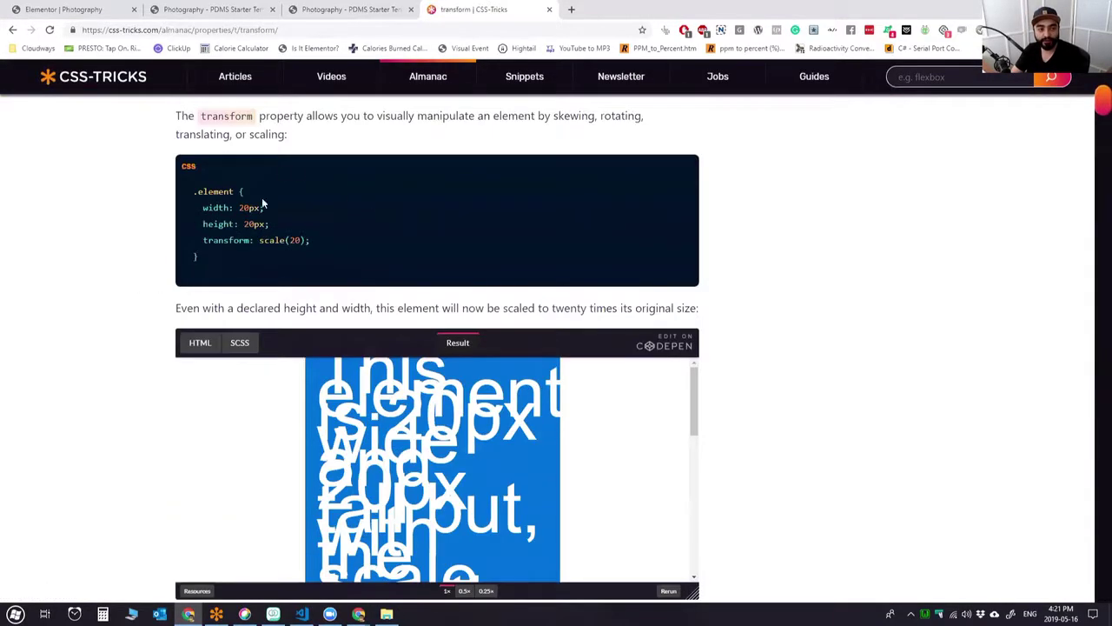
{"action": "scroll", "coordinate": [438, 314], "scroll_direction": "down", "scroll_amount": 4}
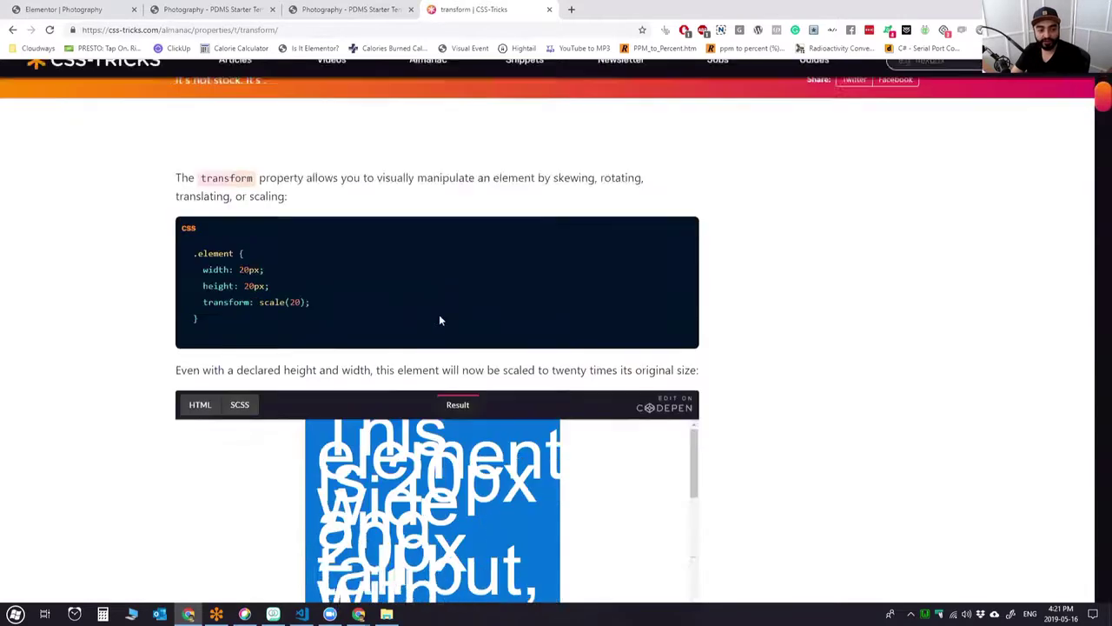
{"action": "scroll", "coordinate": [439, 339], "scroll_direction": "up", "scroll_amount": 1}
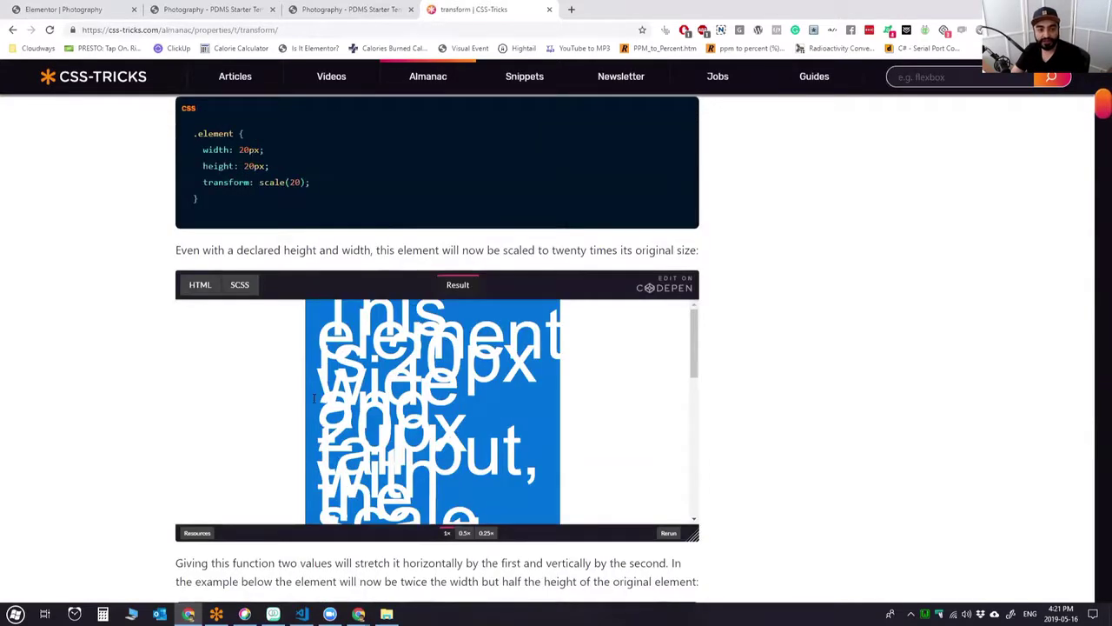
{"action": "scroll", "coordinate": [449, 470], "scroll_direction": "down", "scroll_amount": 3}
{"action": "scroll", "coordinate": [660, 507], "scroll_direction": "up", "scroll_amount": 3}
{"action": "scroll", "coordinate": [436, 413], "scroll_direction": "down", "scroll_amount": 3}
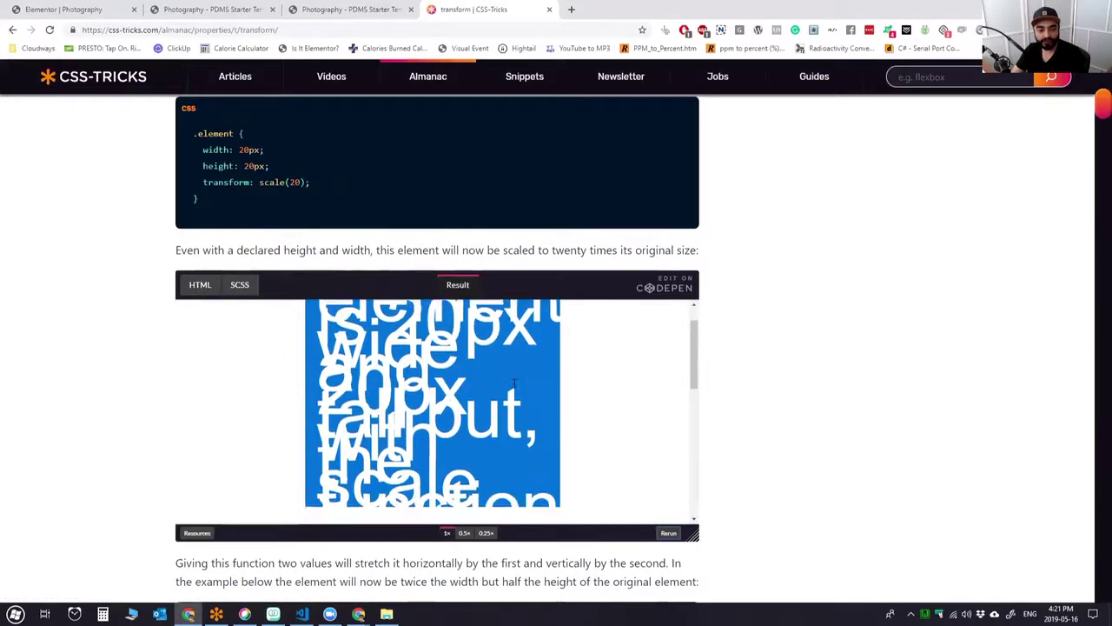
Examine the two-value scale() example and the Values list of transform functions in the CSS-Tricks article.
{"action": "scroll", "coordinate": [437, 414], "scroll_direction": "up", "scroll_amount": 3}
{"action": "scroll", "coordinate": [770, 367], "scroll_direction": "down", "scroll_amount": 4}
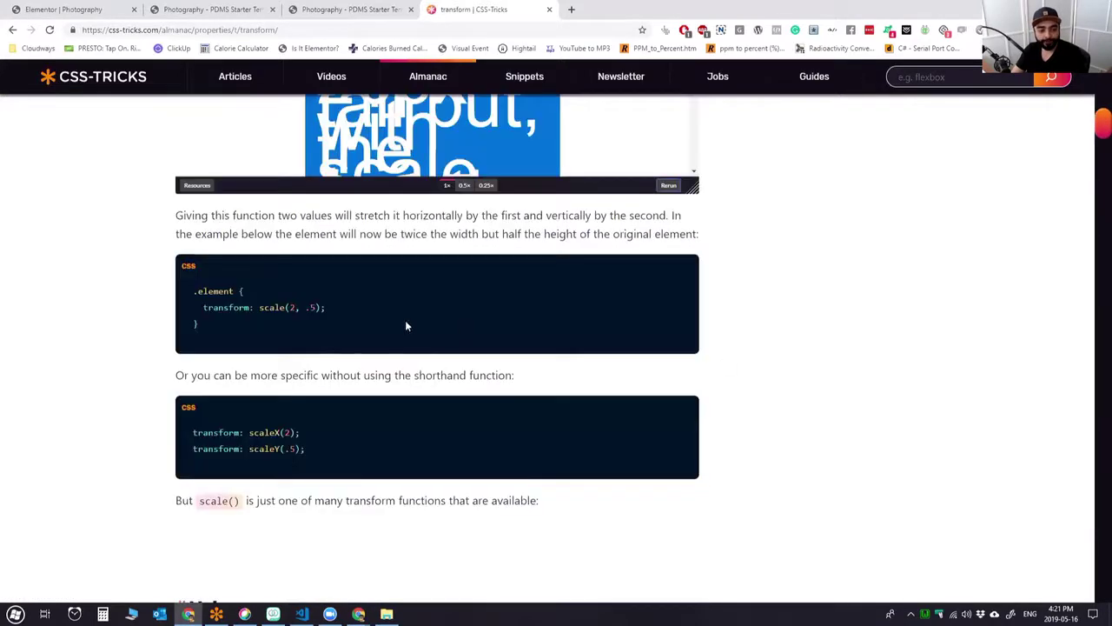
{"action": "scroll", "coordinate": [559, 209], "scroll_direction": "up", "scroll_amount": 1}
{"action": "scroll", "coordinate": [559, 208], "scroll_direction": "up", "scroll_amount": 2}
{"action": "scroll", "coordinate": [652, 353], "scroll_direction": "down", "scroll_amount": 3}
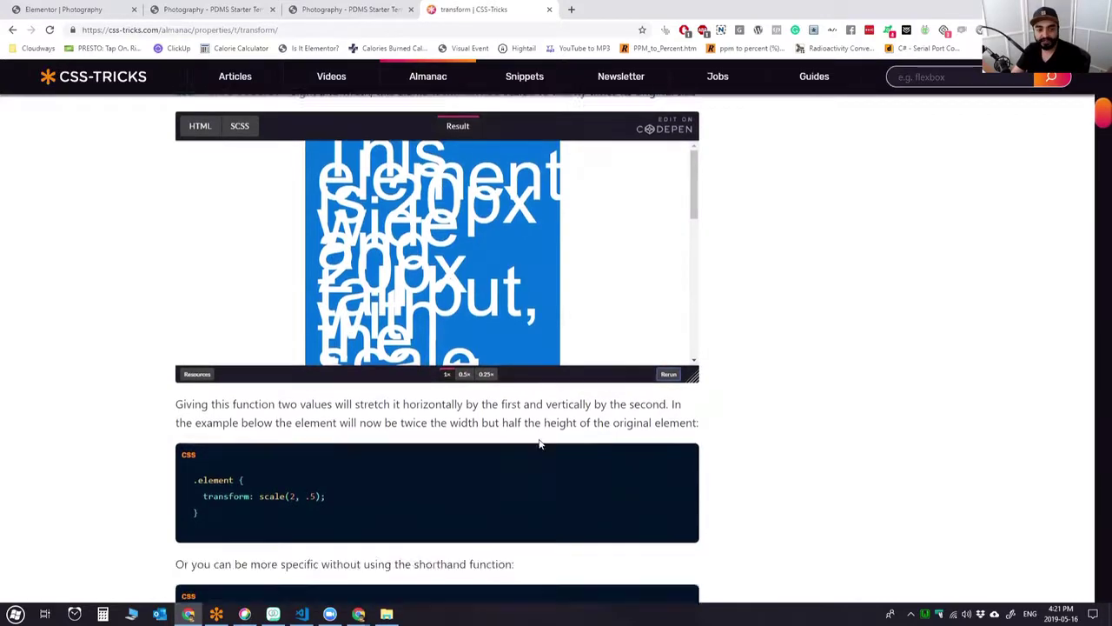
{"action": "scroll", "coordinate": [250, 427], "scroll_direction": "down", "scroll_amount": 4}
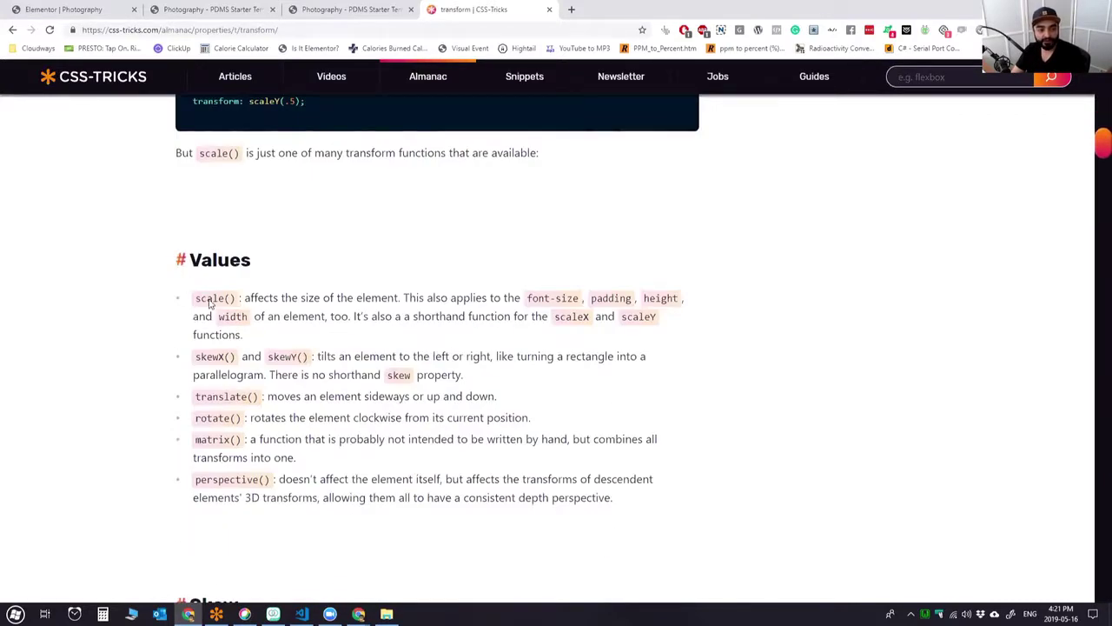
{"action": "scroll", "coordinate": [573, 339], "scroll_direction": "down", "scroll_amount": 5}
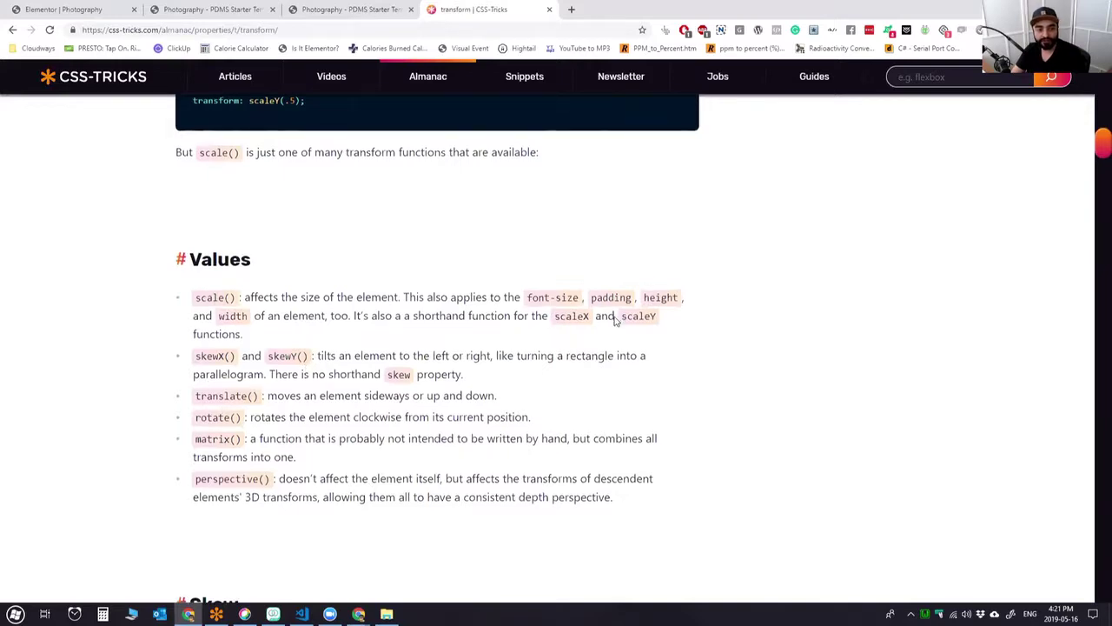
{"action": "scroll", "coordinate": [611, 346], "scroll_direction": "up", "scroll_amount": 15}
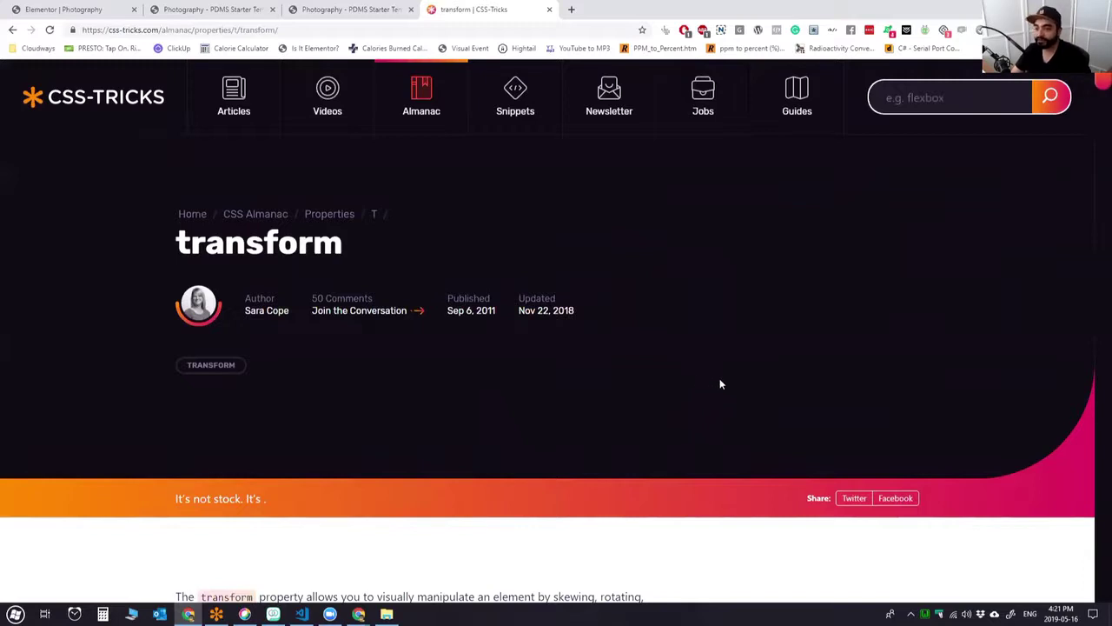
Return to the photography page preview and view its Photography Website hero section.
{"action": "left_click", "coordinate": [76, 7]}
{"action": "left_click", "coordinate": [228, 9]}
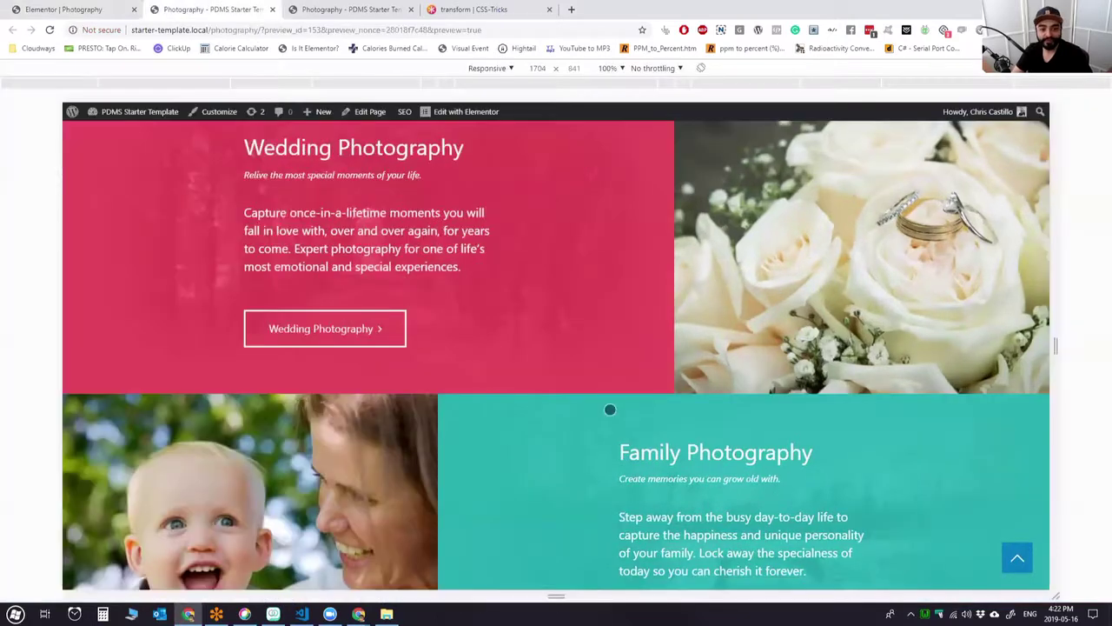
{"action": "scroll", "coordinate": [658, 442], "scroll_direction": "up", "scroll_amount": 10}
{"action": "scroll", "coordinate": [757, 470], "scroll_direction": "up", "scroll_amount": 2}
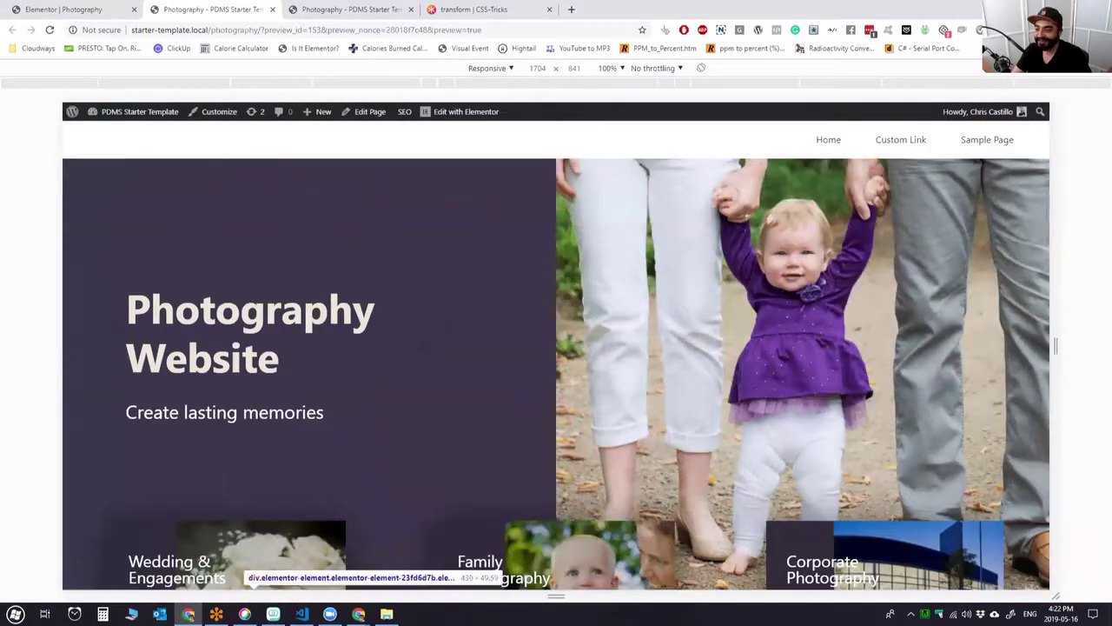
{"action": "key", "text": "alt+Tab"}
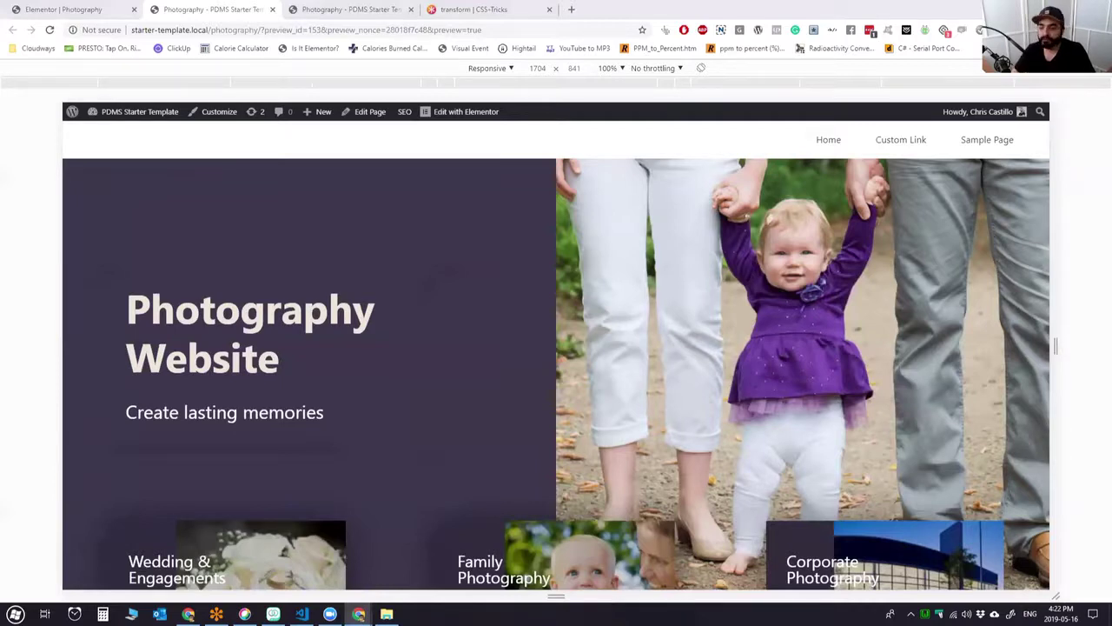
Open wp-pagebuilderframework.com in a new browser tab and accept its cookie notice.
{"action": "left_click", "coordinate": [570, 9]}
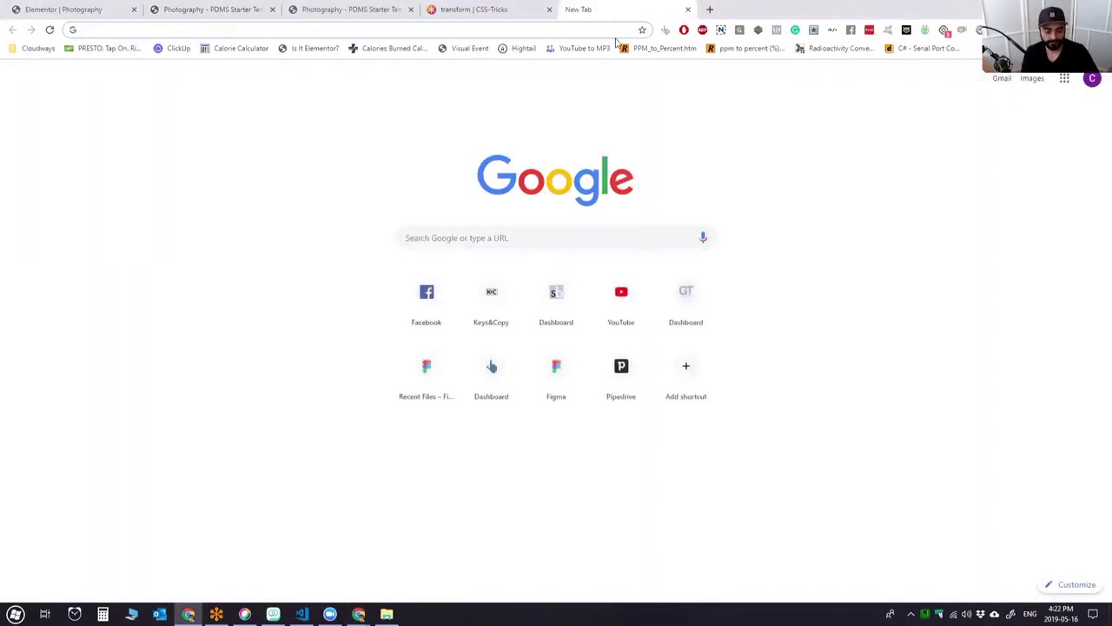
{"action": "type", "text": "wp"}
{"action": "key", "text": "Return"}
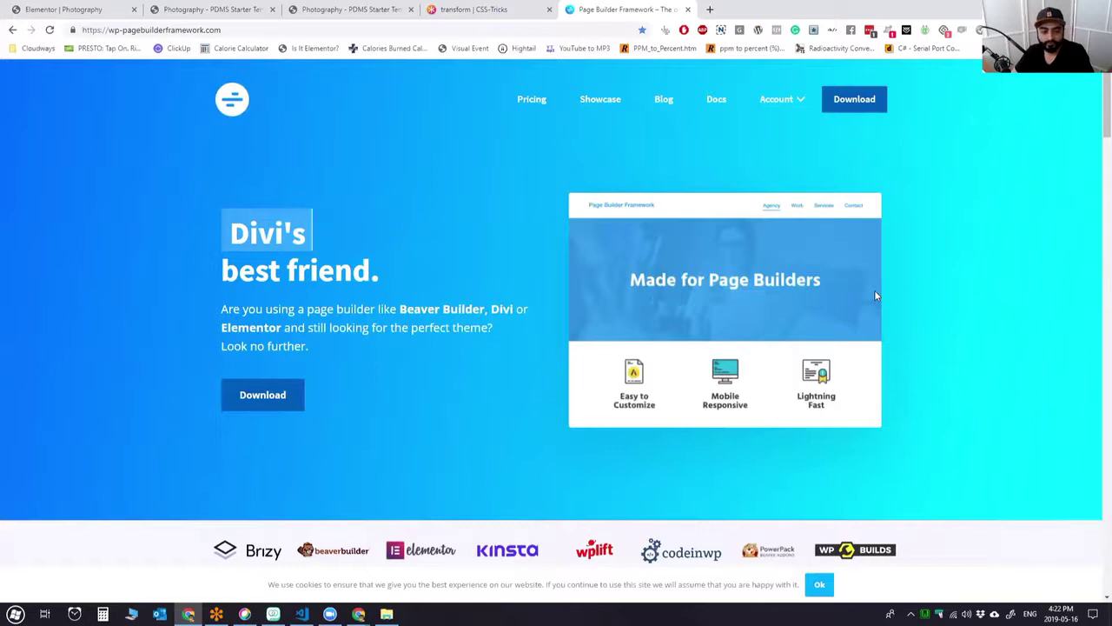
{"action": "left_click", "coordinate": [819, 584]}
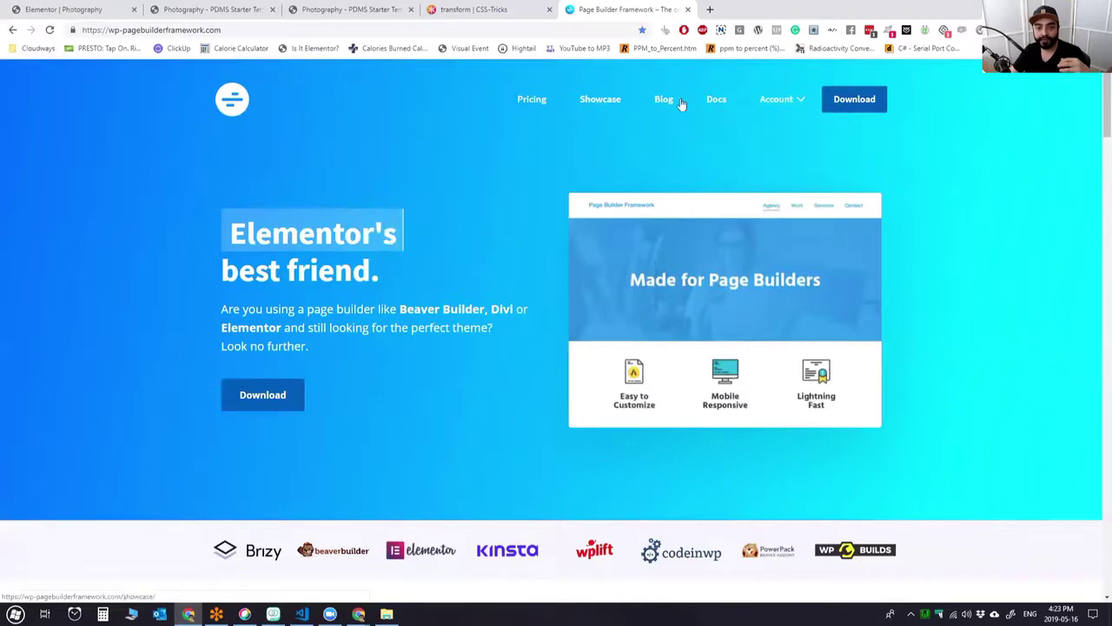
Examine the Page Builder Framework homepage's Developer Friendly feature text about hooks, Gulp, Sass and BrowserSync.
{"action": "mouse_move", "coordinate": [798, 104]}
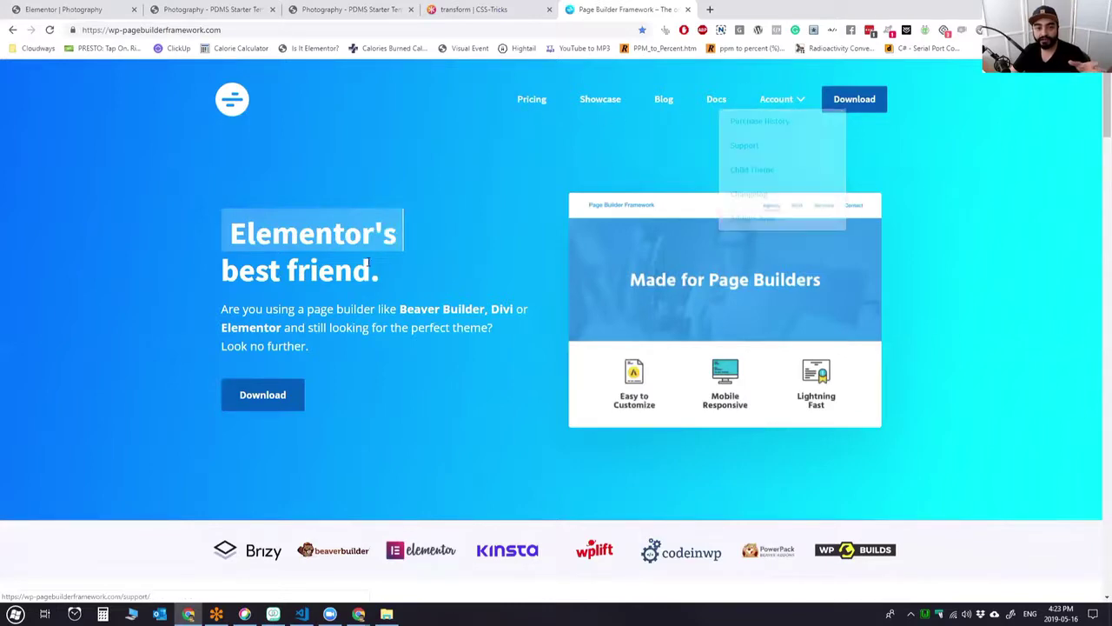
{"action": "scroll", "coordinate": [467, 310], "scroll_direction": "down", "scroll_amount": 1}
{"action": "scroll", "coordinate": [468, 310], "scroll_direction": "down", "scroll_amount": 10}
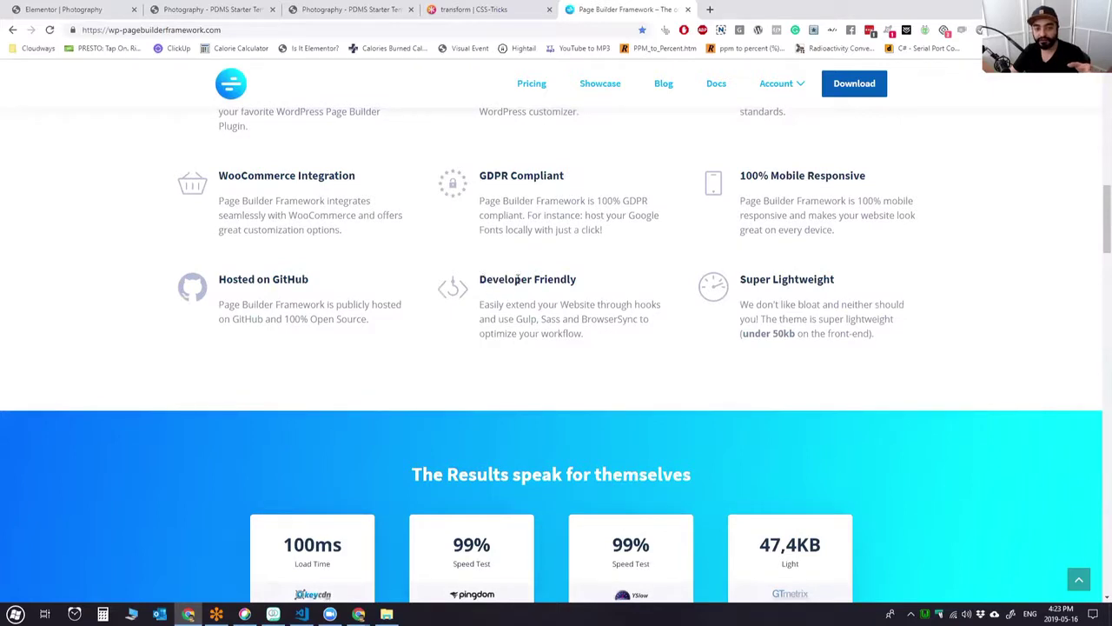
{"action": "left_click_drag", "start_coordinate": [476, 308], "coordinate": [603, 339]}
{"action": "left_click", "coordinate": [611, 343]}
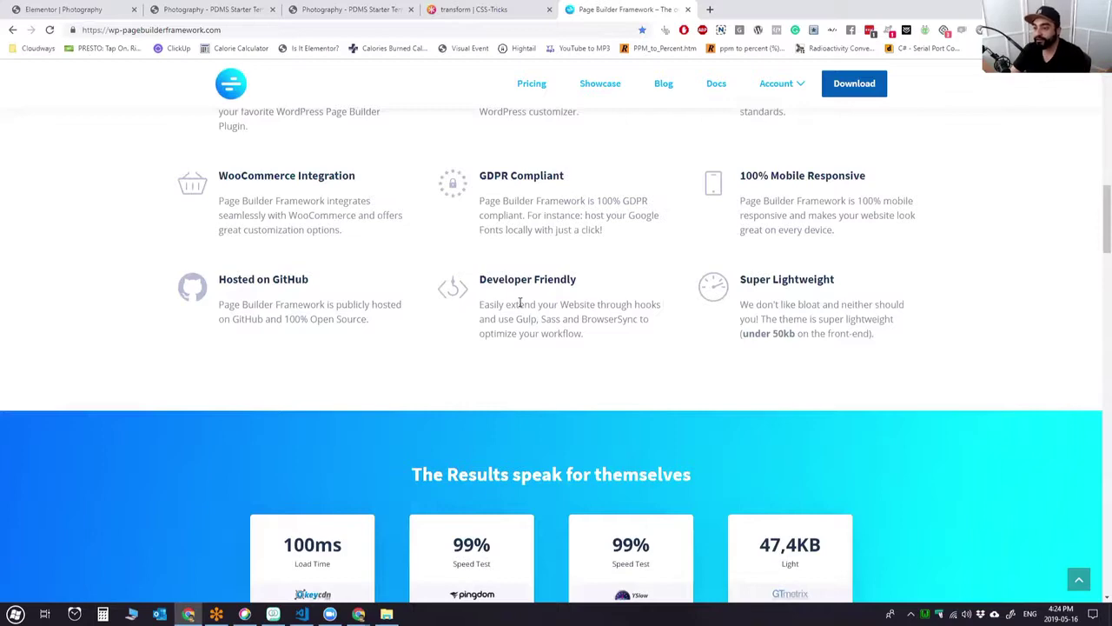
{"action": "scroll", "coordinate": [568, 342], "scroll_direction": "up", "scroll_amount": 10}
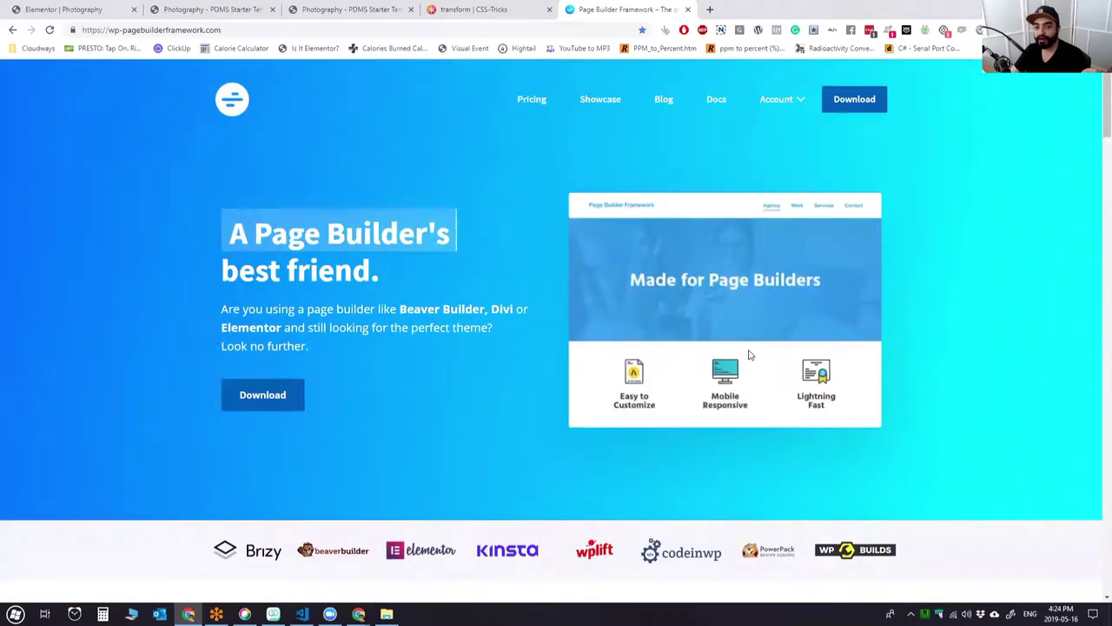